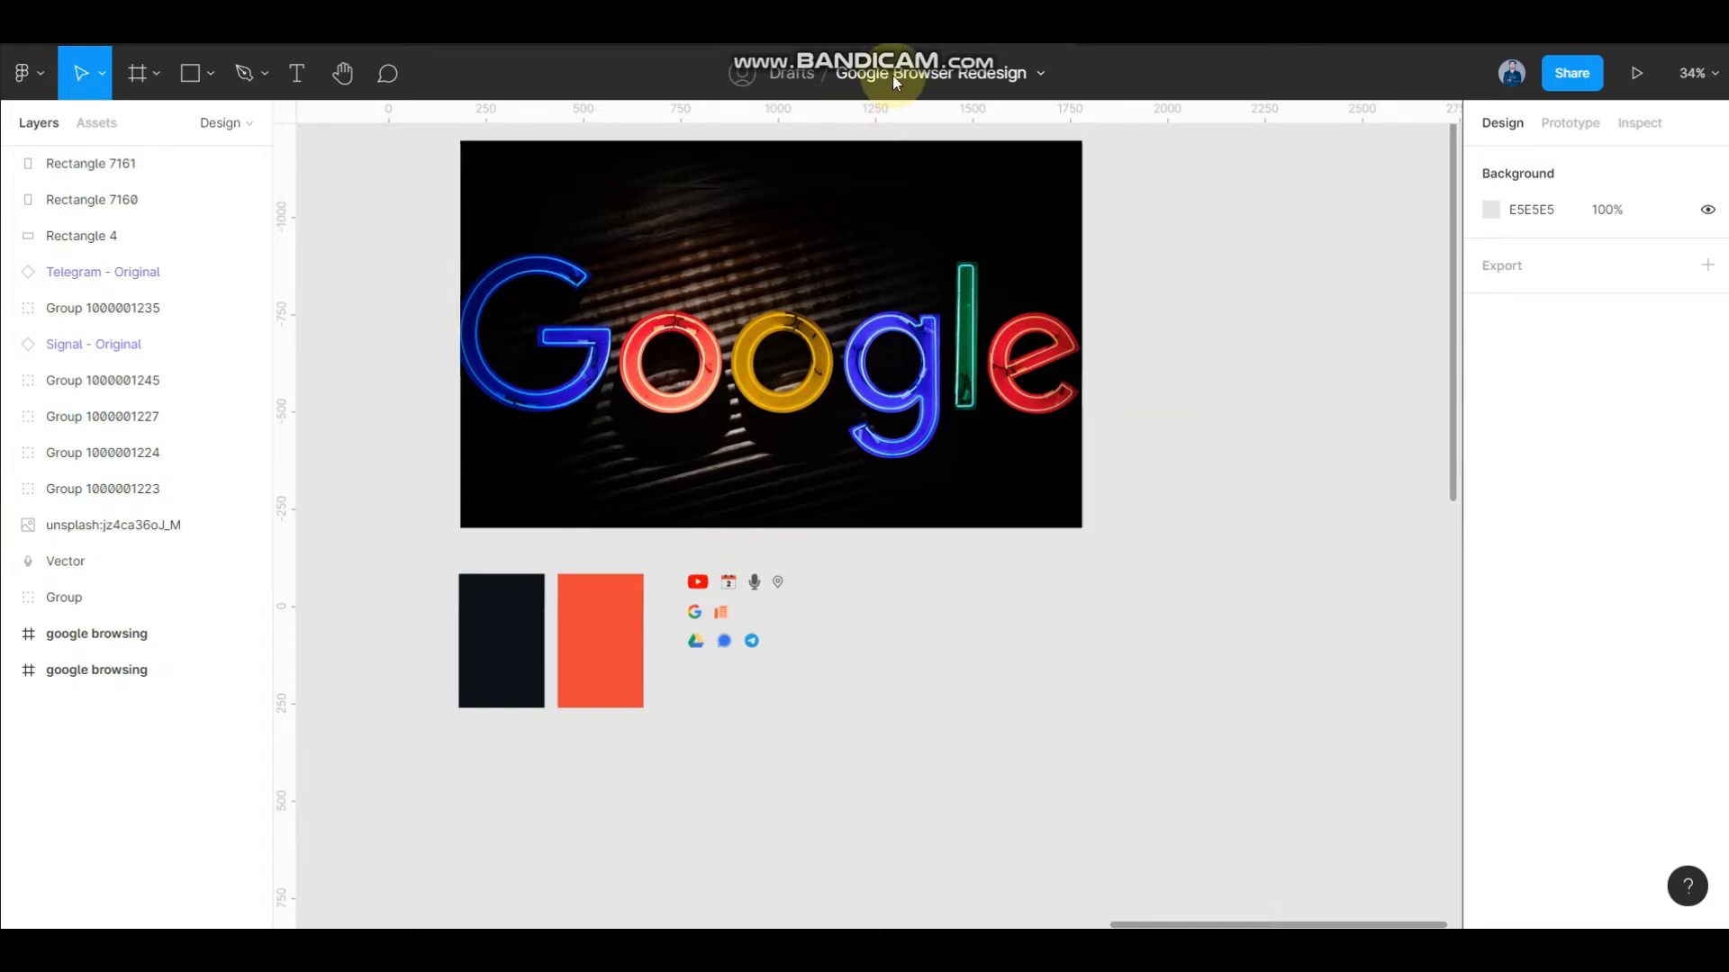
- Look over the neon Google image, the dark and orange colour swatches, and the set of icons on the canvas
scroll(1171, 306, "up", 1)
left_click(960, 371)
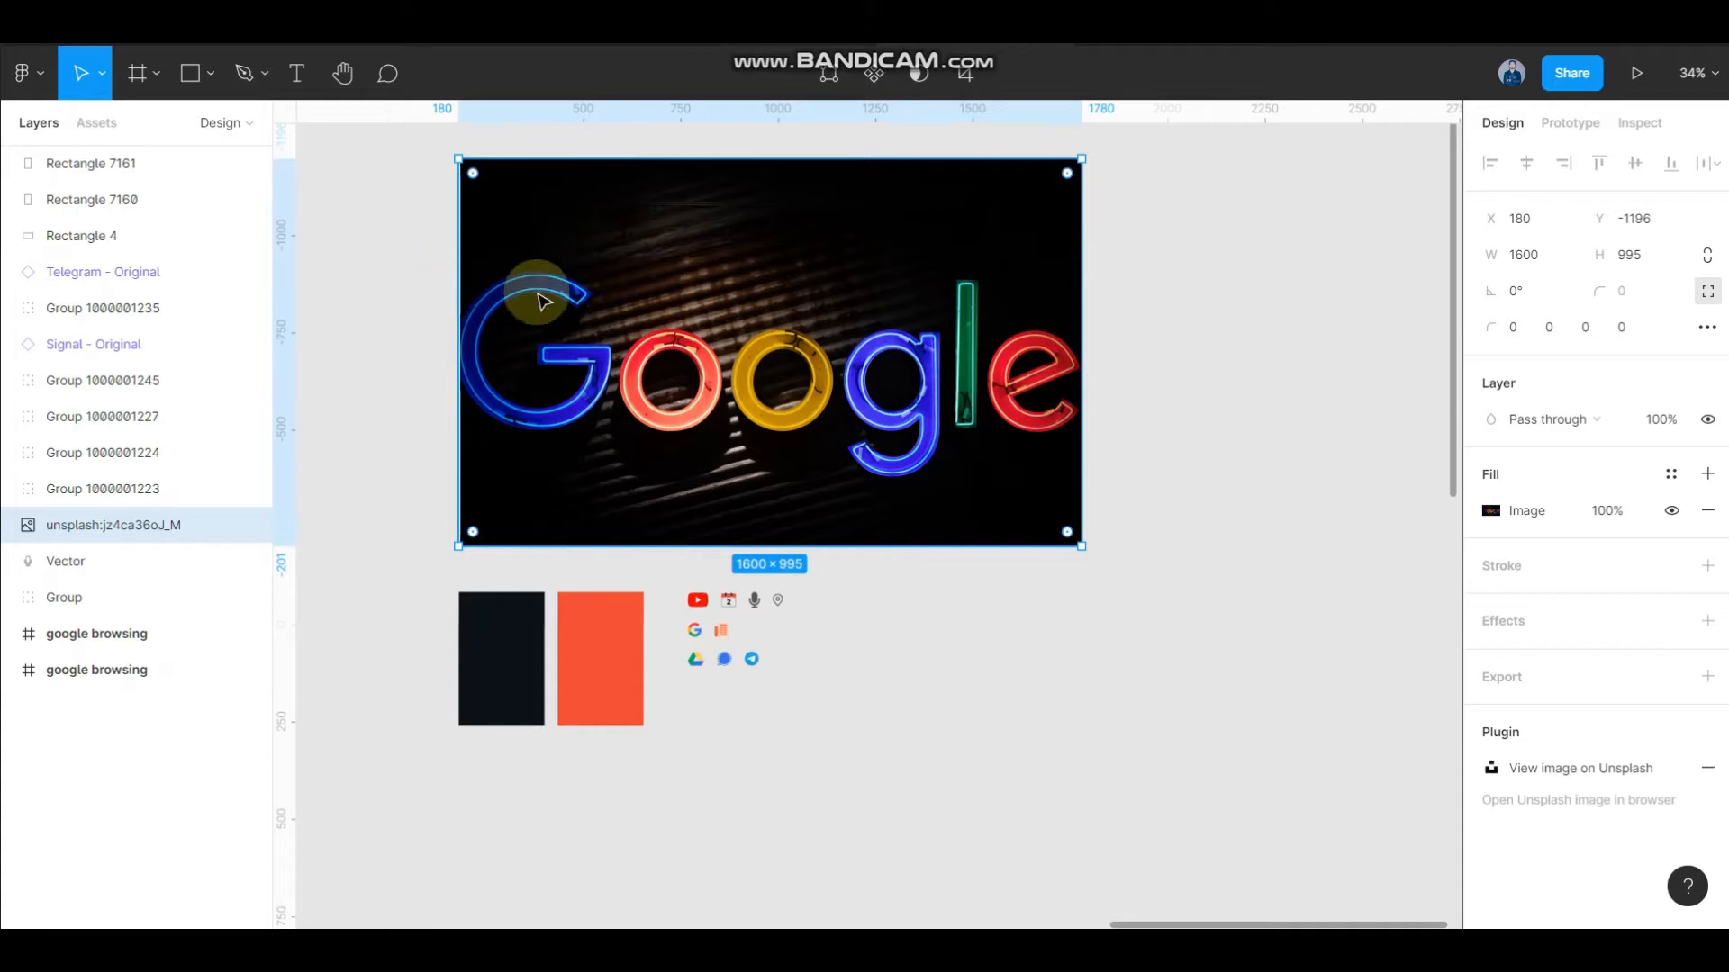
scroll(609, 494, "down", 2)
left_click(520, 608)
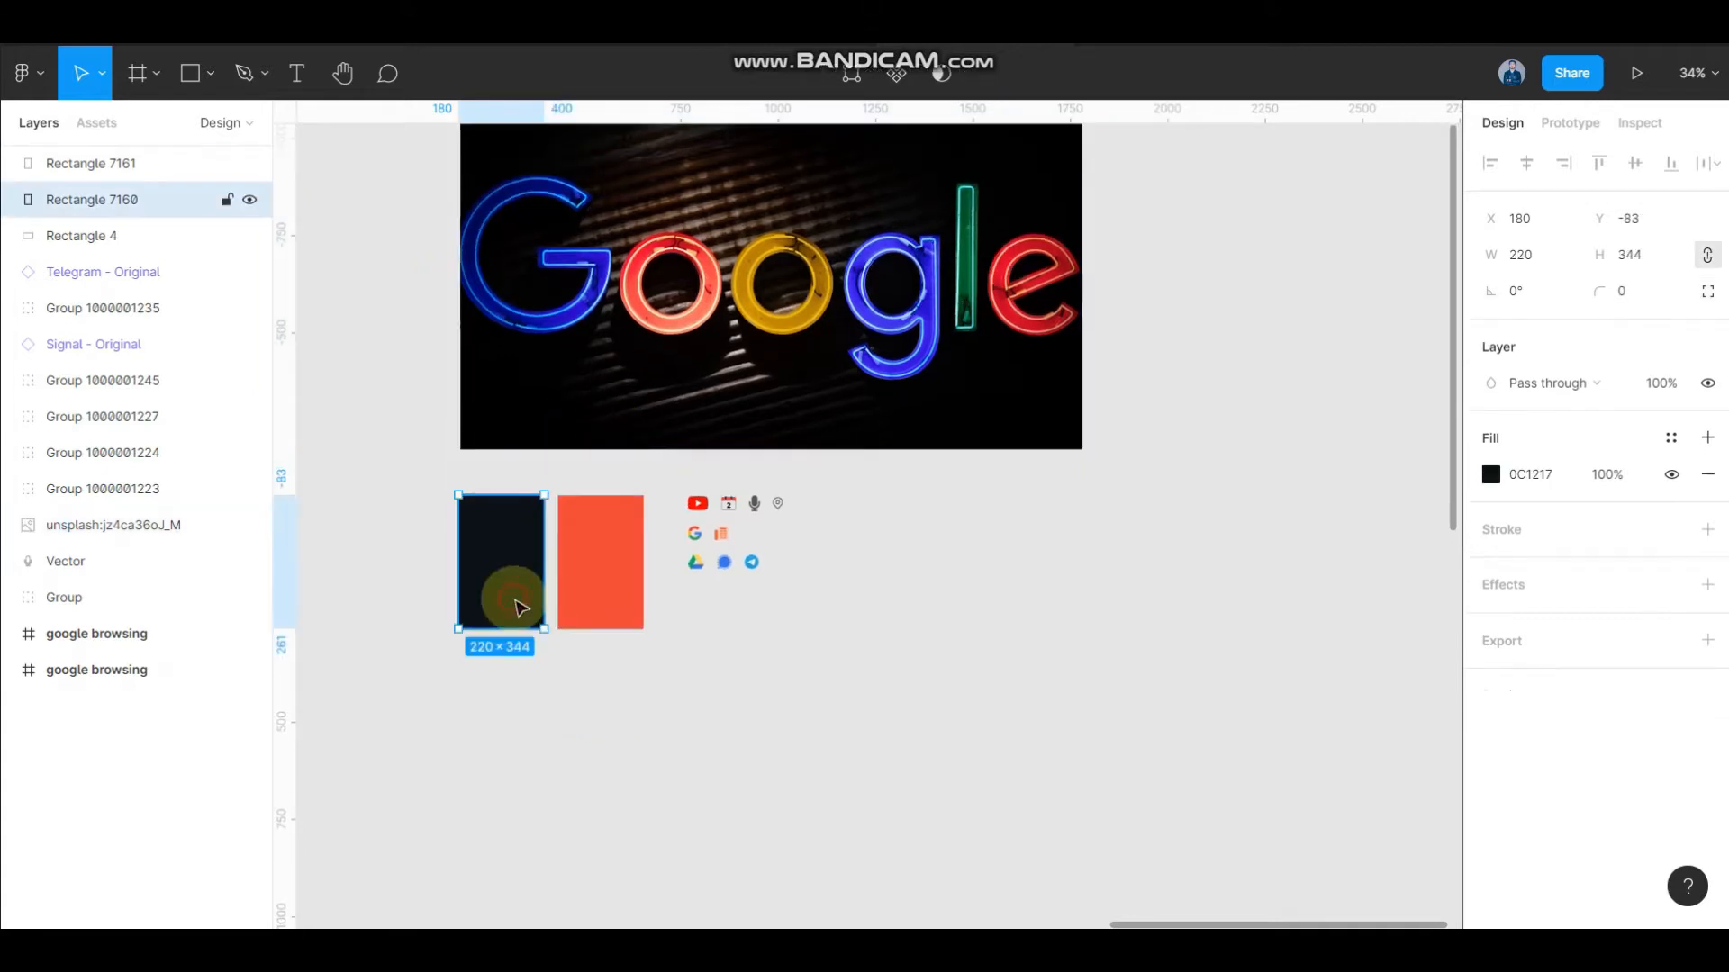
left_click(596, 569)
scroll(531, 567, "up", 3)
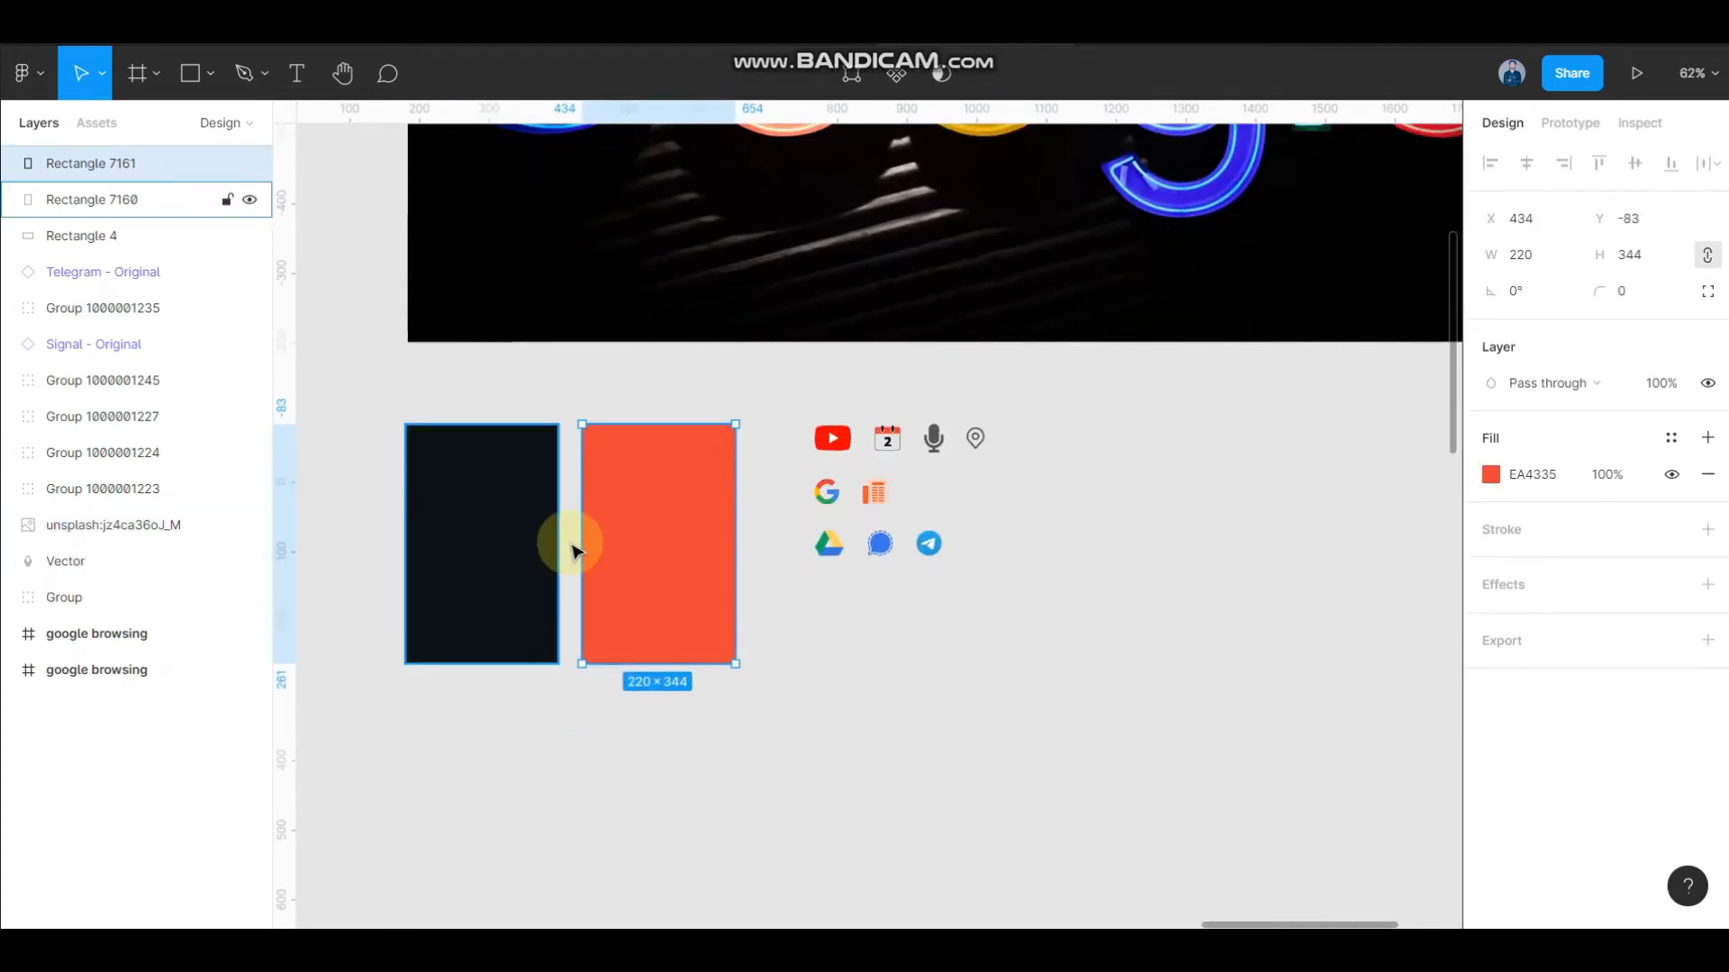
scroll(815, 424, "up", 2)
left_click_drag(816, 397, 1057, 652)
left_click(1071, 590)
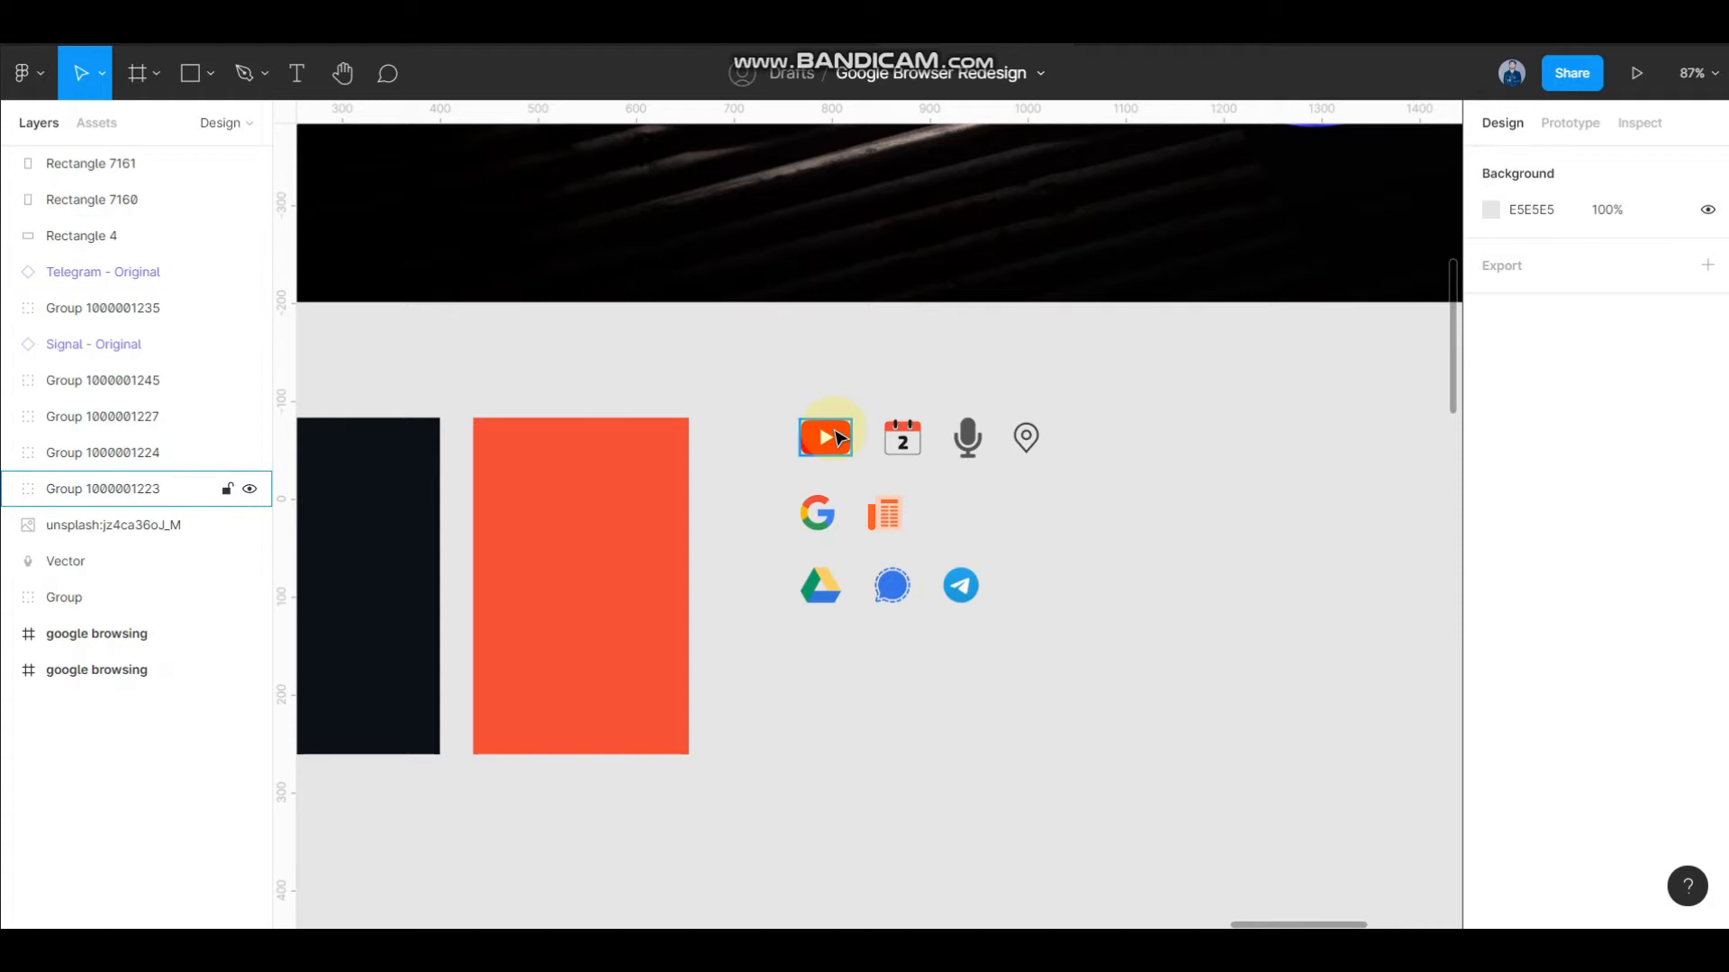
left_click_drag(822, 385, 1040, 575)
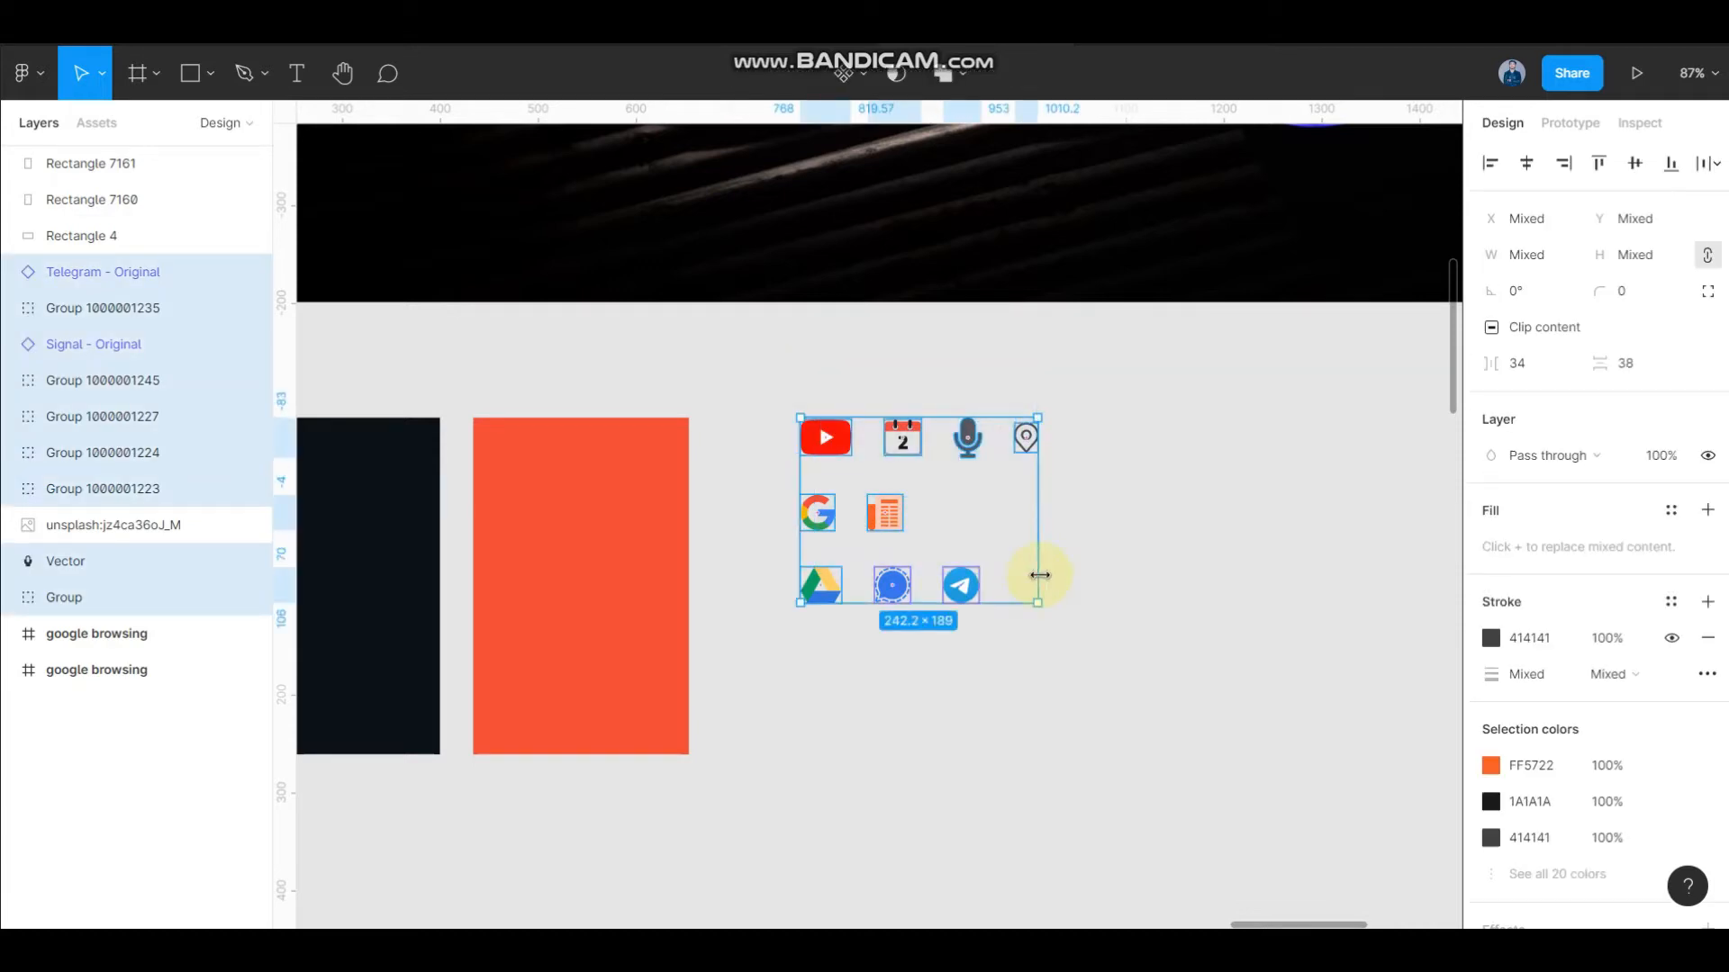
scroll(998, 497, "down", 3)
left_click(1026, 566)
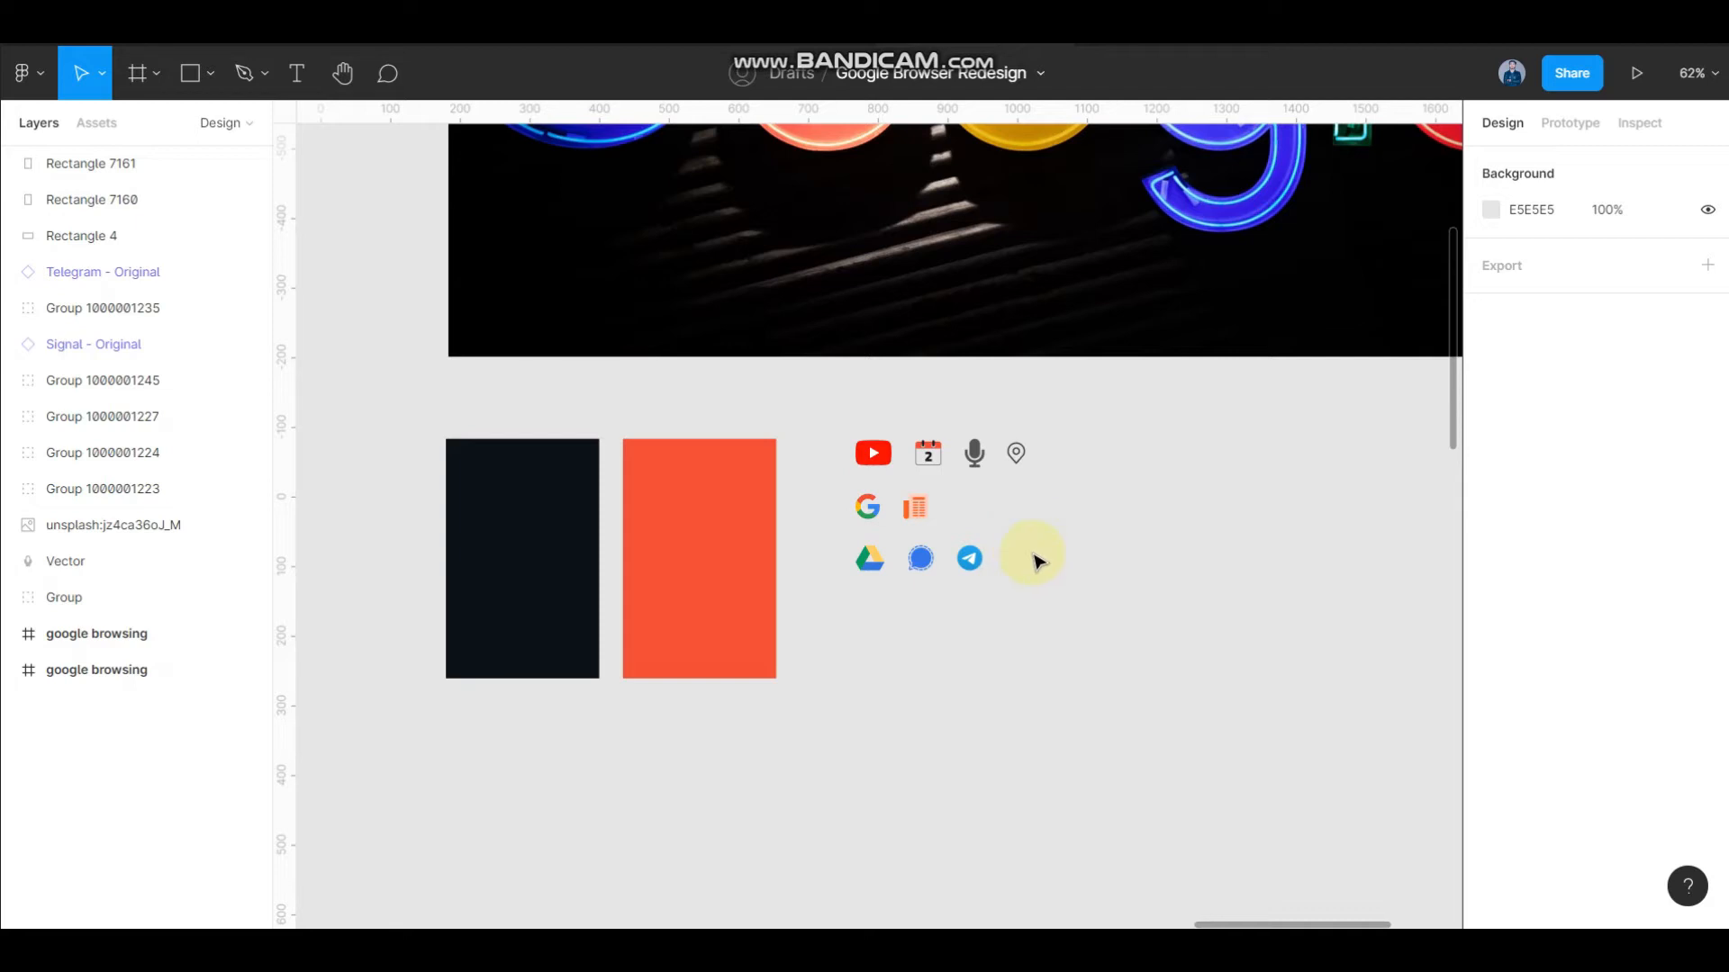
scroll(1026, 565, "down", 2)
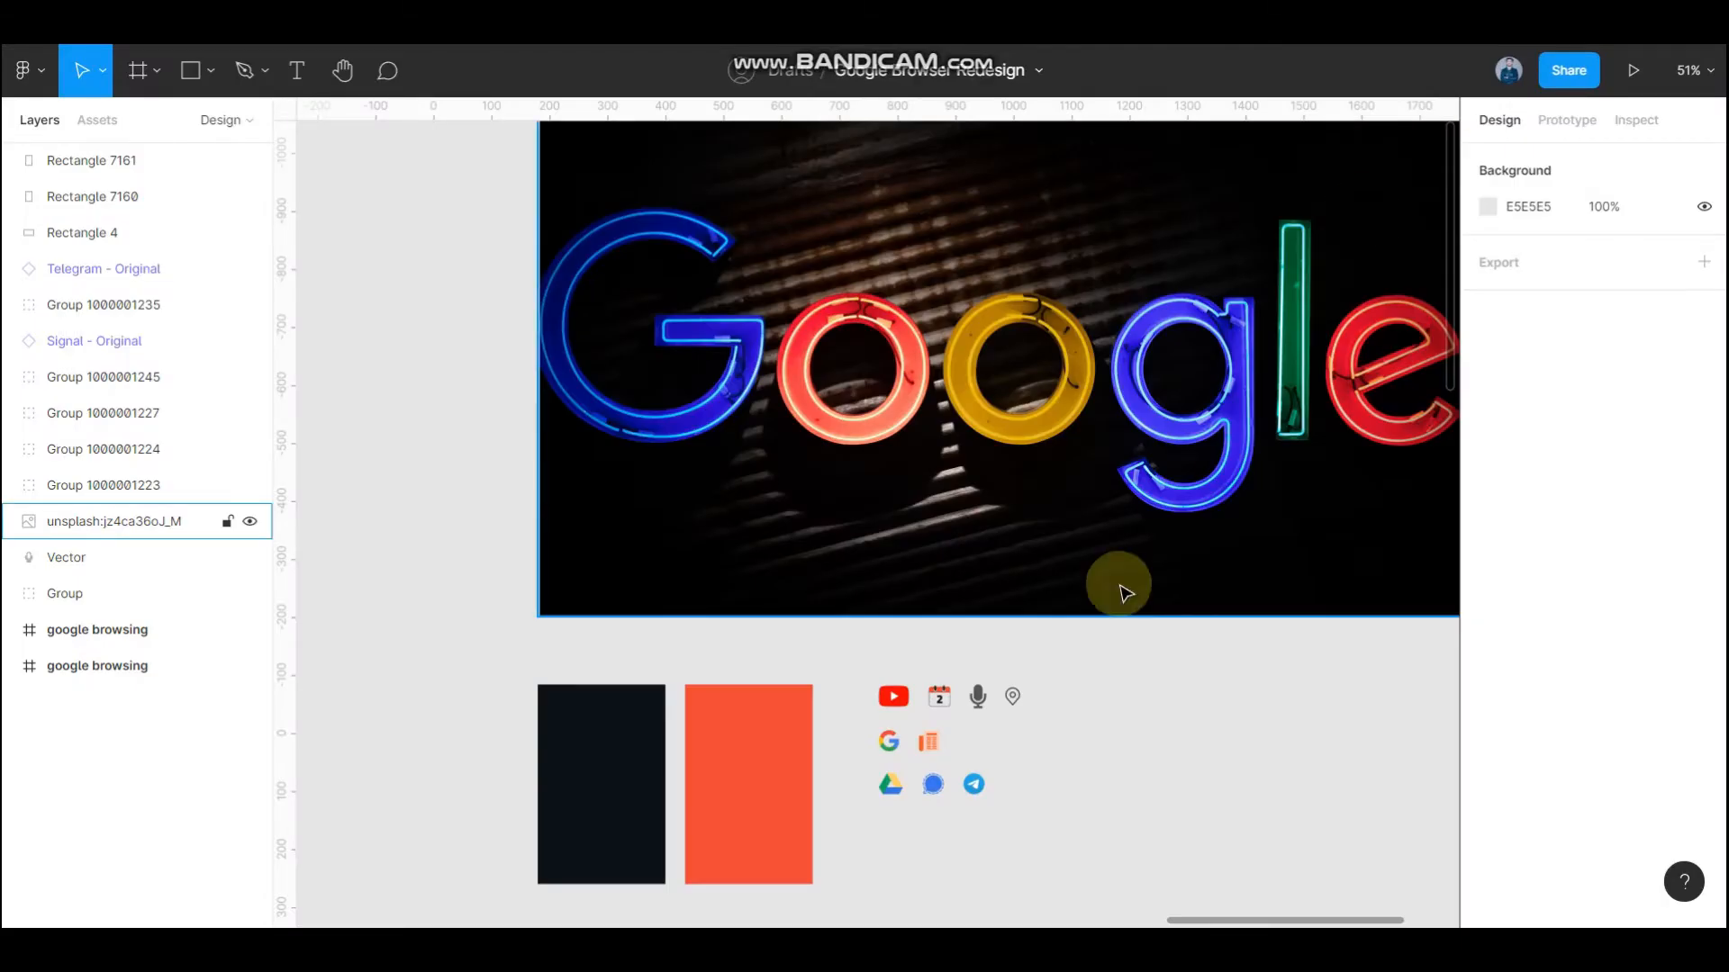
left_click(1205, 641)
scroll(691, 495, "down", 1)
scroll(675, 501, "down", 3)
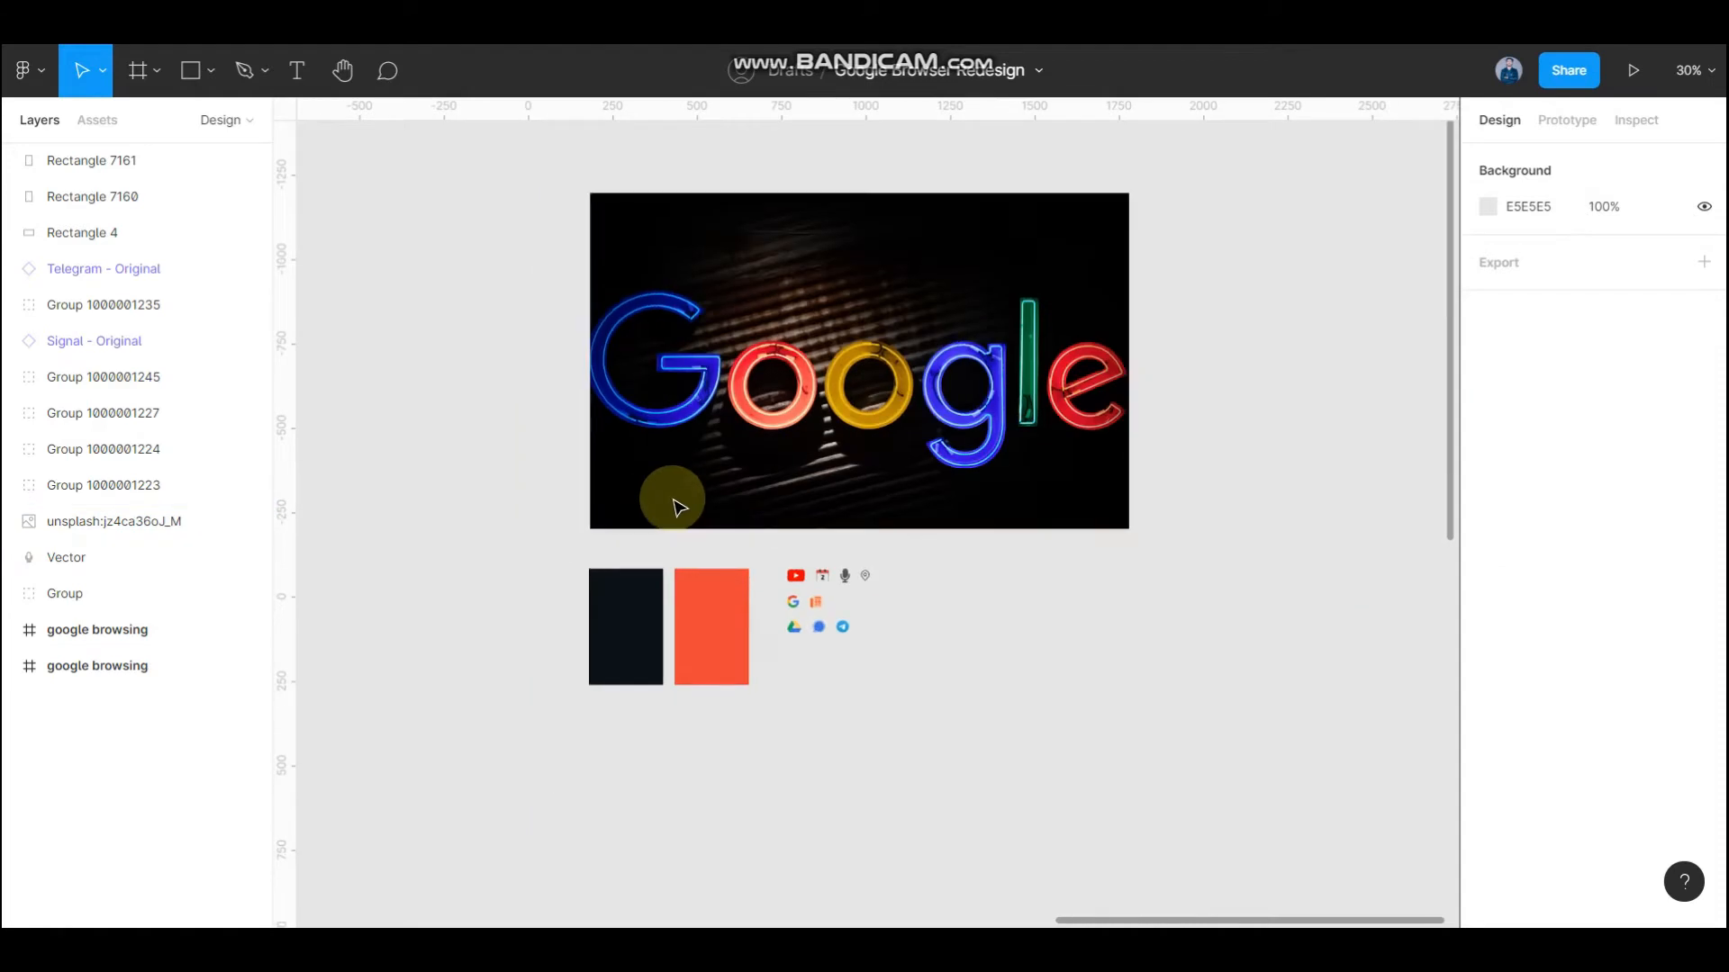
- Add a 1440 × 1024 Desktop preset frame in the empty canvas area below the colour swatches
scroll(672, 502, "down", 5)
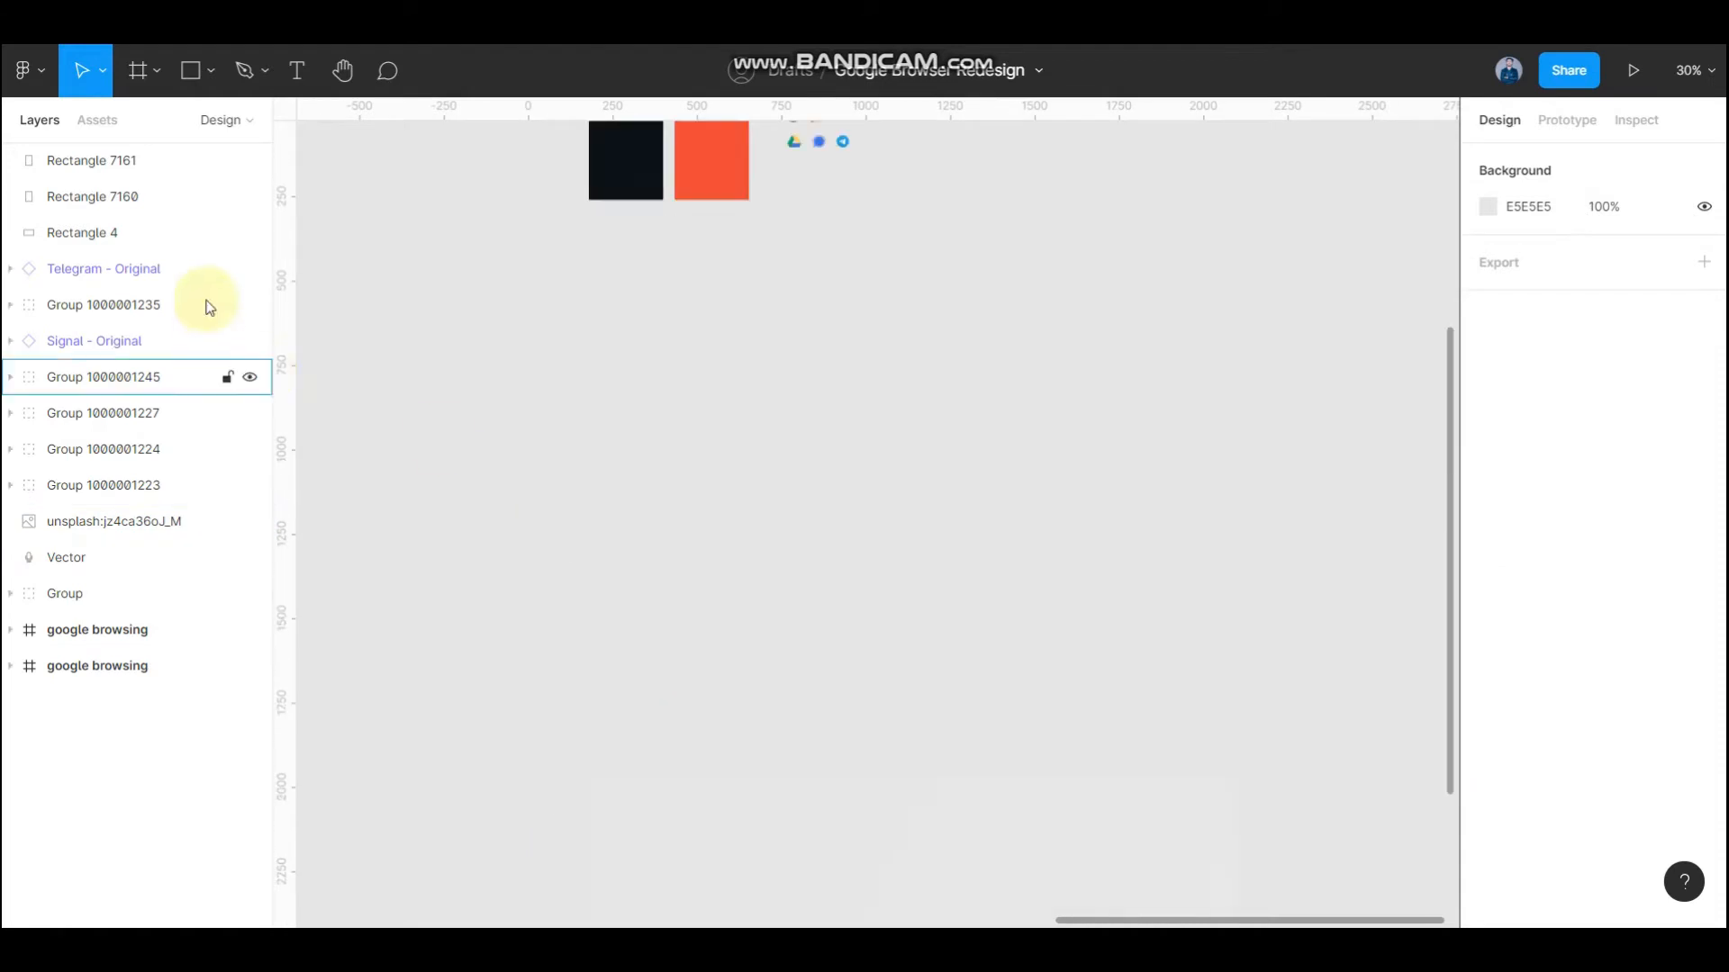
left_click(149, 79)
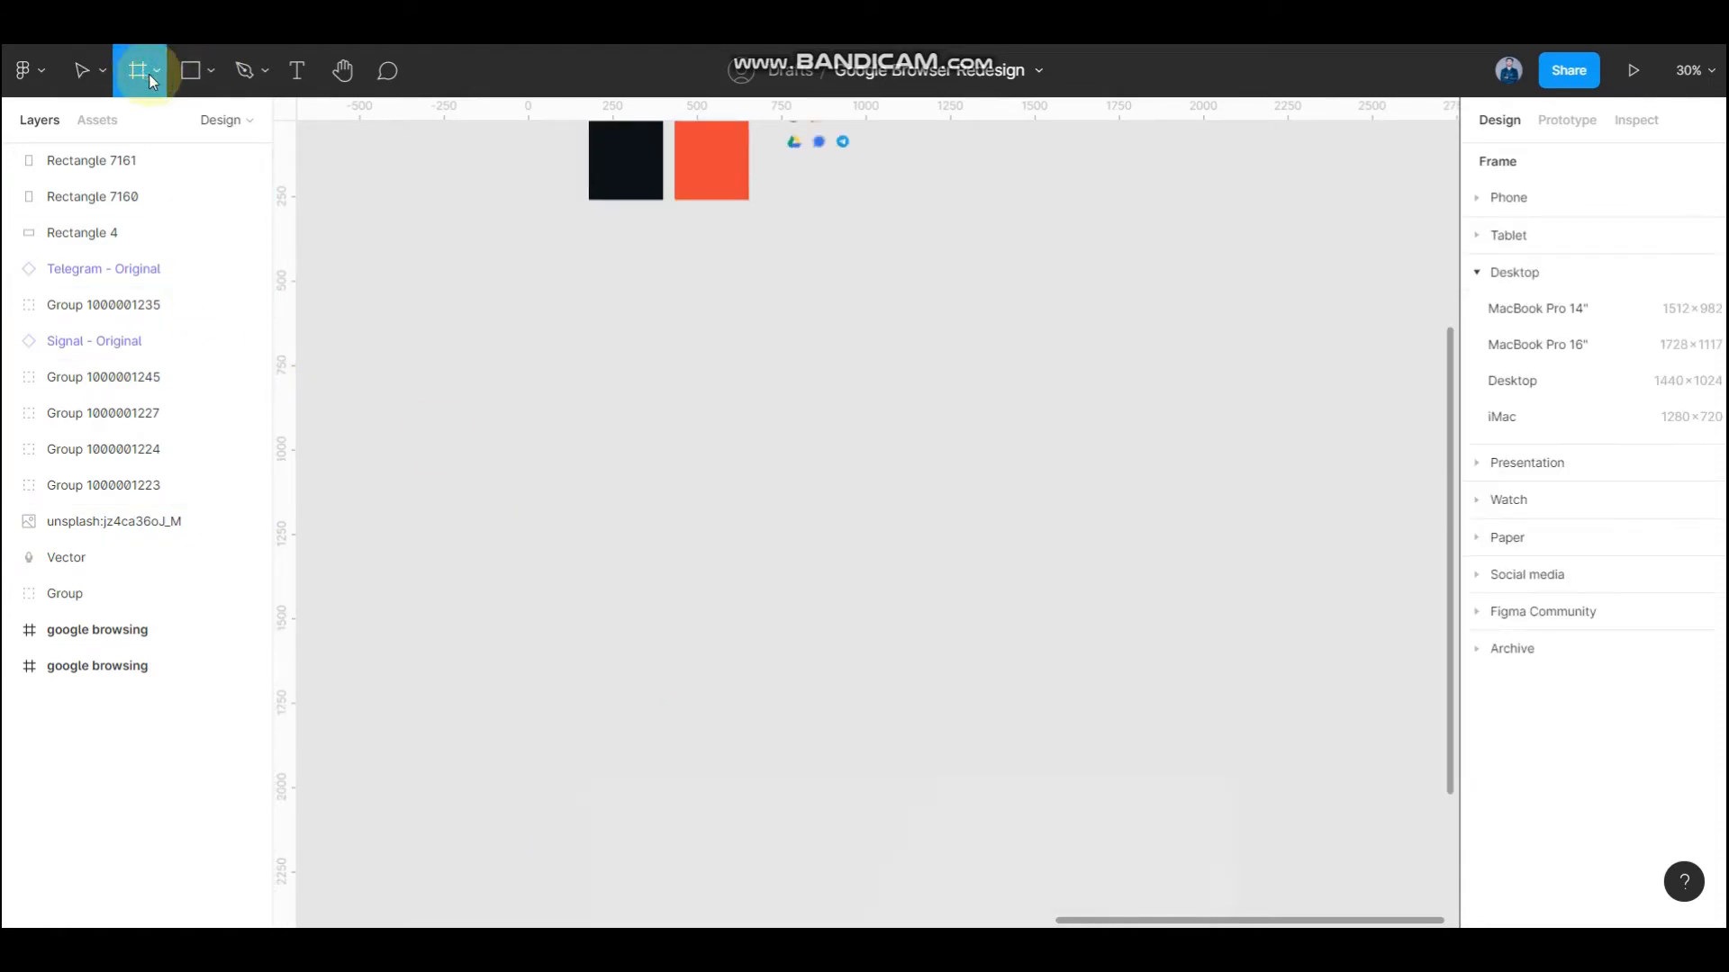
left_click(1548, 381)
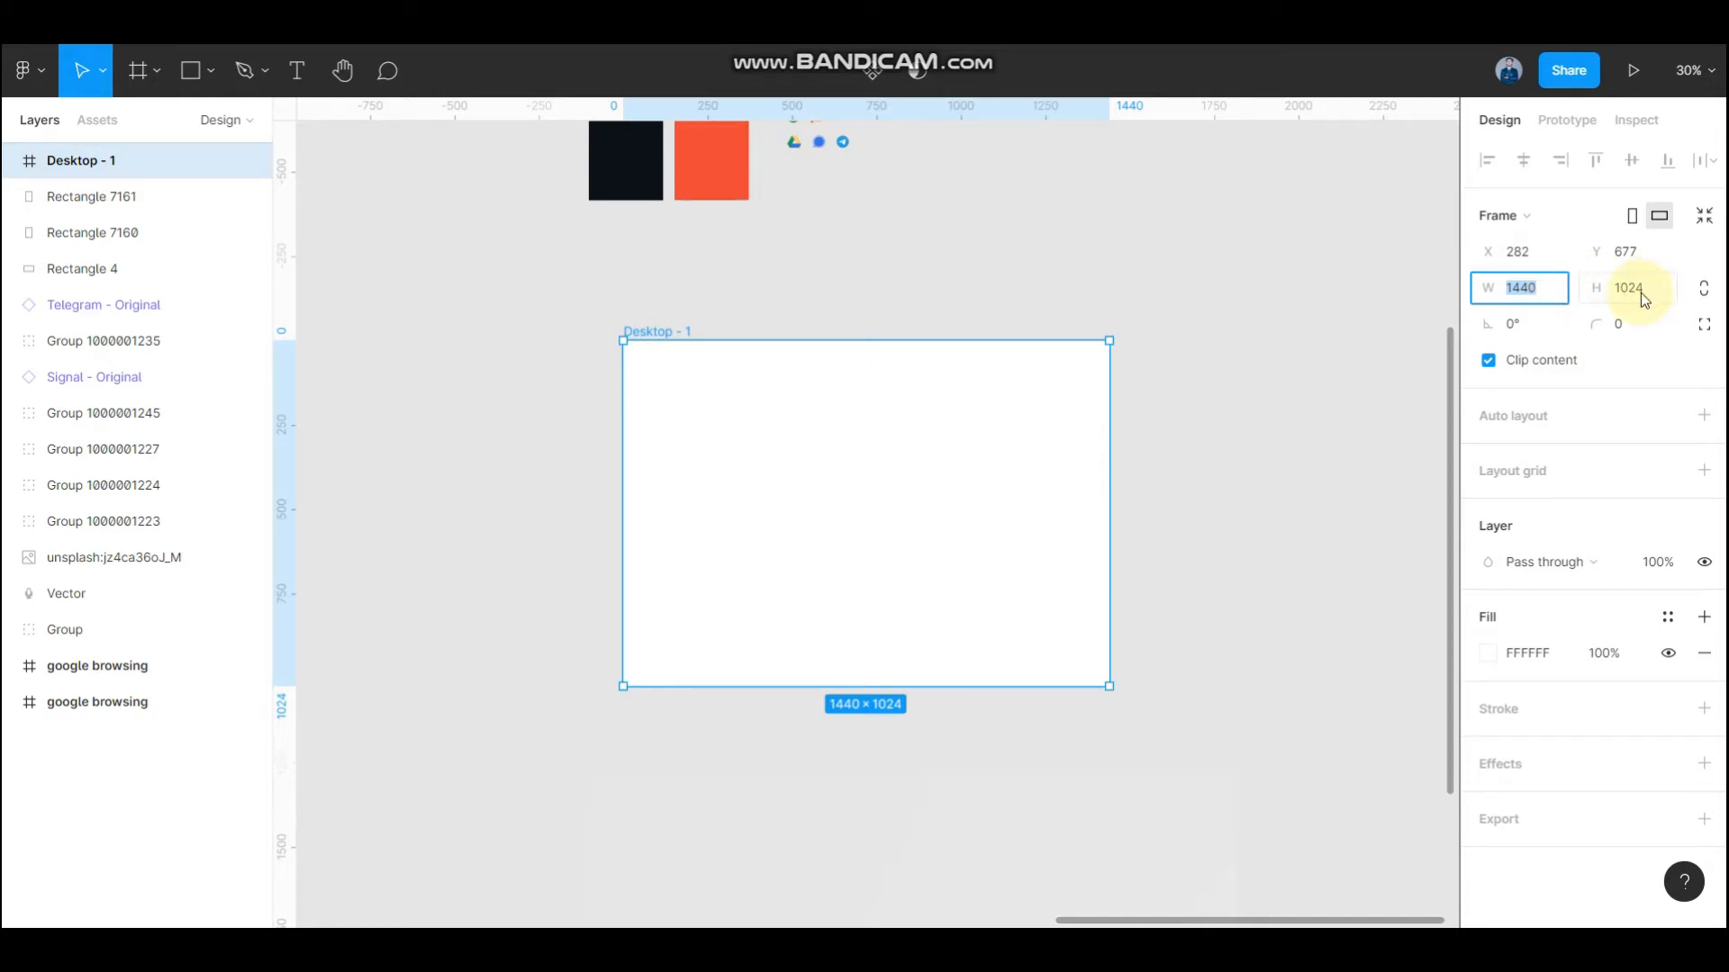
left_click(1139, 439)
scroll(779, 413, "down", 1)
scroll(780, 413, "right", 1)
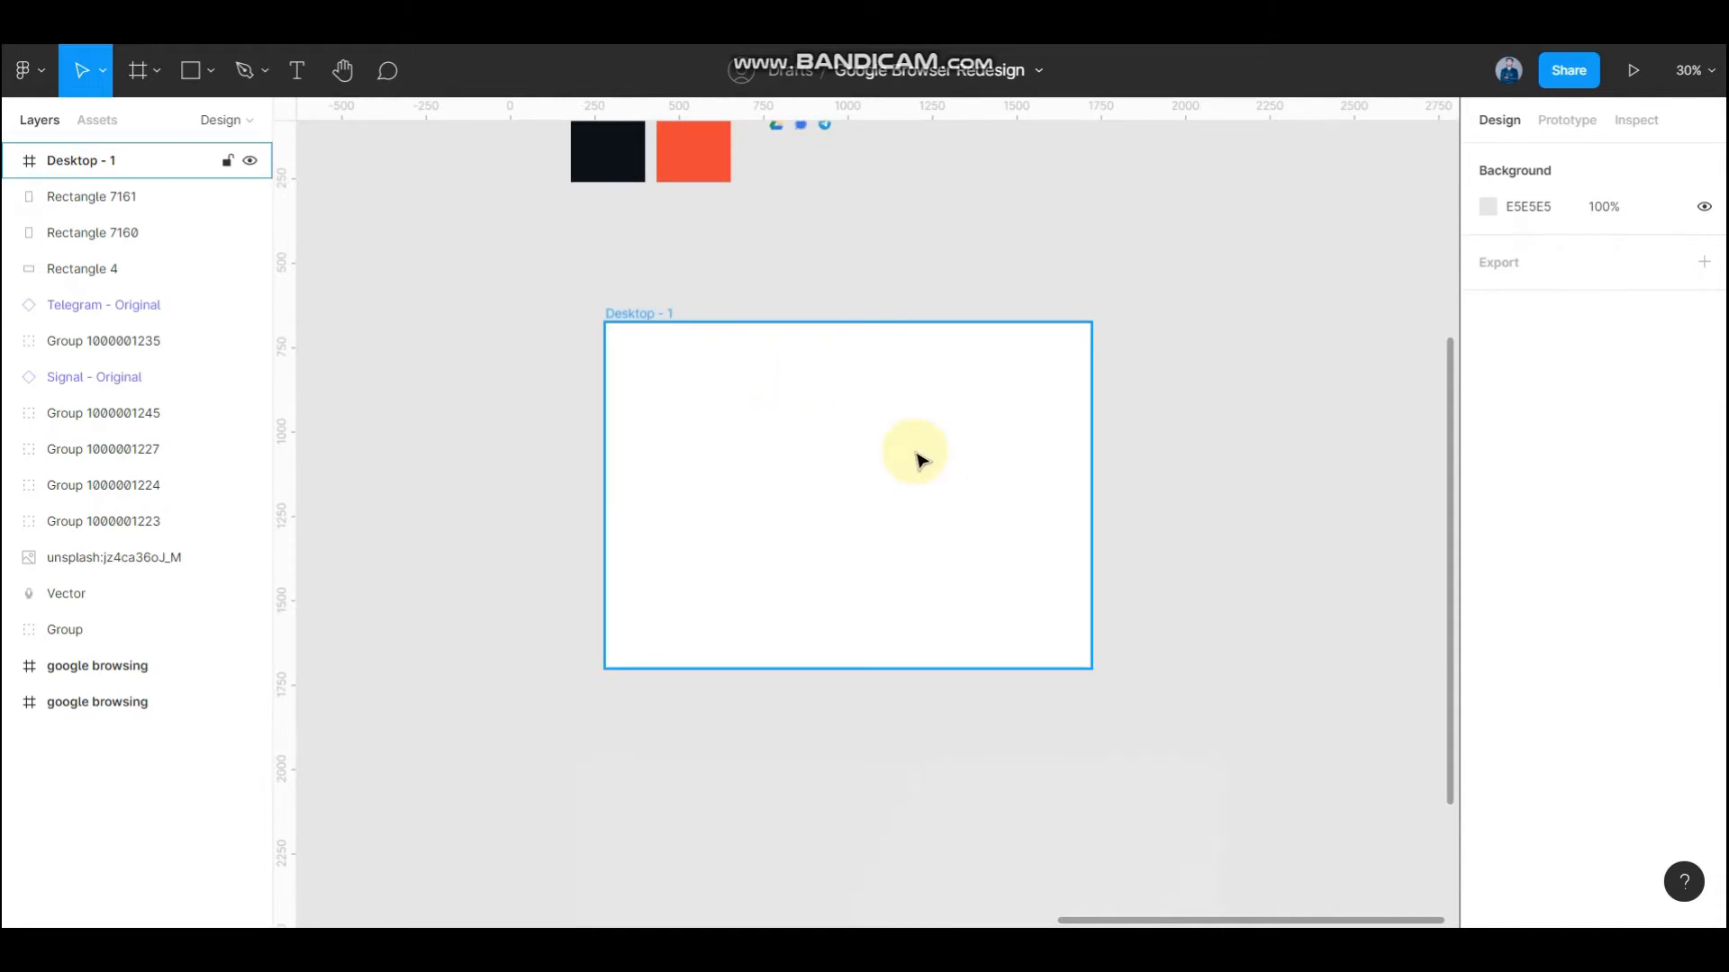
- Rename the new desktop frame as Google Browser
left_click(653, 314)
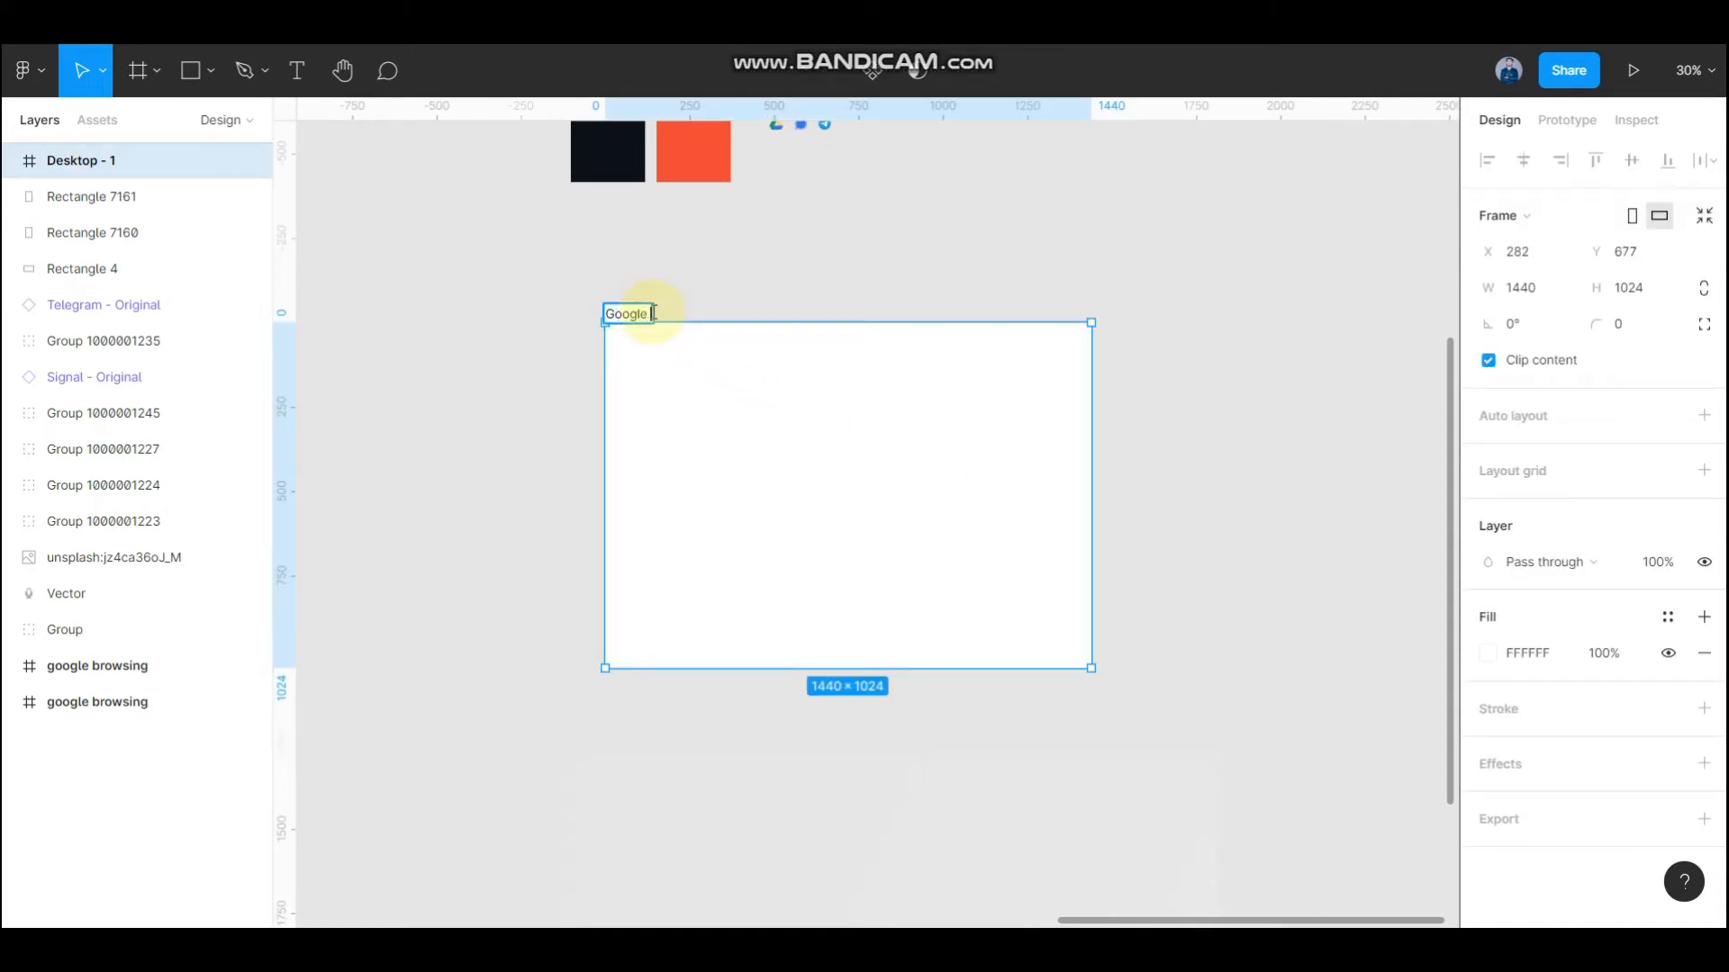
type("Google Browser")
key("Return")
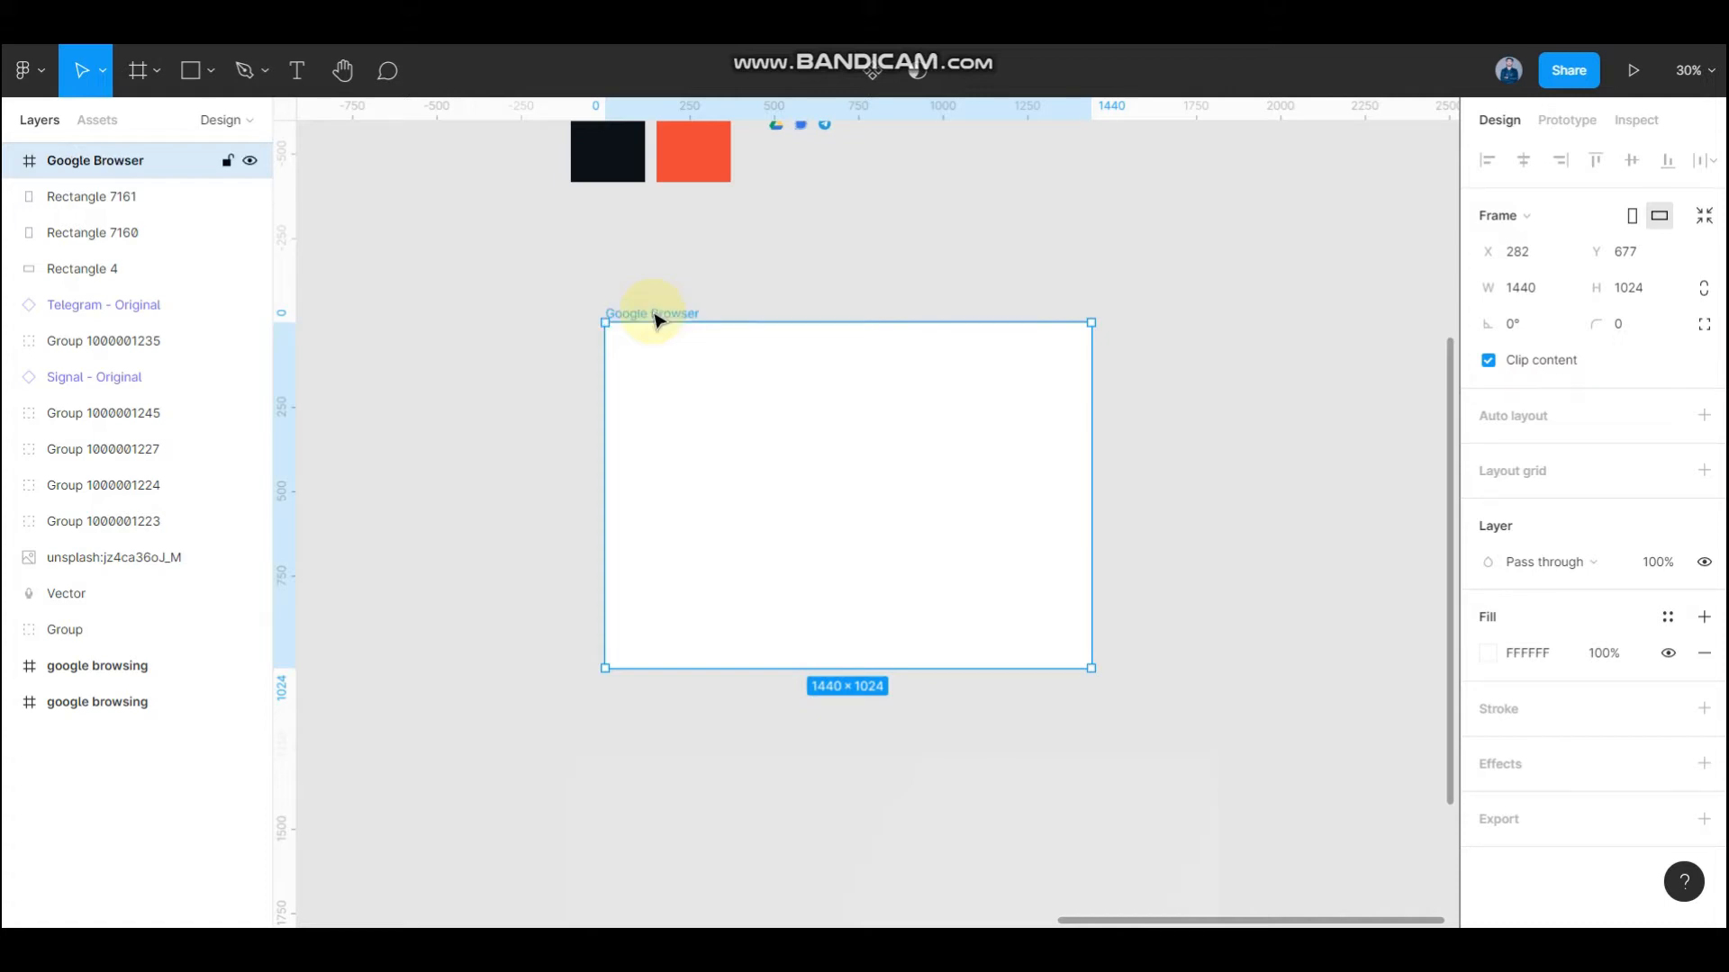
left_click(747, 292)
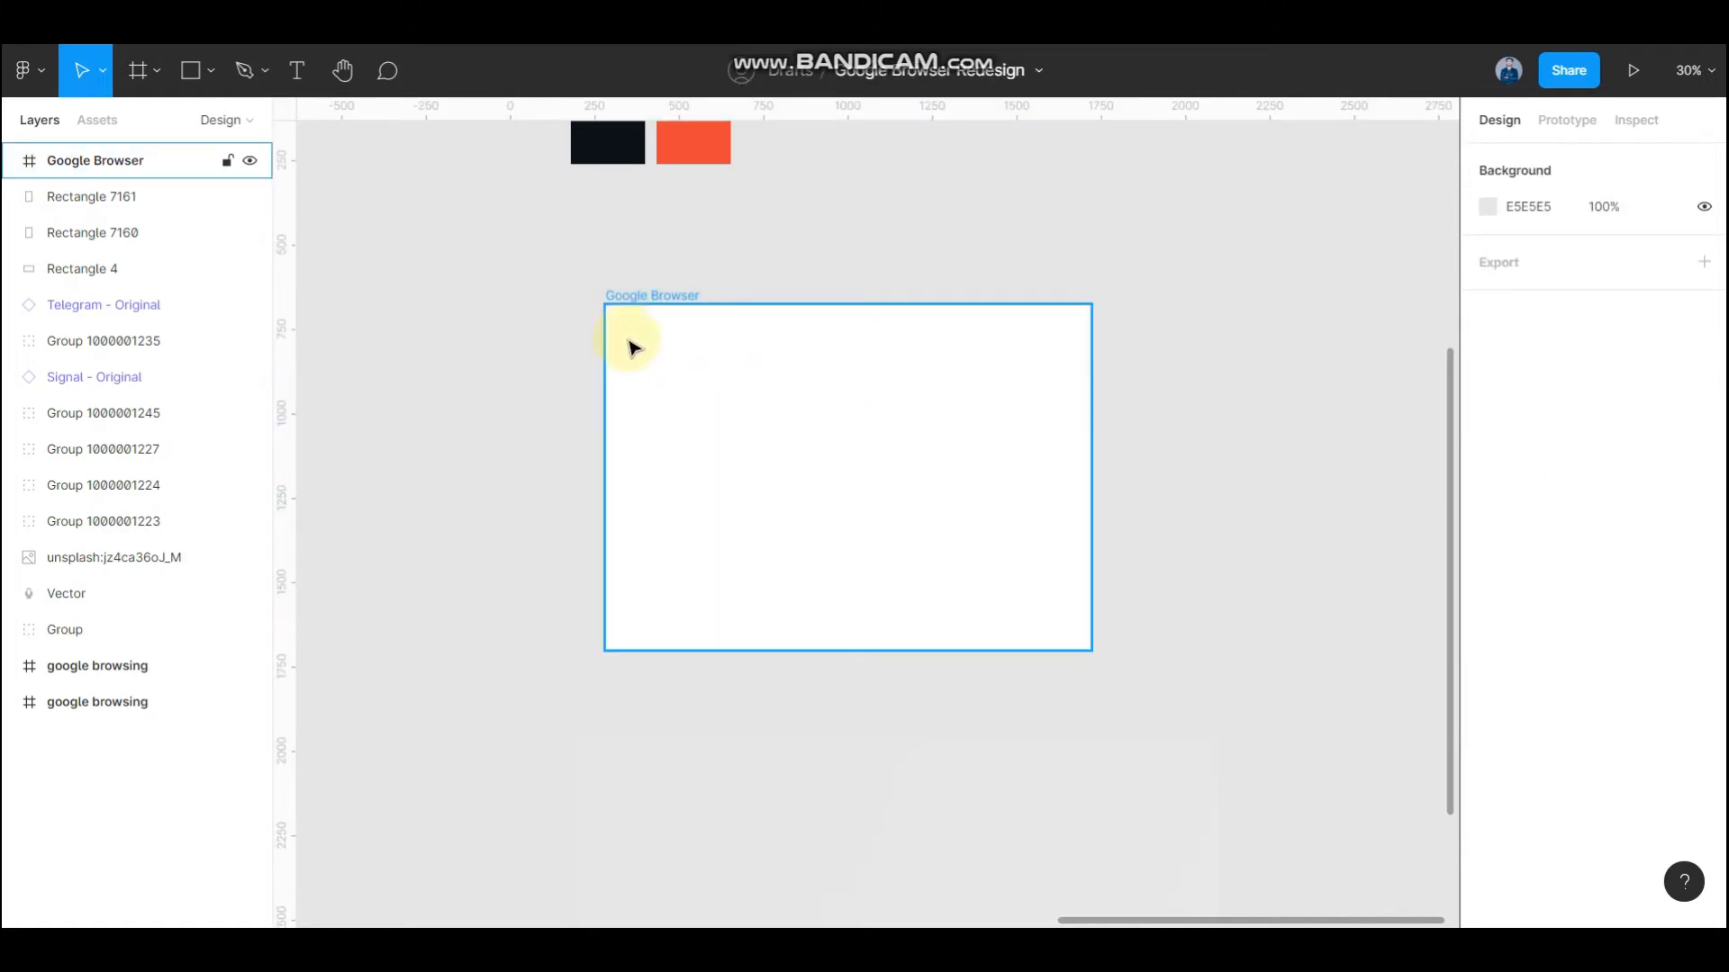
- Add a layout grid to the Google Browser frame with 12 columns and a gutter of 32
scroll(649, 353, "up", 3)
left_click(627, 286)
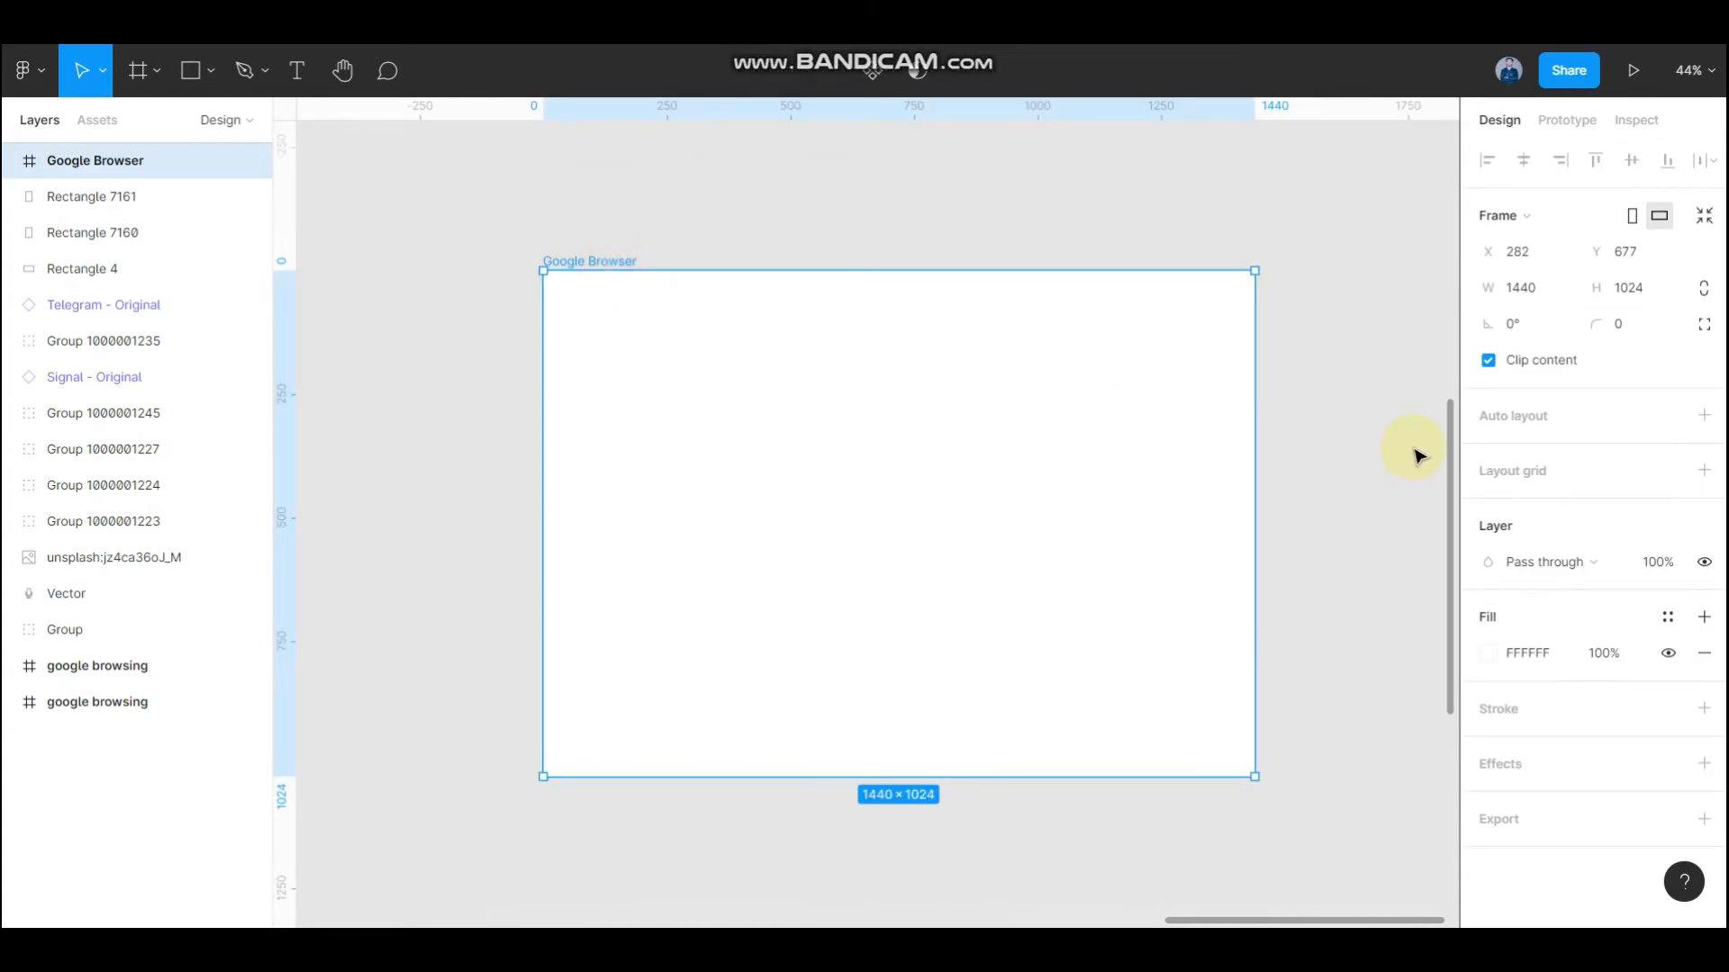
left_click(1703, 470)
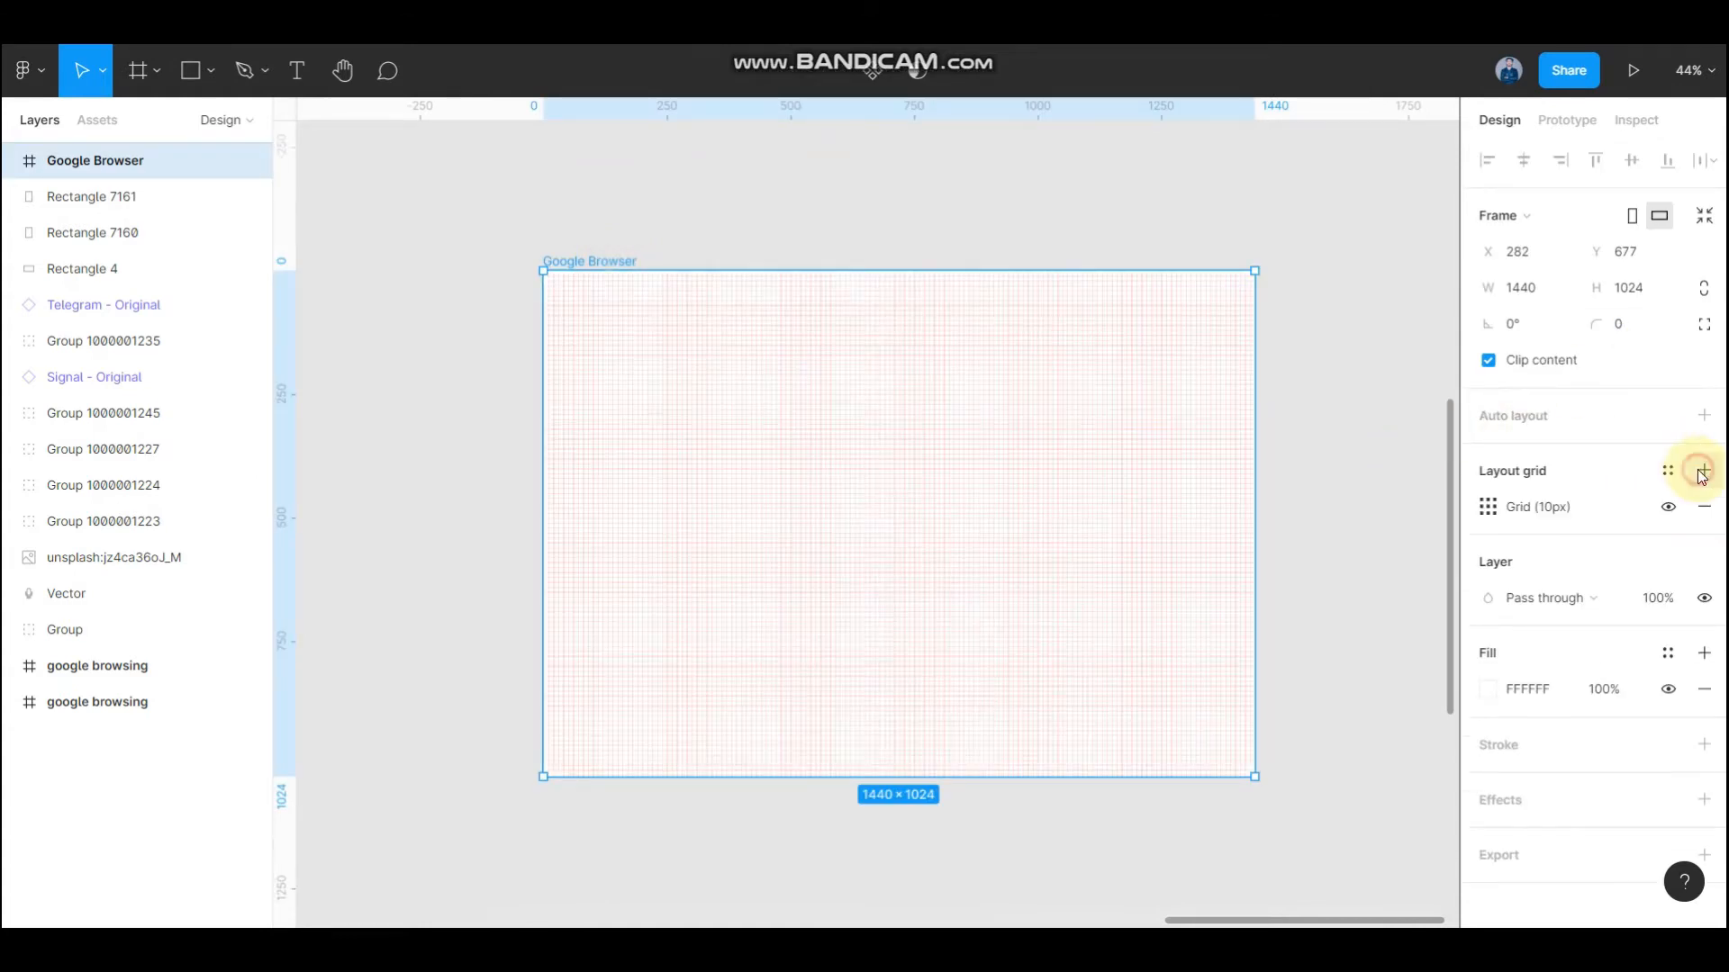
left_click(1489, 507)
left_click(1229, 511)
left_click(1261, 537)
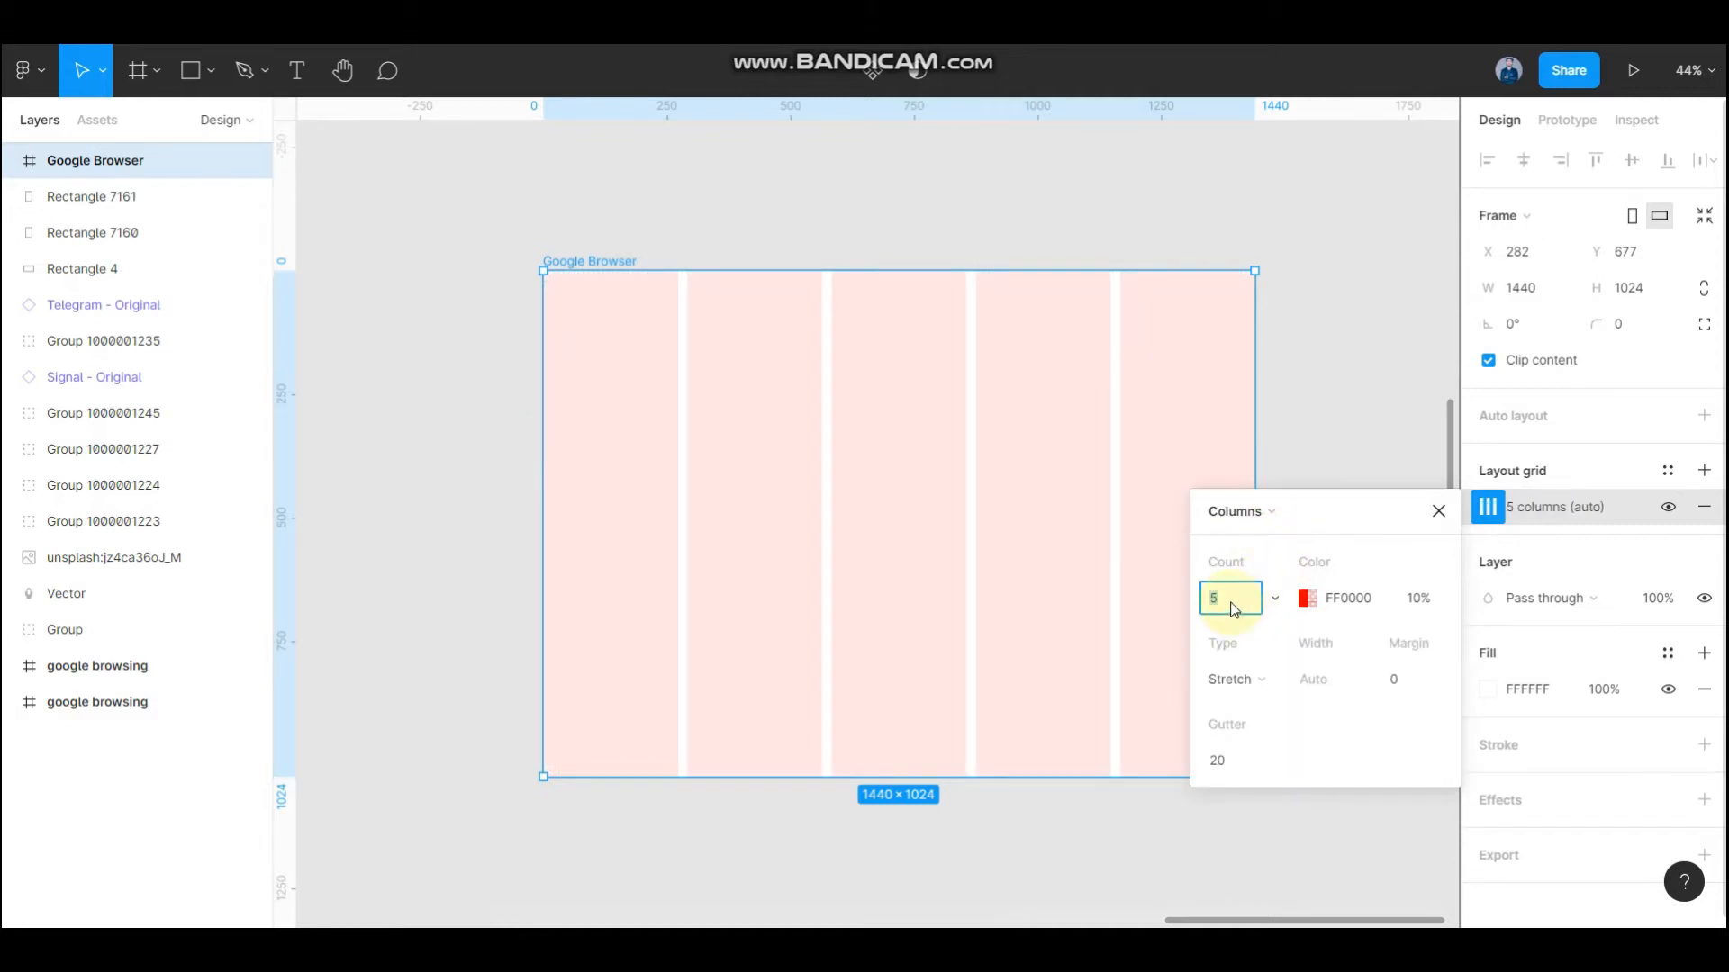
type("12")
left_click(1240, 760)
type("32")
key("Return")
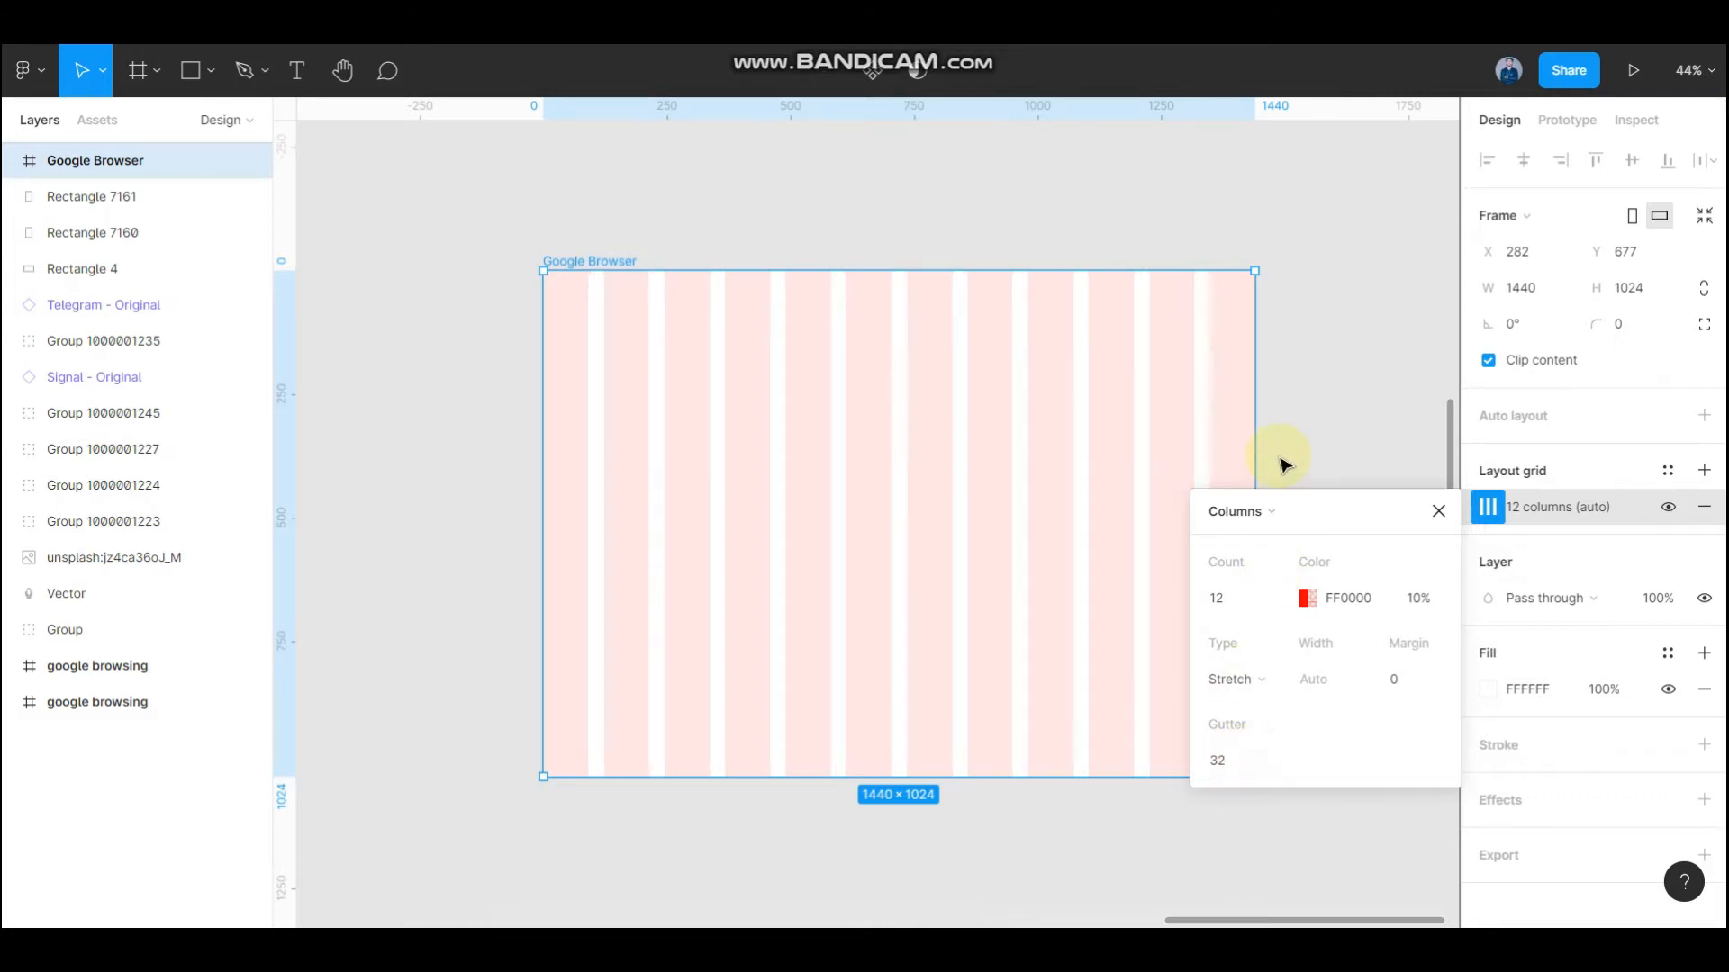
left_click(1326, 371)
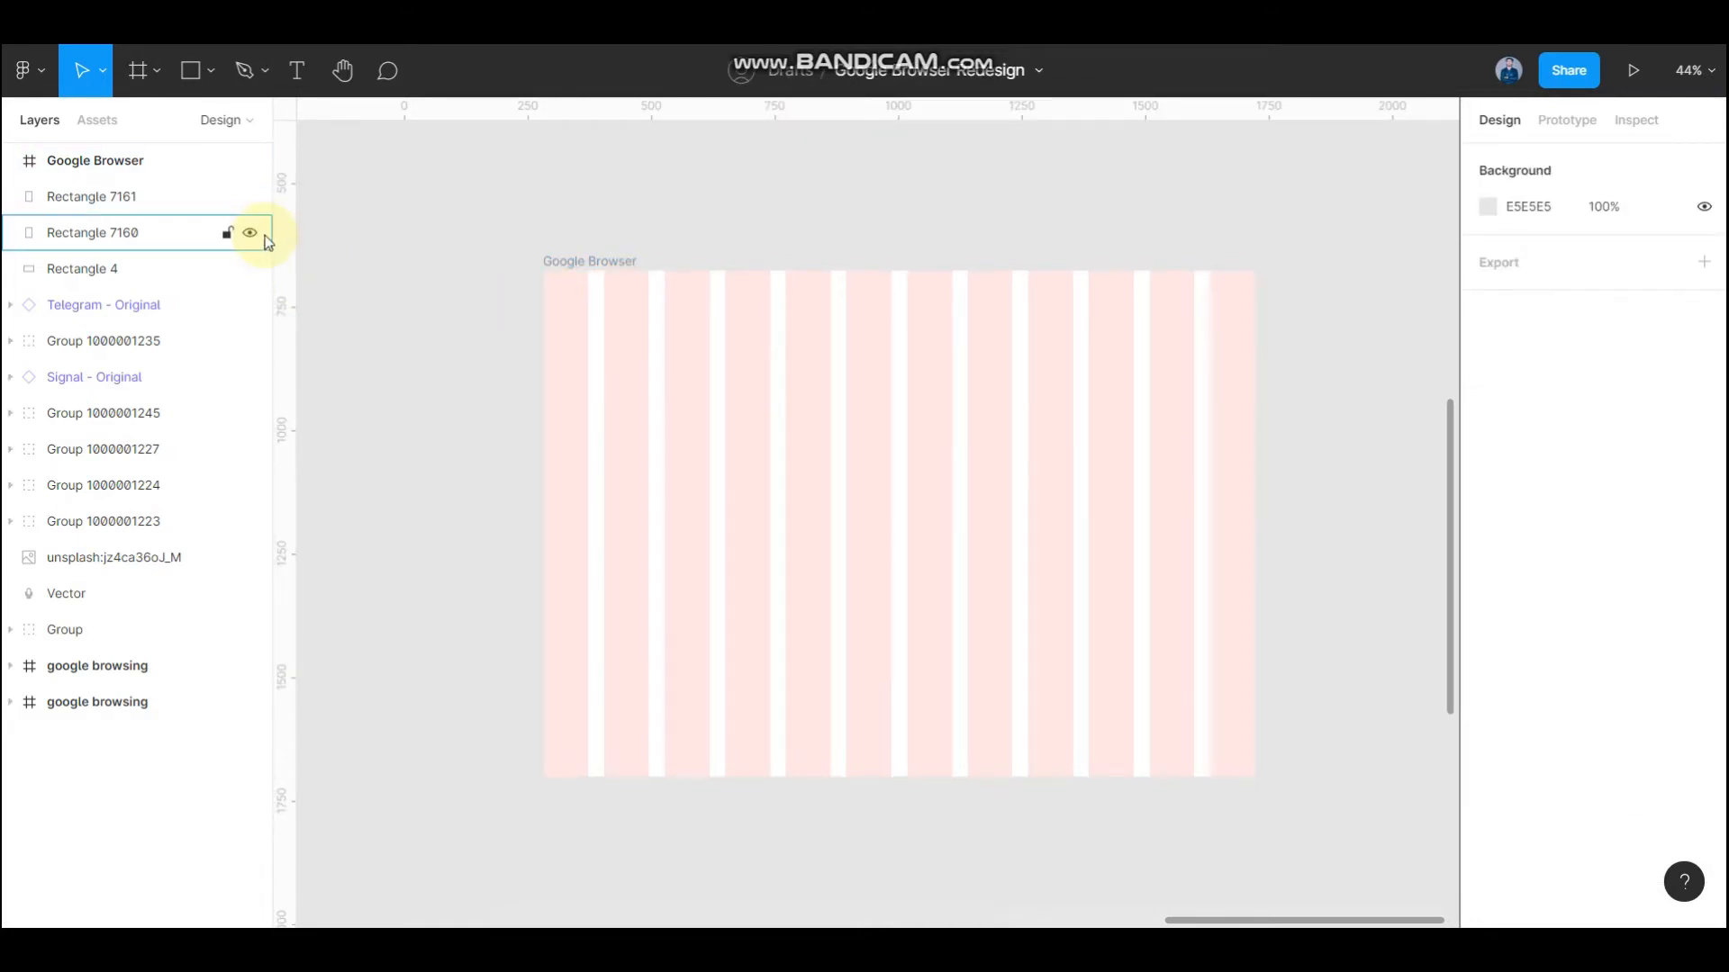
- Place vertical guides at the left edge of the frame's second column and the right edge of its eleventh column
left_click_drag(283, 233, 606, 294)
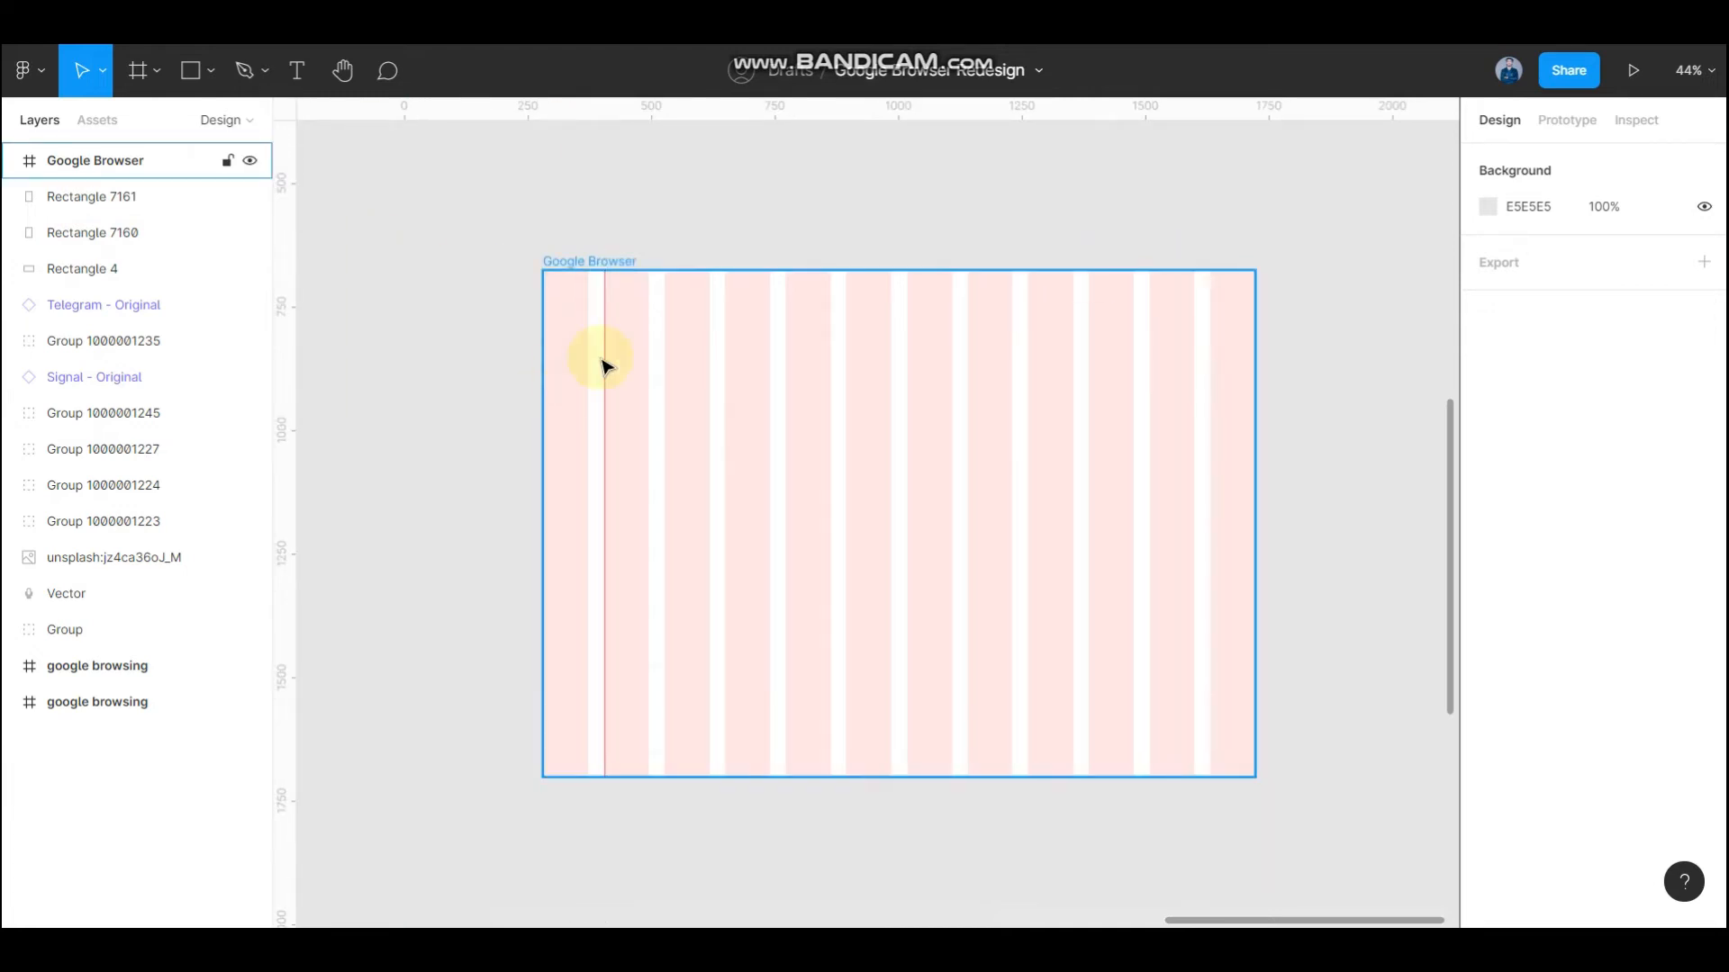
left_click_drag(605, 355, 604, 355)
left_click_drag(281, 355, 1194, 355)
- Draw a rectangle about 251 px wide at the top edge of the Google Browser frame and set its height to 48
left_click(192, 70)
mouse_move(671, 293)
left_mouse_down()
mouse_move(798, 328)
mouse_move(787, 297)
left_mouse_up()
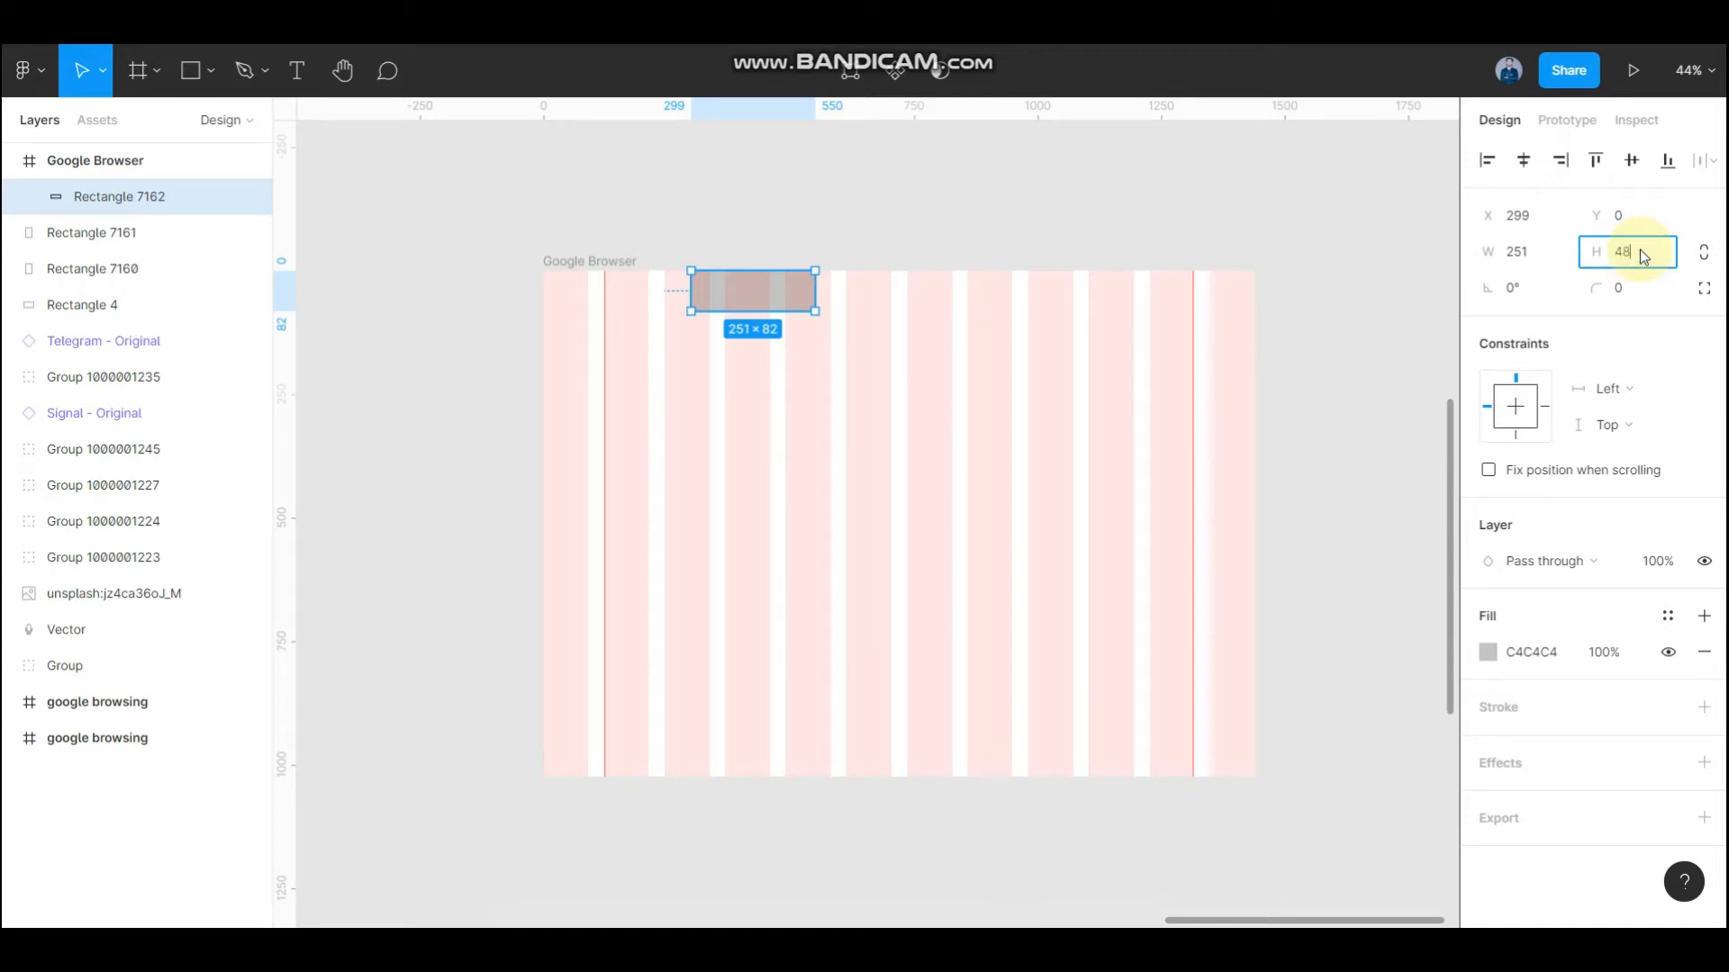
key("Return")
left_click(1389, 174)
- Place a horizontal guide along the bottom edge of the 48 px high rectangle and delete the rectangle
left_click(844, 281)
left_click_drag(805, 286, 839, 287)
left_click_drag(868, 108, 883, 299)
left_click_drag(878, 234, 842, 282)
left_click(841, 282)
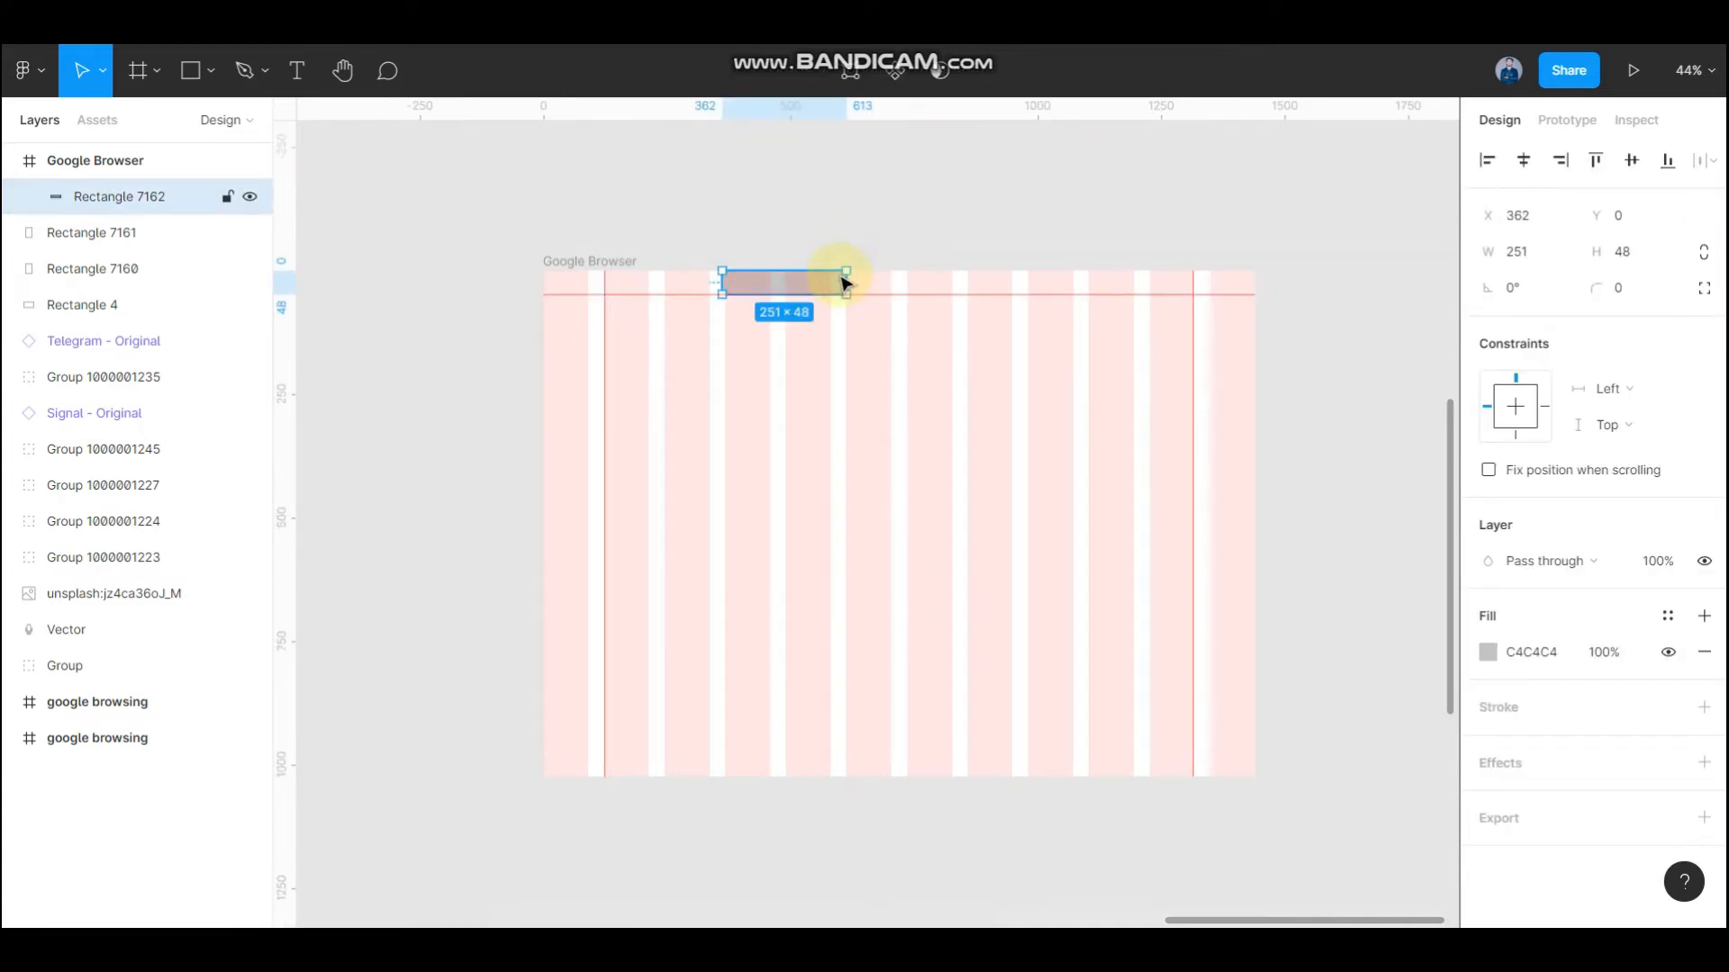
key("Delete")
- Hide the 12-column layout grid of the Google Browser frame
left_click(635, 270)
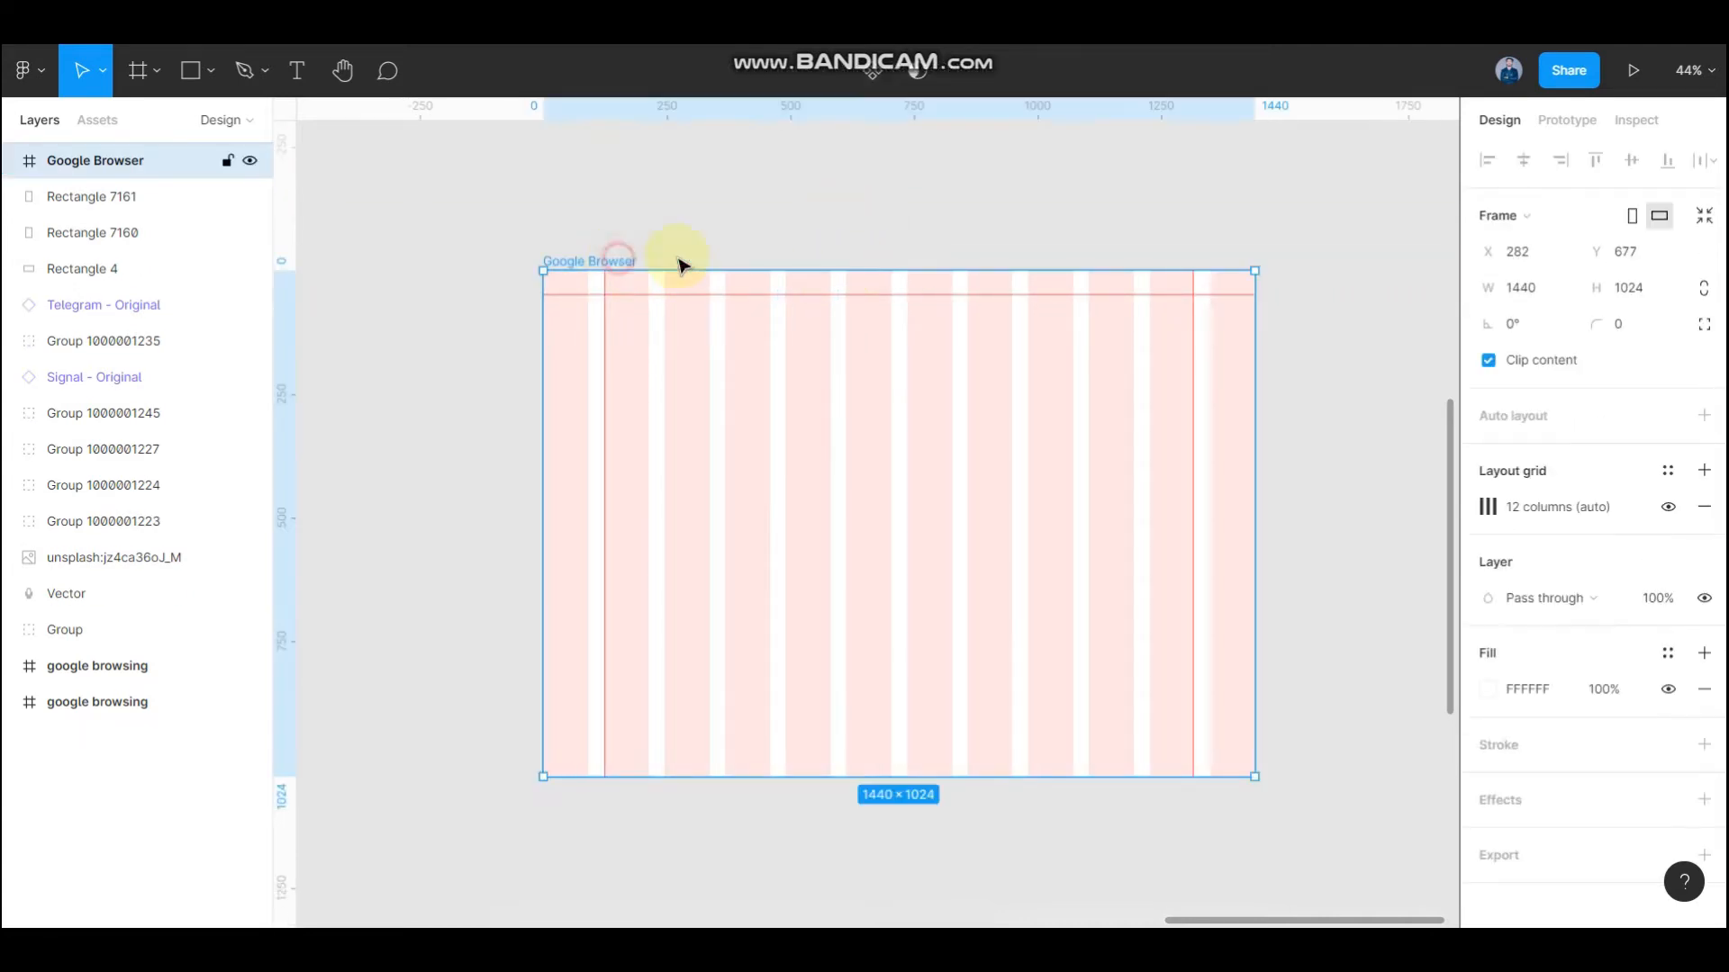
left_click(1678, 509)
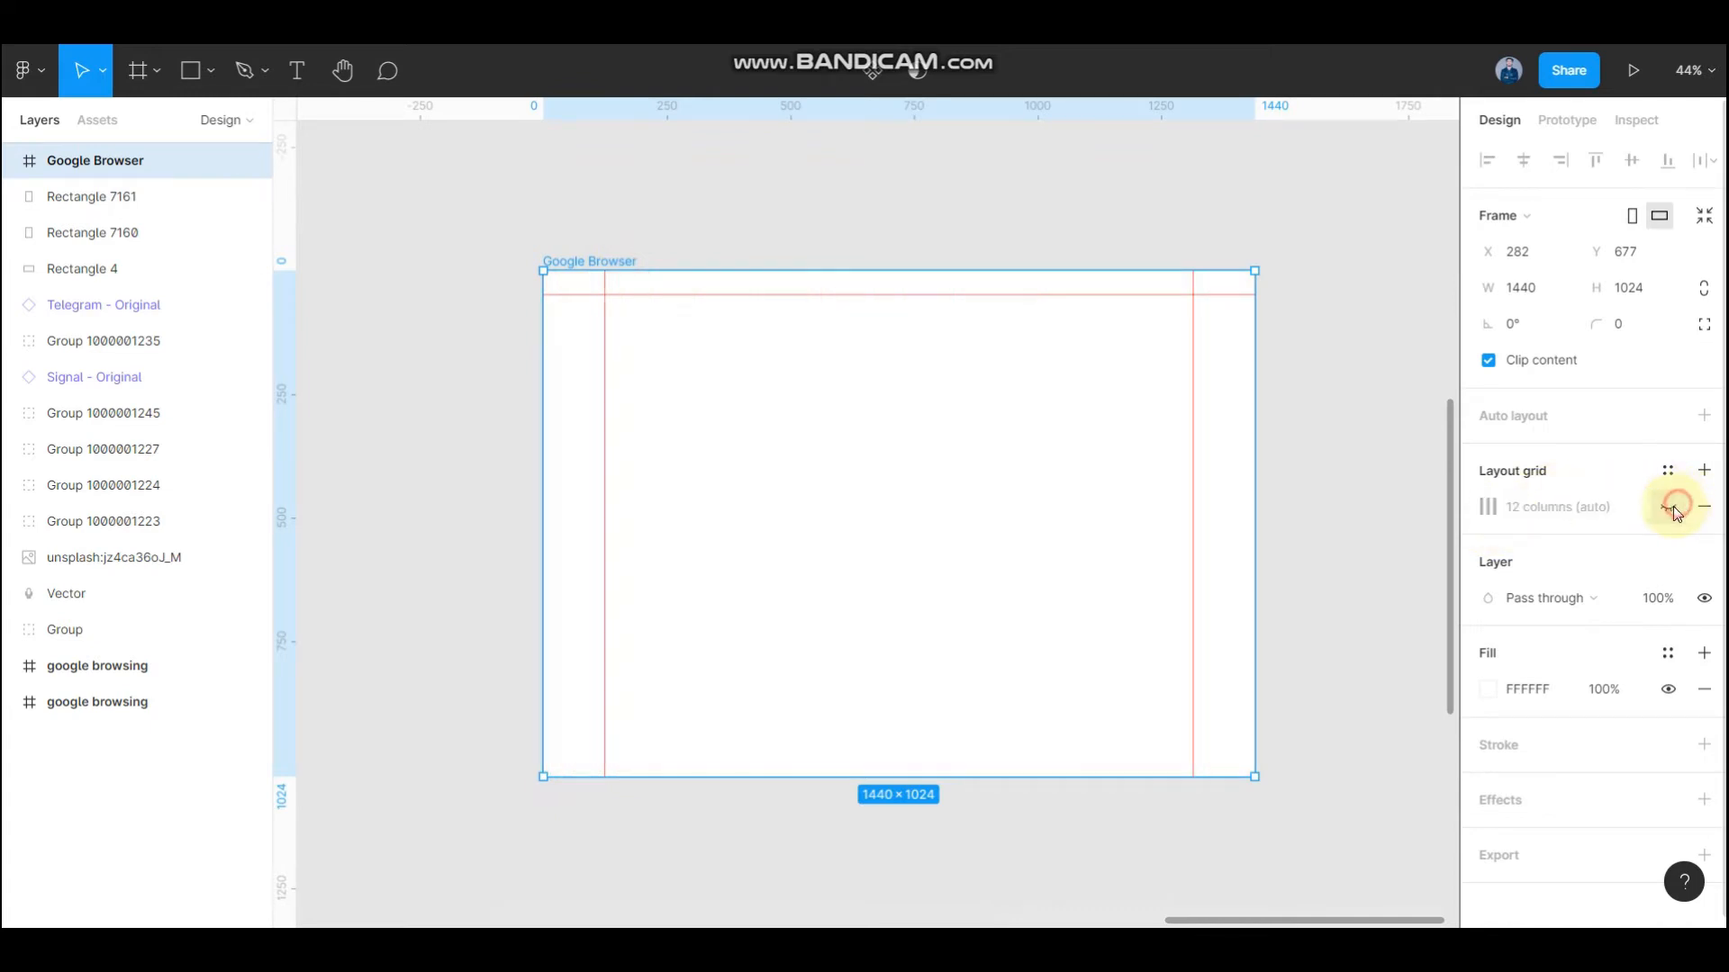
left_click(1340, 386)
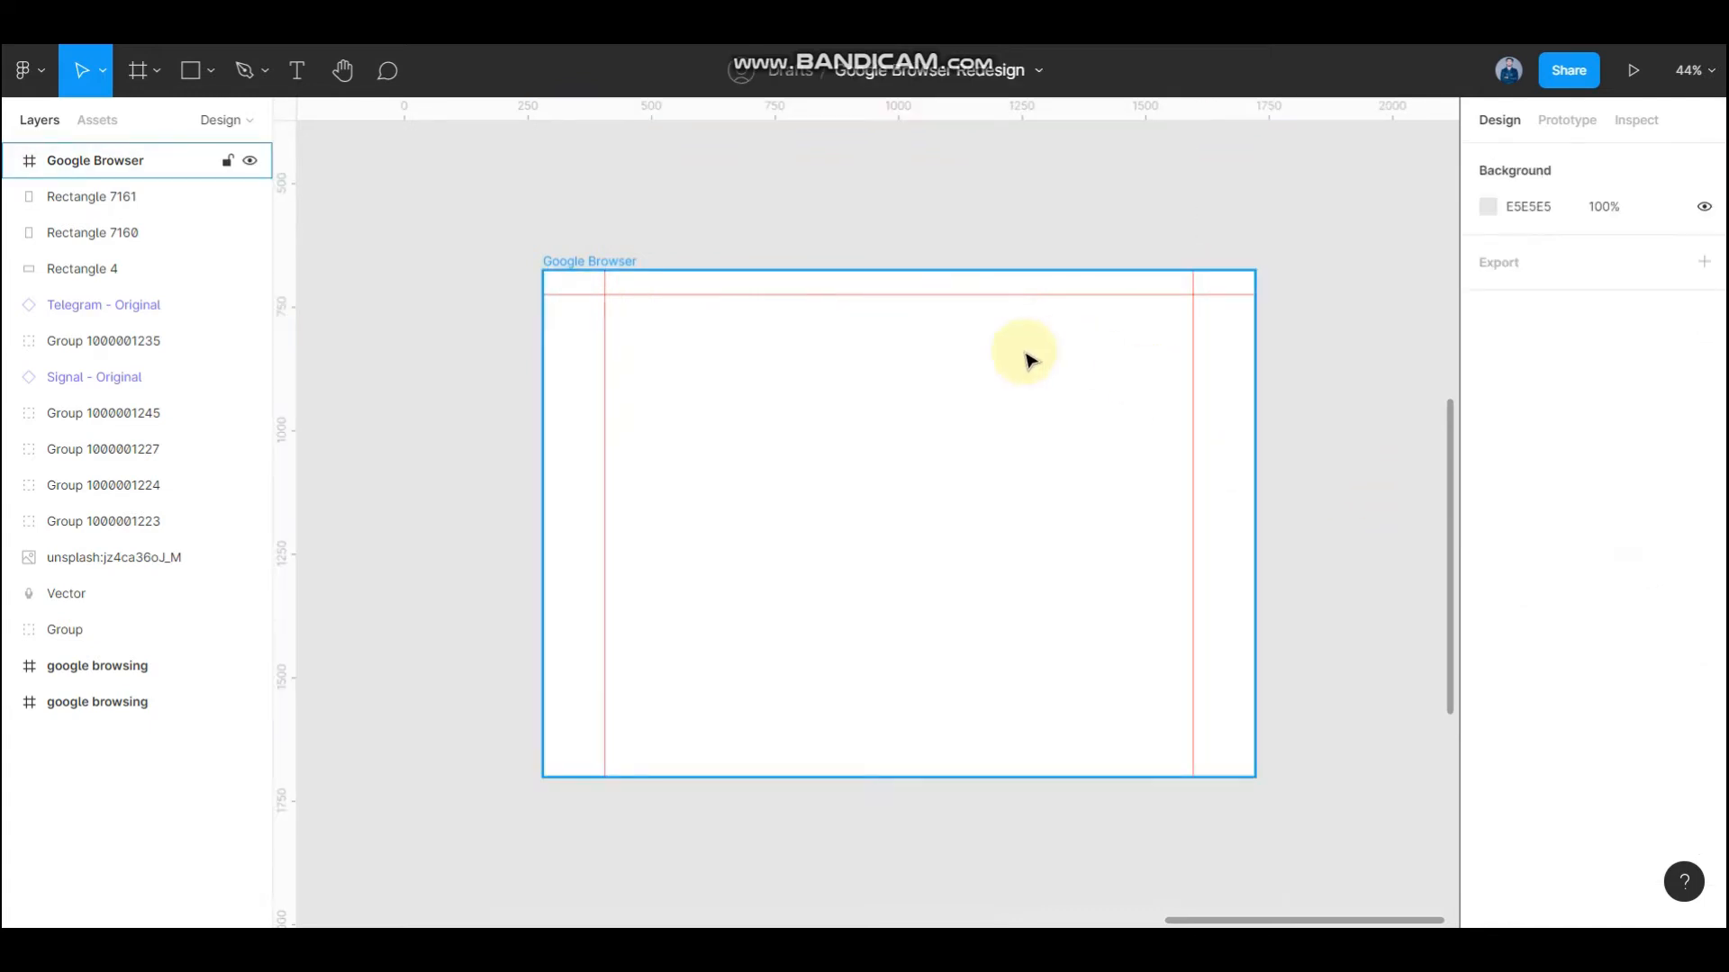
- Create a color style named 1 from the fill of the dark swatch rectangle
scroll(1013, 436, "right", 1)
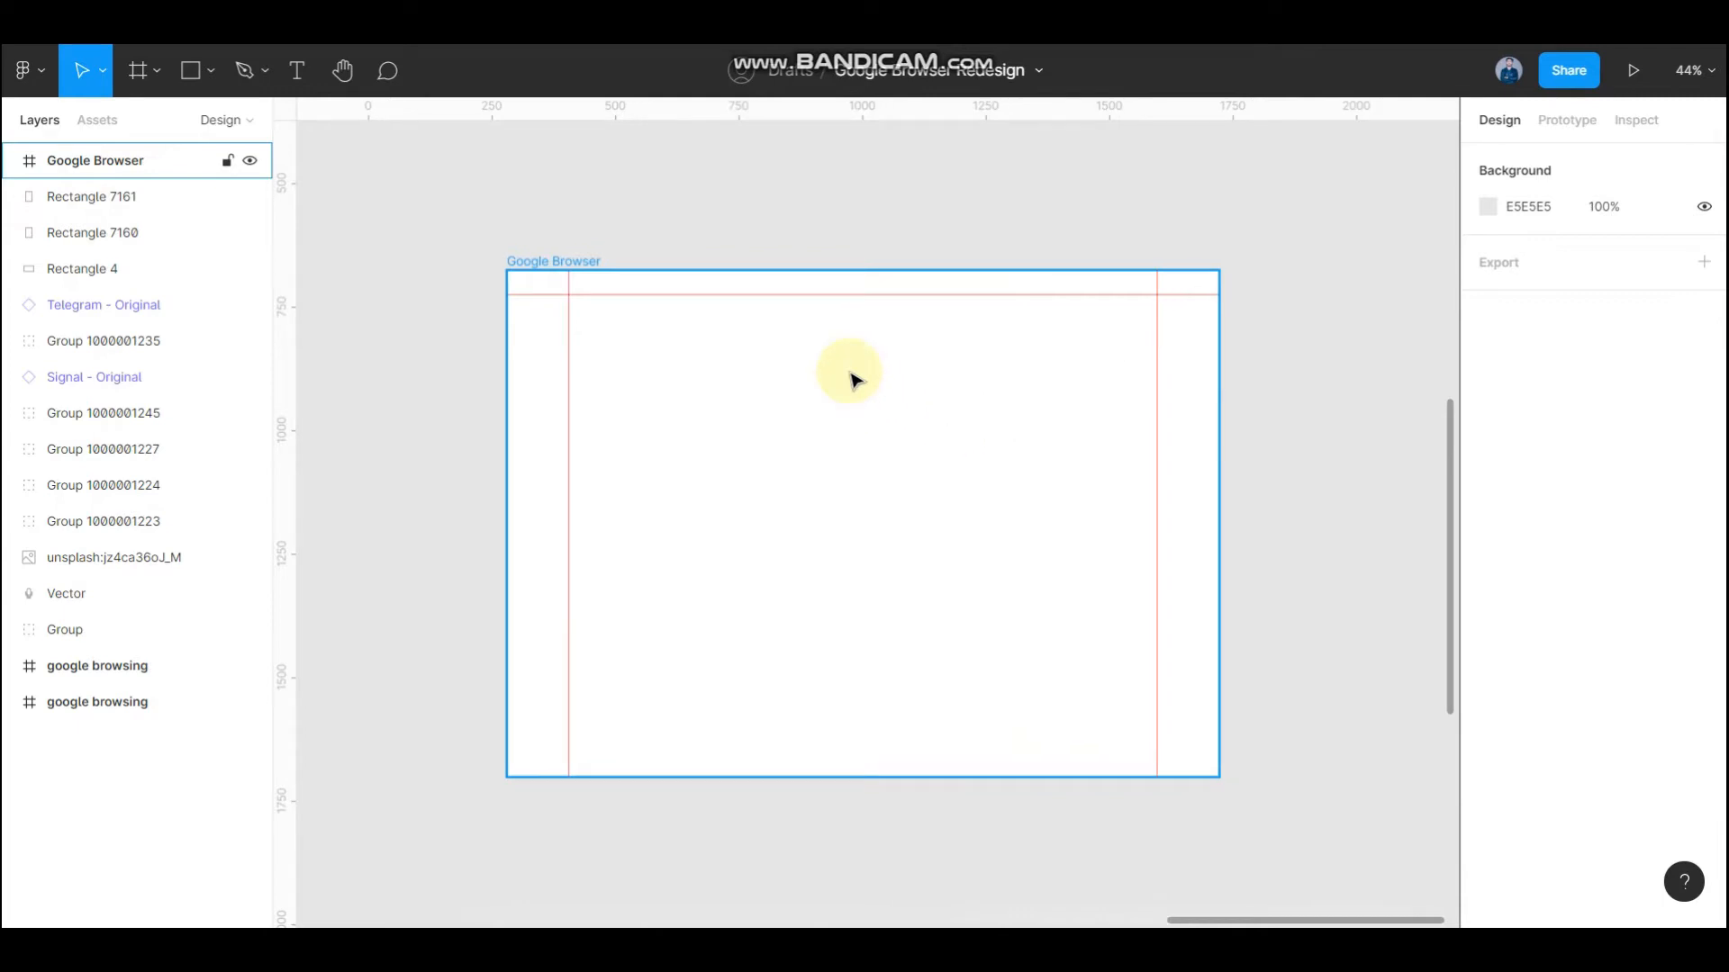
scroll(907, 382, "down", 2)
scroll(915, 375, "up", 3)
scroll(914, 374, "down", 2)
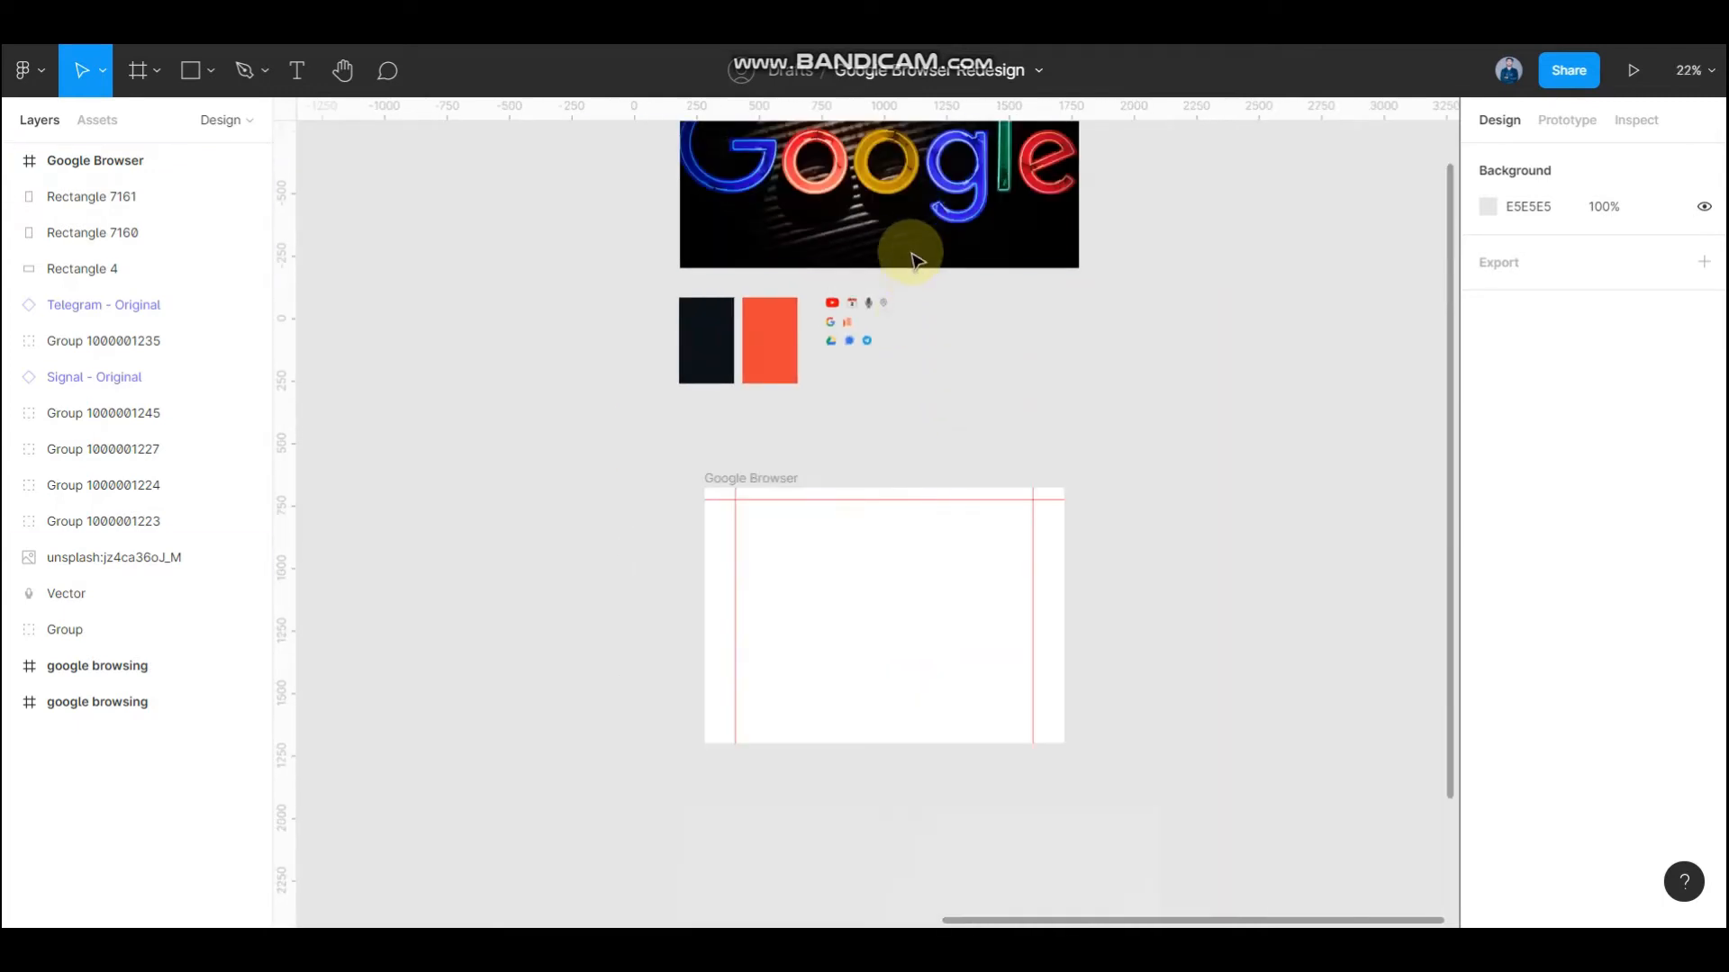
left_click(784, 479)
scroll(860, 541, "up", 1)
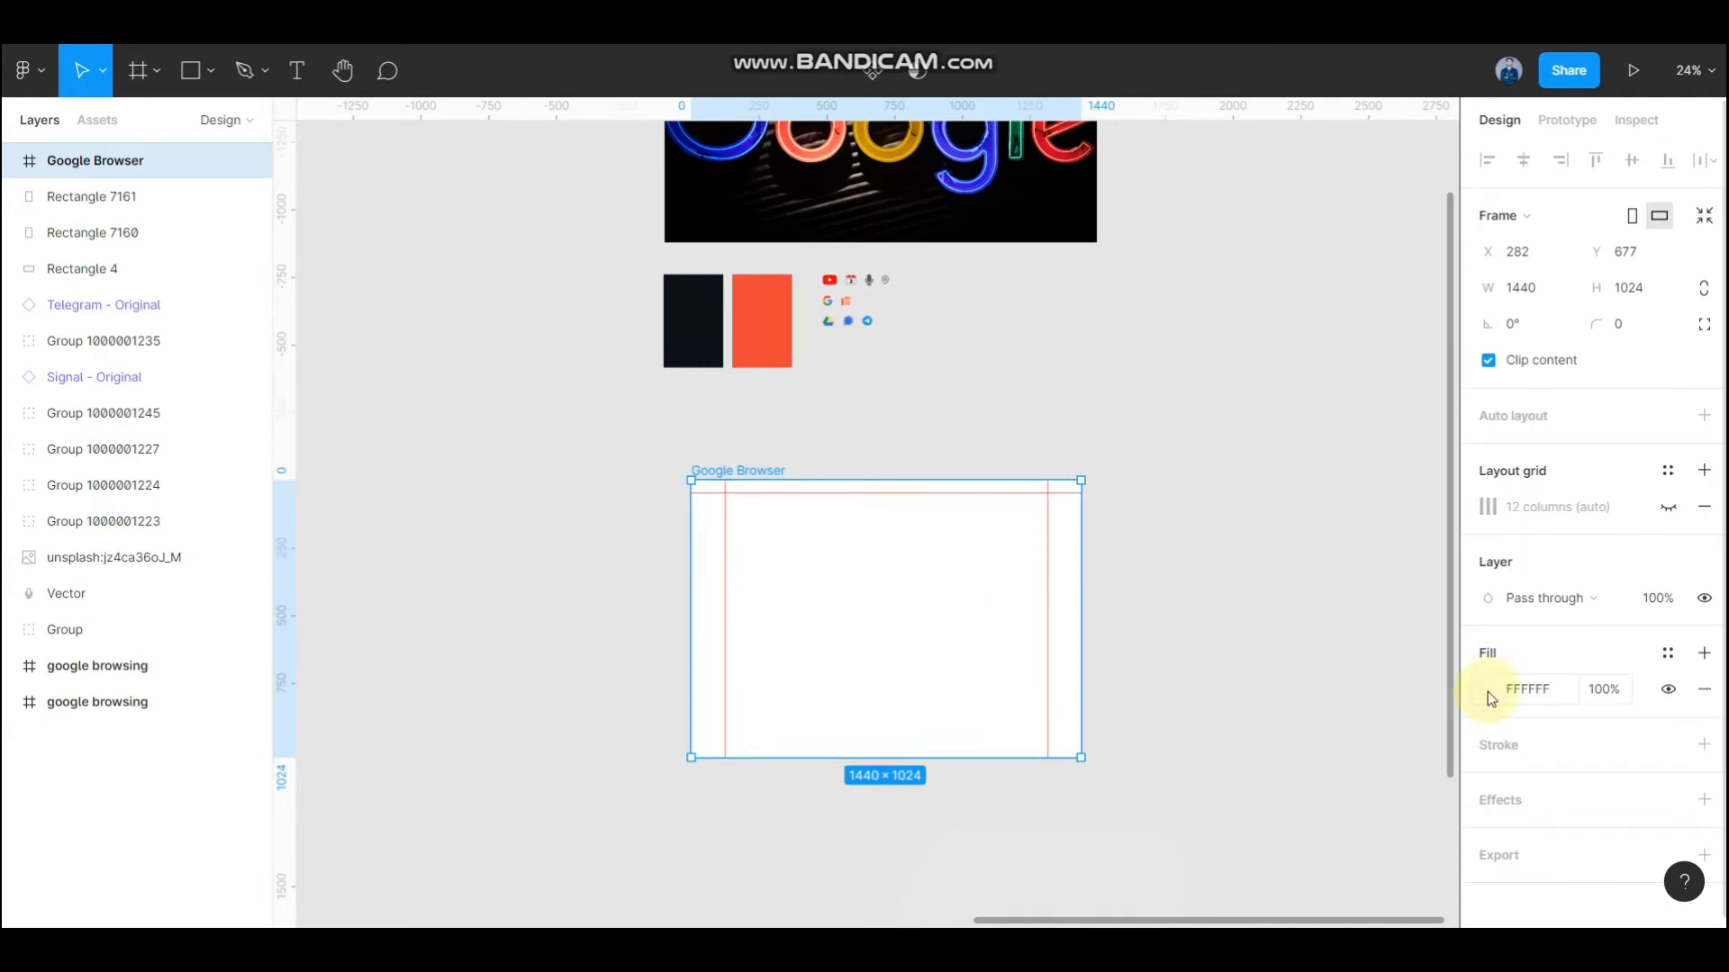
left_click(689, 311)
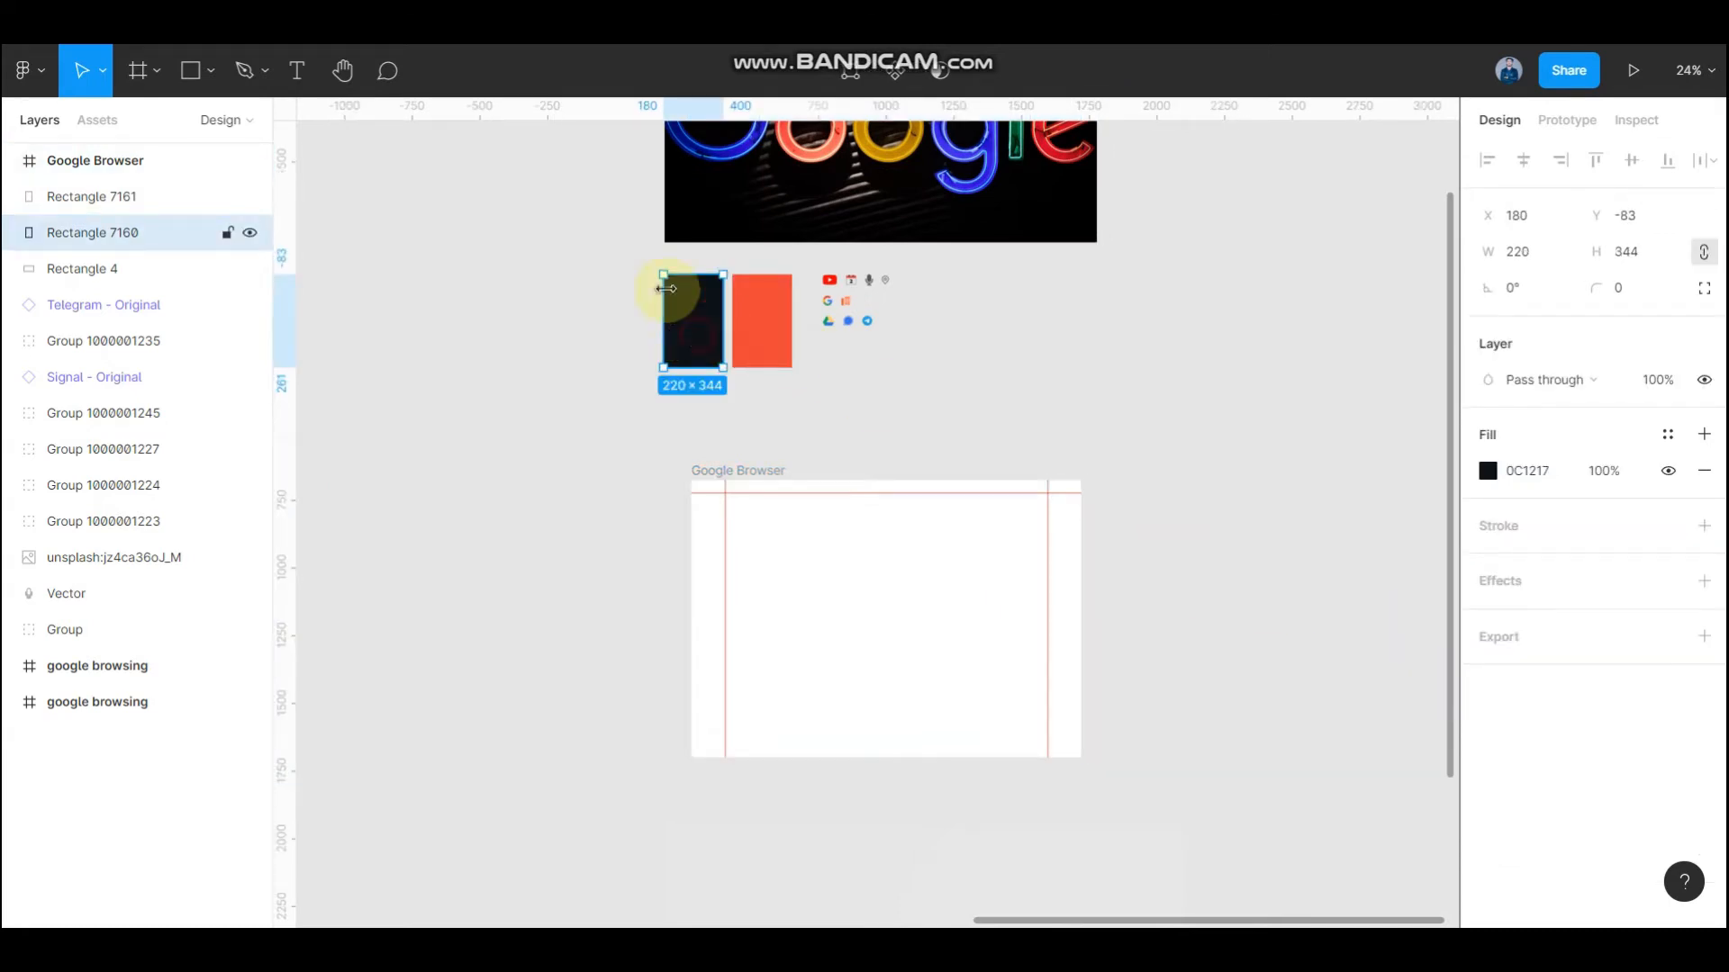
scroll(712, 320, "up", 2)
left_click(1666, 435)
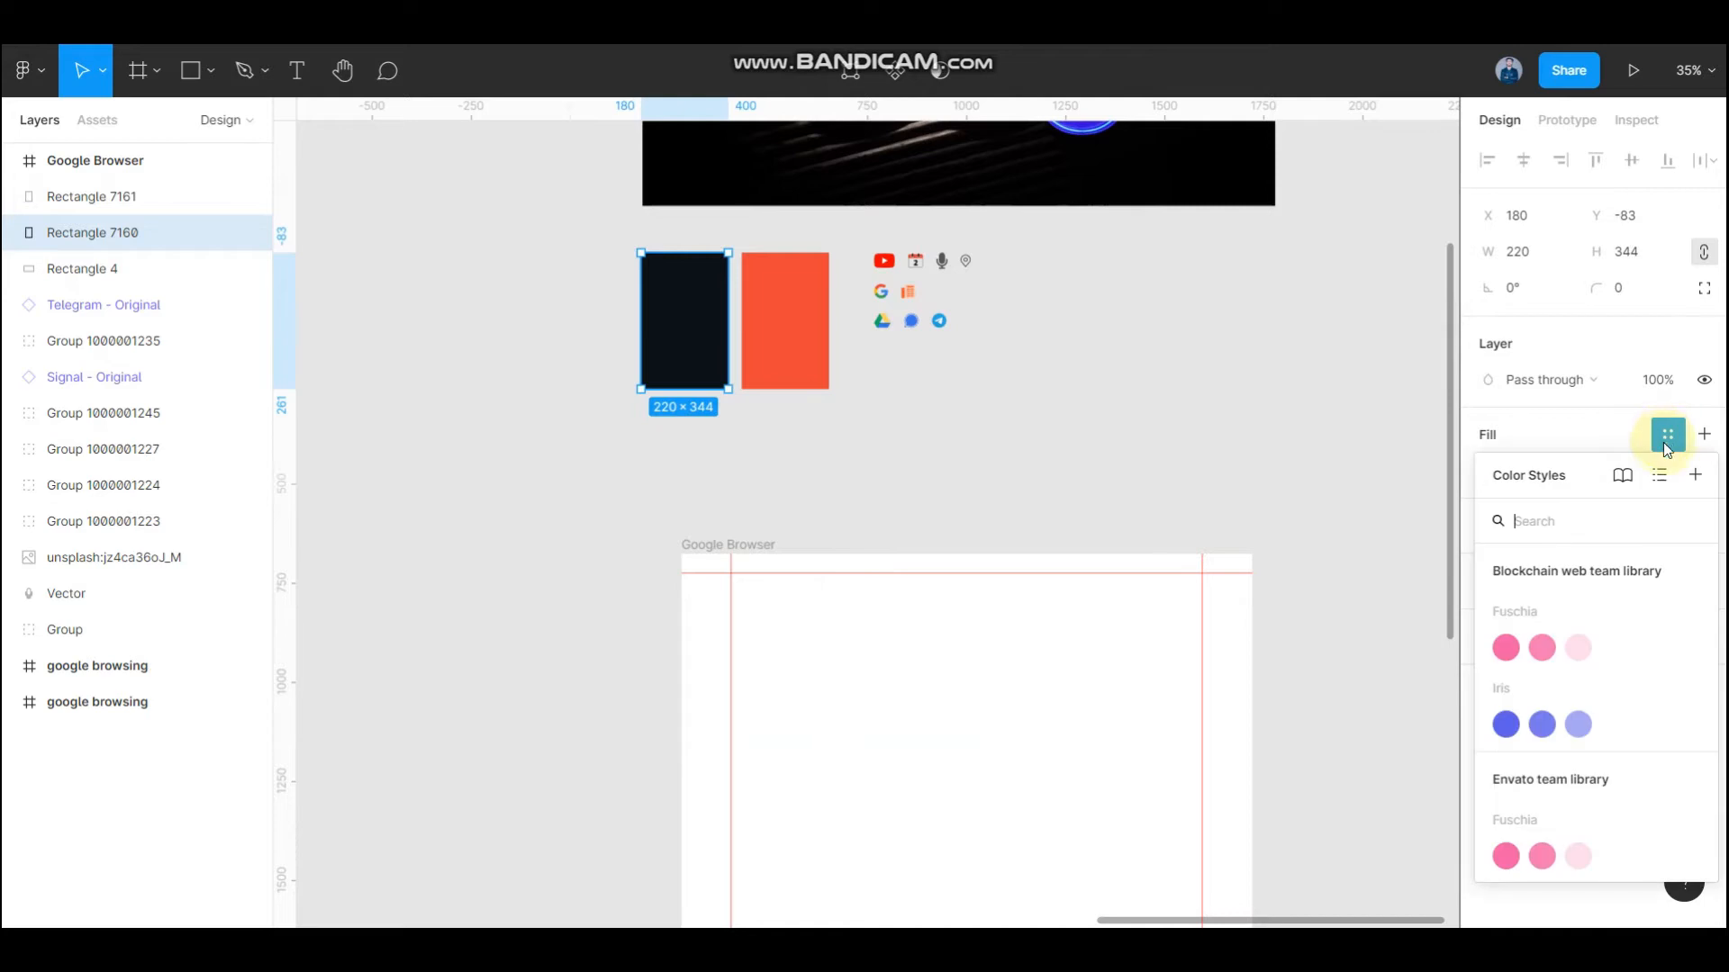
left_click(1694, 475)
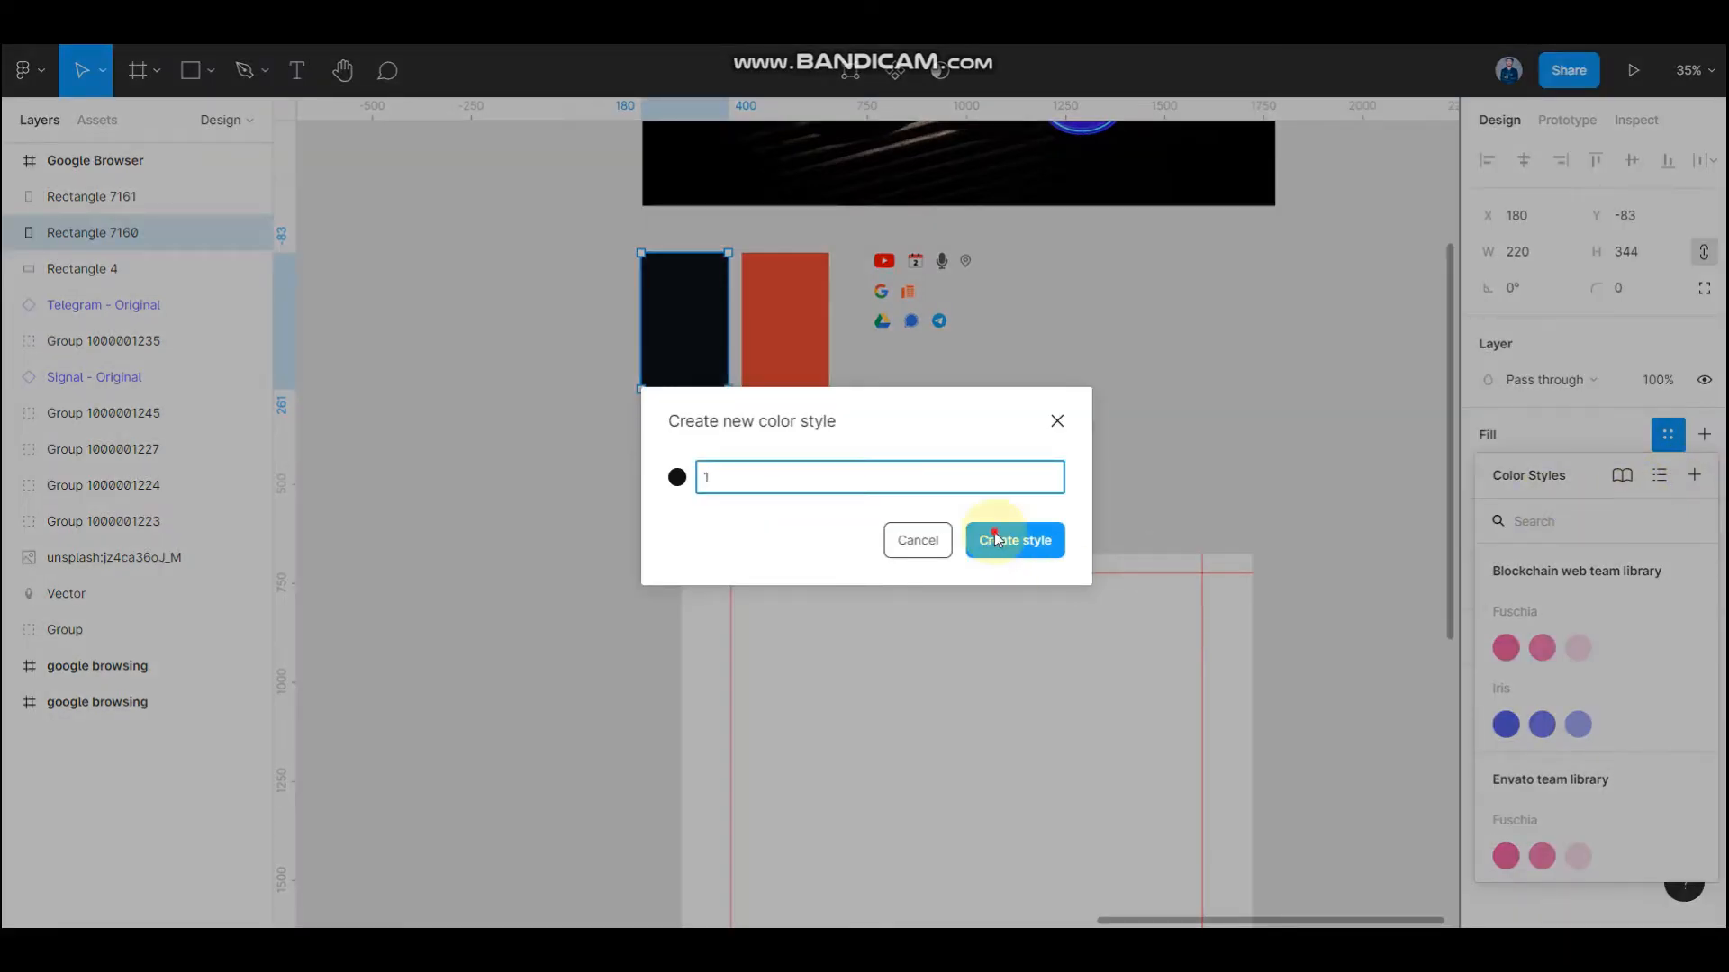
left_click(995, 538)
- Create a color style named 2 from the fill of the orange swatch rectangle
left_click(788, 345)
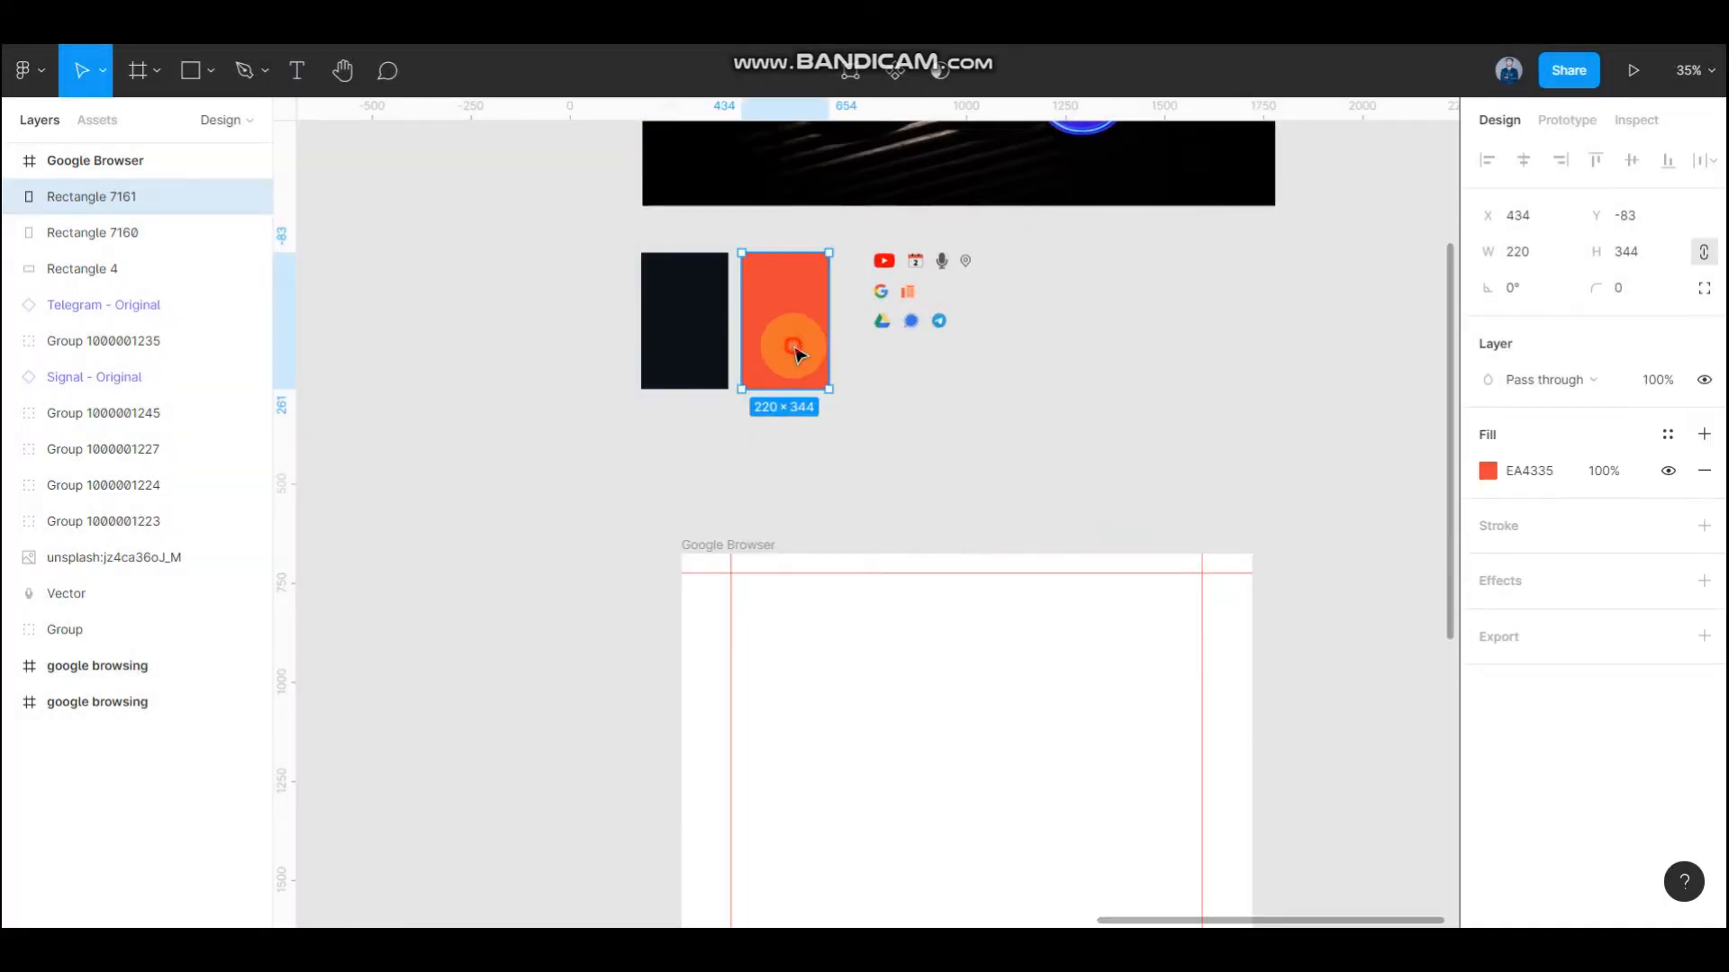
left_click(1665, 439)
left_click(1688, 475)
type("2")
left_click(992, 544)
left_click(937, 429)
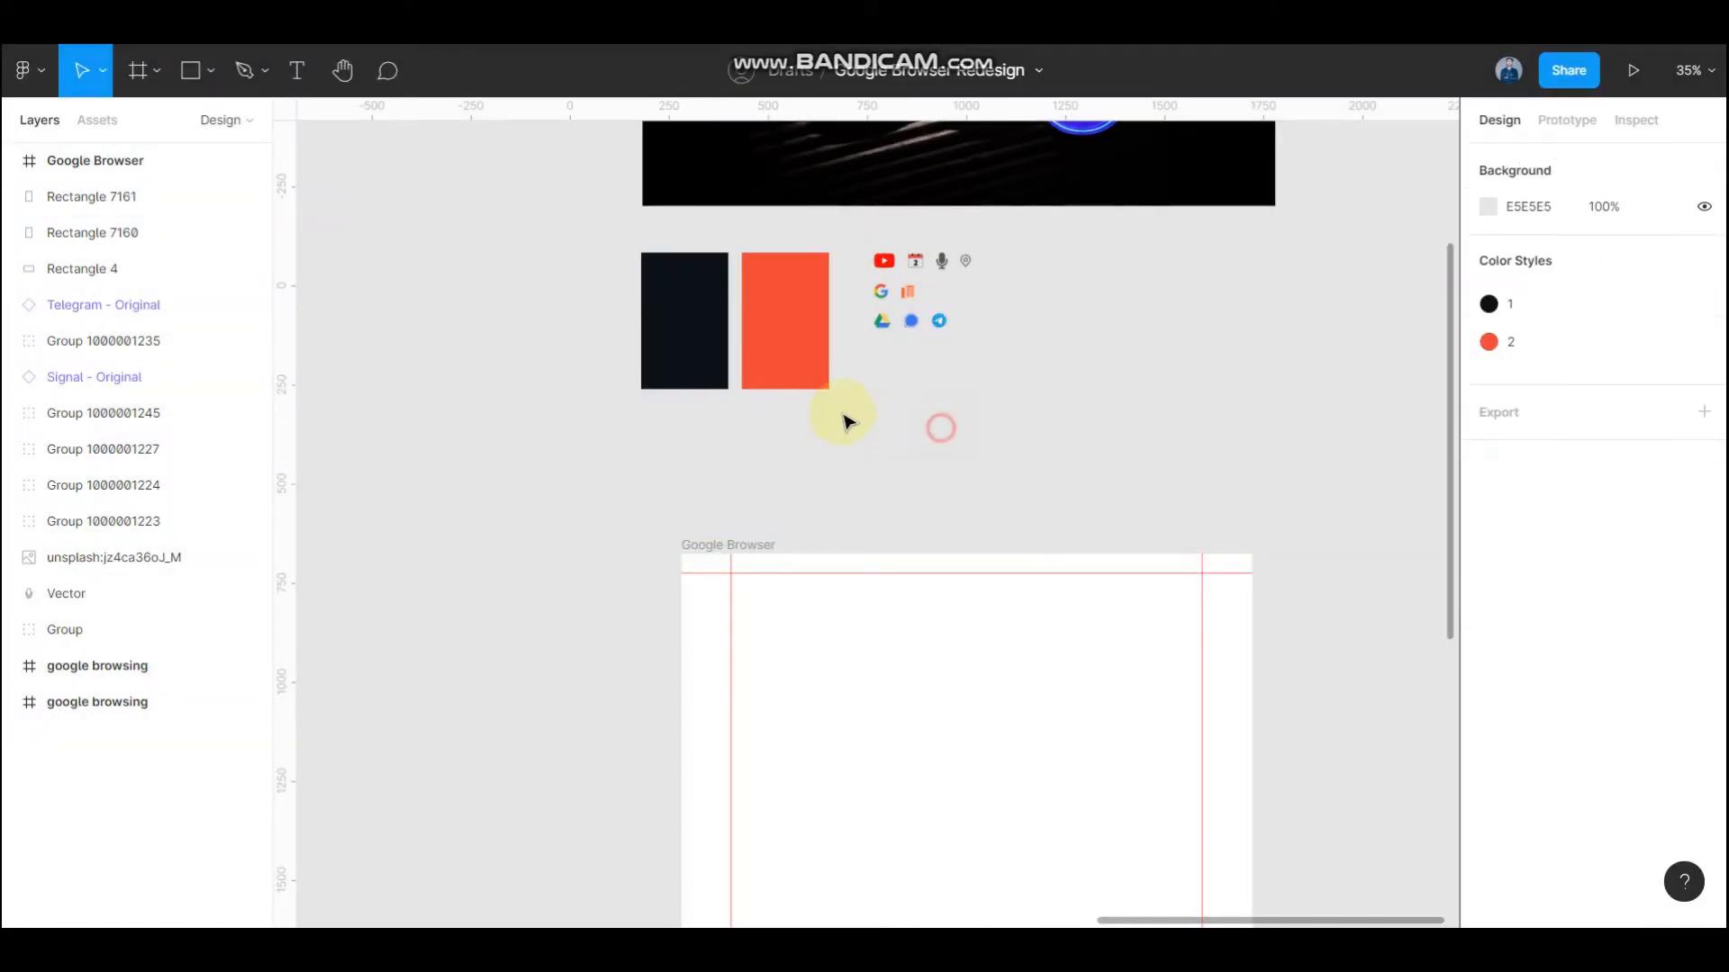
- Apply color style 1 to the fill of the Google Browser frame
scroll(842, 417, "down", 3)
left_click(728, 335)
scroll(726, 270, "up", 1)
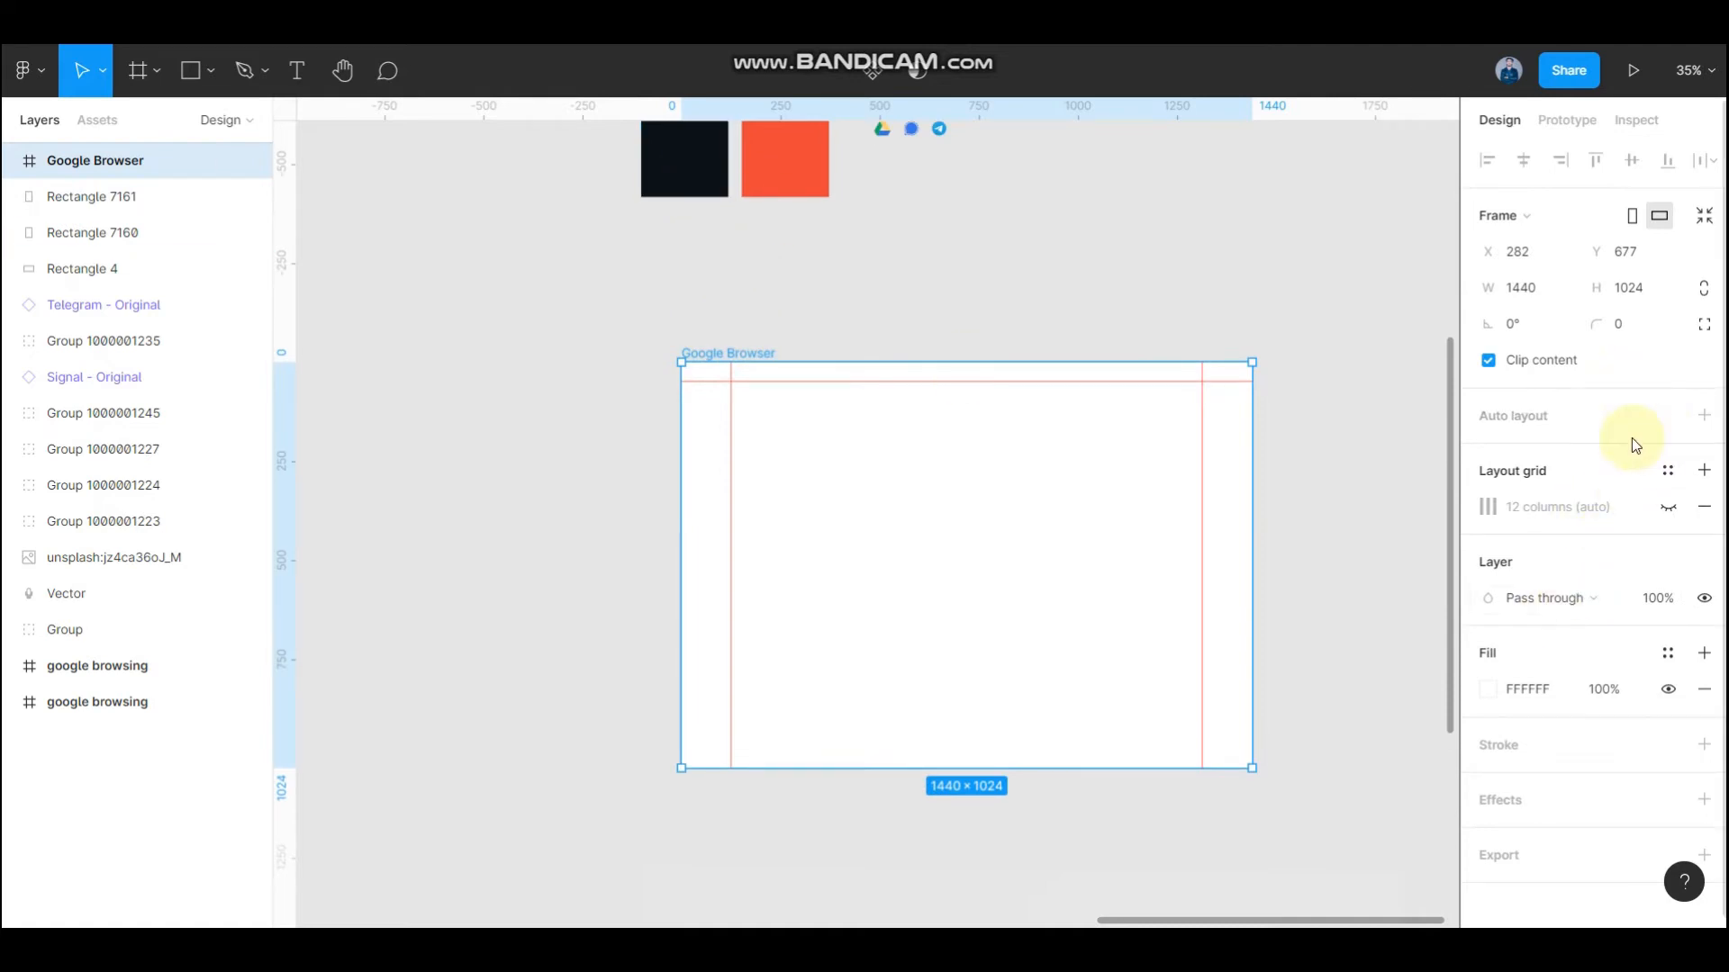
left_click(1667, 652)
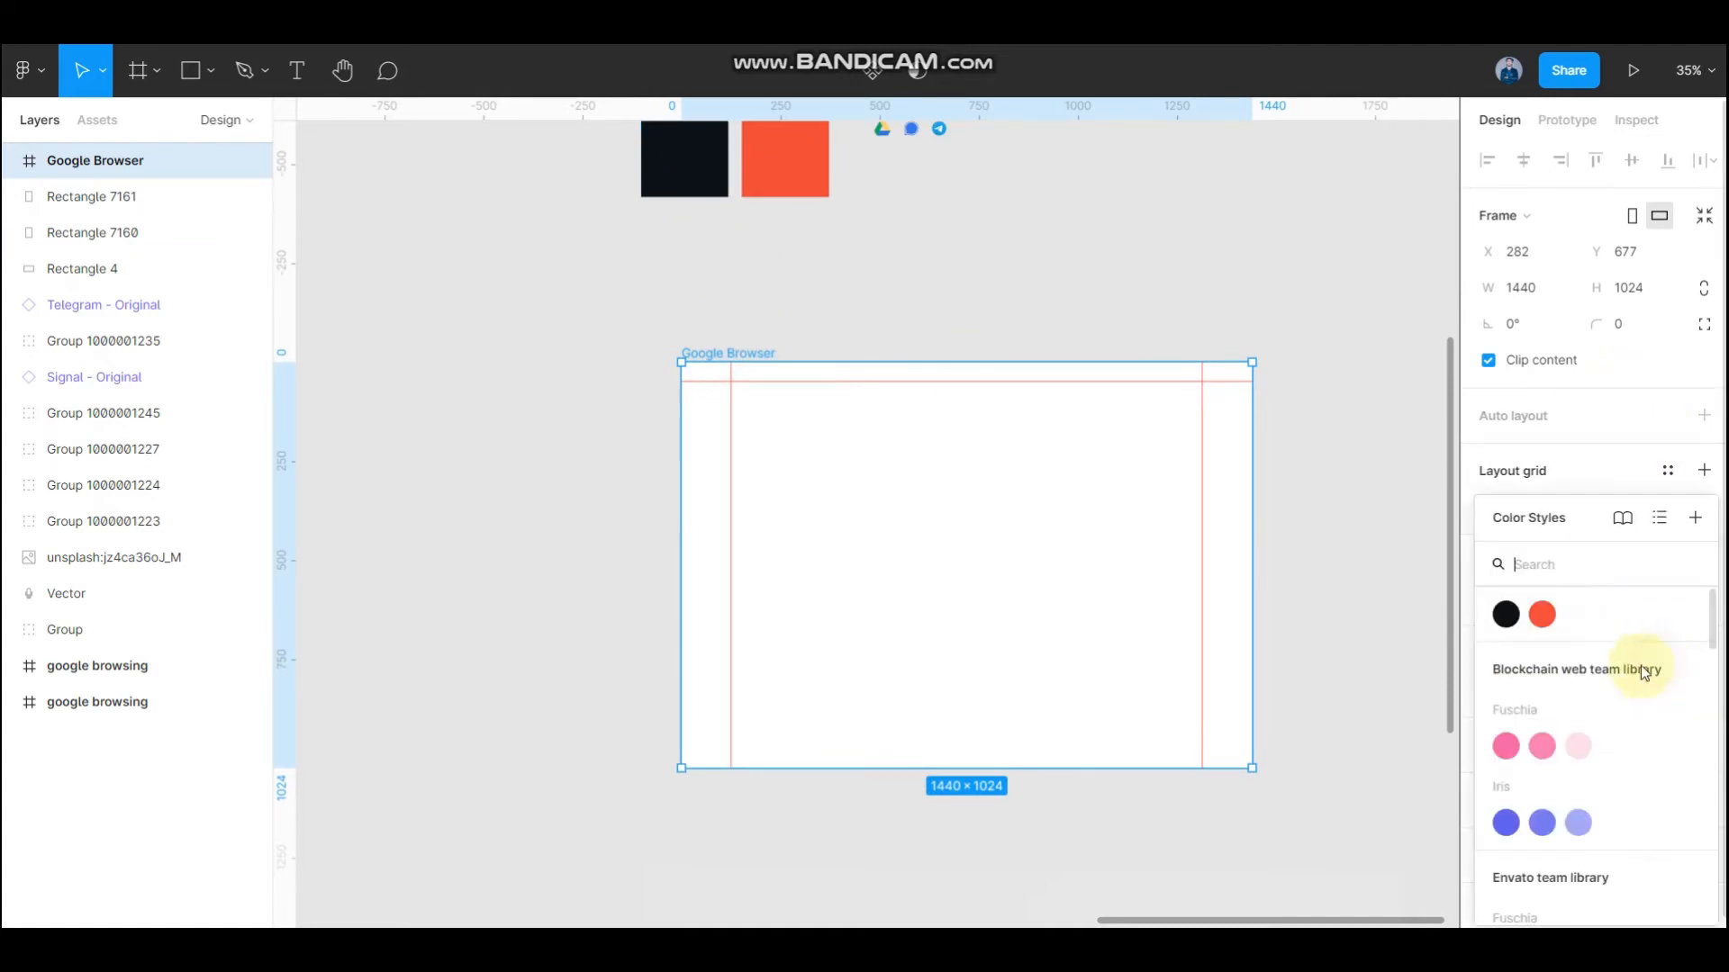
left_click(1501, 612)
left_click(1370, 517)
scroll(1003, 568, "up", 2)
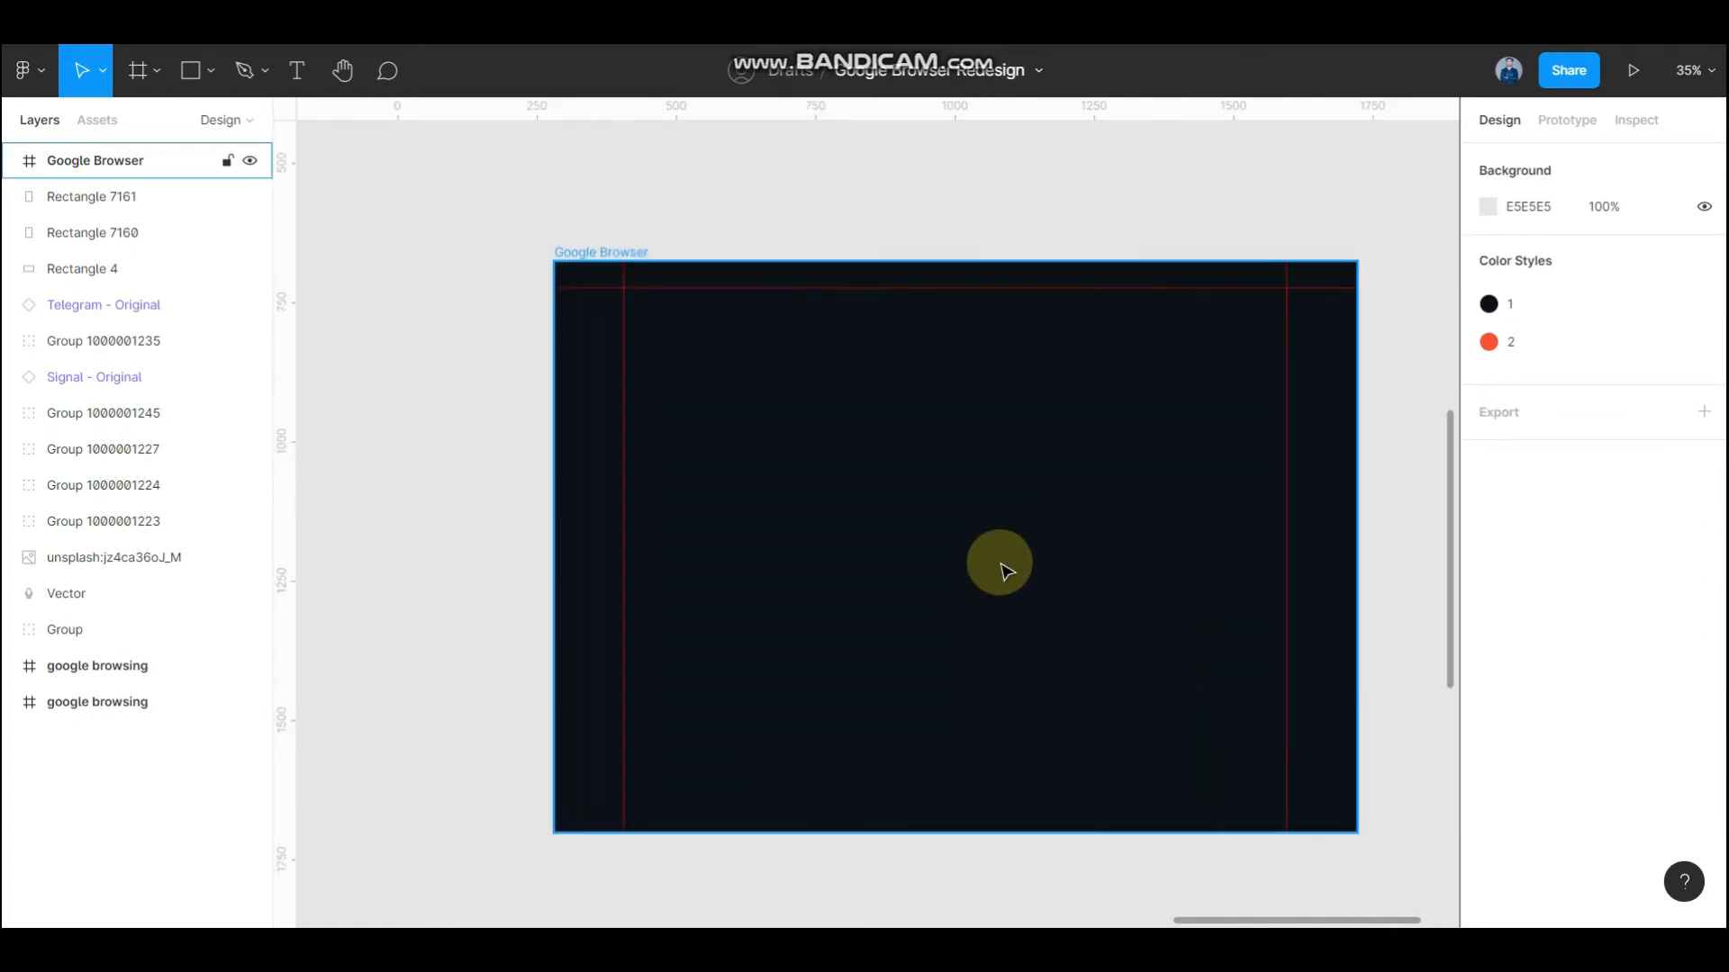
scroll(774, 414, "down", 1)
scroll(808, 431, "down", 2)
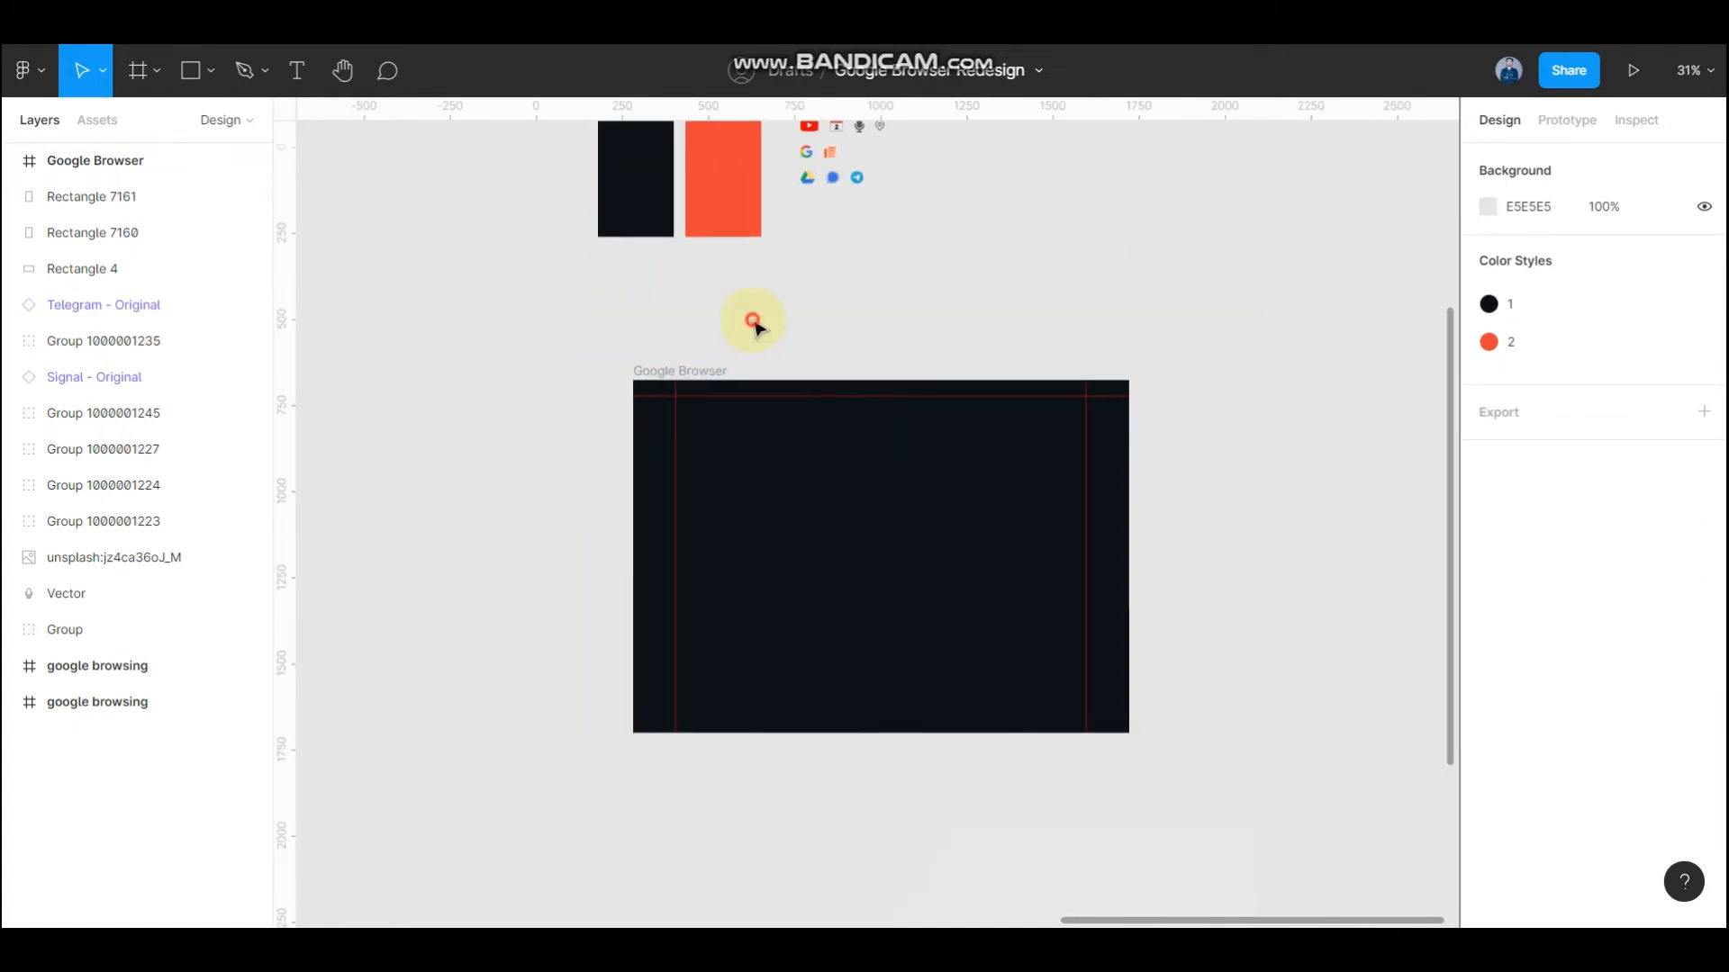
scroll(784, 387, "up", 1)
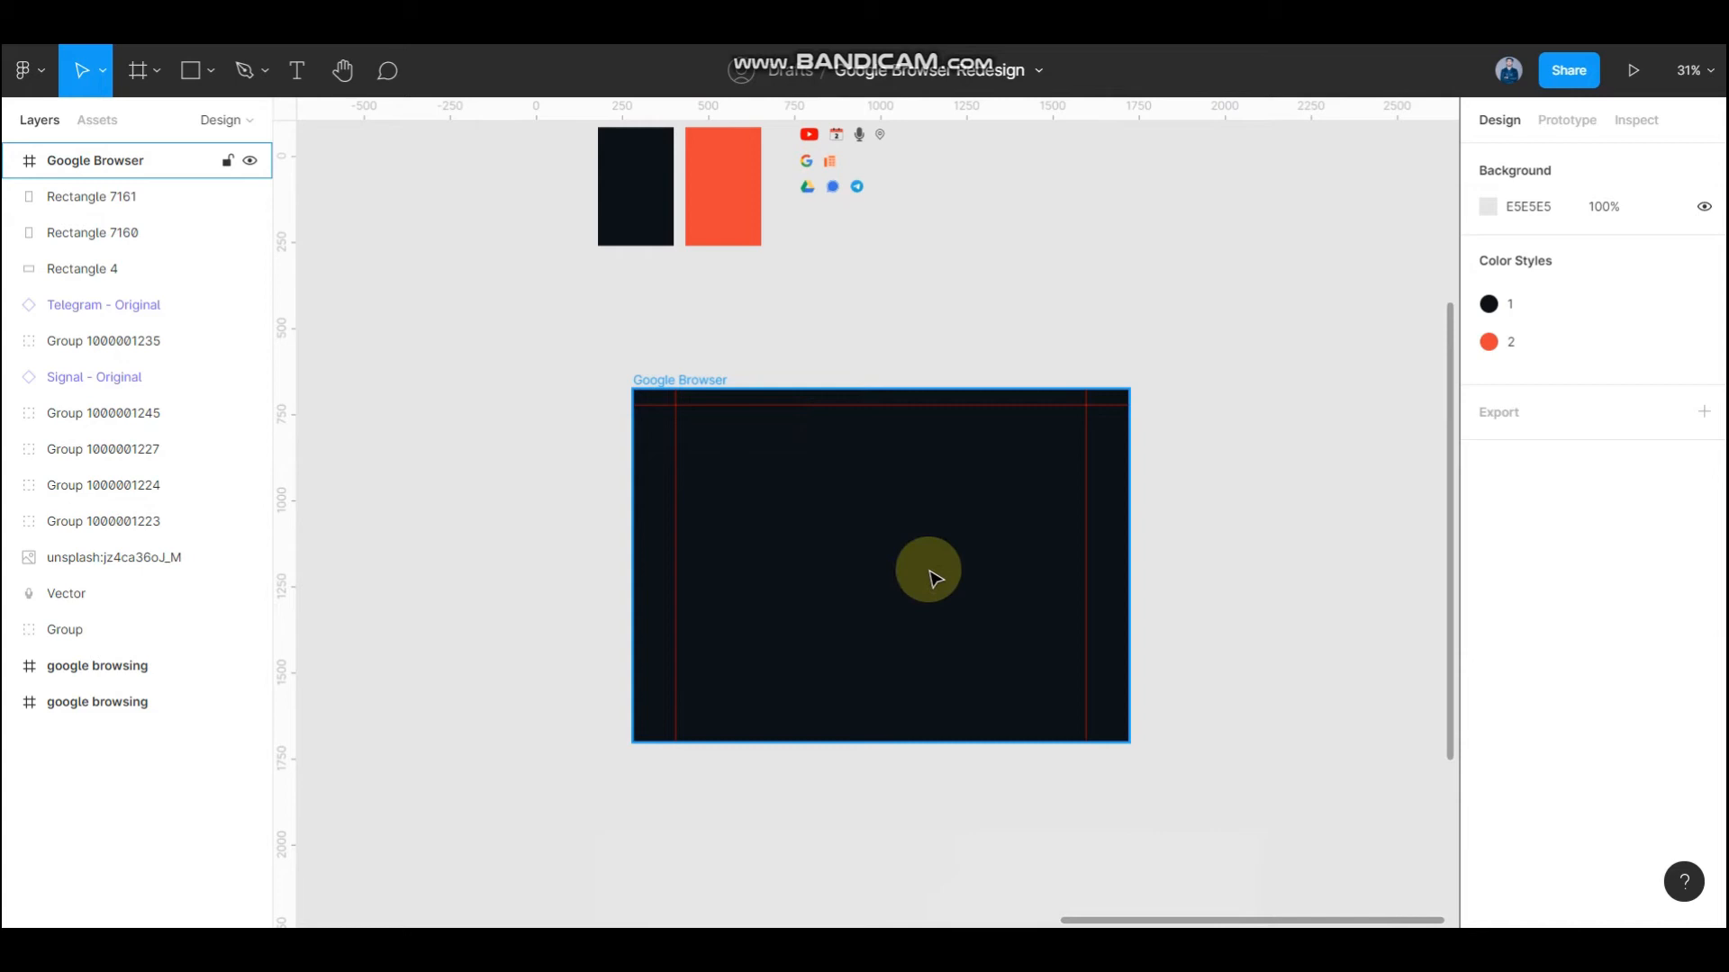
scroll(959, 595, "up", 1)
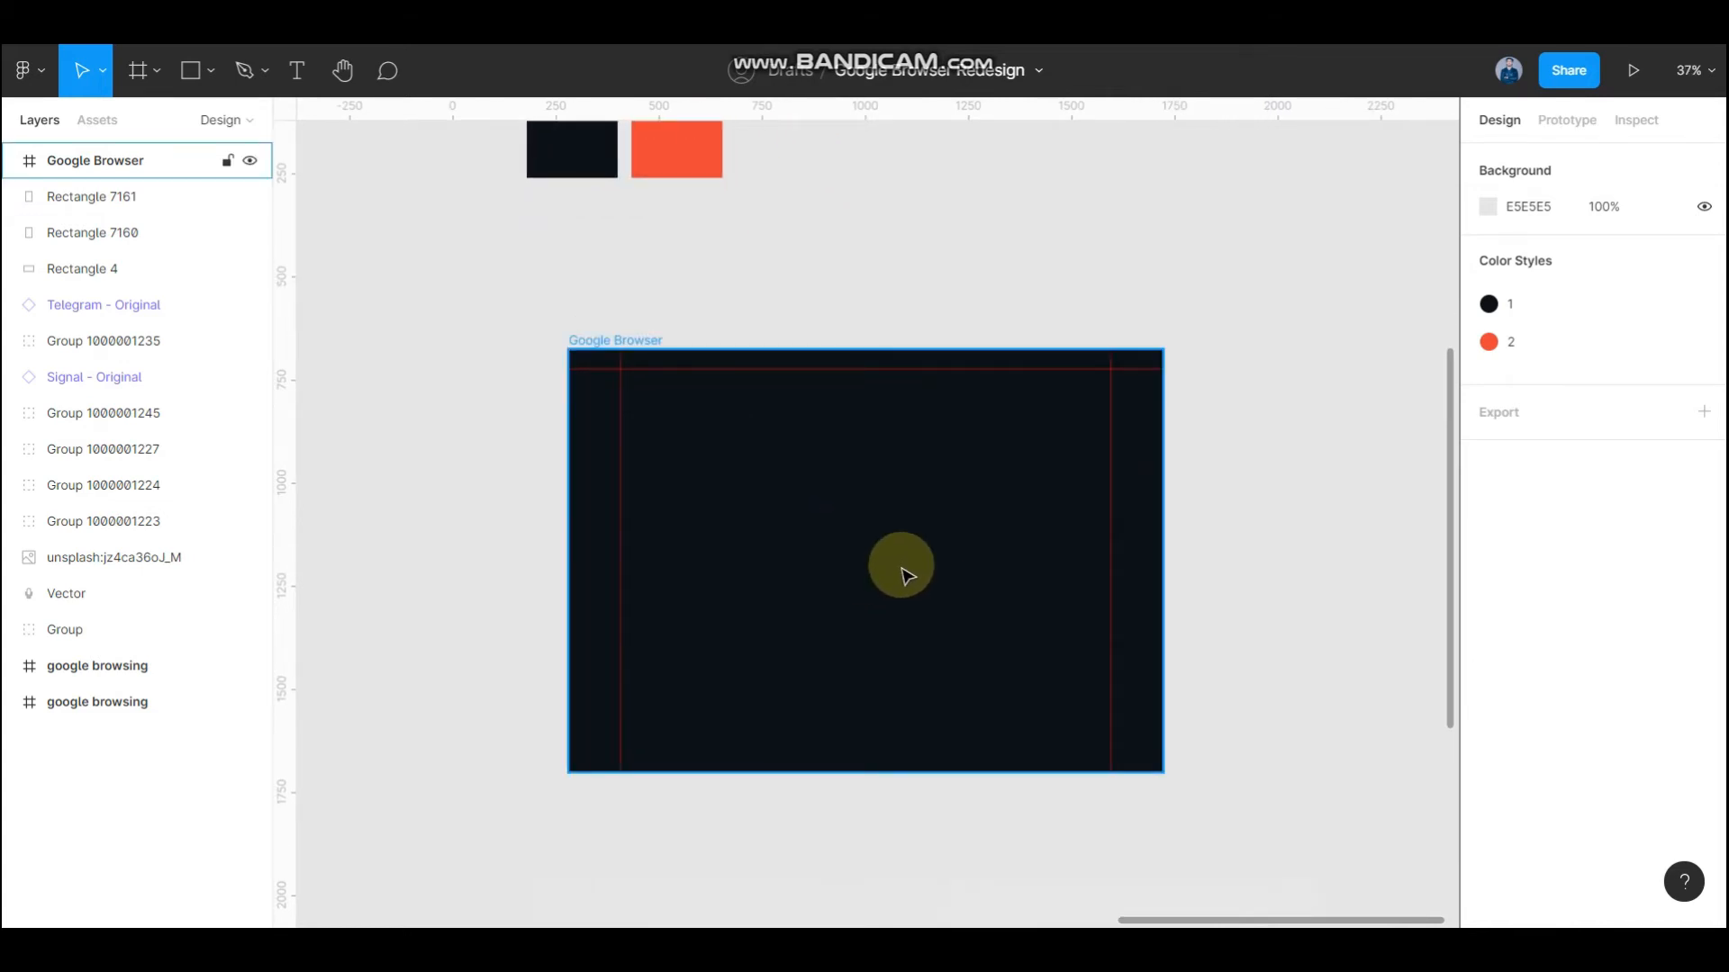
left_click_drag(516, 527, 1000, 594)
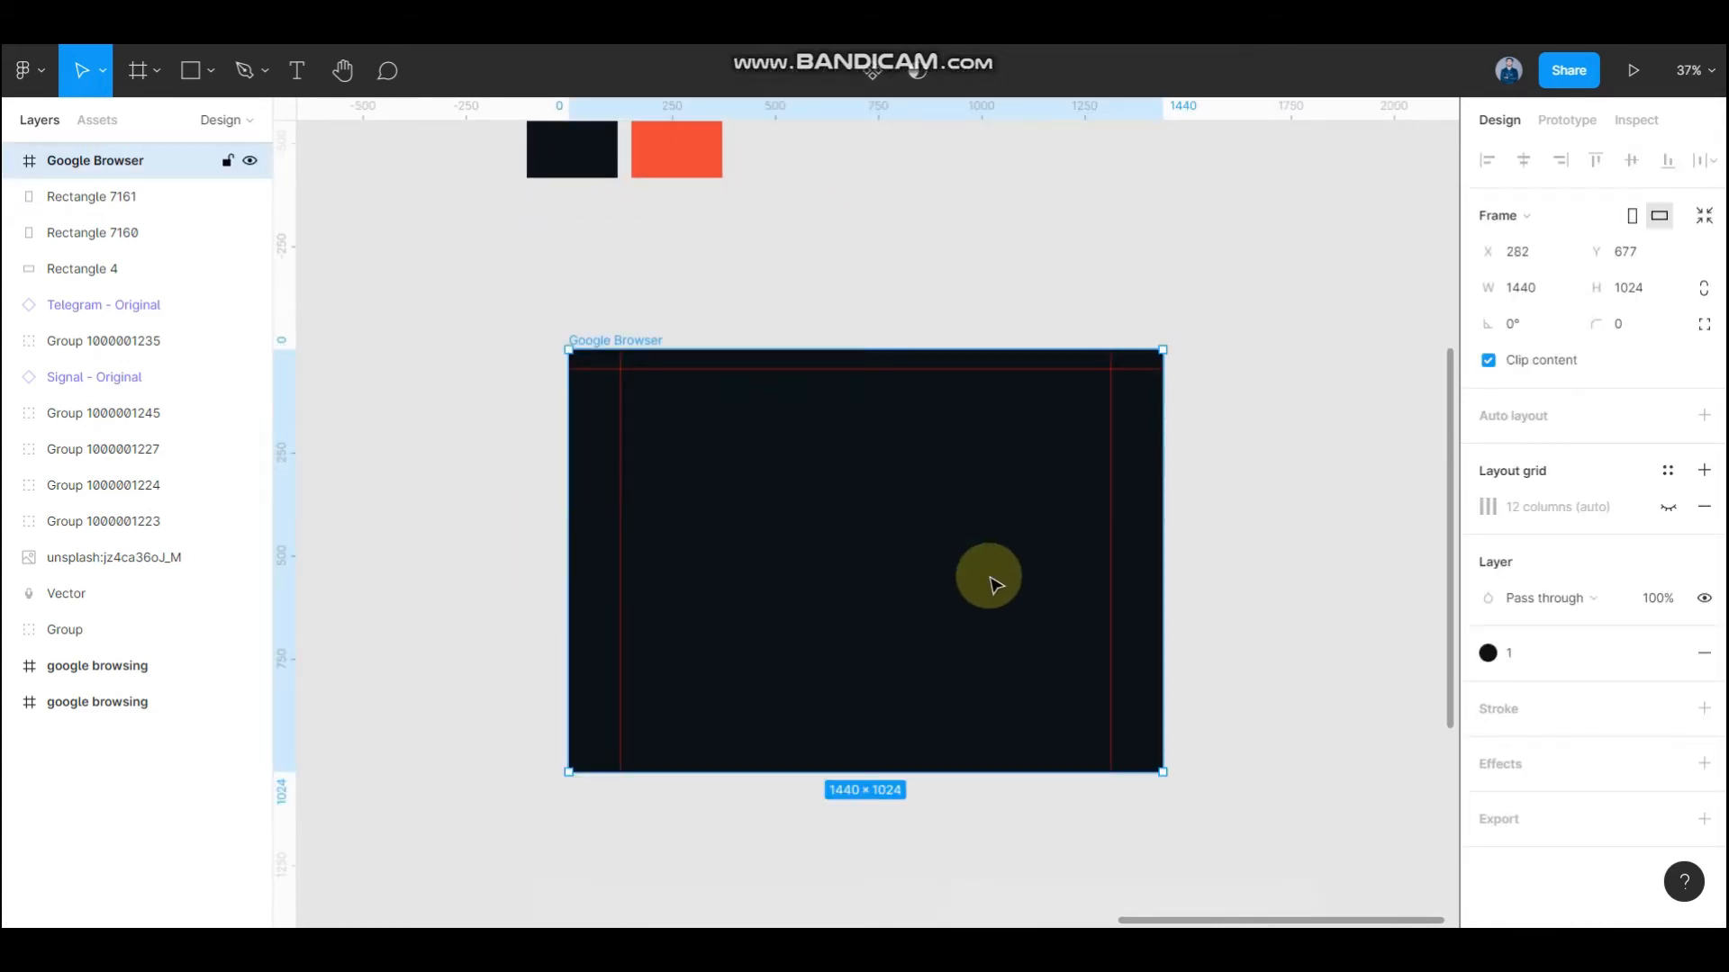
scroll(918, 531, "up", 1)
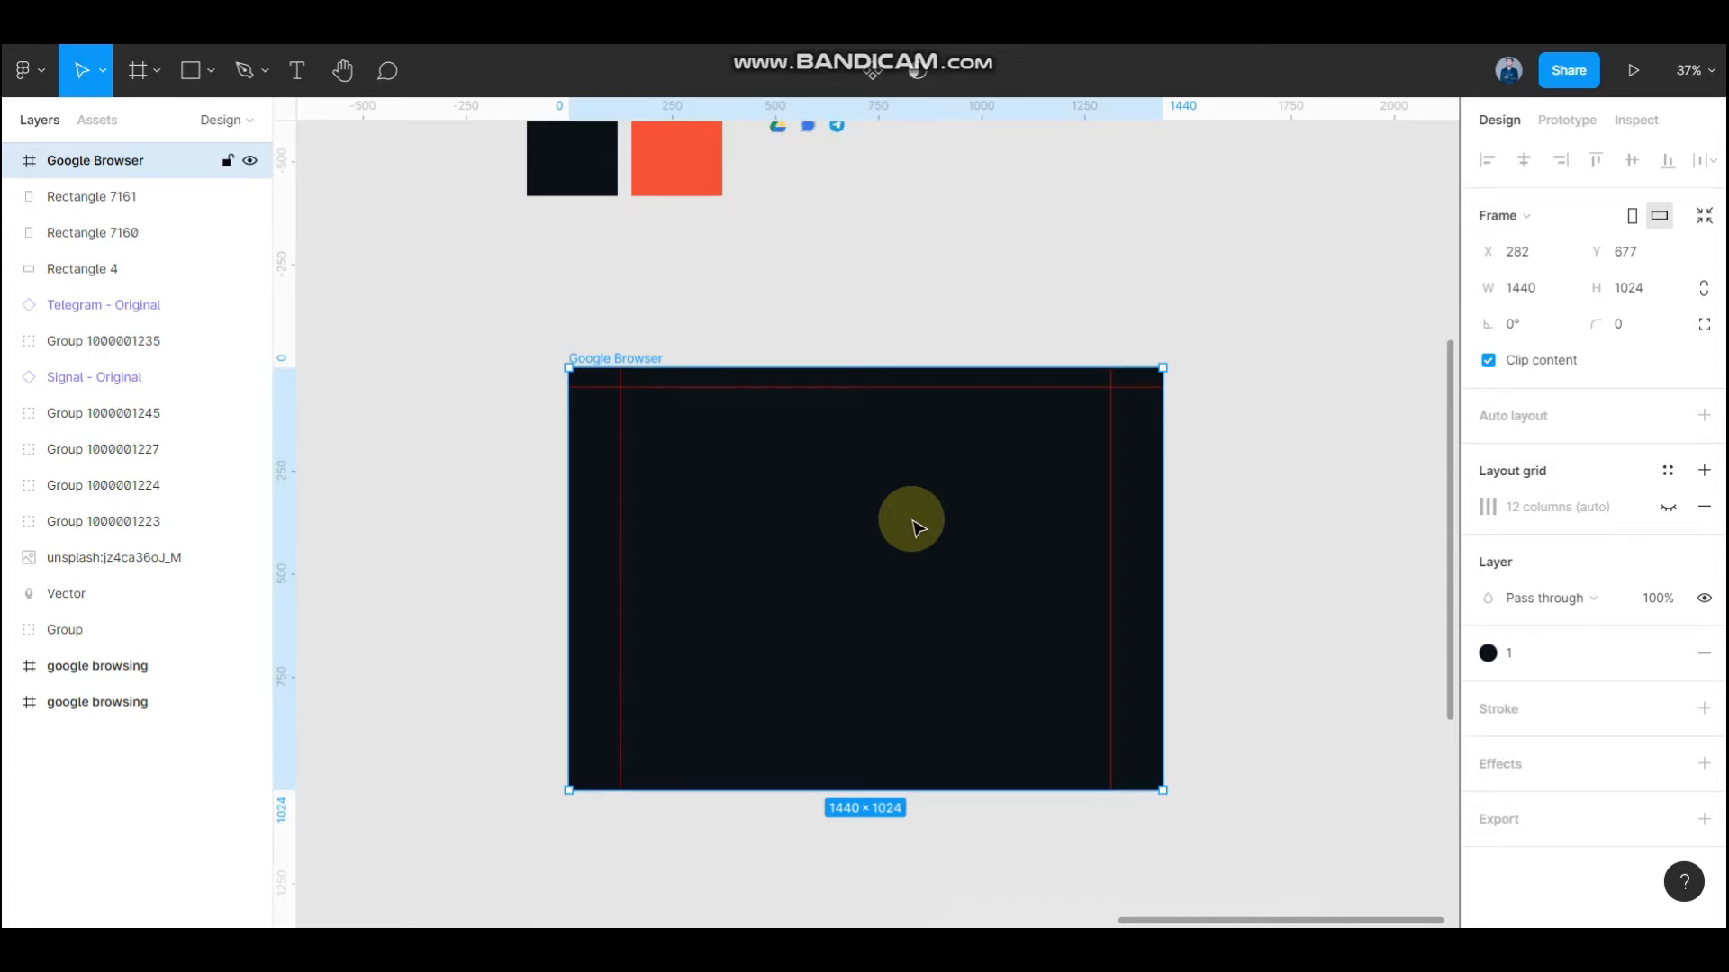
scroll(826, 342, "up", 1)
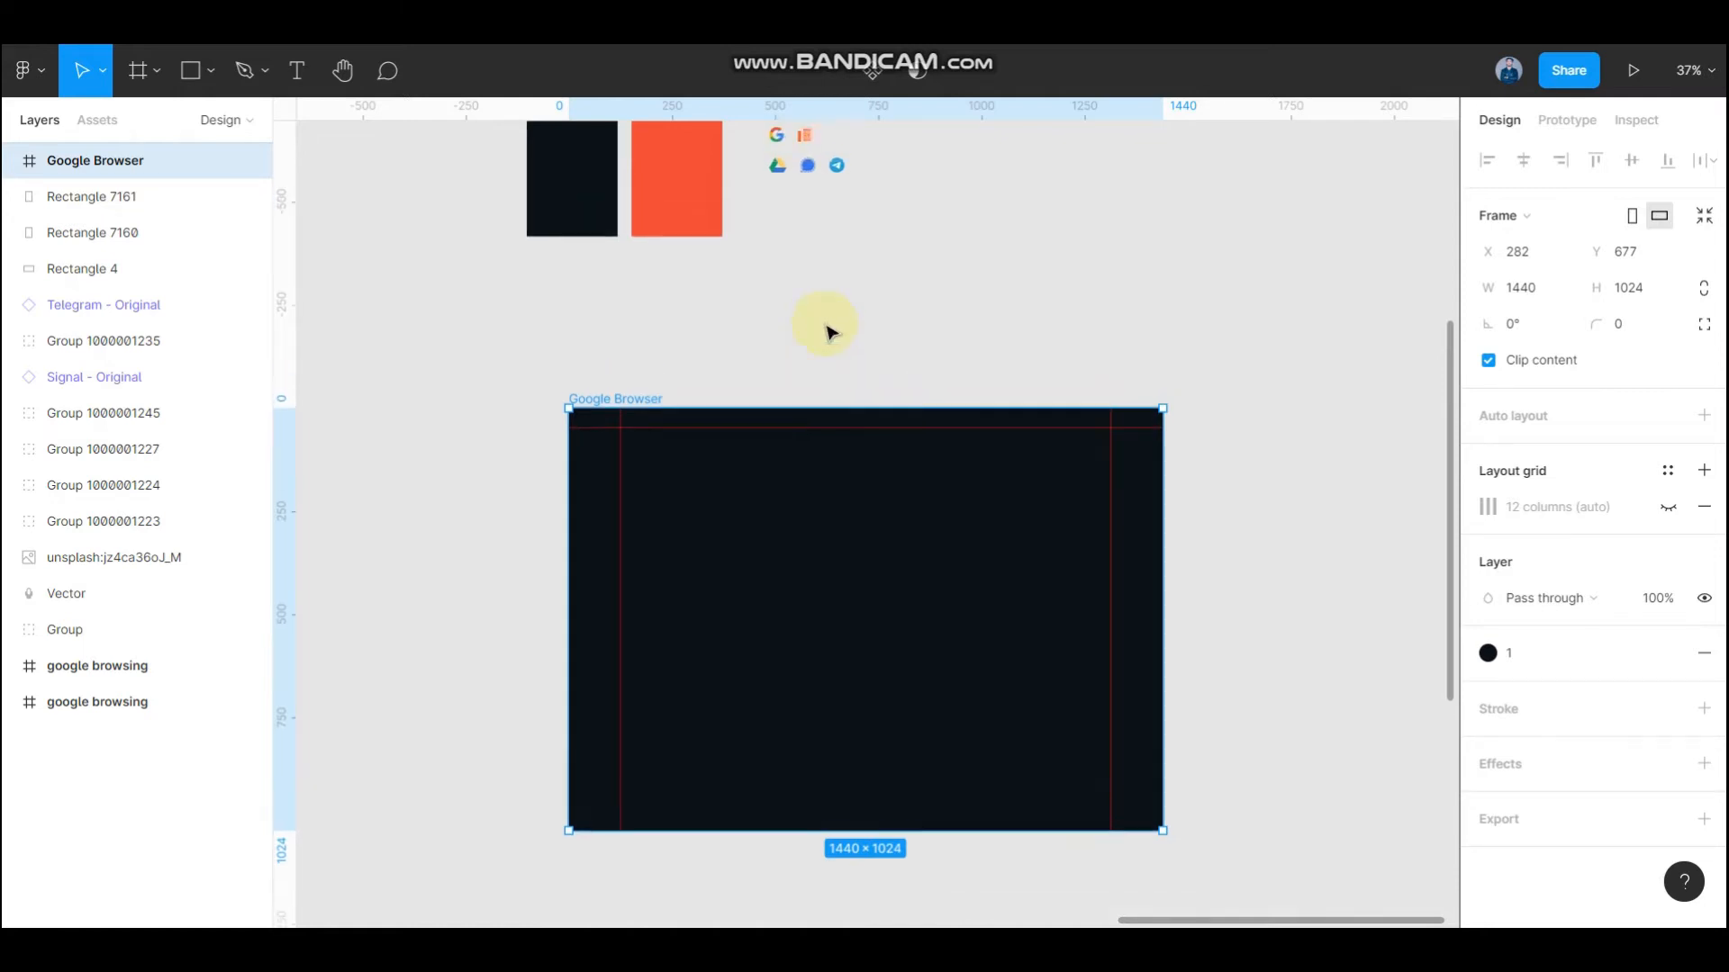
- Move the neon Google photo into the Google Browser frame and enlarge it to about 1647 × 1024, centered over the frame
scroll(833, 311, "down", 2)
scroll(838, 290, "up", 1)
left_click_drag(859, 191, 869, 628)
scroll(870, 630, "up", 3)
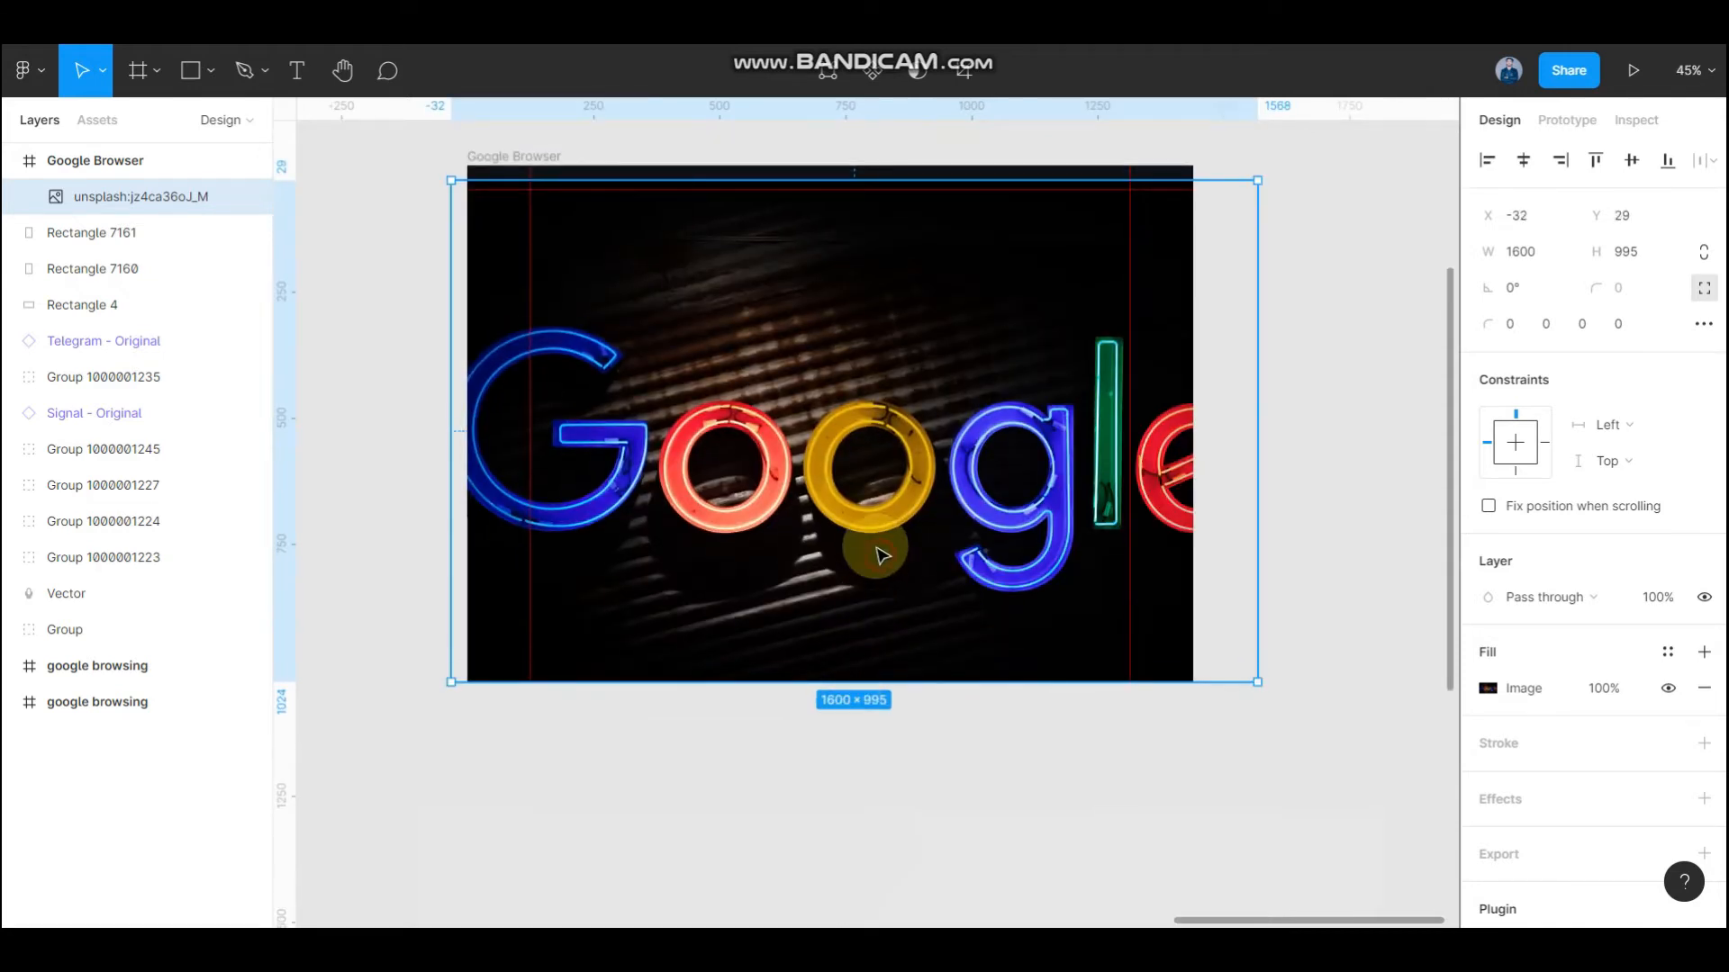
scroll(880, 552, "down", 1)
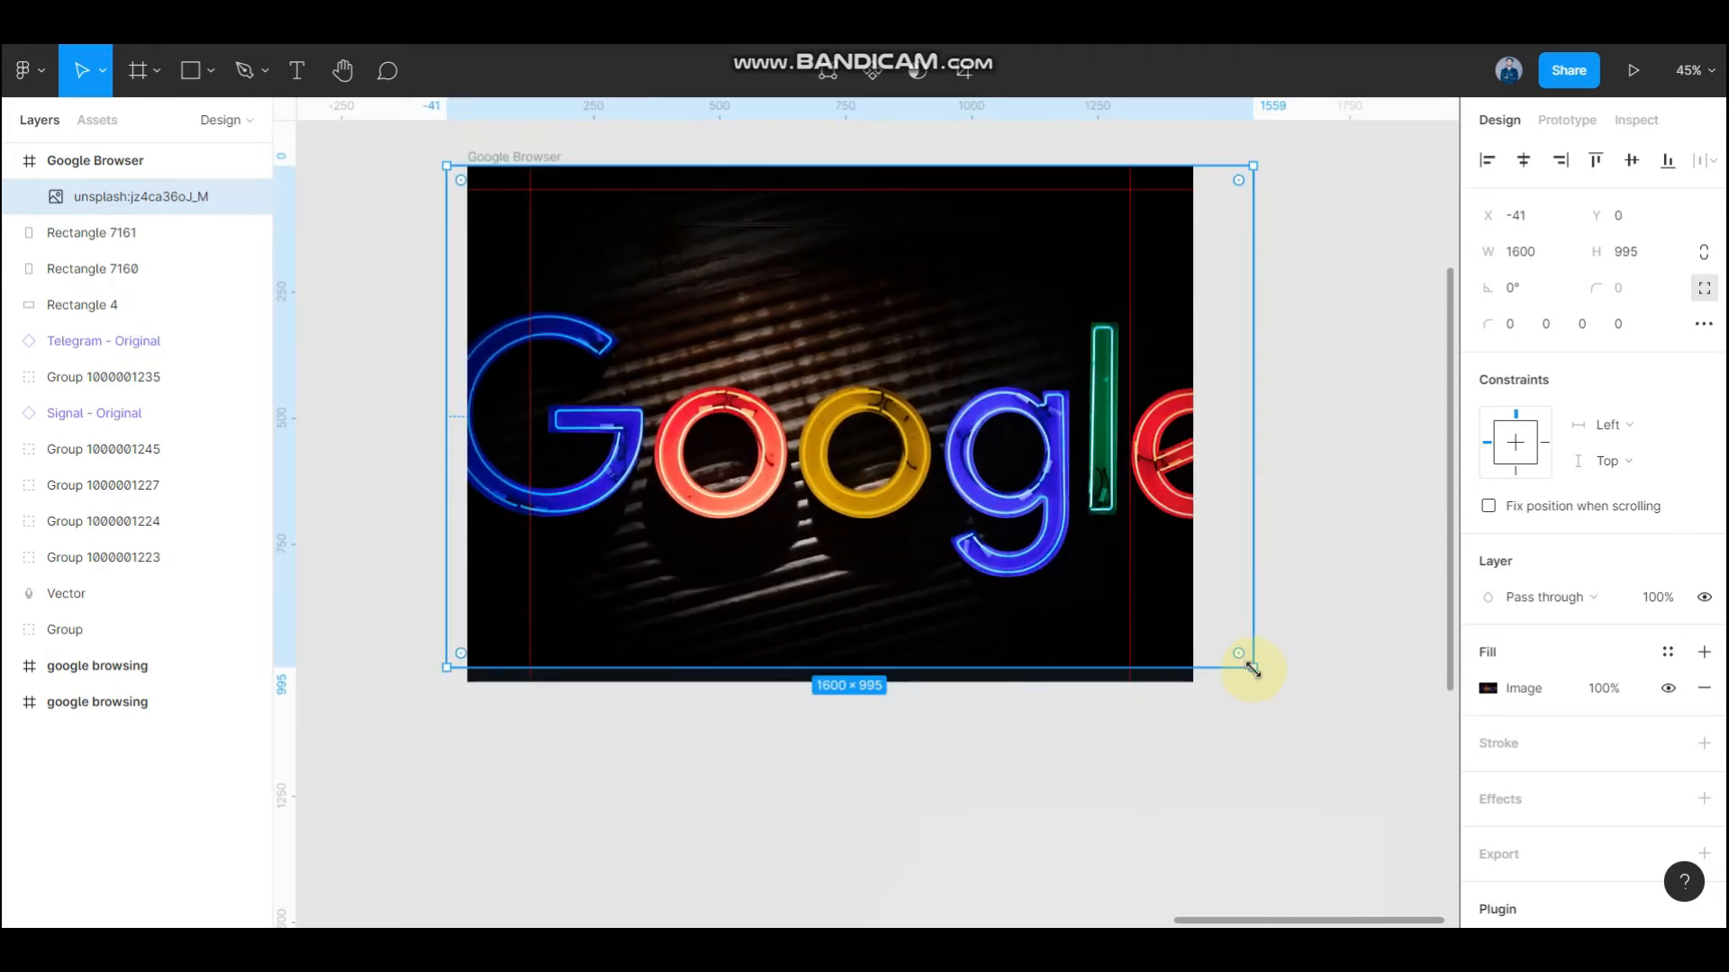
left_click_drag(1253, 670, 1274, 684)
left_click_drag(1070, 576, 1034, 564)
- Delete the large 1920 × 1080 blurred rectangle below the Google Browser frame
scroll(901, 453, "down", 4)
left_click(1059, 672)
scroll(969, 628, "up", 1)
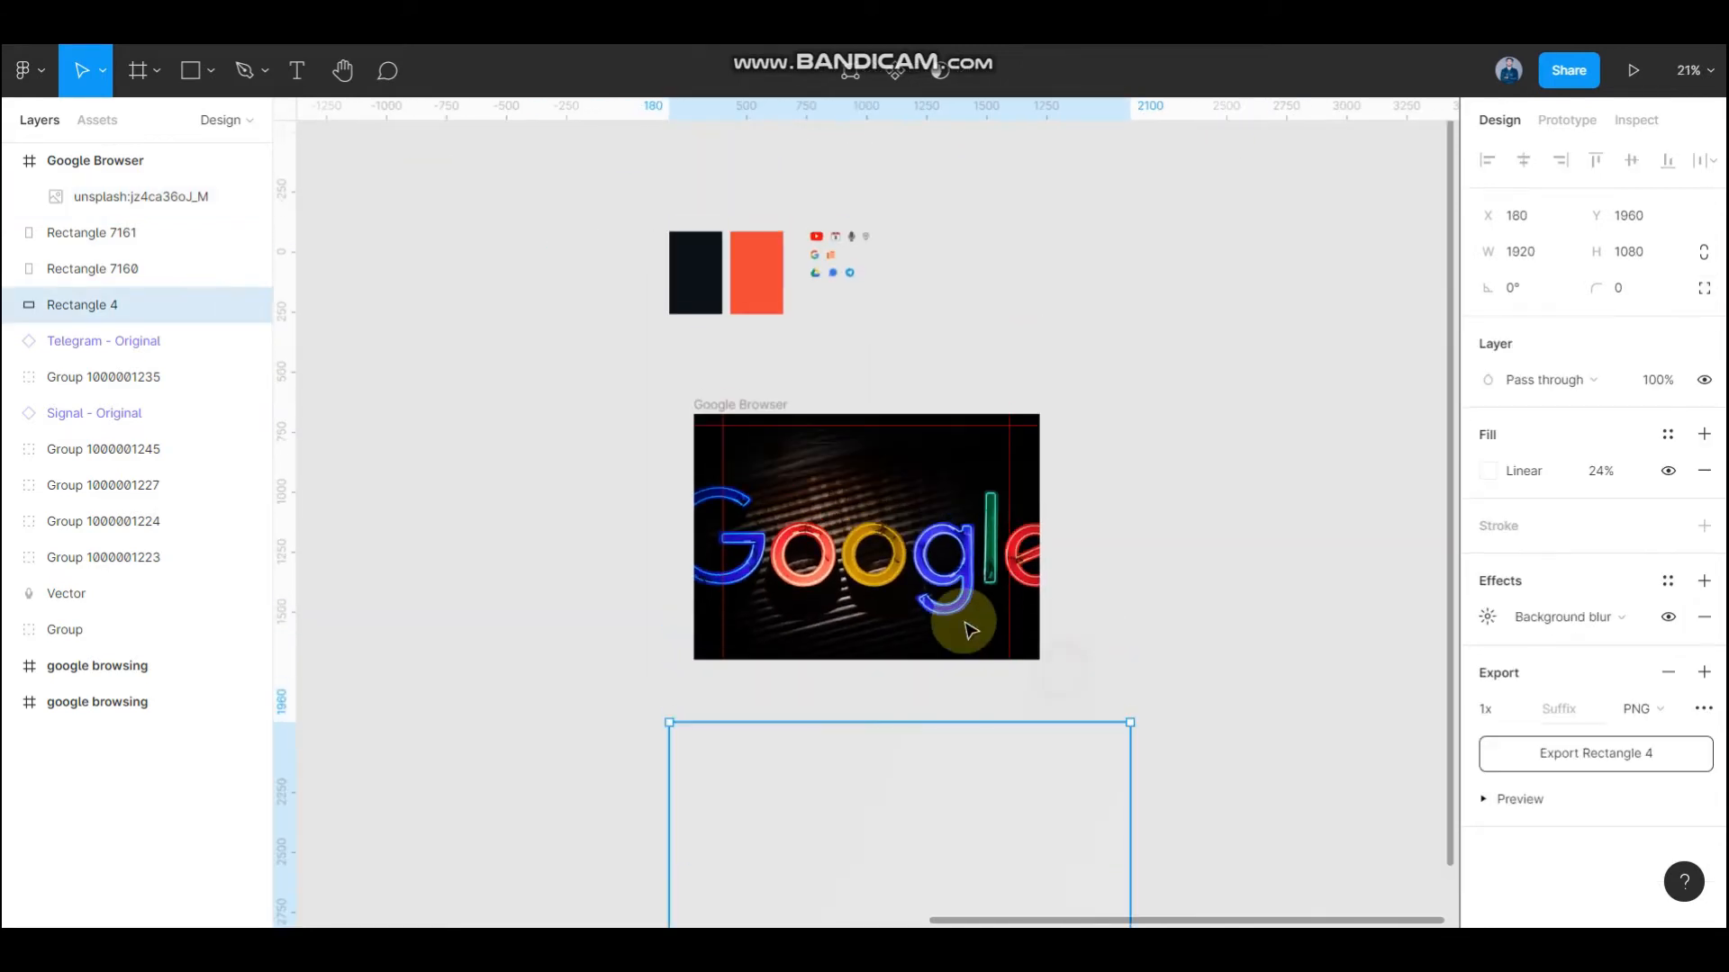
key("Delete")
scroll(936, 629, "down", 1)
scroll(936, 630, "up", 1)
scroll(939, 630, "up", 1)
scroll(875, 521, "down", 2)
scroll(881, 515, "up", 1)
scroll(882, 510, "down", 1)
- In crop mode, shrink and center the neon picture inside its box so the Google lettering spans the two vertical guides
scroll(817, 666, "up", 3)
scroll(957, 633, "up", 3)
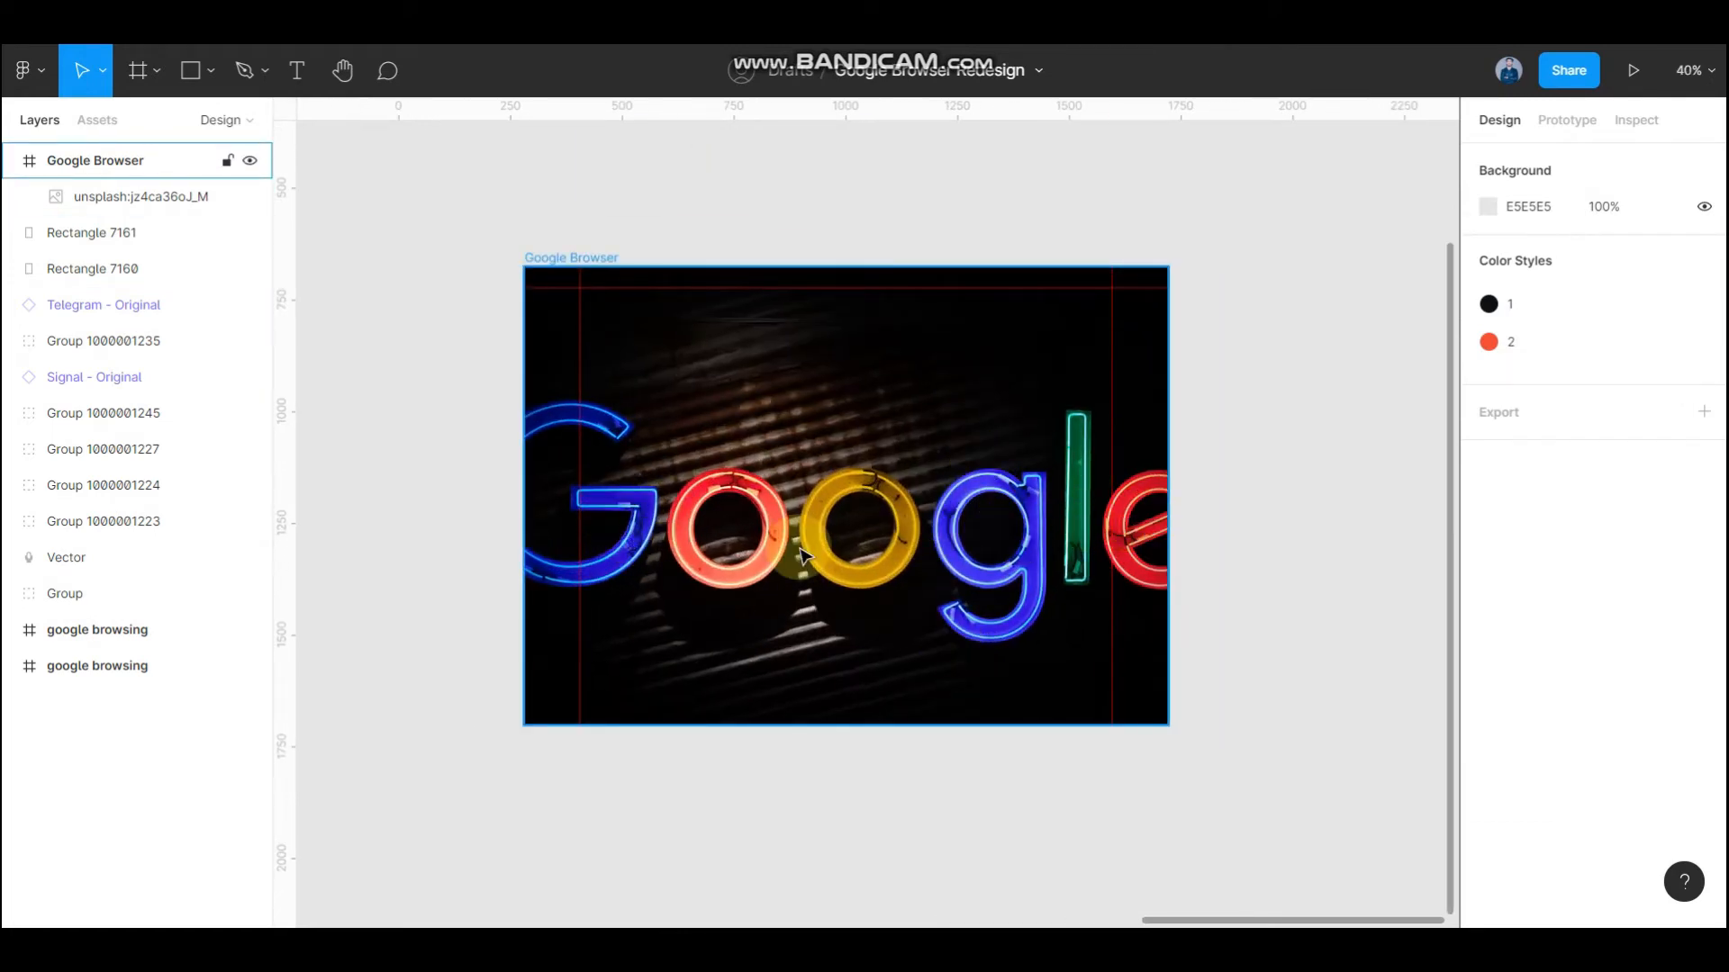
left_click(1015, 471)
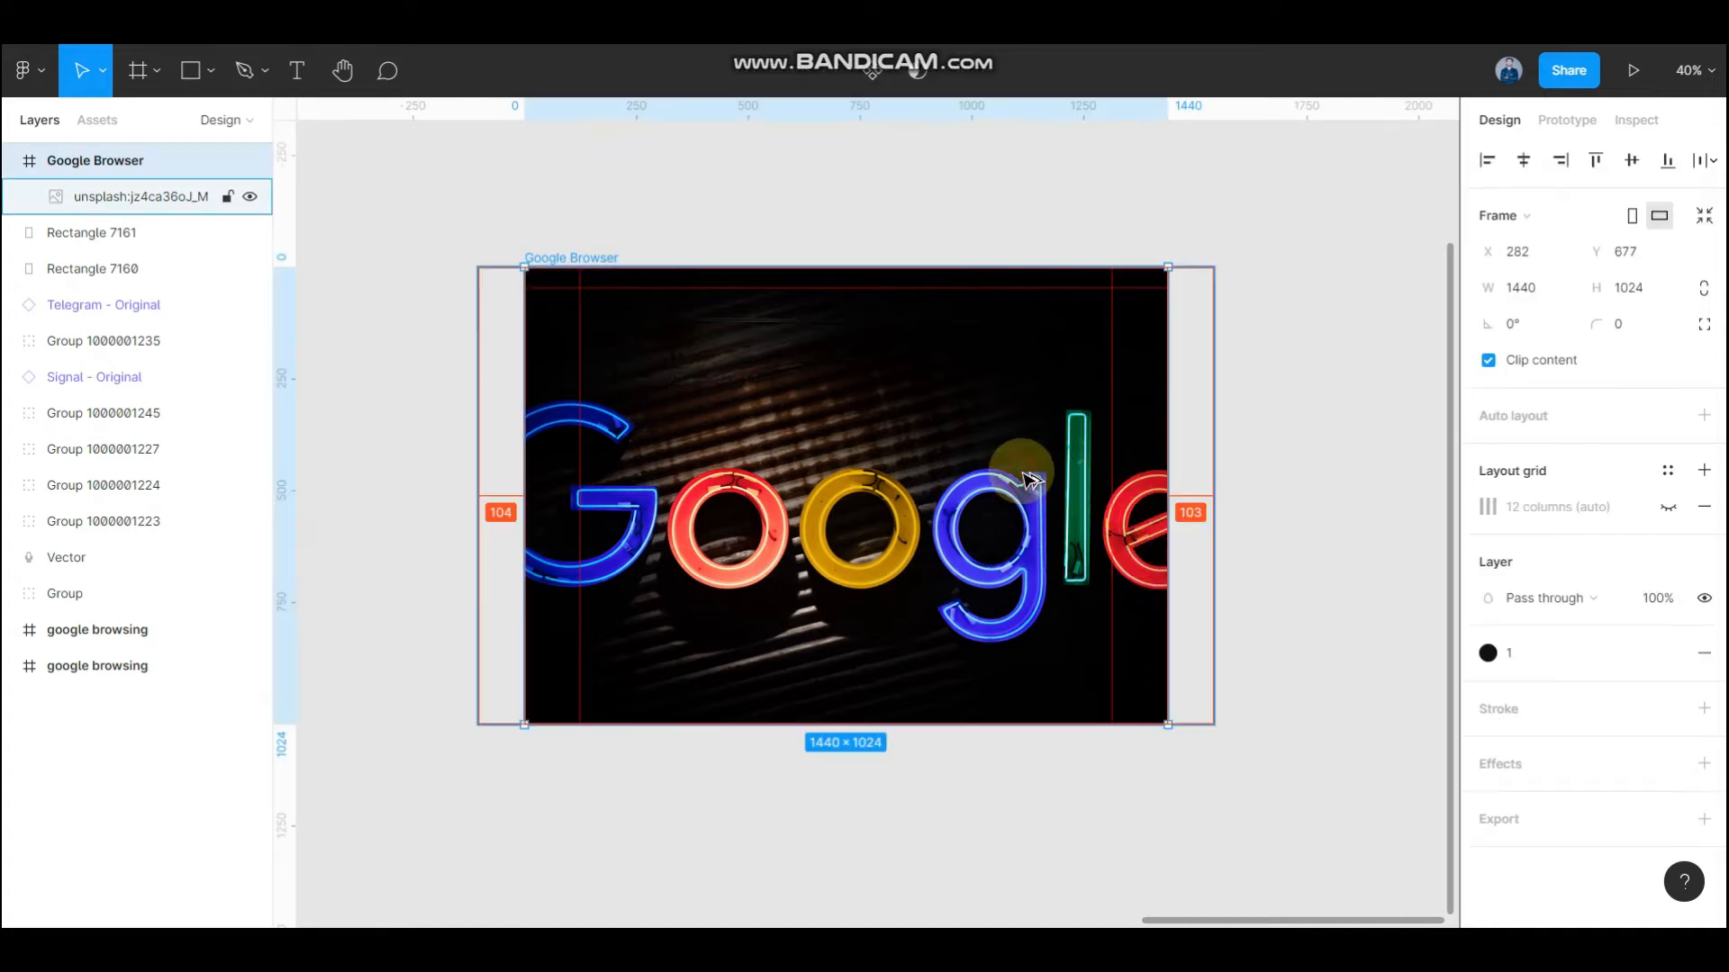
double_click(948, 483)
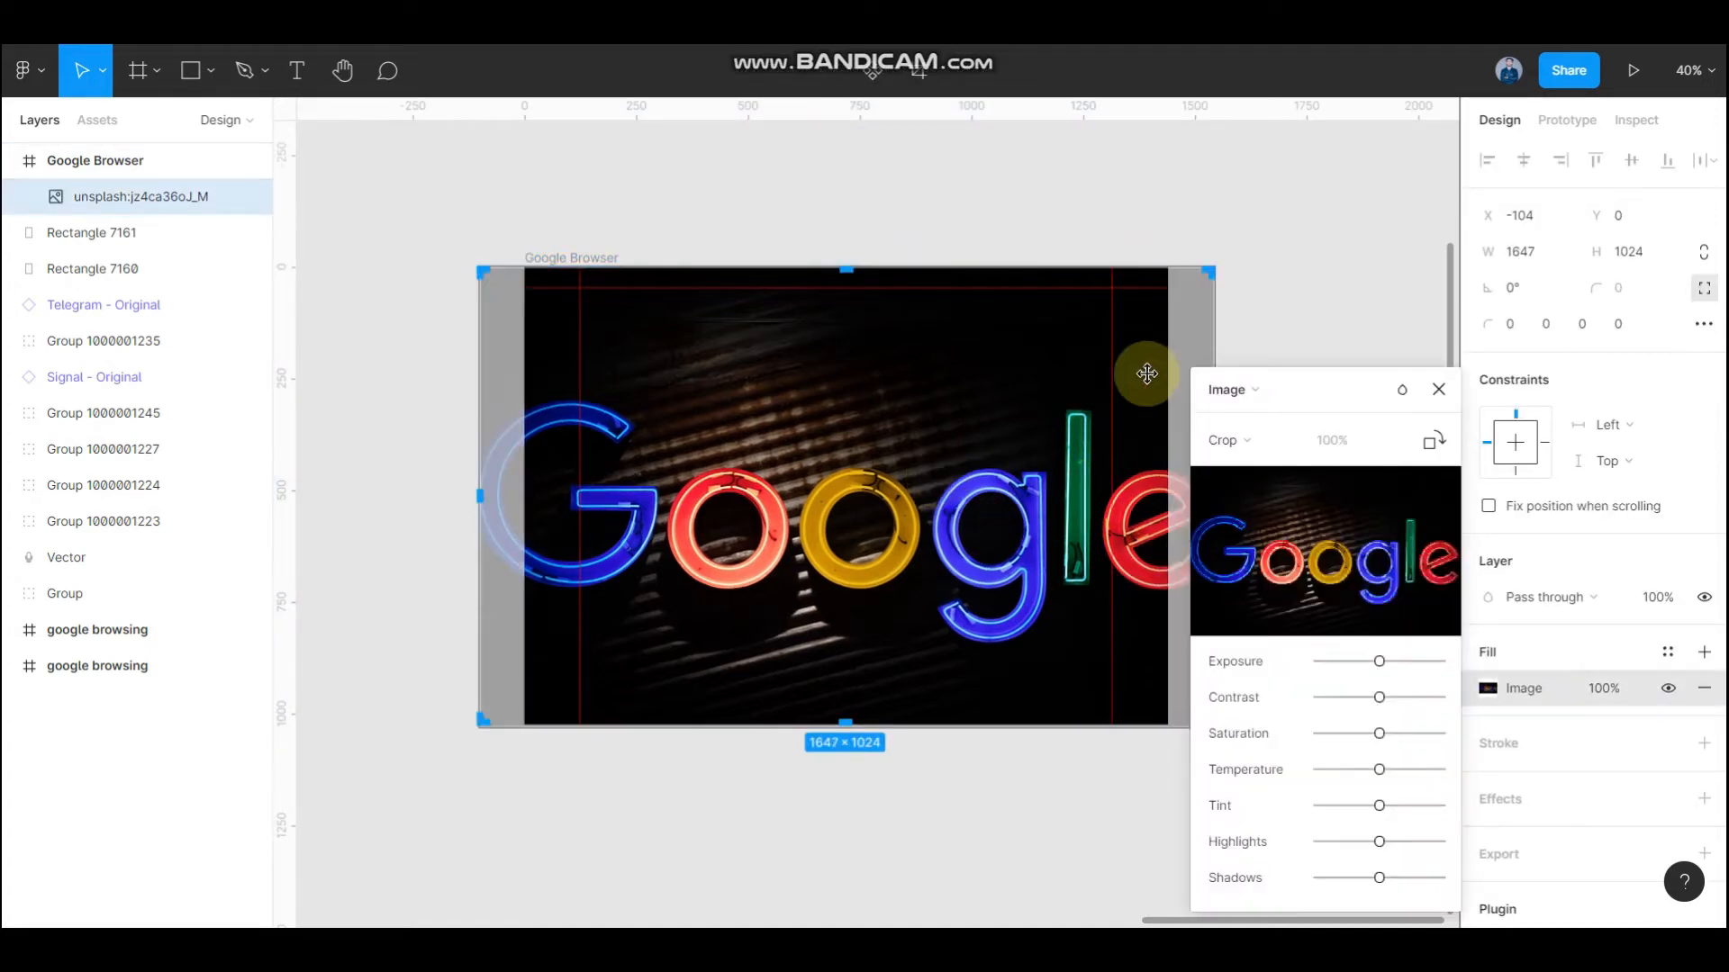
scroll(1017, 450, "right", 3)
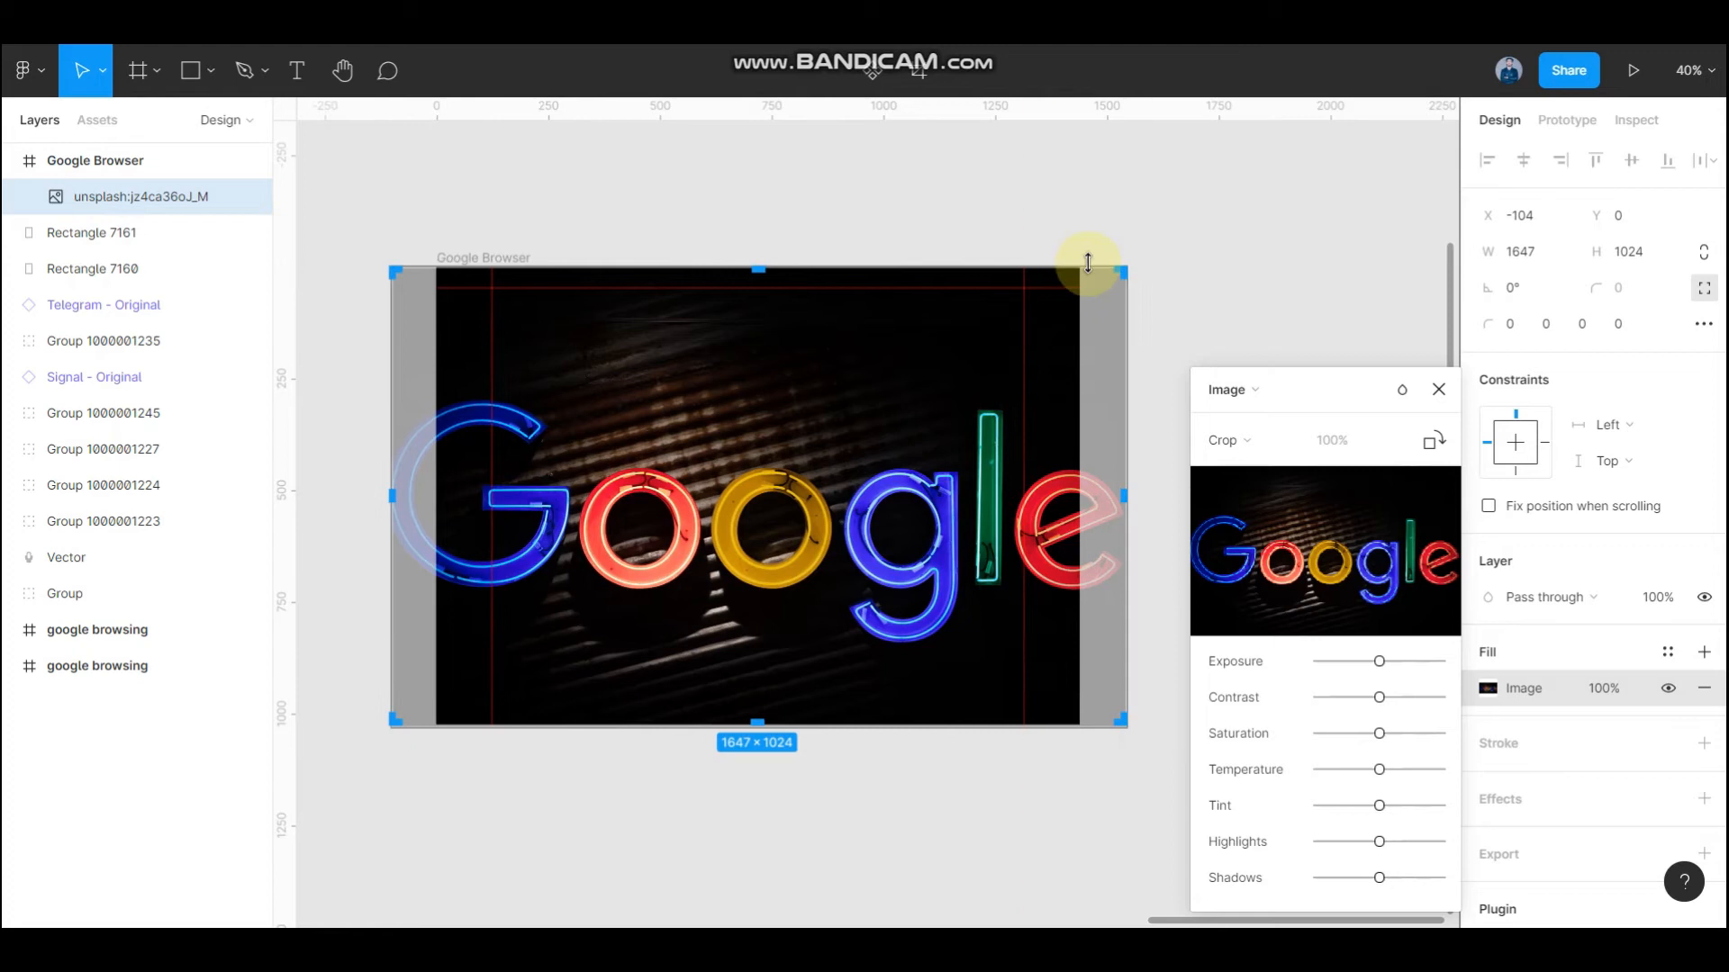
left_click_drag(1053, 304, 1002, 327)
left_click_drag(829, 402, 853, 405)
left_click_drag(1005, 373, 949, 390)
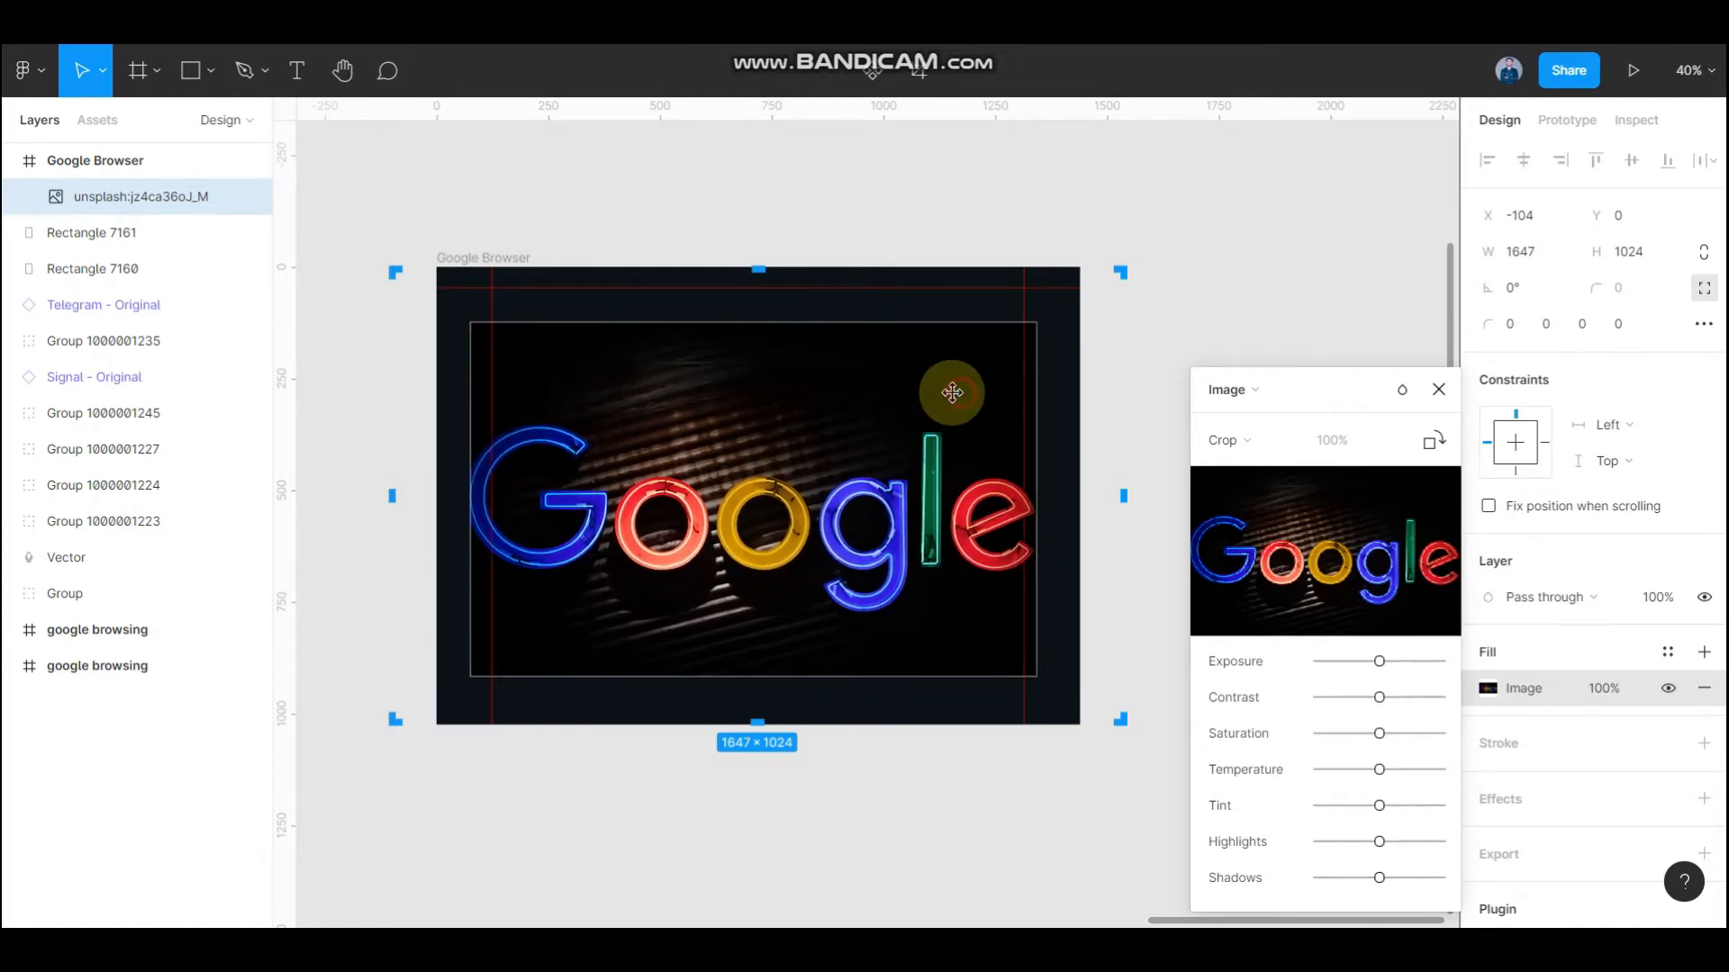
left_click_drag(1029, 334, 1014, 340)
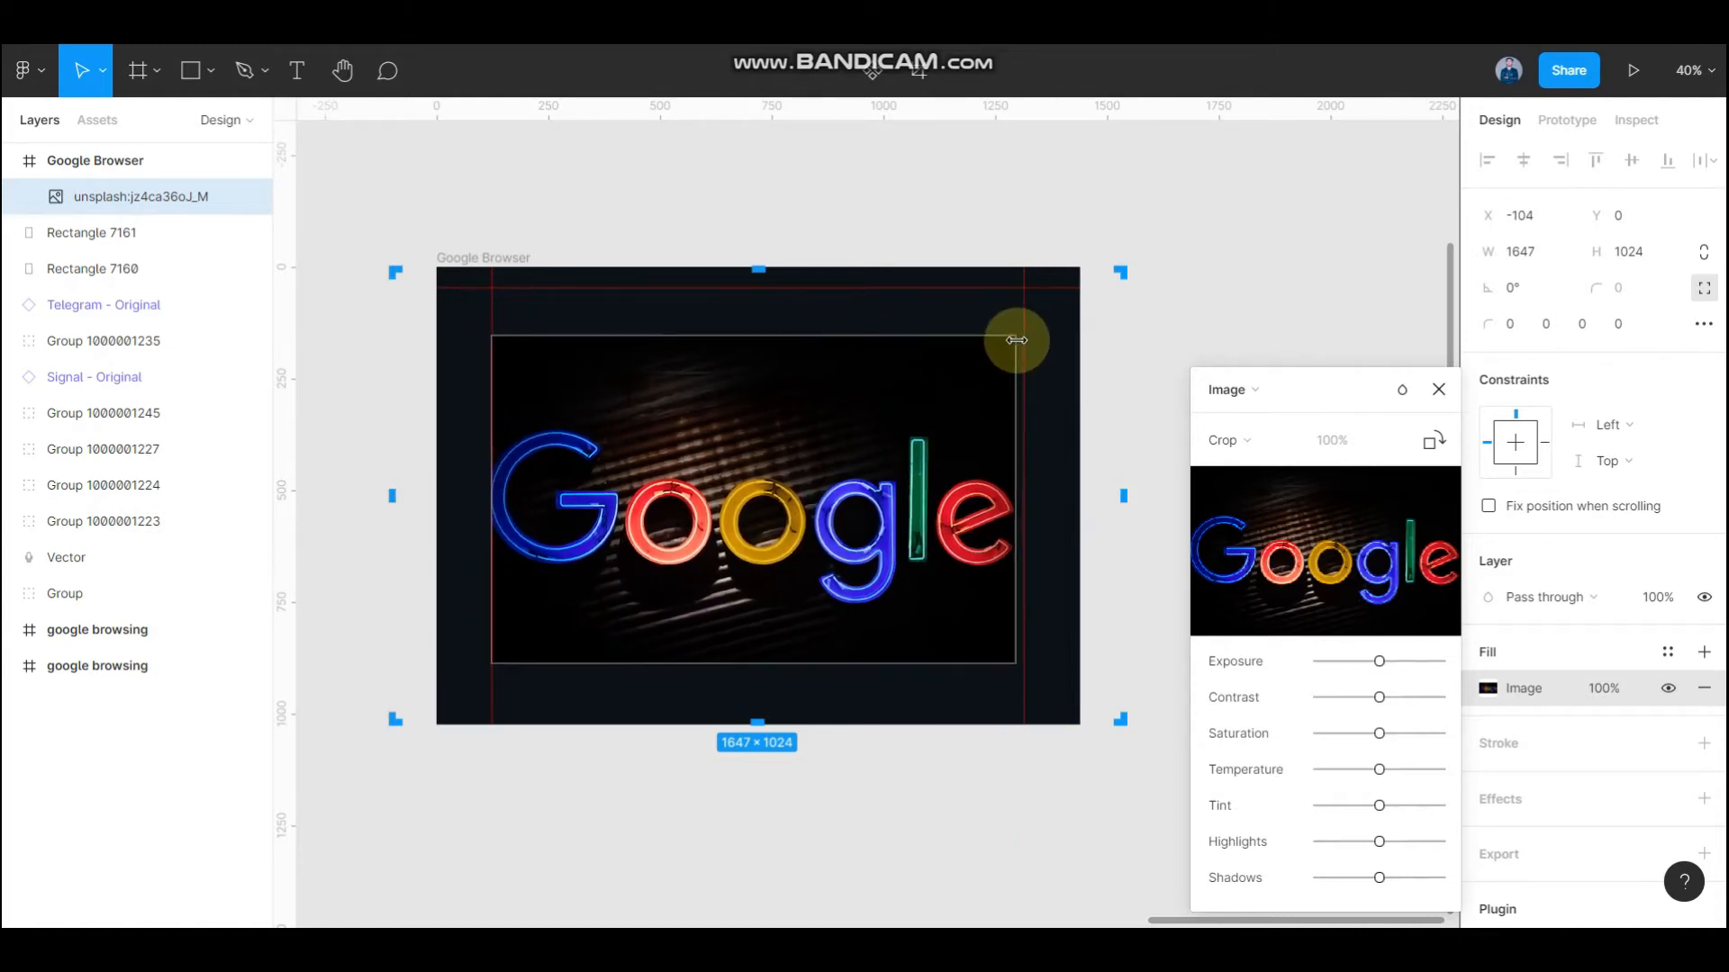
left_click_drag(937, 406, 943, 409)
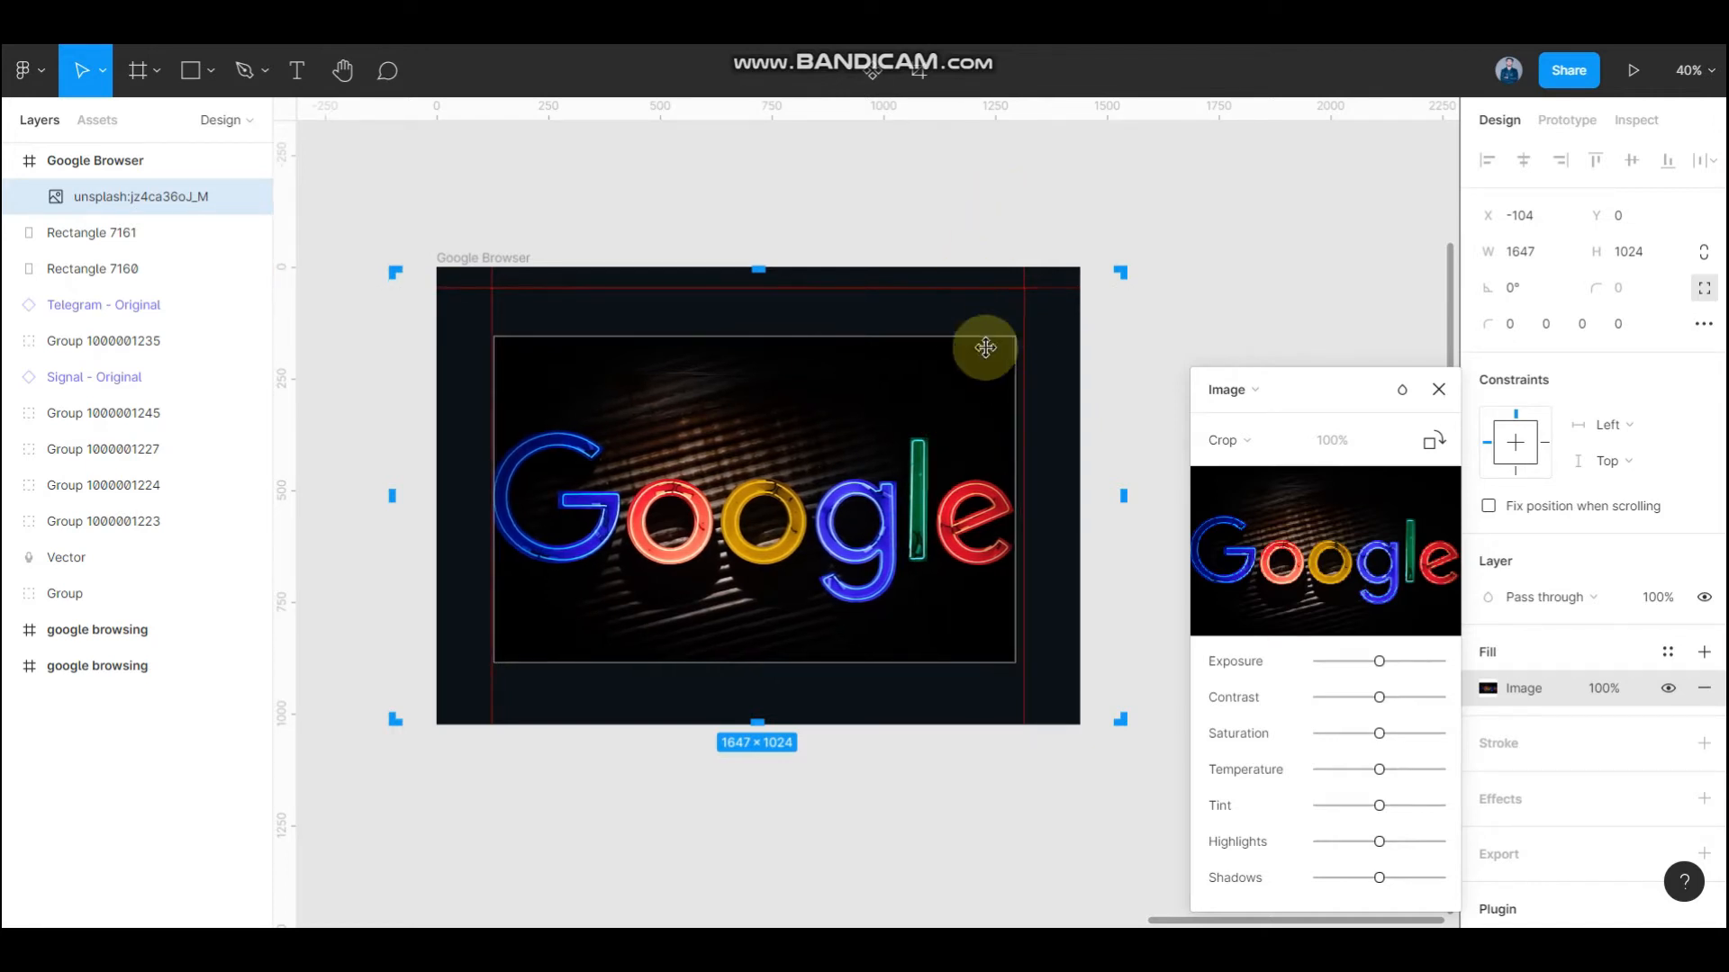
left_click(932, 212)
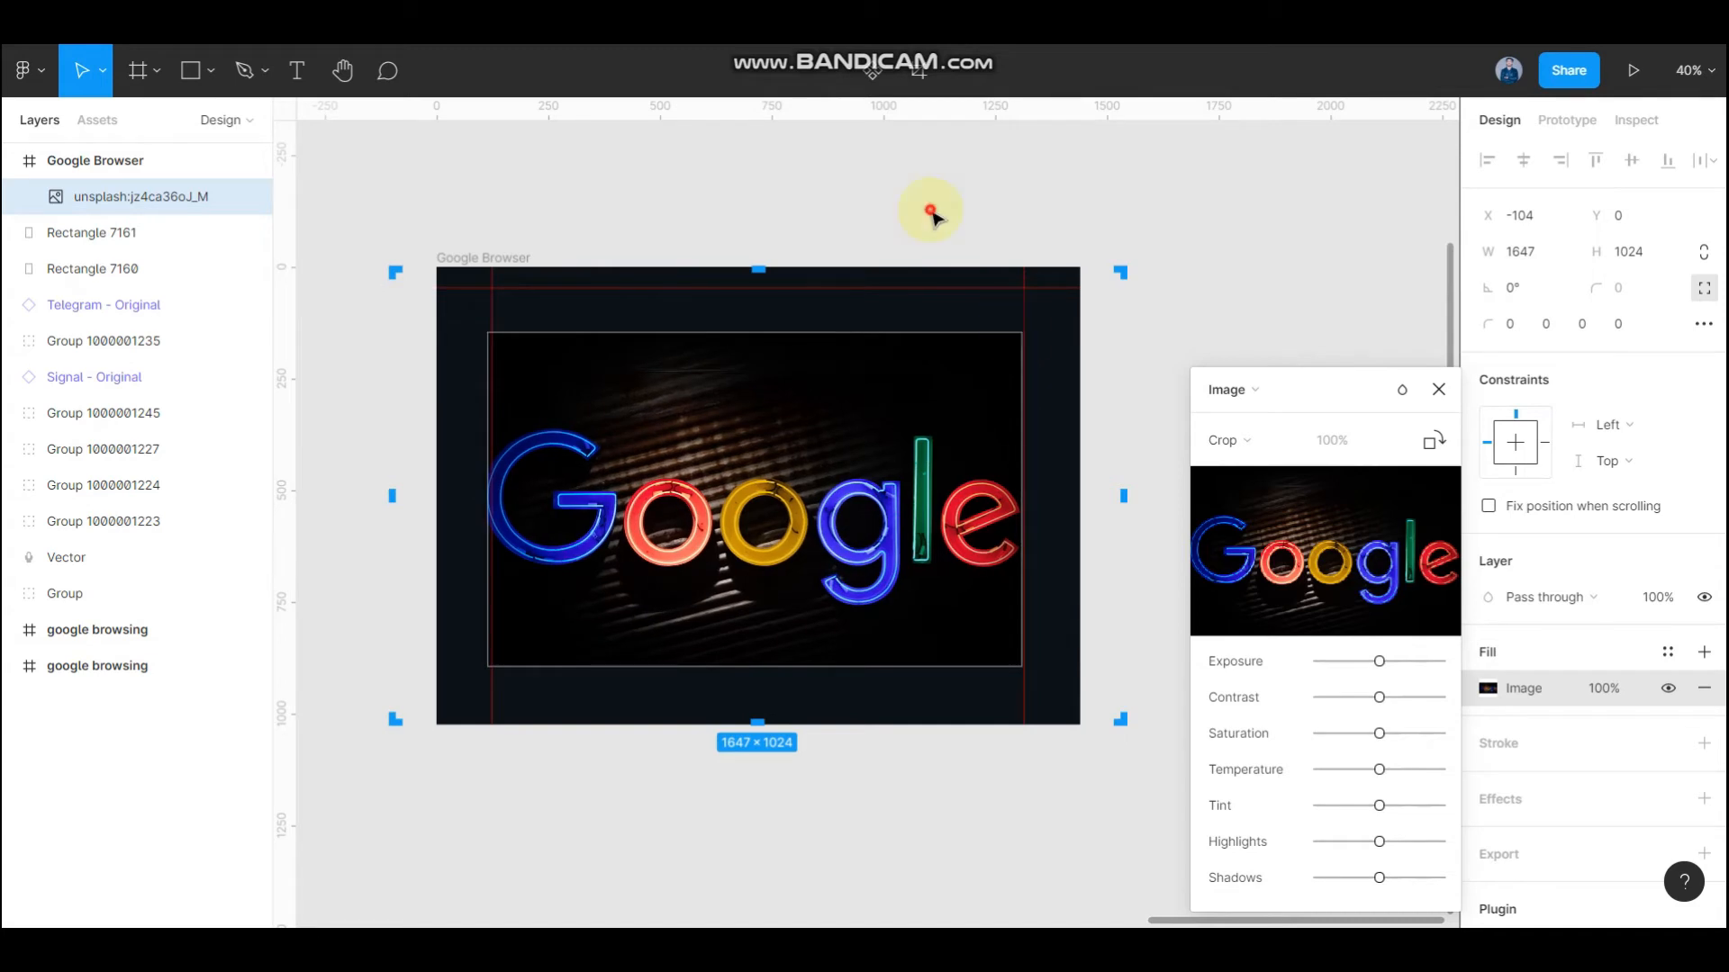
left_click(932, 212)
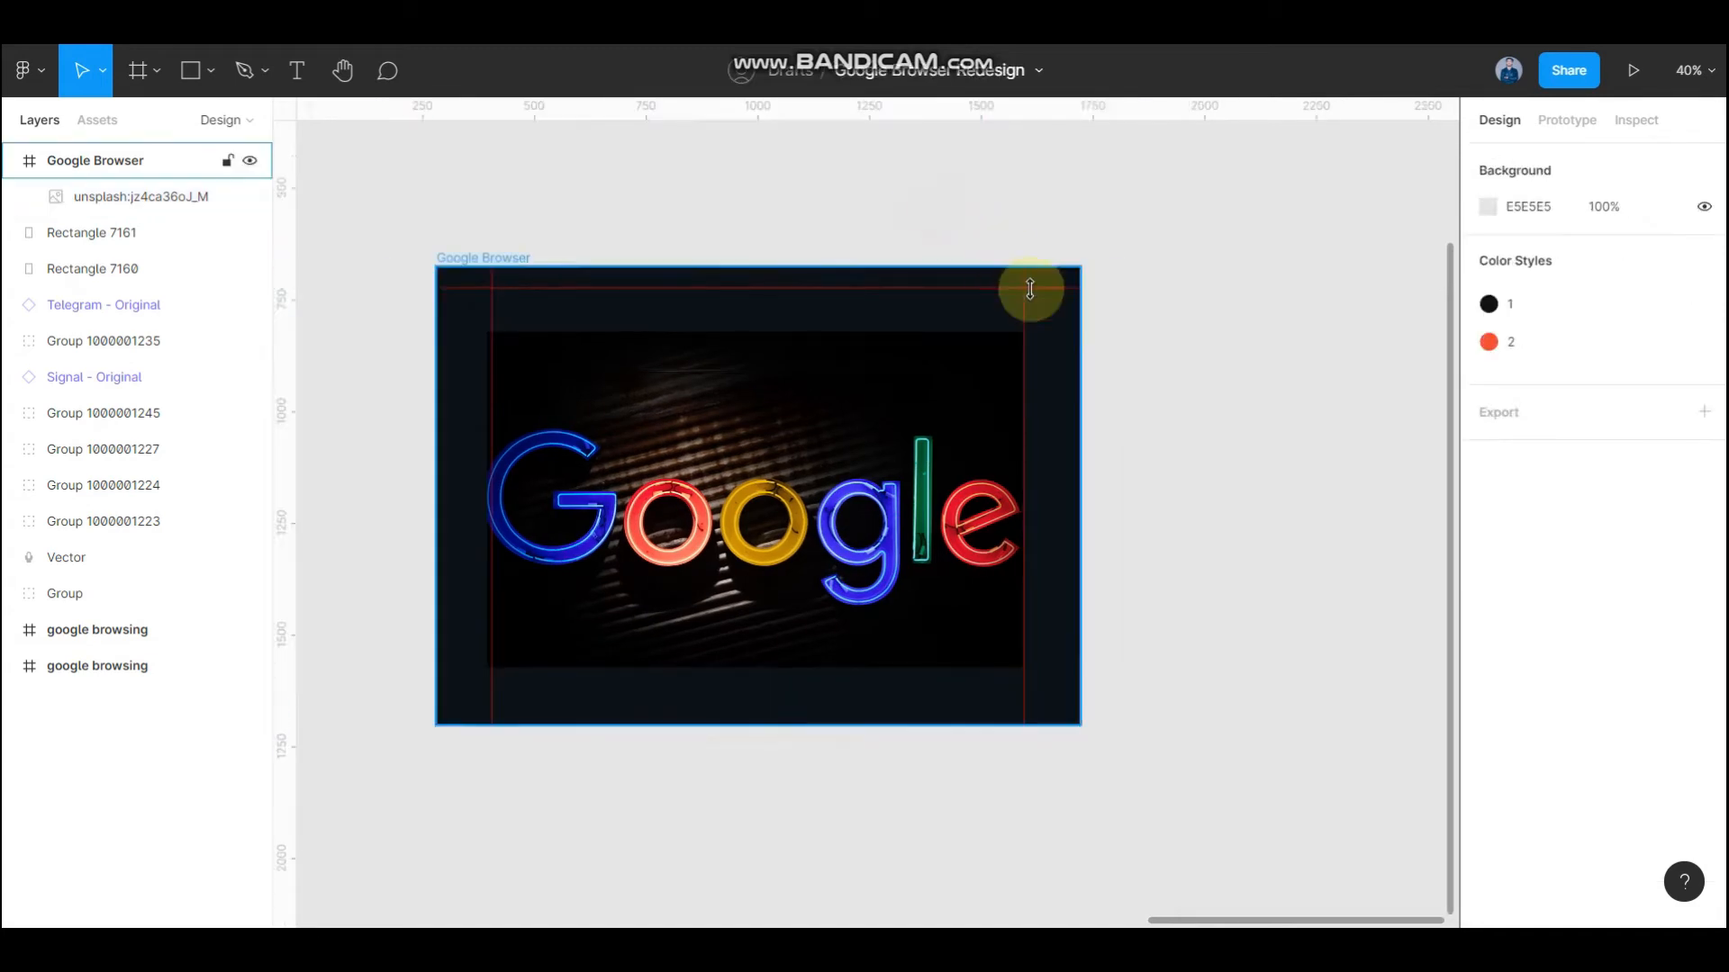
- Trim the photo's box on all four sides to fit the visible picture, about 1191 × 759 at X 124, Y 138
left_click(1004, 378)
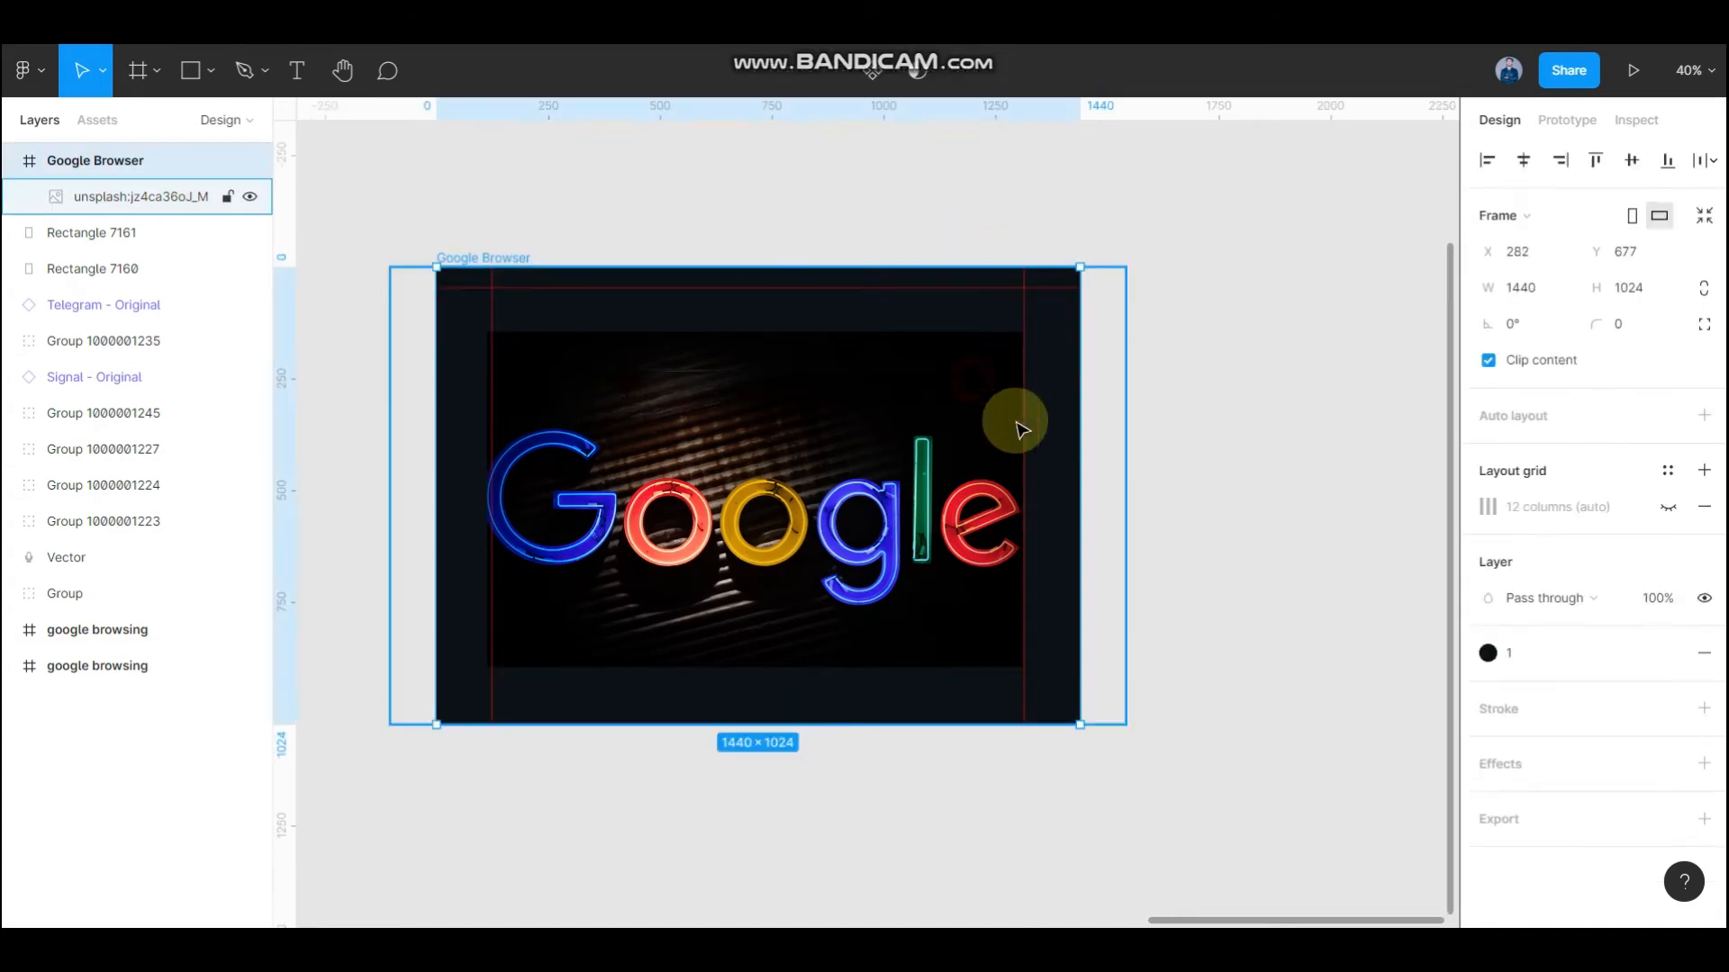
left_click(968, 396)
left_click_drag(1124, 383, 1027, 384)
left_click_drag(804, 267, 808, 328)
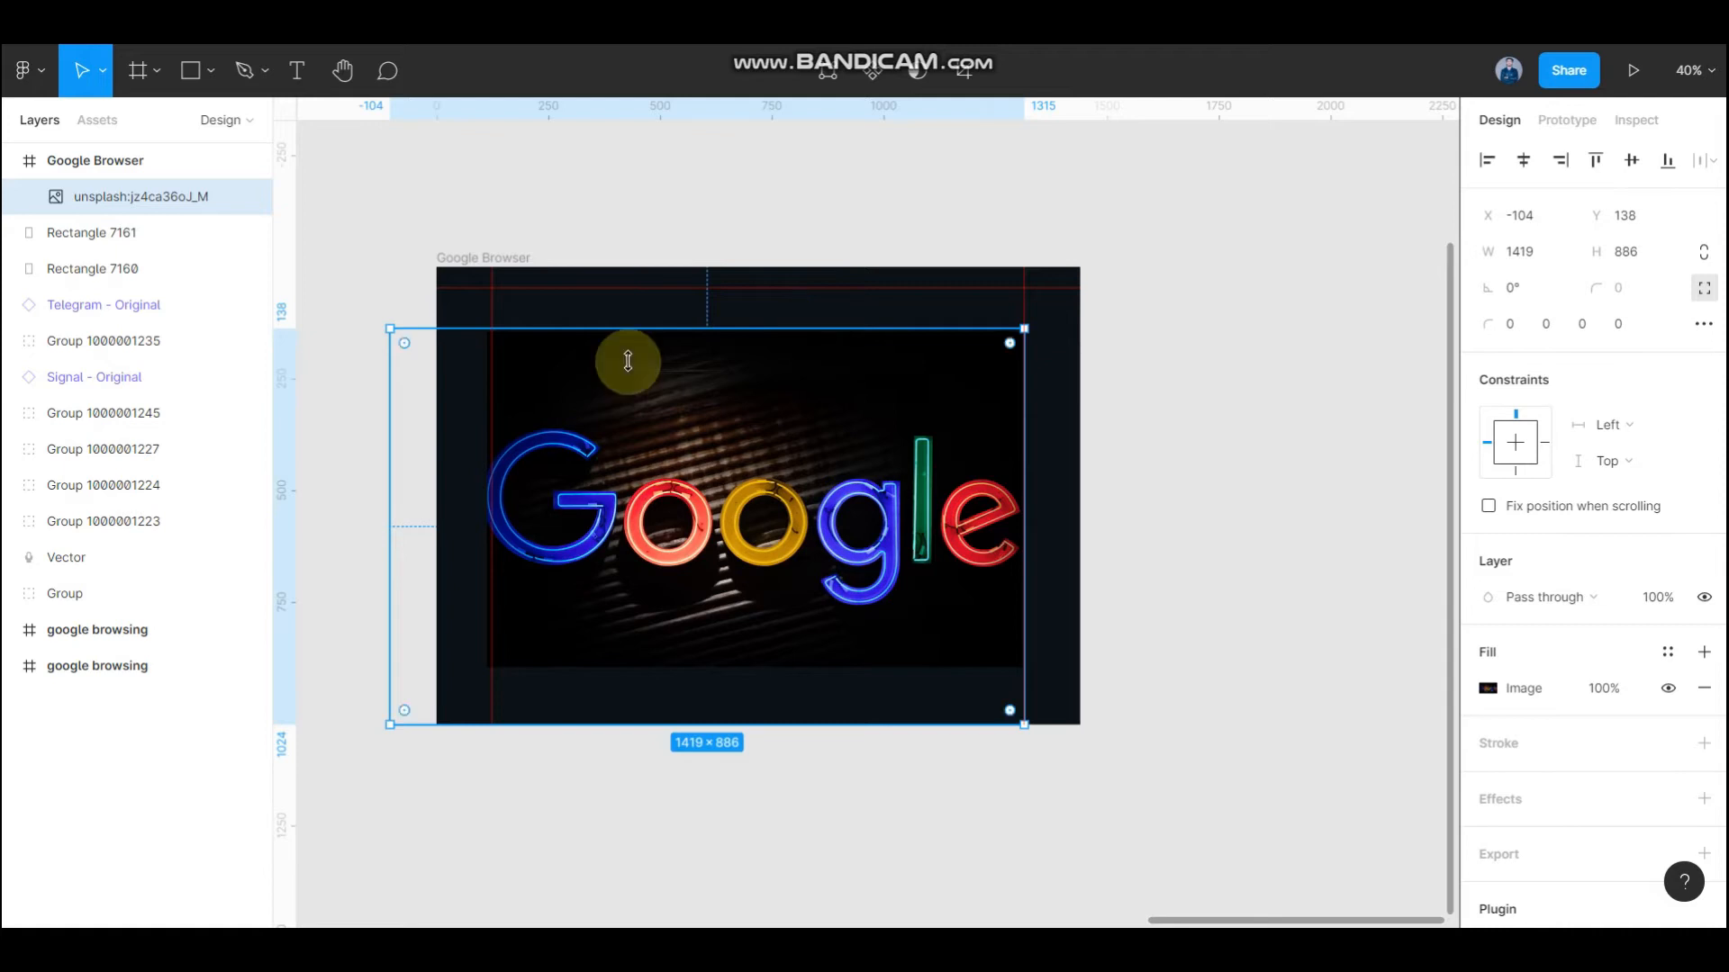
left_click_drag(397, 505, 494, 576)
left_click_drag(725, 720, 706, 663)
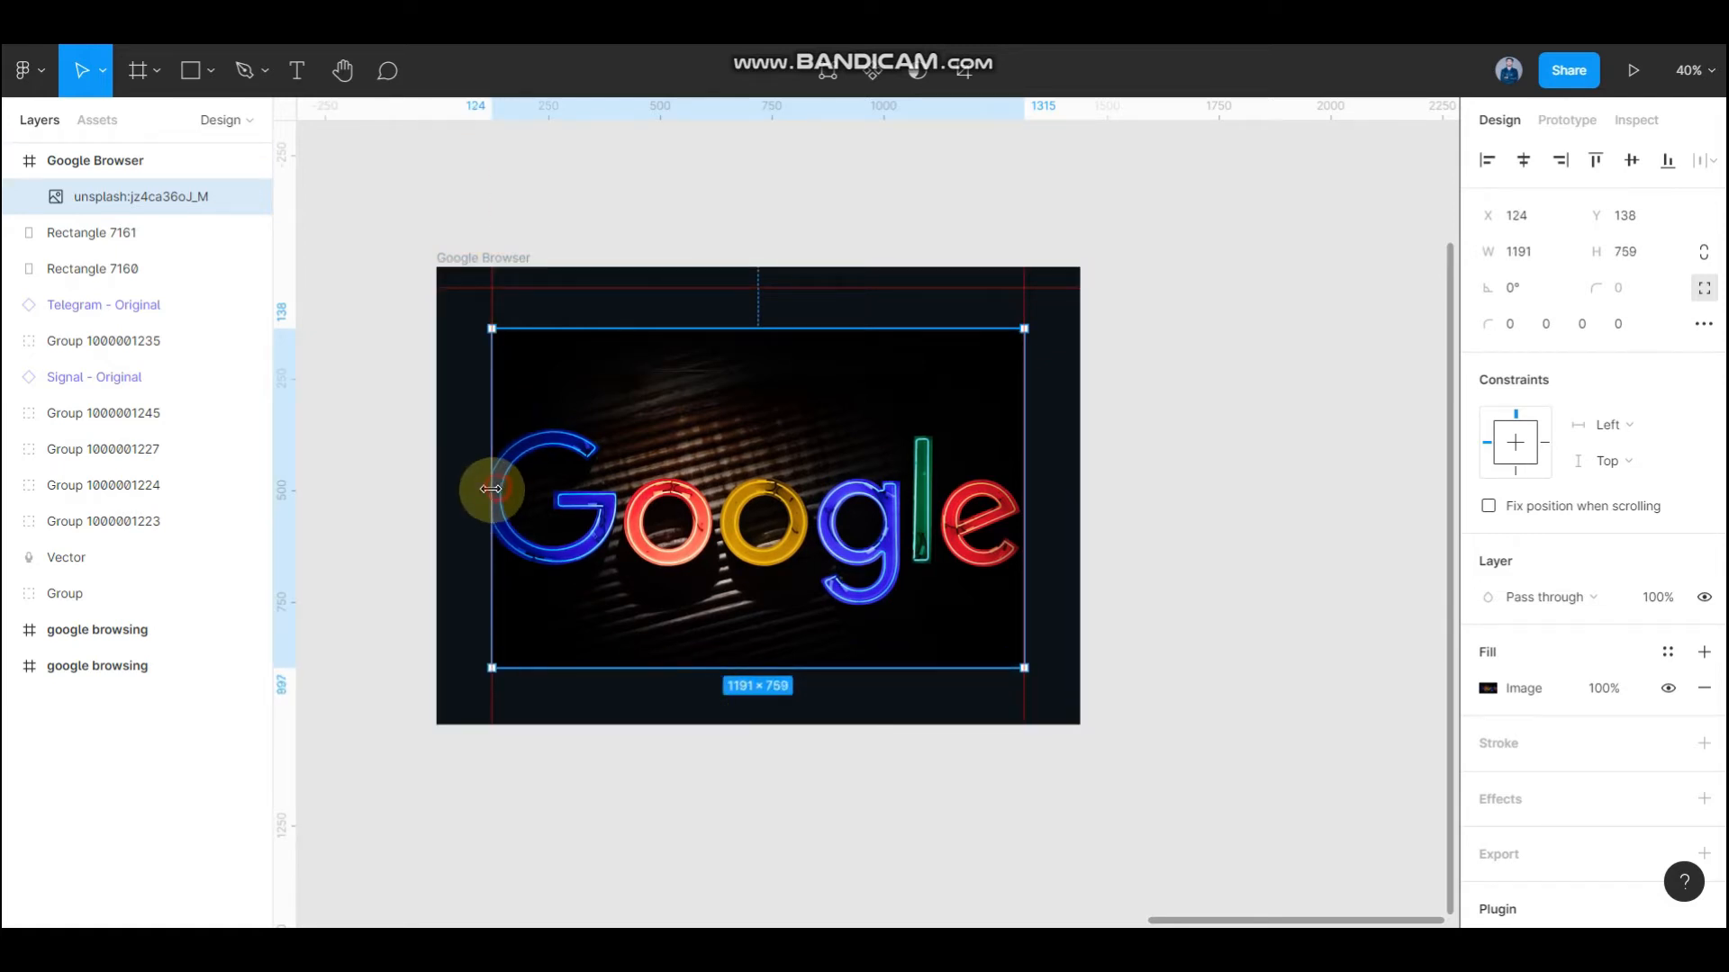
- Widen the photo to about 1214 px and center it horizontally in the frame at X 113
left_click_drag(487, 489, 478, 486)
left_click(737, 775)
left_click_drag(804, 543, 808, 541)
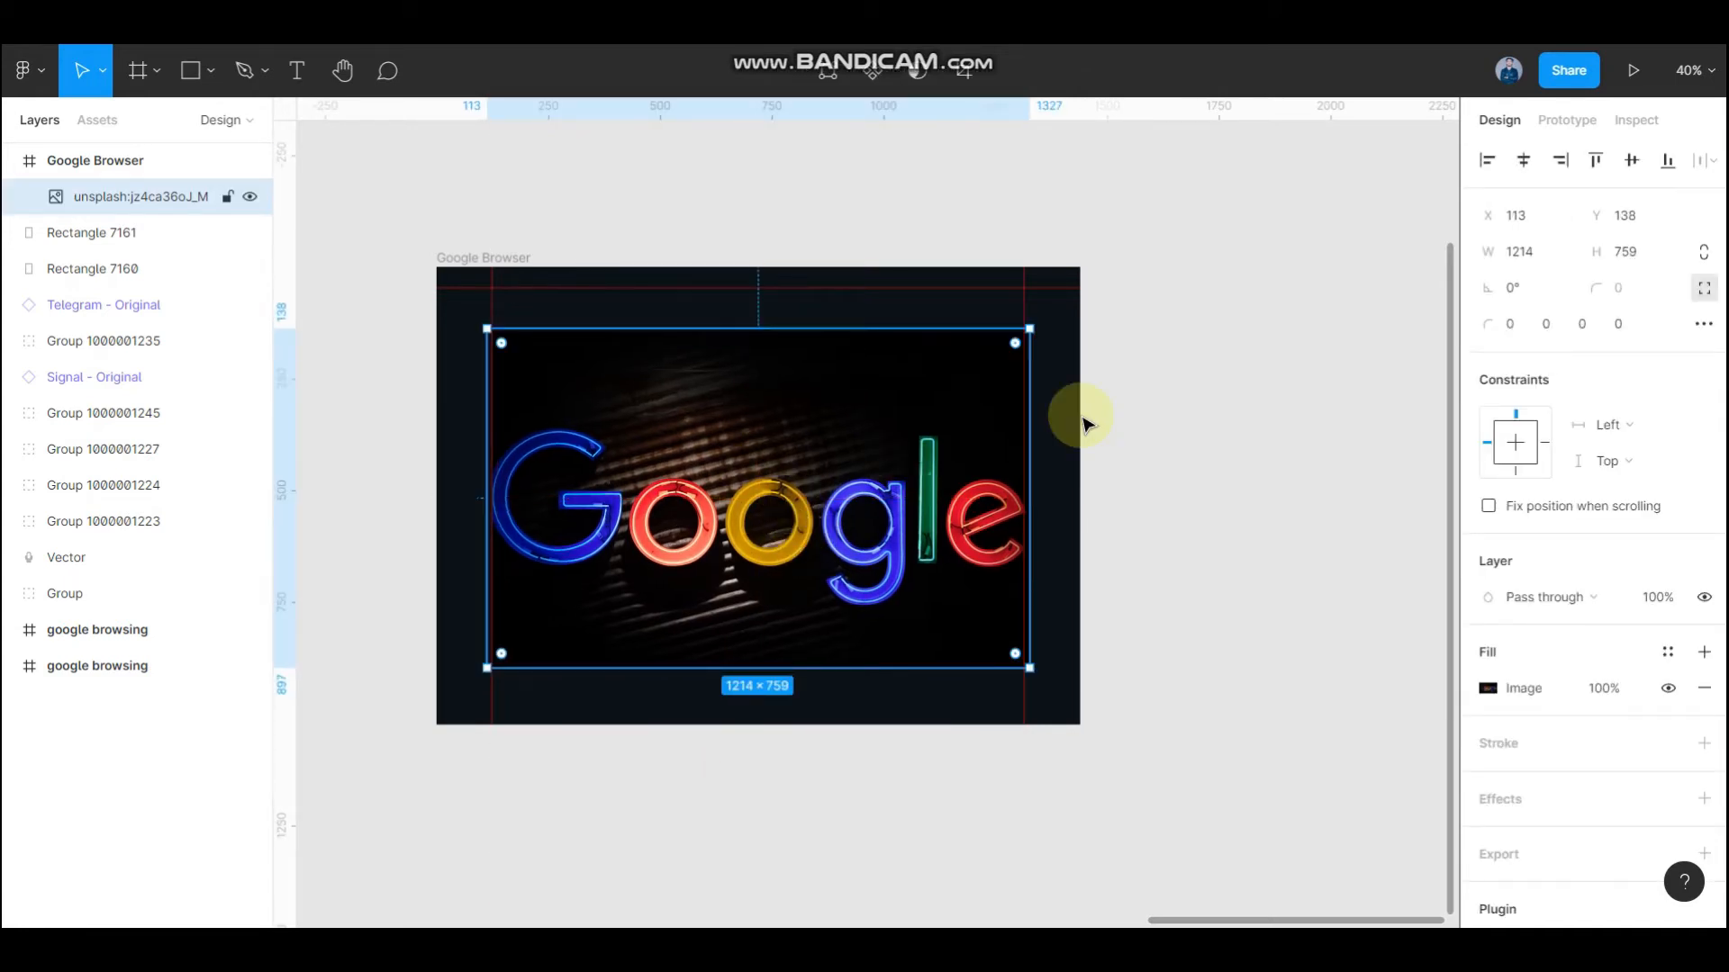
left_click(1185, 386)
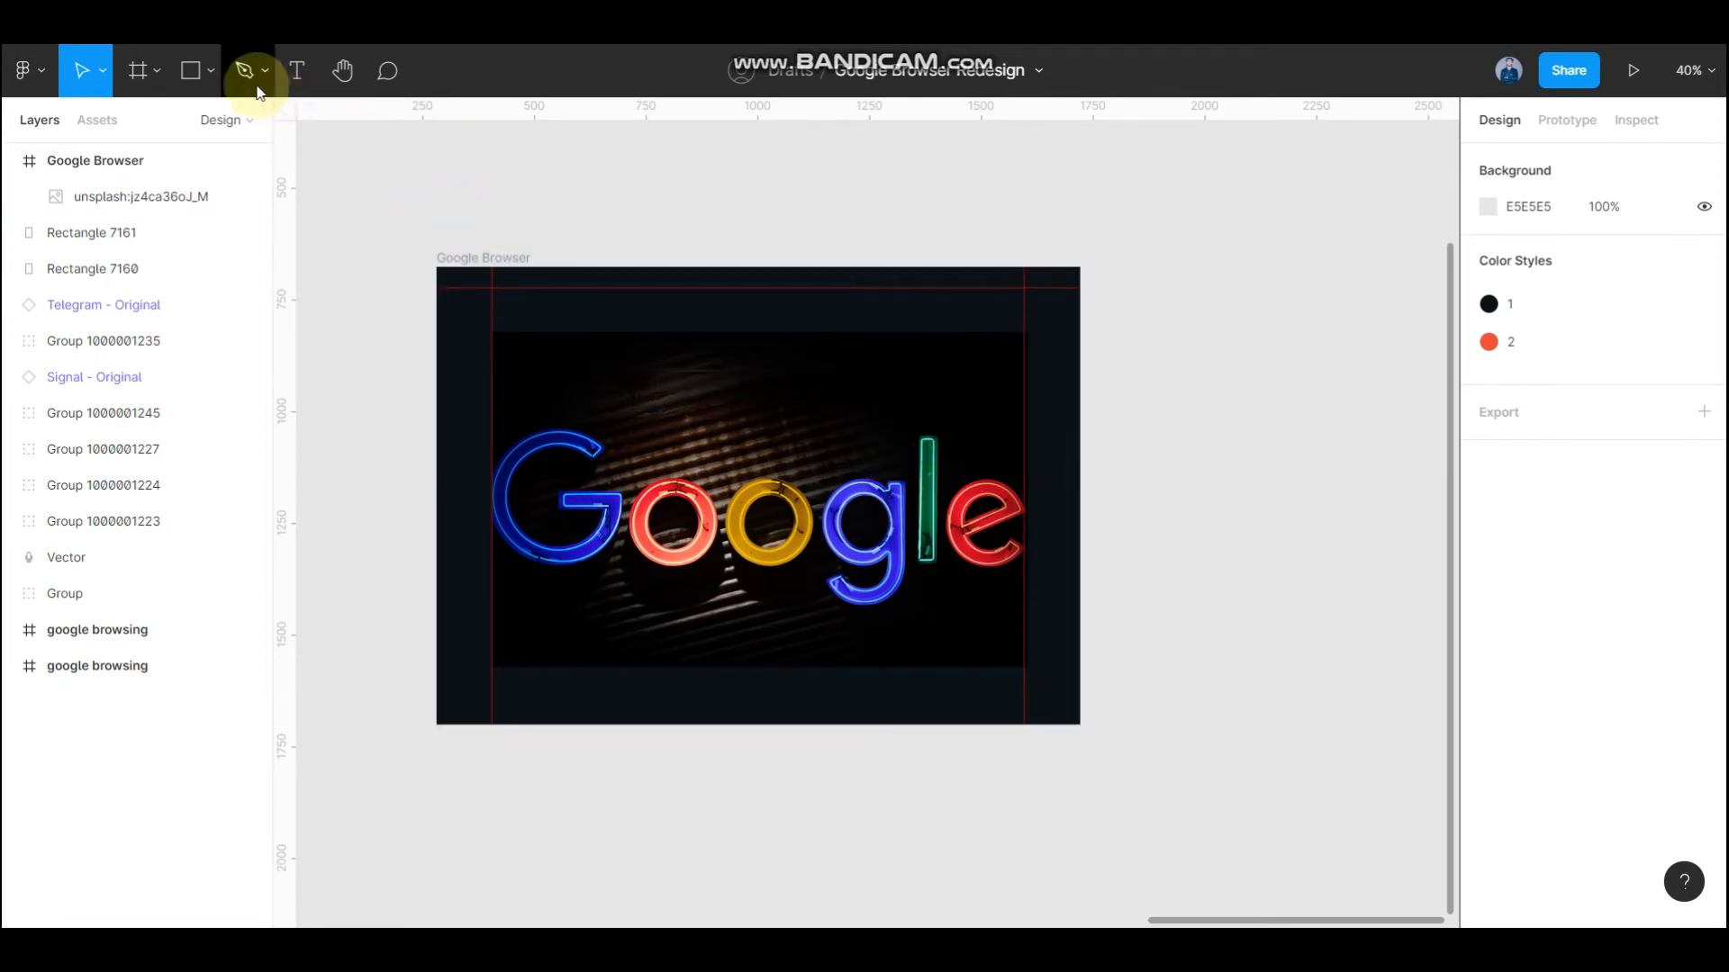
- Draw a 1440 × 1024 rectangle covering the whole Google Browser frame and fill it with color style 1
left_click(189, 70)
mouse_move(438, 268)
left_mouse_down()
mouse_move(706, 502)
mouse_move(1081, 724)
left_mouse_up()
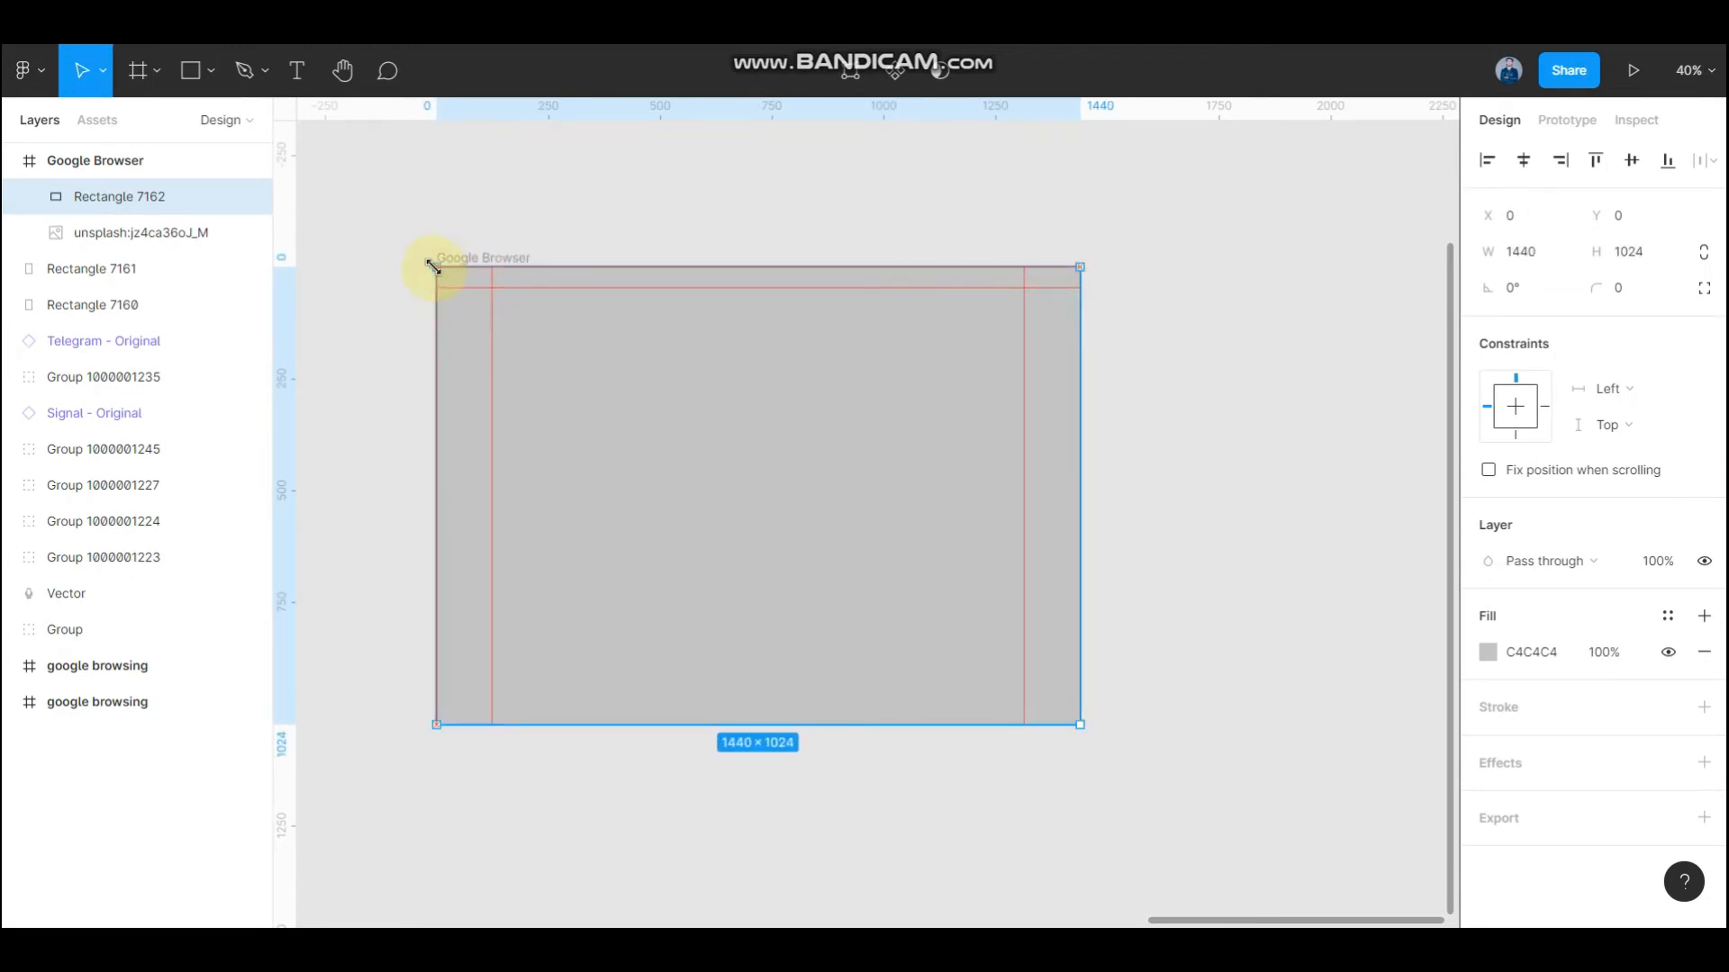
left_click(1659, 625)
left_click(1502, 613)
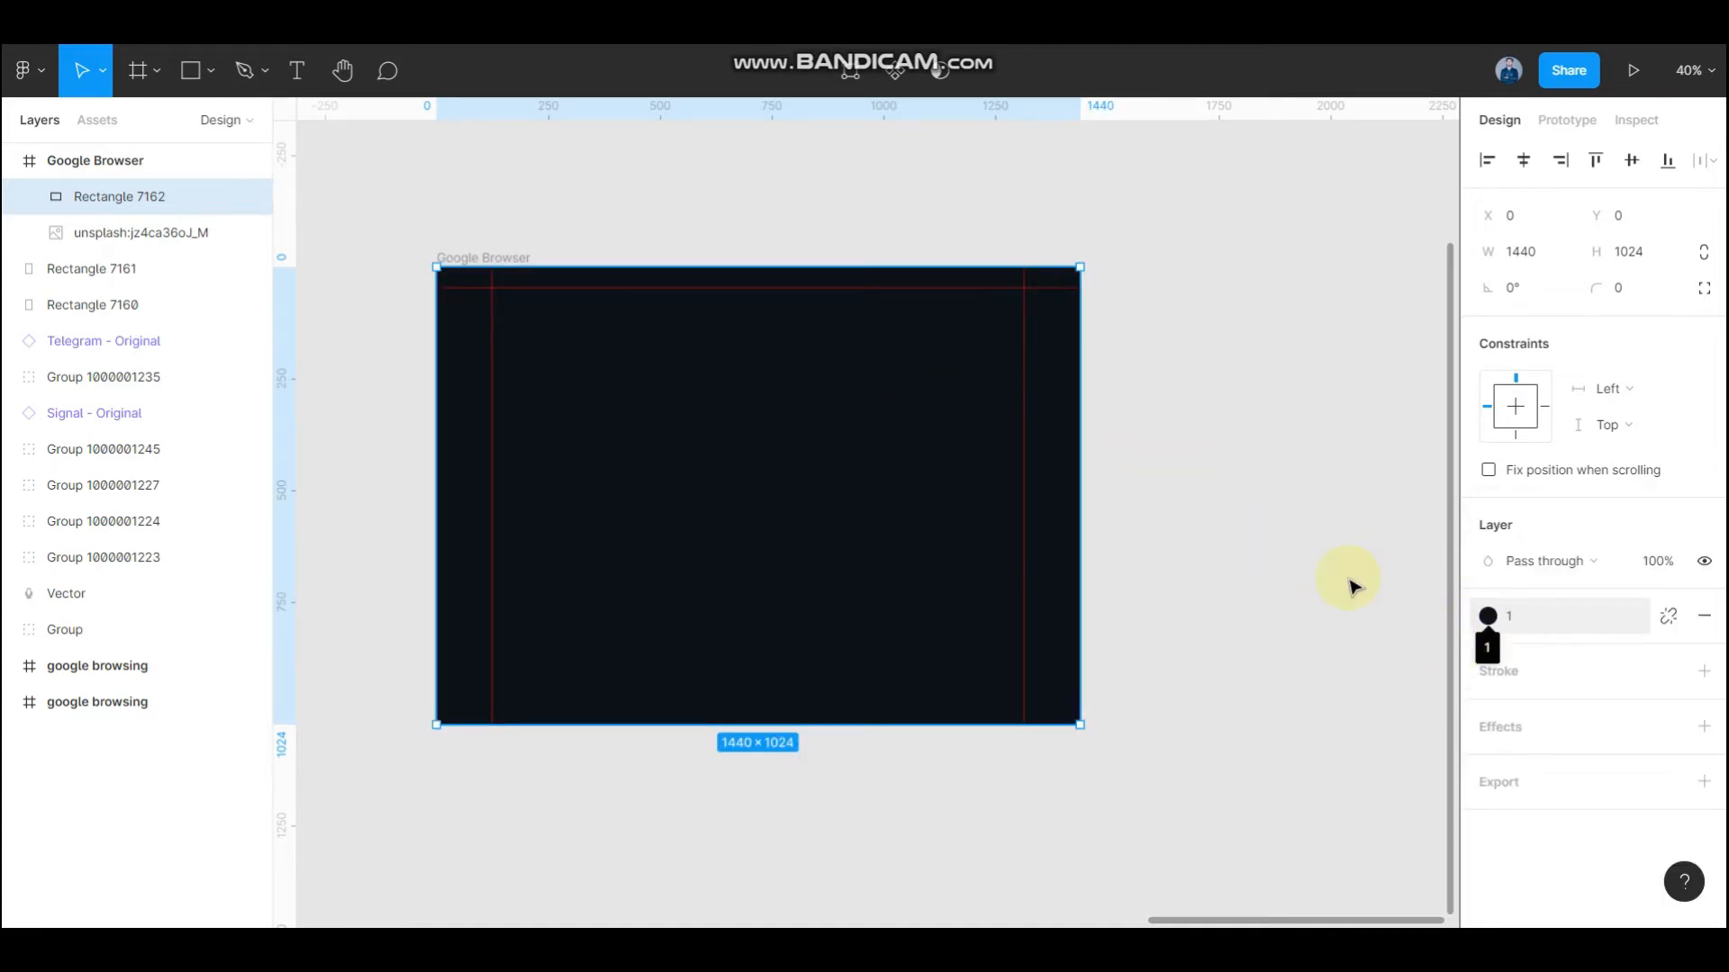
left_click(1297, 567)
- Add a Background blur effect to the rectangle covering the frame and raise its blur amount
left_click(964, 447)
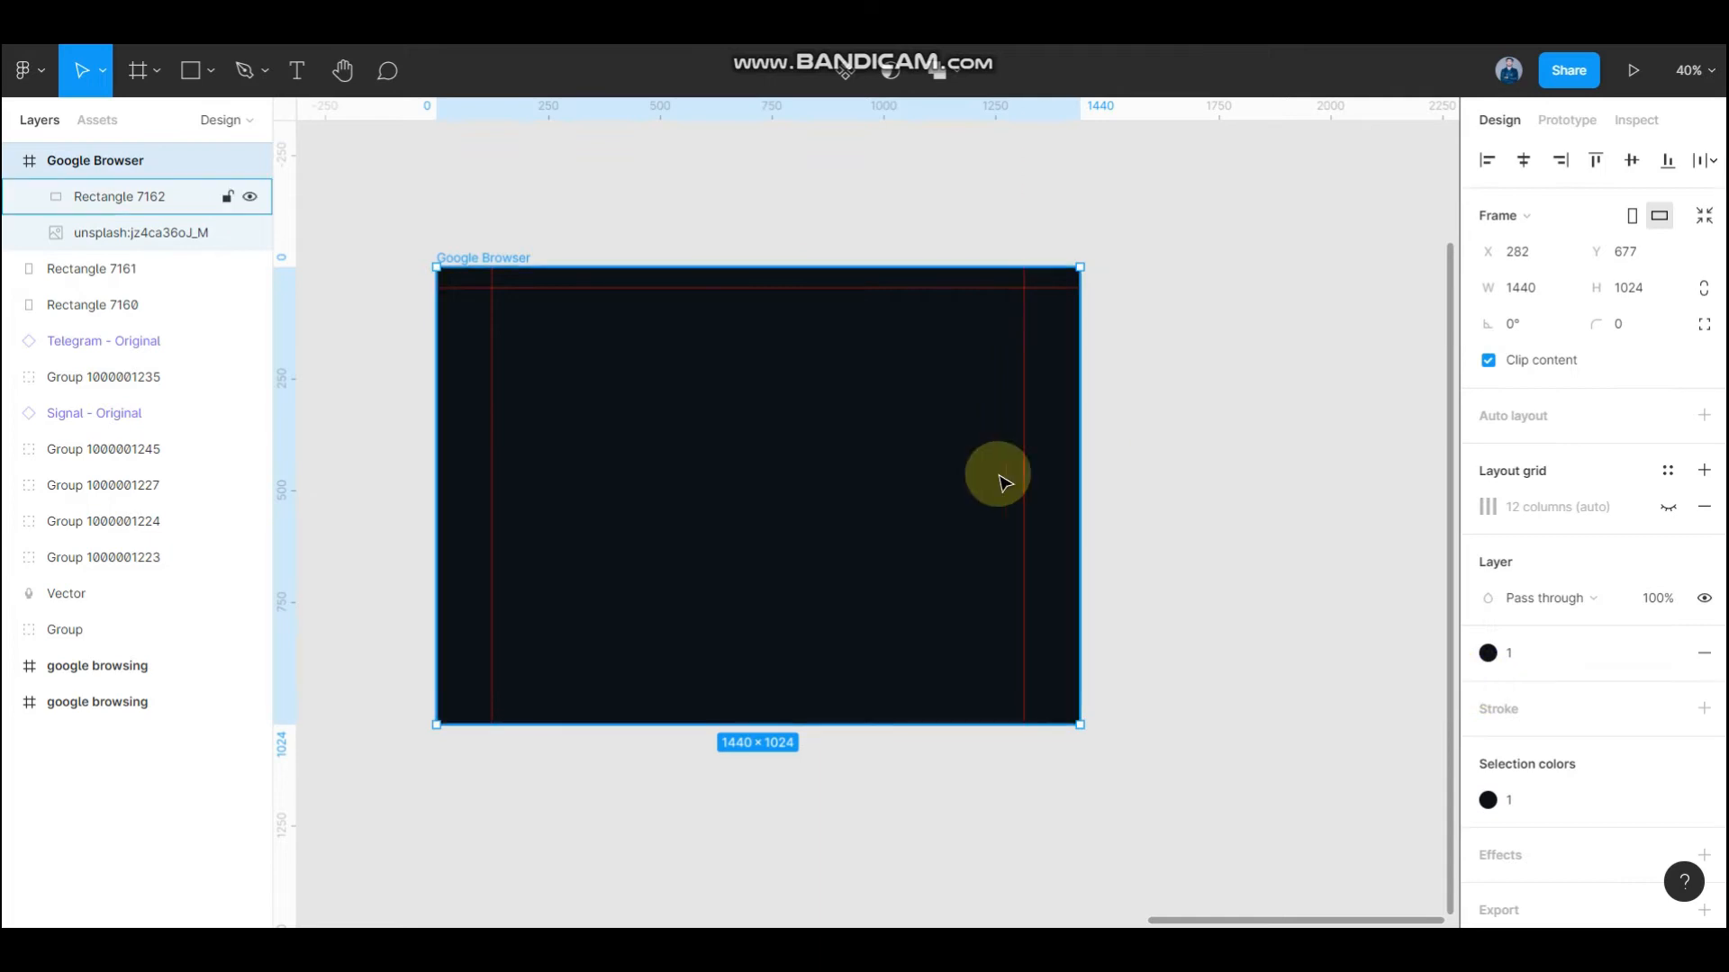
left_click(906, 390)
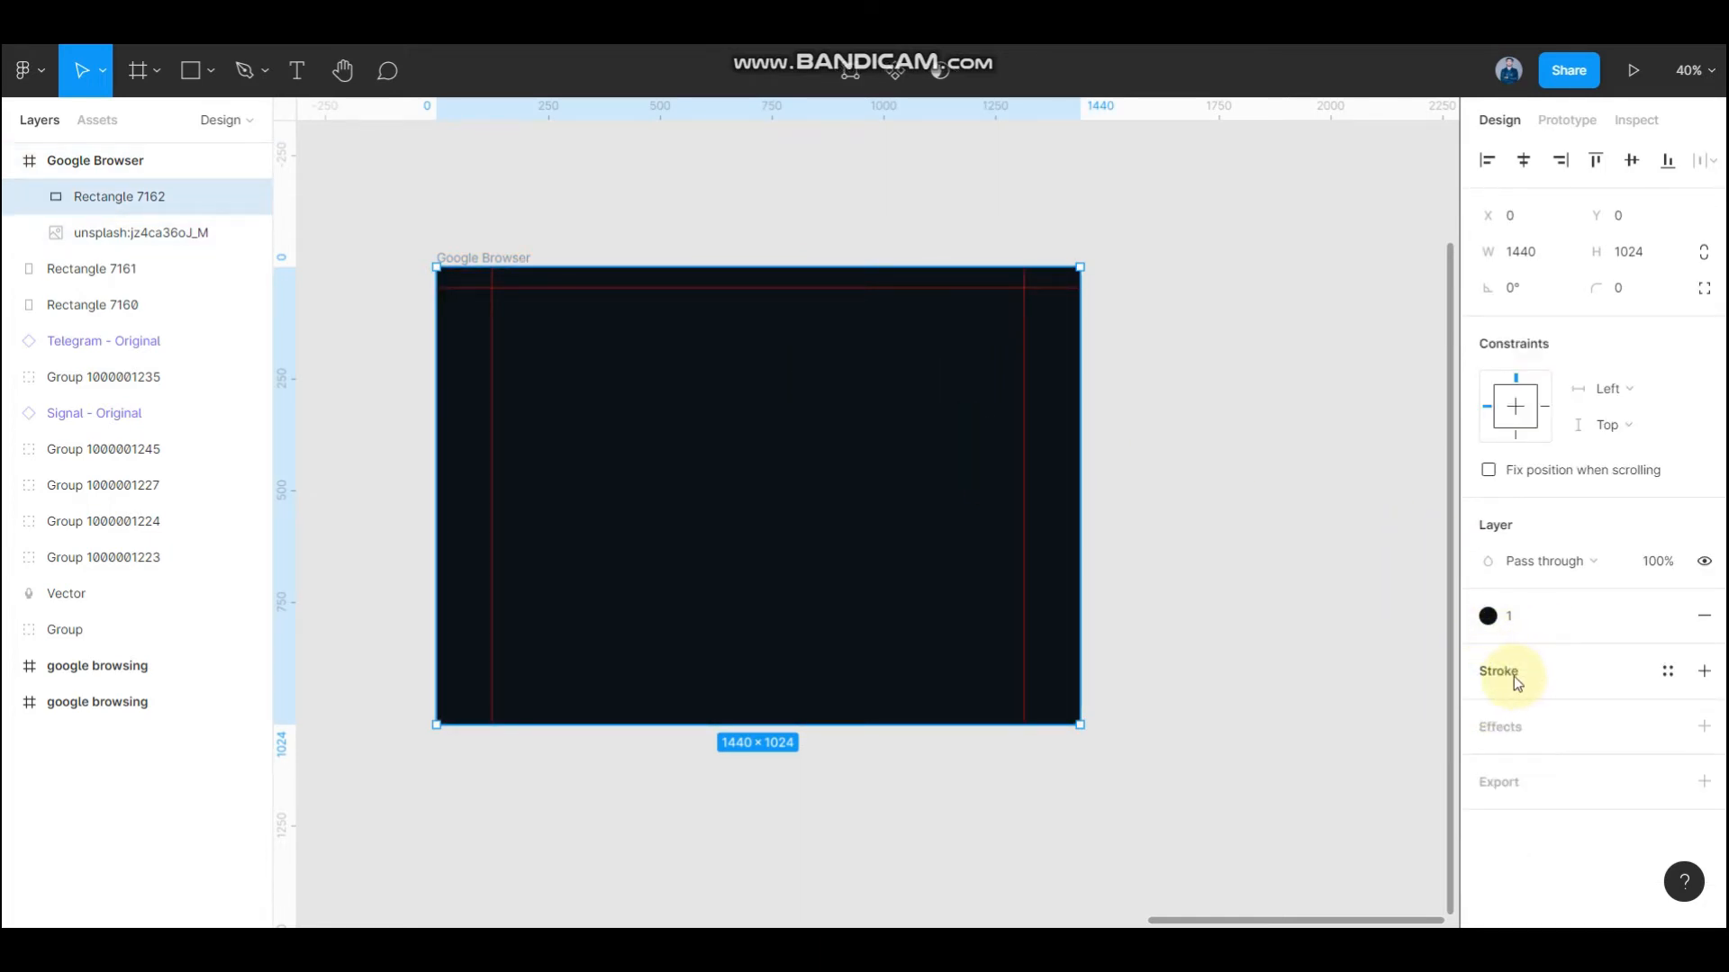
left_click(1506, 727)
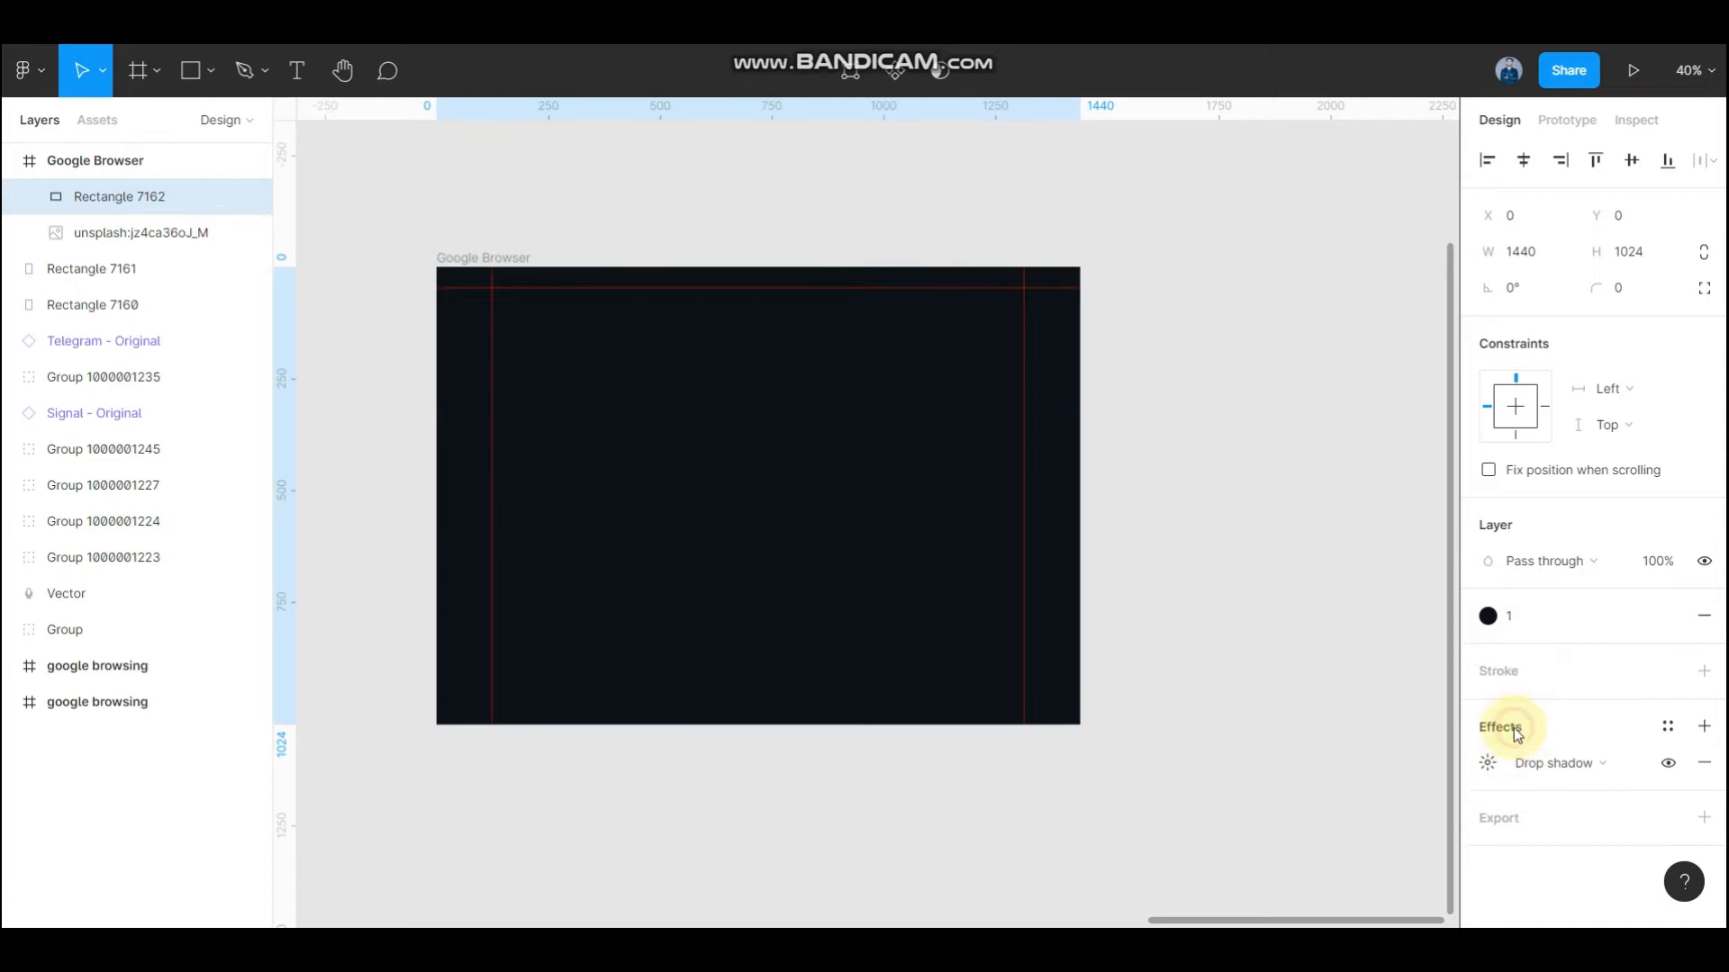
left_click(1545, 764)
left_click(1575, 818)
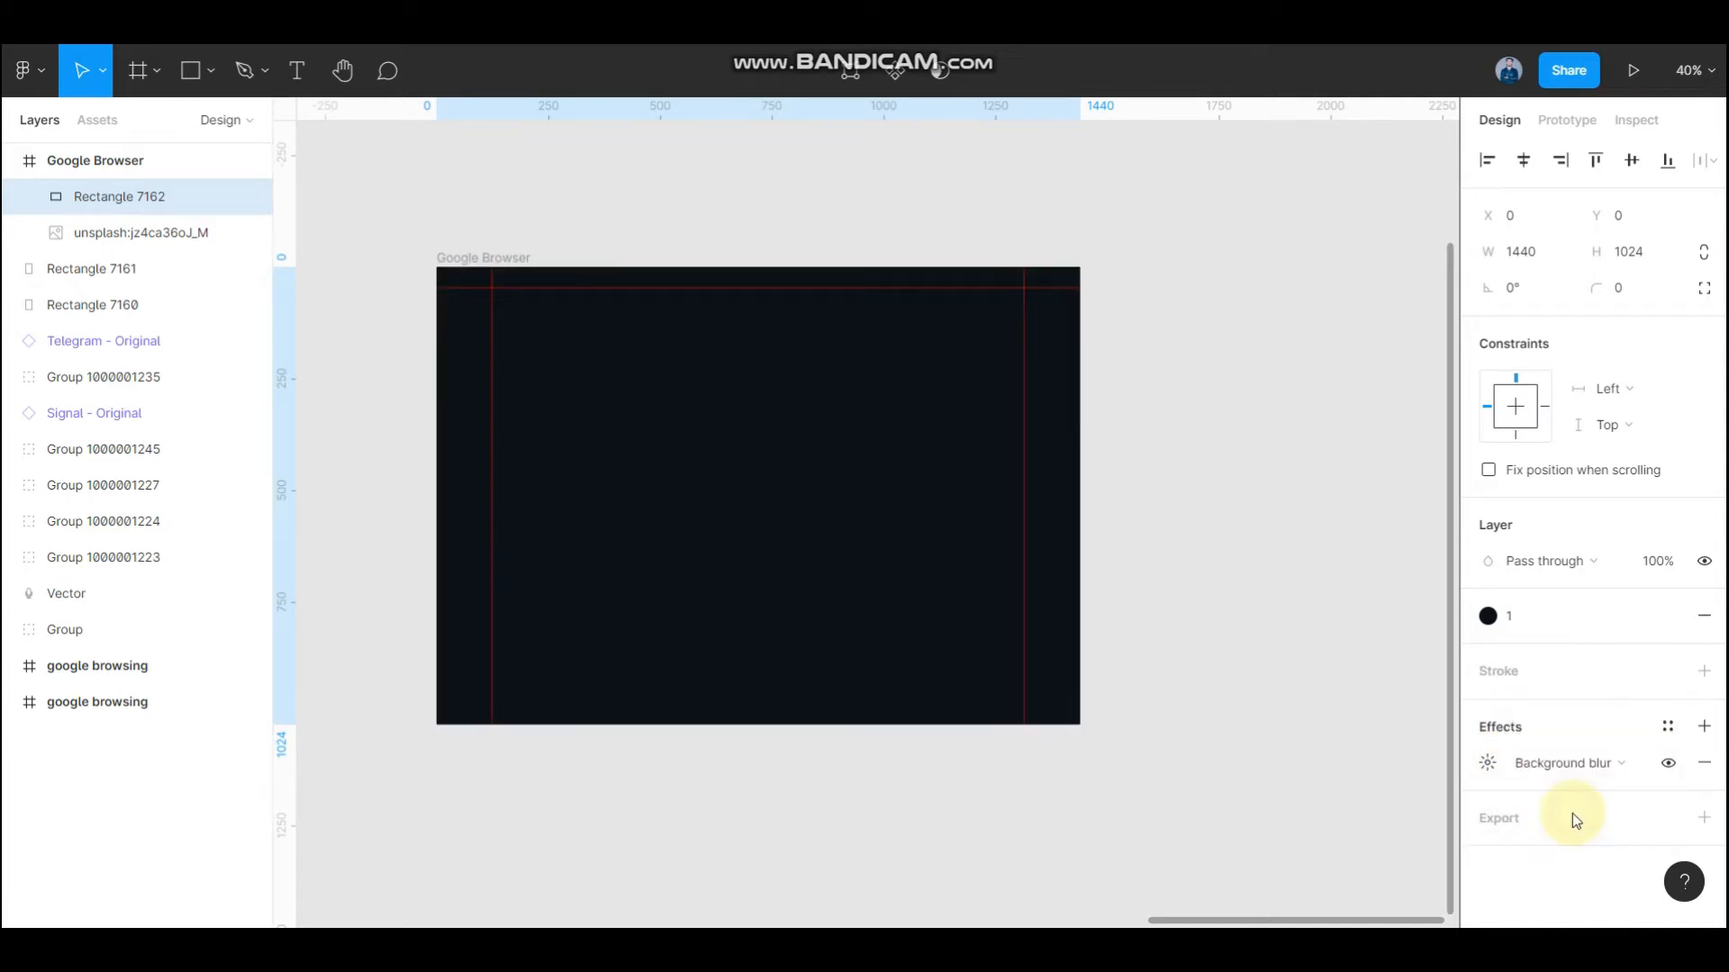
left_click(1490, 767)
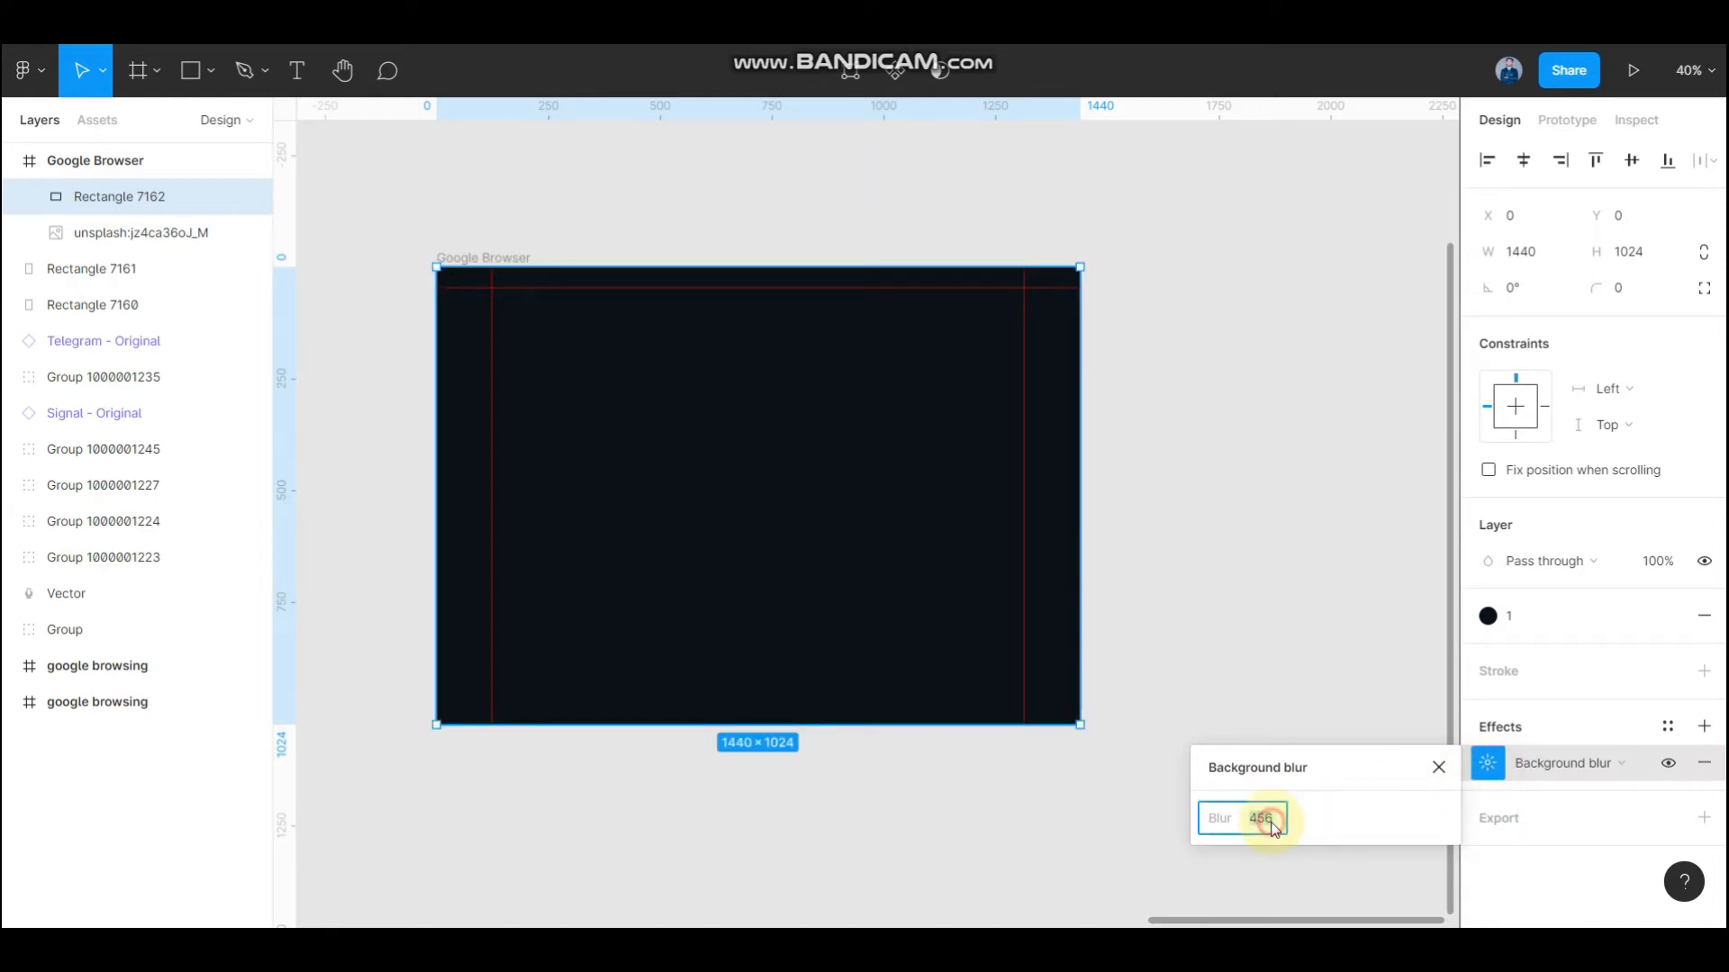
left_click(1324, 711)
- Detach color style 1 from the overlay rectangle's fill and set the fill opacity to 45%
left_click(933, 552)
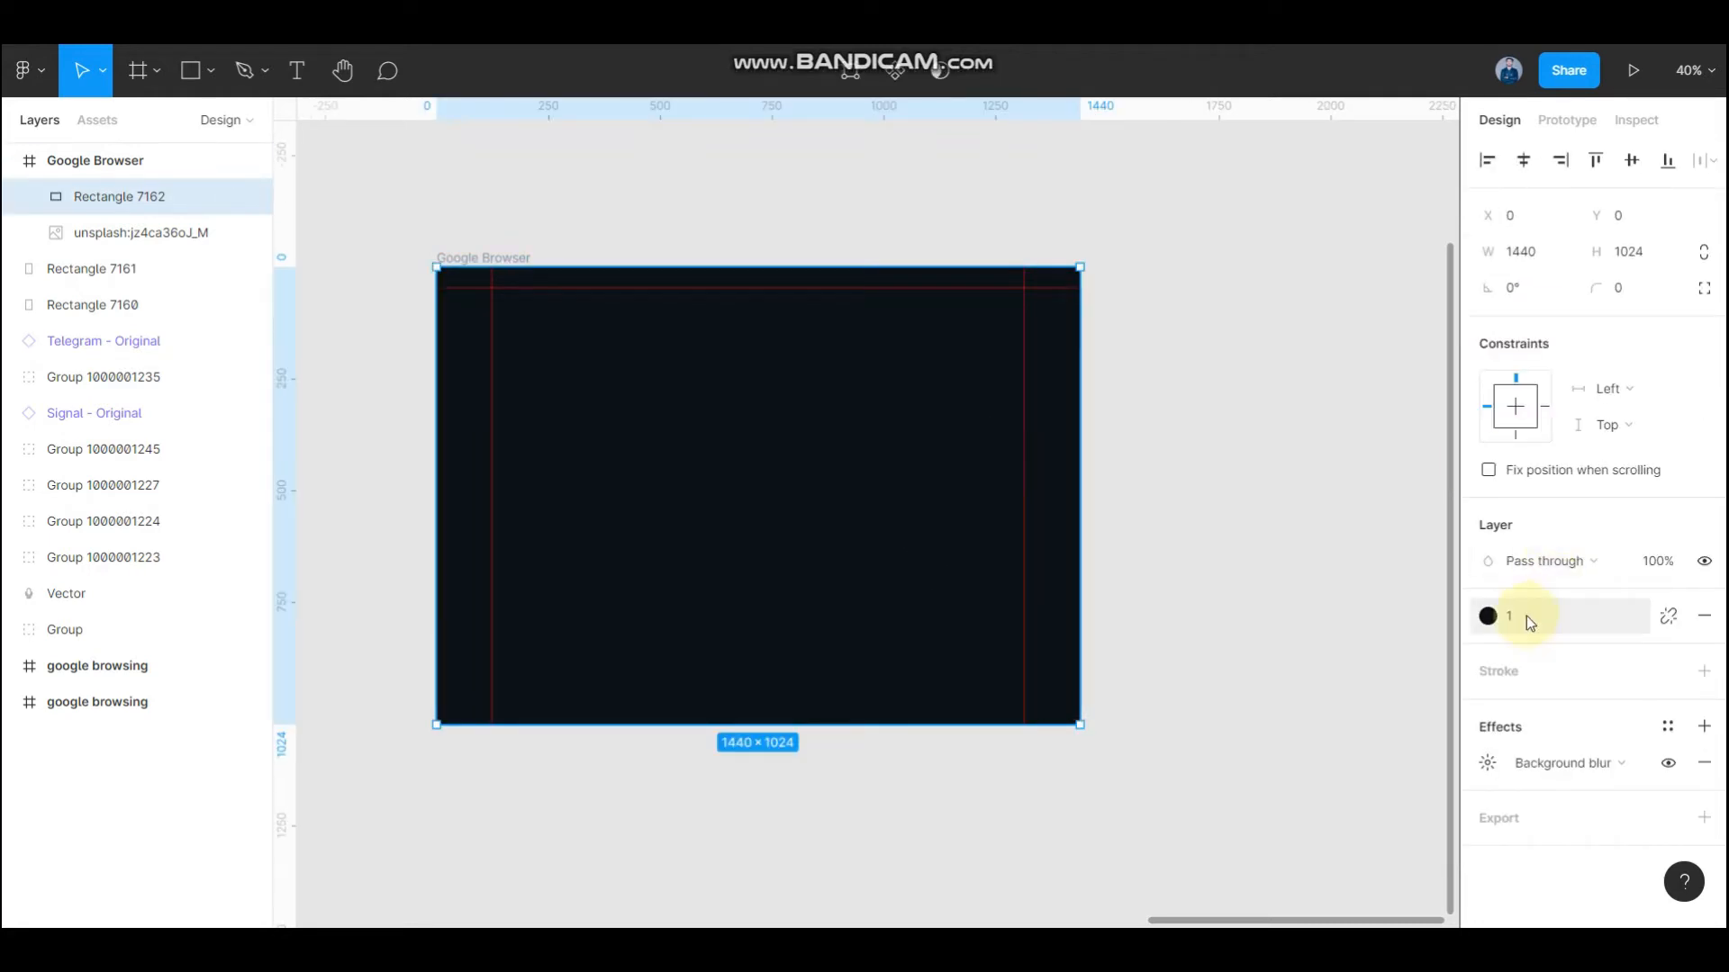
left_click(1666, 618)
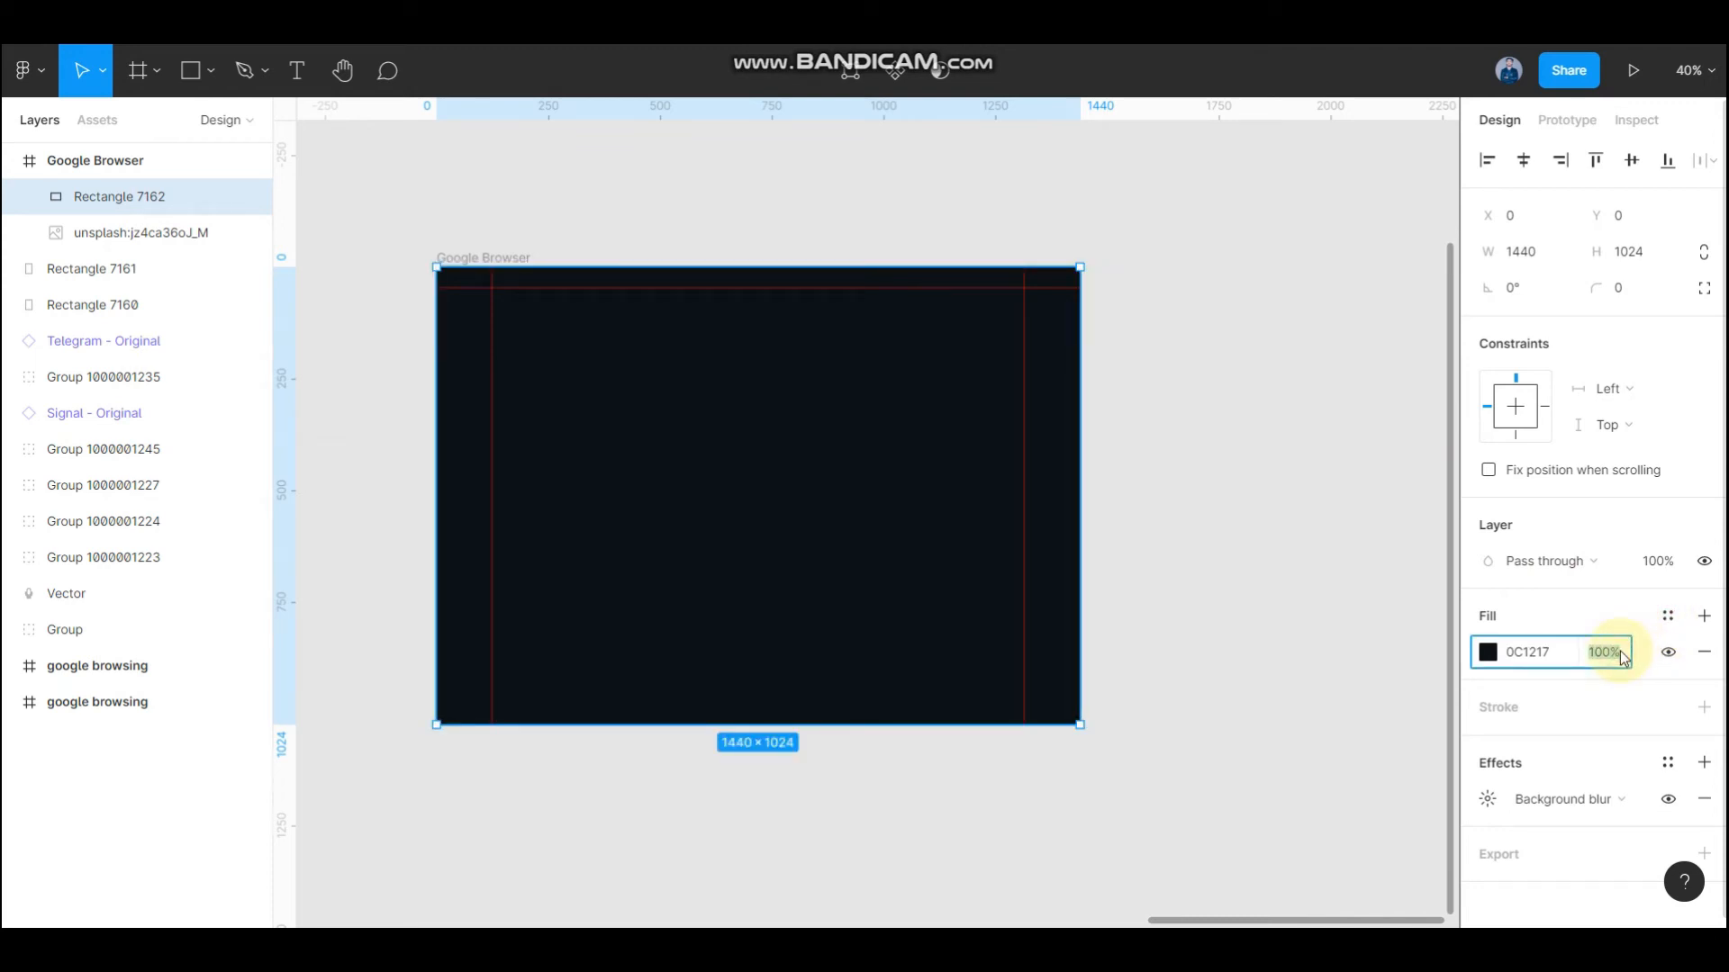
type("5")
key("Return")
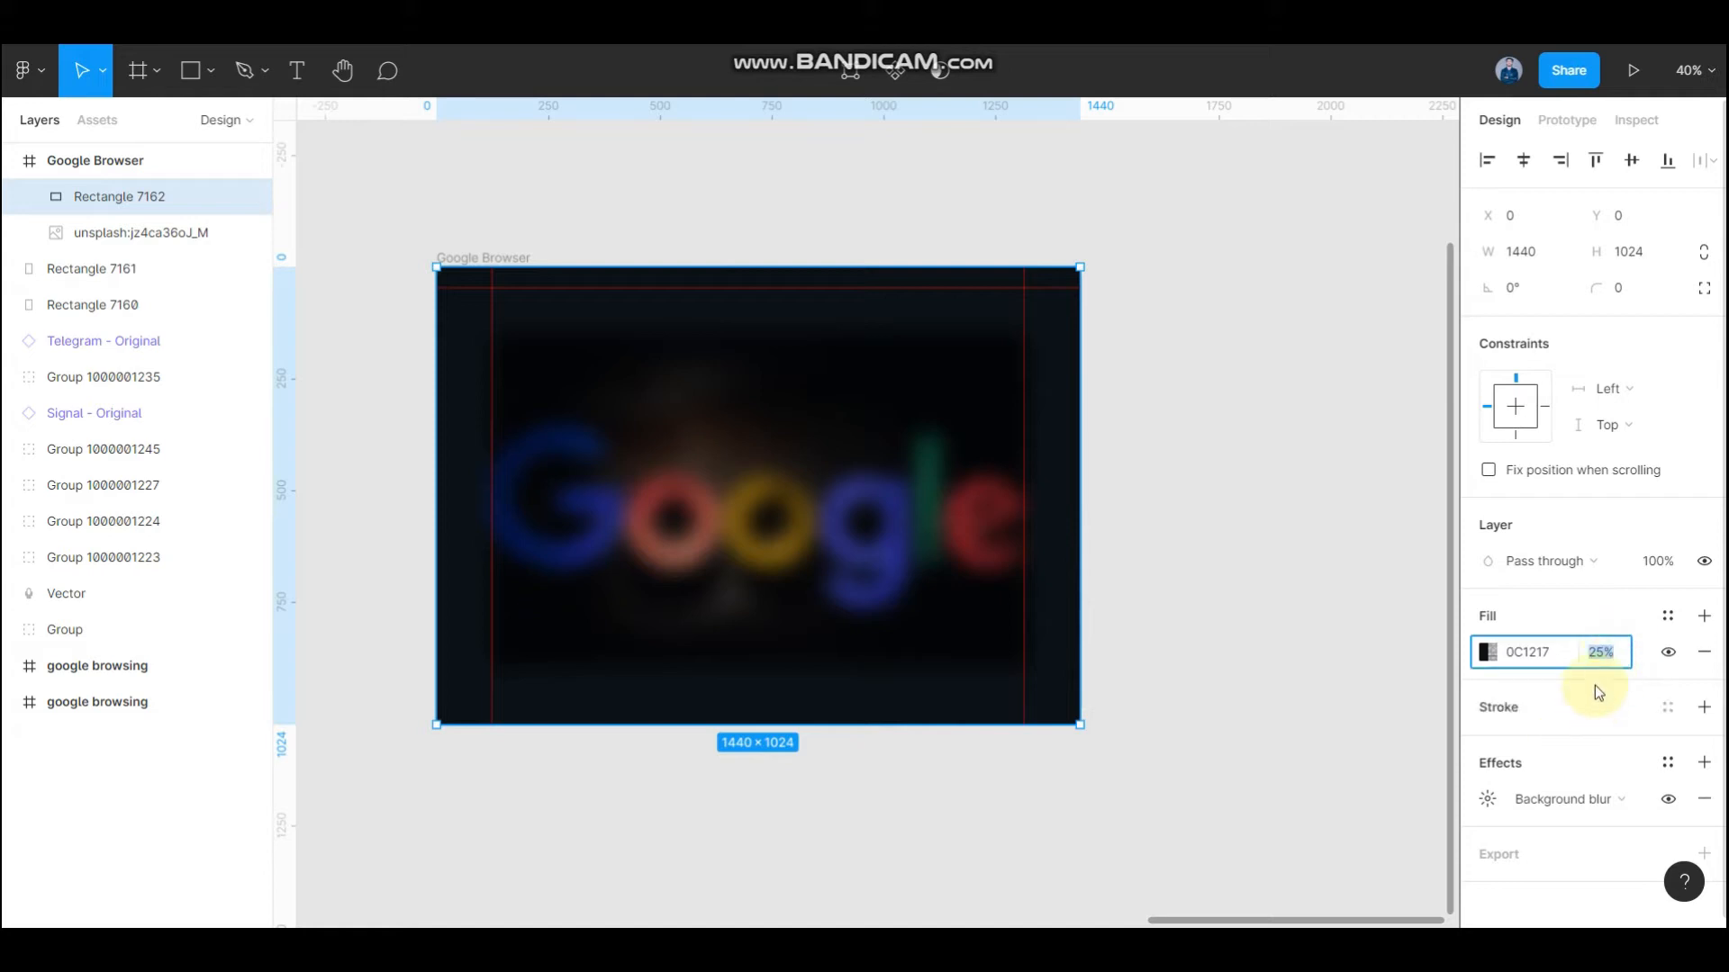
type("45")
key("Return")
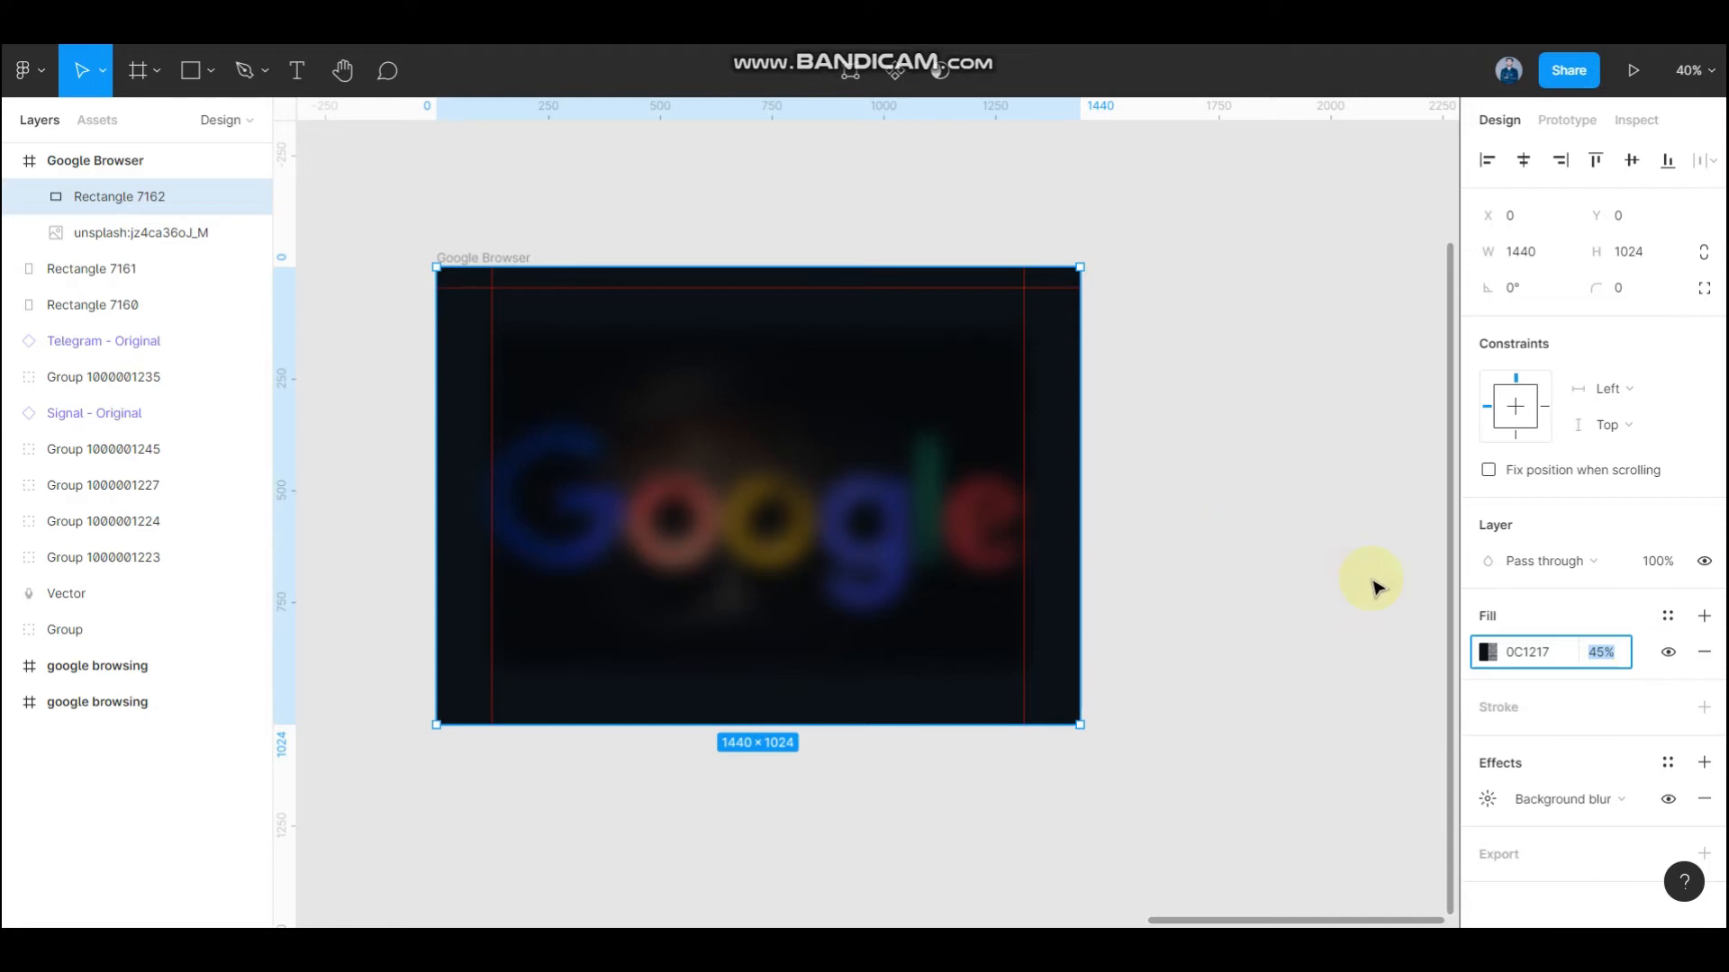
left_click(1381, 657)
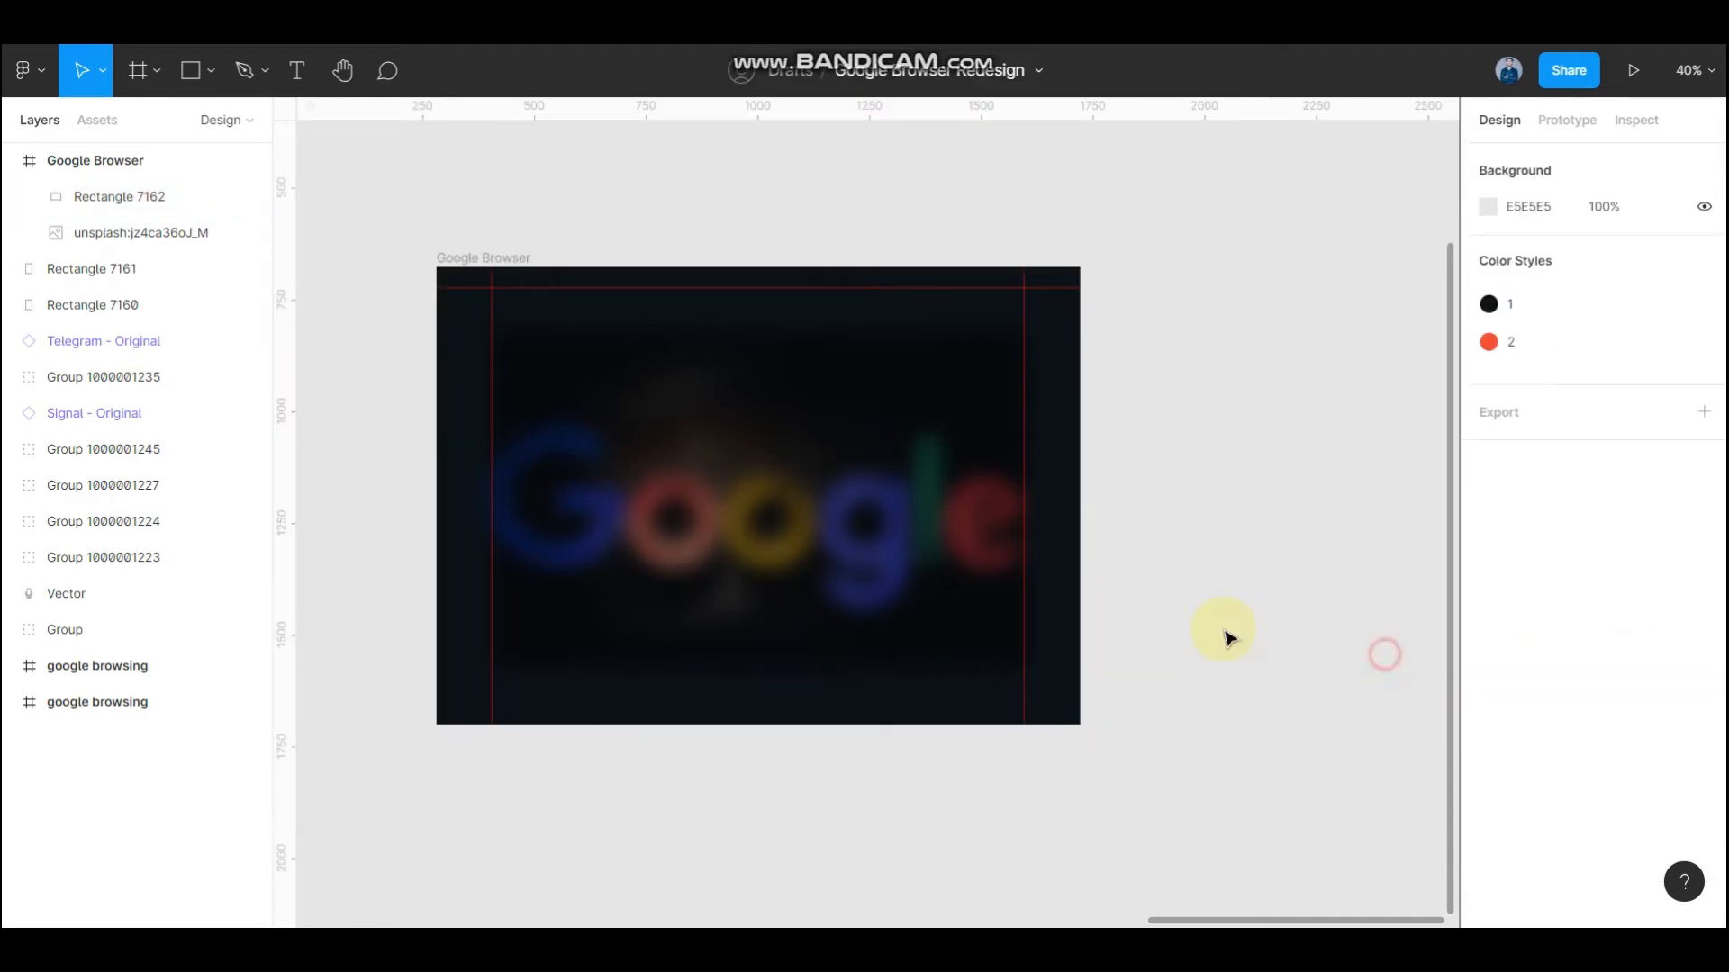
- Change the overlay rectangle's fill color to pure black, 000000
left_click(910, 510)
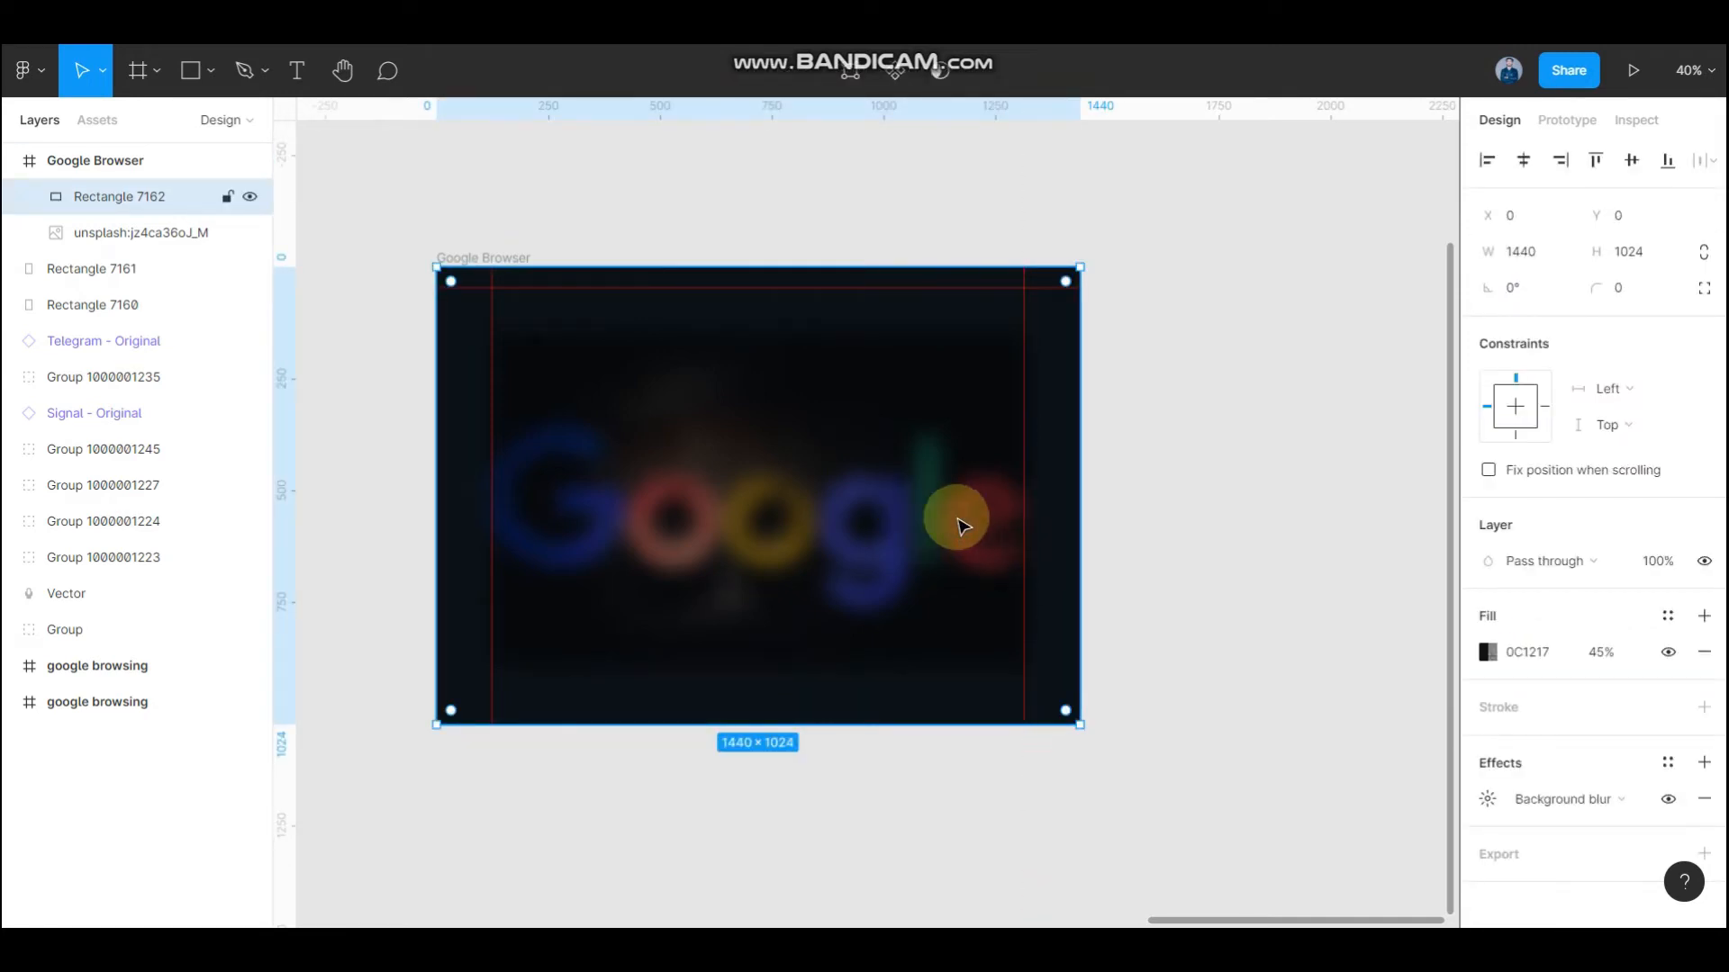
scroll(1045, 577, "down", 3)
scroll(991, 567, "up", 3)
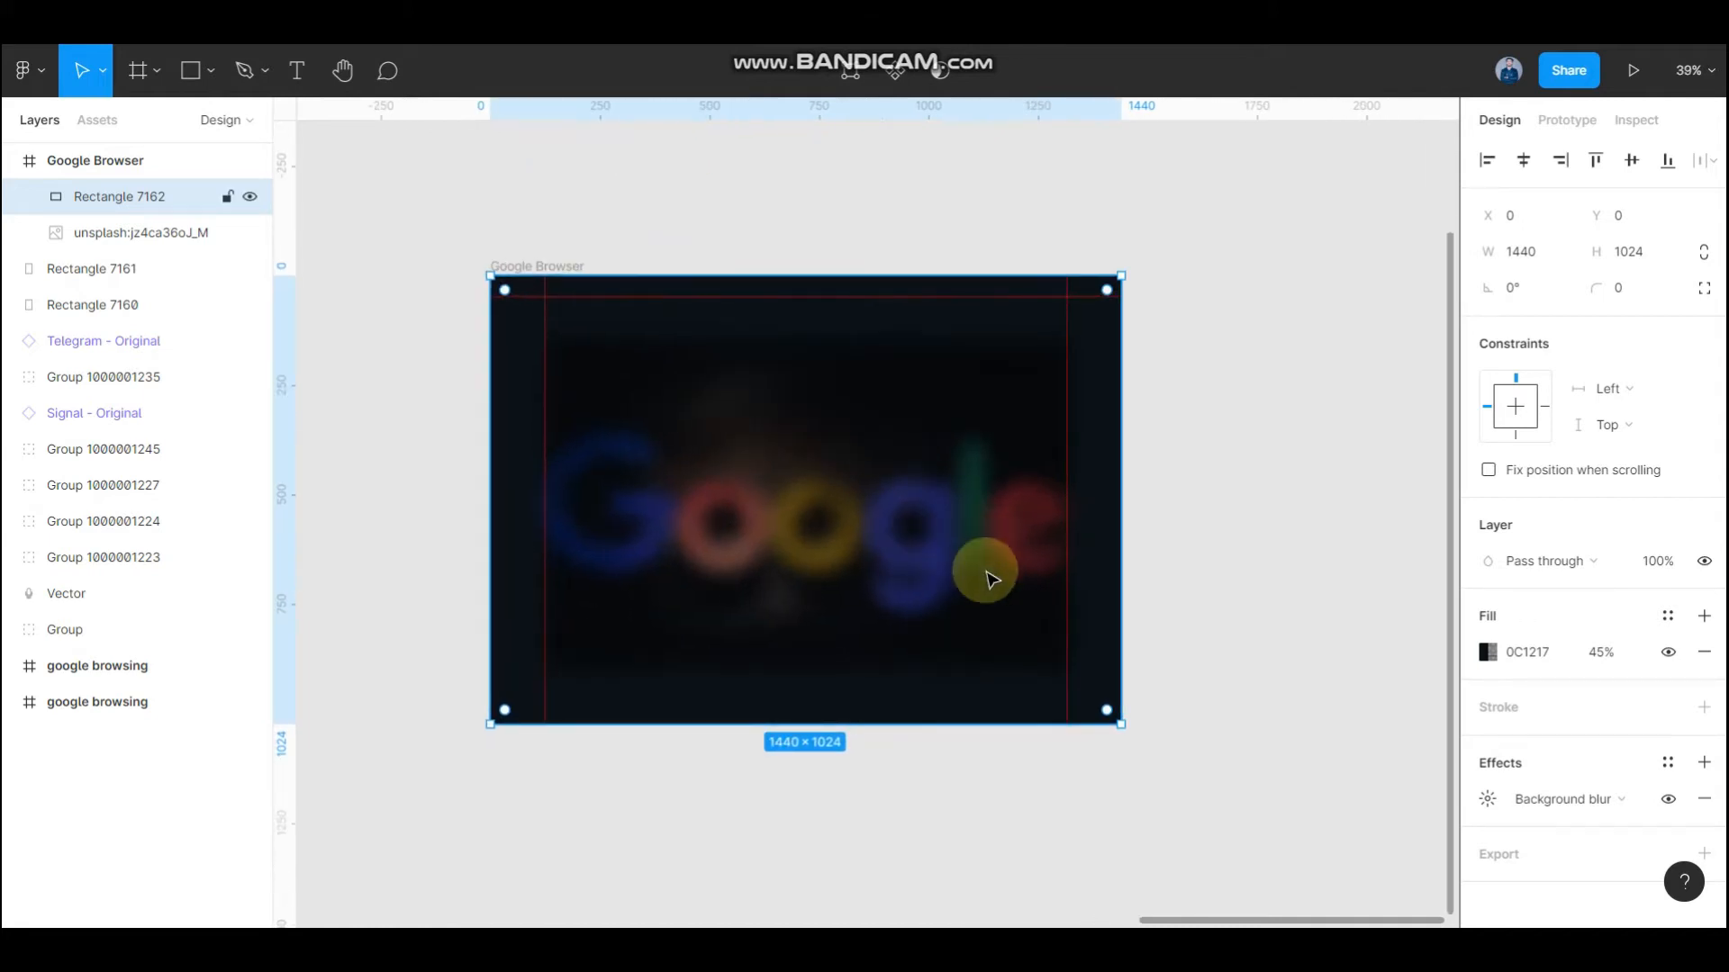
left_click(1487, 652)
left_click_drag(1331, 489, 1136, 694)
left_click(1159, 241)
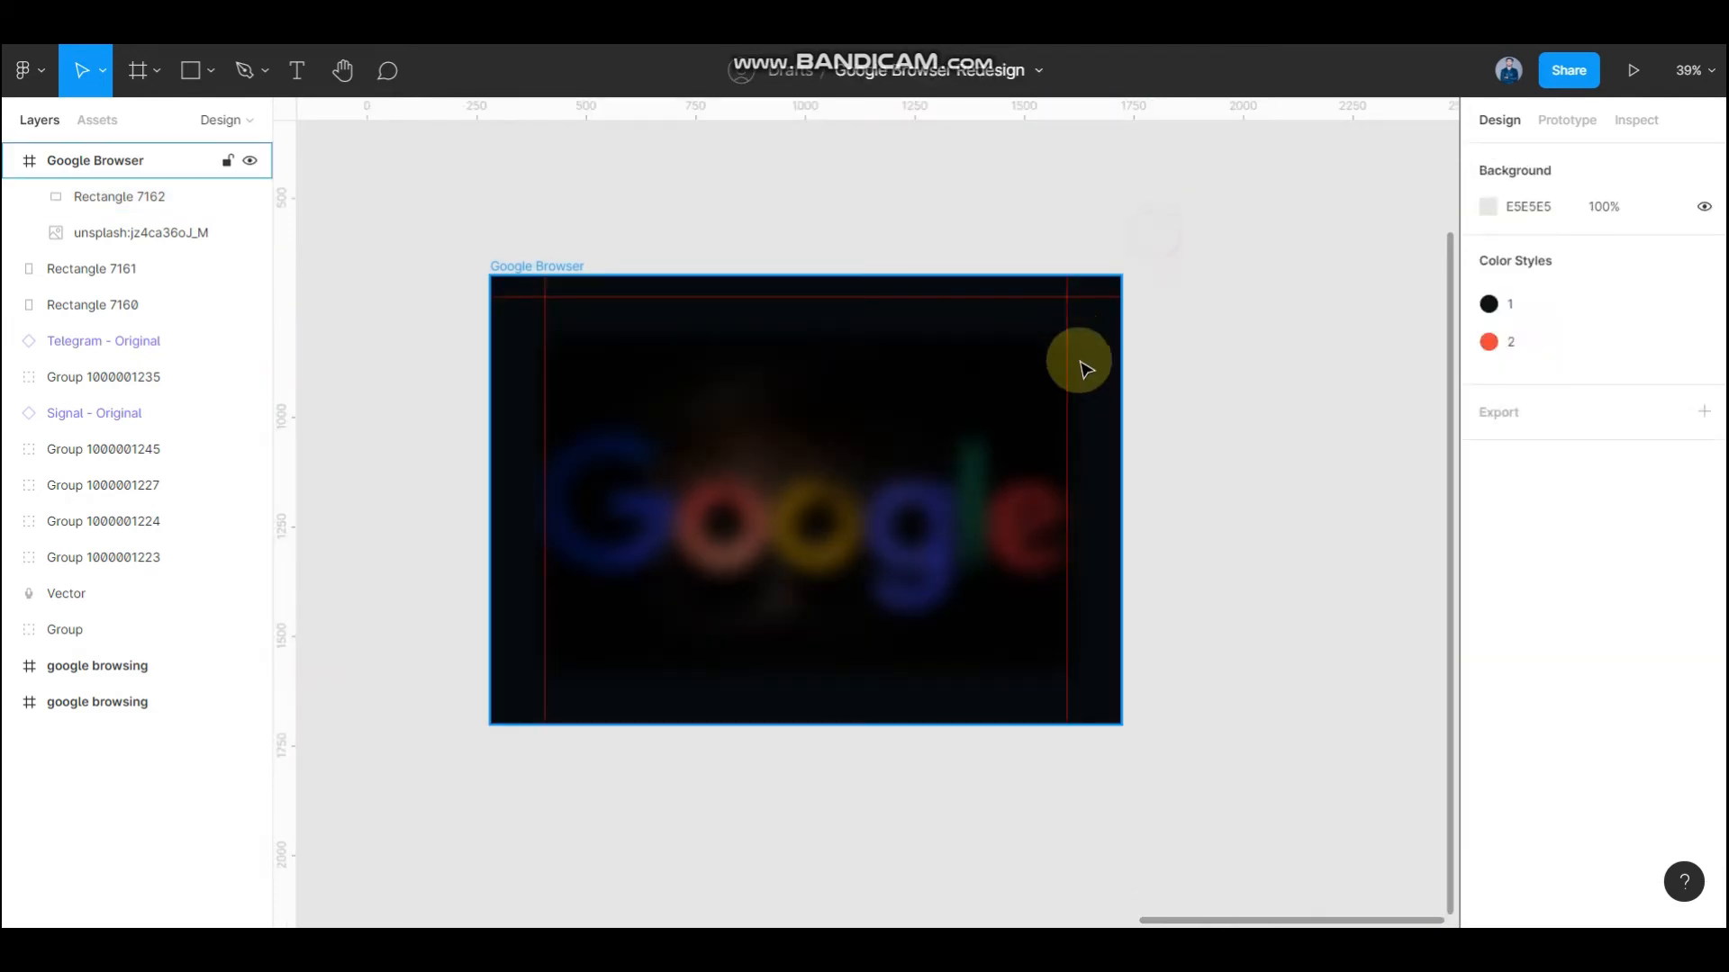
- Move the overlay rectangle down to uncover the top of the Google photo, and select the photo
scroll(954, 444, "down", 1)
scroll(960, 471, "up", 1)
left_click(947, 425)
left_click_drag(907, 391, 906, 543)
left_click(870, 348)
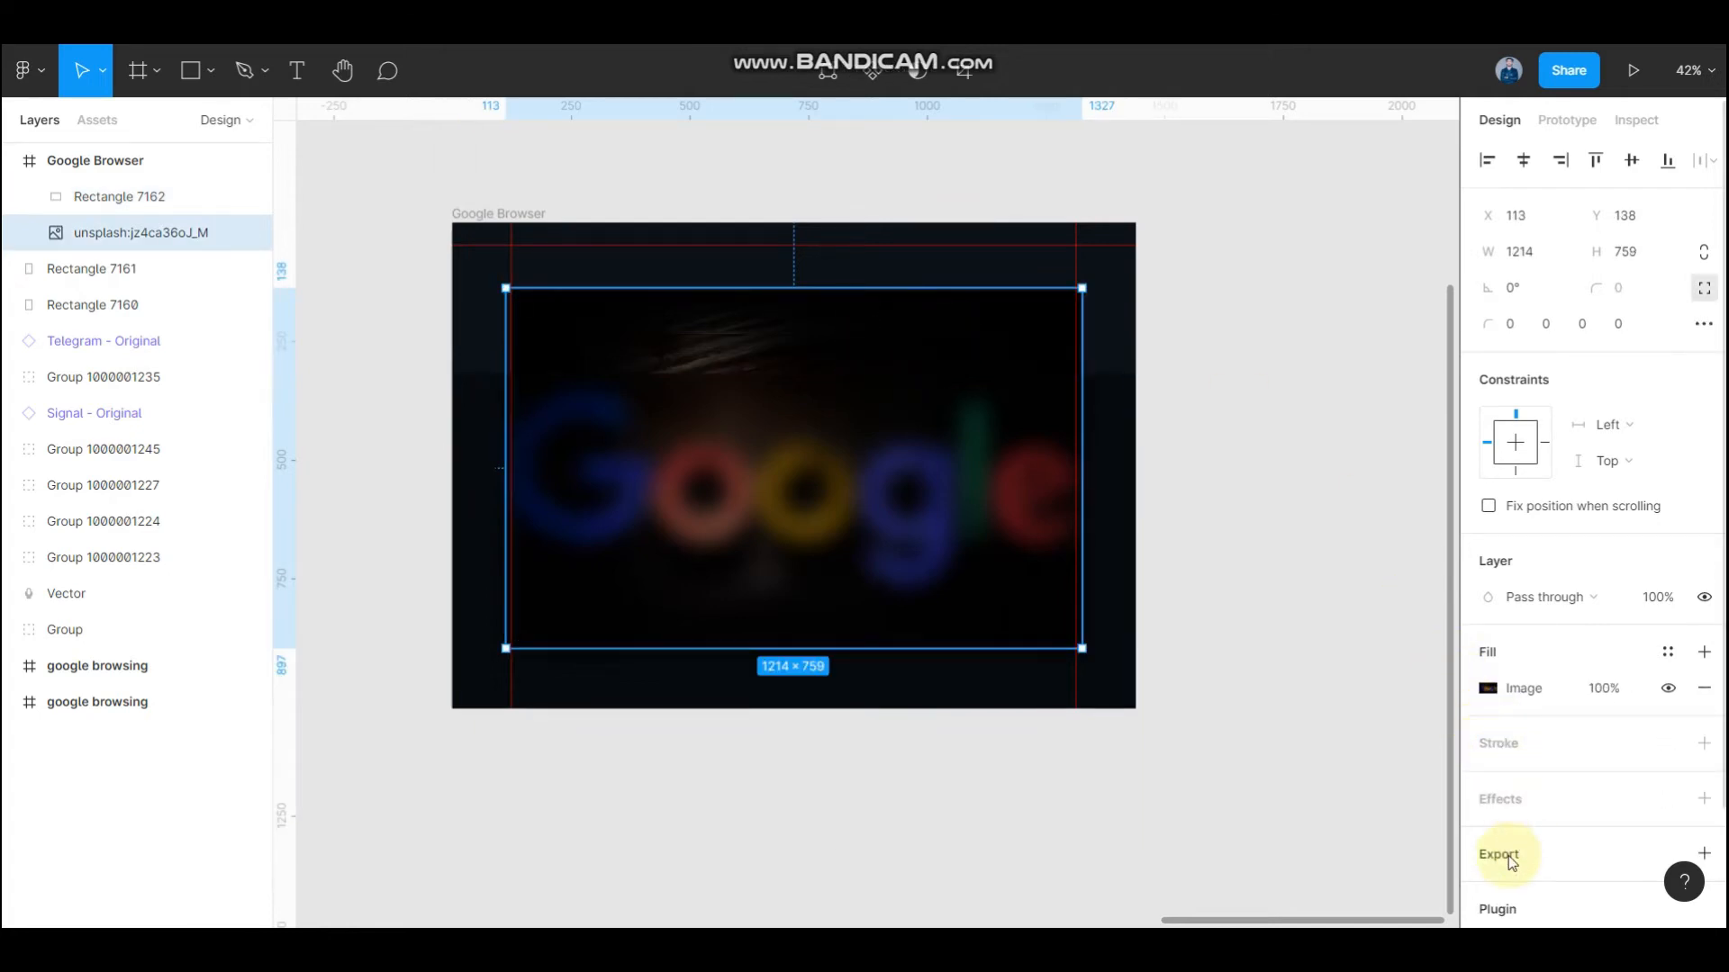
- Add a Background blur effect to the photo and raise its blur amount to 56
left_click(1500, 797)
scroll(1509, 779, "down", 2)
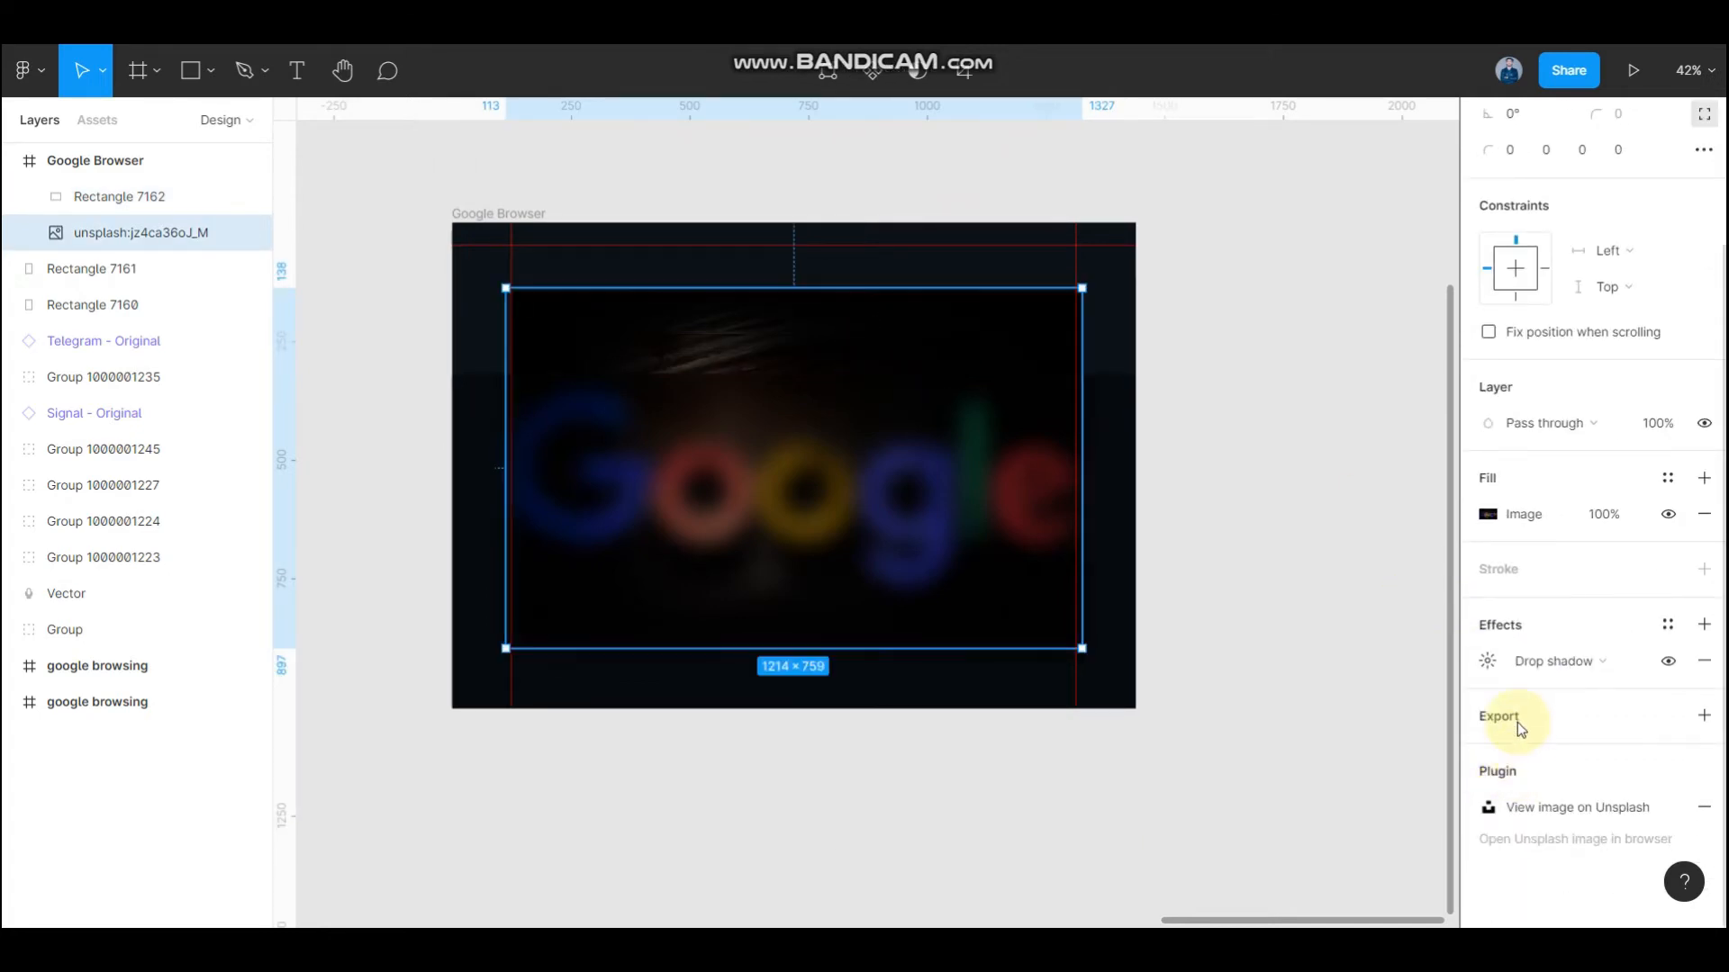
left_click(1553, 661)
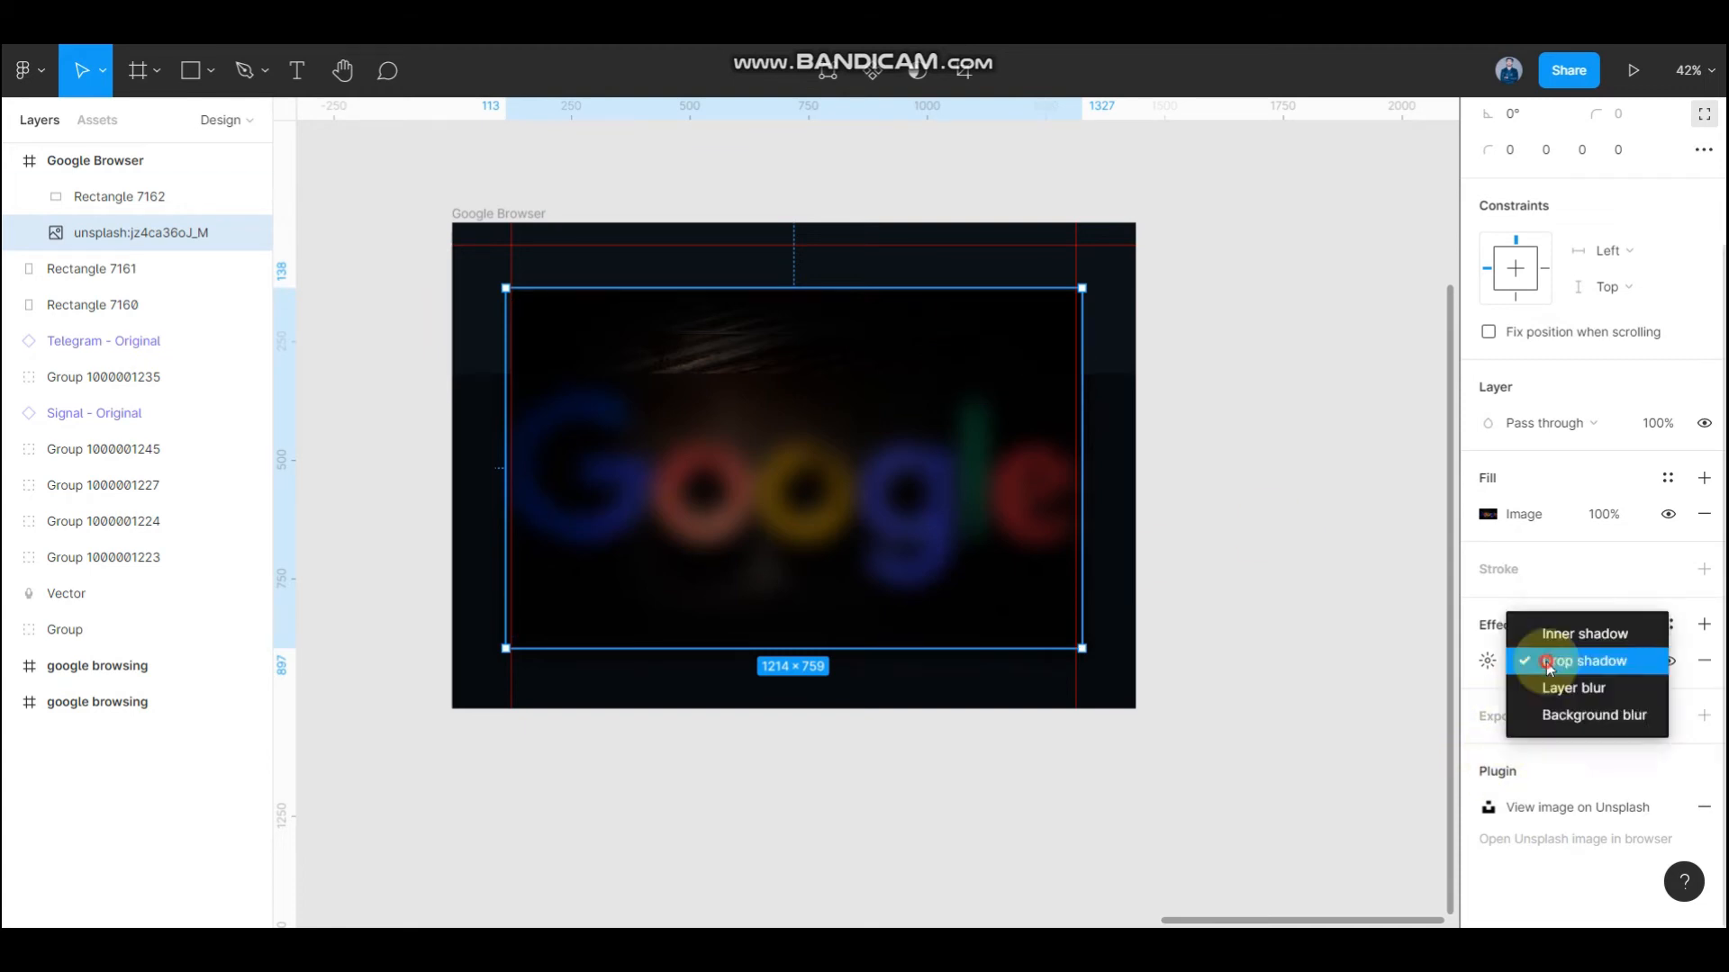
left_click(1554, 710)
left_click(1487, 661)
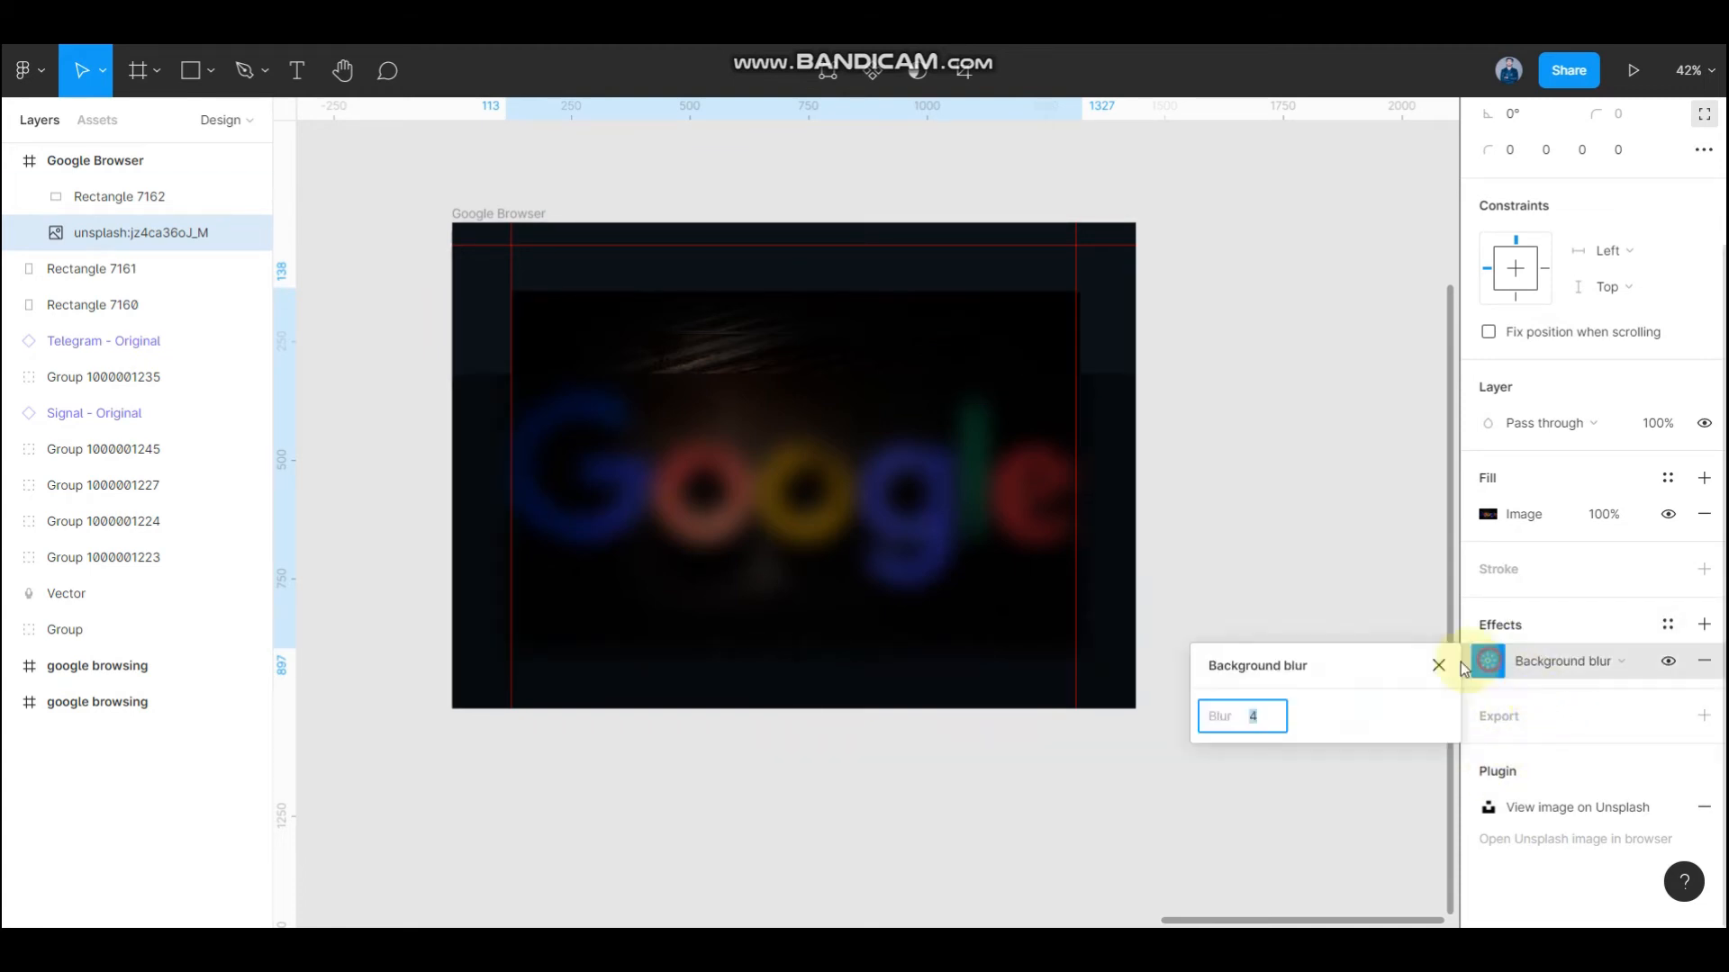
left_click(1261, 720)
type("24")
key("Return")
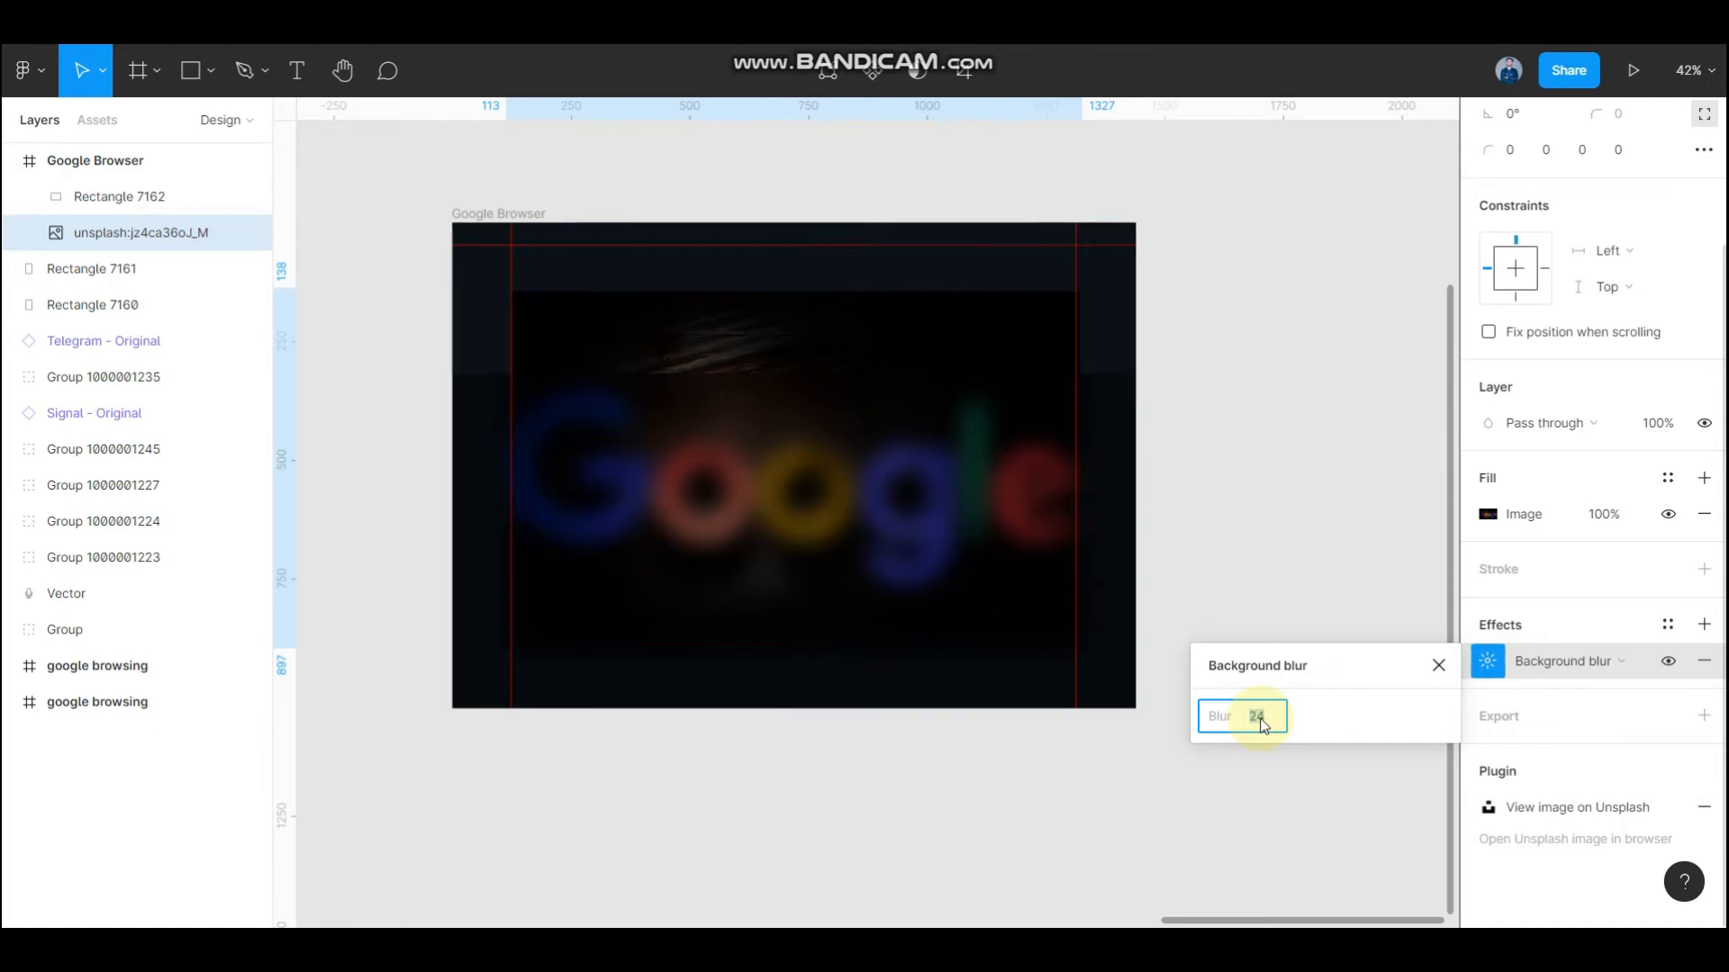
key("shift+Up")
key("Up")
key("Up")
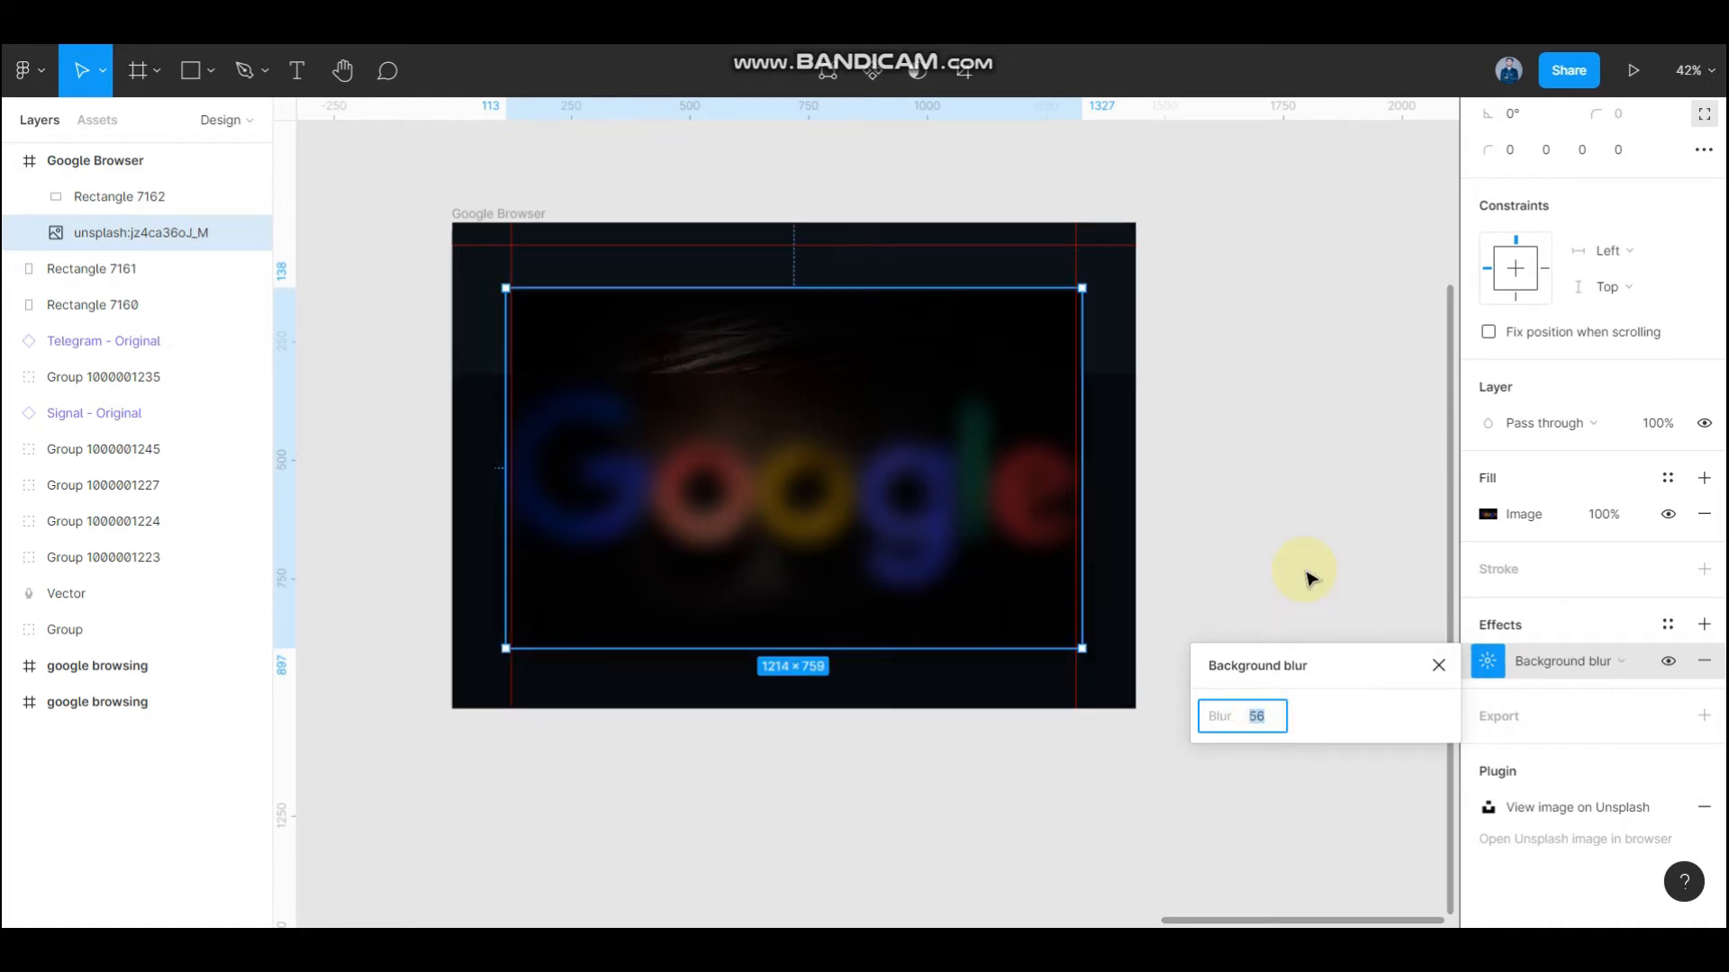
left_click(1306, 571)
- Move the overlay rectangle further down to uncover the Google lettering, and shift the photo up to Y 132
left_click(903, 344)
left_click_drag(887, 458, 903, 655)
left_click(900, 464)
left_click_drag(939, 427, 943, 424)
- Change the photo's effect from Background blur to Layer blur
scroll(1522, 641, "down", 3)
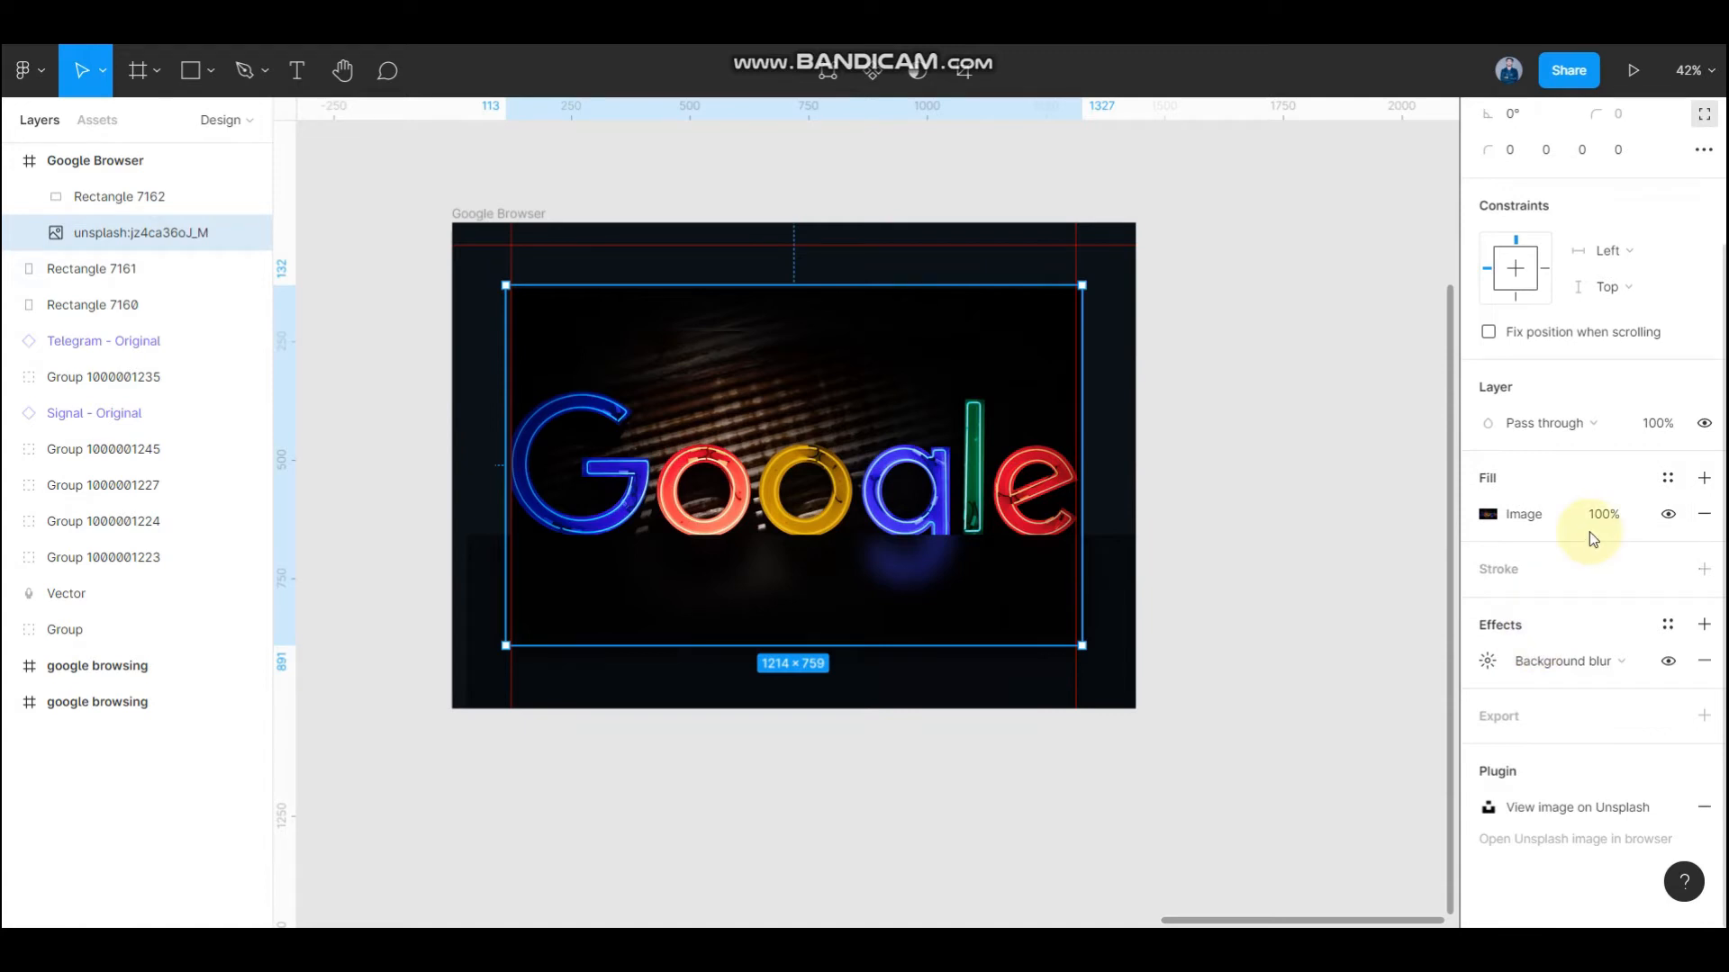
left_click(1524, 664)
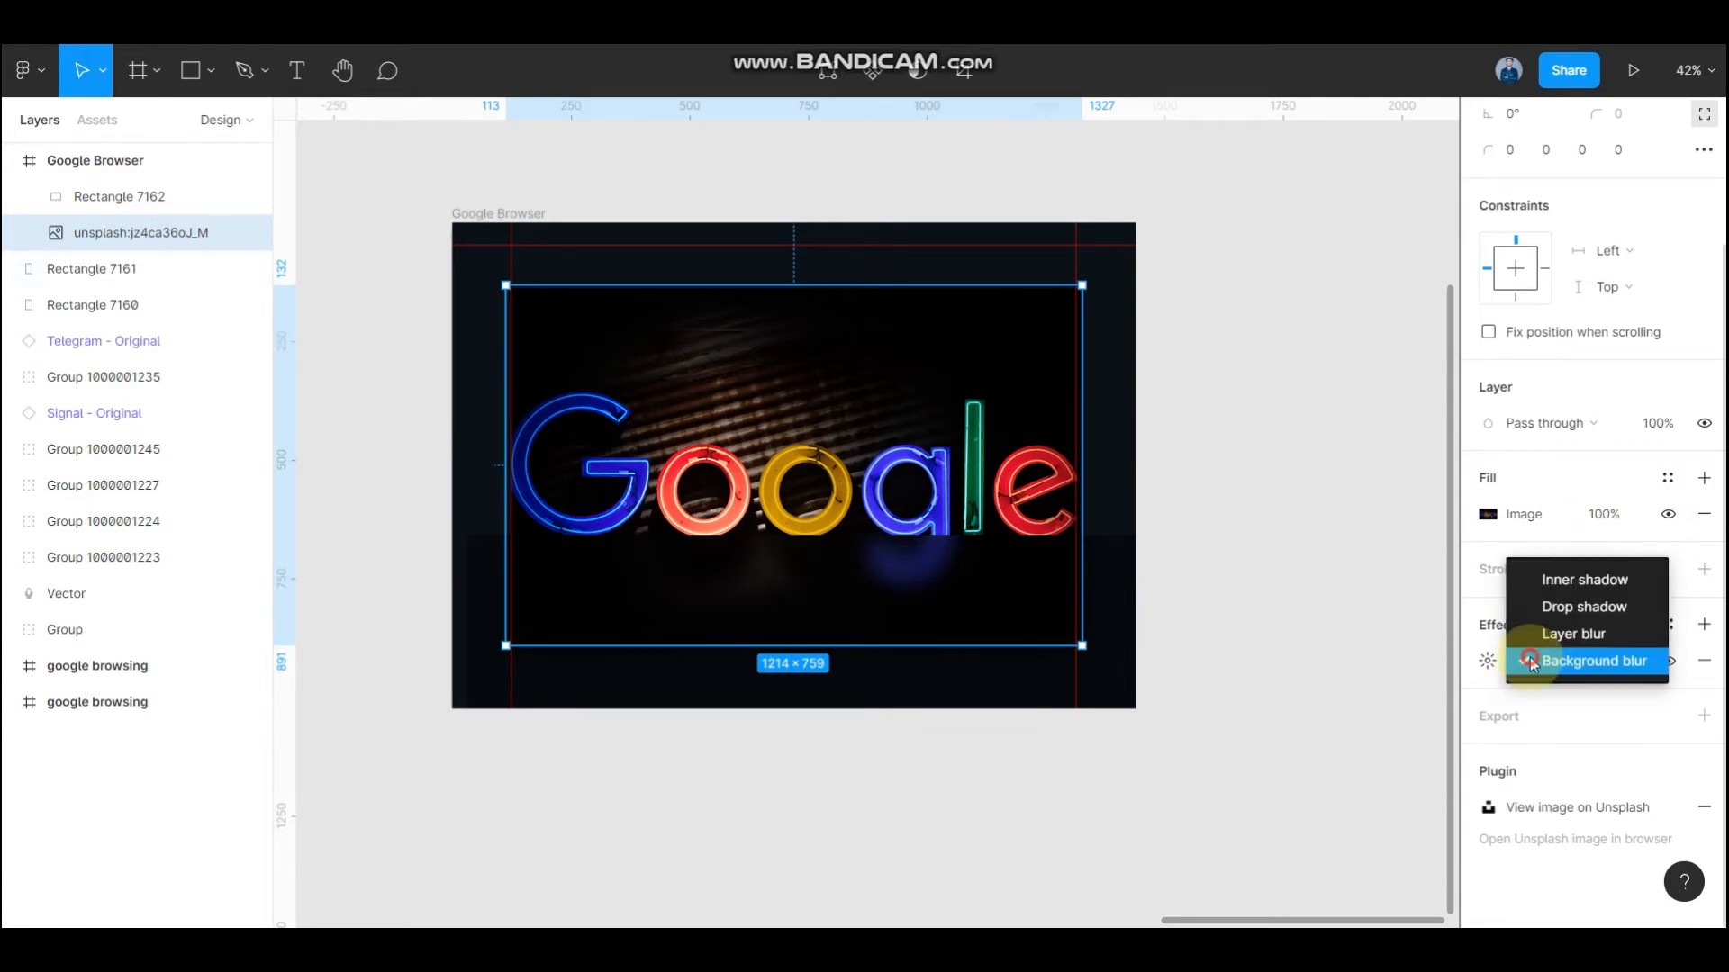
left_click(1548, 637)
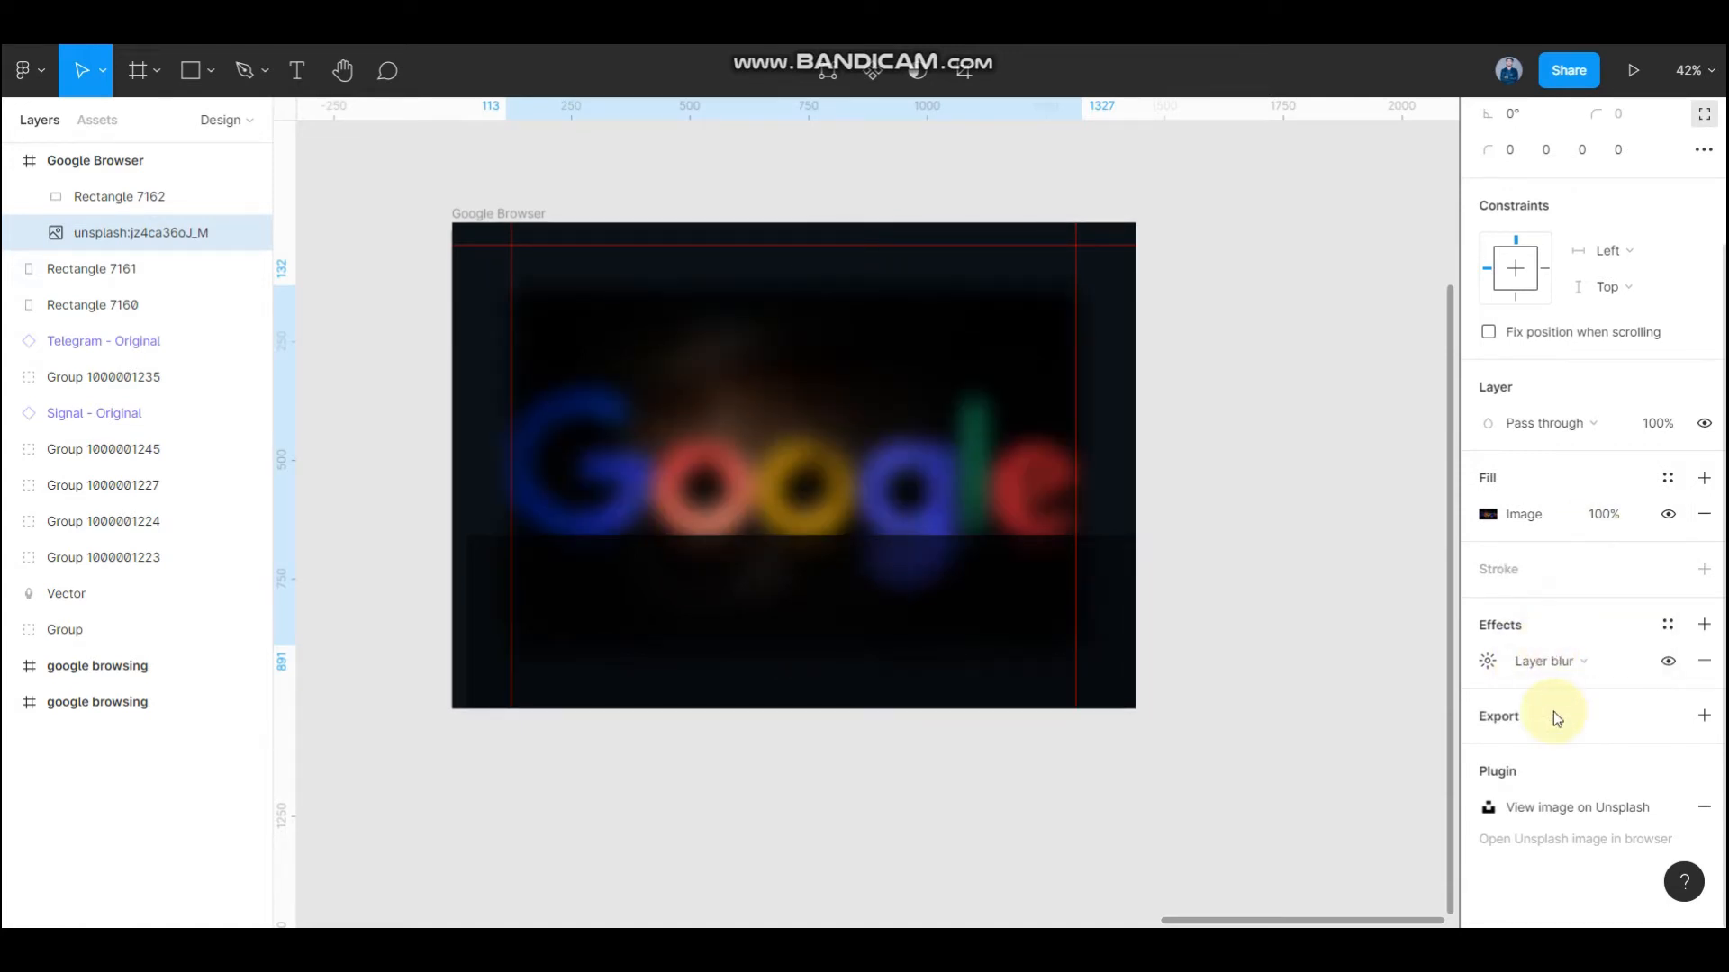
left_click(1547, 665)
left_click(1552, 666)
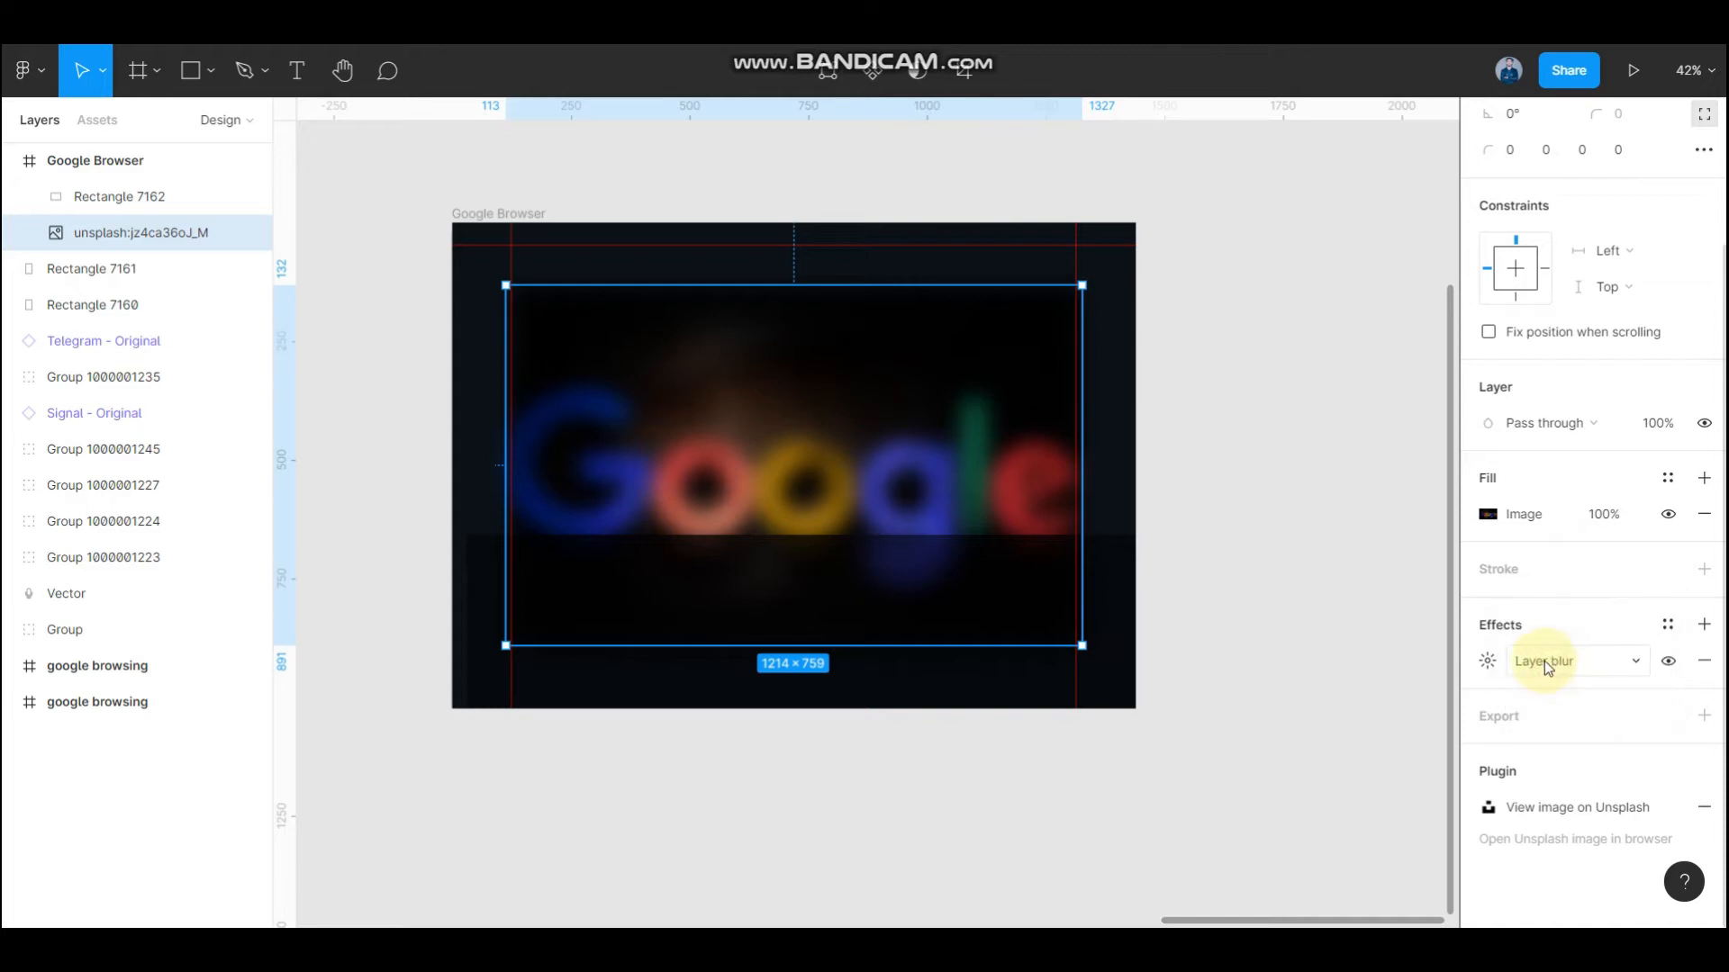
- Move the overlay rectangle back up so it covers the whole frame at X 0, Y 0
left_click(1347, 630)
left_click_drag(954, 586, 932, 270)
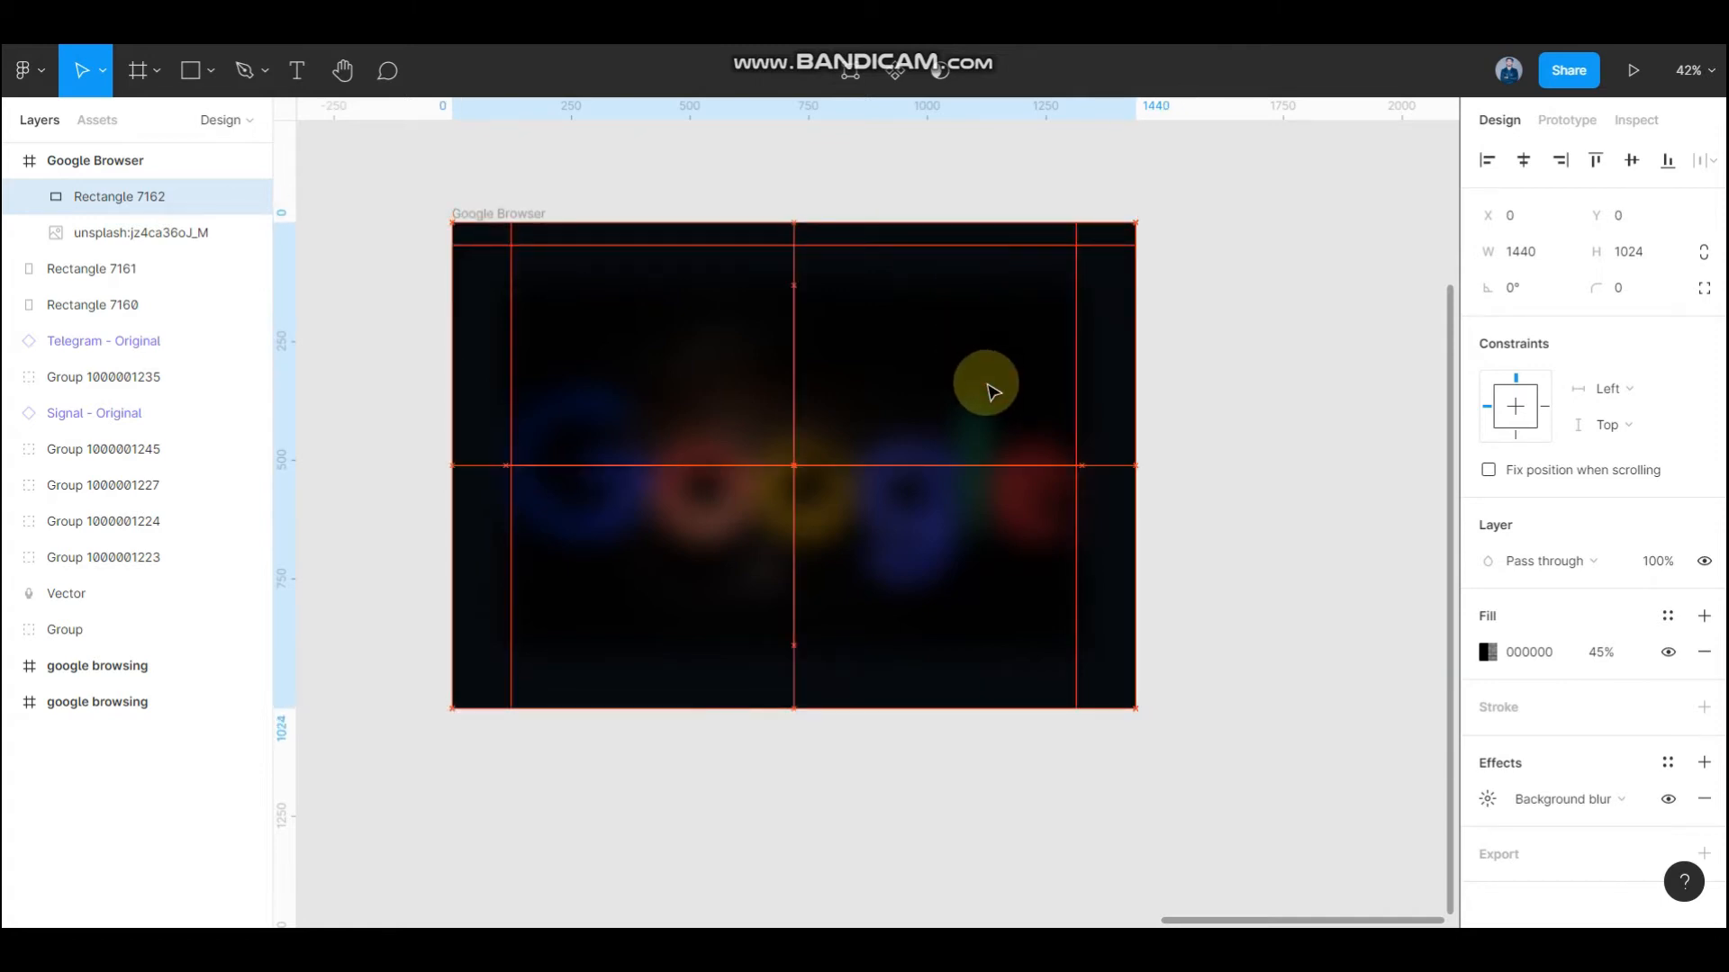
left_click(1320, 374)
- Lower the overlay rectangle's black fill opacity to 6%, trying 10% and 0% on the way
scroll(1044, 426, "down", 1)
scroll(1043, 426, "up", 1)
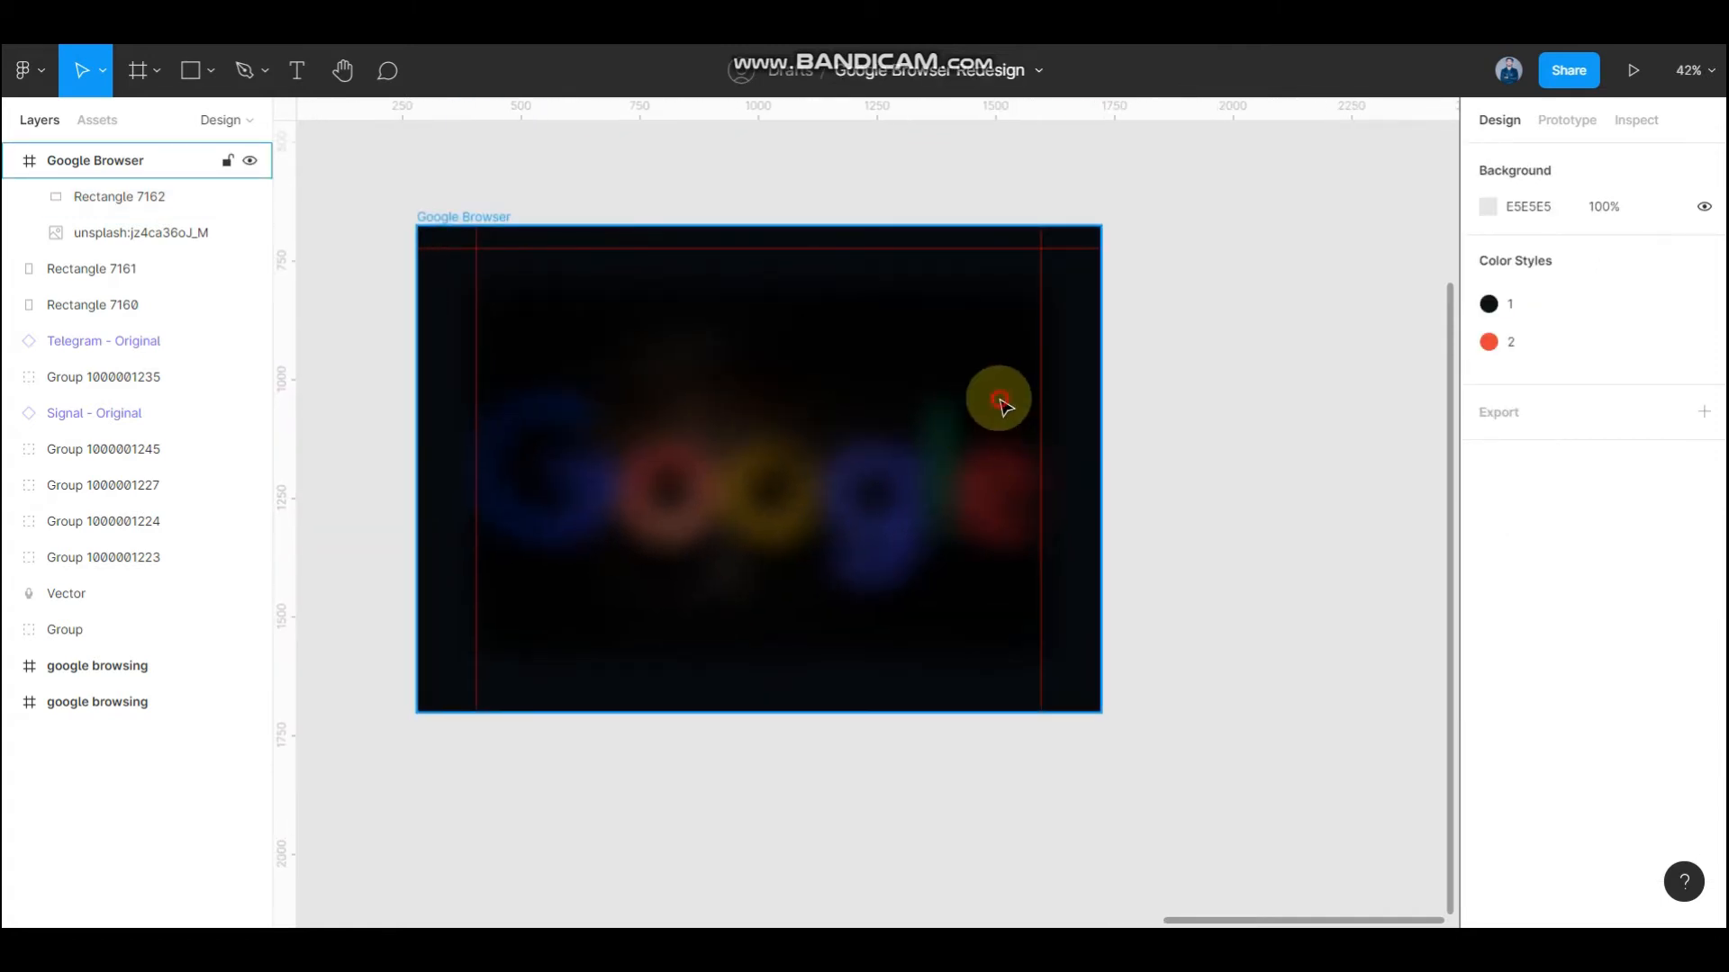
left_click(972, 441)
left_click(927, 416)
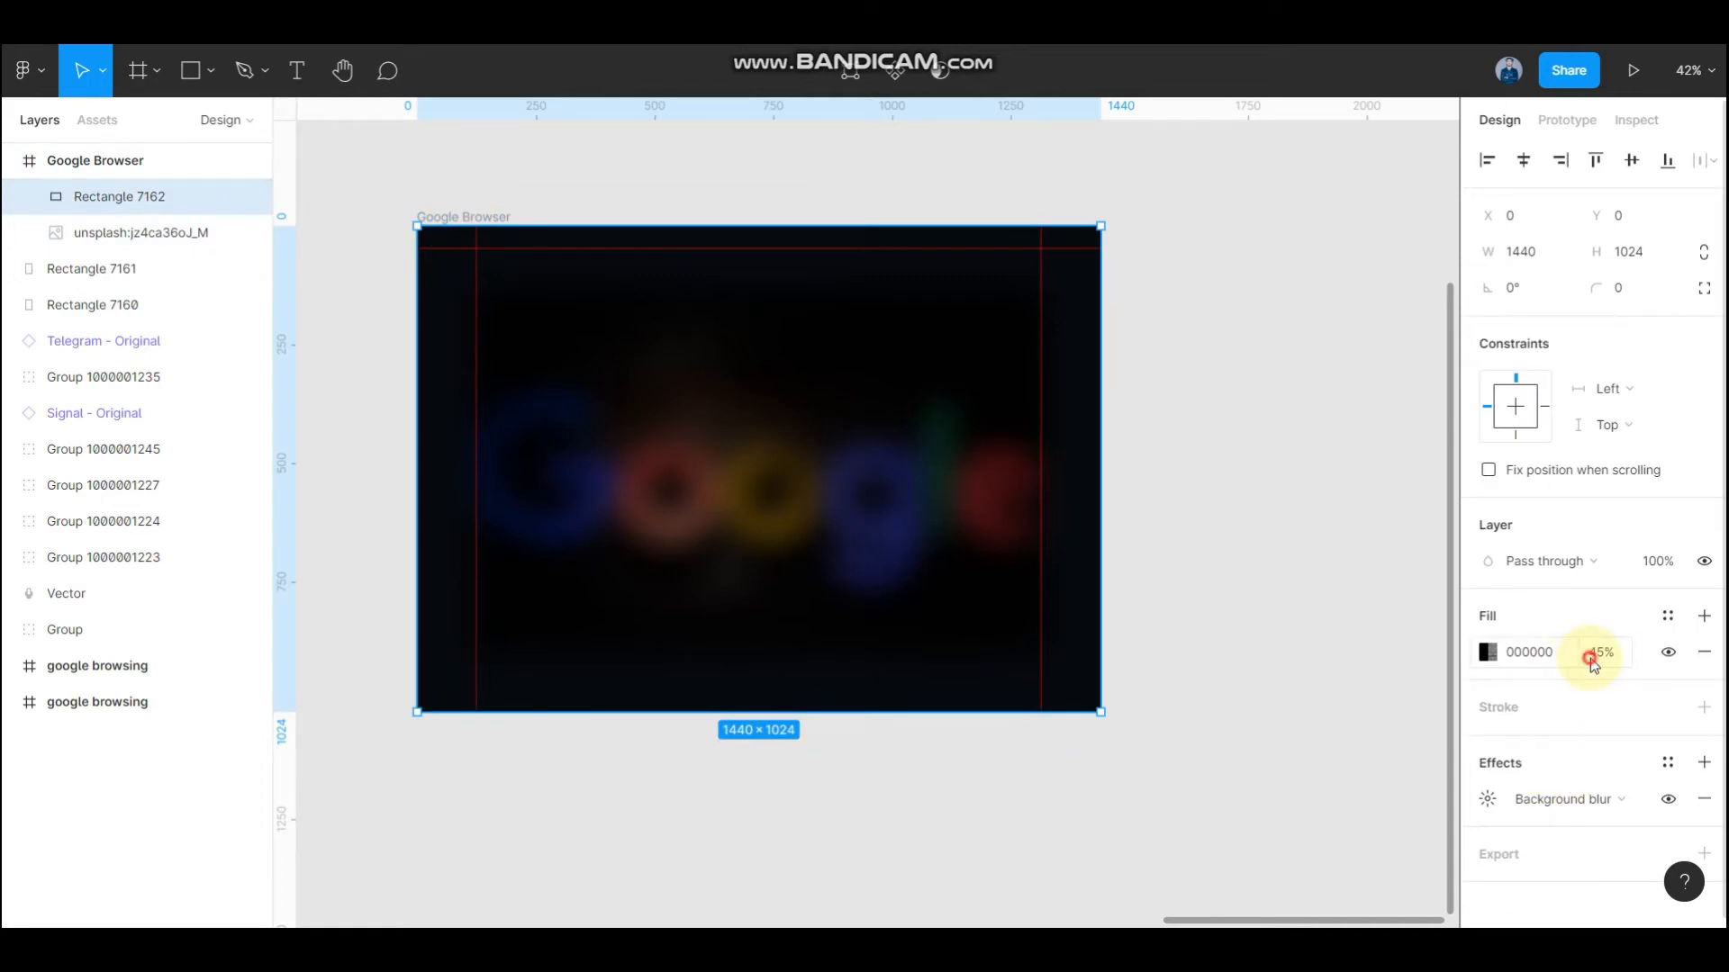
type("10")
key("Return")
type("0")
key("Return")
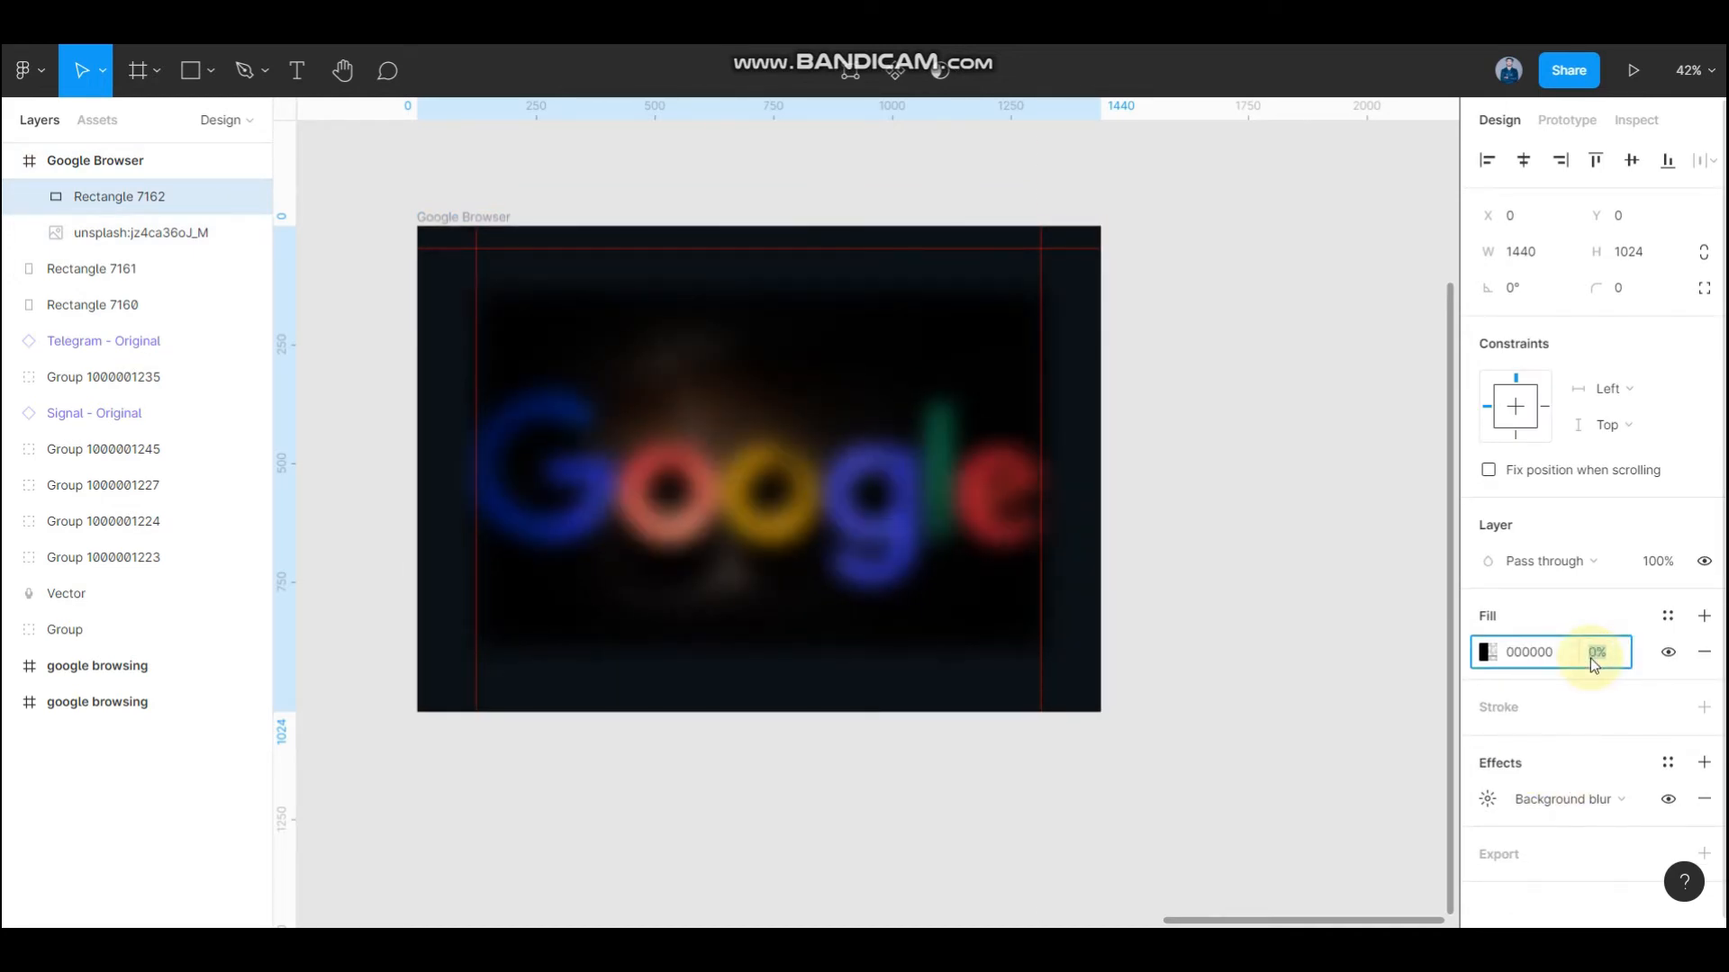
type("10")
key("Return")
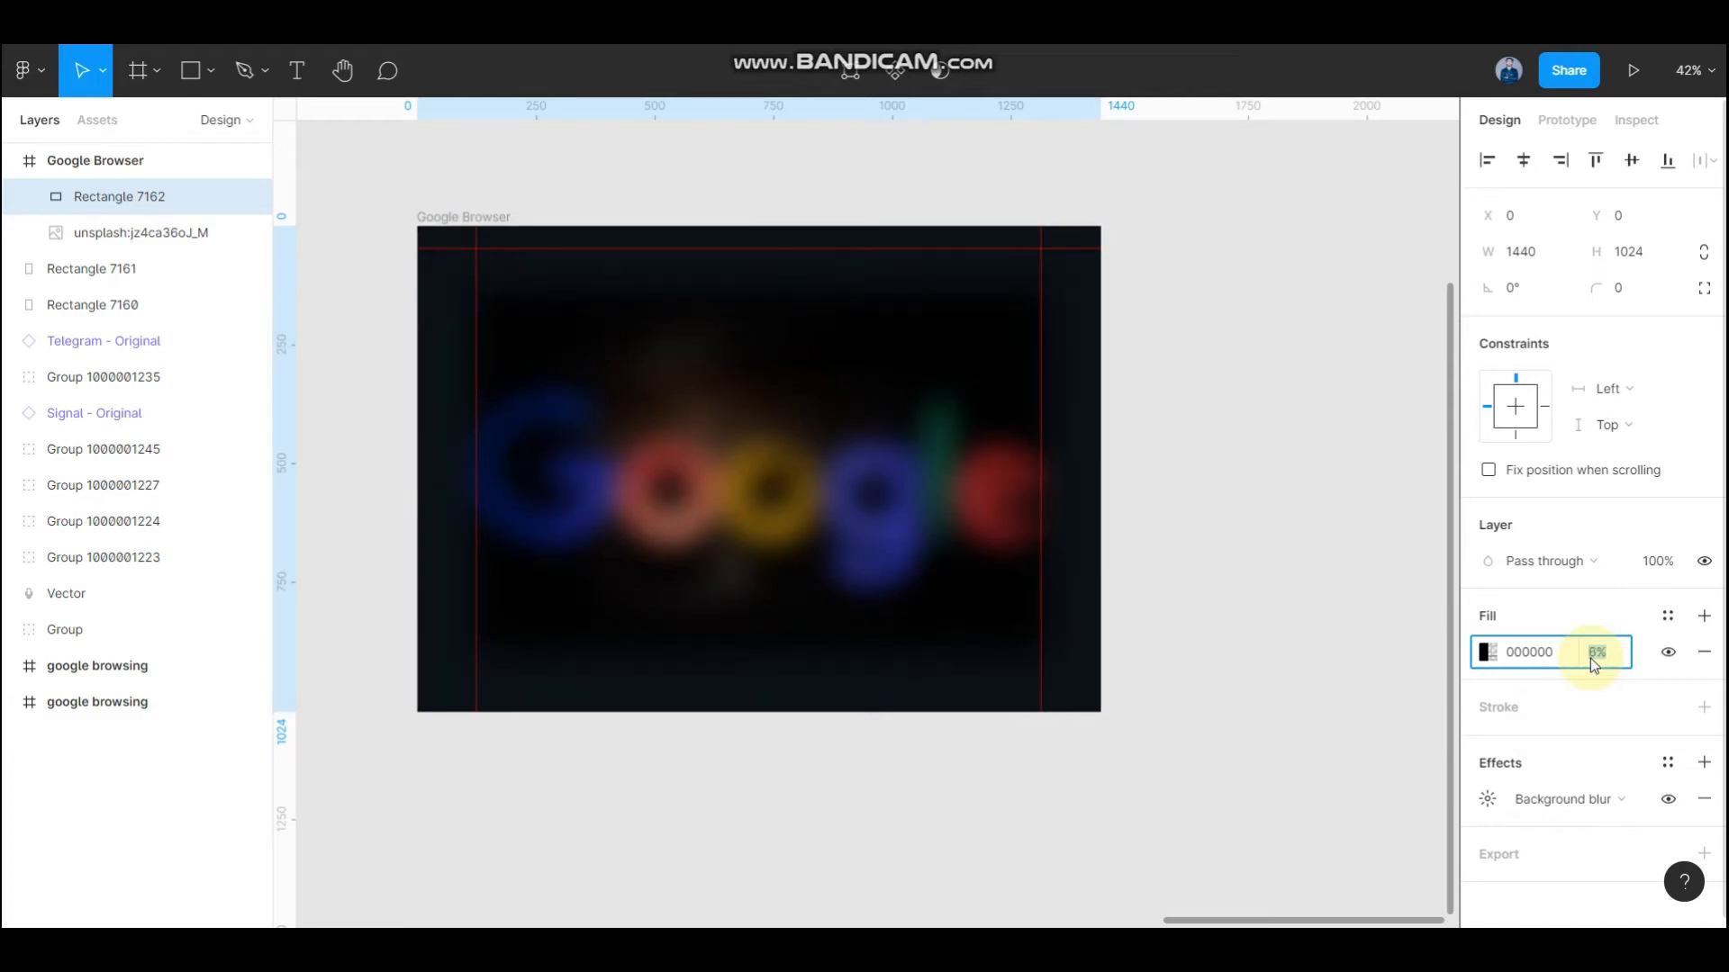
left_click(1296, 586)
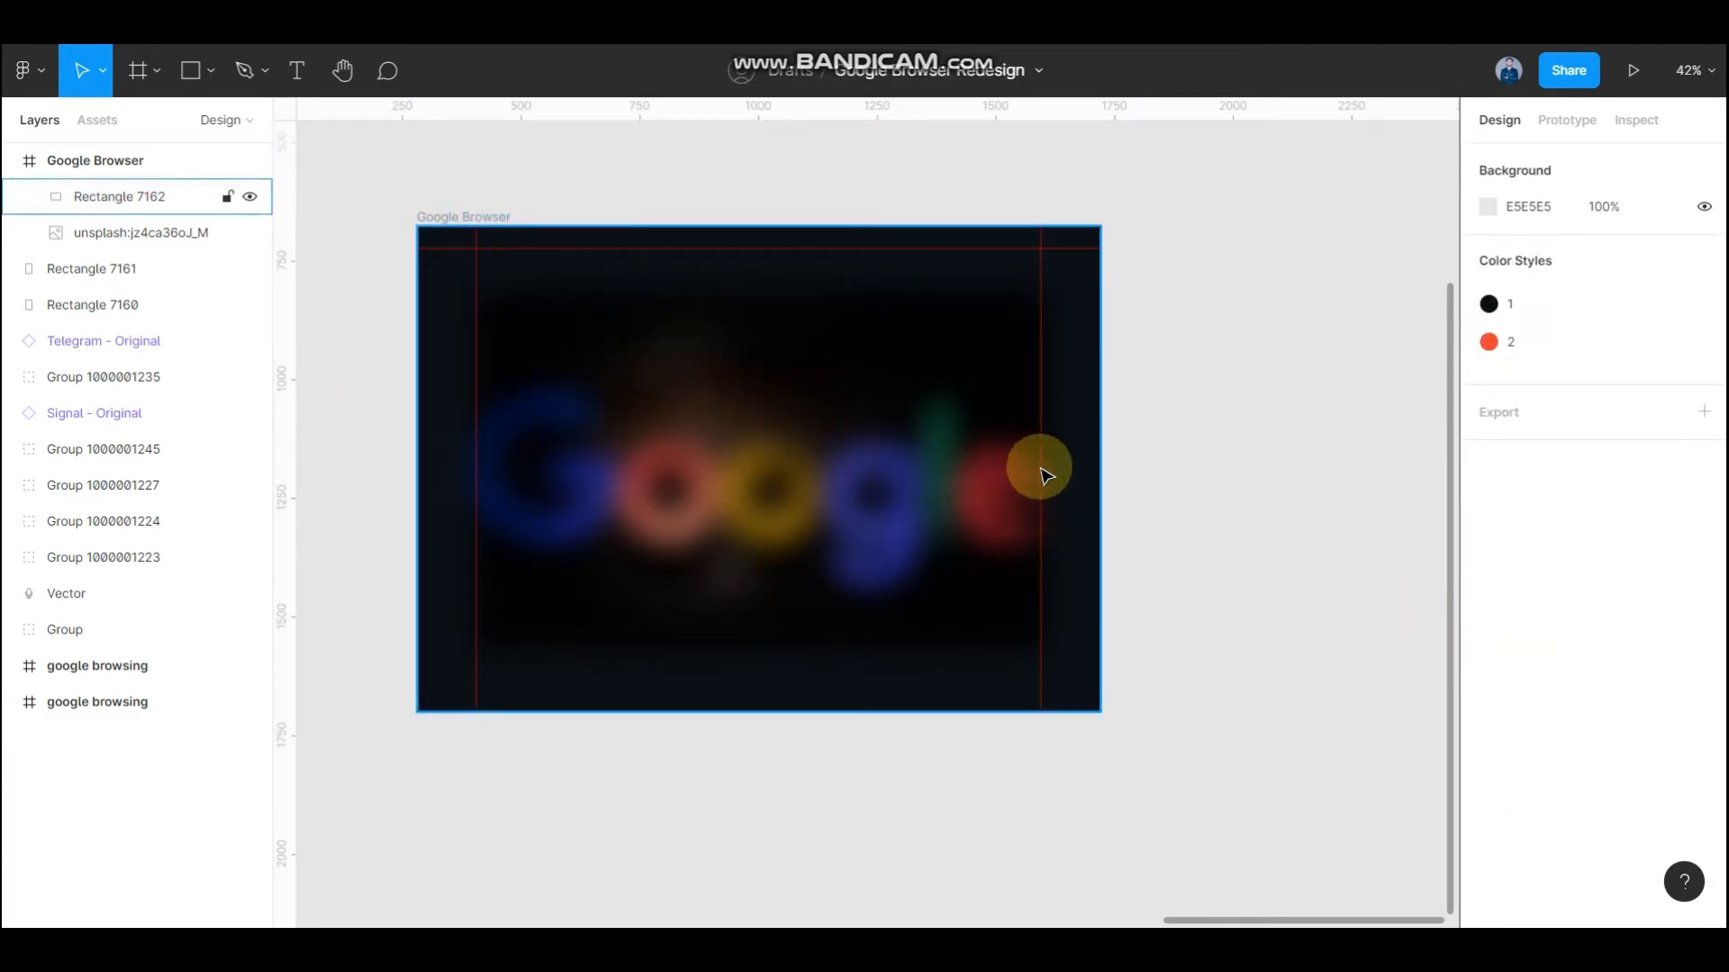
- Draw a circle about 49 × 49 px inside the frame's upper-right guide corner at X 1266, Y 48
scroll(1045, 475, "down", 3)
scroll(1119, 598, "up", 4)
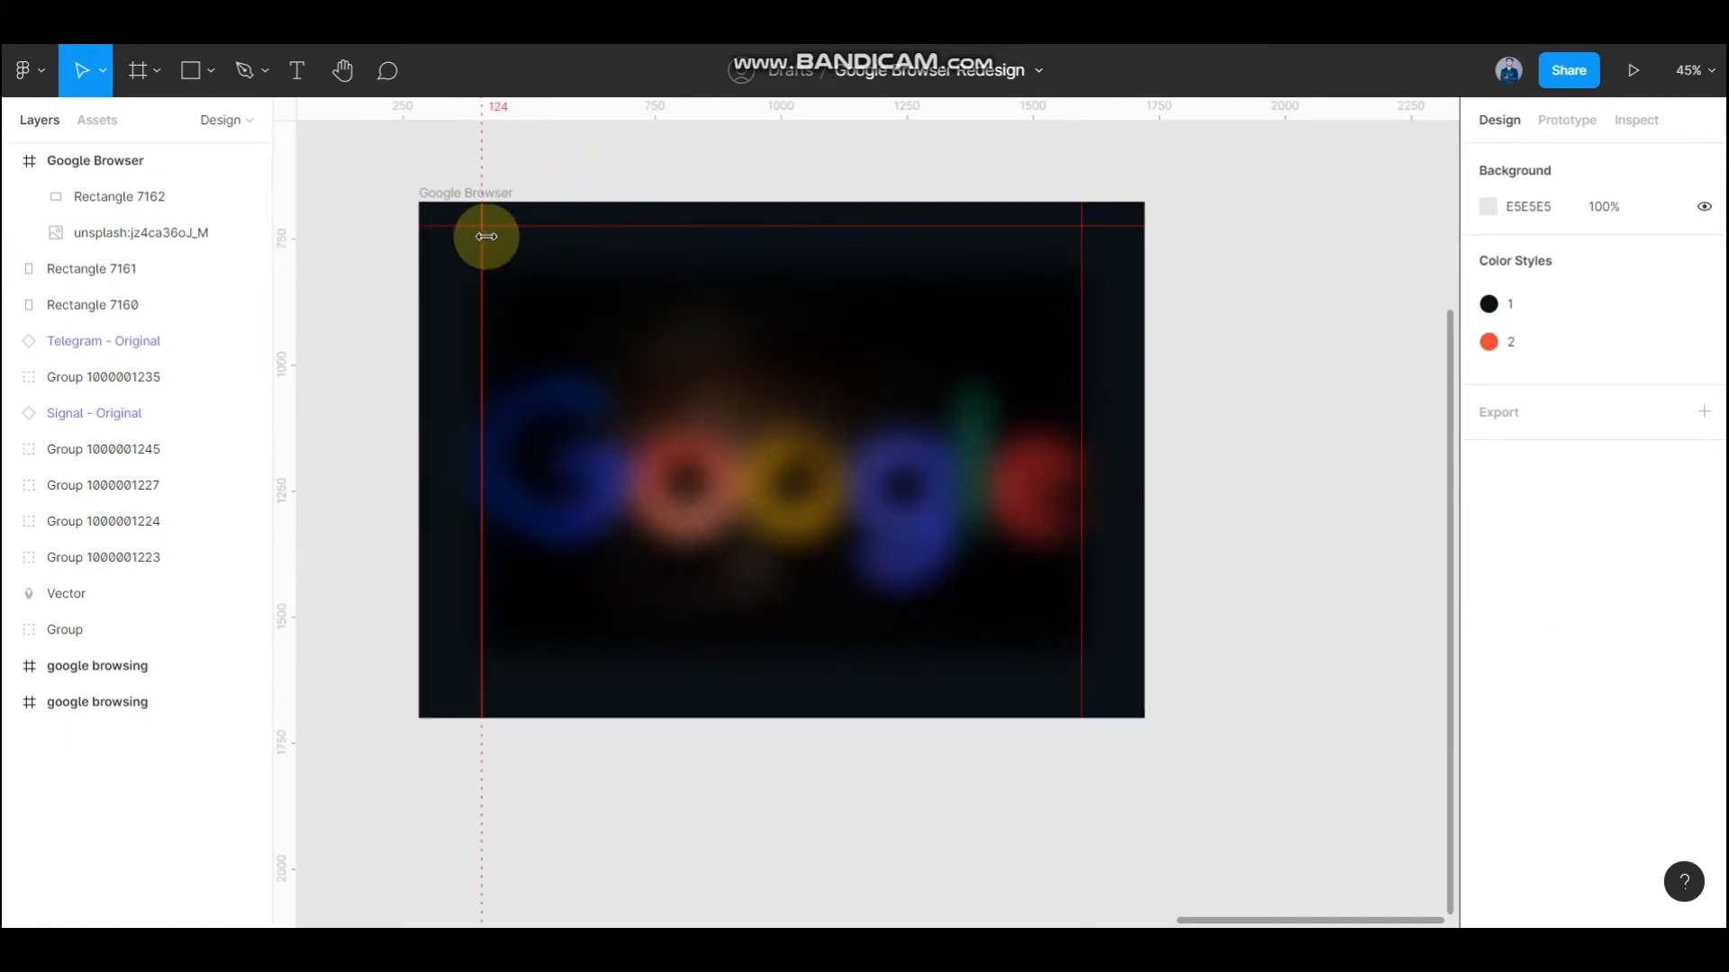
scroll(486, 236, "up", 3)
scroll(721, 297, "down", 3)
scroll(1197, 292, "up", 1)
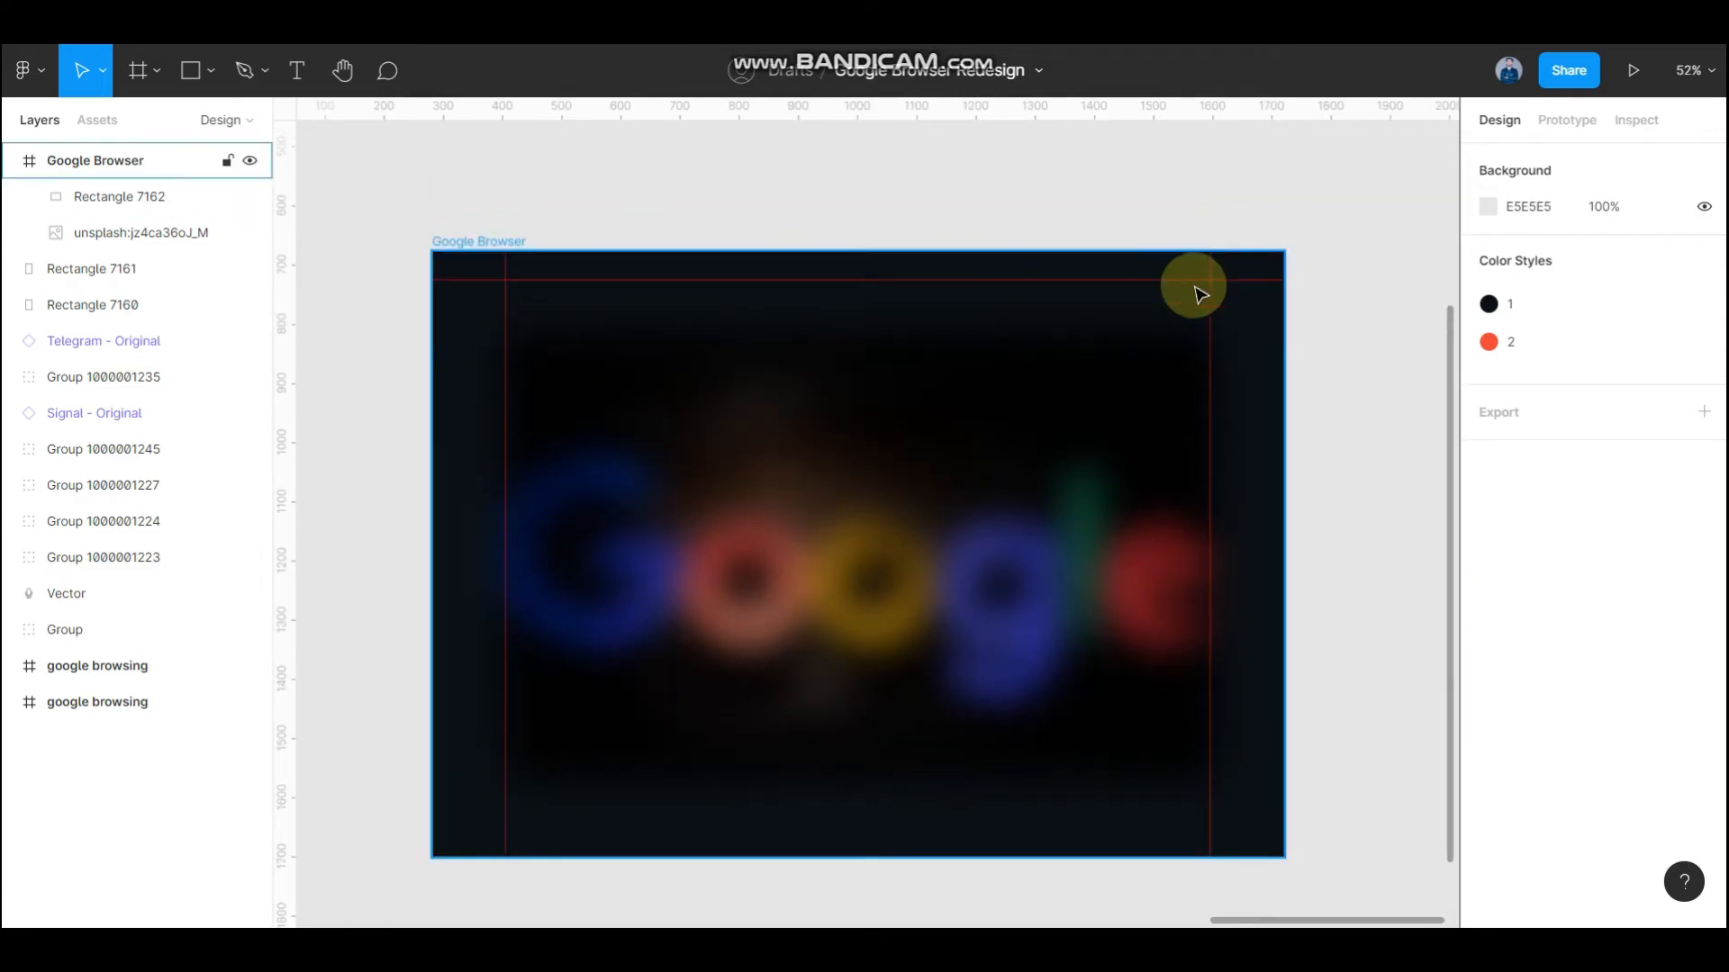
scroll(1198, 292, "up", 3)
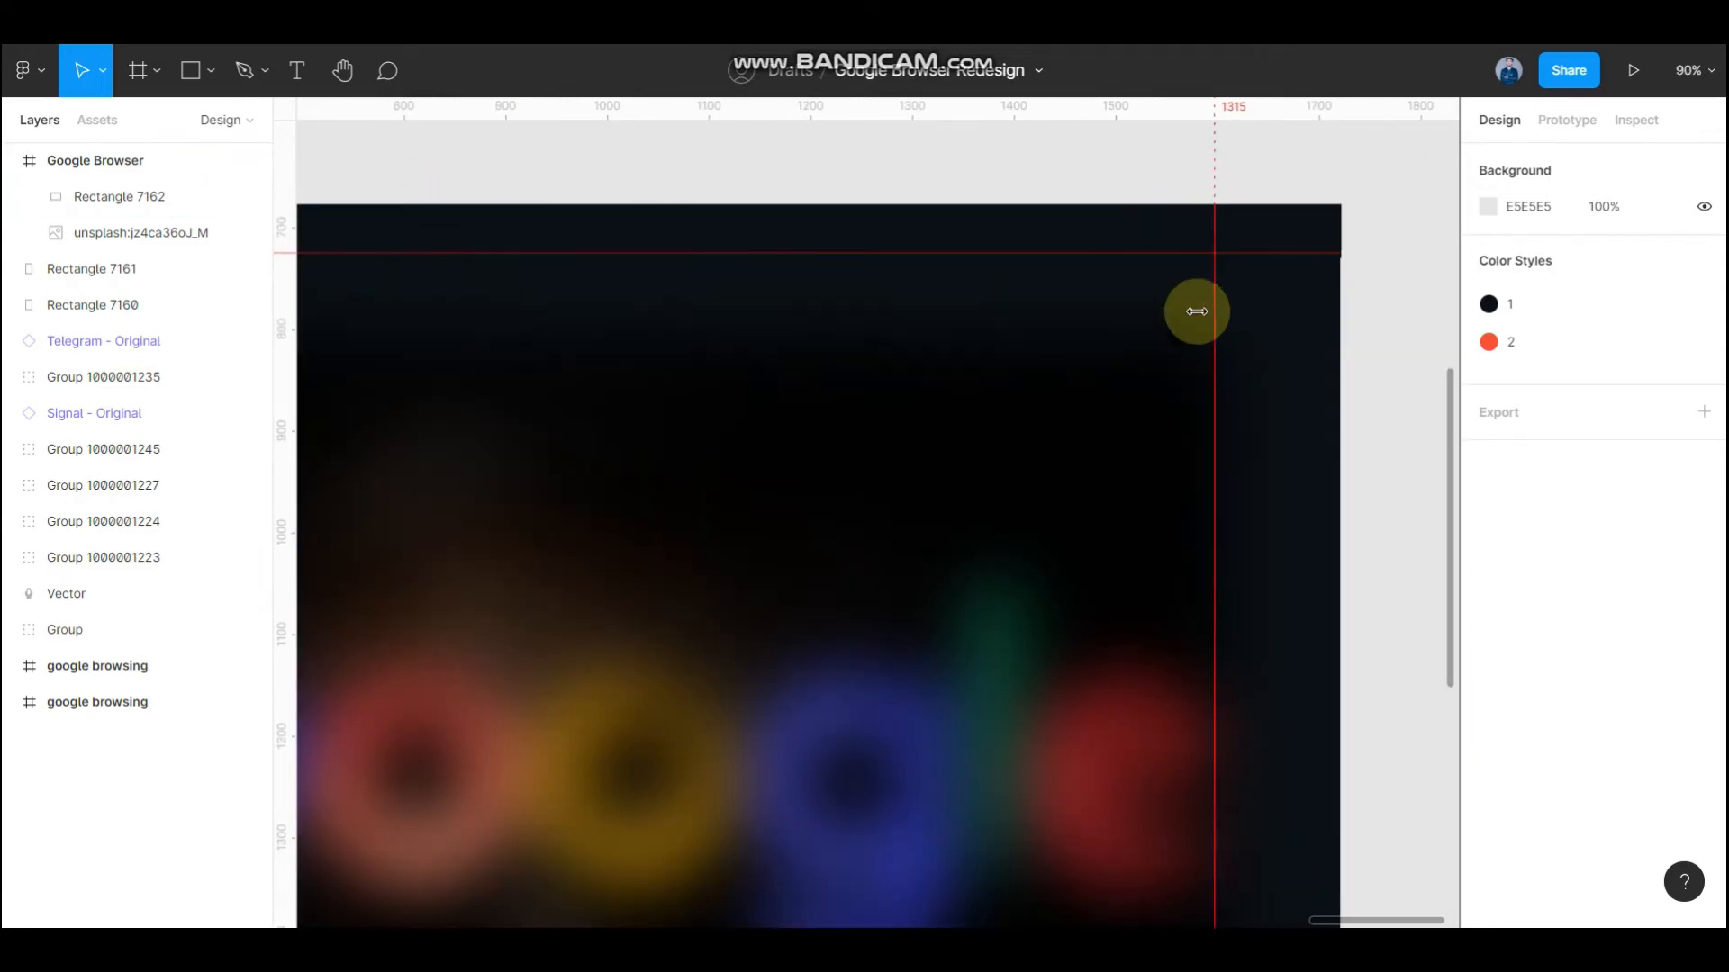
left_click(208, 78)
left_click(208, 121)
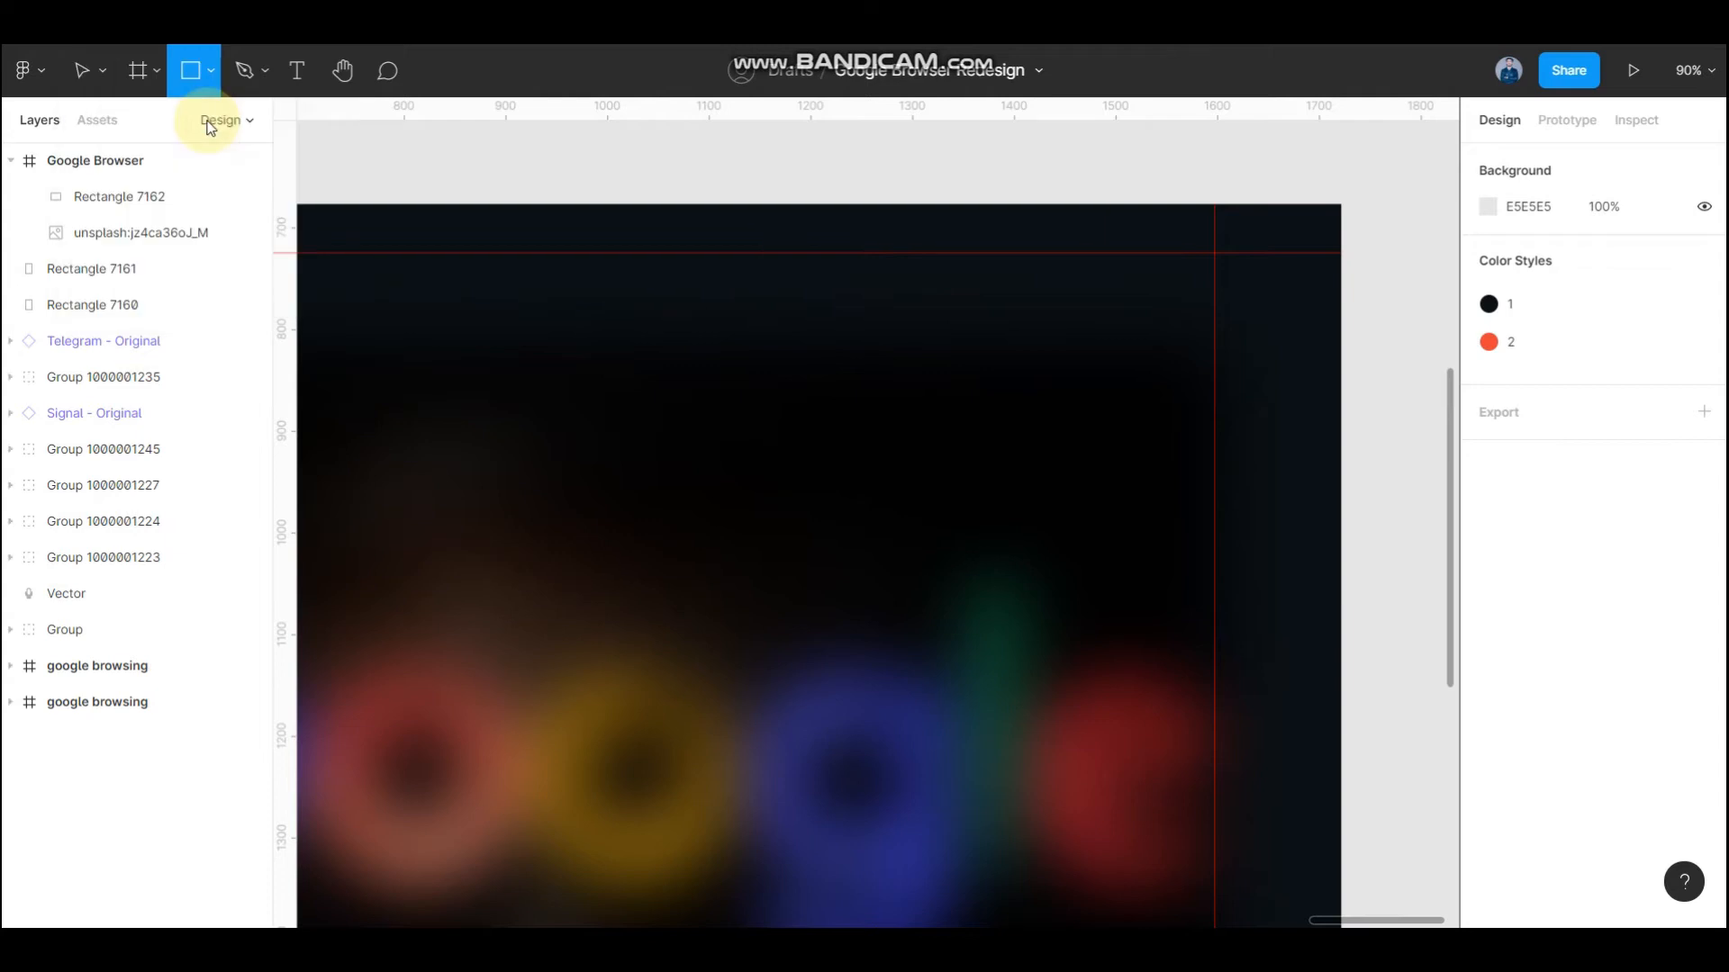
left_click(211, 84)
left_click(181, 204)
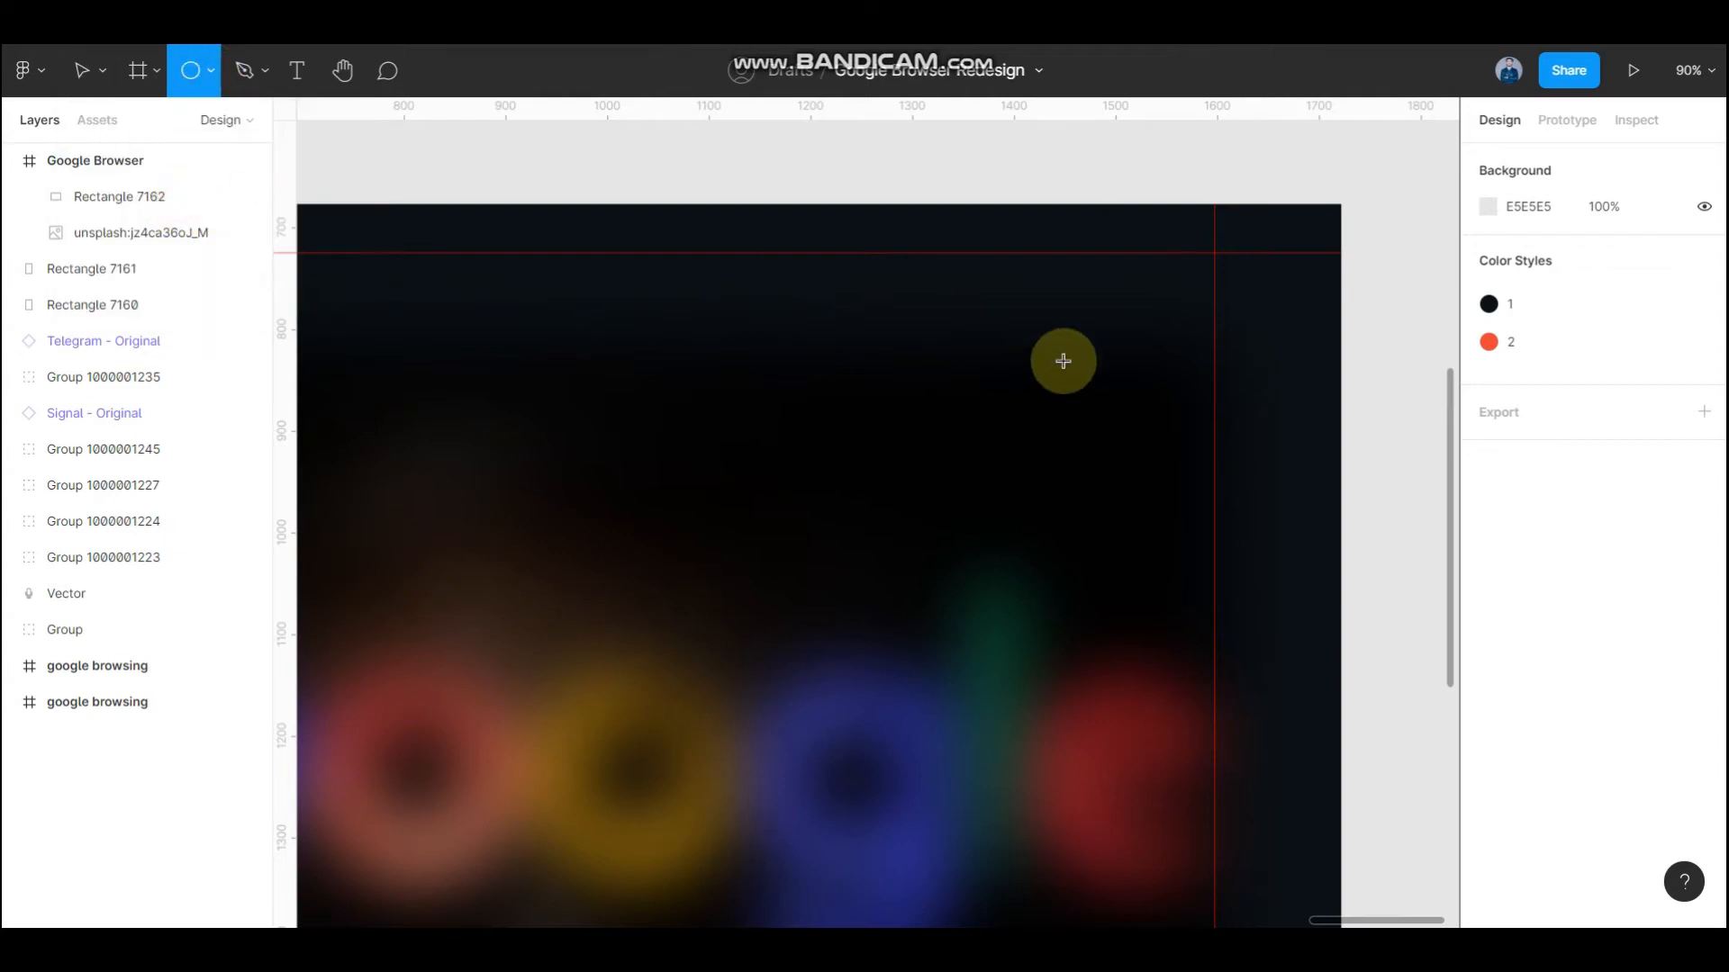
mouse_move(1110, 277)
left_mouse_down()
mouse_move(1159, 325)
mouse_move(1190, 261)
left_mouse_up()
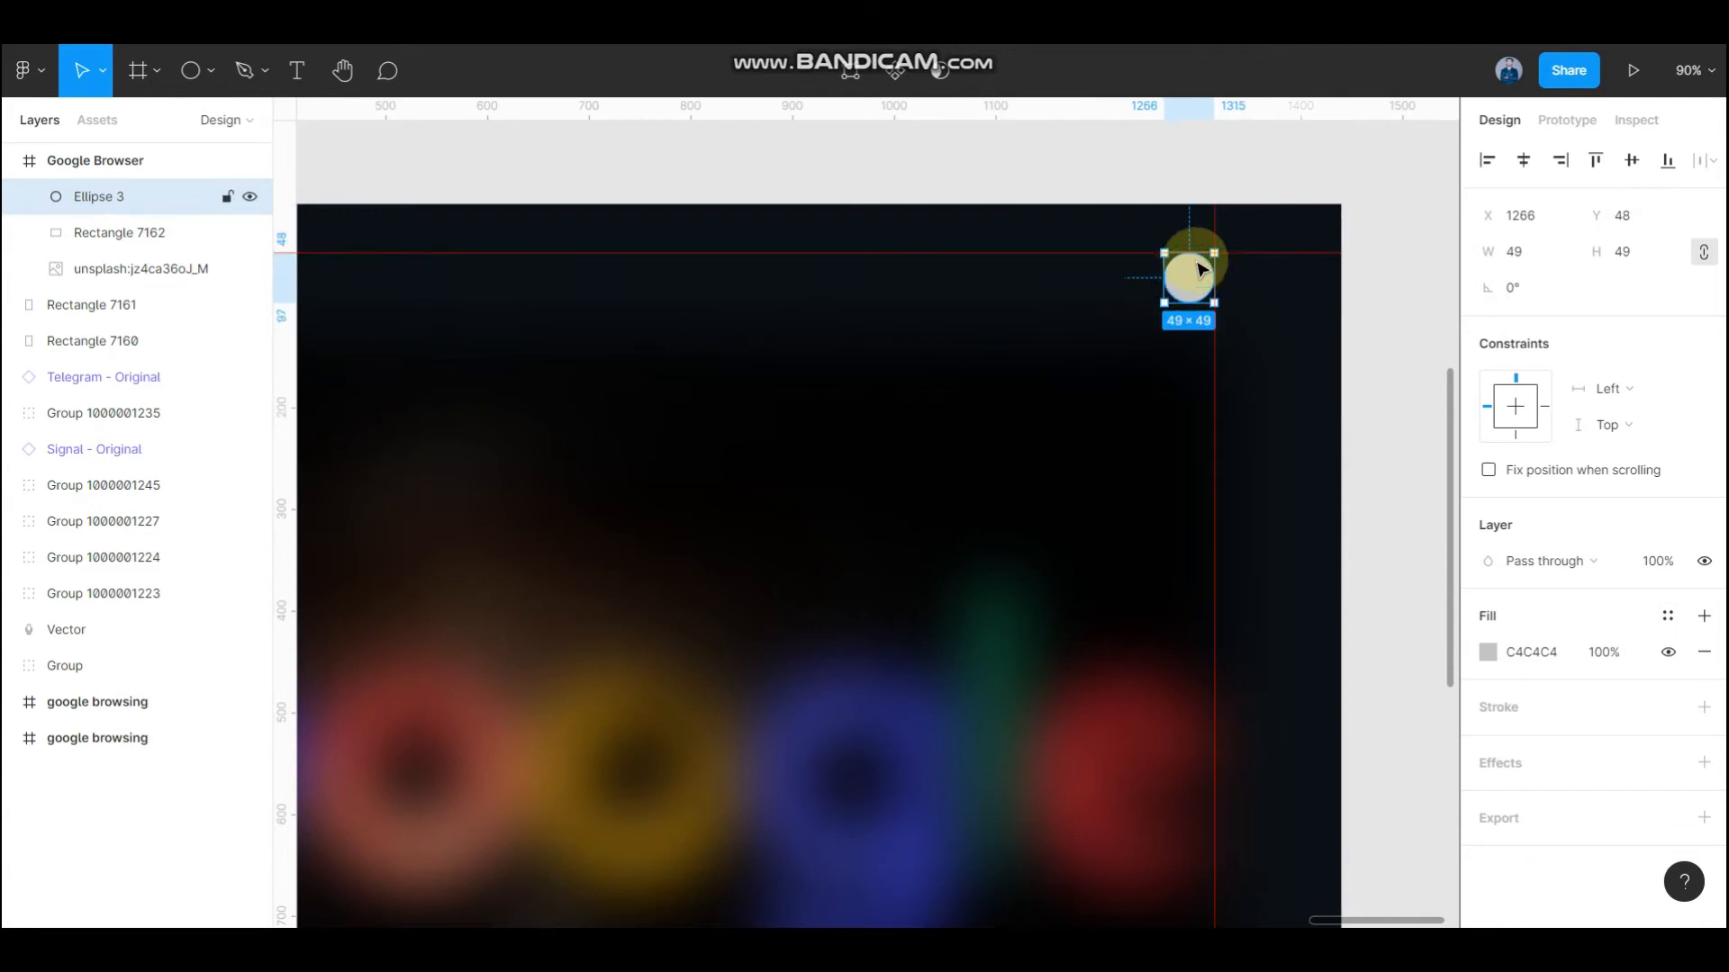
- Place the portrait image file into the circle as its image fill
scroll(1202, 254, "up", 3)
scroll(1202, 254, "up", 3)
scroll(1216, 297, "down", 4)
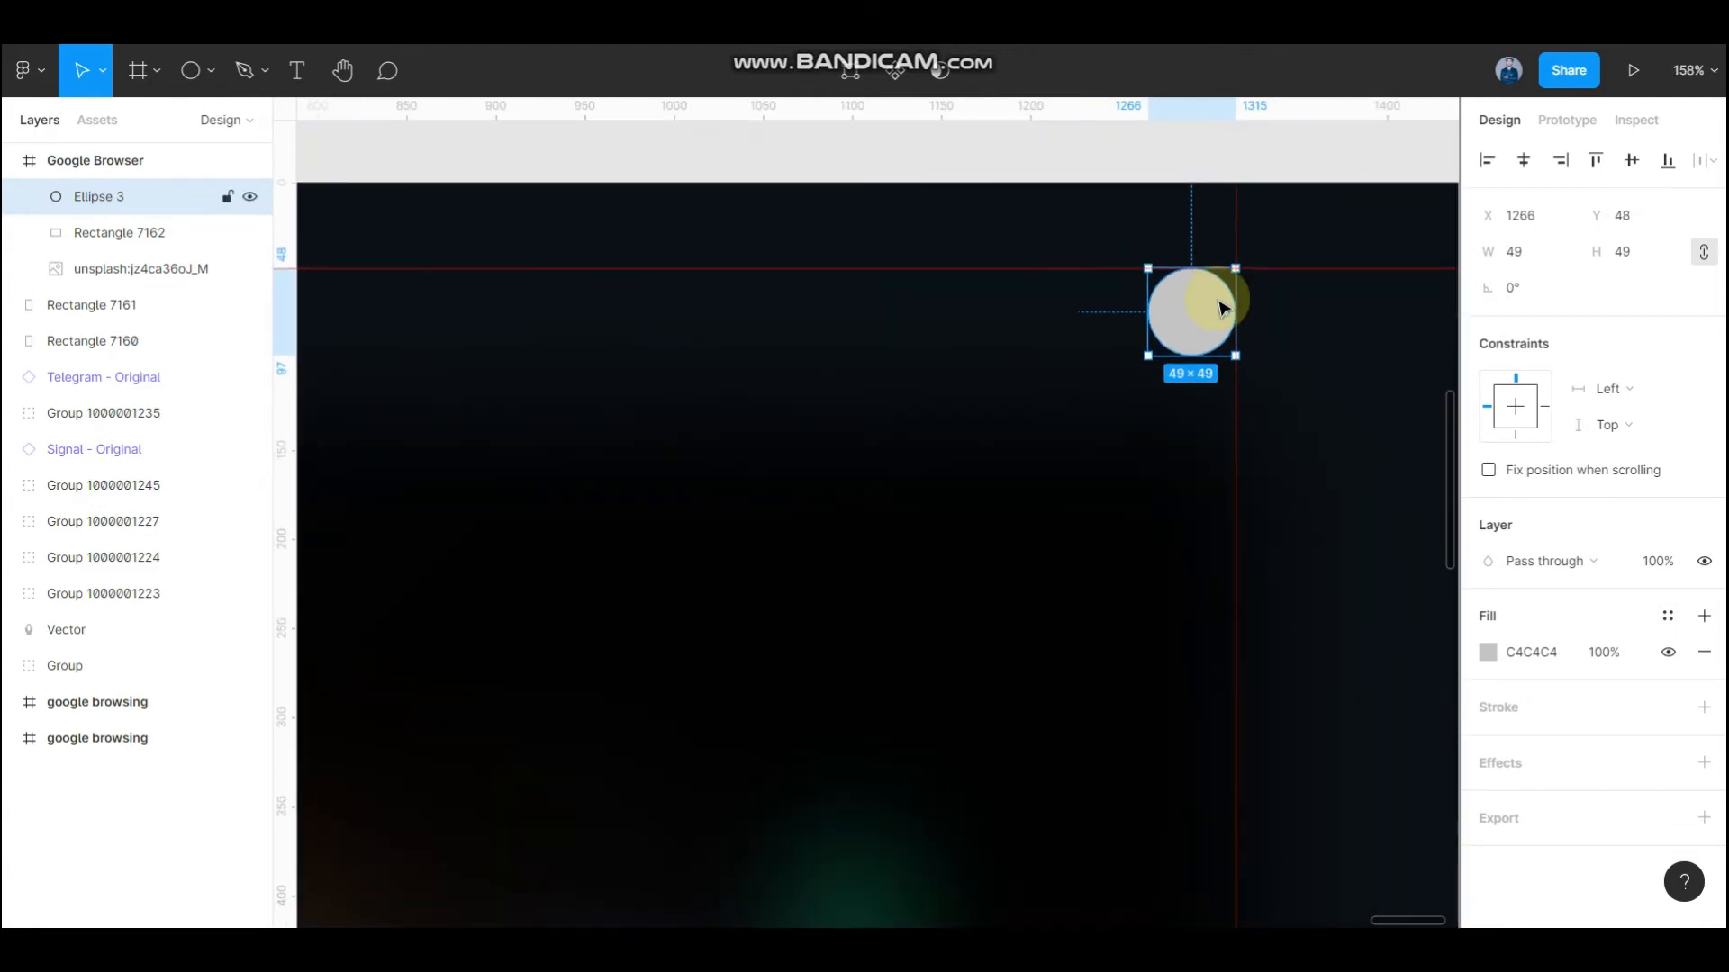
scroll(1216, 310, "down", 3)
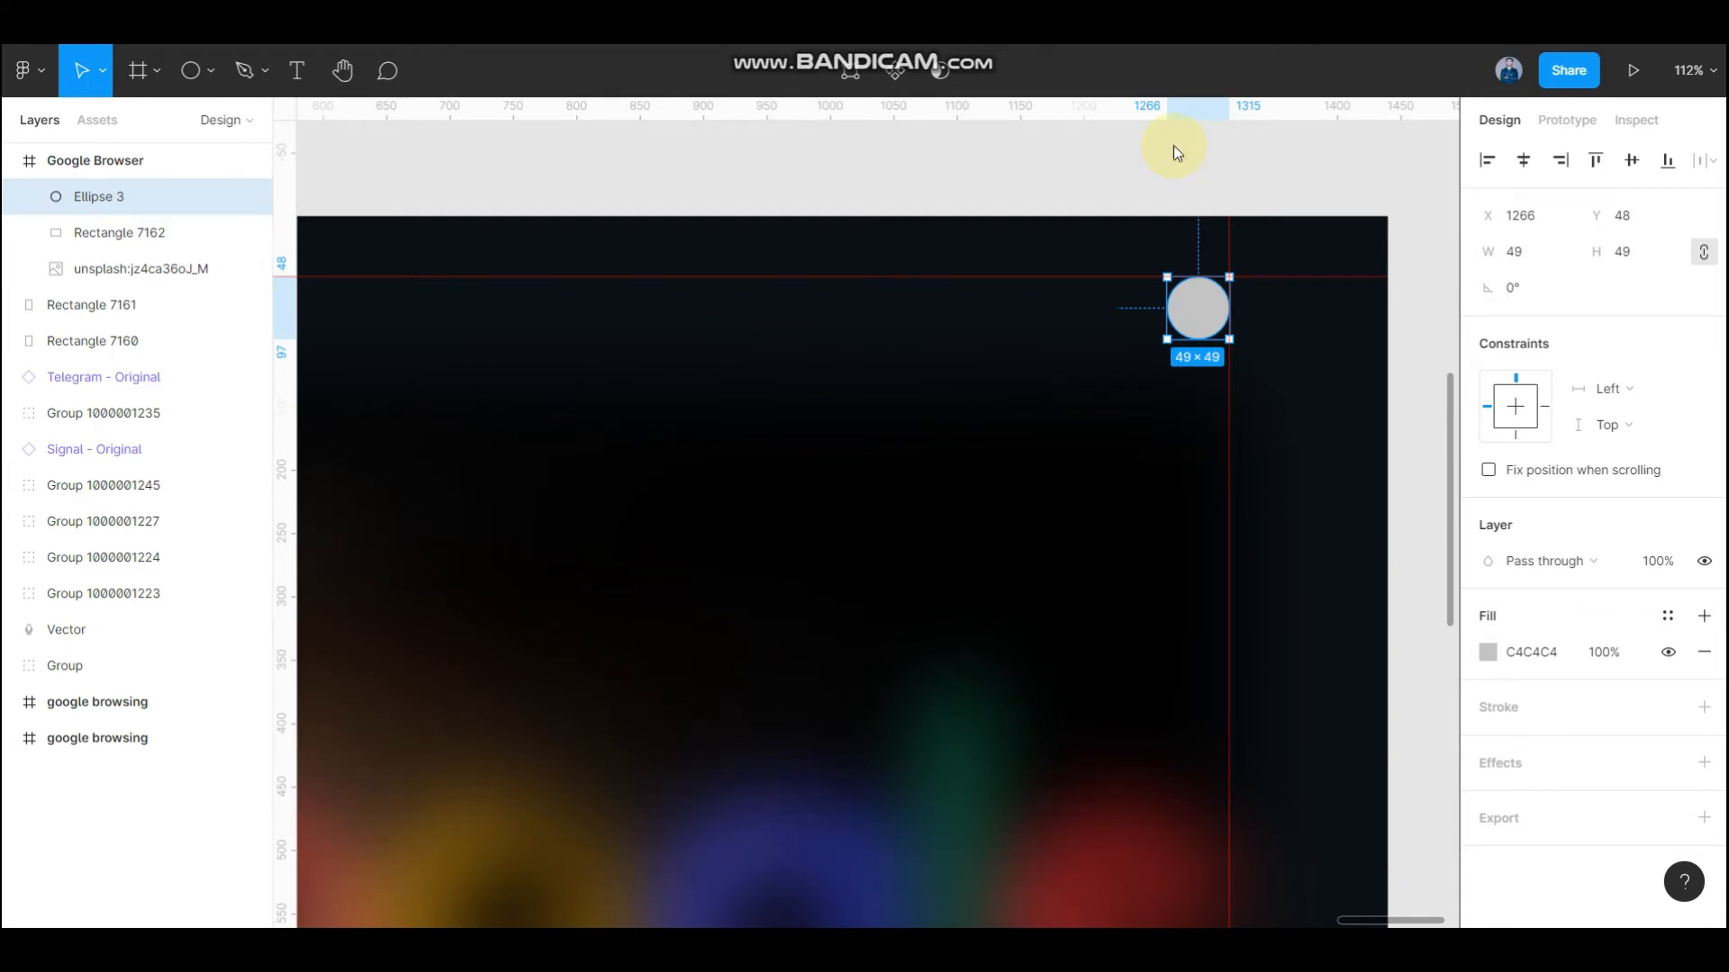
key("ctrl+shift+k")
double_click(559, 333)
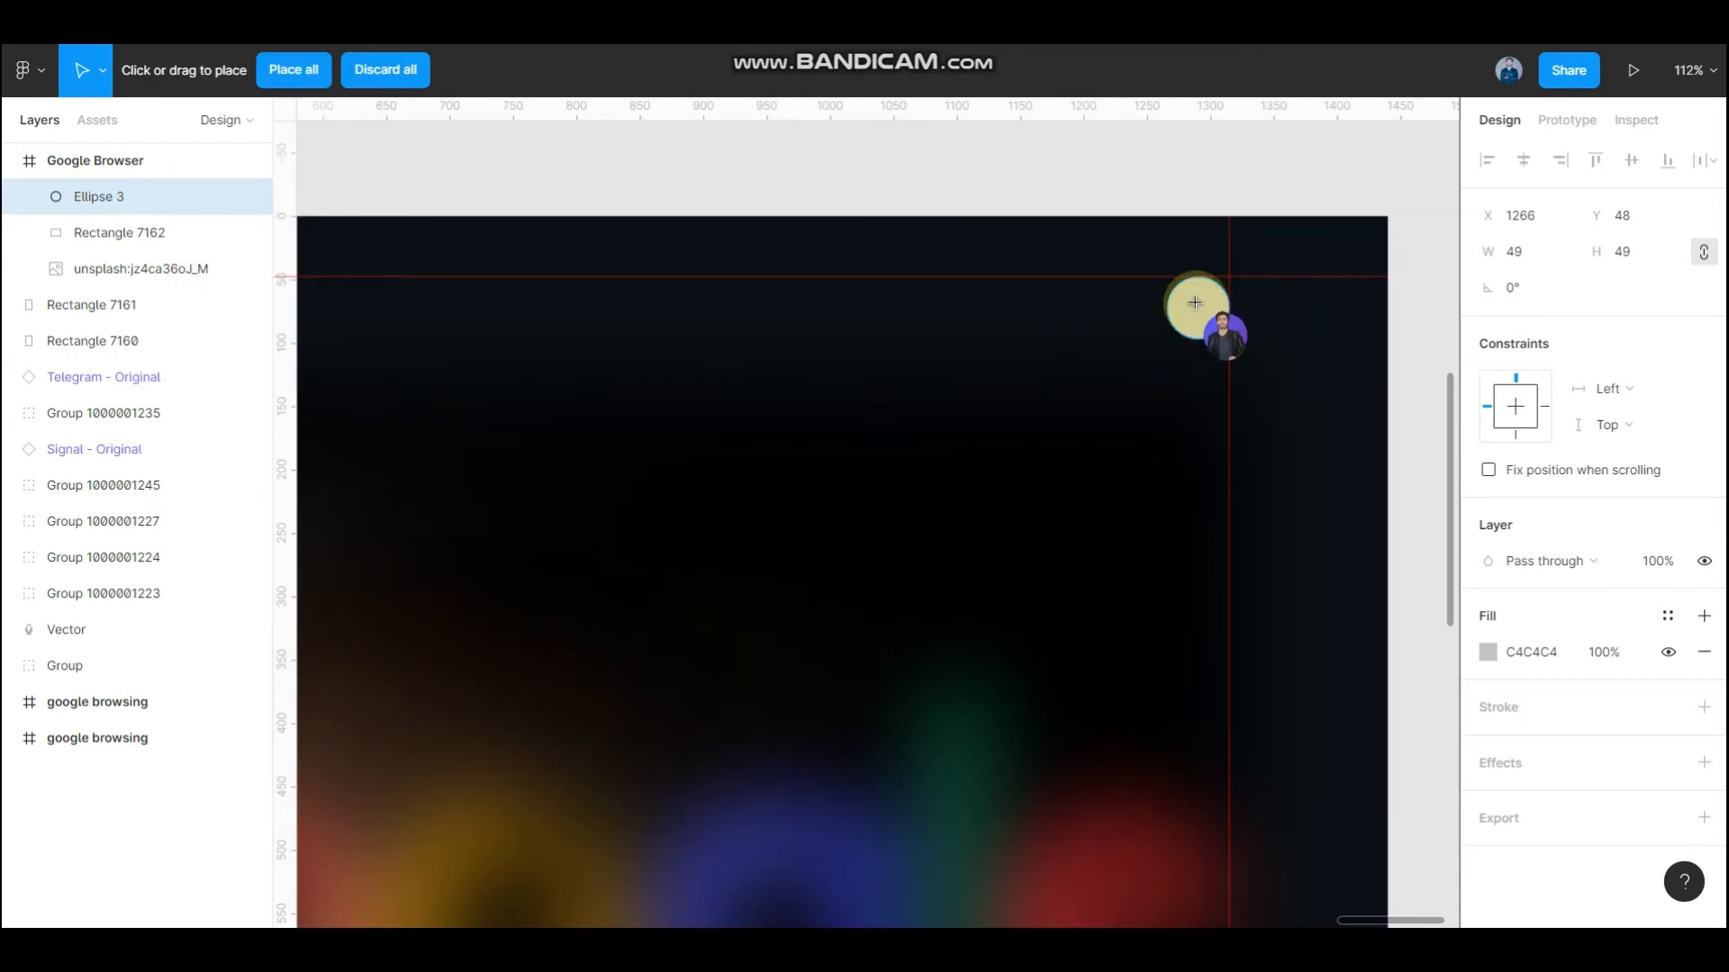
left_click(1194, 303)
- Inspect the portrait's image fill and crop inside the profile circle without changing it
scroll(1229, 300, "up", 5)
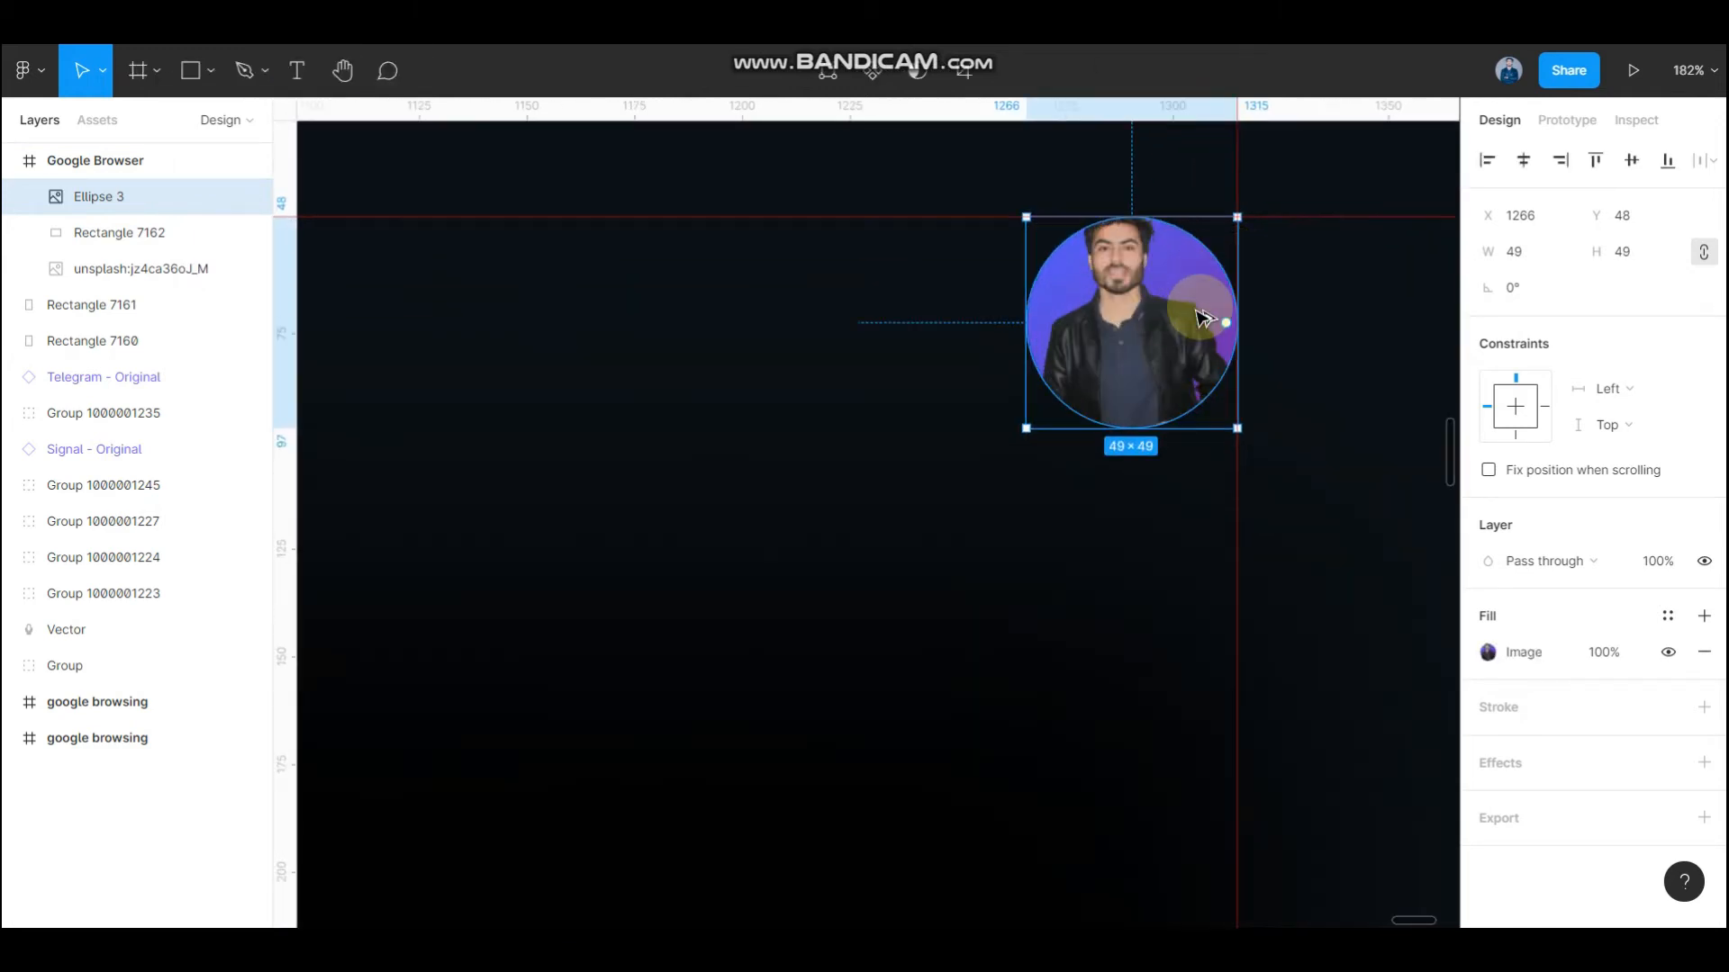
double_click(1158, 312)
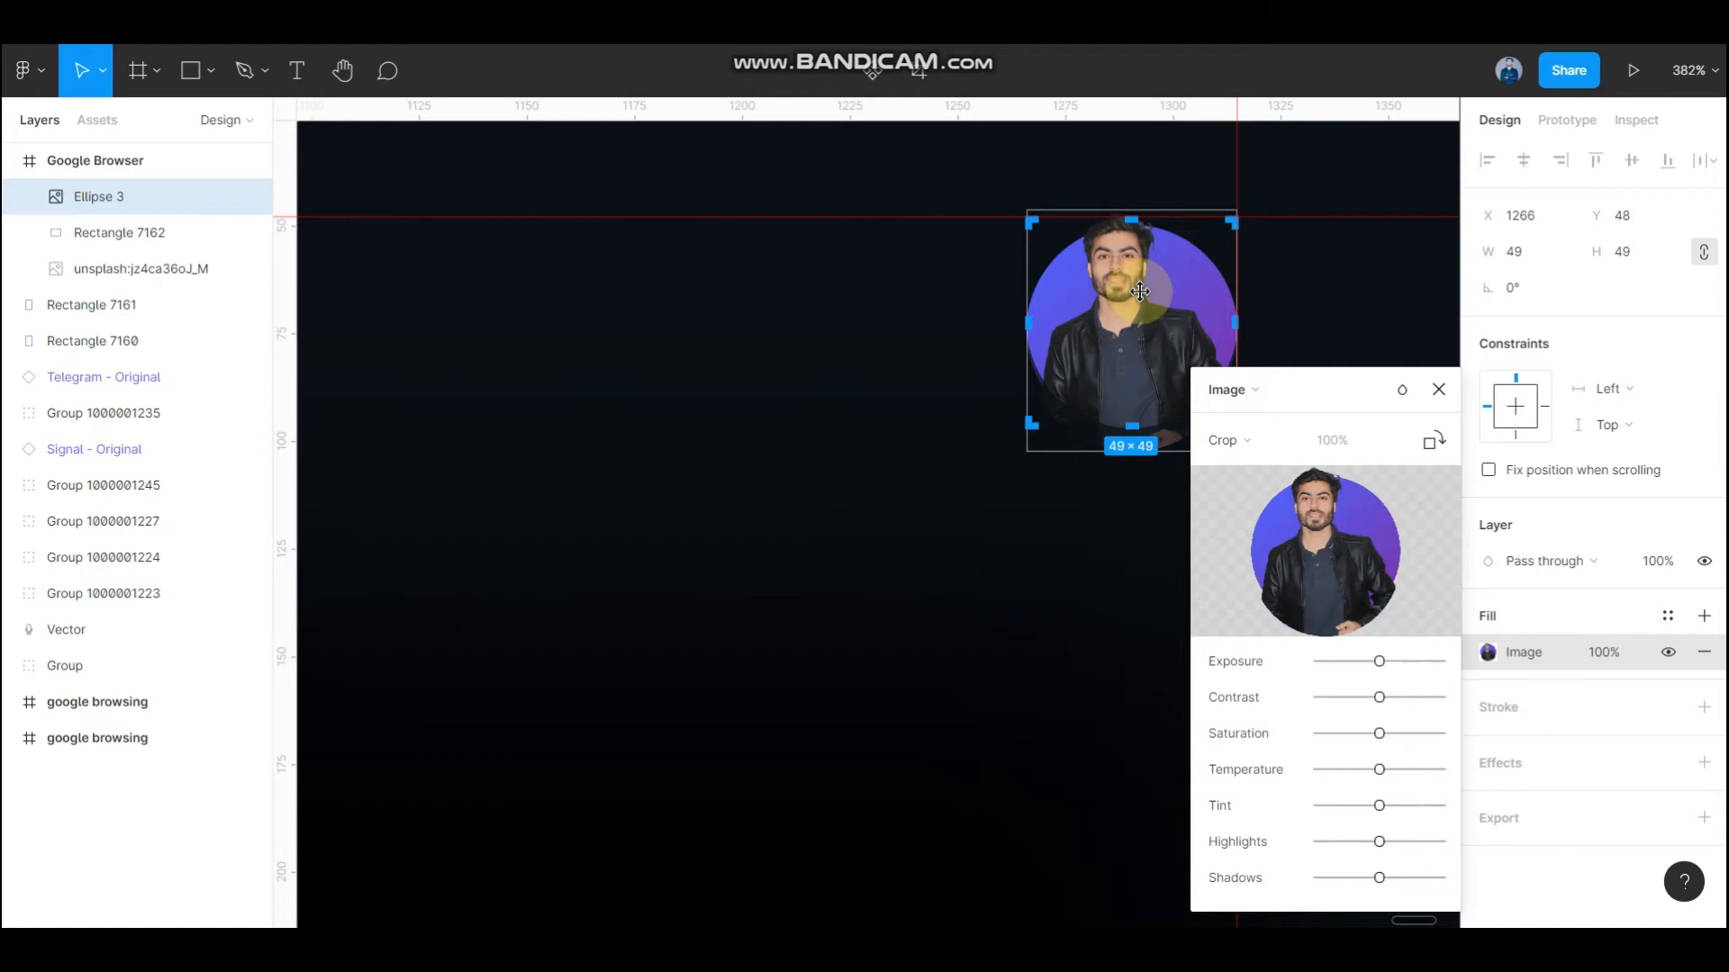
key("Escape")
scroll(1177, 232, "down", 5)
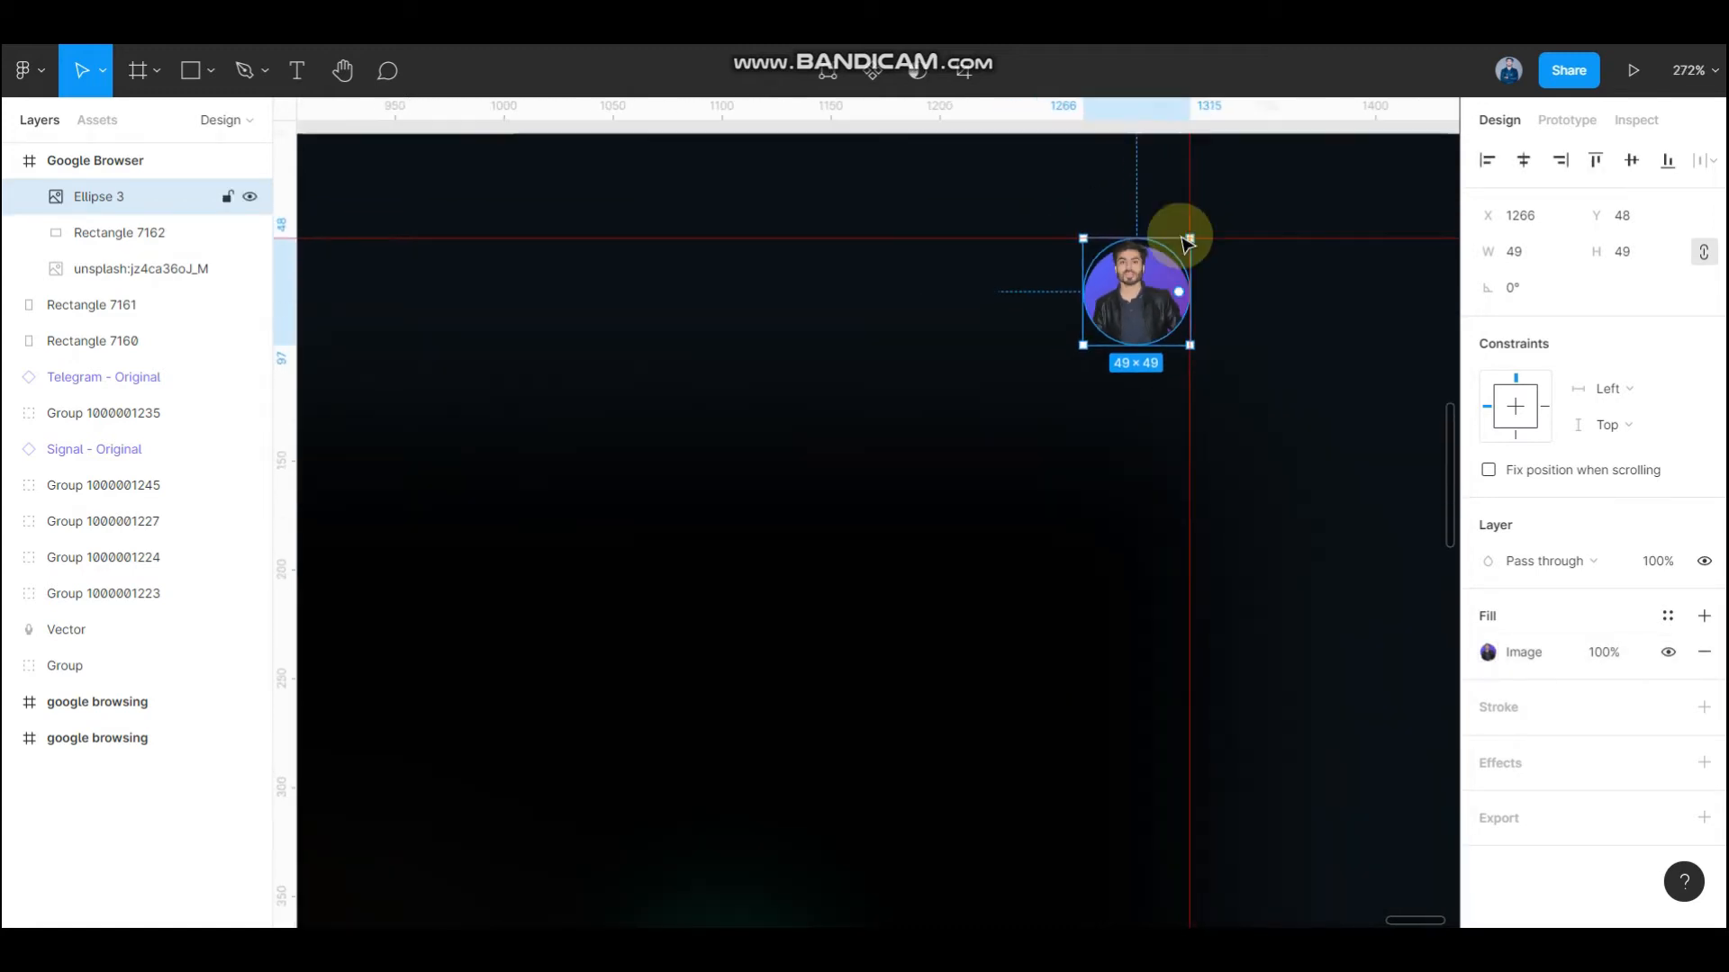
scroll(1272, 326, "up", 1)
left_click(1366, 278)
scroll(1261, 333, "down", 2)
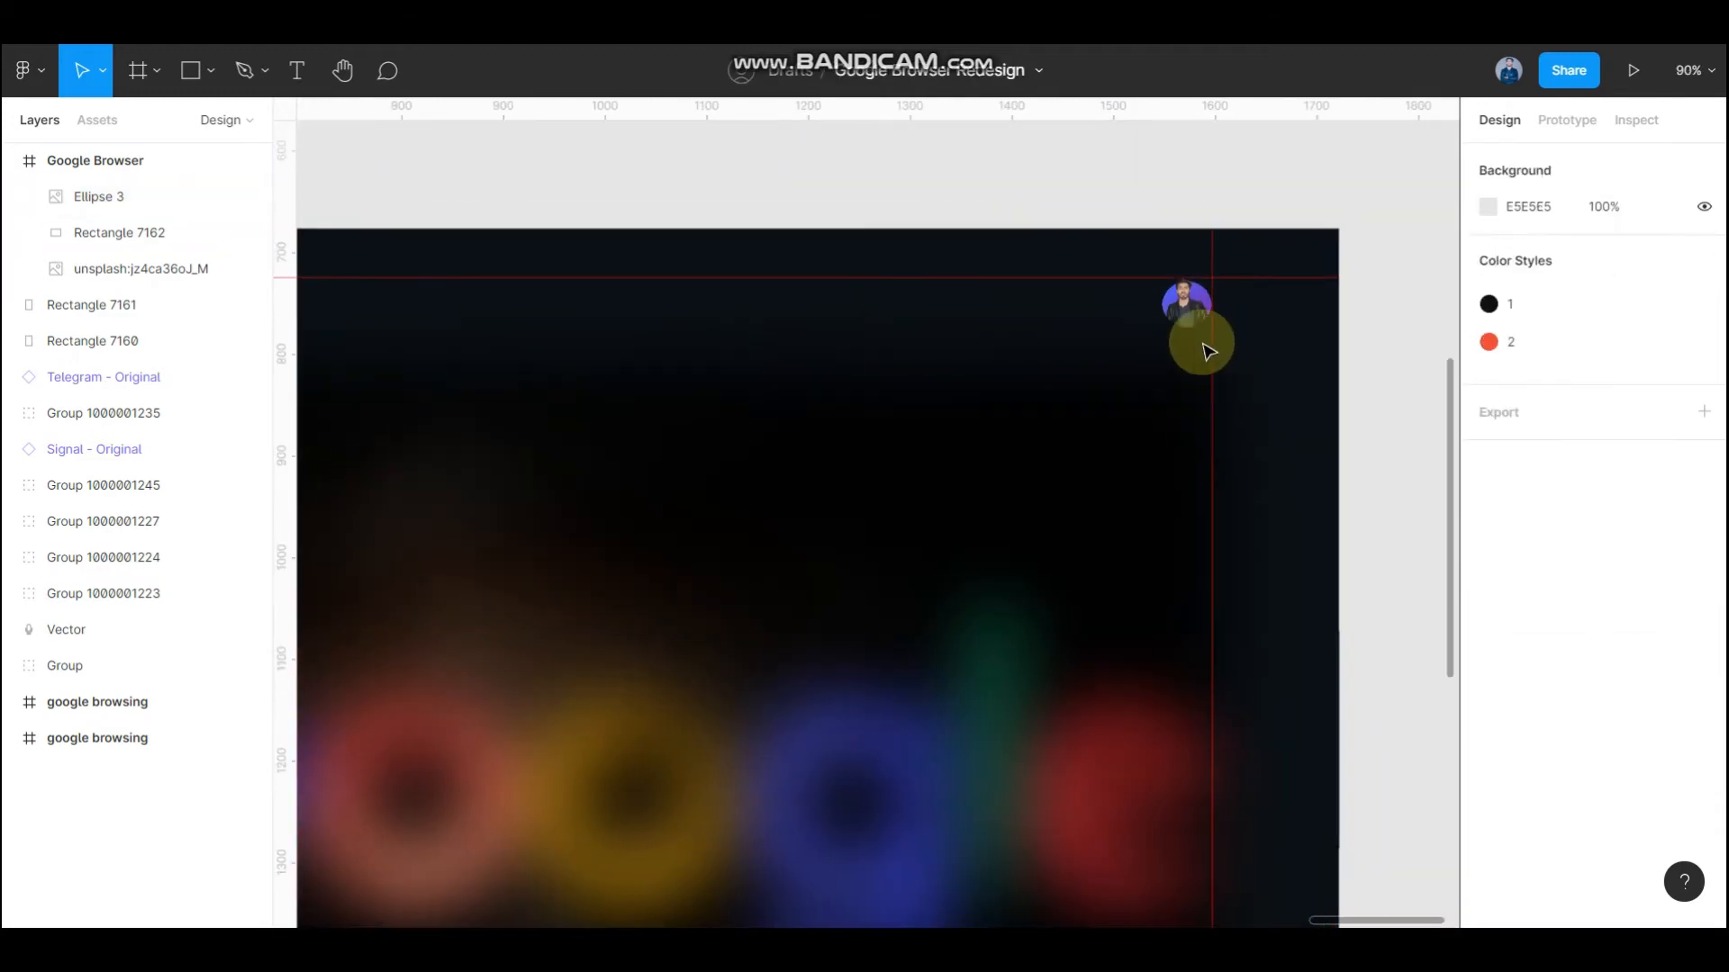
- Look over the circle's placement at the guides and the prepared icon set beside the color swatches
scroll(1183, 284, "up", 3)
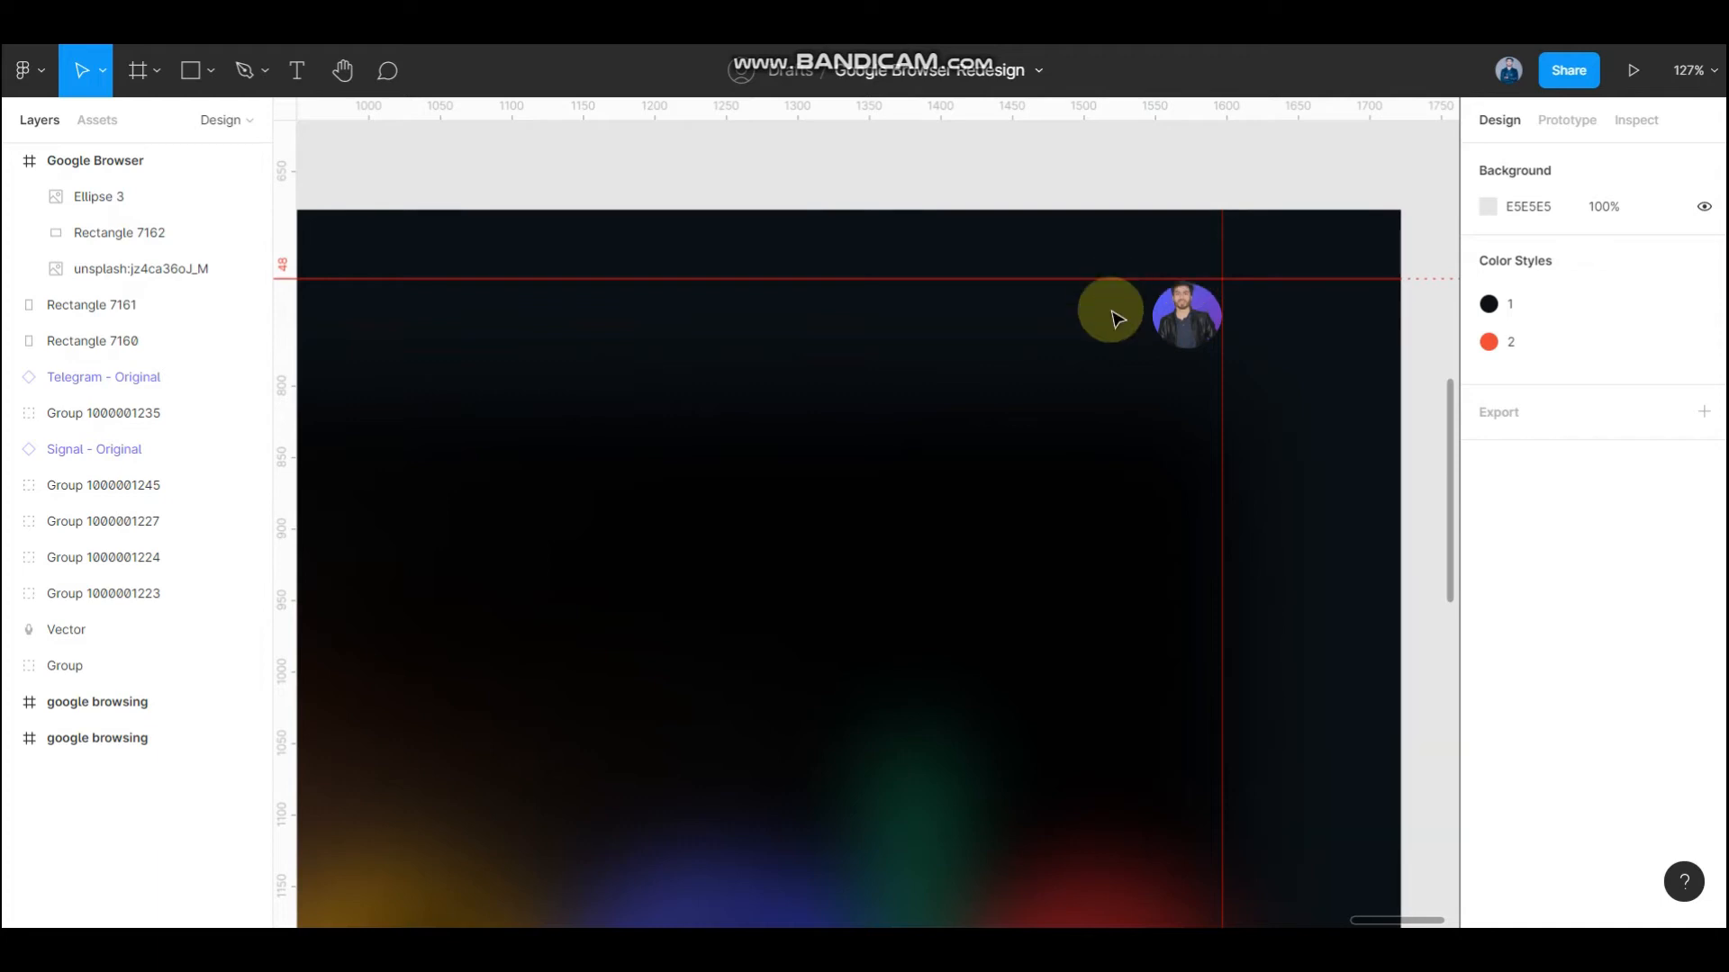
scroll(1131, 325, "up", 2)
scroll(1147, 341, "down", 1)
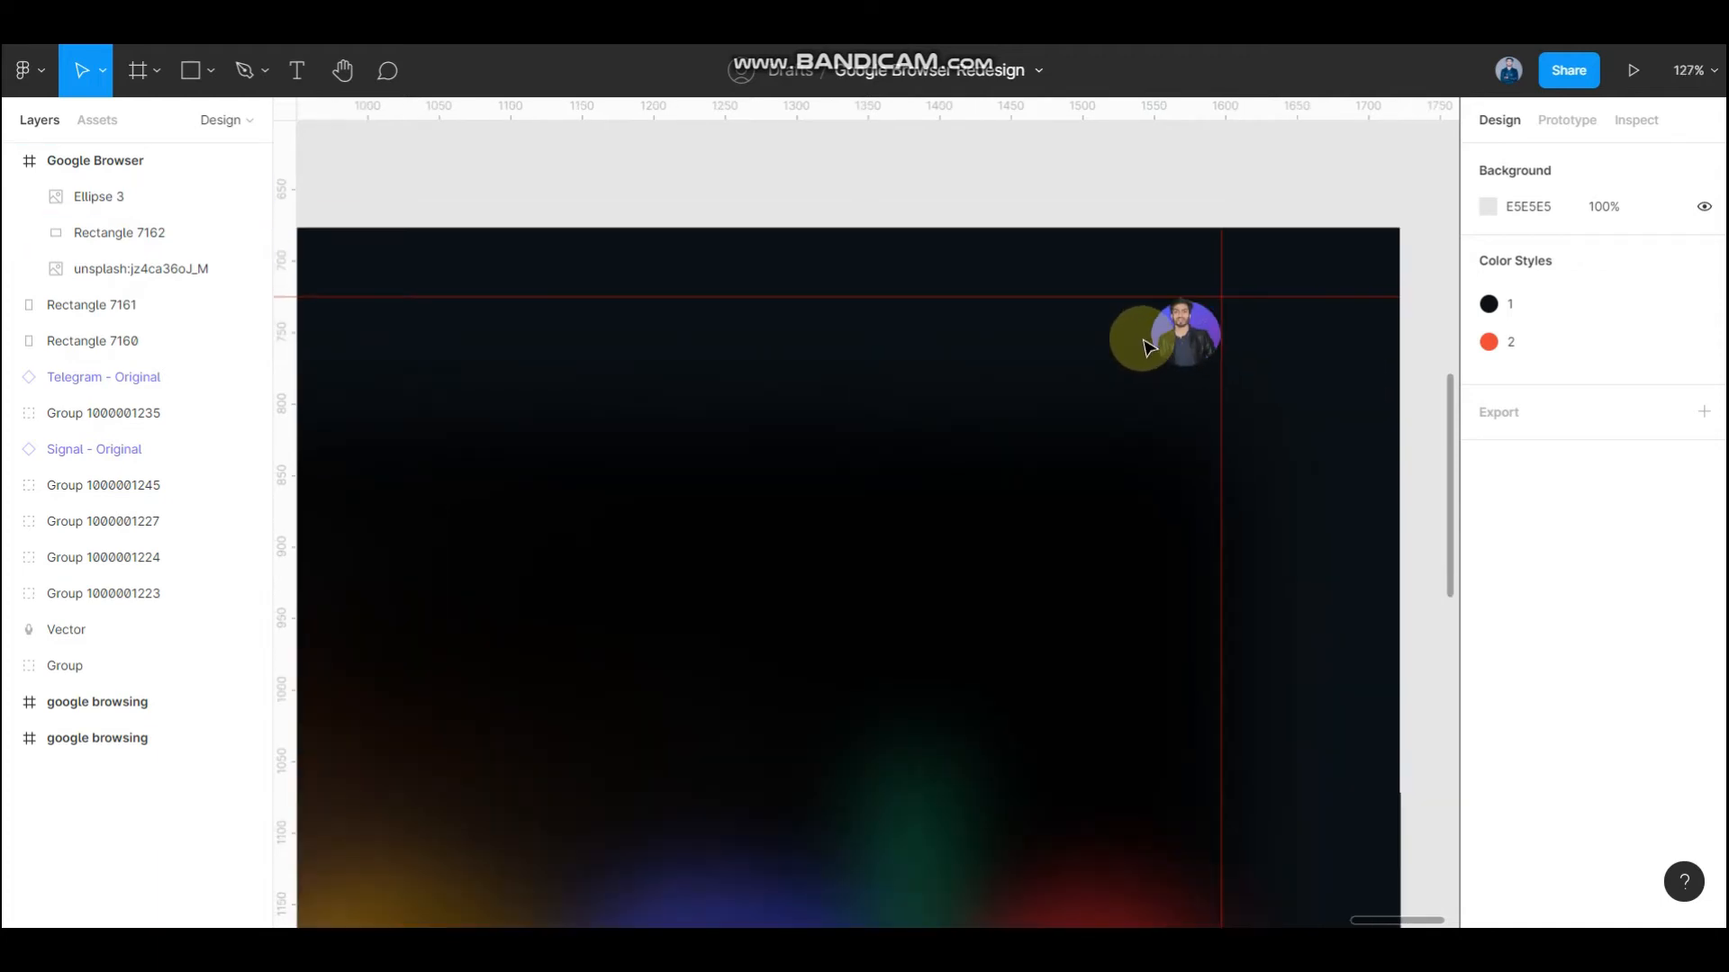
scroll(1187, 391, "up", 1)
scroll(1171, 401, "down", 4)
scroll(1107, 391, "up", 4)
scroll(1000, 365, "down", 2)
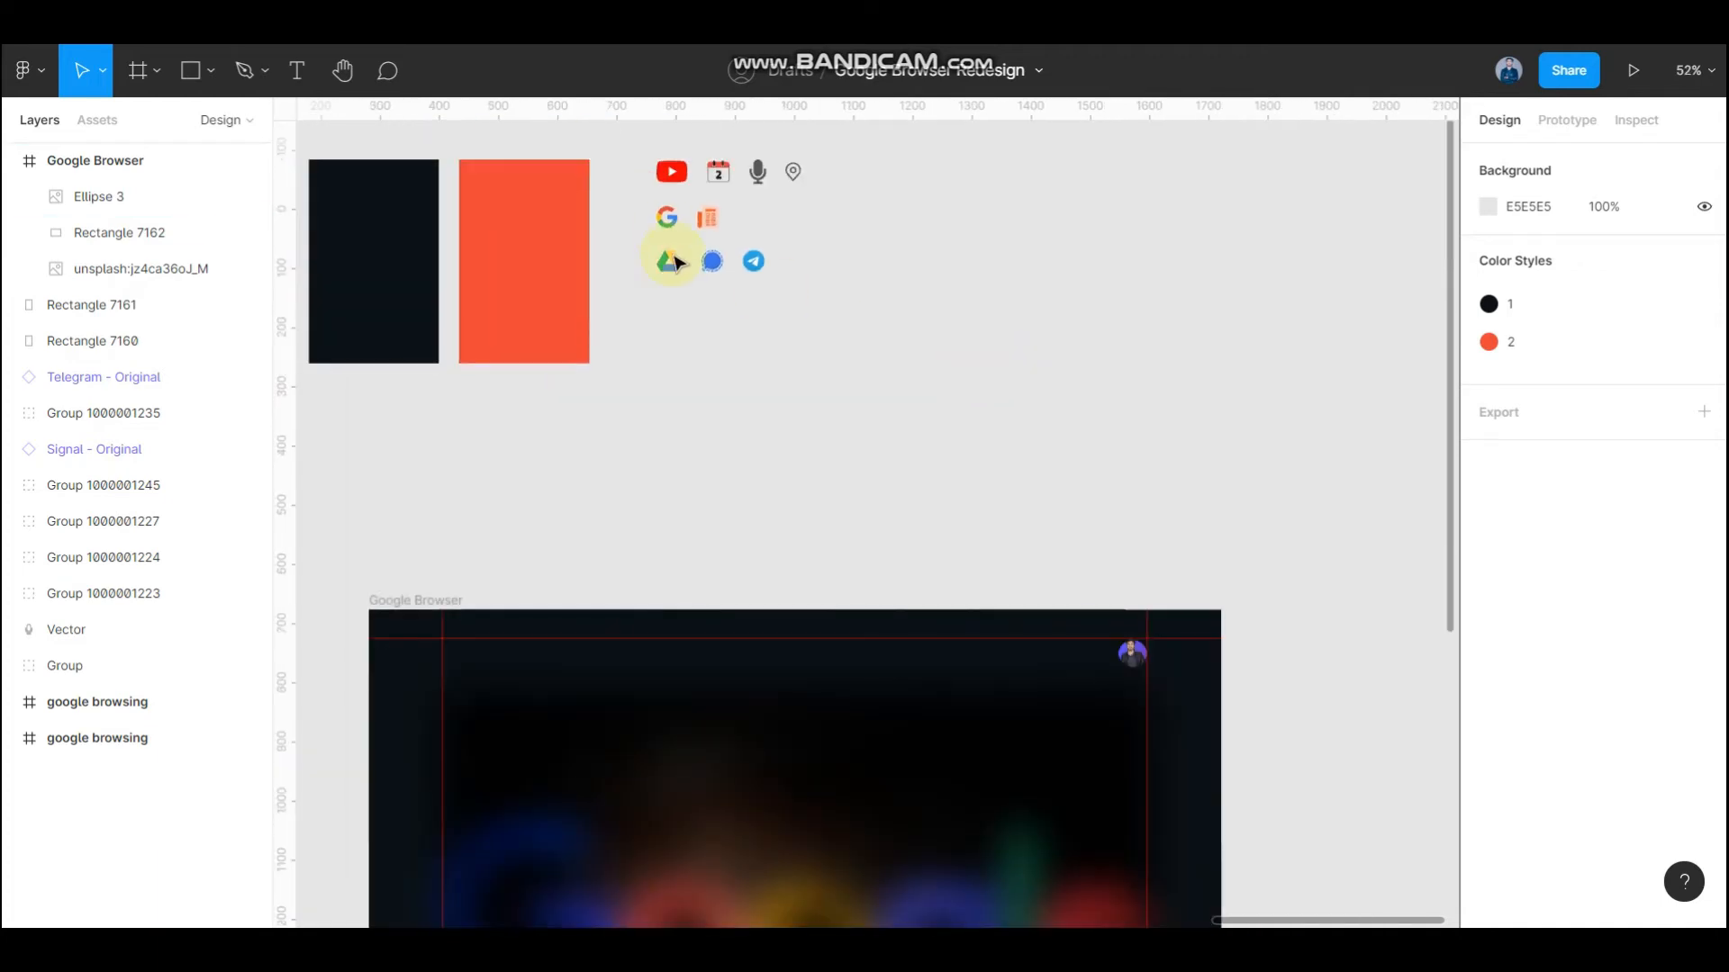
scroll(757, 225, "up", 2)
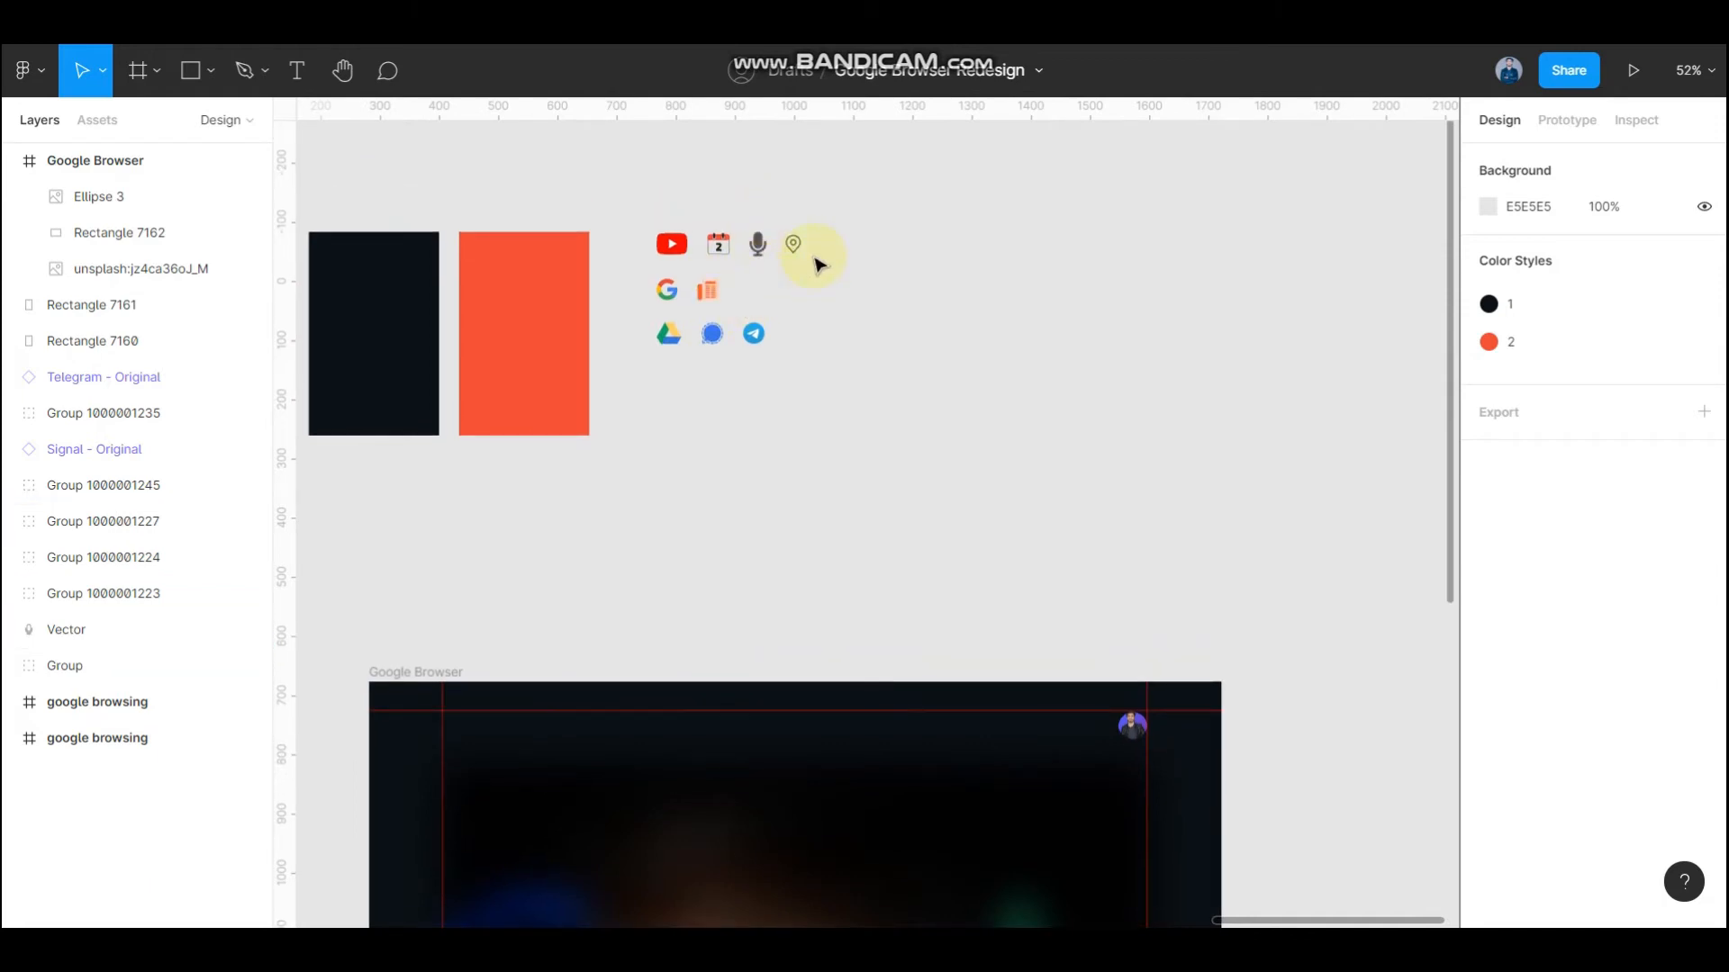
scroll(819, 383, "down", 1)
scroll(904, 618, "up", 4)
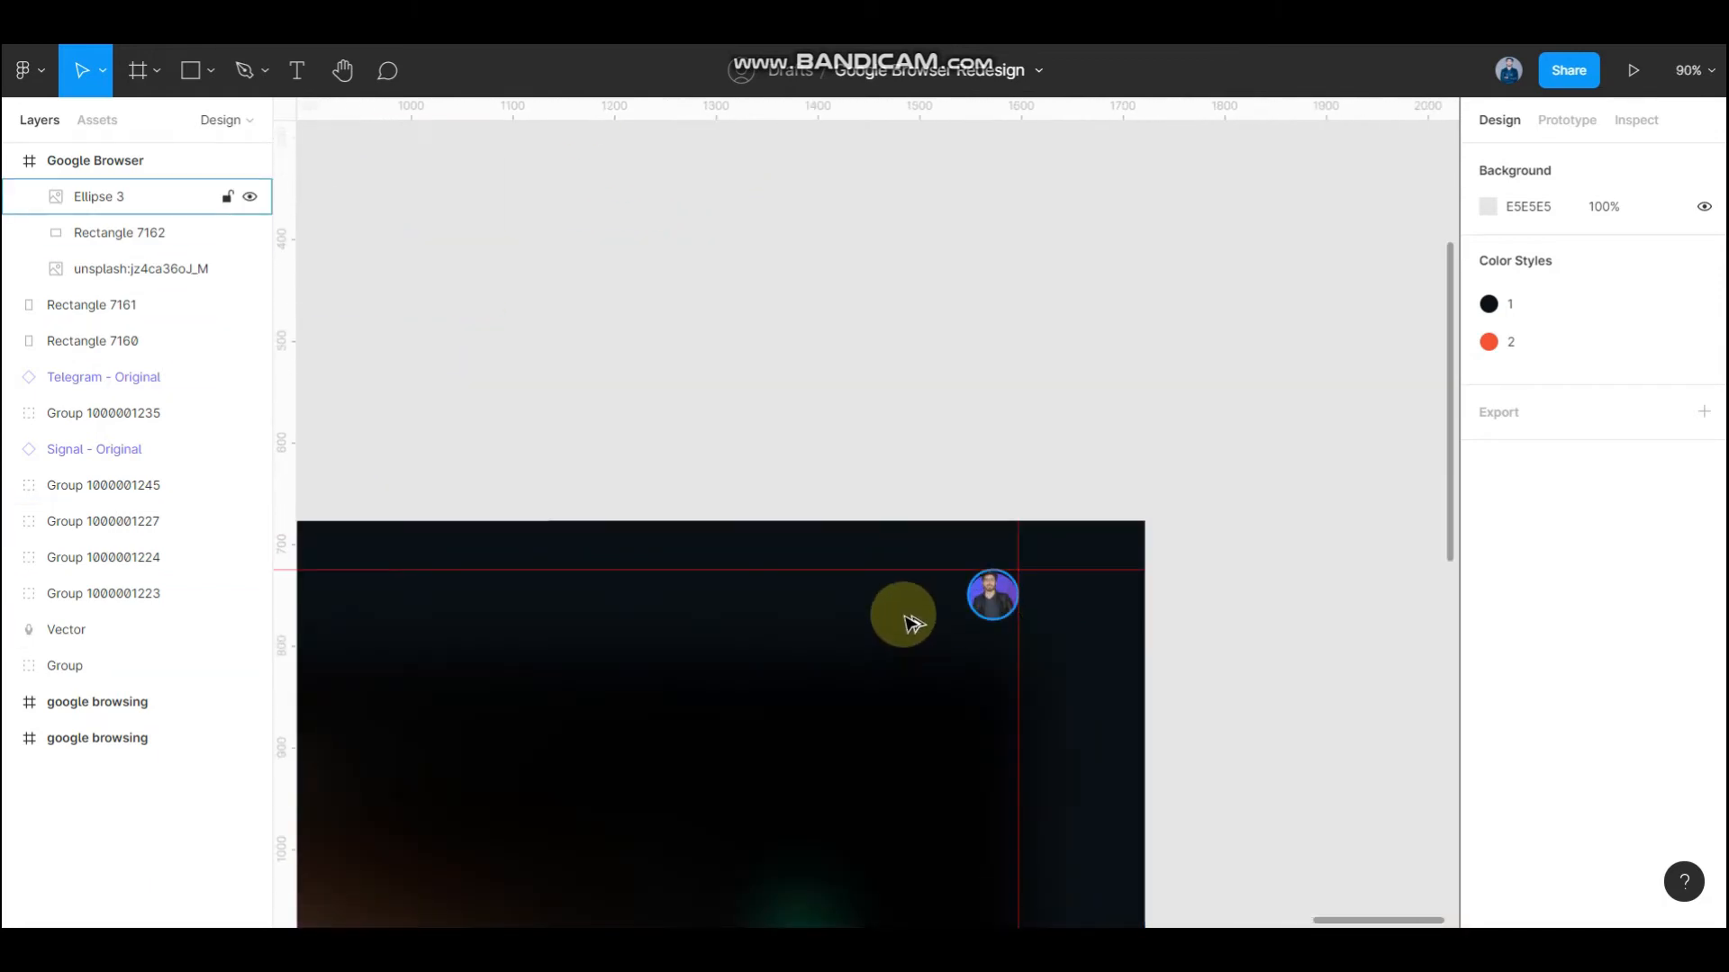
- Draw a rectangle beside the profile circle at X 1213, Y 64, and set its size to 32 × 40 px
scroll(914, 609, "down", 3)
left_click(209, 70)
left_click(190, 123)
scroll(921, 320, "up", 4)
left_click_drag(920, 316, 989, 402)
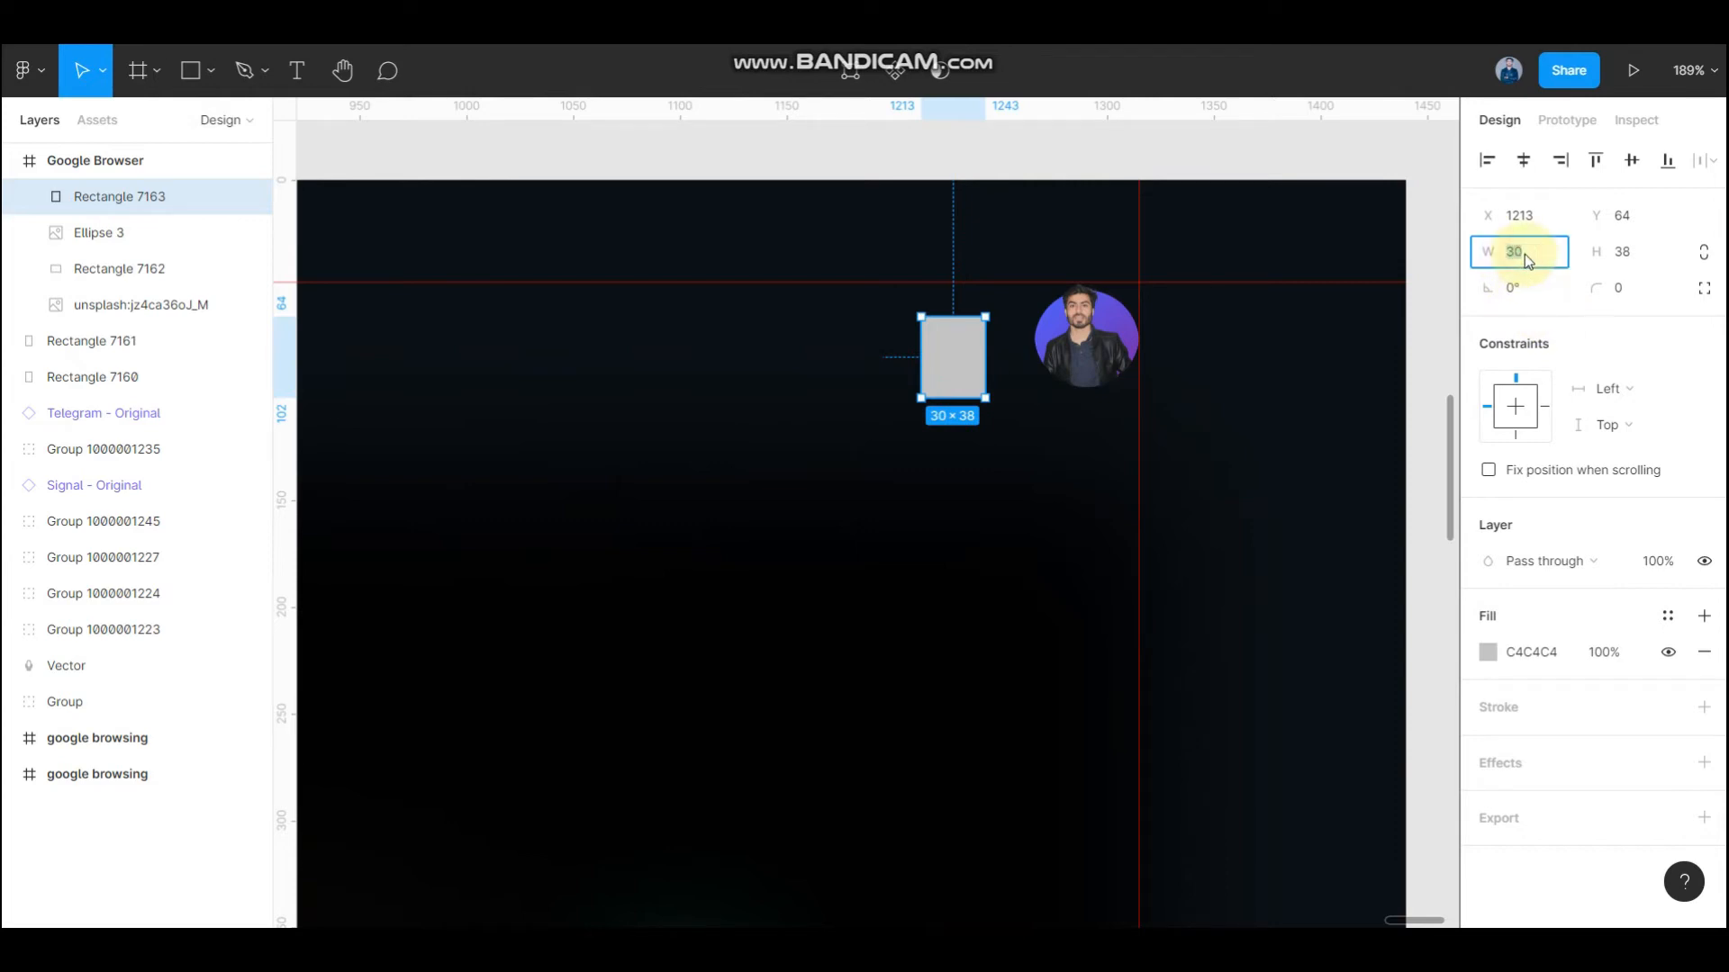
type("32")
left_click(1625, 253)
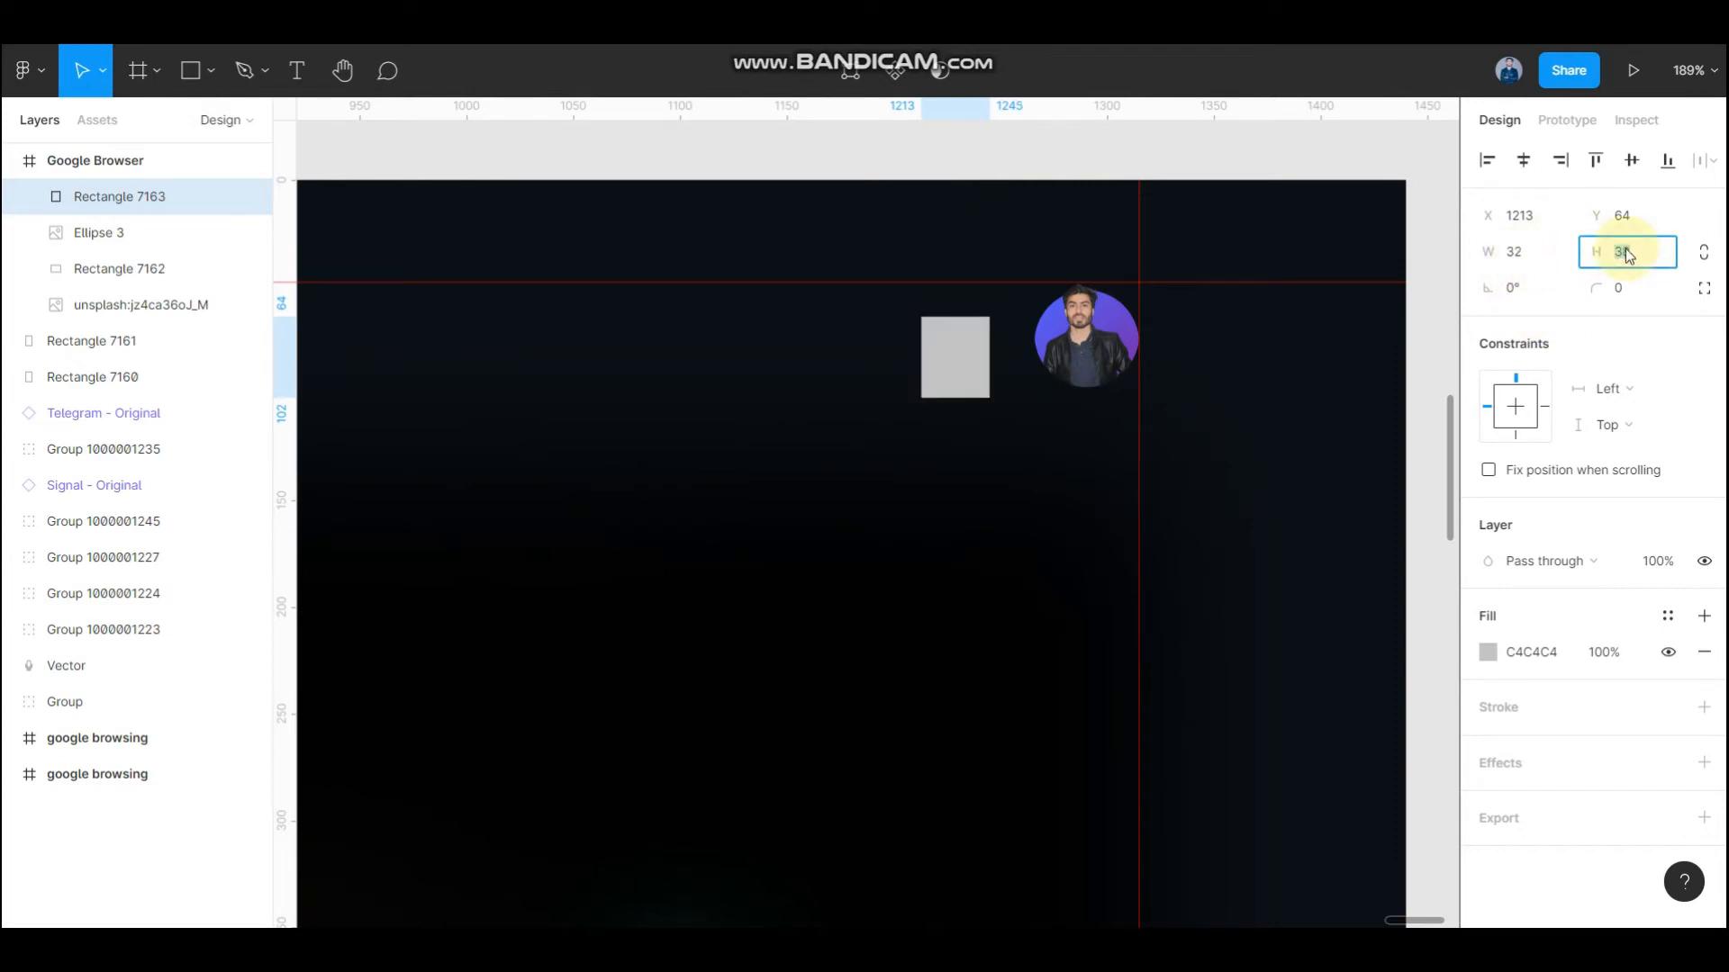
type("40")
key("Return")
- Move the small rectangle to X 1201, Y 53, and set its corner radius to 16
left_click_drag(981, 376, 944, 337)
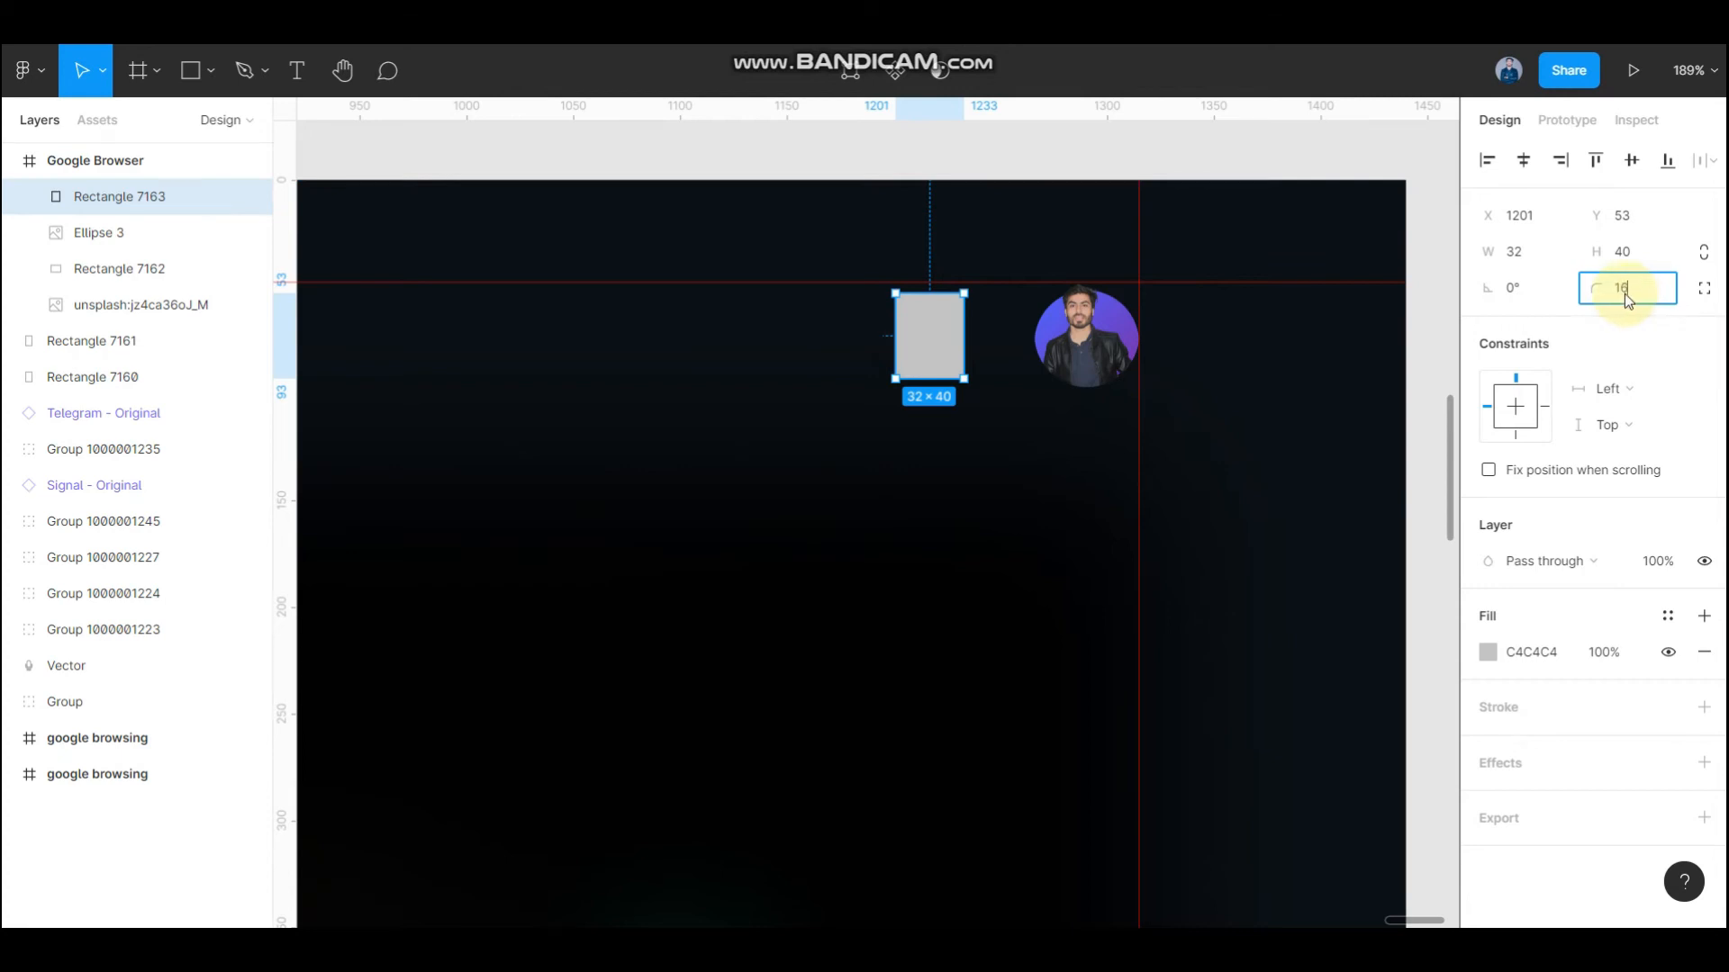
key("Return")
left_click(1173, 332)
left_click(915, 338)
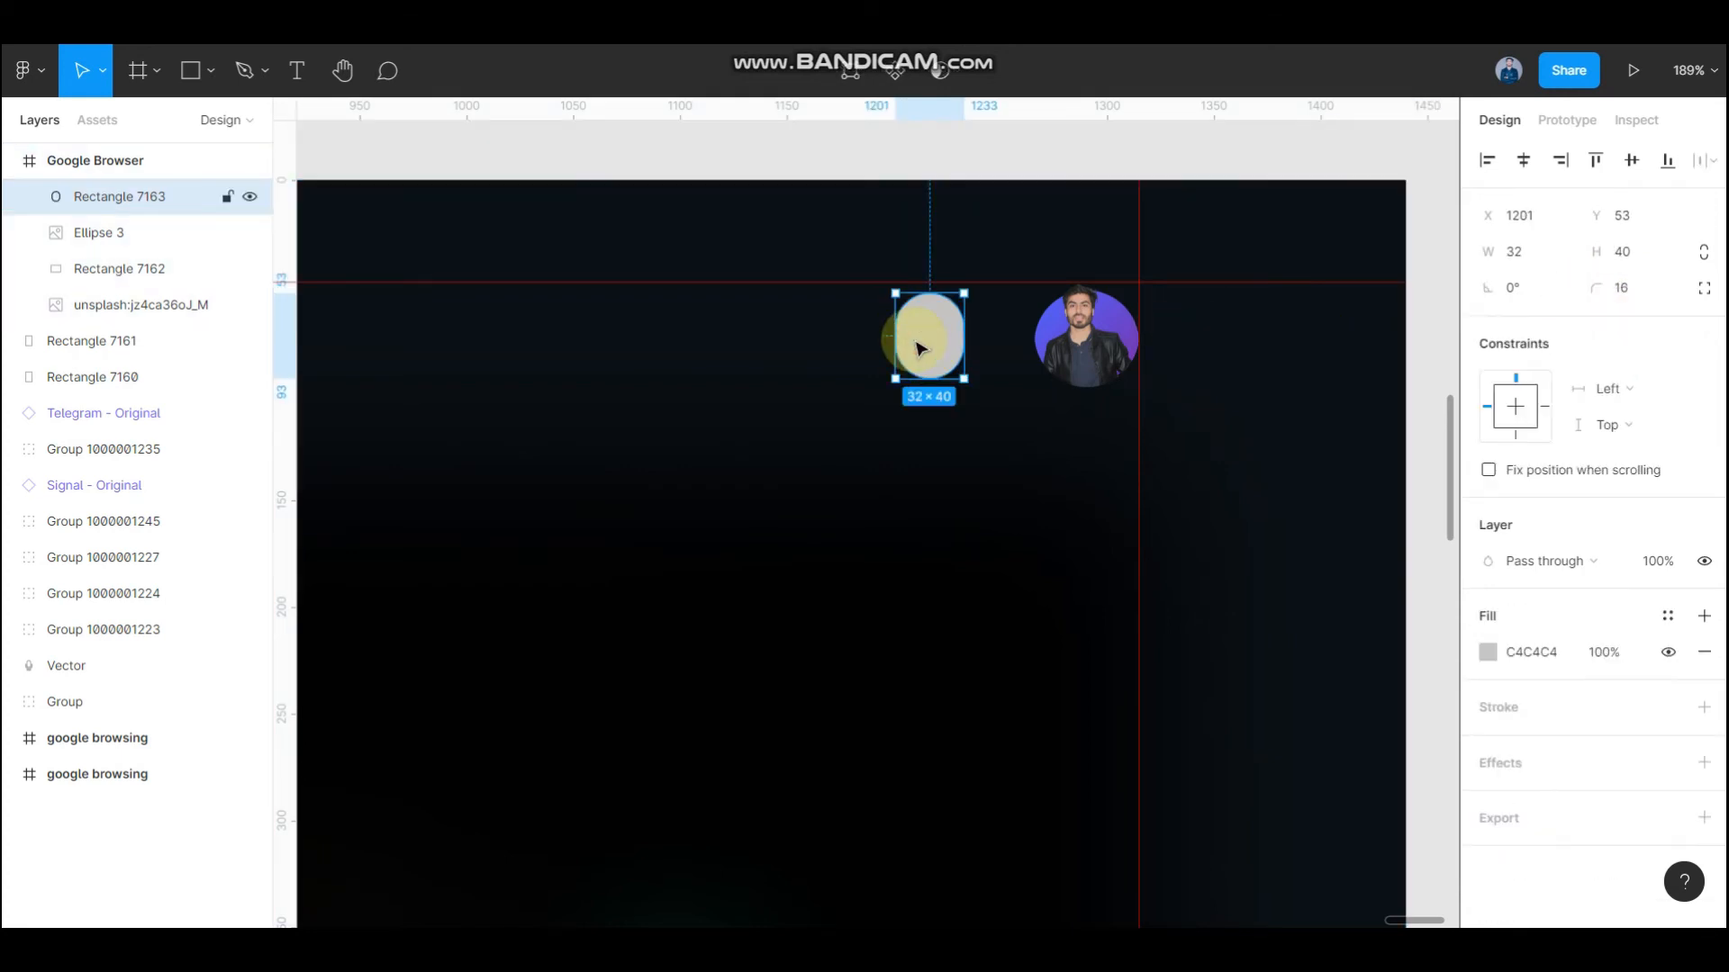
- Change the rounded rectangle's fill to white FFFFFF at 48% opacity
scroll(920, 348, "up", 3)
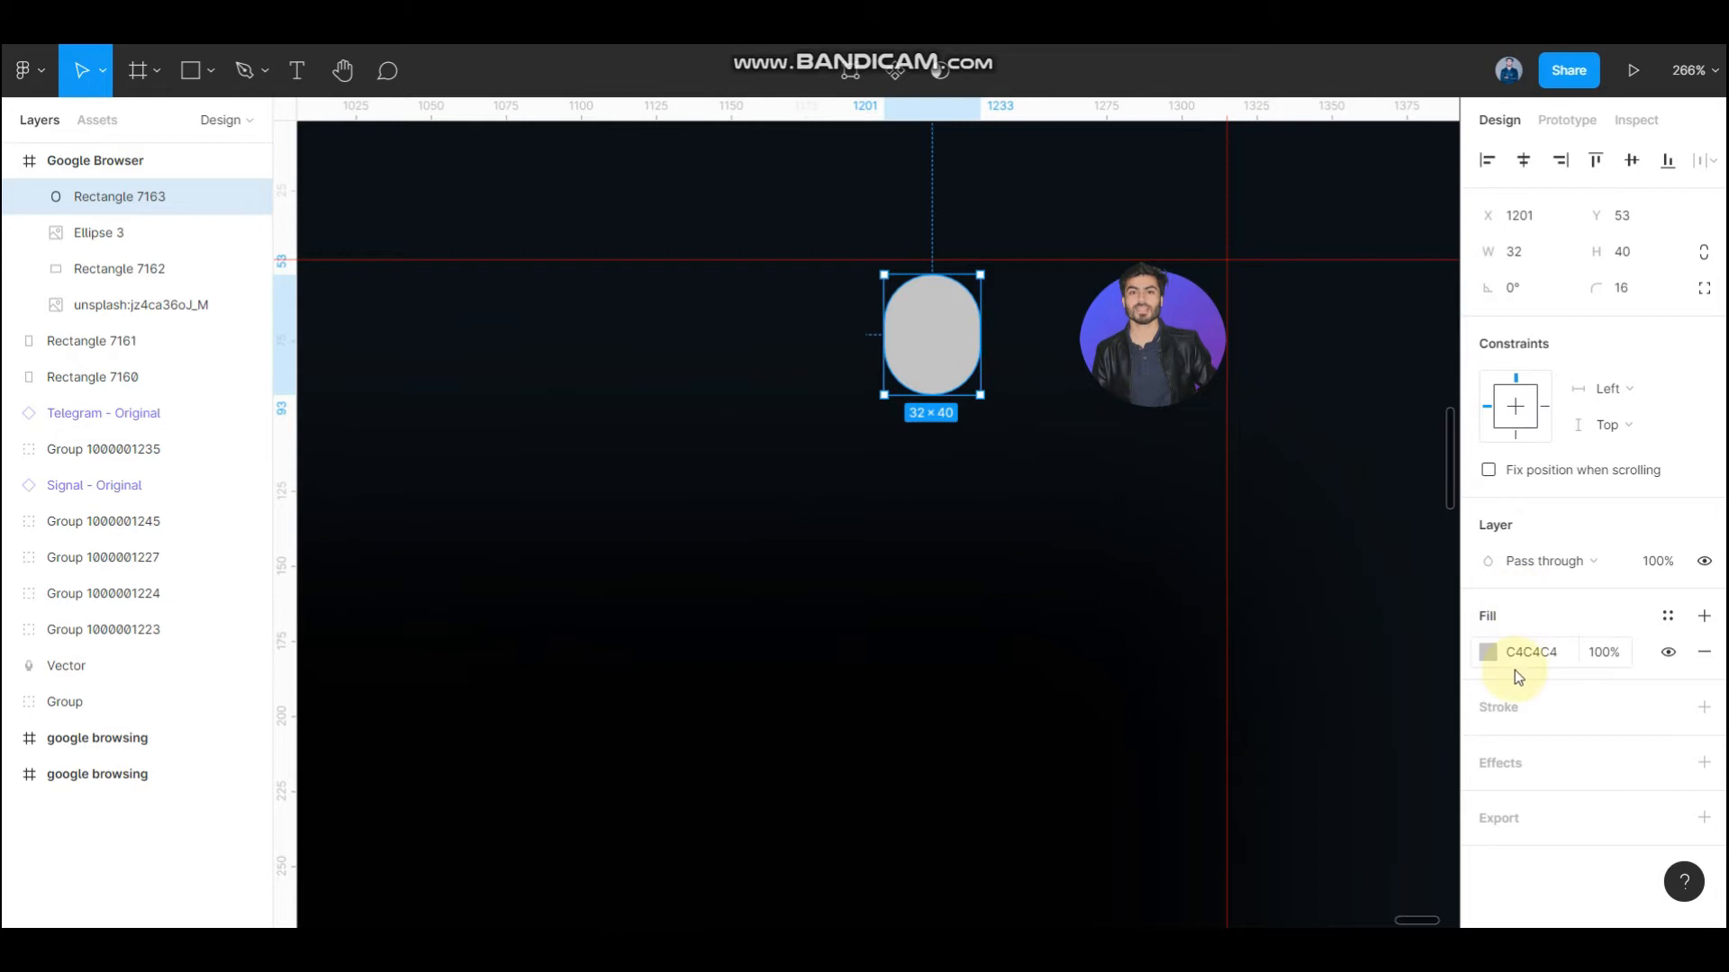
left_click(1493, 655)
left_click_drag(1379, 519, 1124, 319)
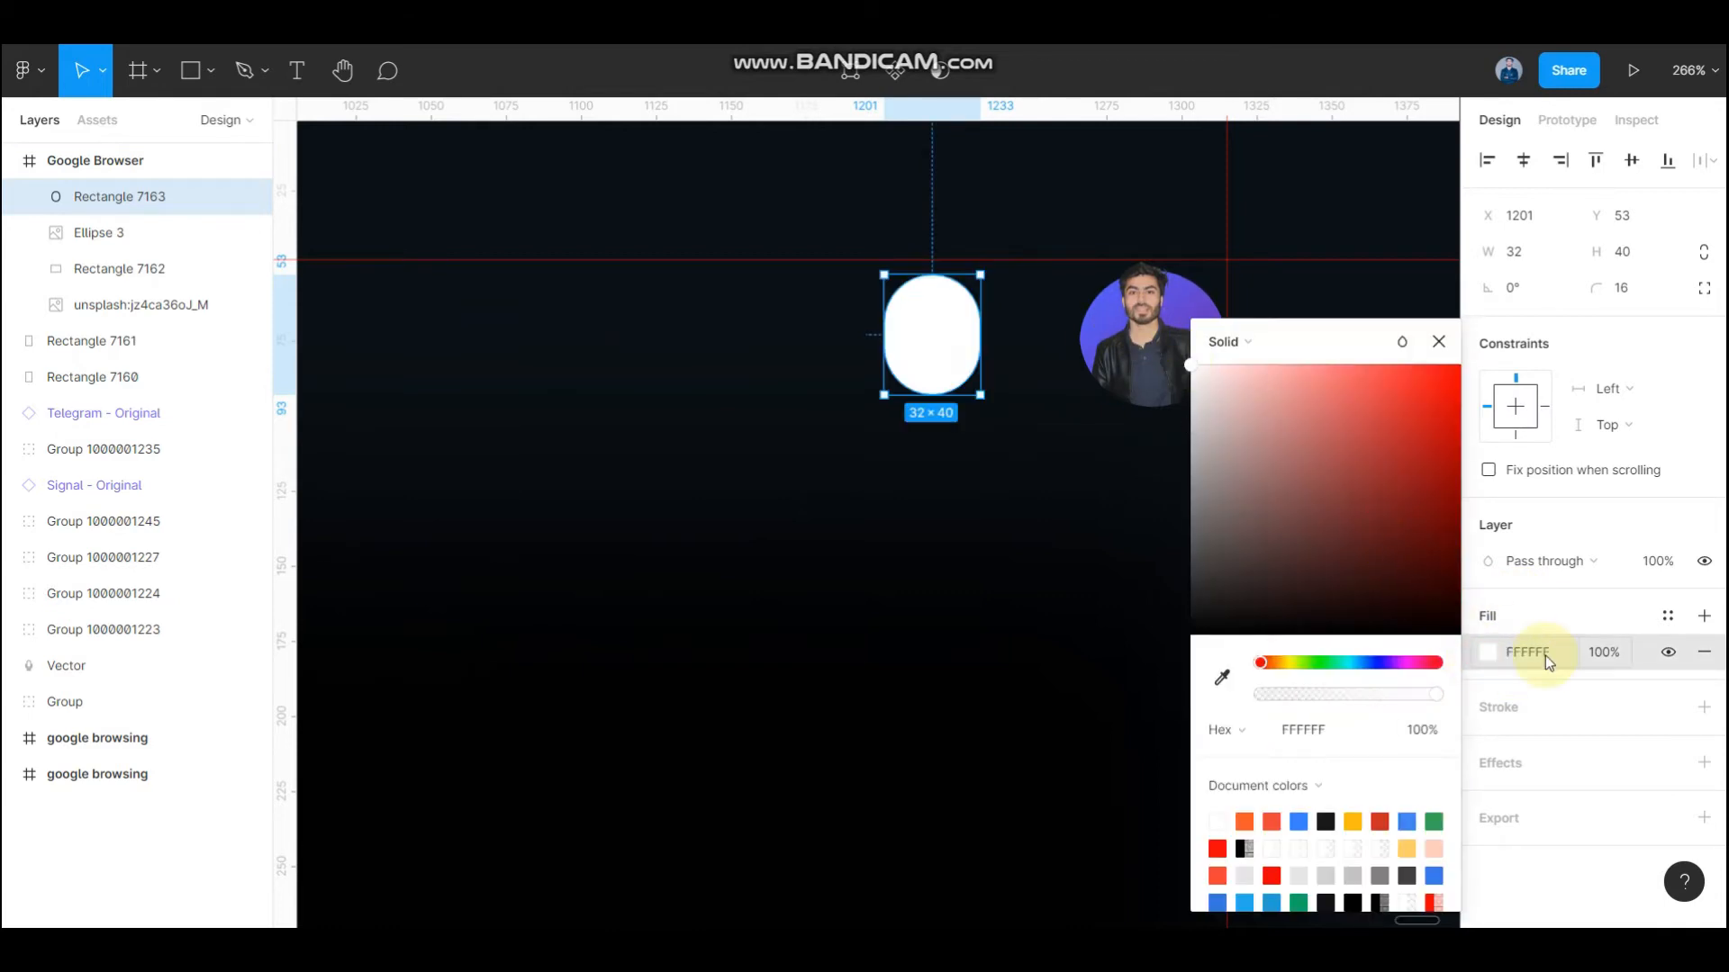
left_click(1602, 656)
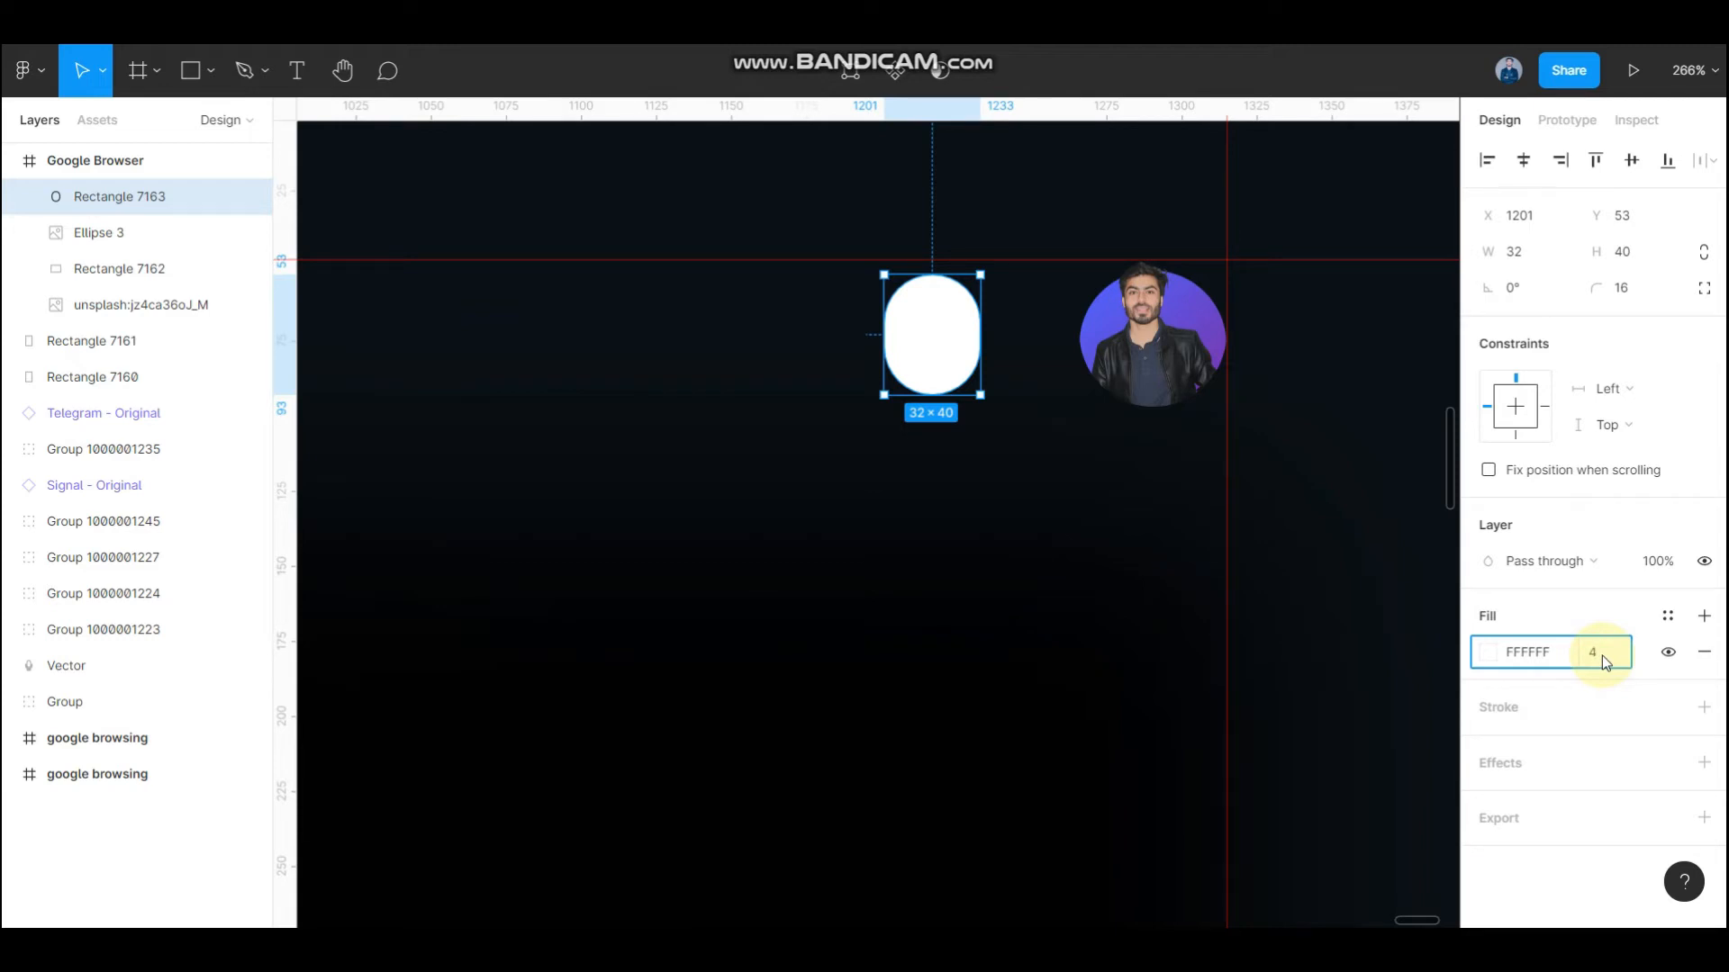
type("8")
key("Return")
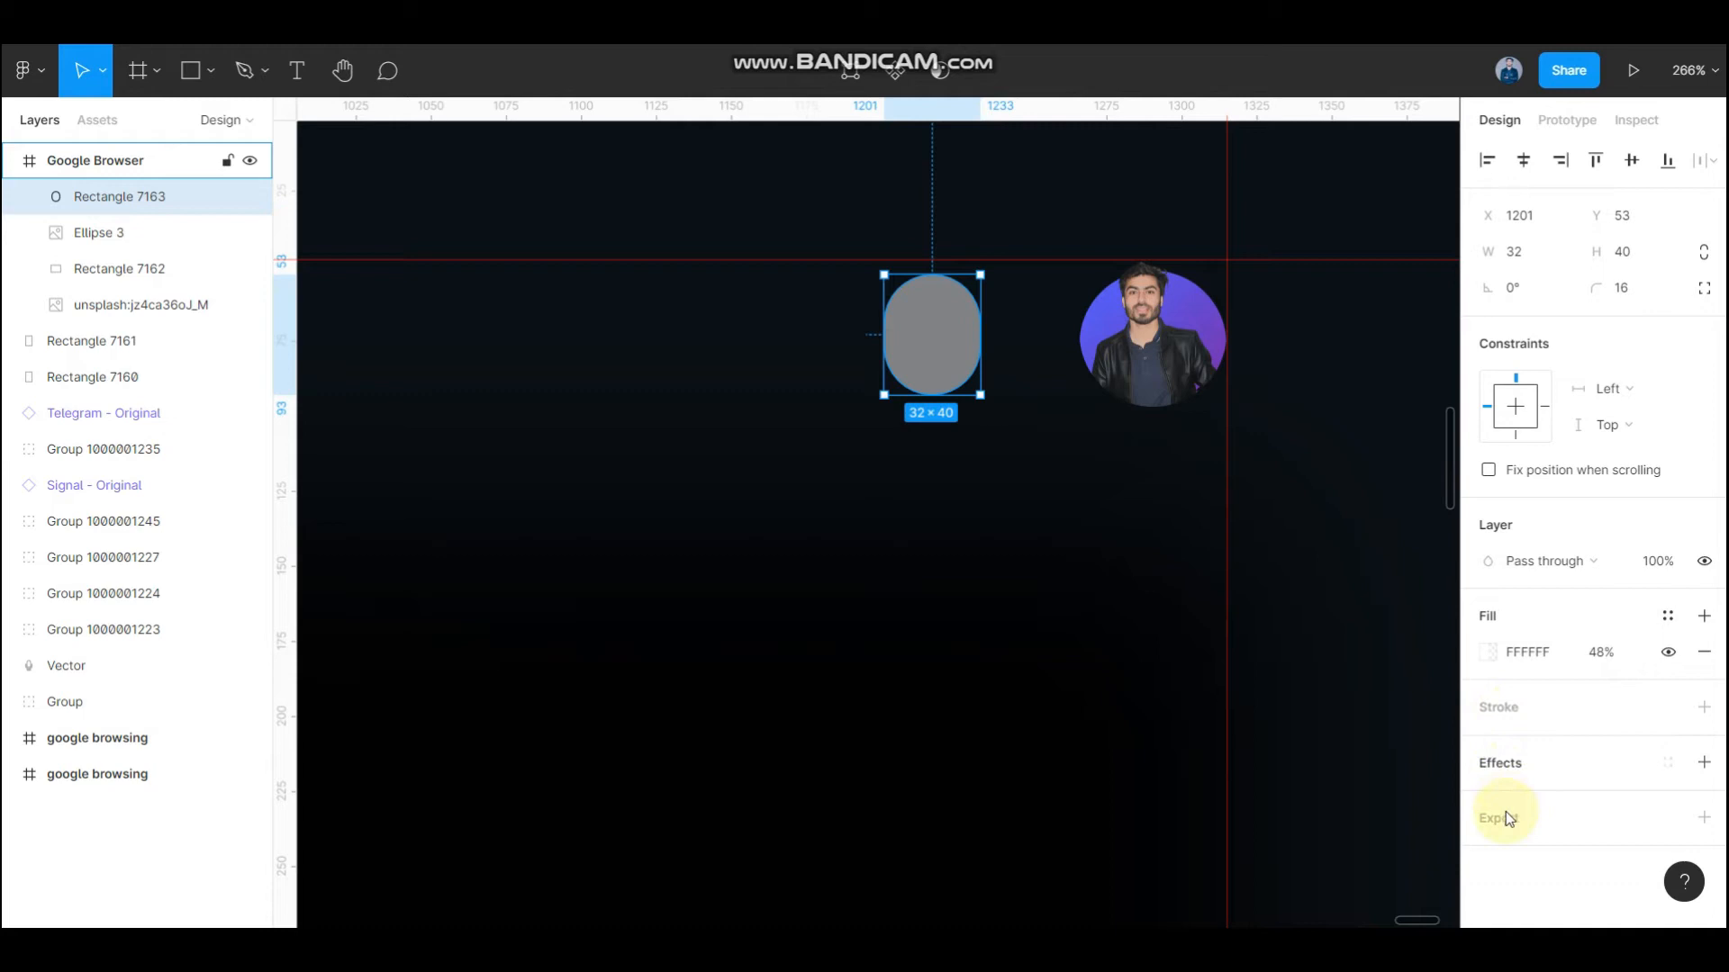
- Add a background blur effect with a blur of 24 to the rounded rectangle
left_click(1500, 772)
left_click(1558, 799)
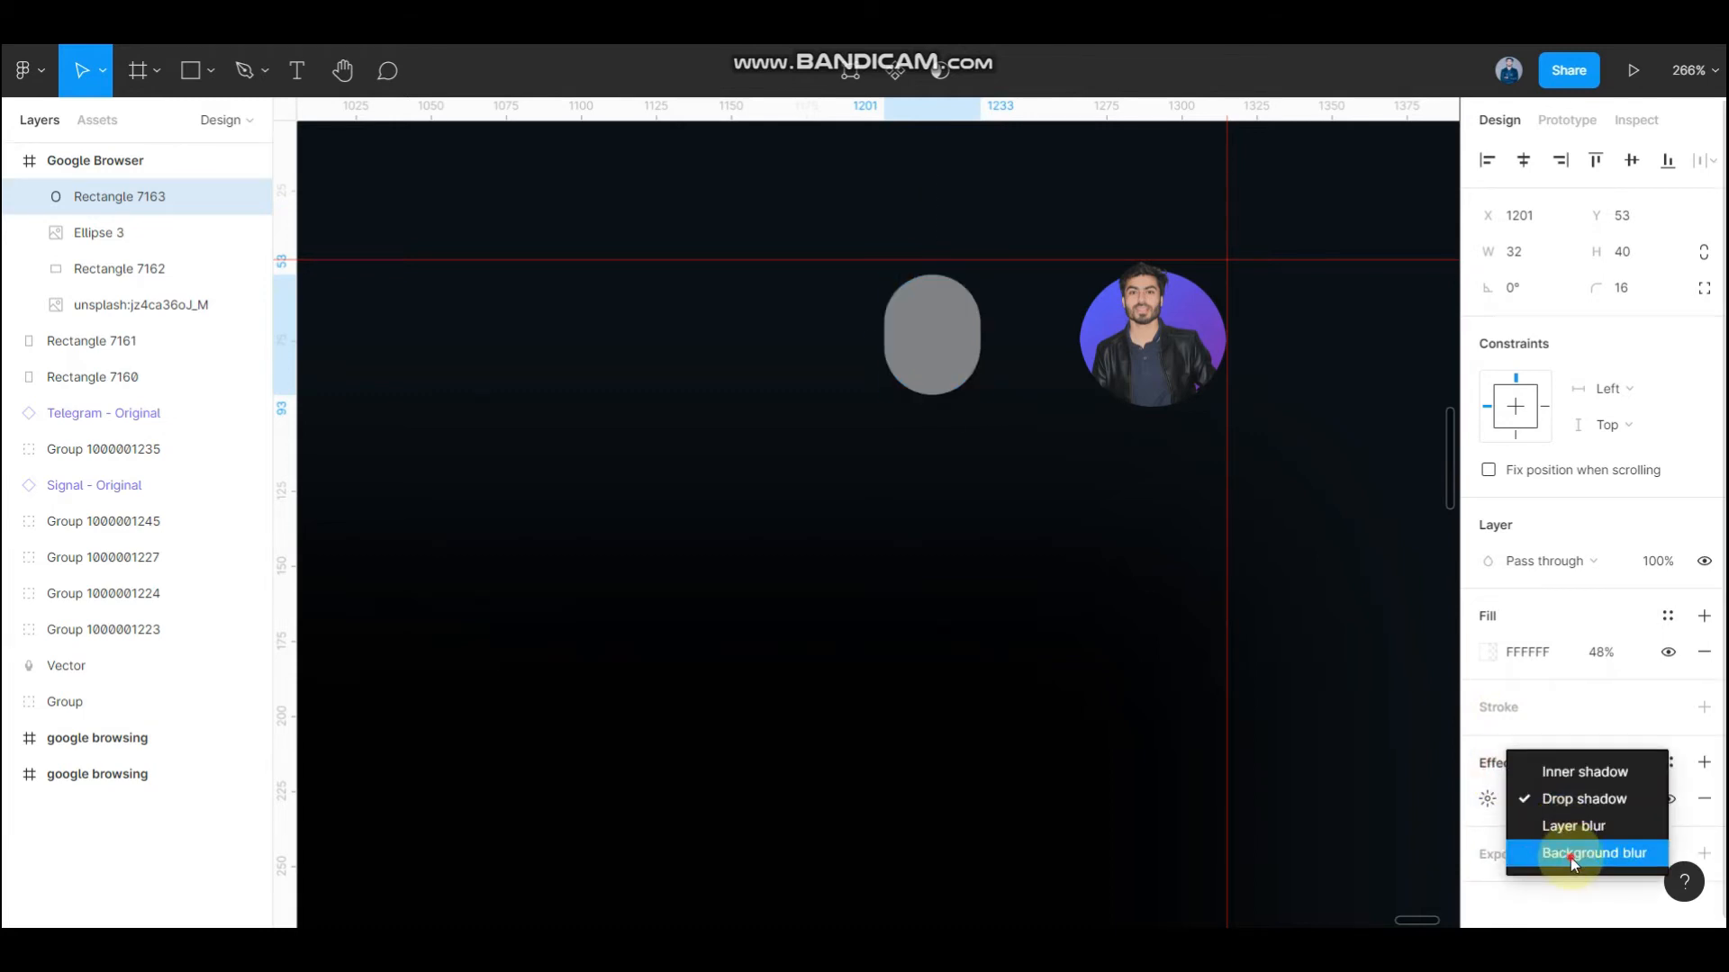
left_click(1570, 858)
left_click(1488, 799)
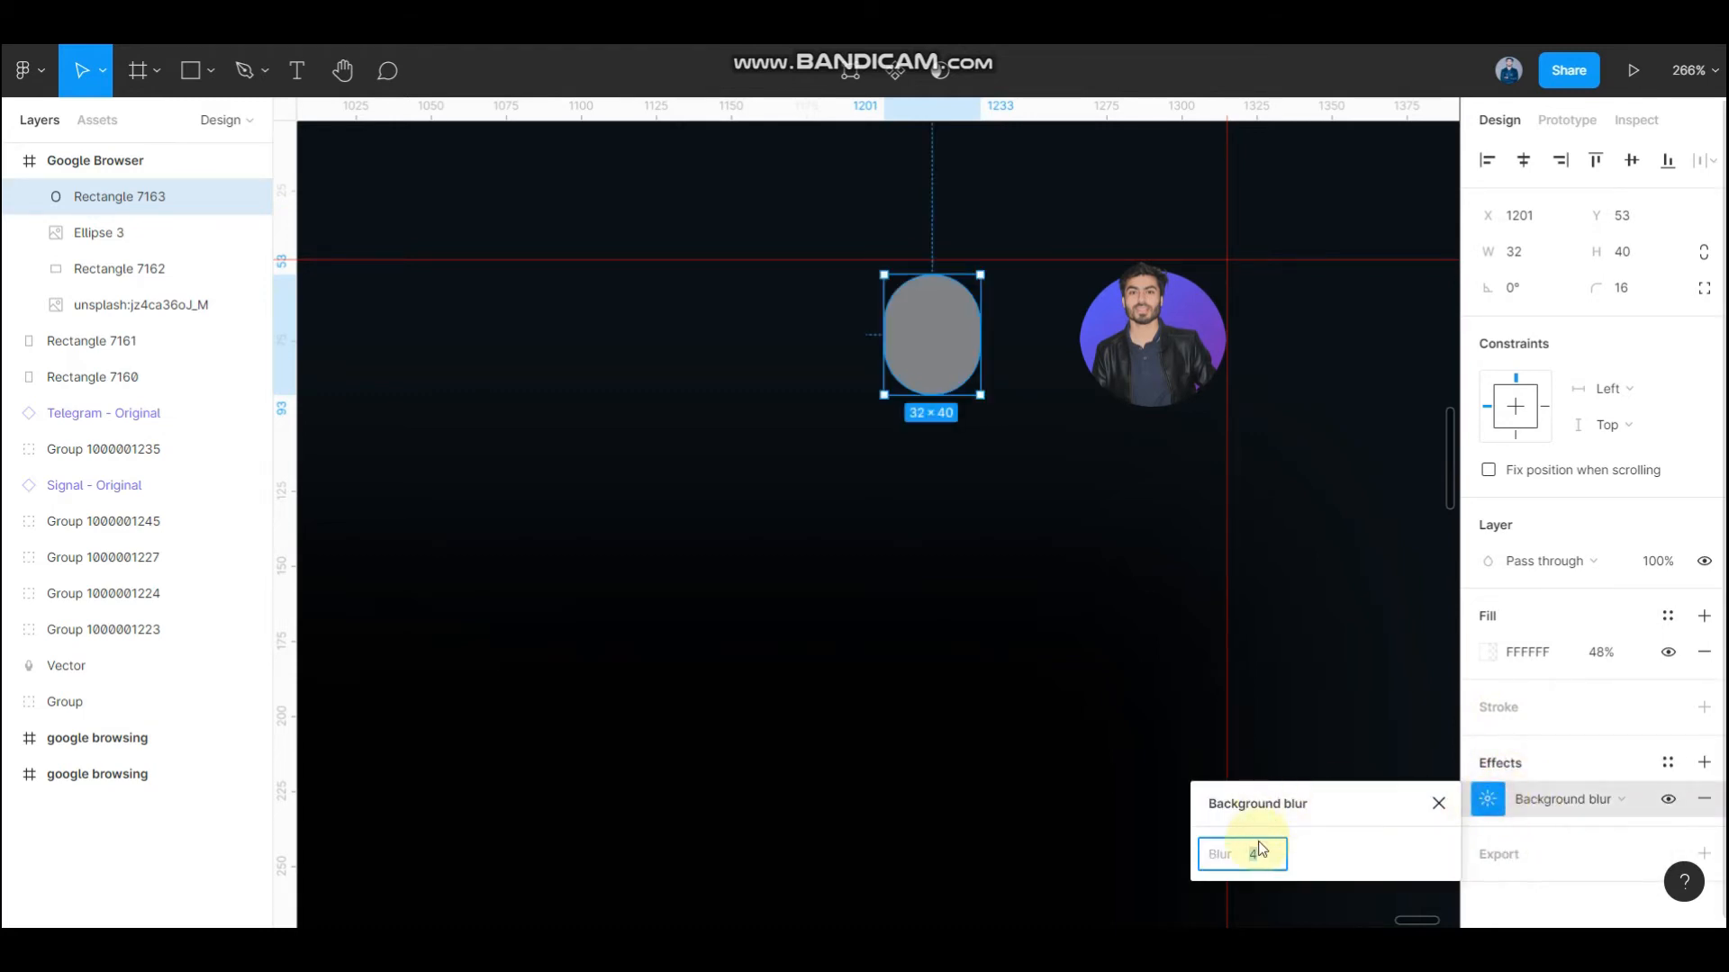
type("35")
key("Return")
scroll(945, 556, "down", 3)
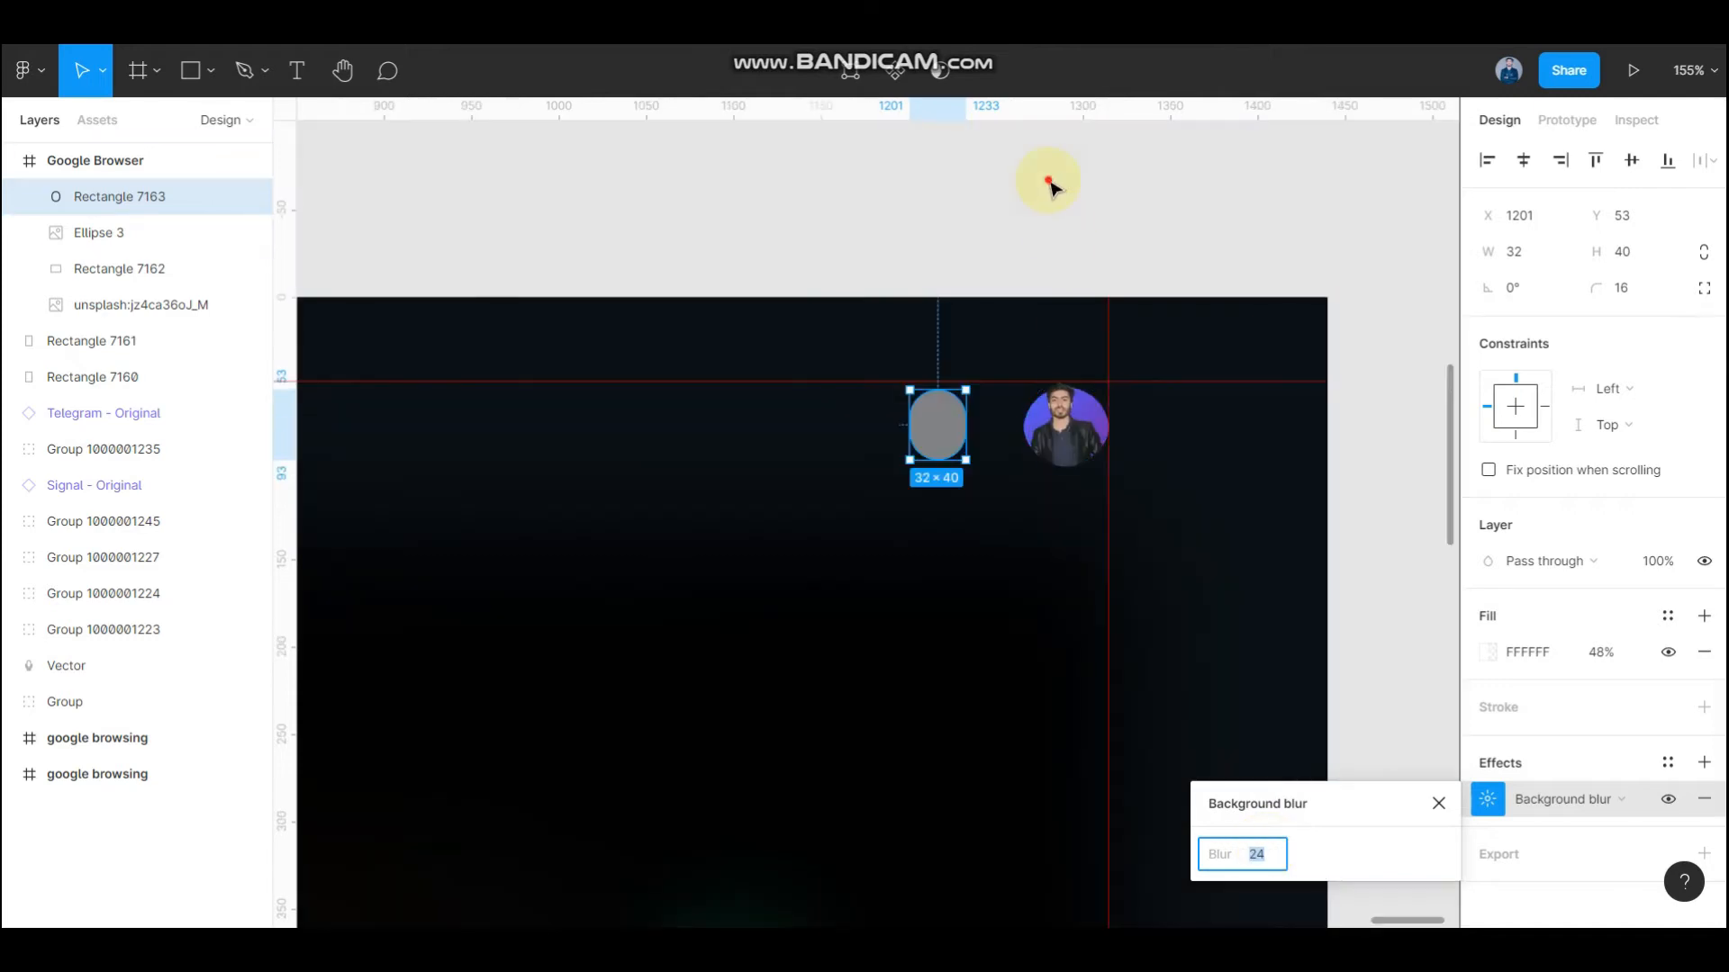
left_click(1048, 180)
- Lower the rounded rectangle's white fill opacity to 24%, trying 18% on the way
scroll(980, 497, "up", 2)
left_click(920, 410)
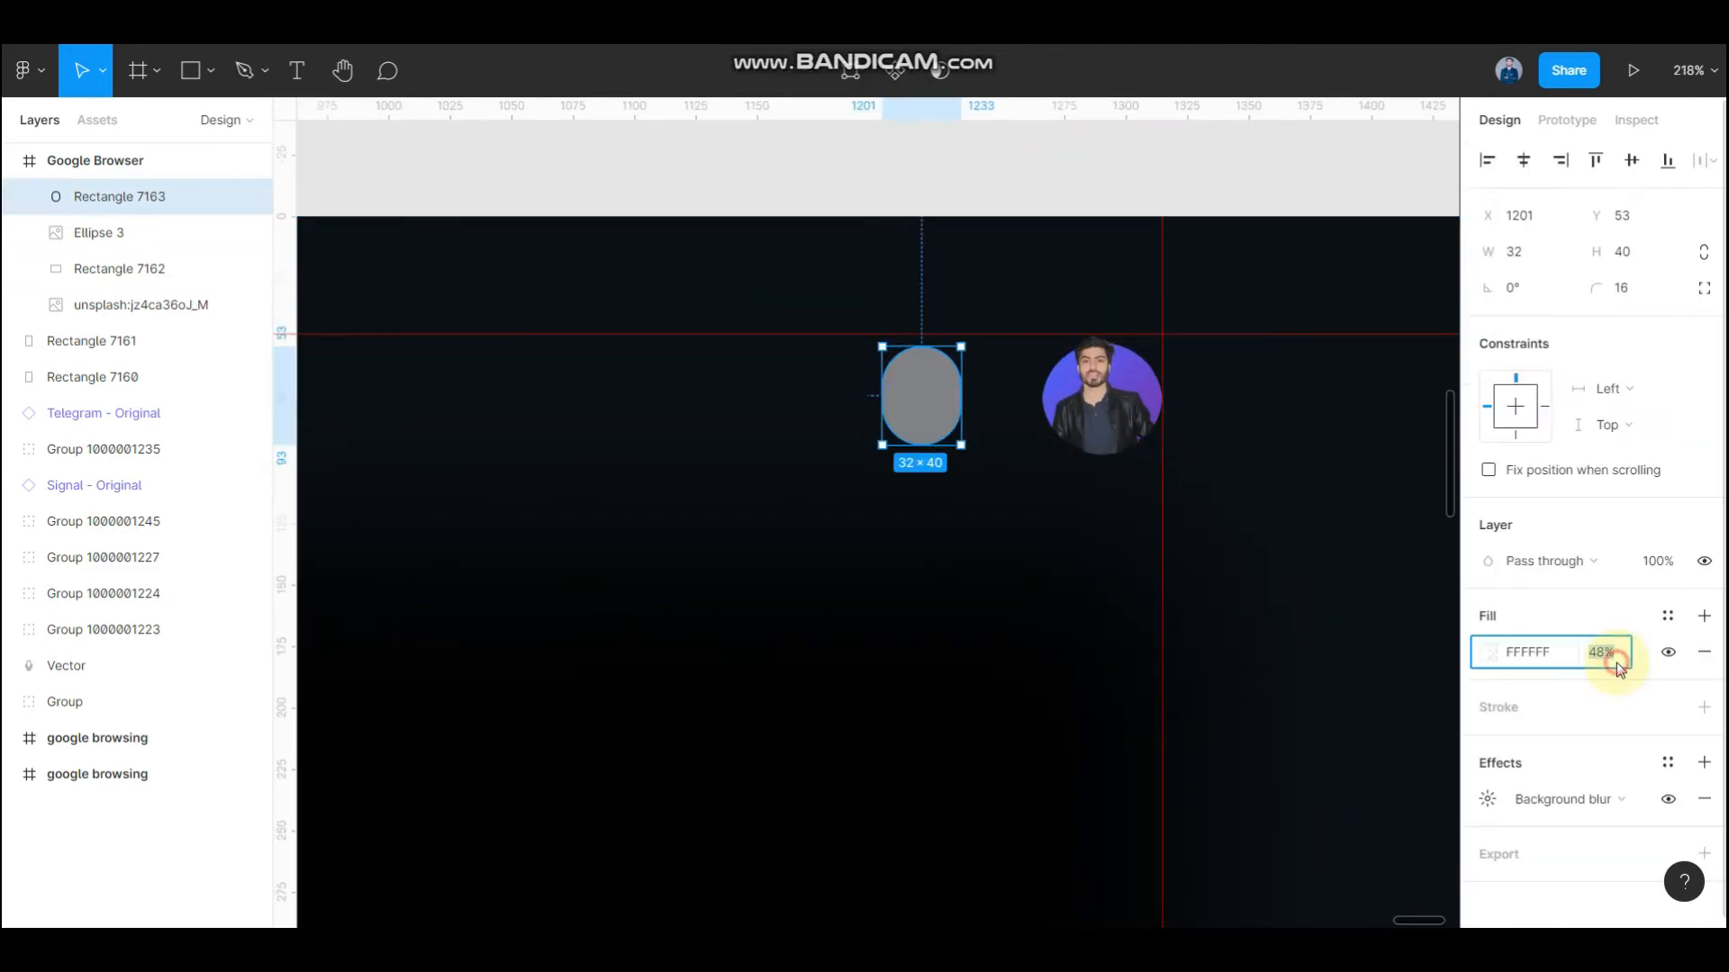
key("shift+Down")
key("shift+Down")
key("shift+Down")
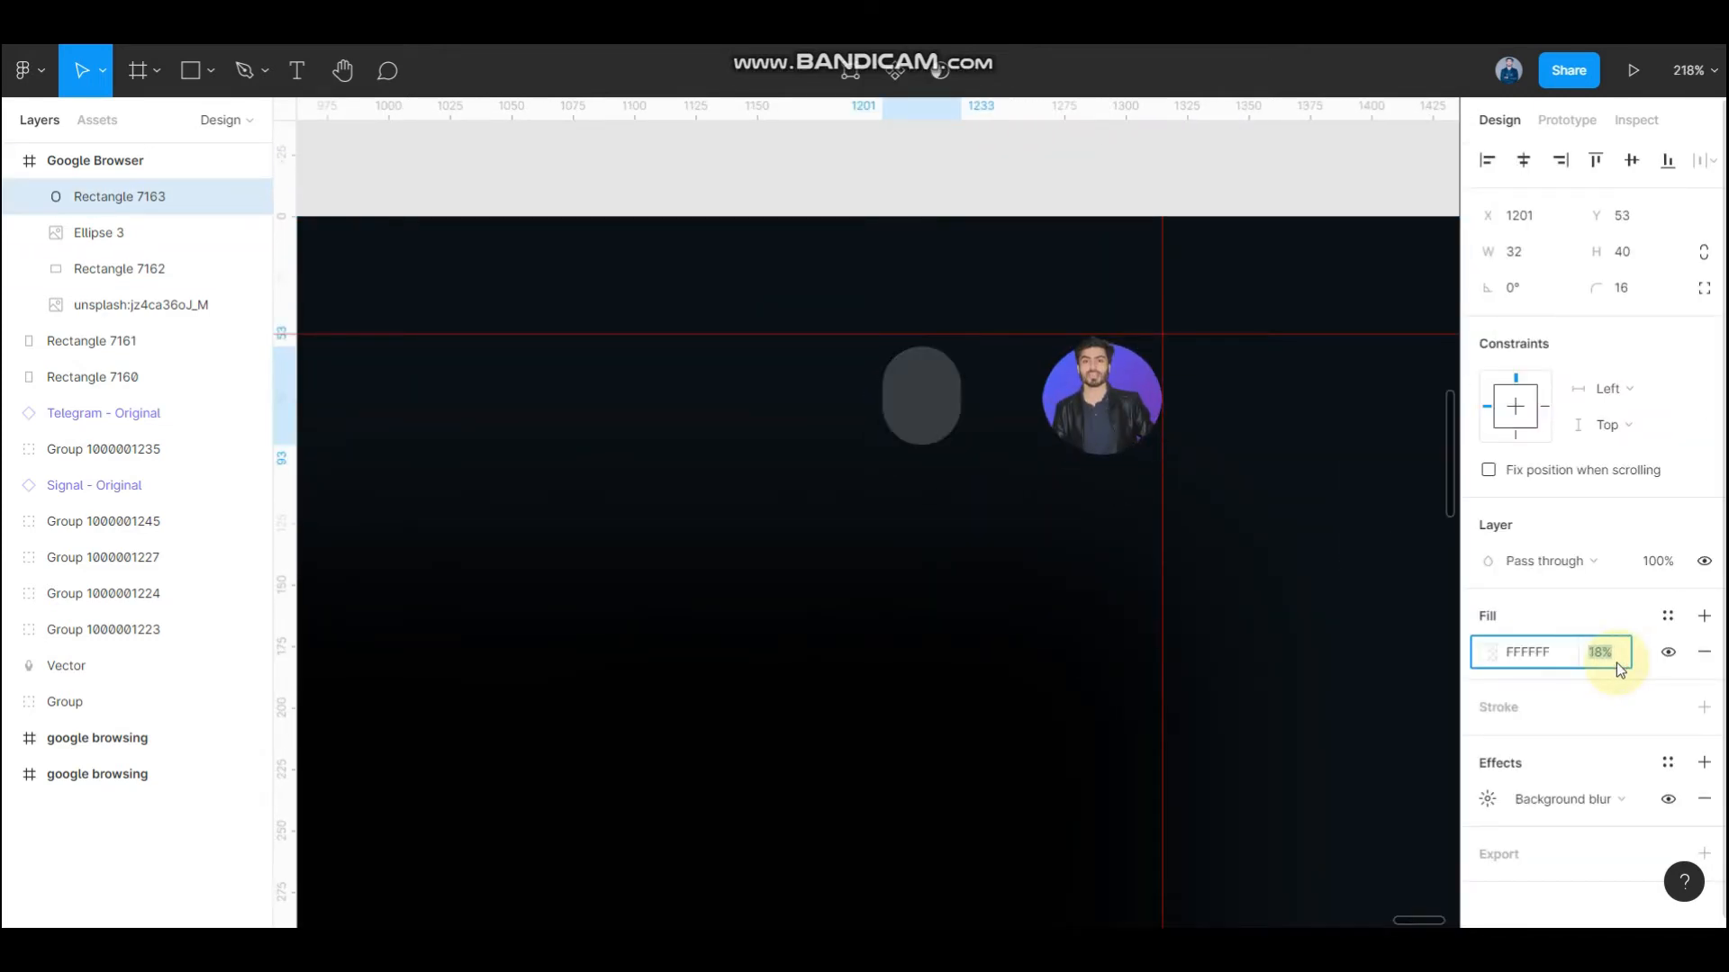
key("Down")
key("shift+Up")
scroll(783, 355, "down", 3, "ctrl")
left_click(1023, 204)
- Nudge the rounded rectangle to X 1202, leaving a 32 px gap to the profile circle
left_click(867, 397)
scroll(863, 397, "up", 4, "ctrl")
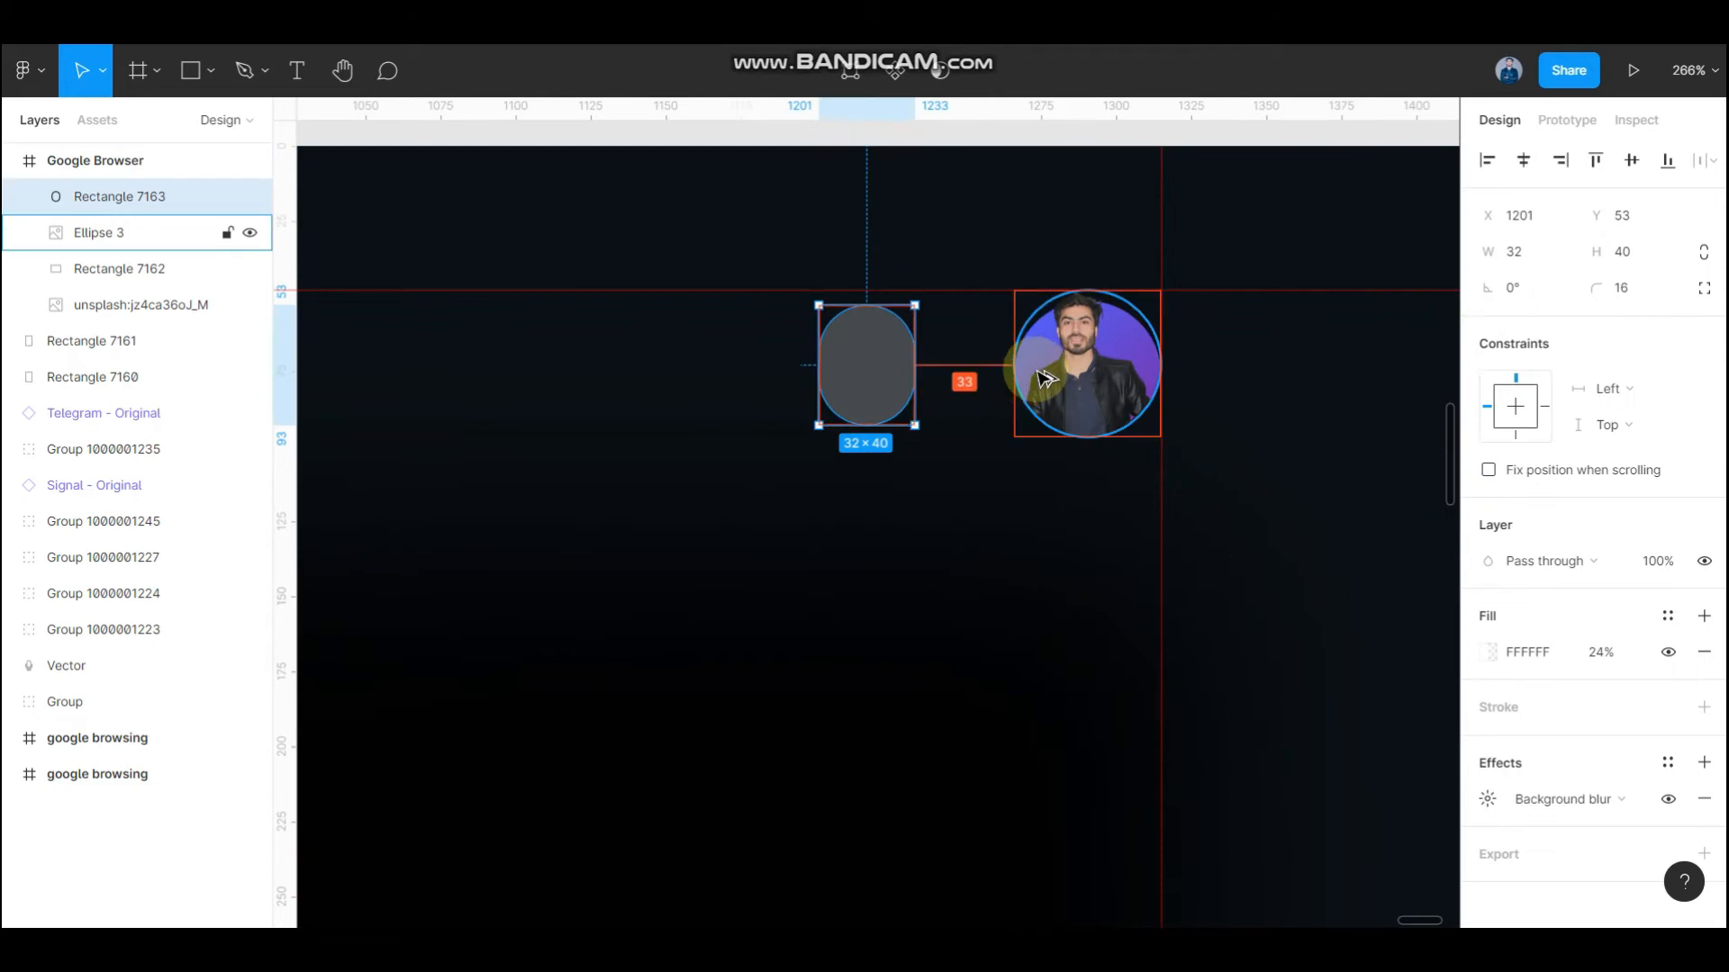
key("Right")
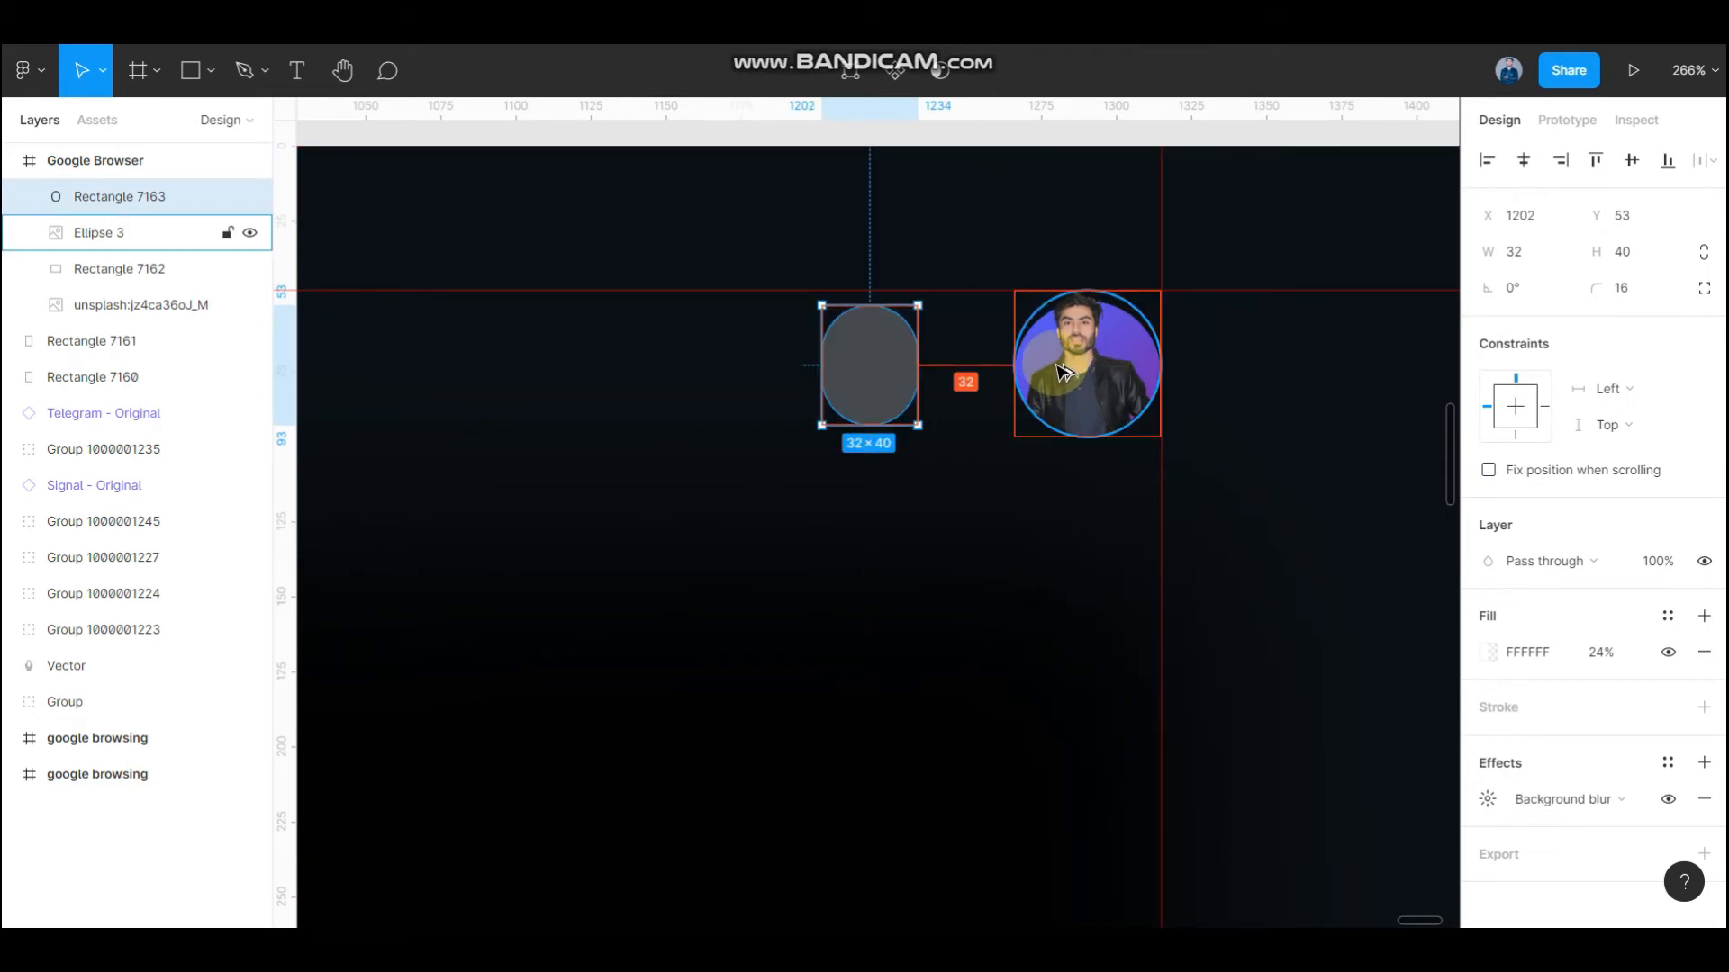
scroll(1066, 370, "down", 4, "ctrl")
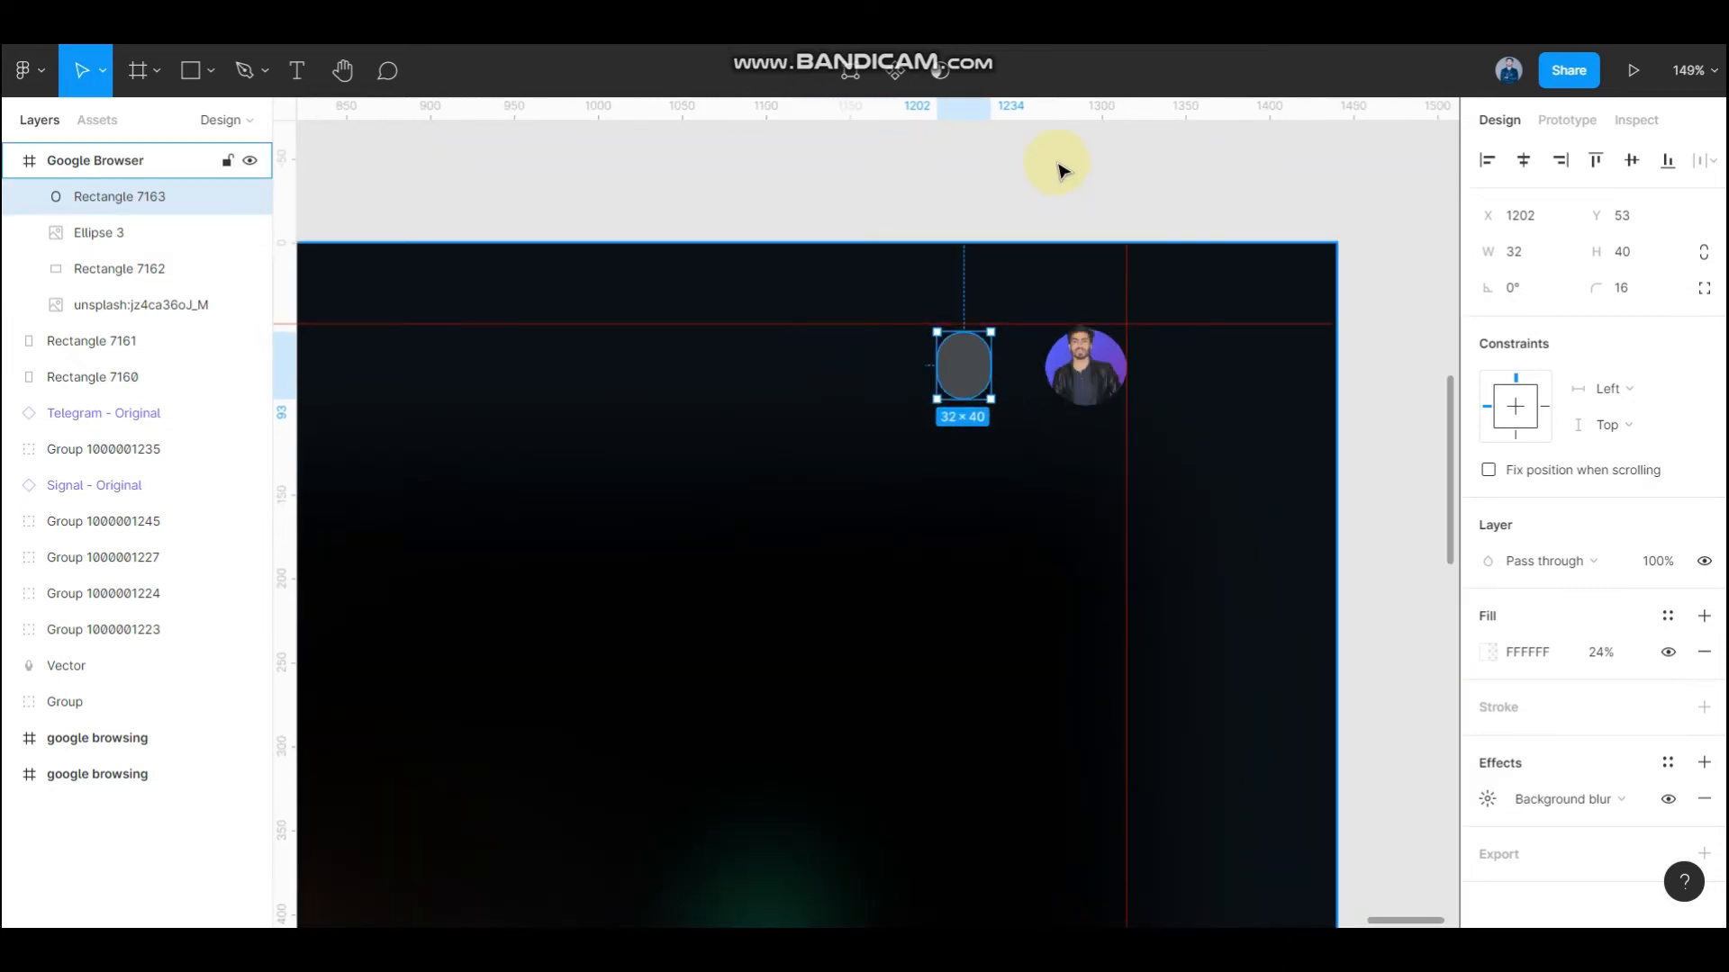
left_click(1061, 166)
left_click(986, 356)
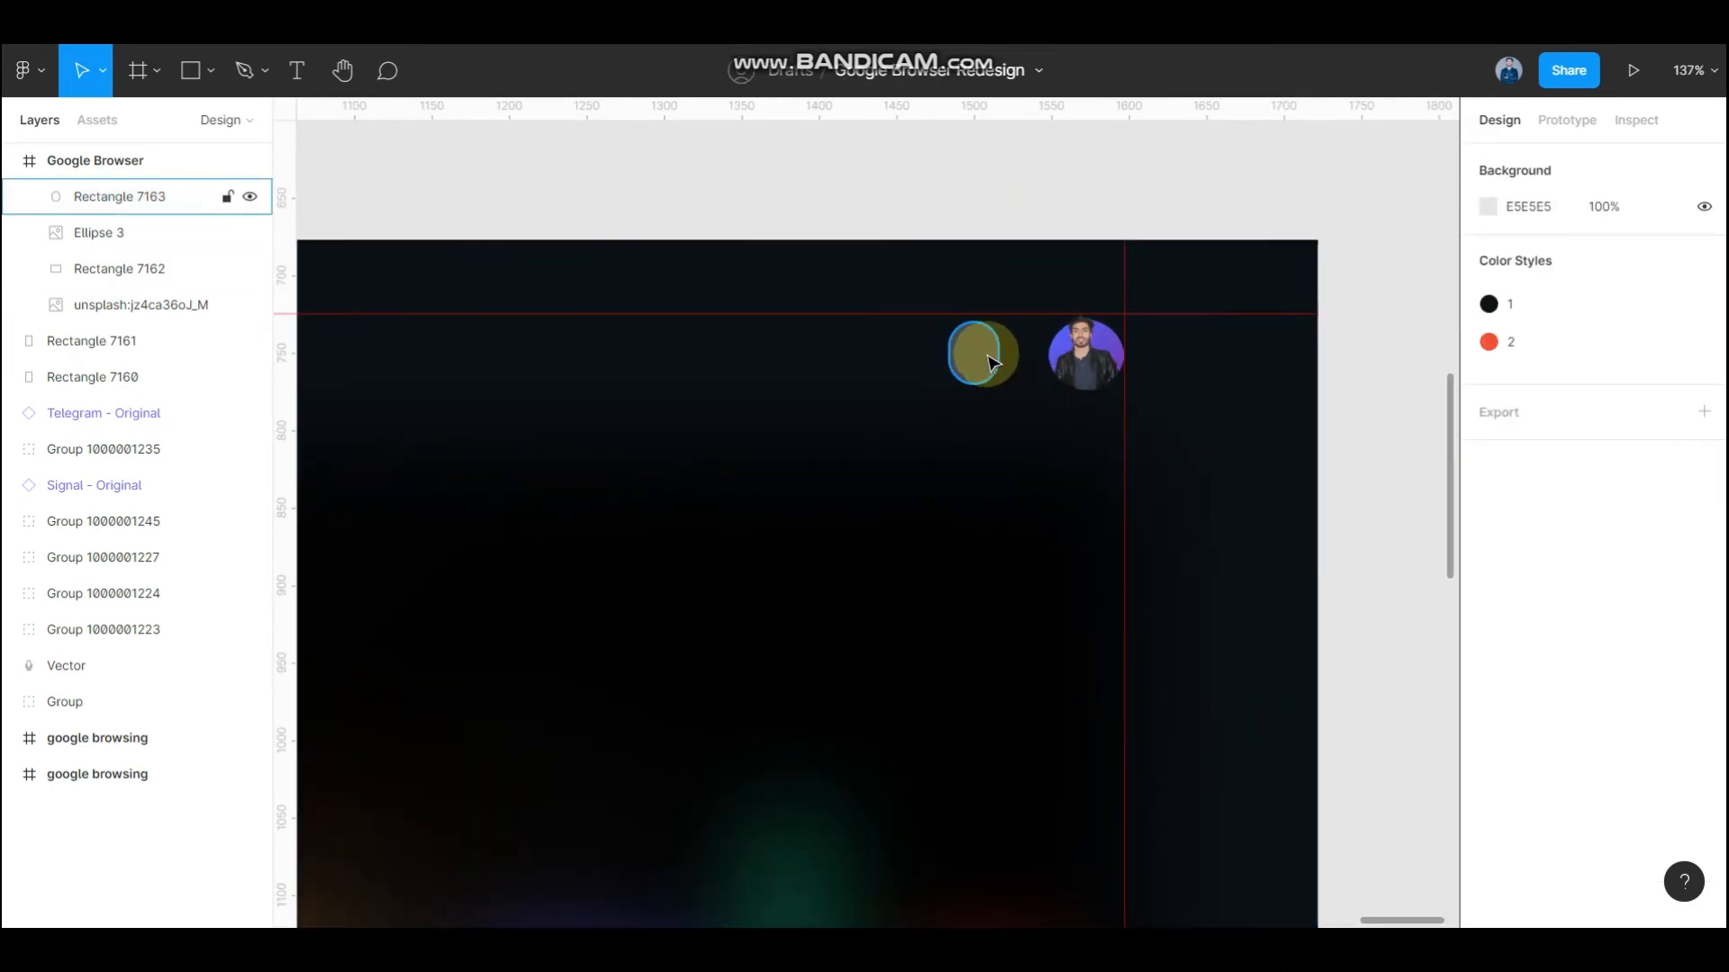
scroll(988, 351, "up", 3, "ctrl")
scroll(1009, 297, "up", 2)
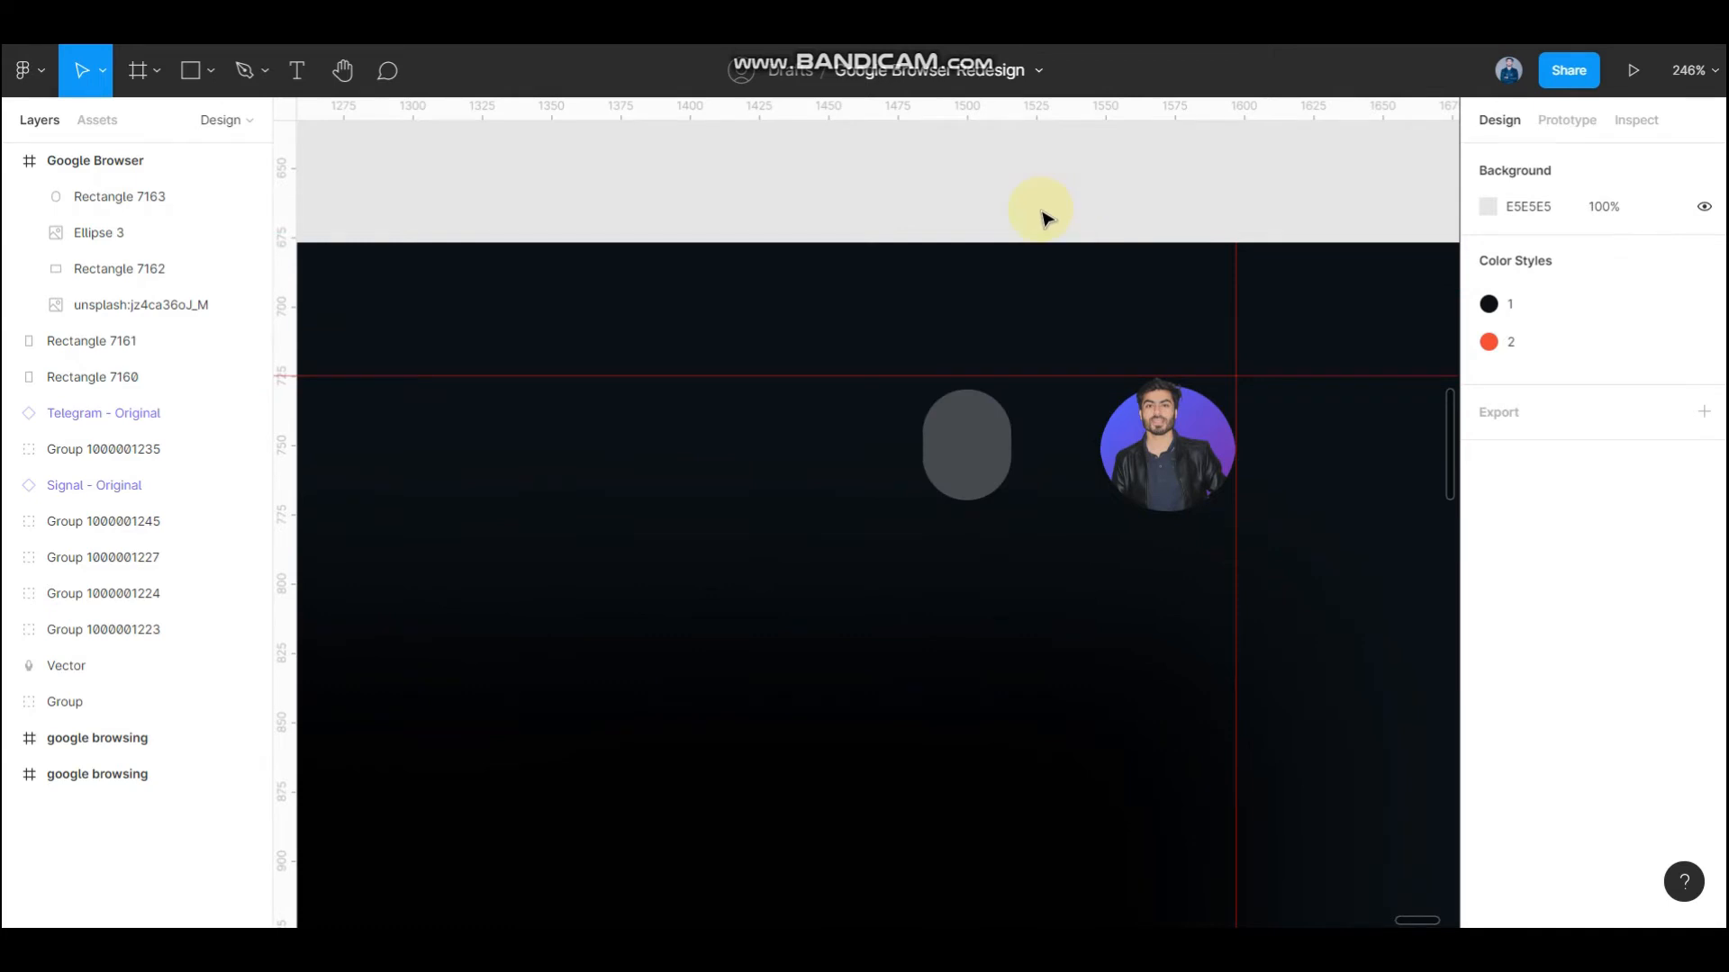
scroll(1081, 203, "down", 3, "ctrl")
- Insert the Light-style Category icon with the Iconly v2.3 plugin, and close the plugin
left_click(1258, 182)
right_click(1260, 183)
mouse_move(1320, 326)
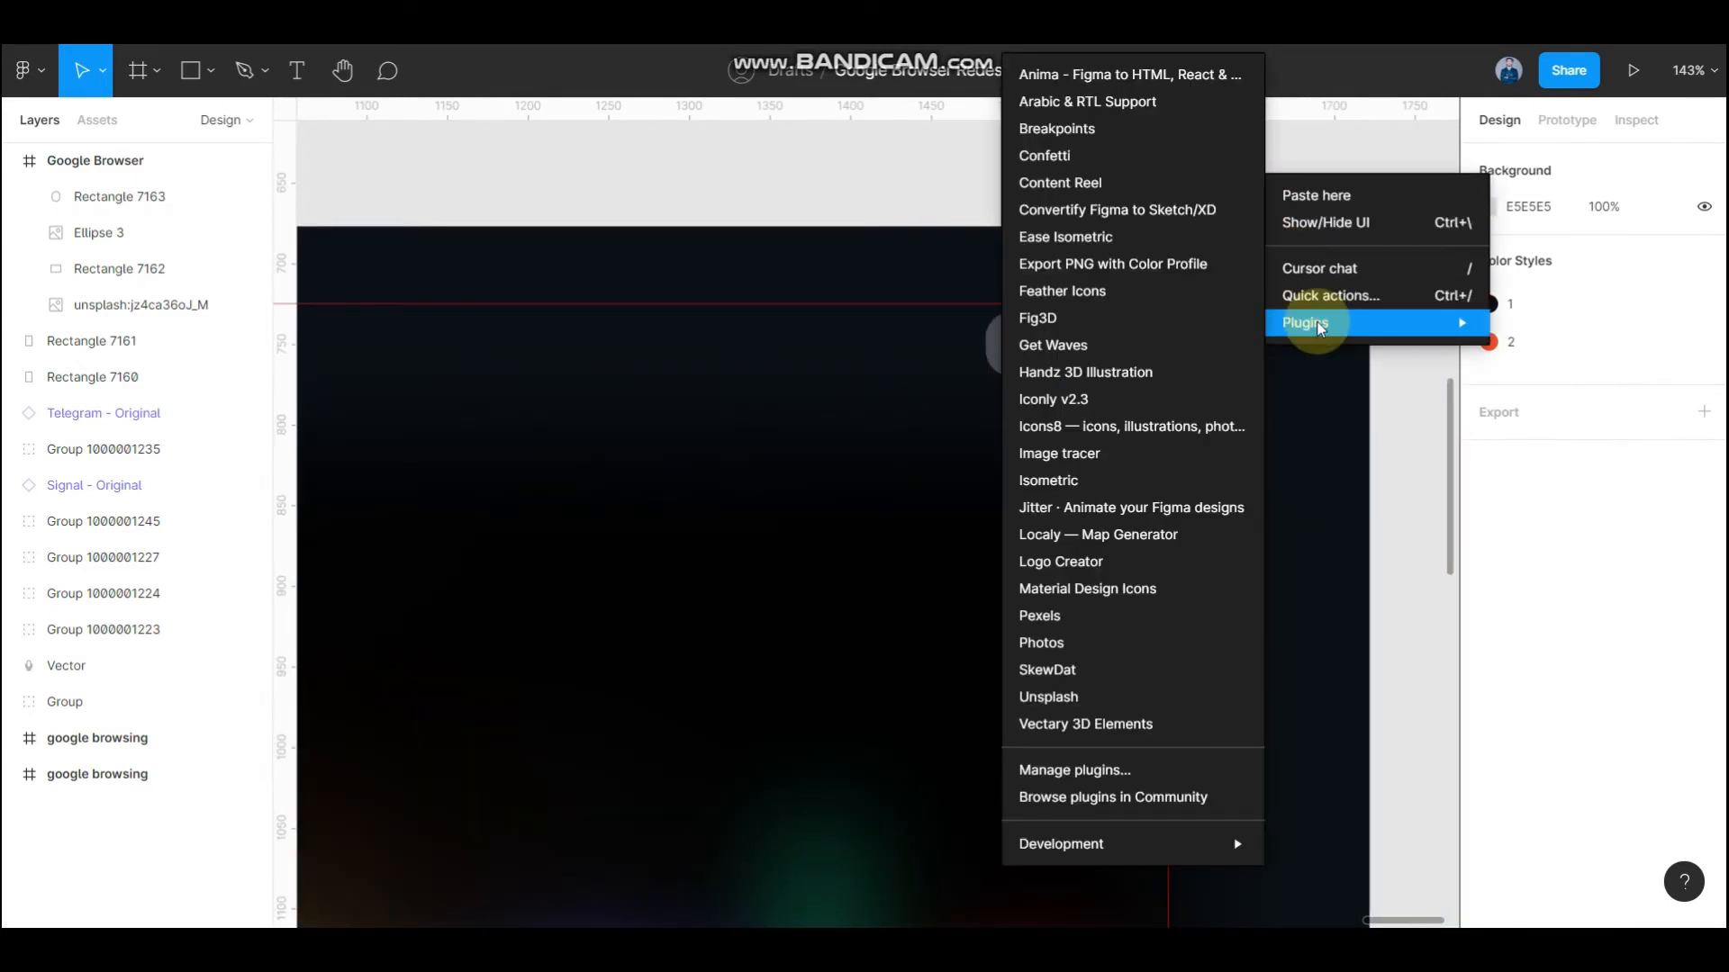
left_click(1072, 399)
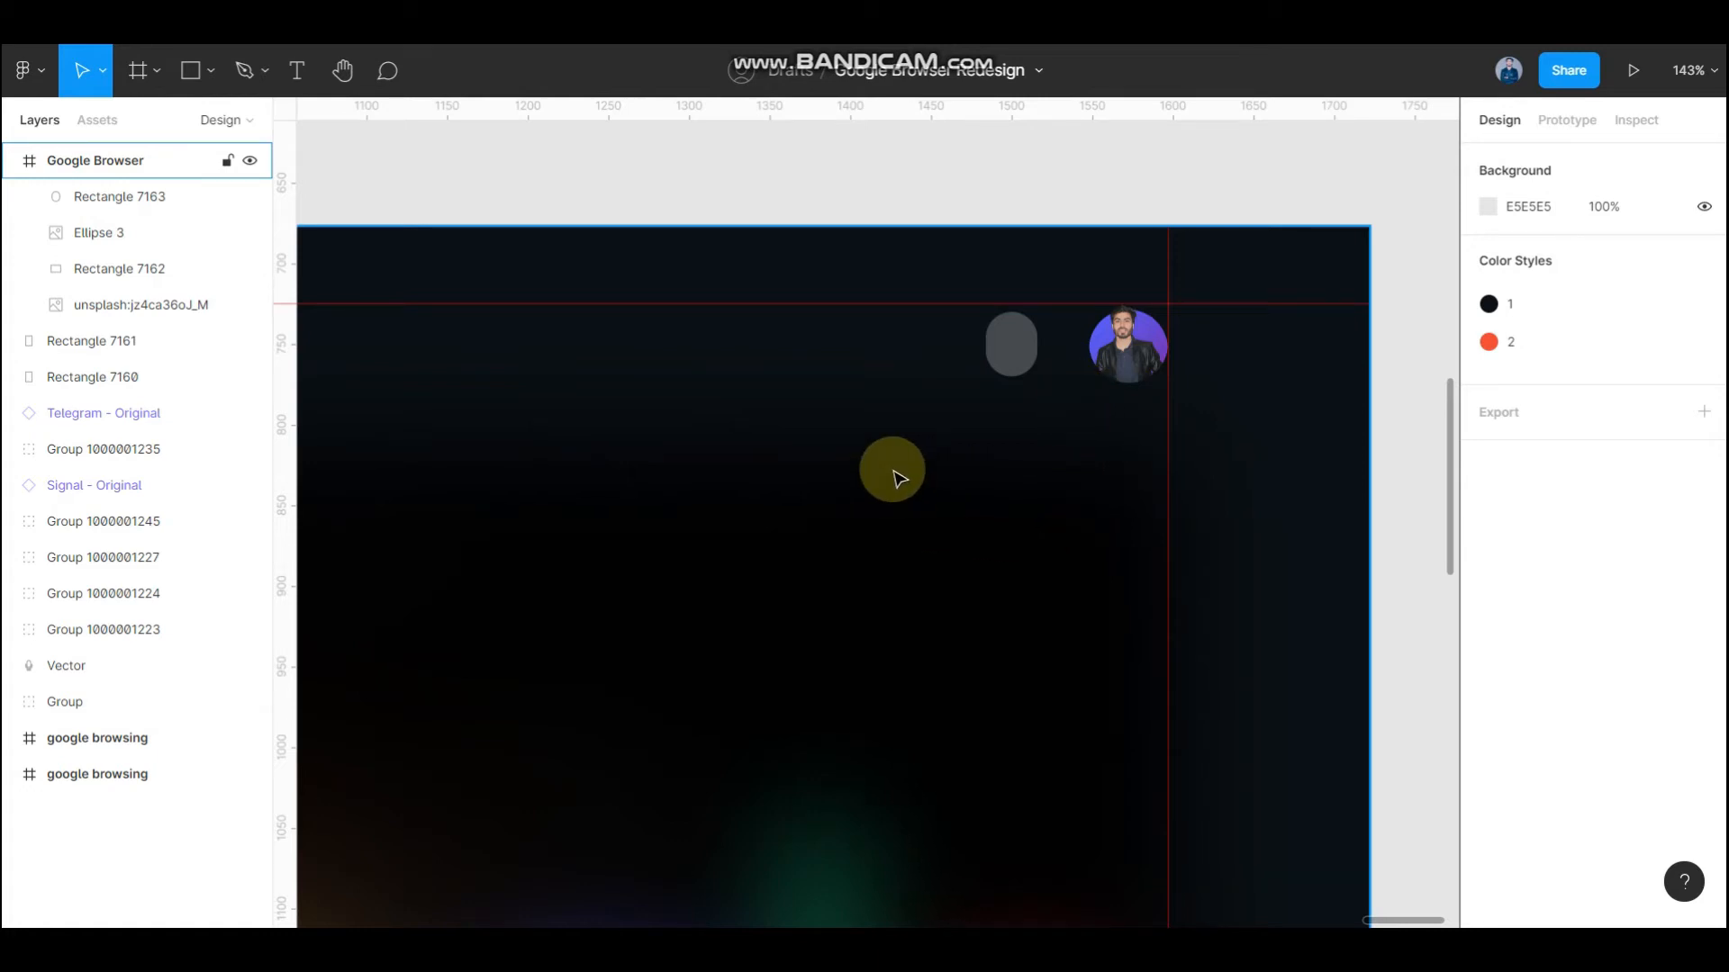
scroll(891, 471, "down", 2, "ctrl")
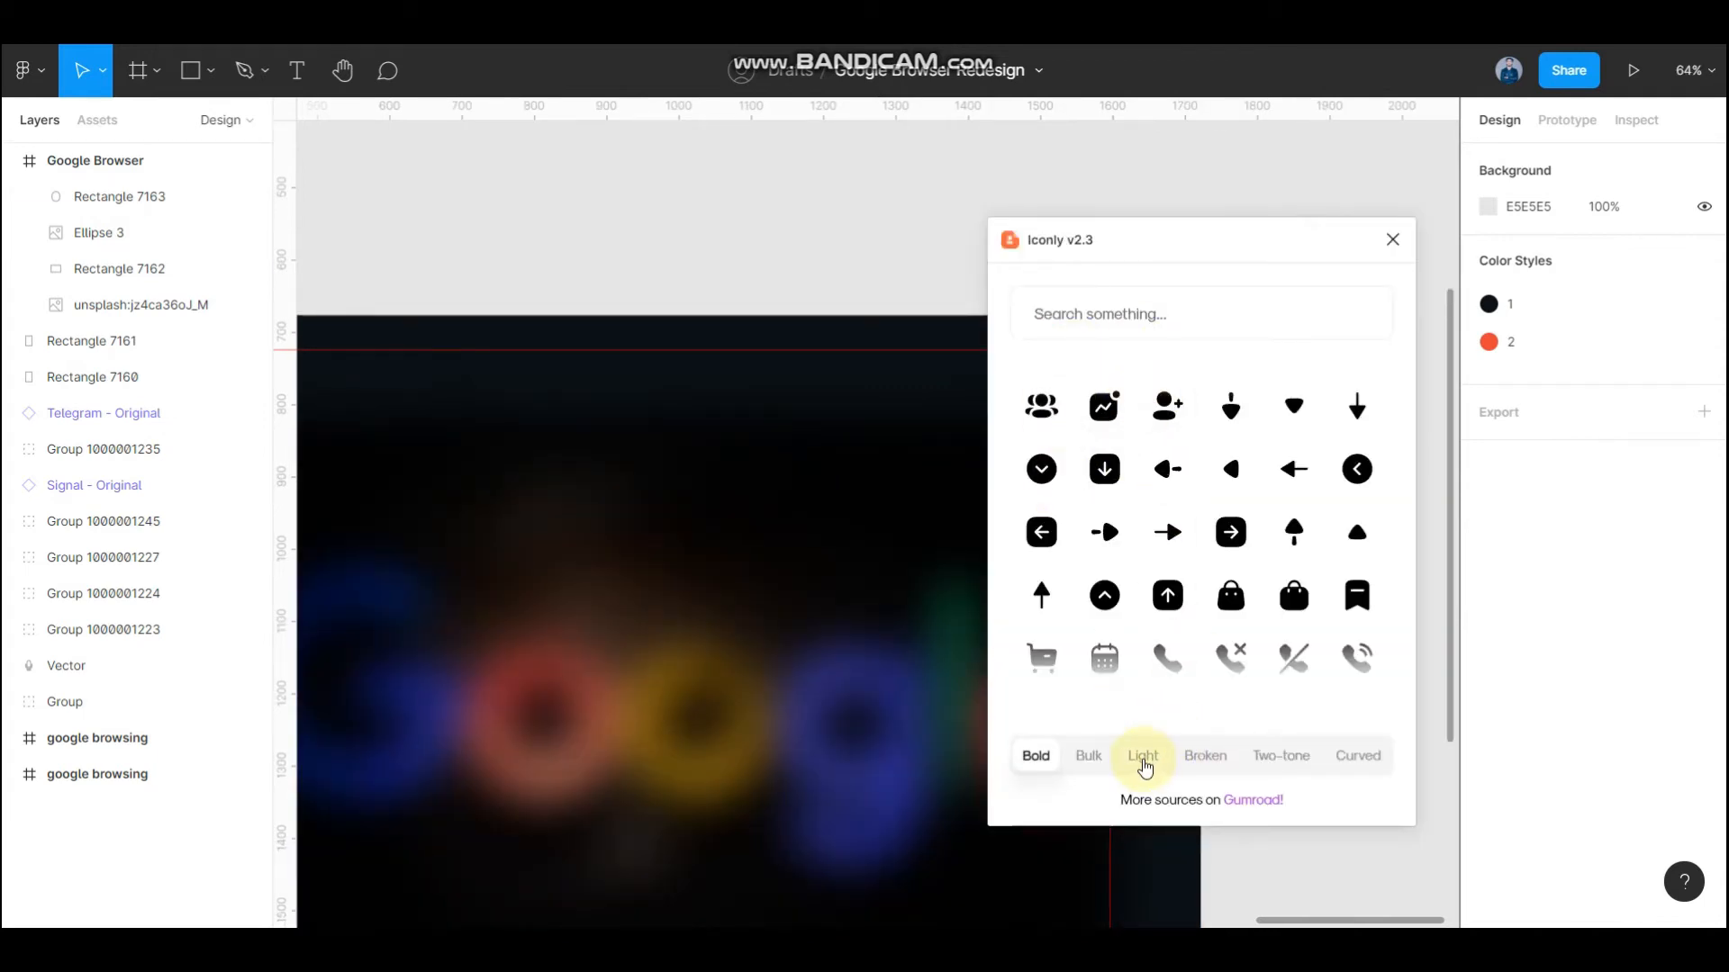
left_click(1143, 758)
scroll(1162, 482, "down", 3)
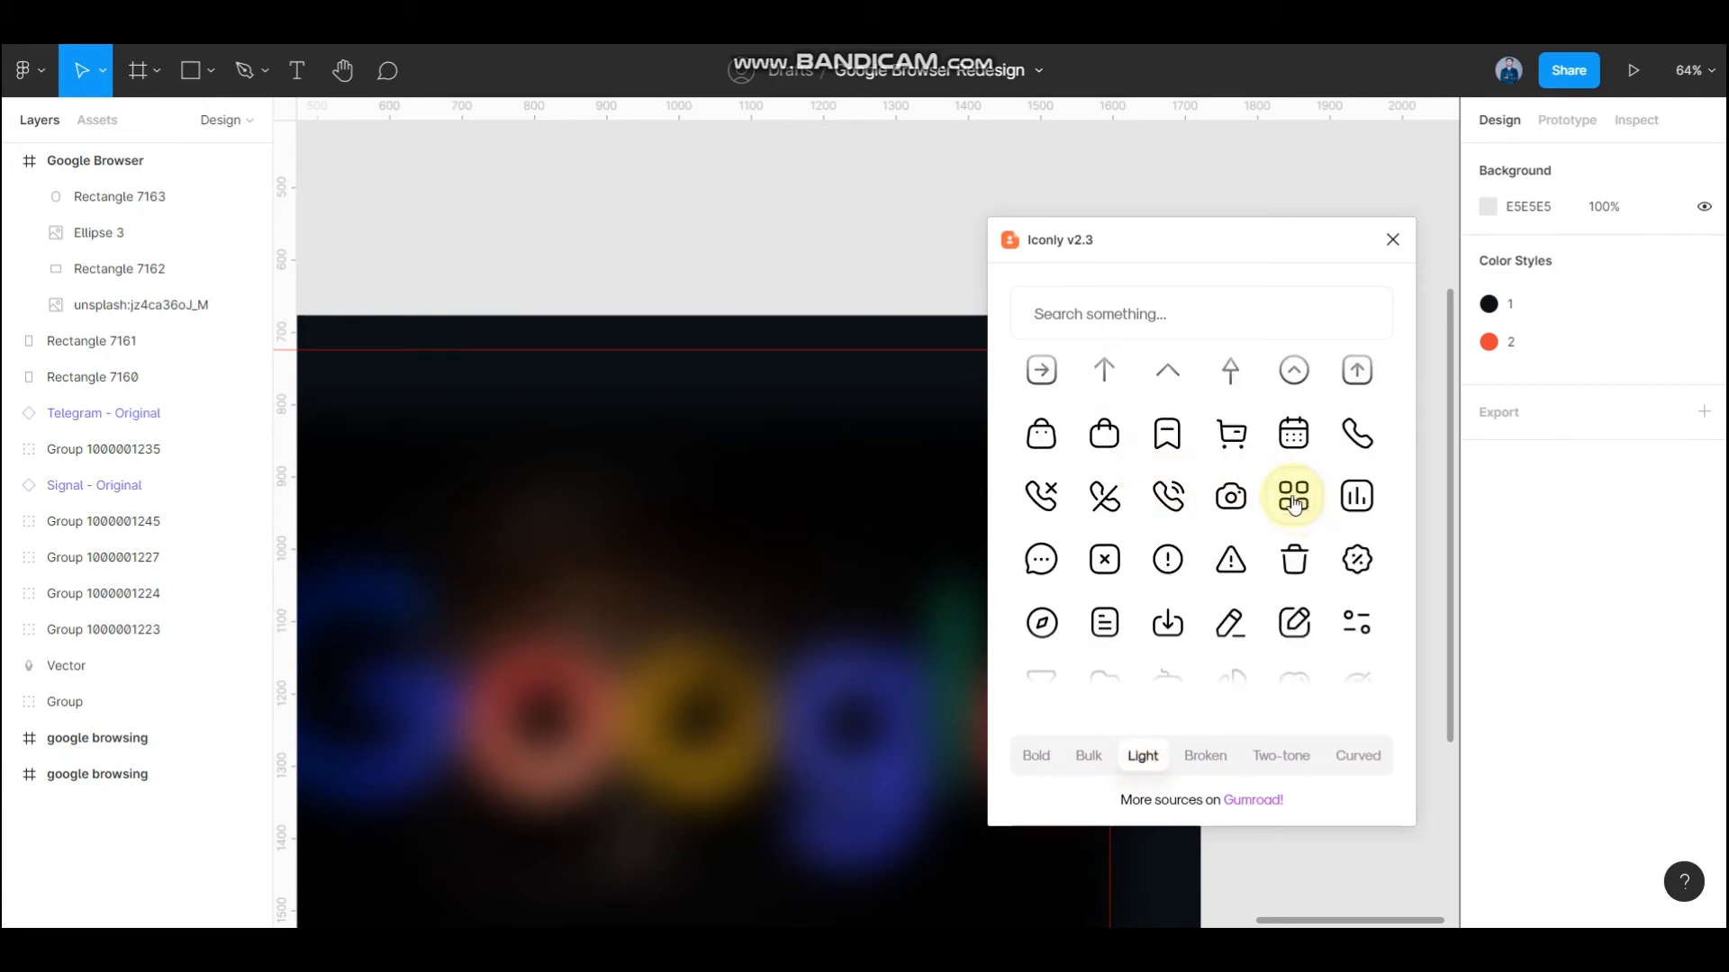
left_click(1294, 502)
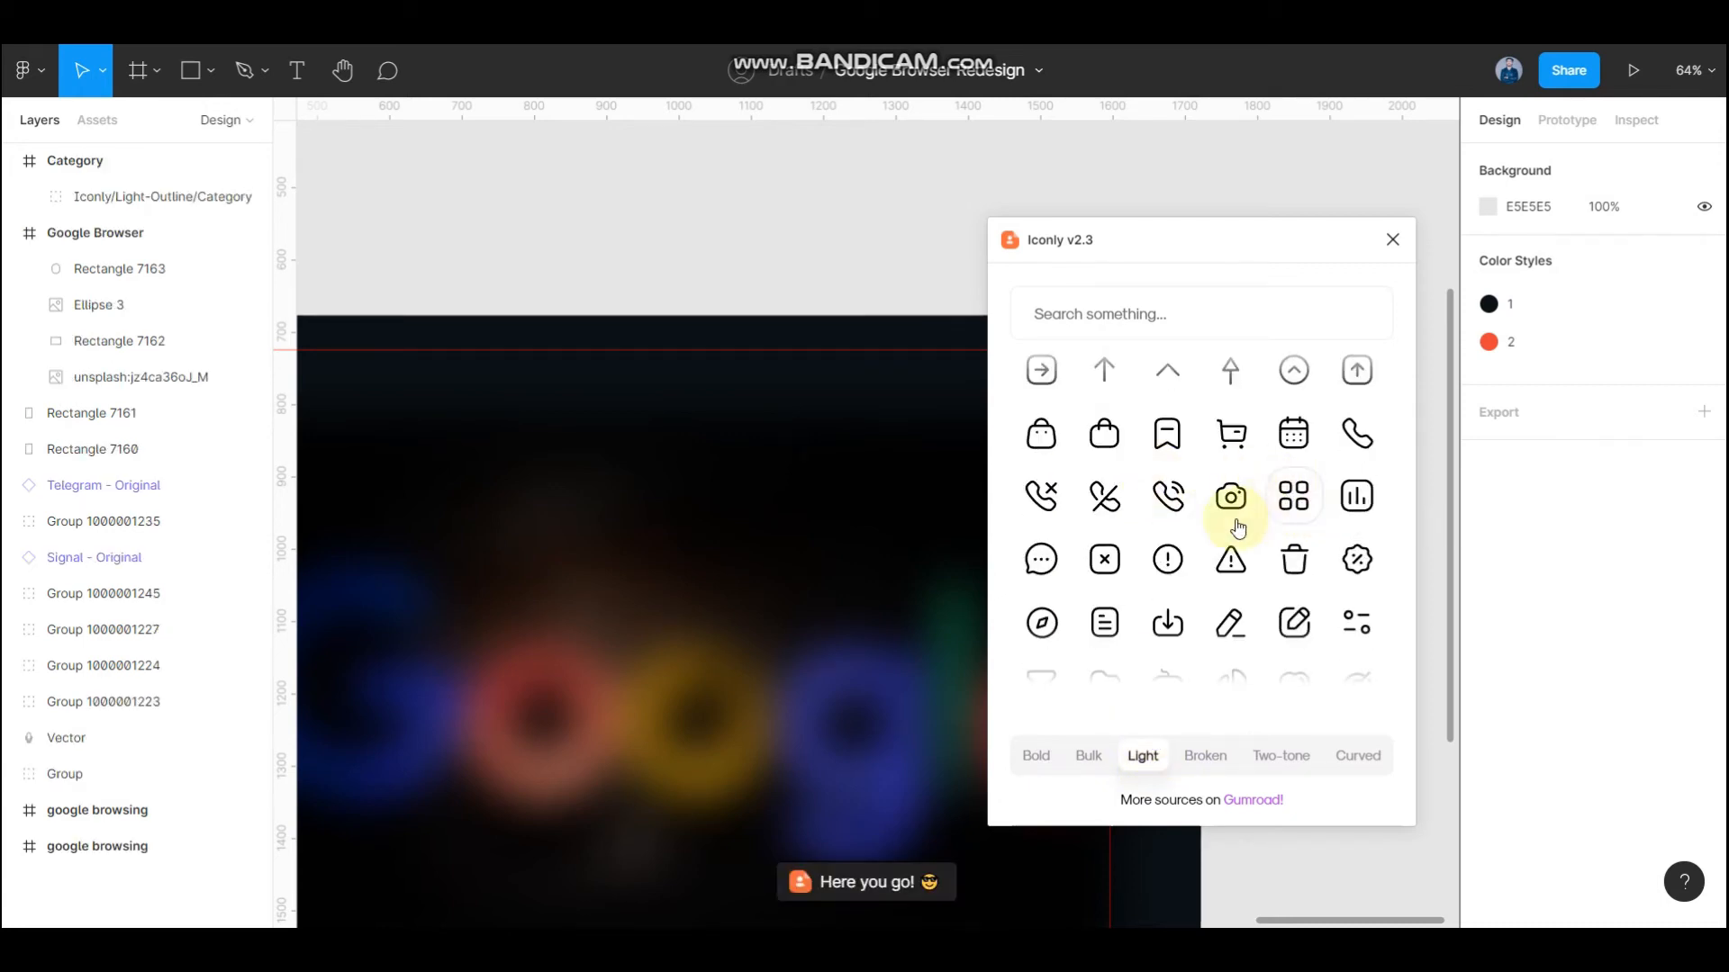
left_click(1397, 242)
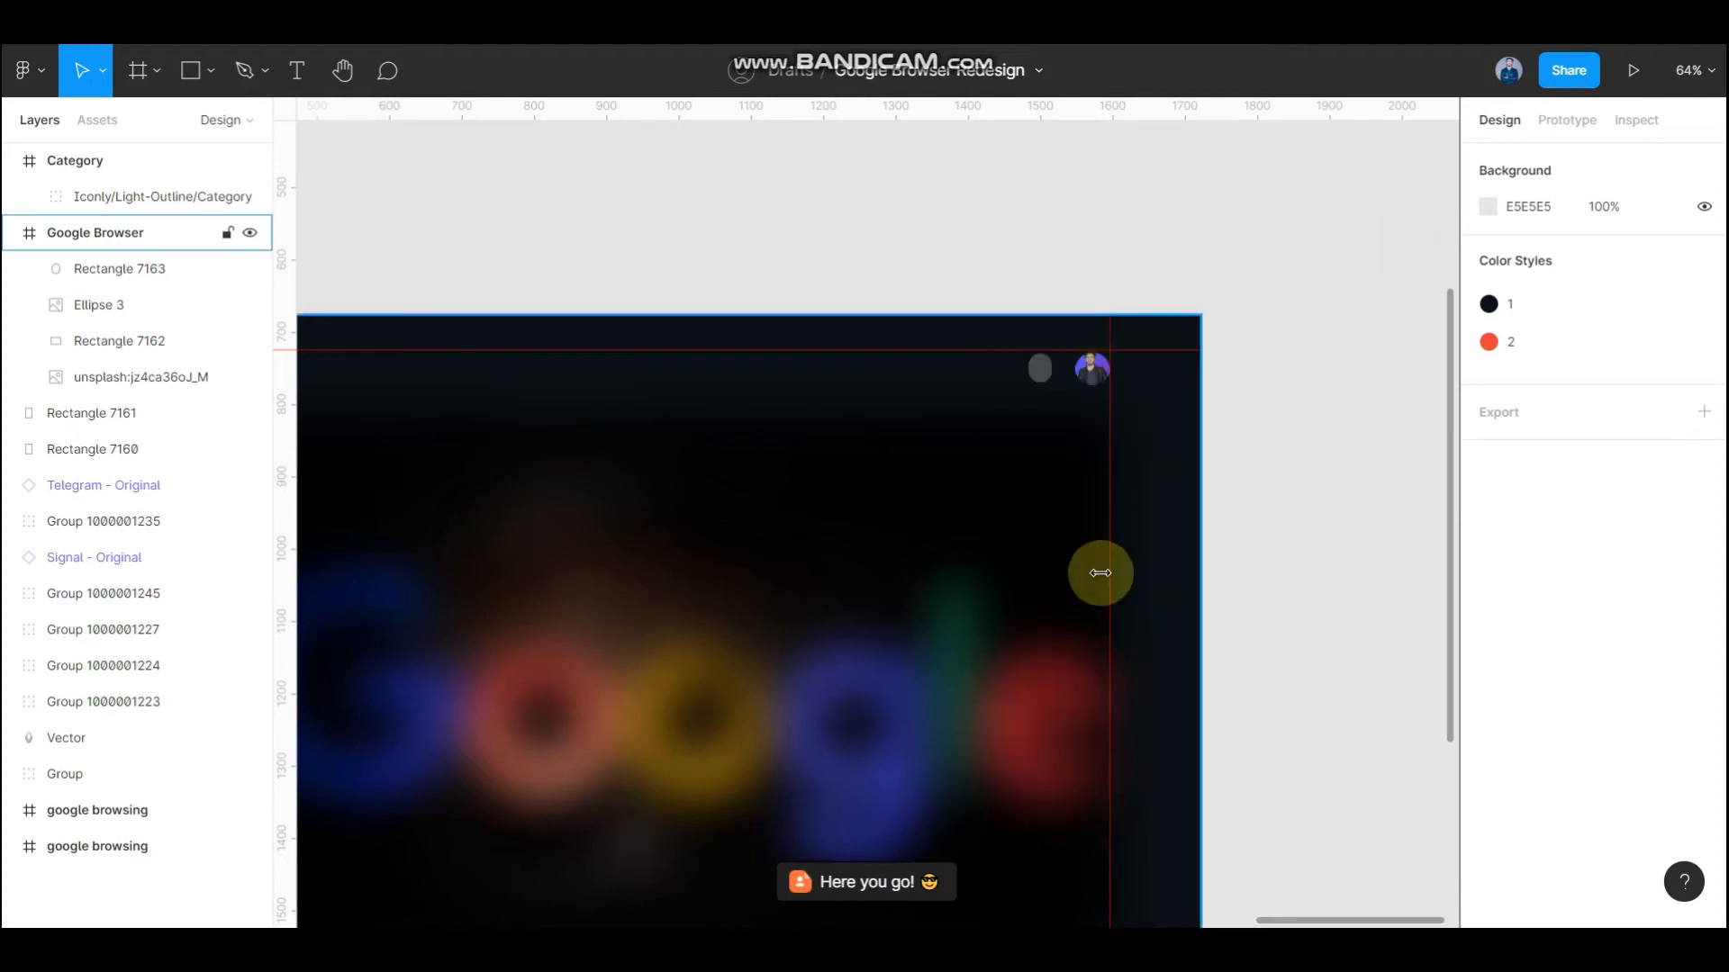
- Try moving the Category icon group slightly higher, and undo the move
scroll(867, 420, "down", 2)
left_click(869, 419)
scroll(871, 428, "up", 1)
scroll(883, 508, "up", 3)
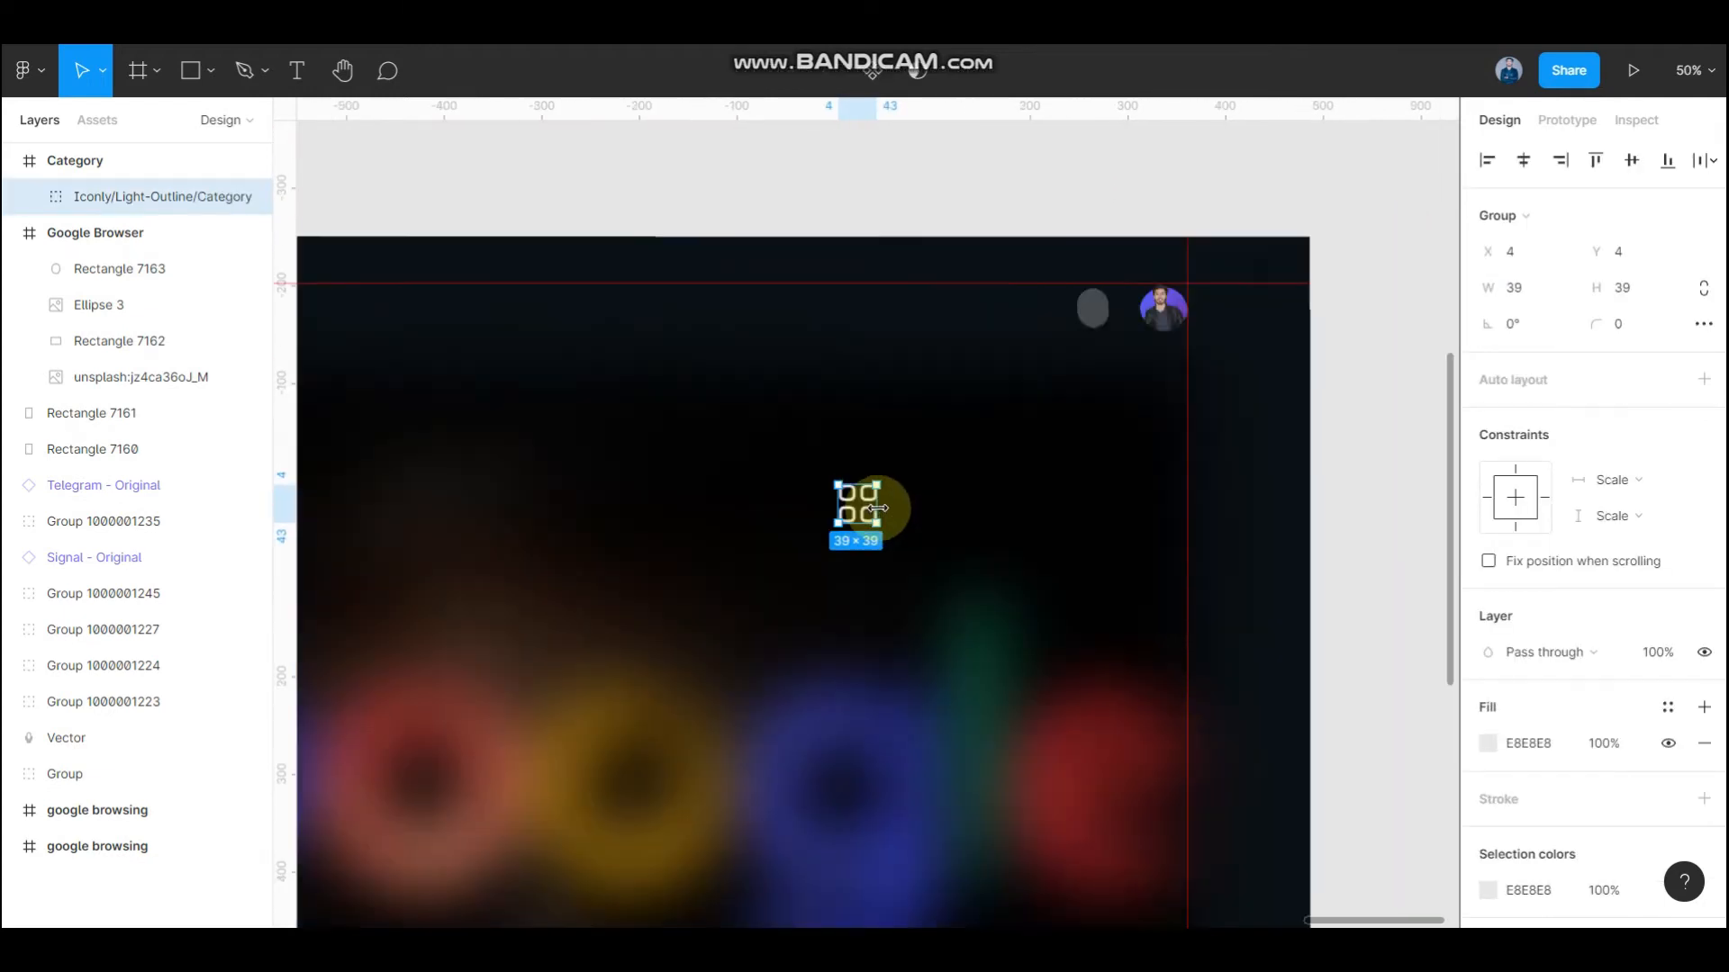
left_click_drag(858, 494, 856, 465)
key("ctrl+z")
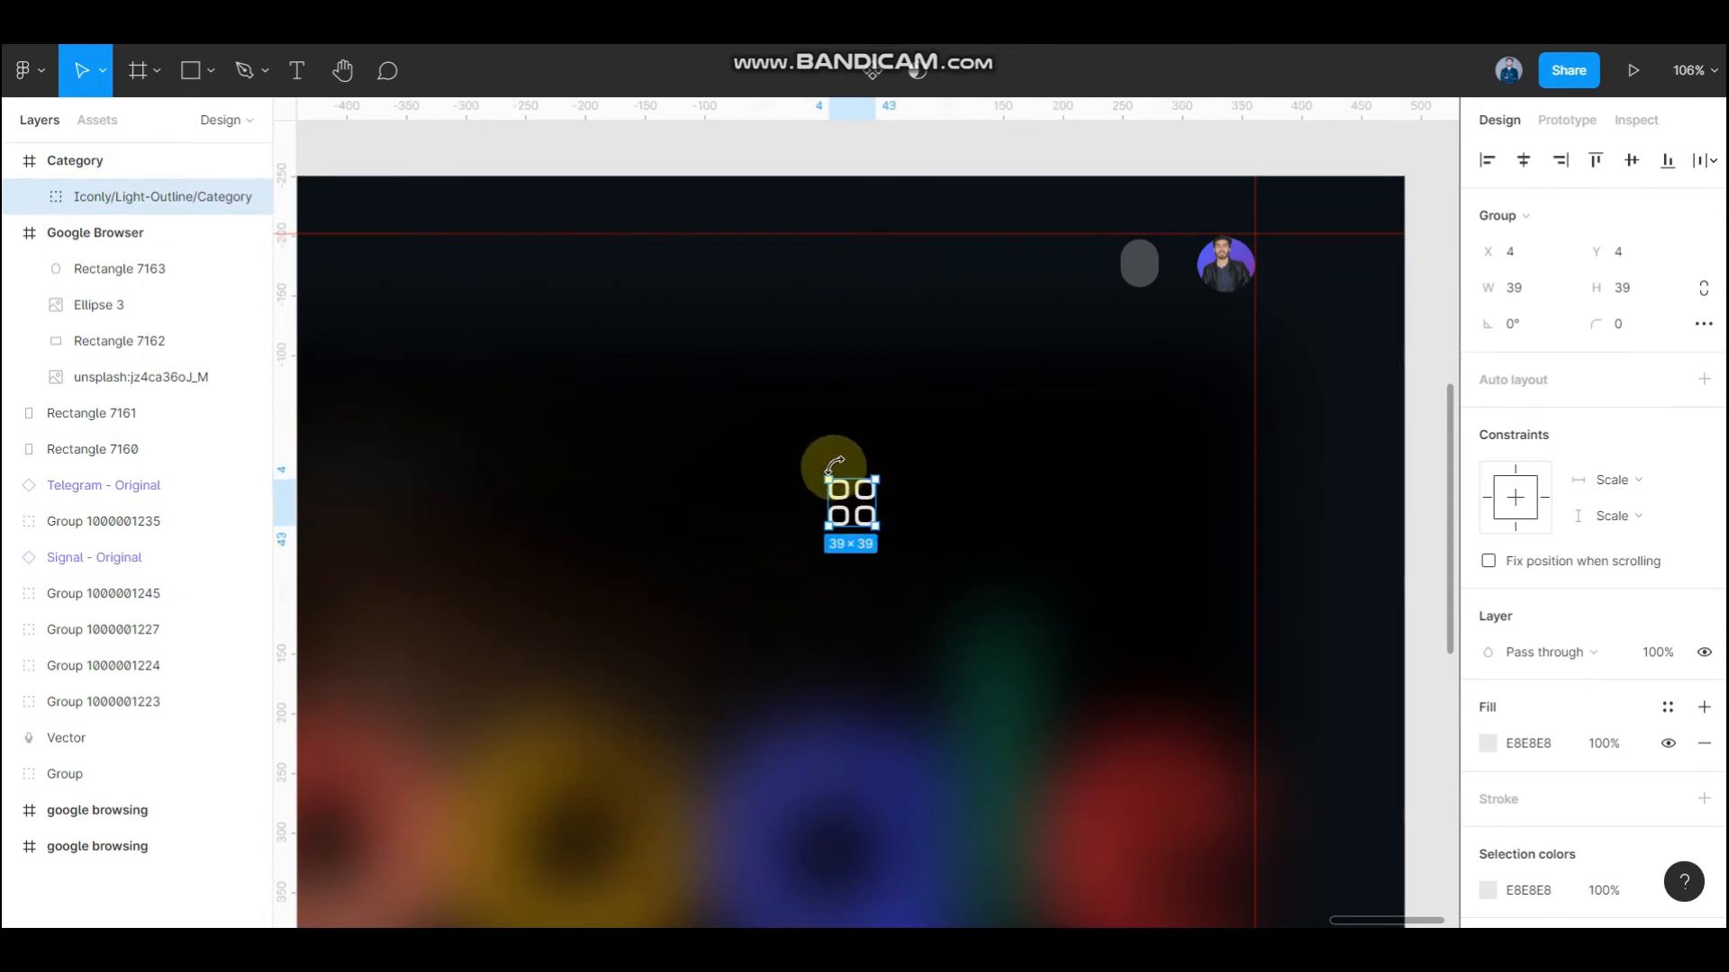
- Group the Category icon and move it over the rounded rectangle beside the profile picture
left_click(824, 456)
left_click(866, 487)
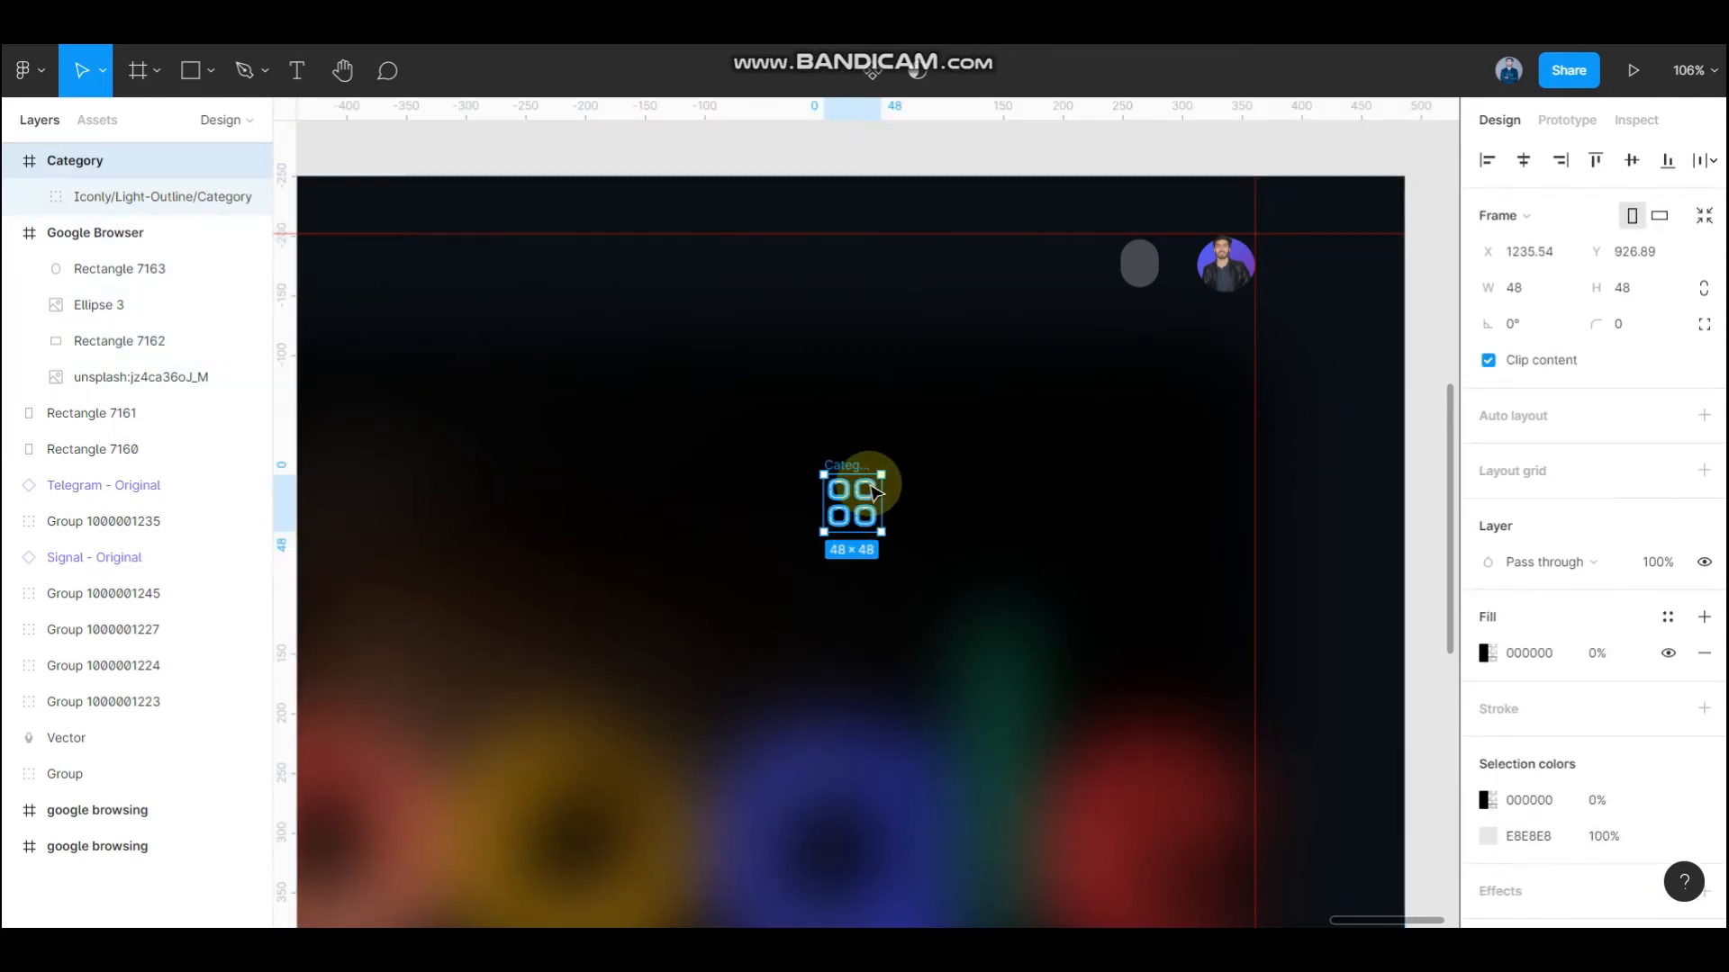
left_click_drag(870, 484, 1162, 269)
scroll(1162, 269, "up", 6)
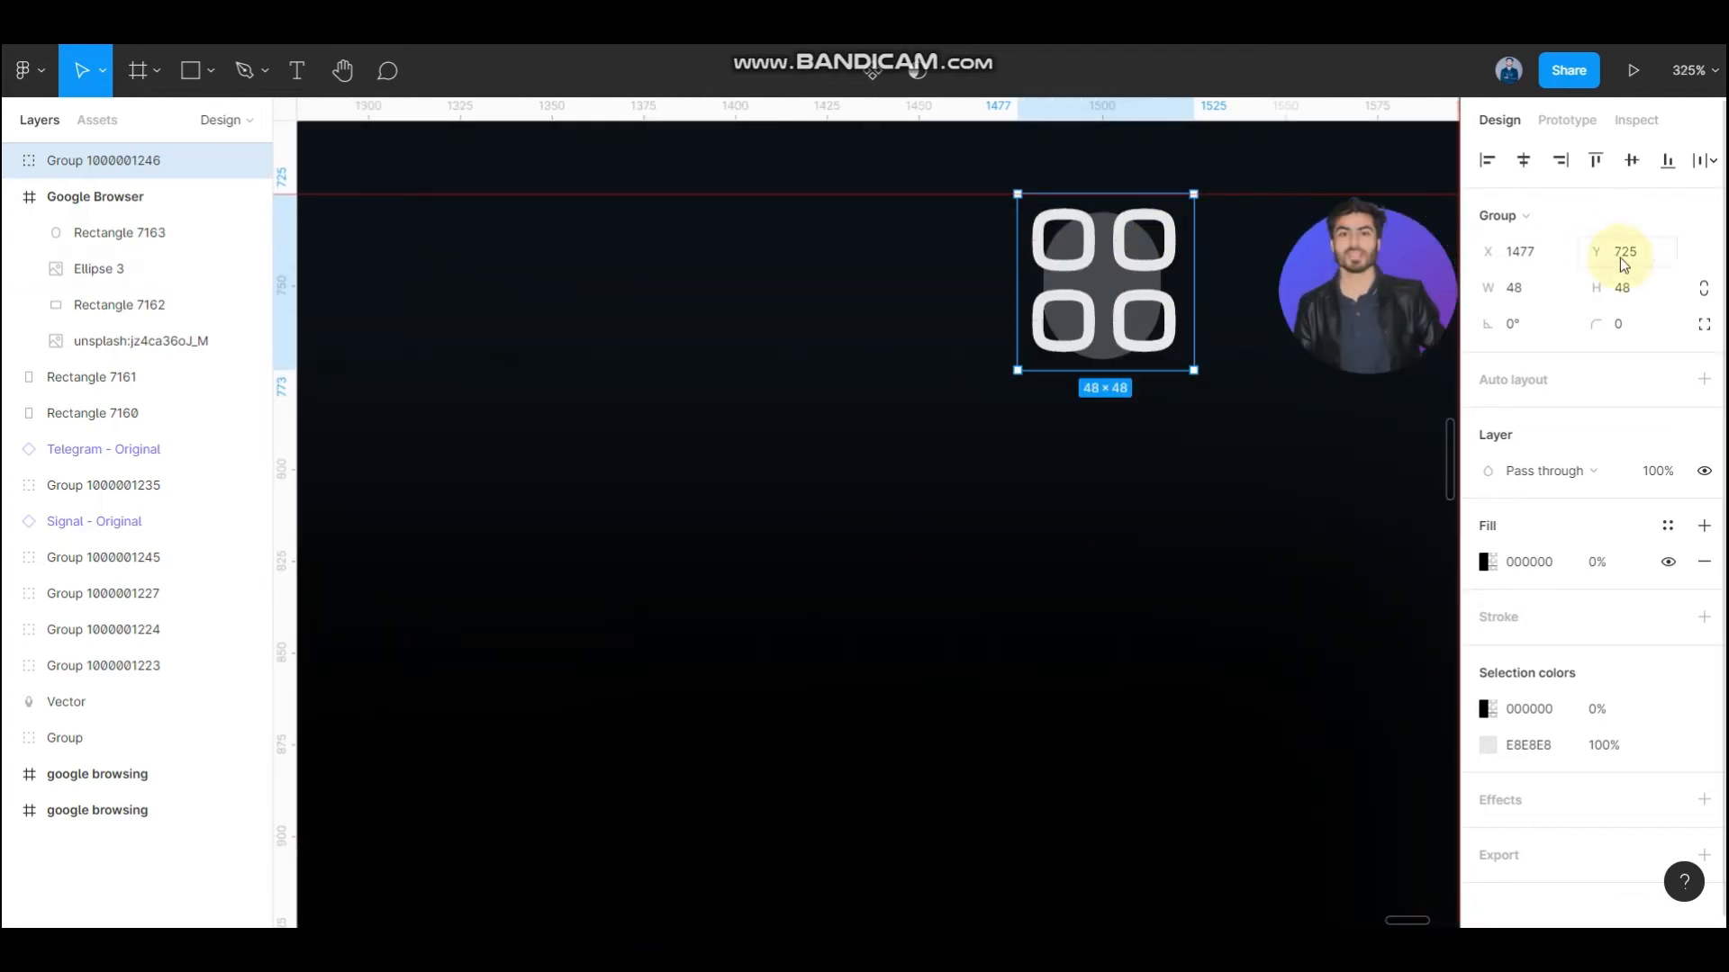
- Resize the Category icon group proportionally to 24 px wide and move it inside the rounded rectangle
left_click(1704, 289)
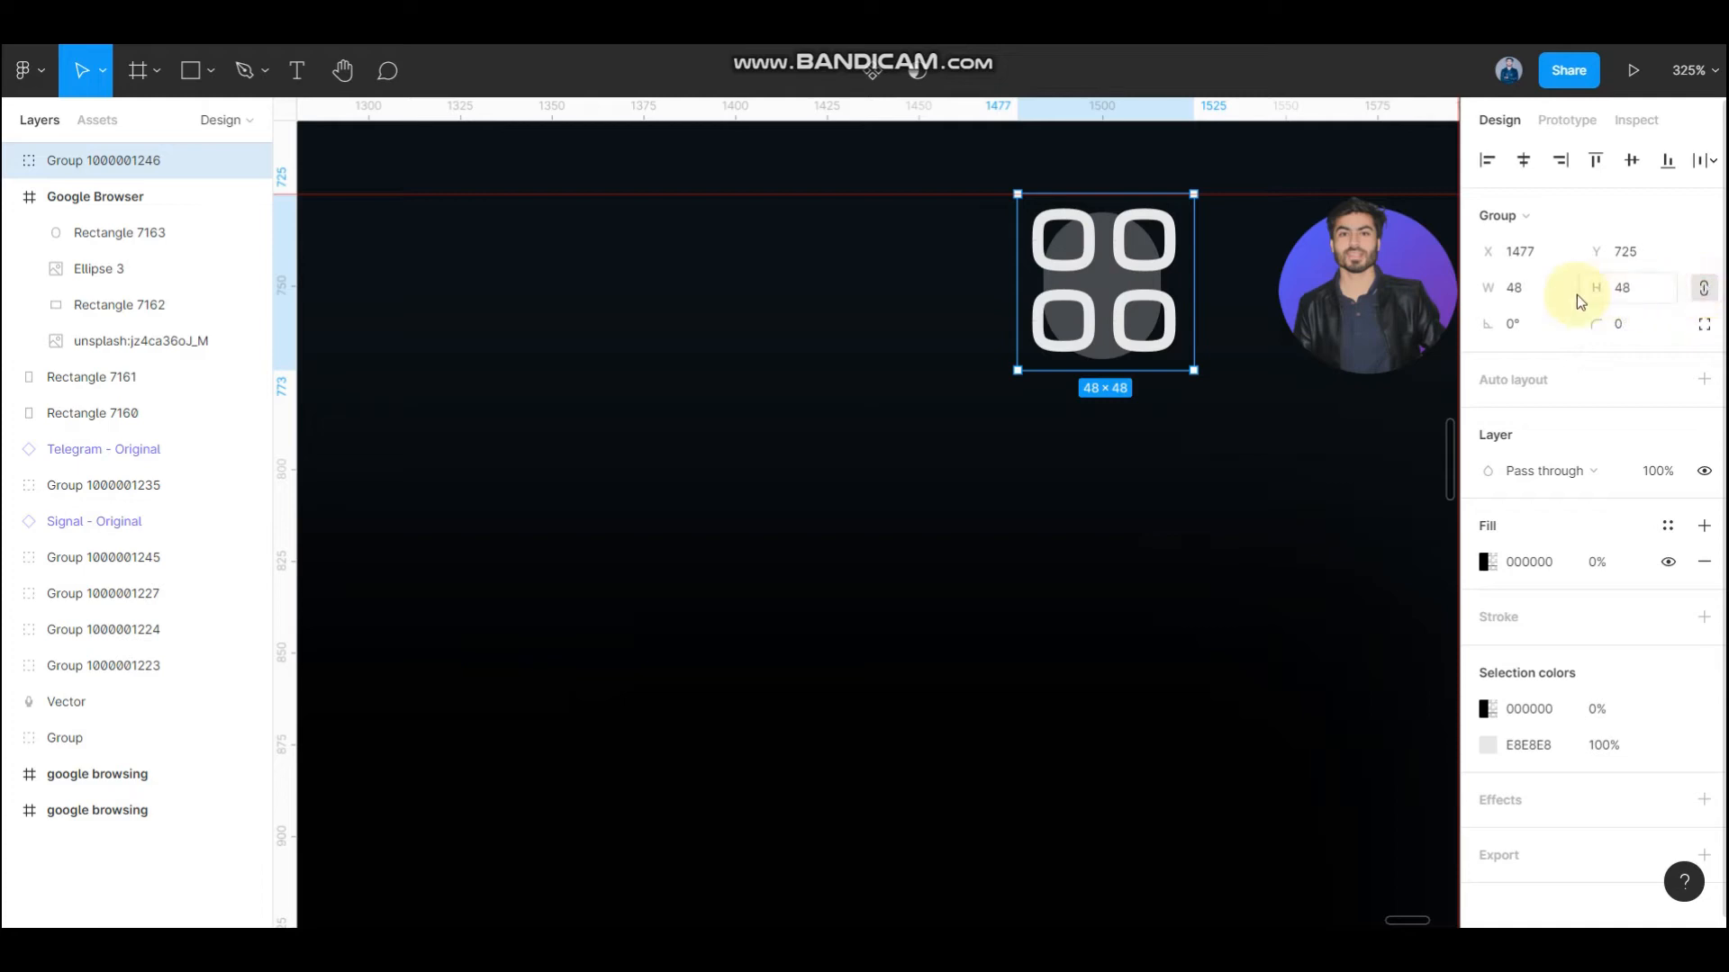
left_click(1529, 294)
type("24")
key("Return")
left_click_drag(1088, 242, 1121, 276)
- Cut the Category icon group and paste it into the Google Browser frame, directly above the rounded rectangle
scroll(1147, 271, "up", 3)
key("Delete")
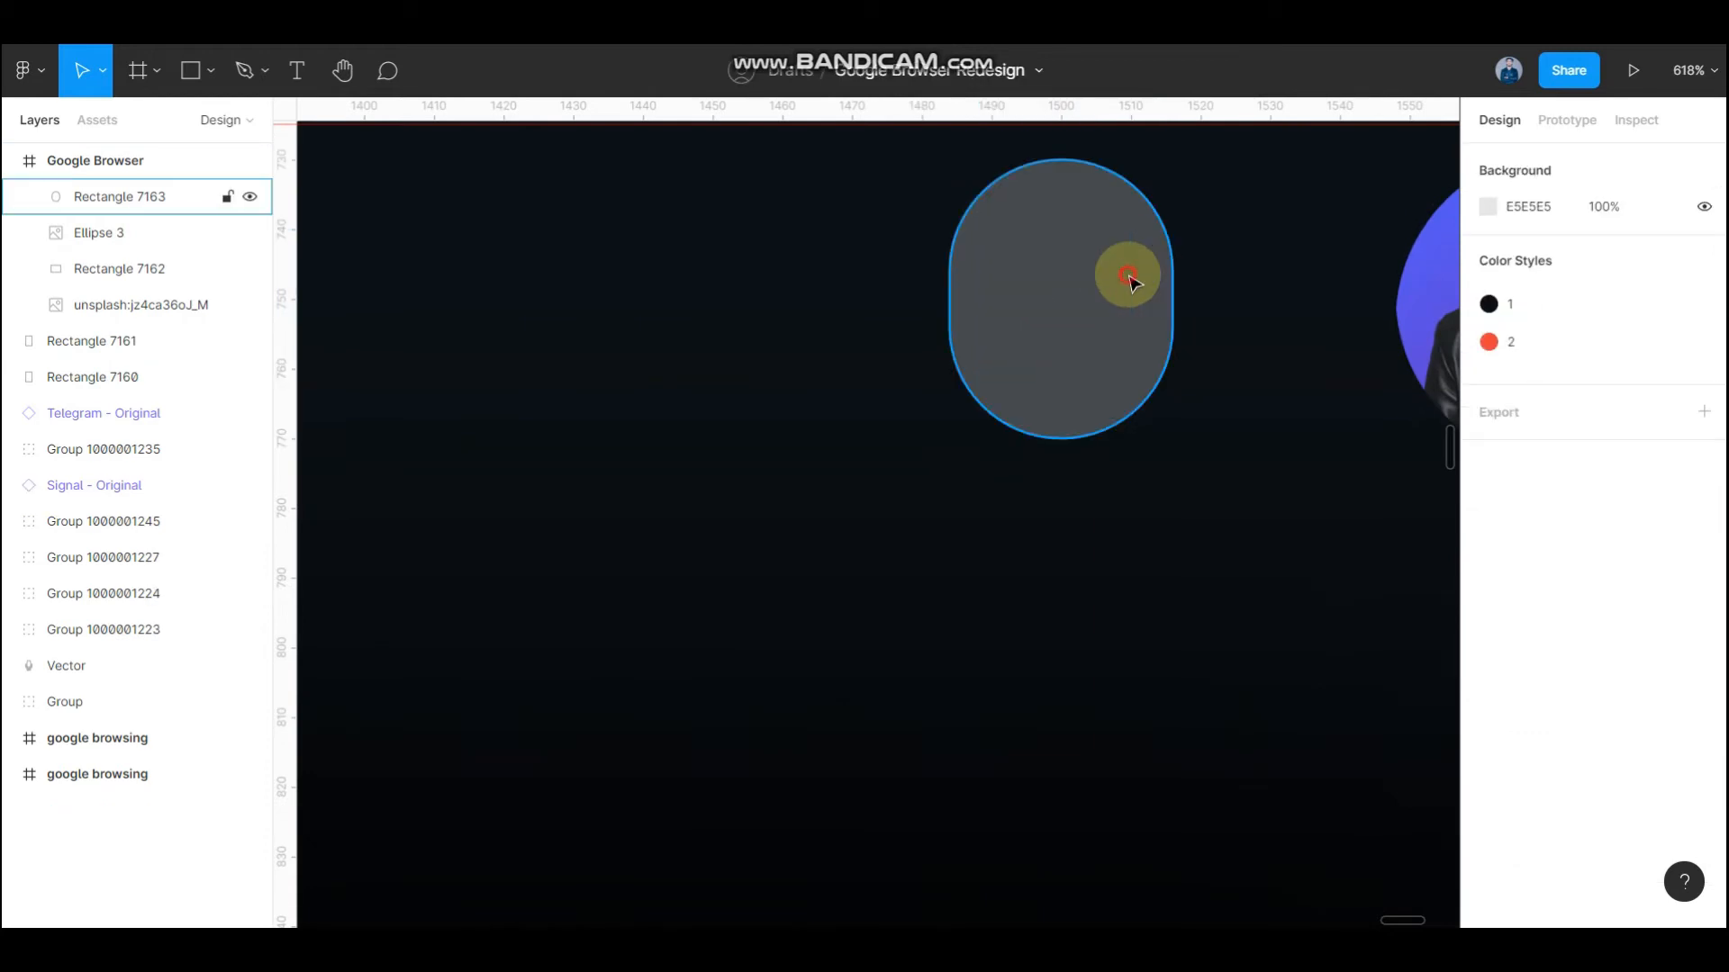
left_click(1131, 279)
key("ctrl+v")
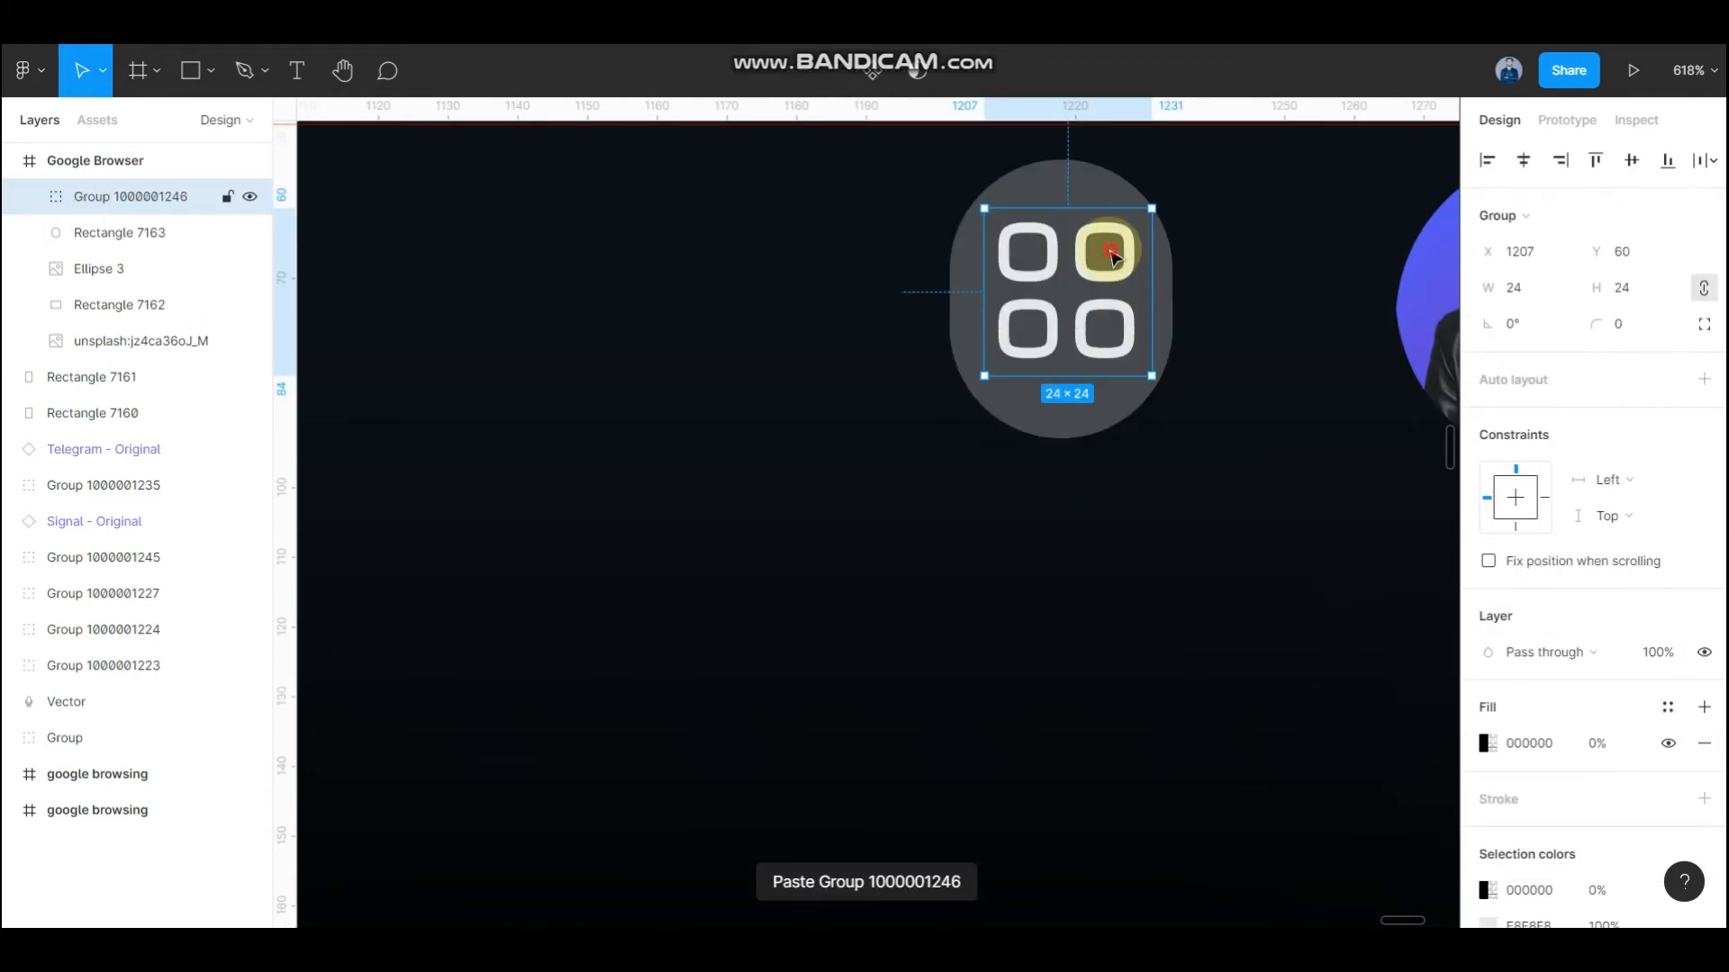
- Group the Category icon with its rounded rectangle
left_click(1083, 176, "shift")
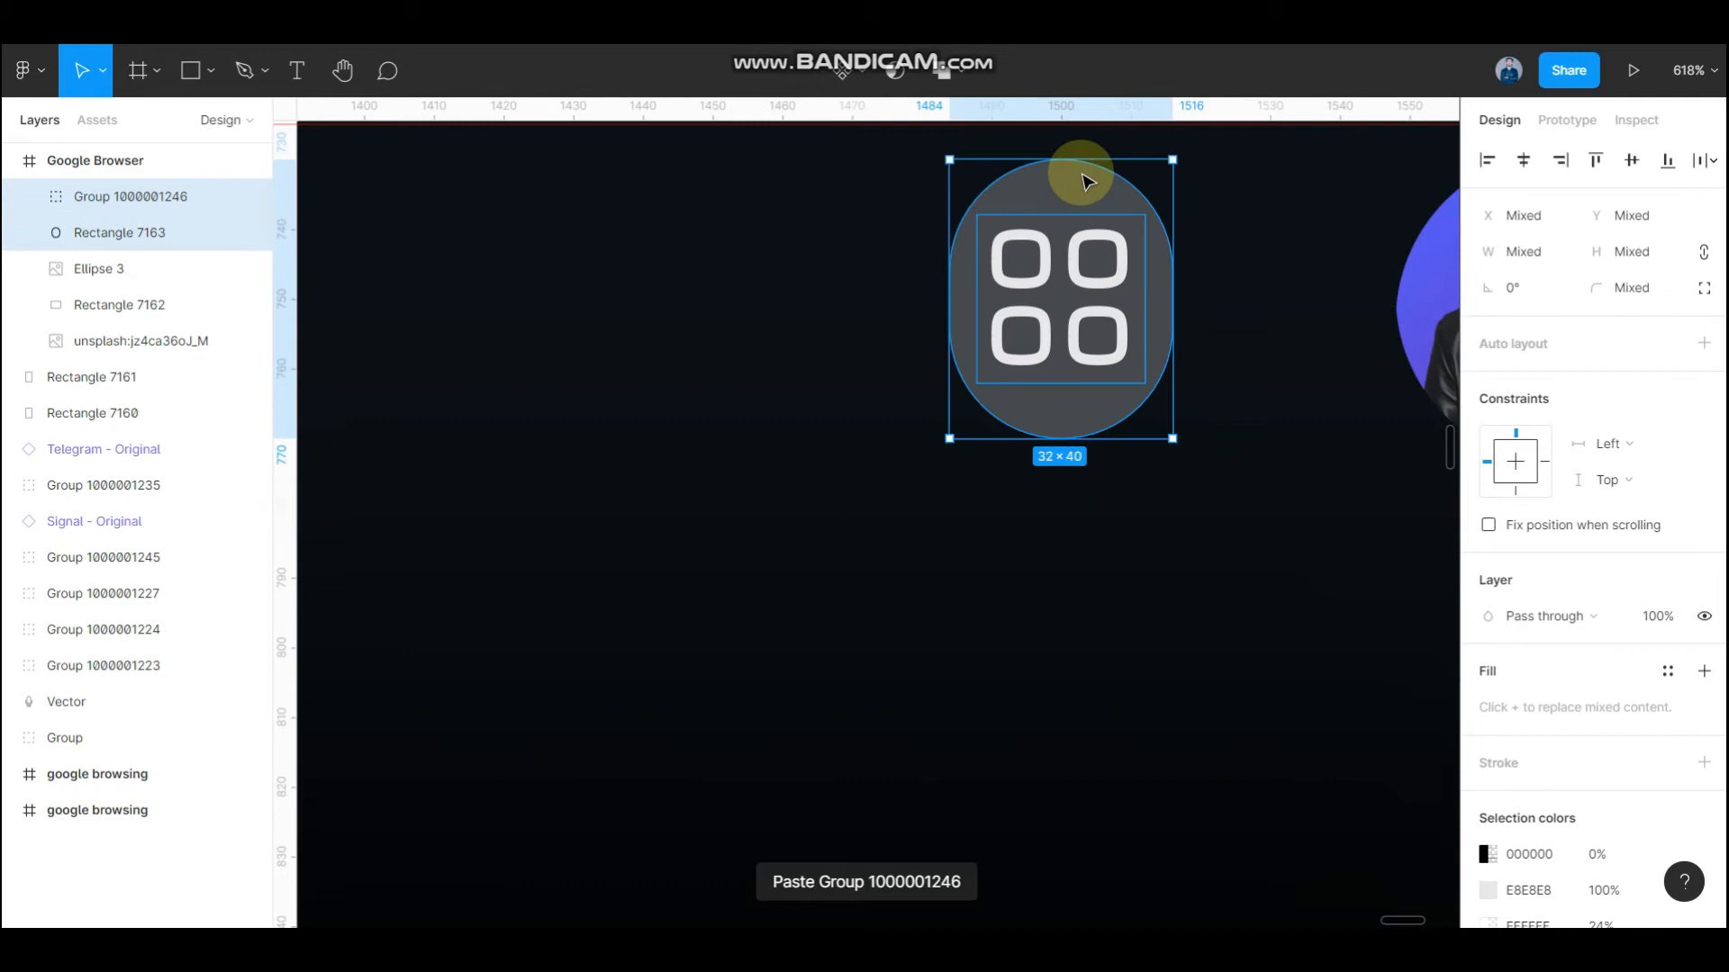
key("ctrl+g")
scroll(1126, 200, "down", 10)
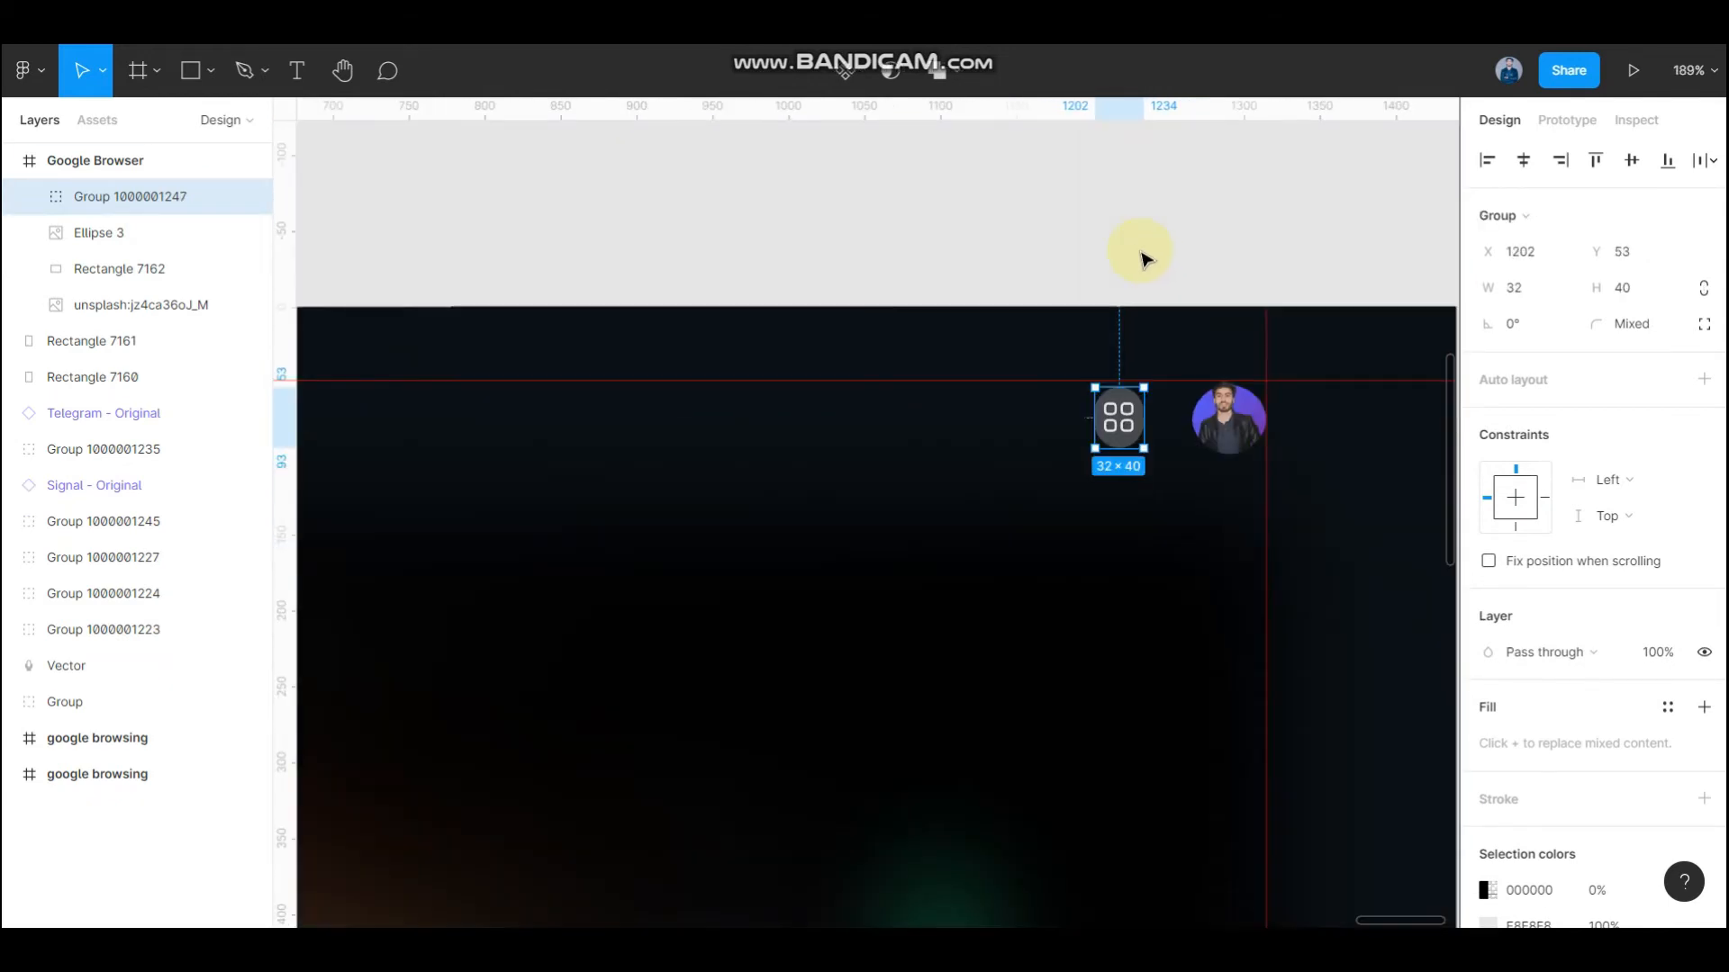
left_click(1140, 259)
scroll(1149, 401, "down", 3)
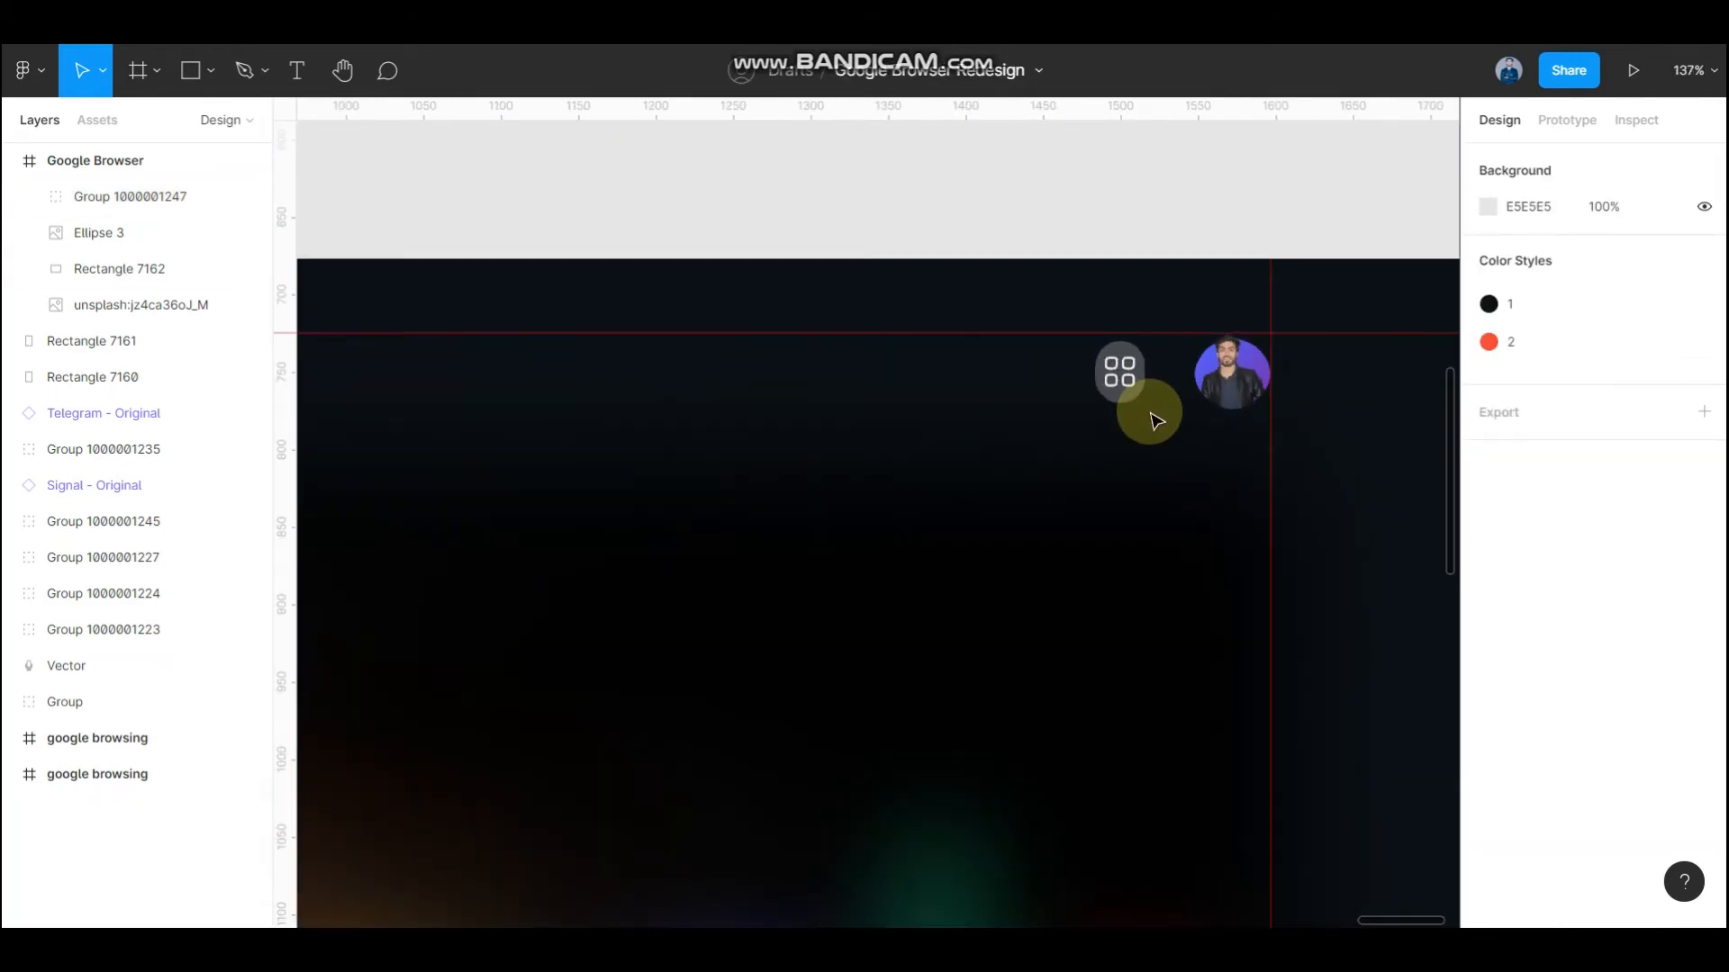
scroll(1156, 407, "down", 8)
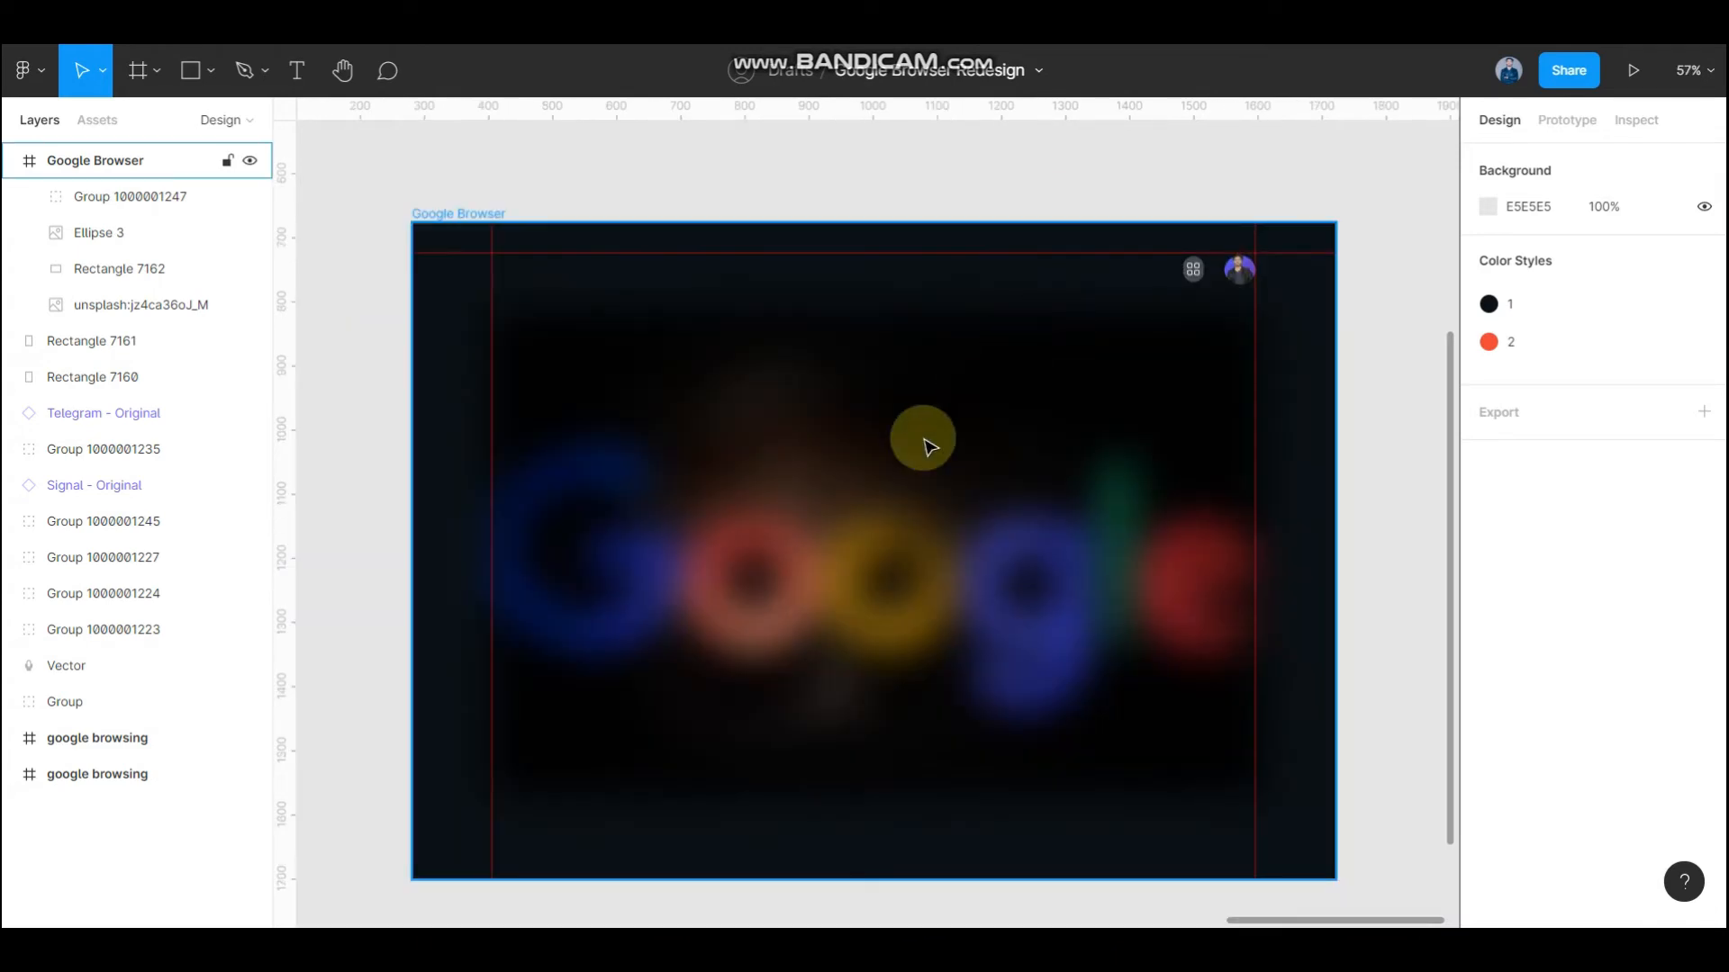
scroll(843, 389, "right", 1)
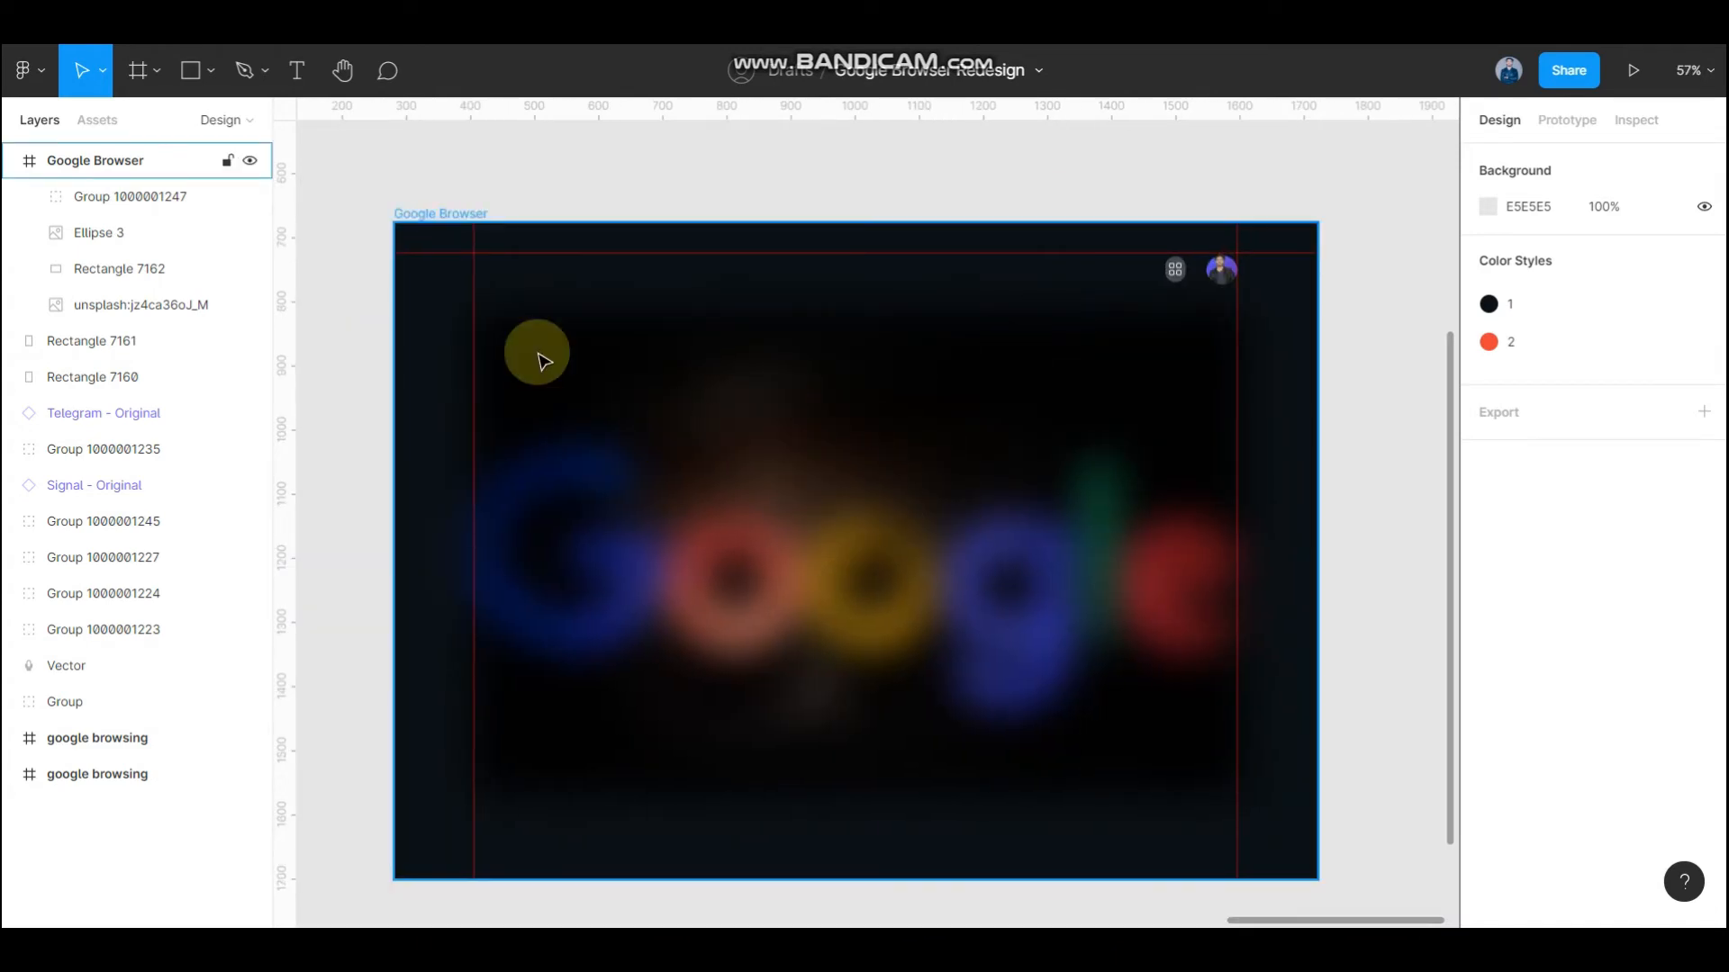
- Add the white 22 px Medium text "Pakistan" near the frame's upper-left corner, just inside the margin guides
scroll(478, 258, "up", 5)
scroll(536, 274, "down", 4)
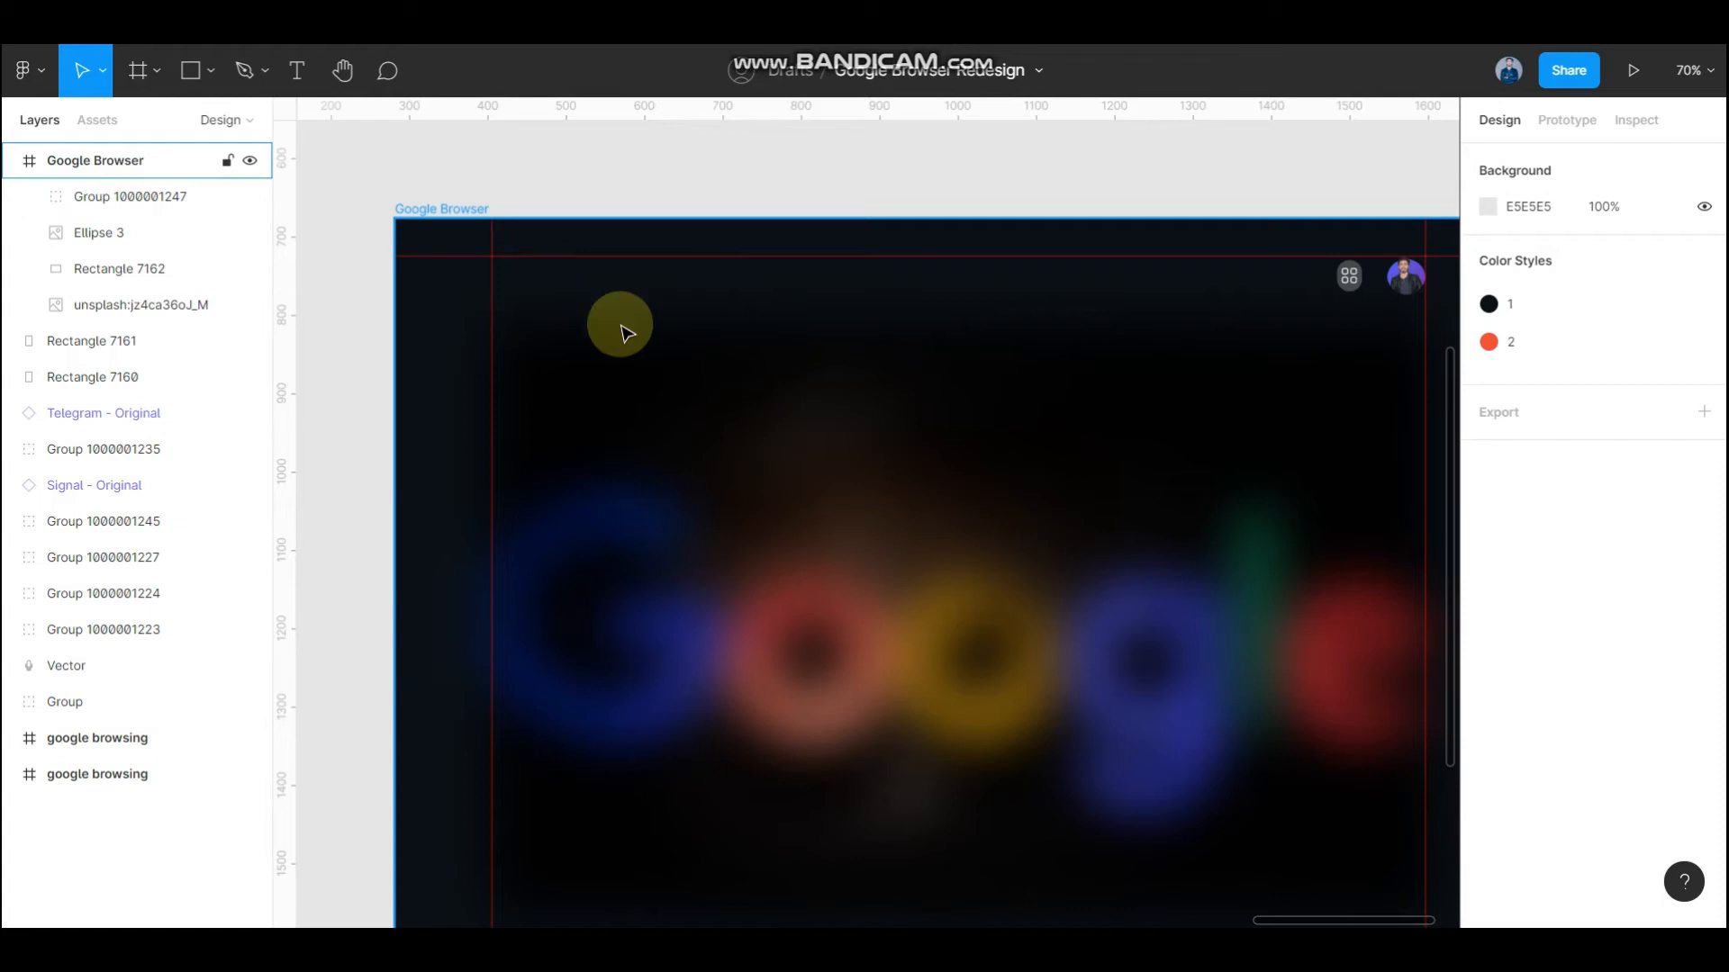
scroll(627, 333, "up", 2)
left_click(296, 70)
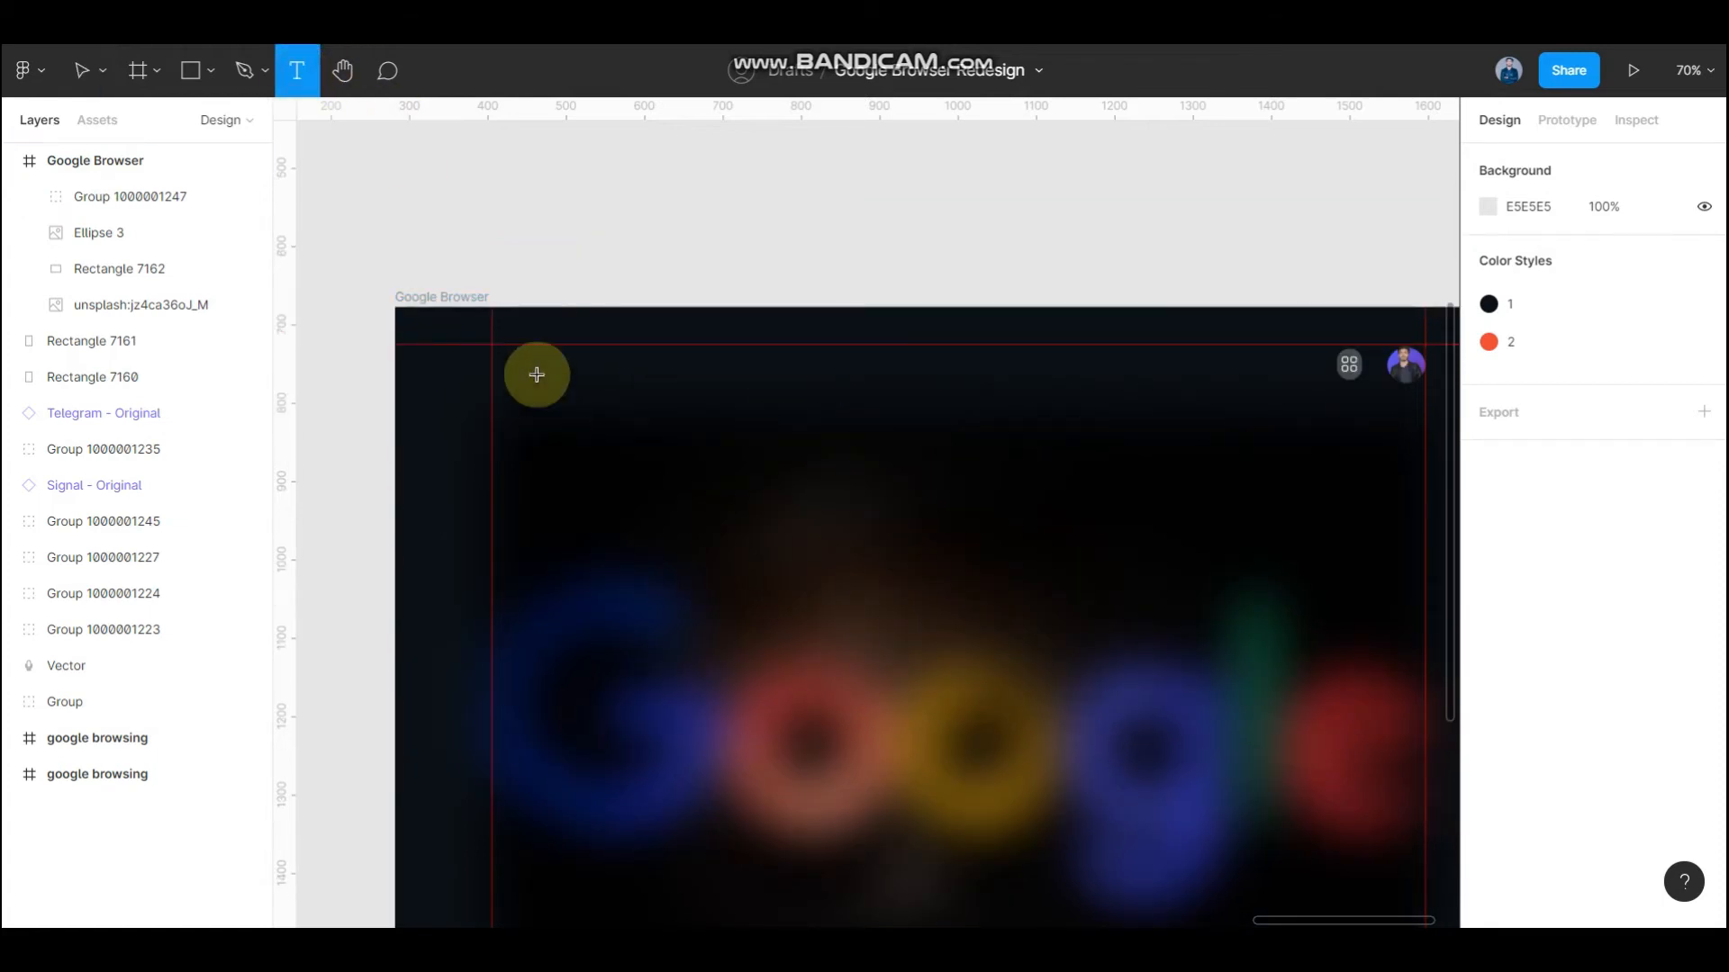
left_click(506, 361)
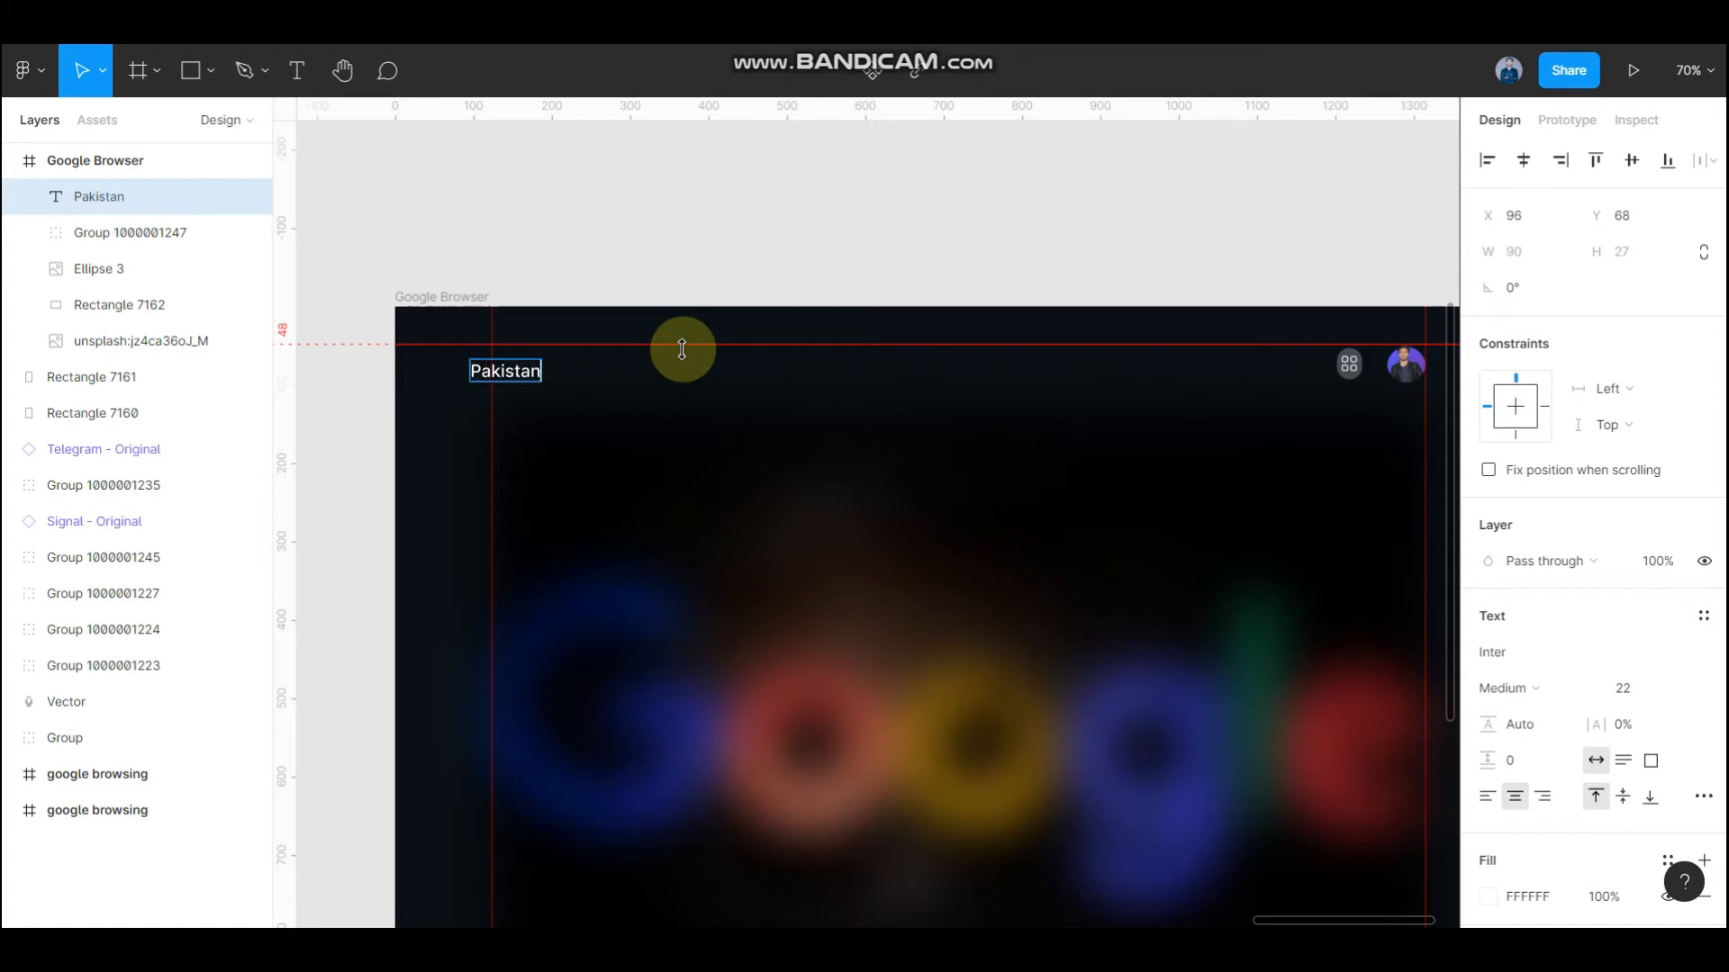
left_click(521, 383)
left_click_drag(522, 385, 562, 380)
left_click(618, 277)
- Bring the location pin icon from the loose assets into the frame at X 124, Y 53, before the Pakistan text
scroll(710, 247, "up", 5)
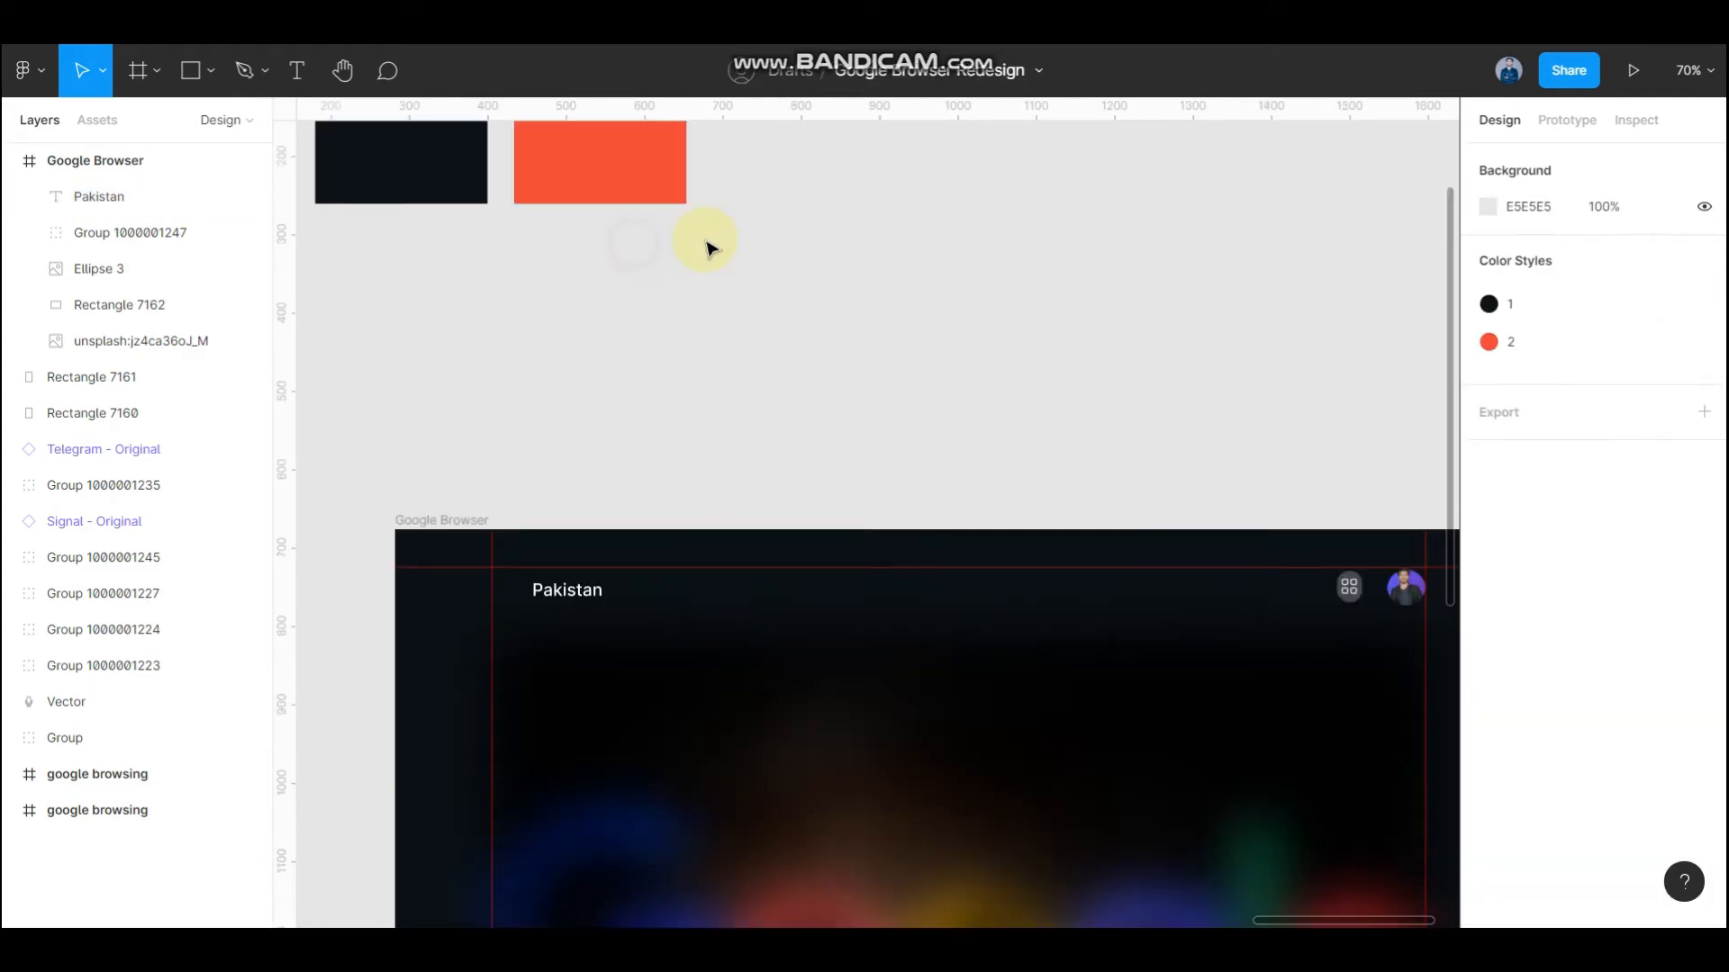
scroll(981, 203, "up", 1)
left_click_drag(957, 211, 457, 921)
scroll(458, 921, "up", 2)
scroll(547, 818, "down", 5)
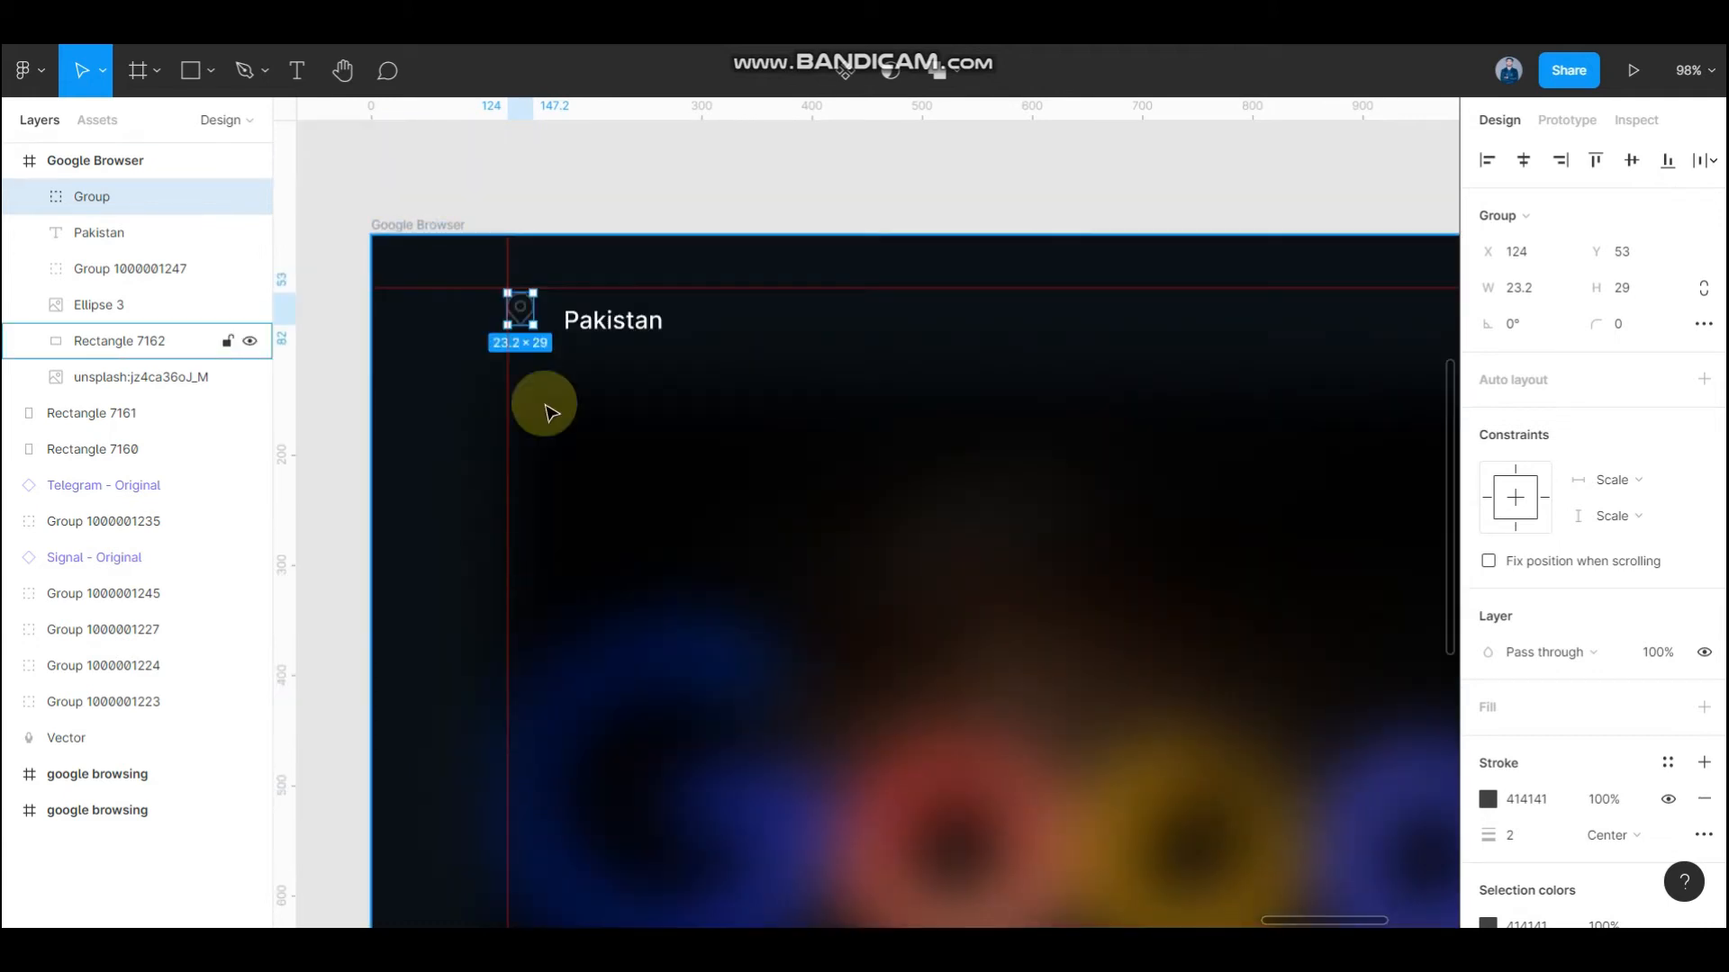
- Lower the location pin to Y 63 and recolour its stroke white
scroll(540, 304, "up", 5)
left_click_drag(497, 247, 504, 290)
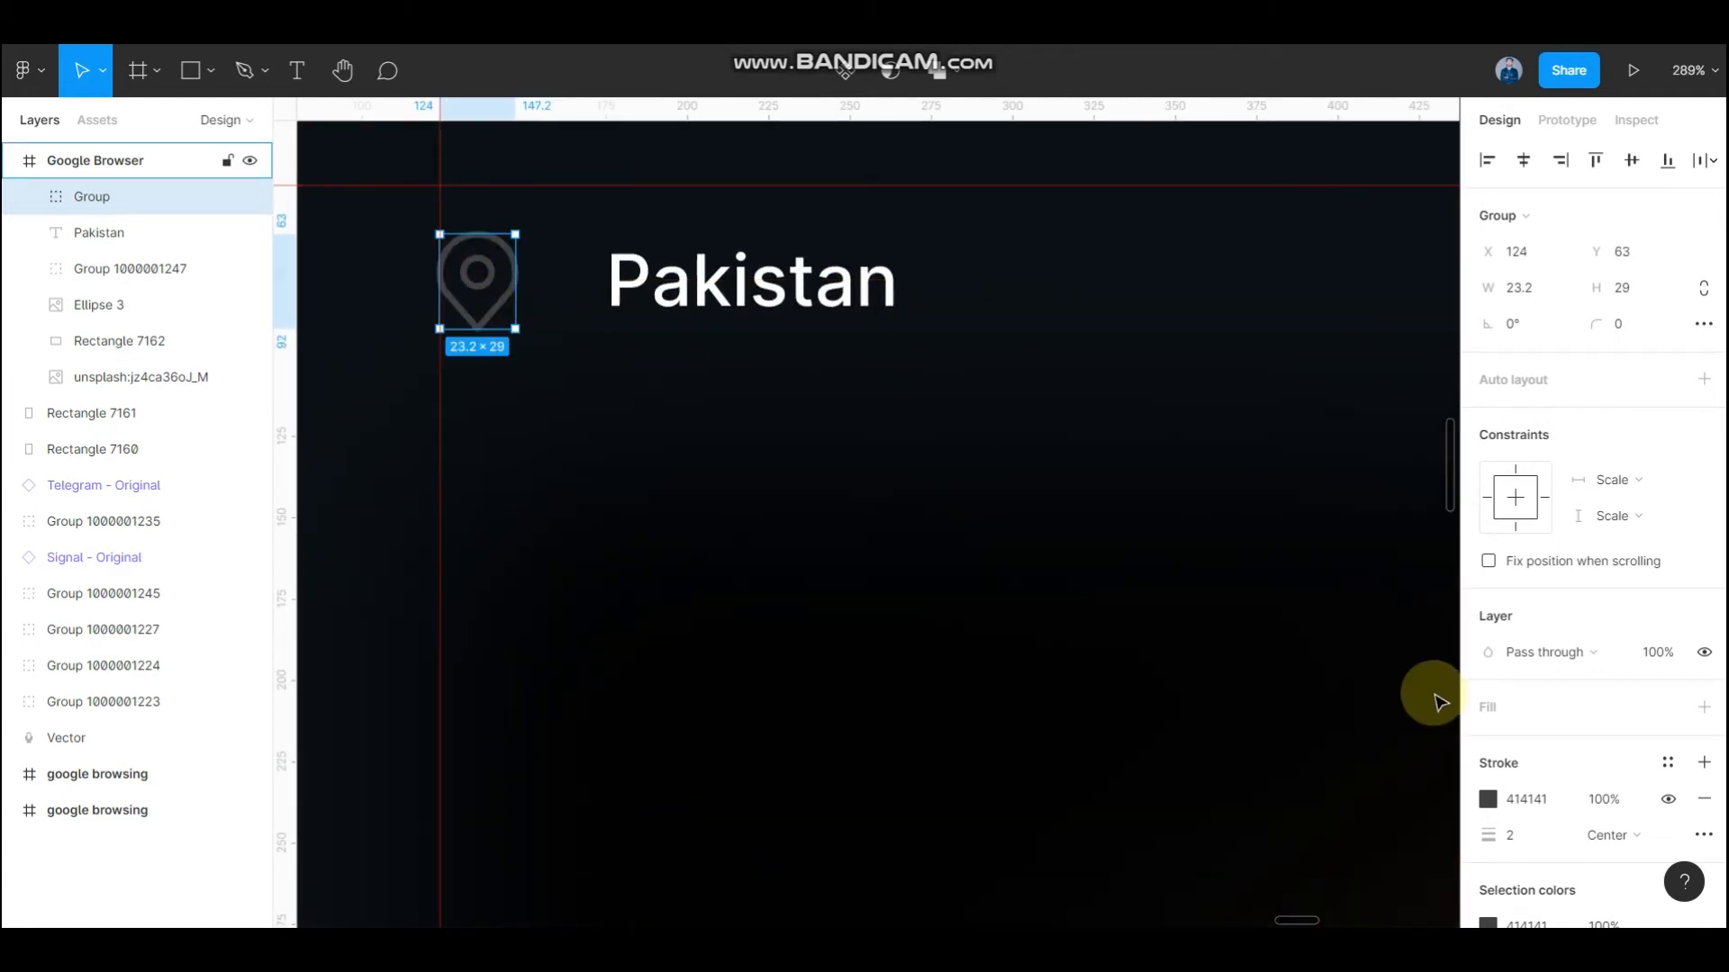
left_click(1487, 799)
left_click_drag(1334, 545, 972, 163)
- Change the Pakistan text's font to Montserrat and place it beside the pin at X 160, Y 65
left_click_drag(701, 284, 660, 274)
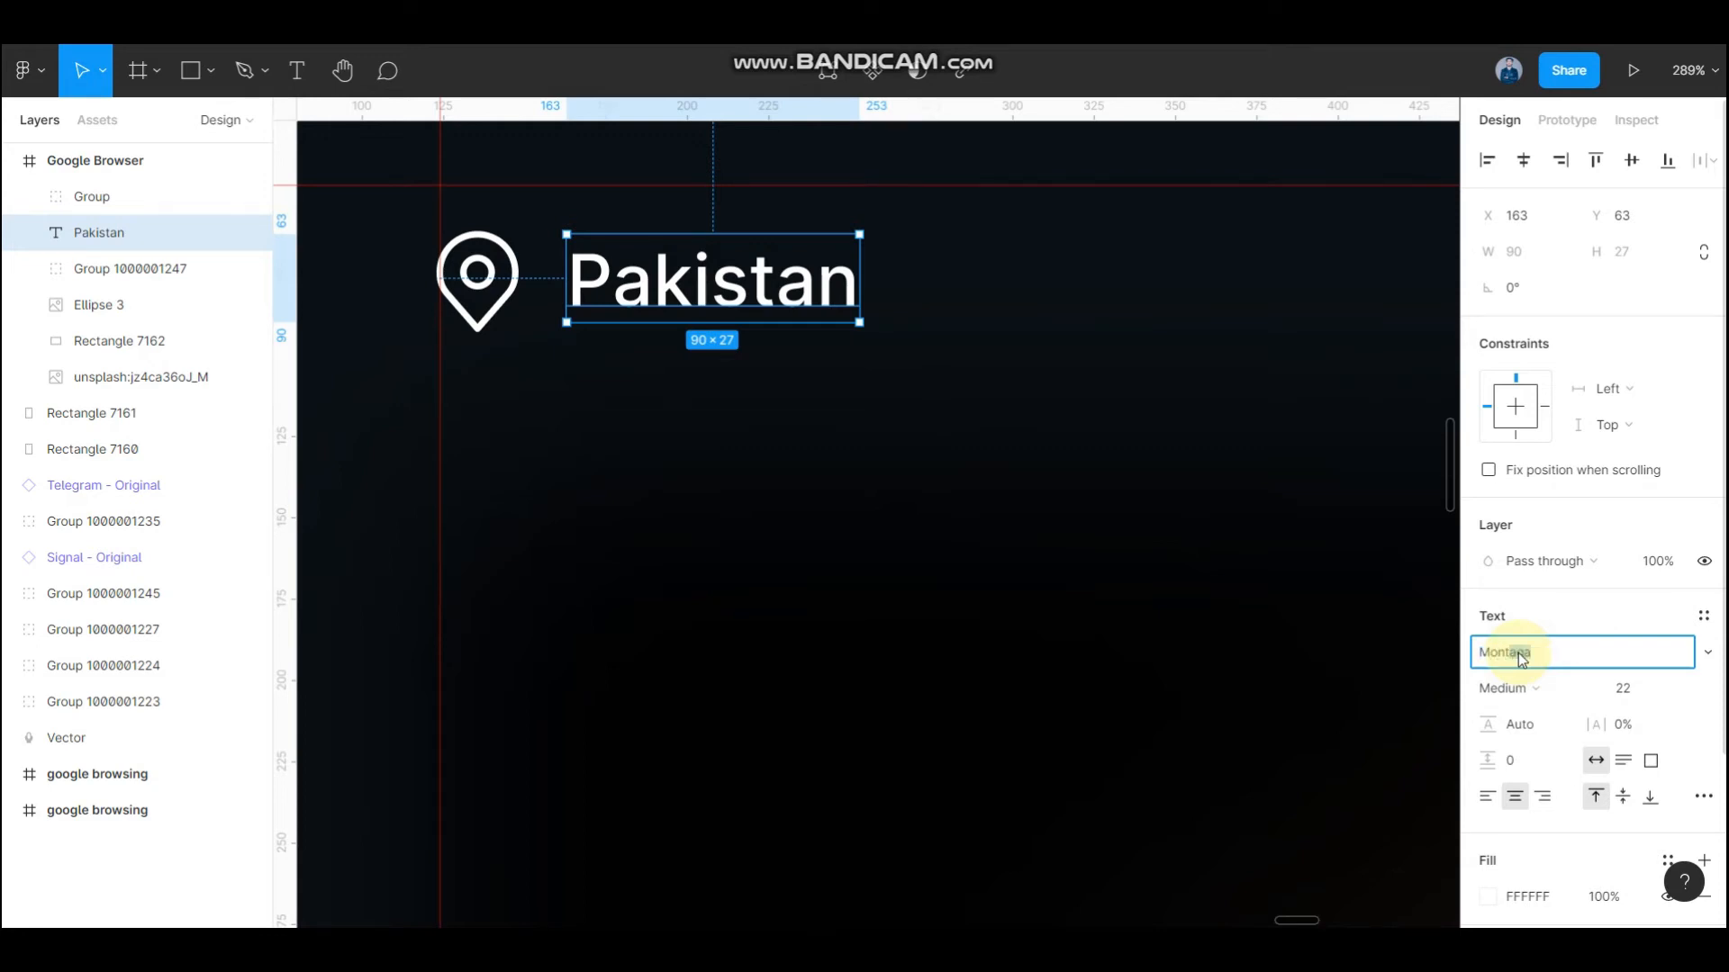
key("Return")
left_click_drag(708, 277, 707, 282)
scroll(707, 282, "down", 5)
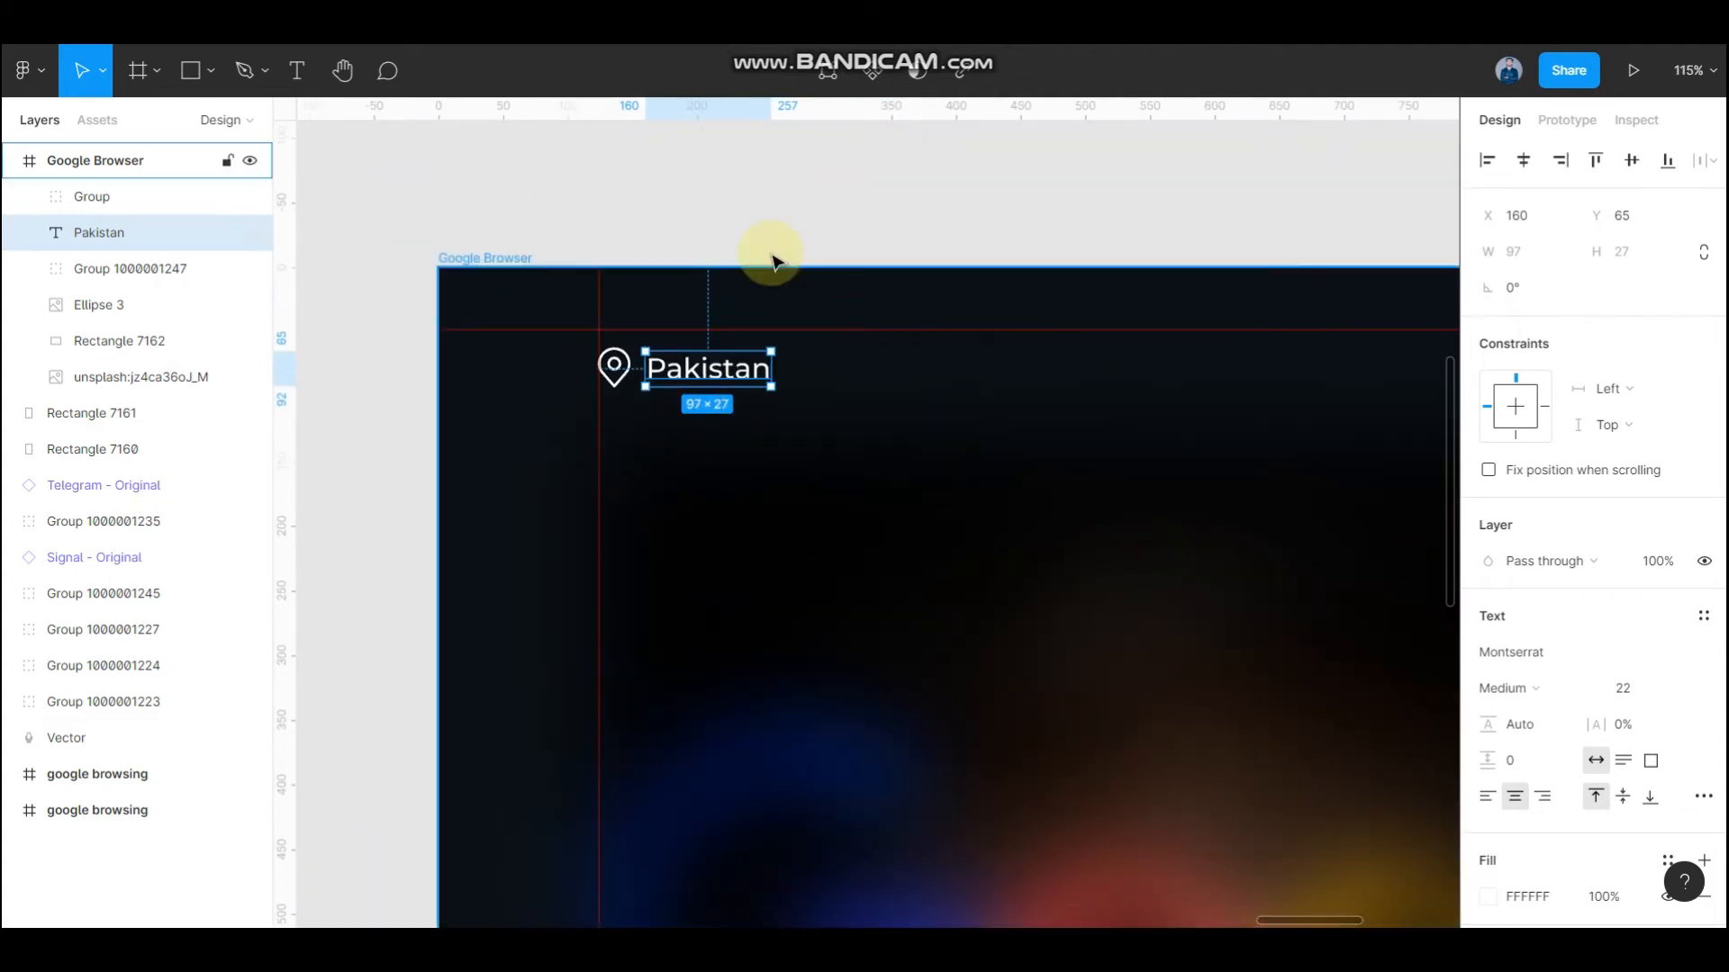
left_click(772, 262)
- Copy the Google G logo from the loose assets into the frame at X 660, Y 262 and enlarge it to about 125 × 130
scroll(714, 281, "down", 5)
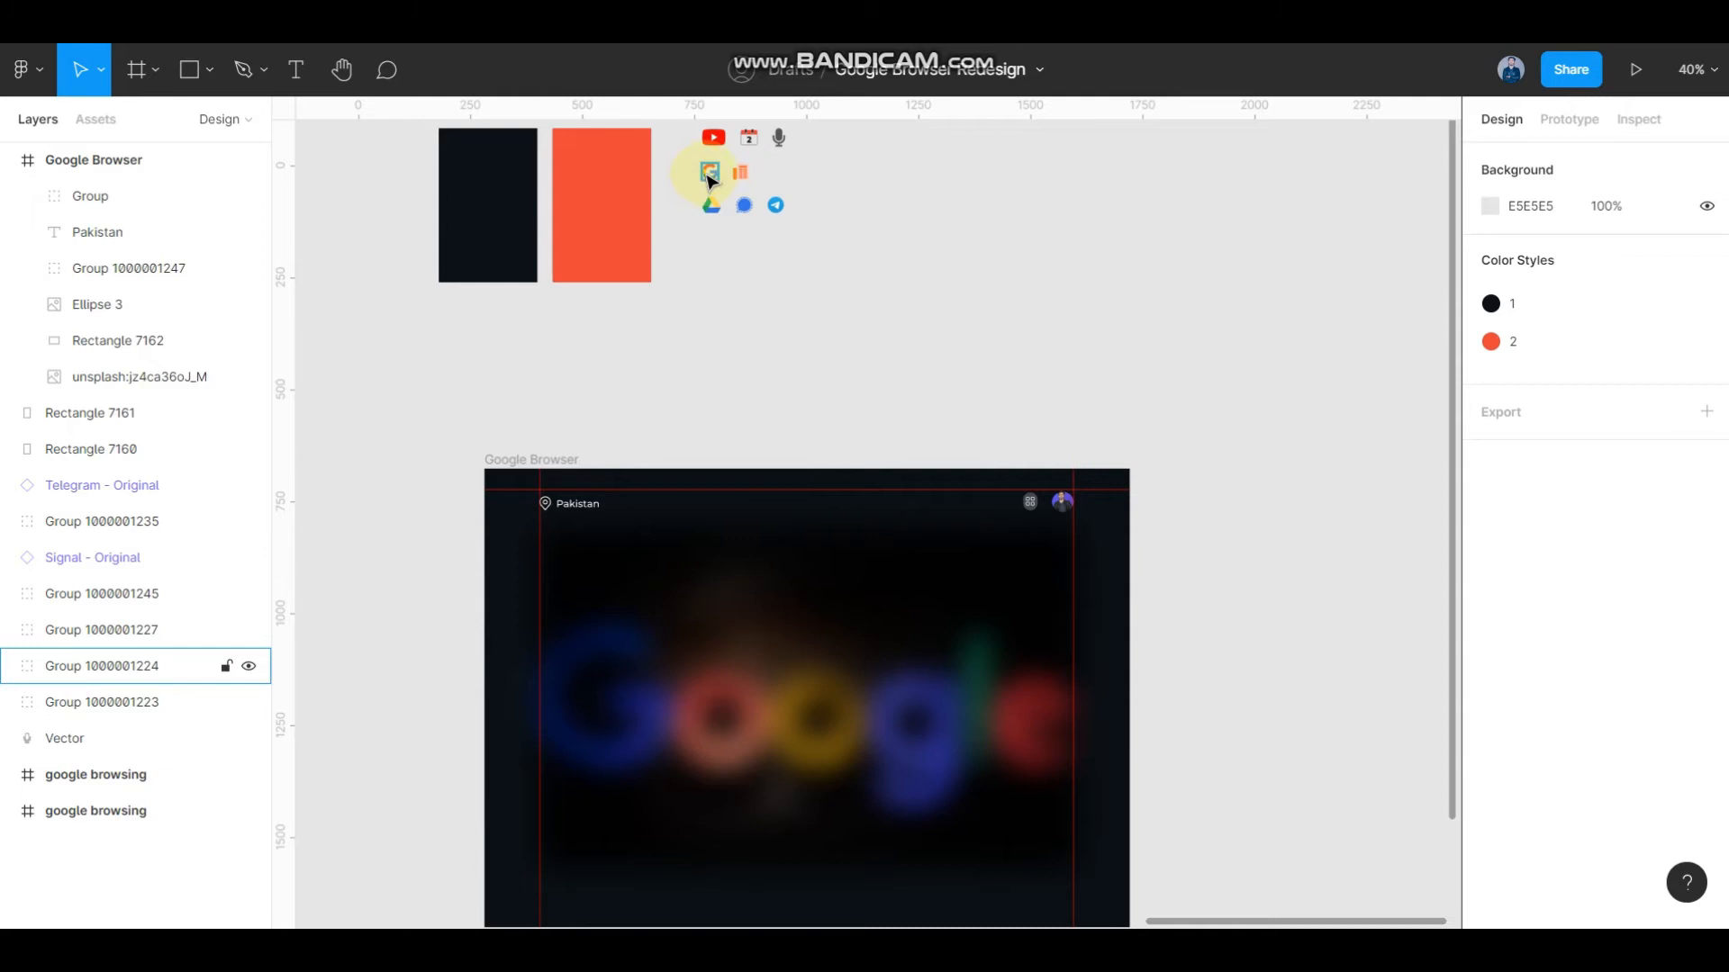
left_click_drag(708, 178, 783, 598)
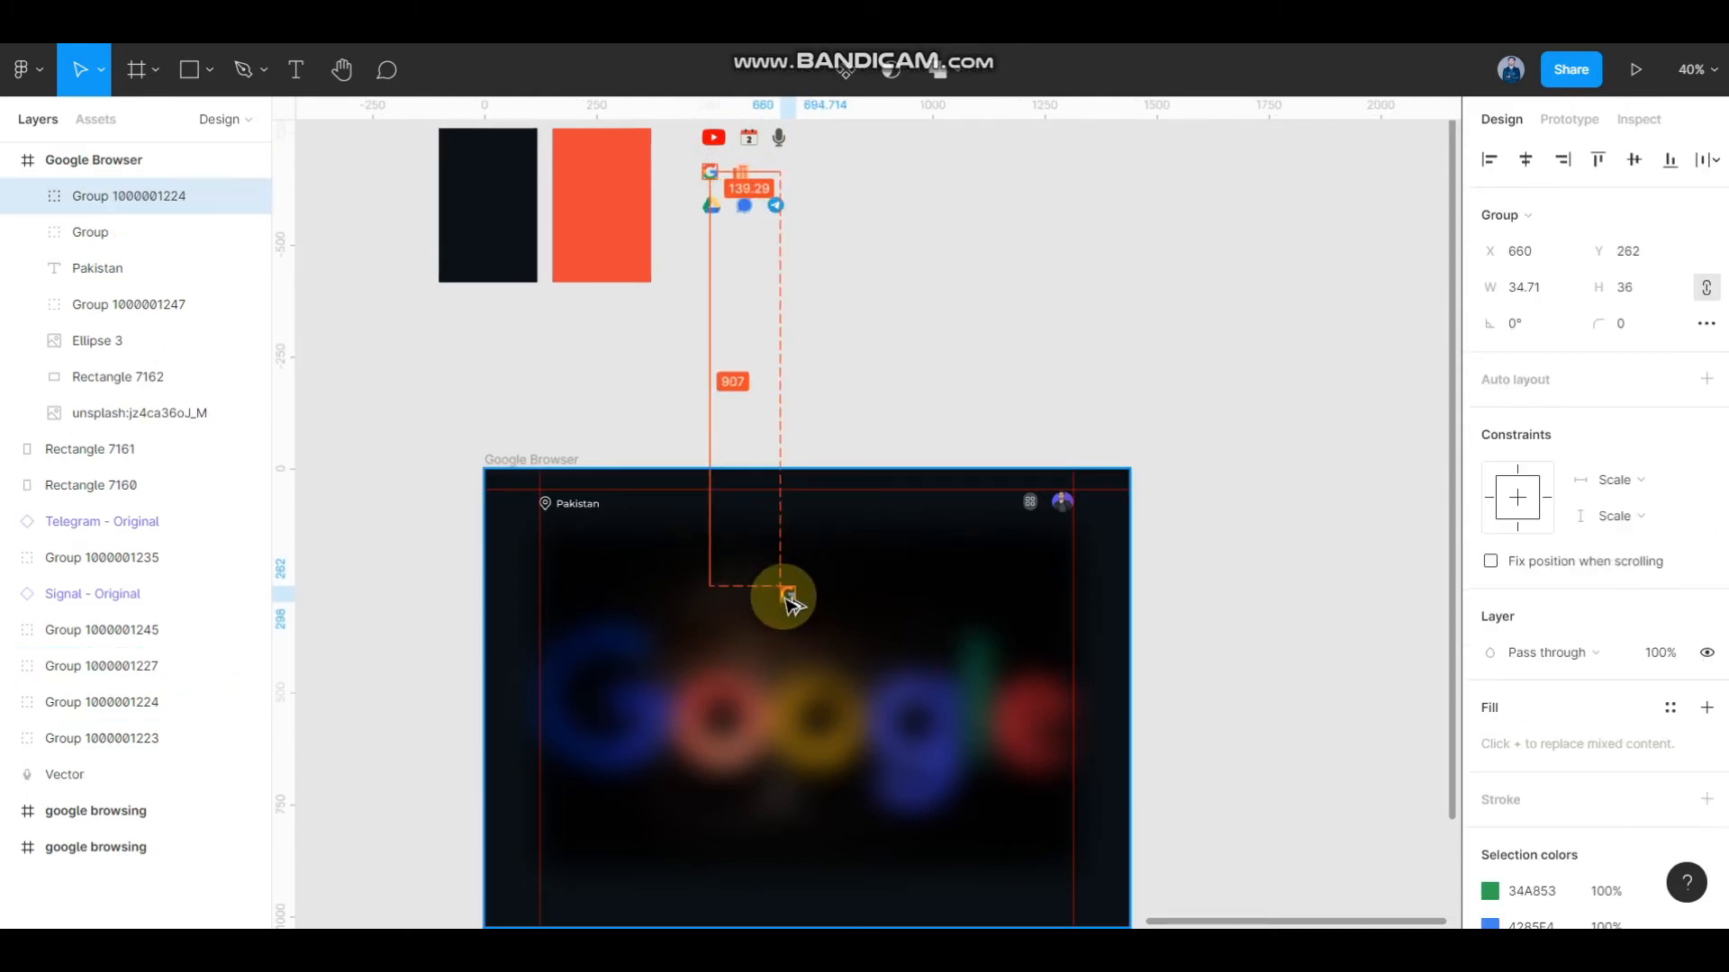
scroll(776, 635, "up", 4)
left_click_drag(830, 543, 909, 630)
scroll(892, 603, "down", 3)
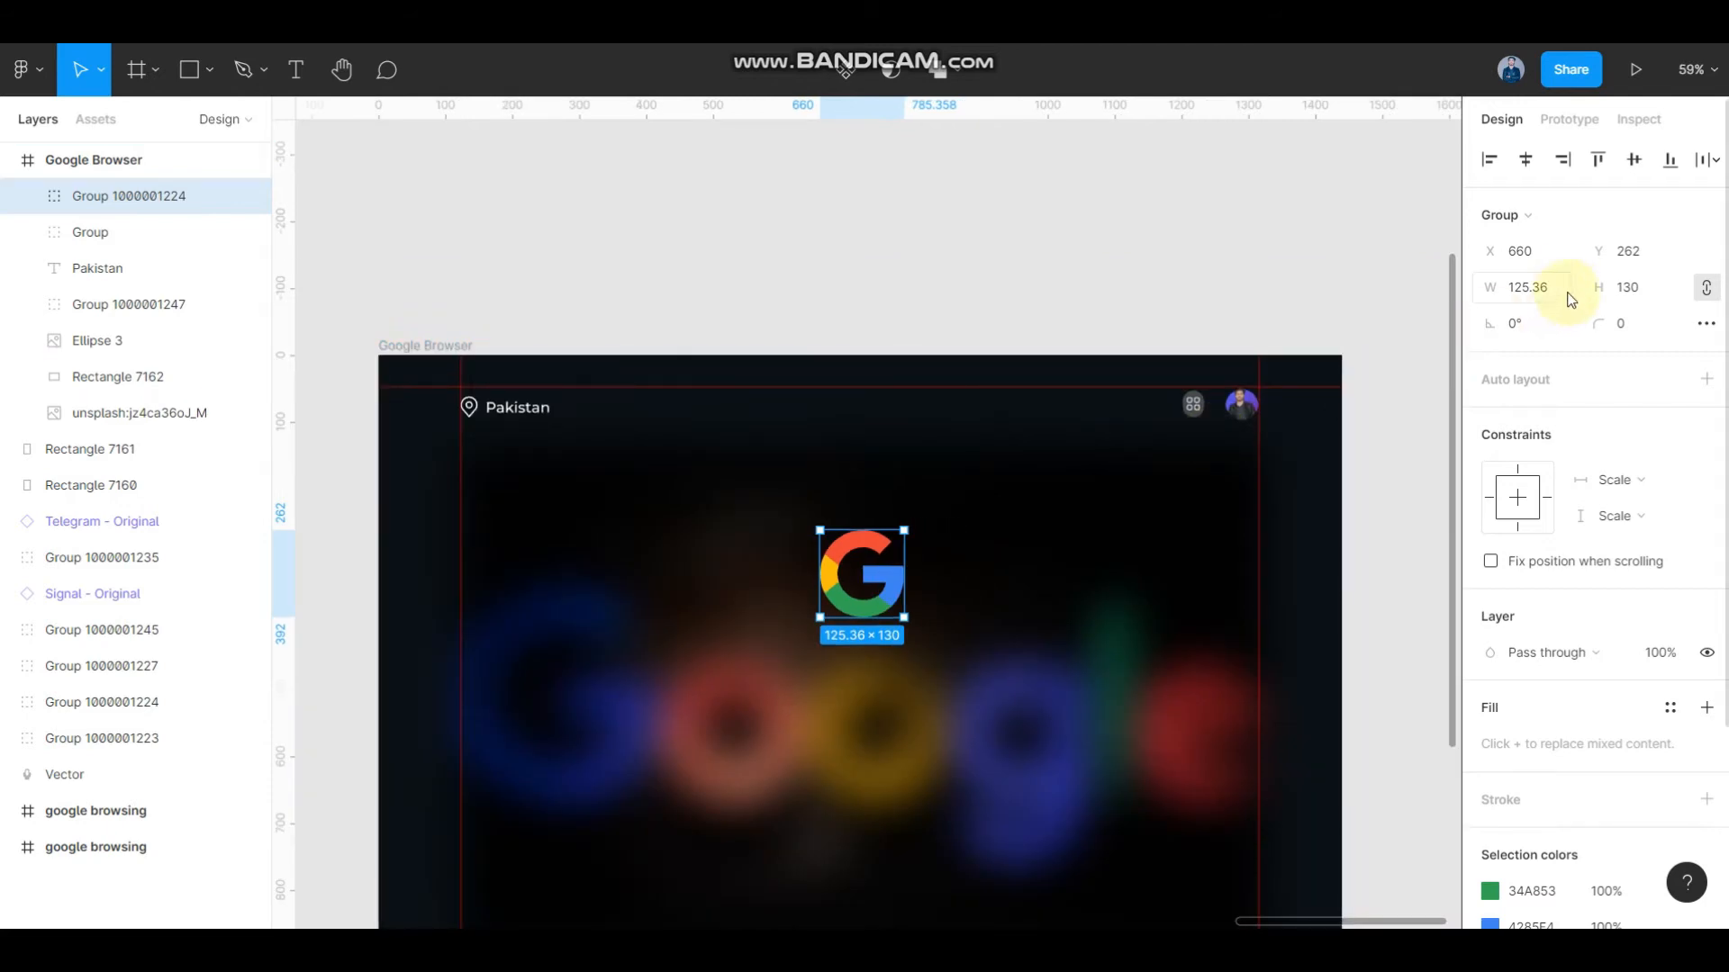
- Set the Google G logo's width to 130 with its proportions locked
left_click(1716, 289)
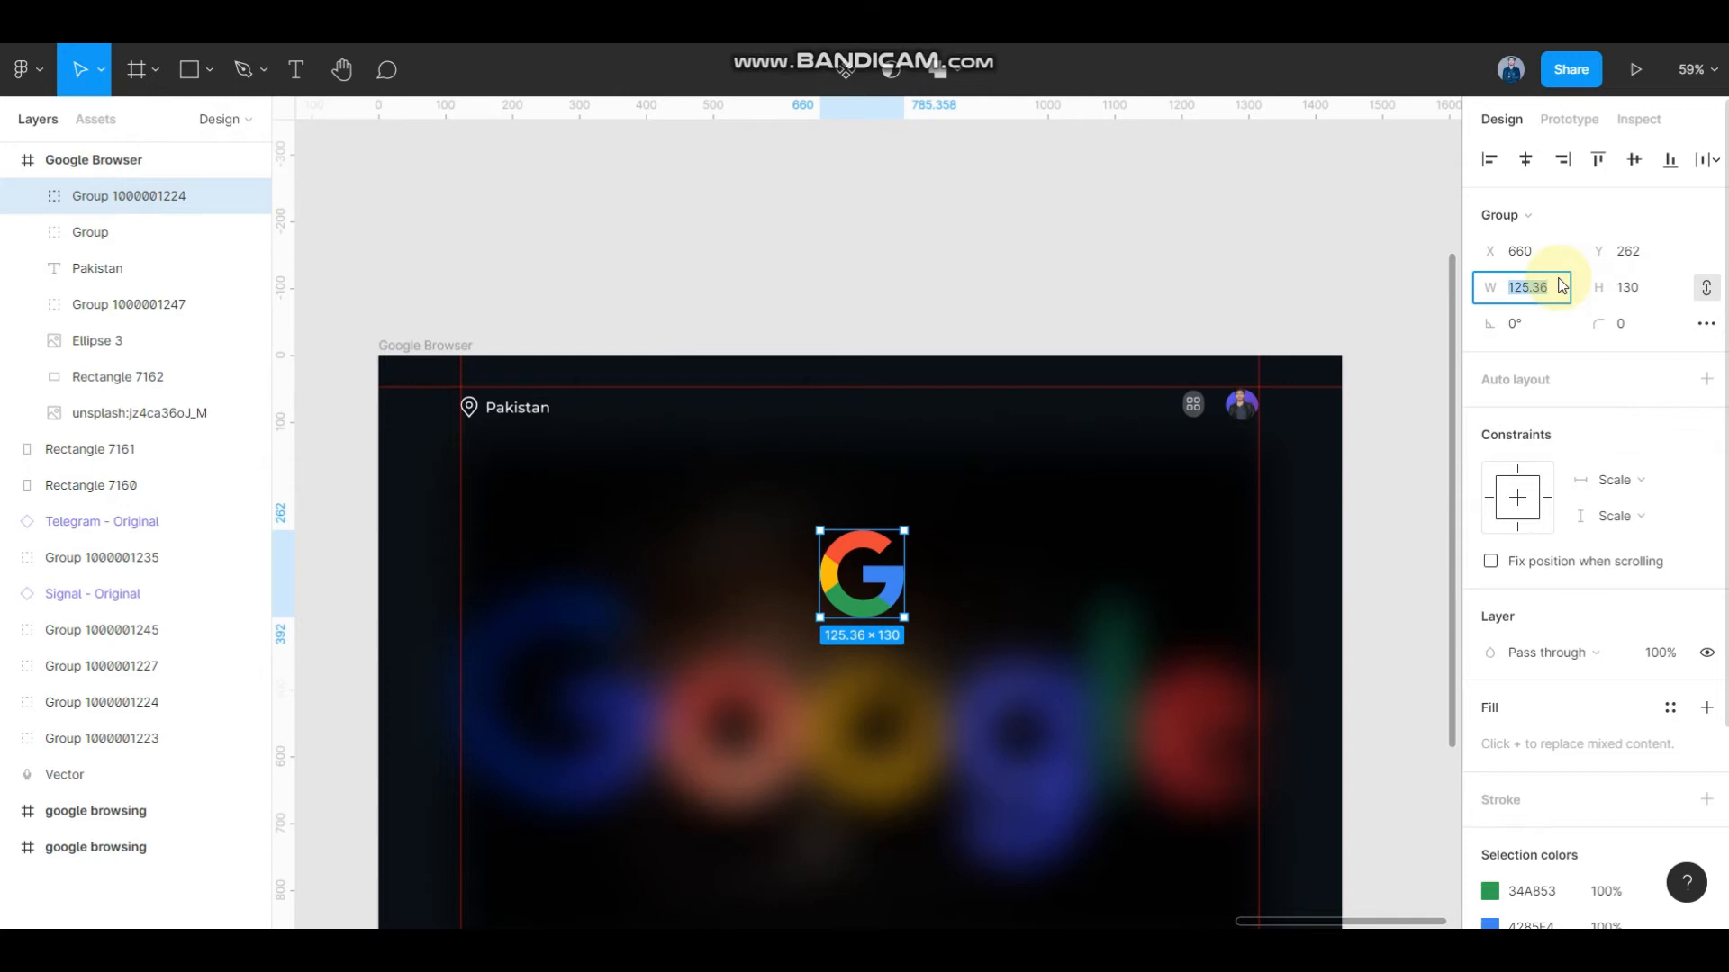
left_click(1562, 286)
type("130")
key("Return")
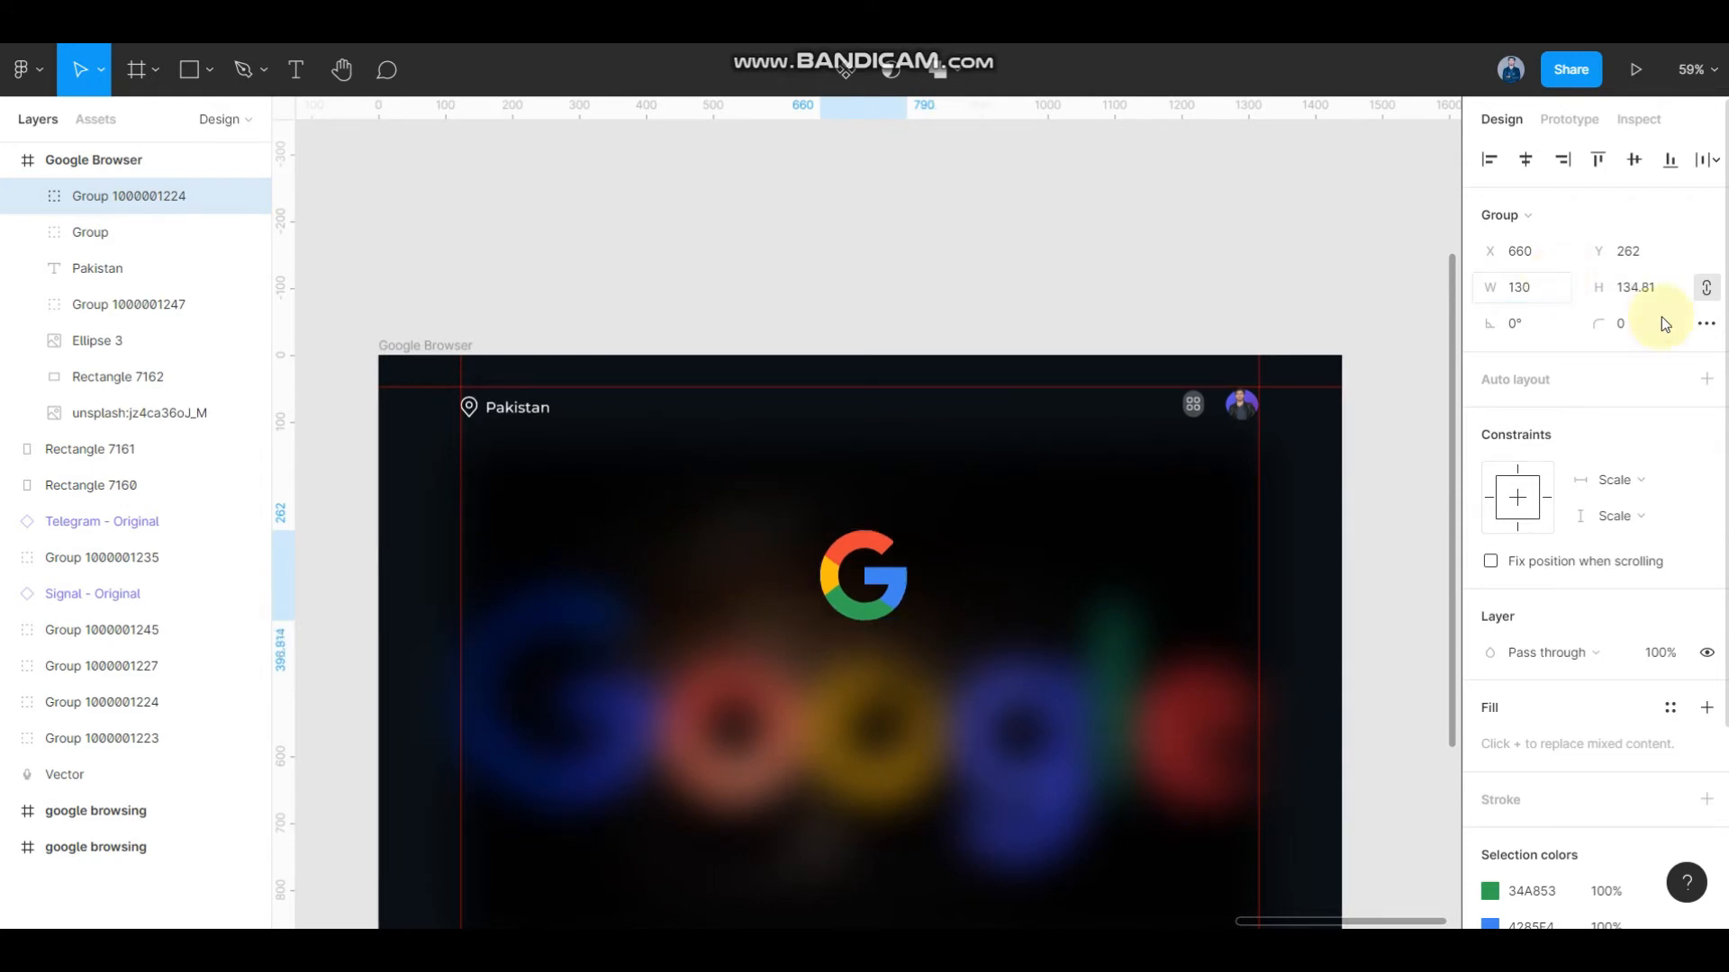
left_click(1661, 294)
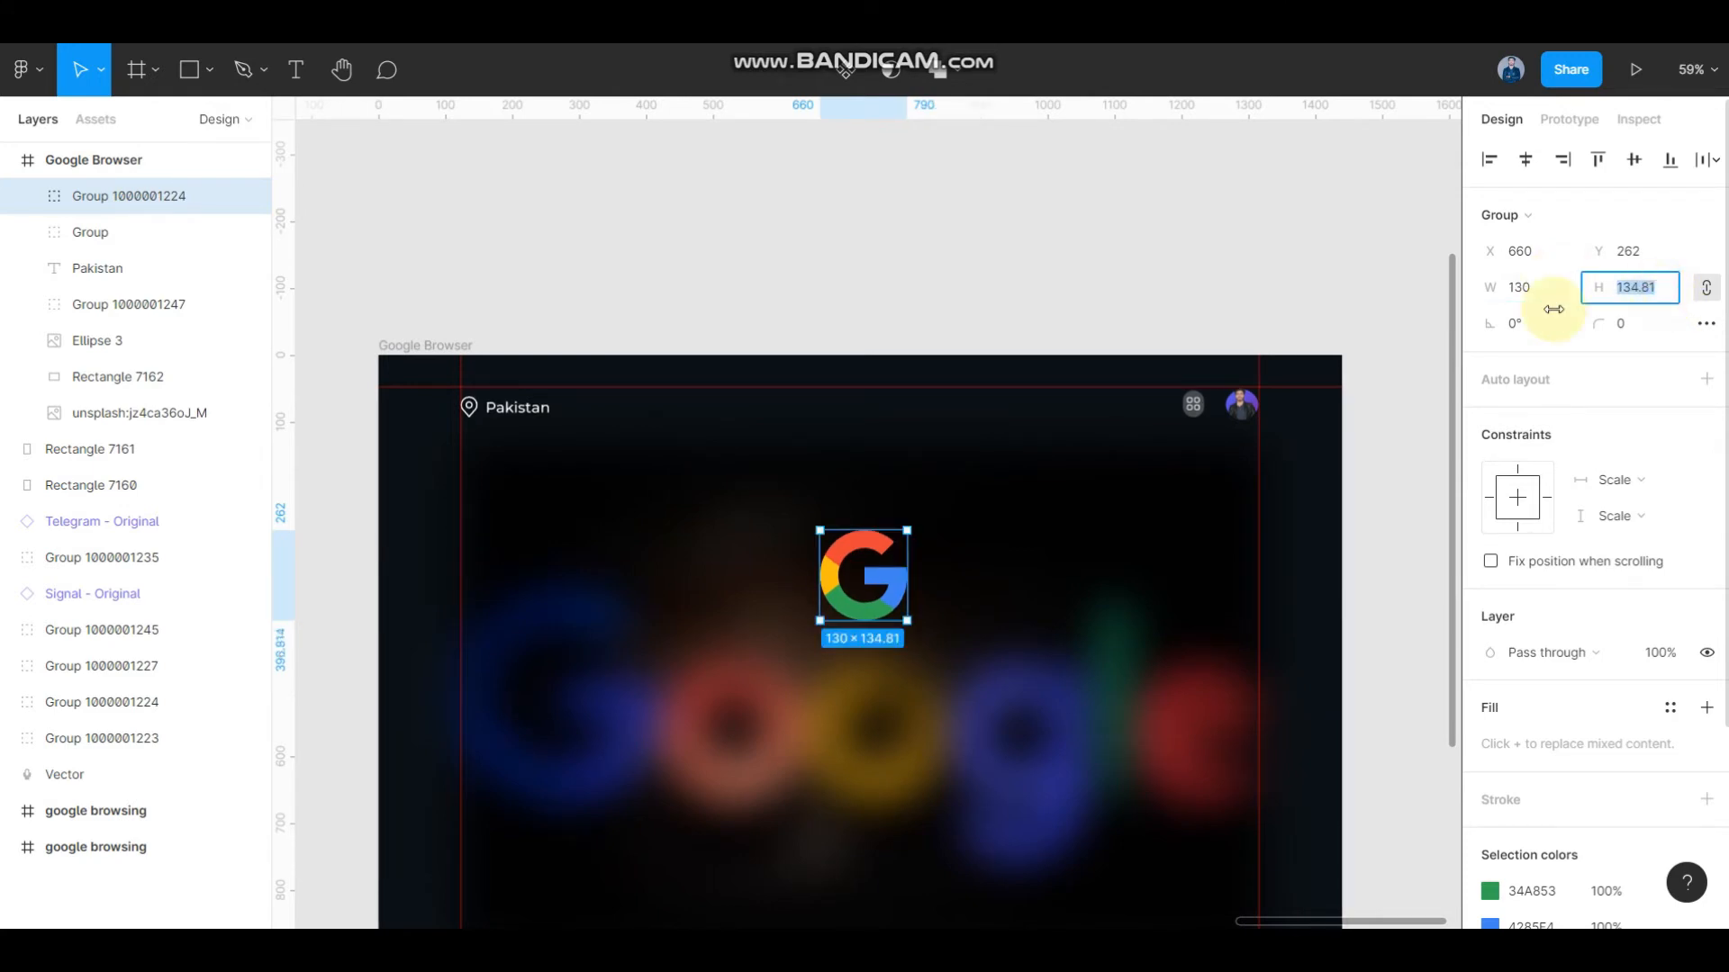
left_click(1158, 274)
- Scale the Google G logo down and centre it horizontally in the upper part of the frame
scroll(990, 468, "down", 2)
left_click(872, 491)
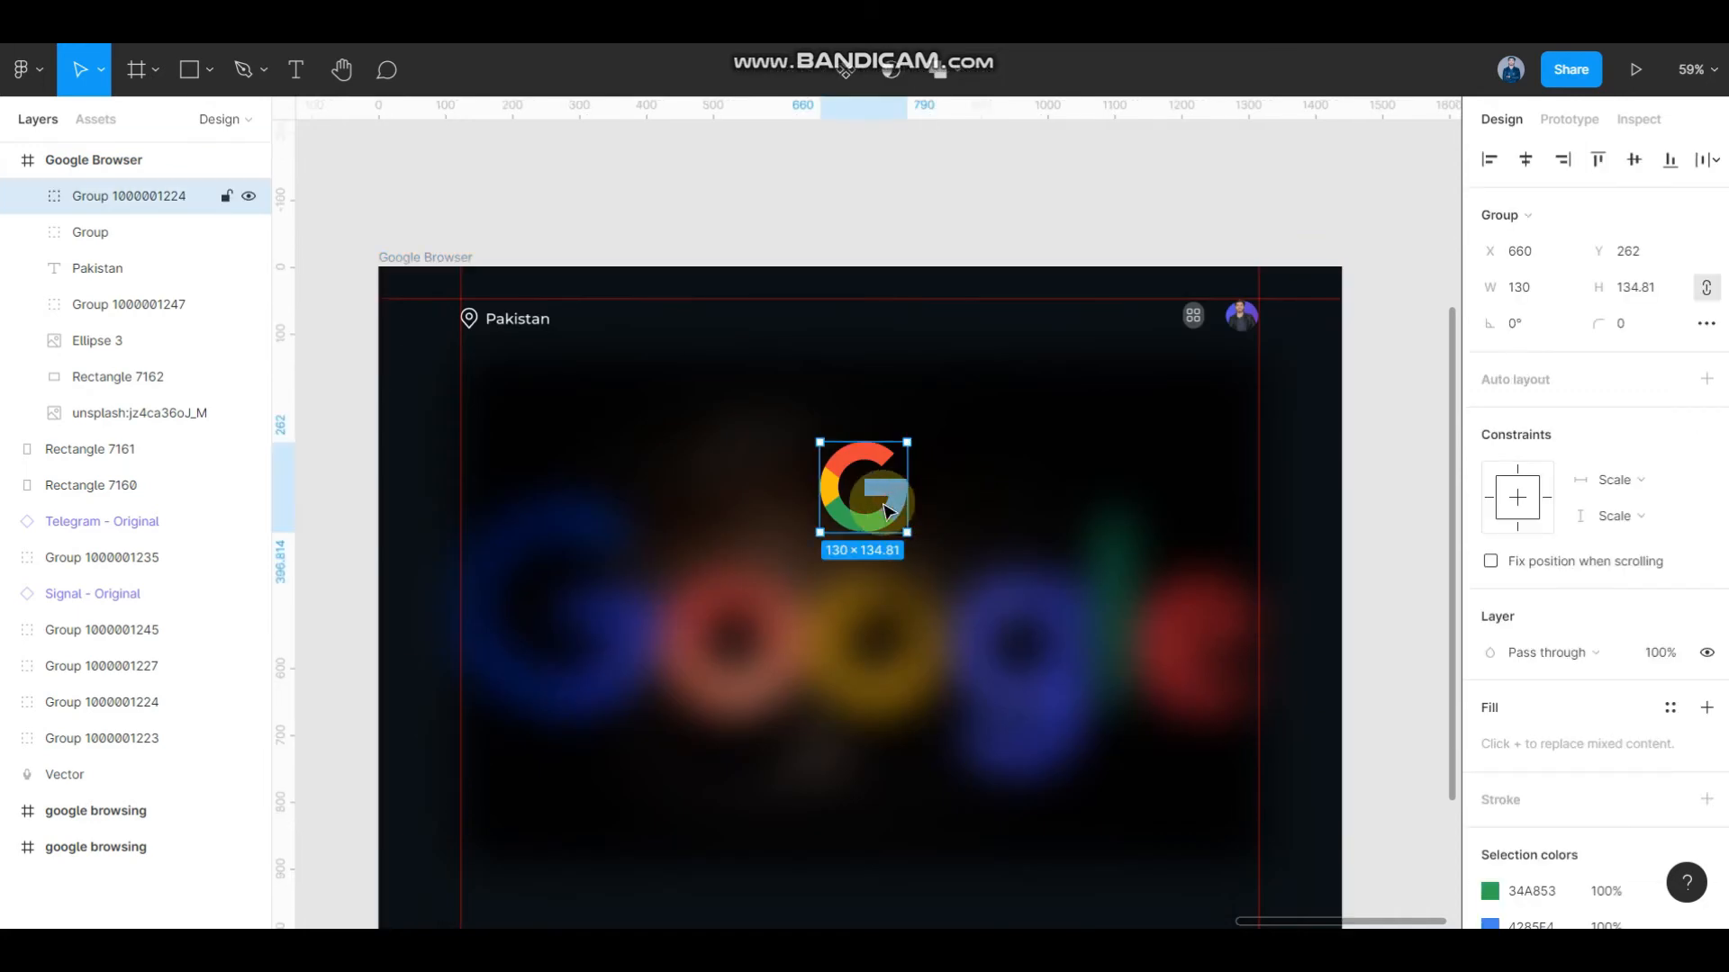
scroll(878, 481, "up", 4)
scroll(878, 481, "up", 1)
scroll(926, 471, "down", 4)
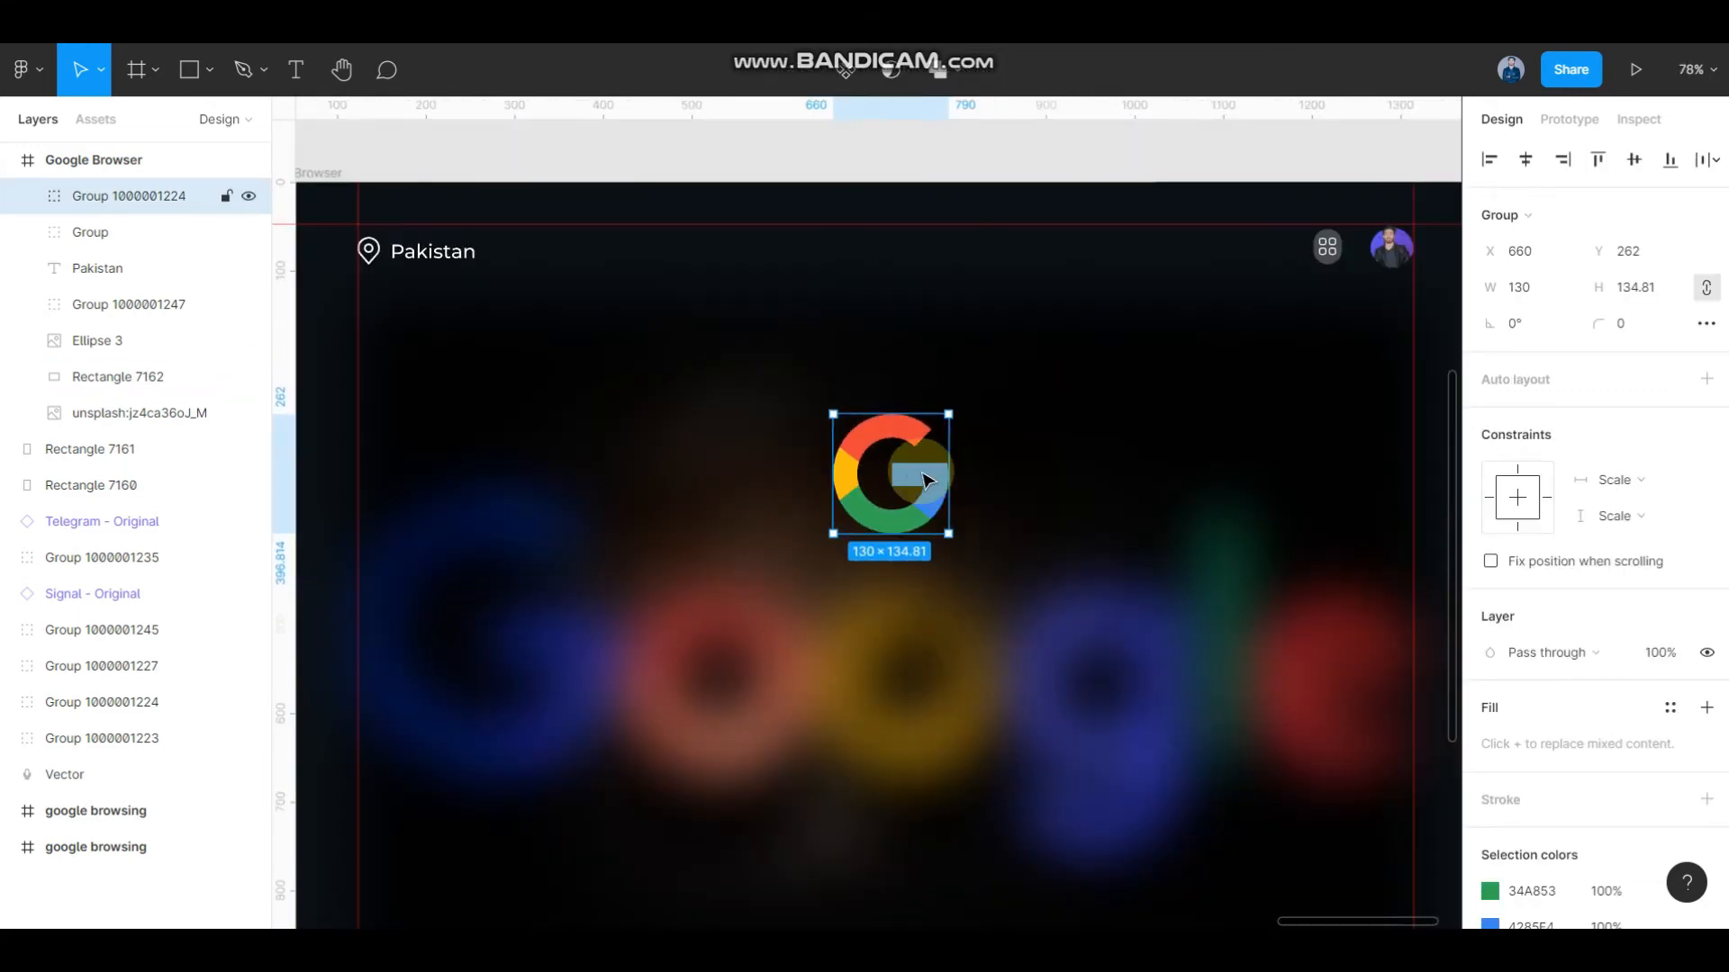
left_click(1637, 290)
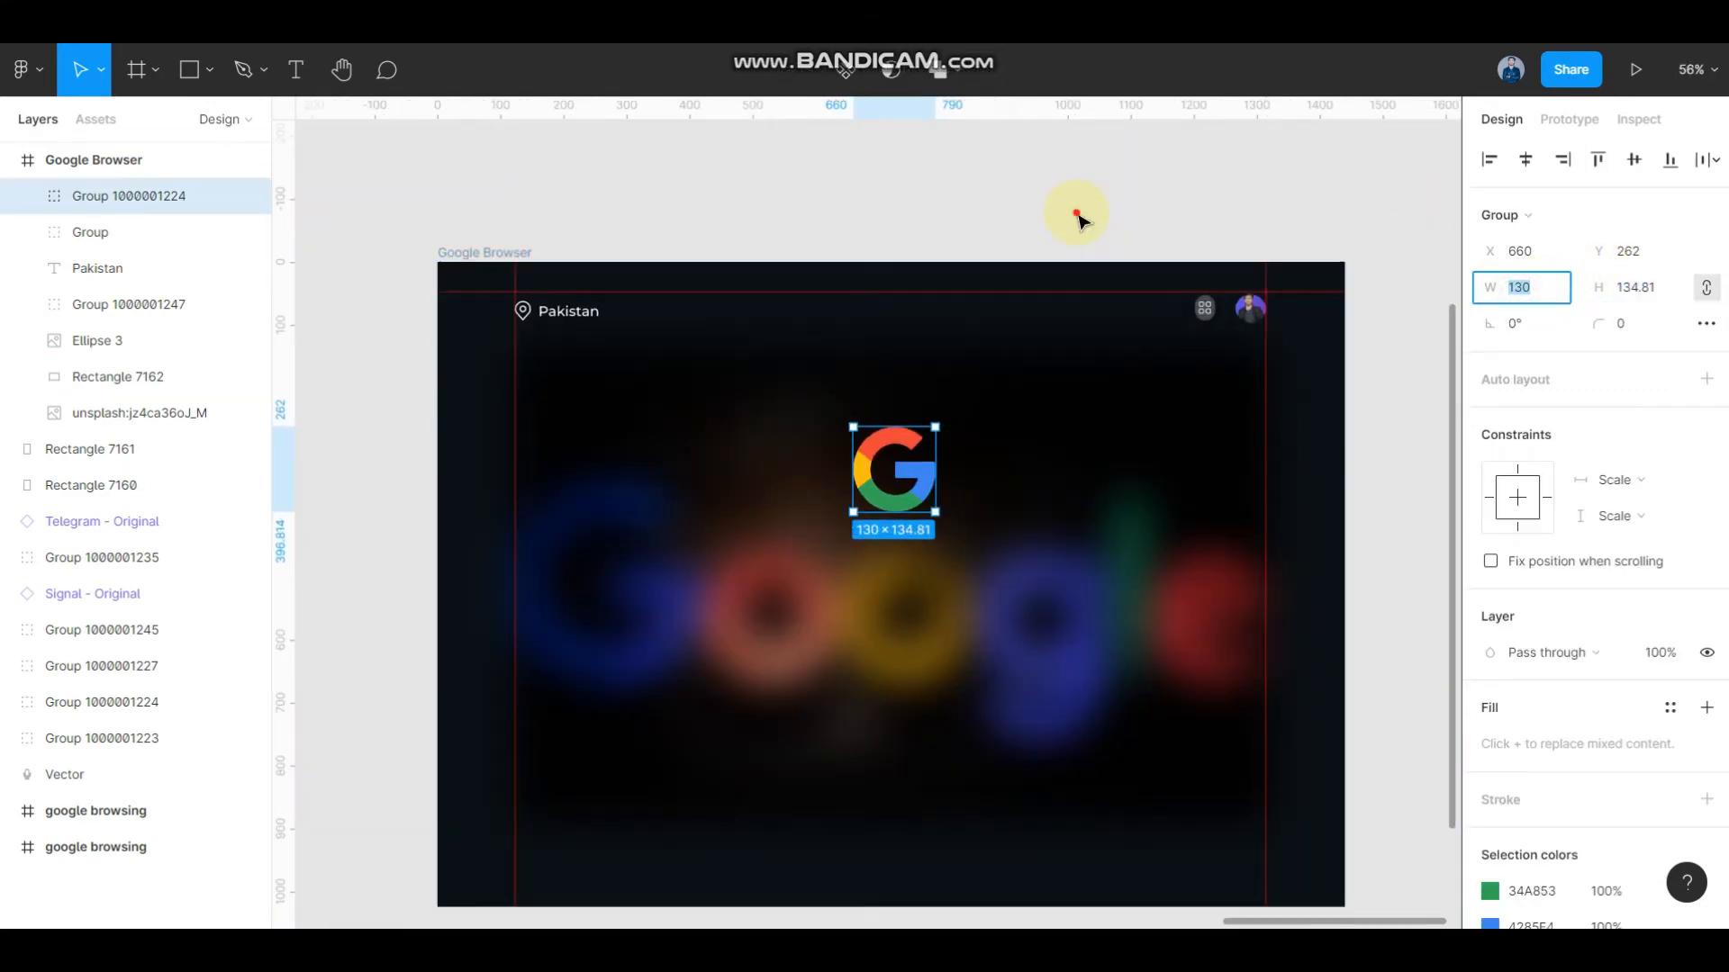
left_click(938, 532)
scroll(938, 532, "up", 3)
left_click(926, 455)
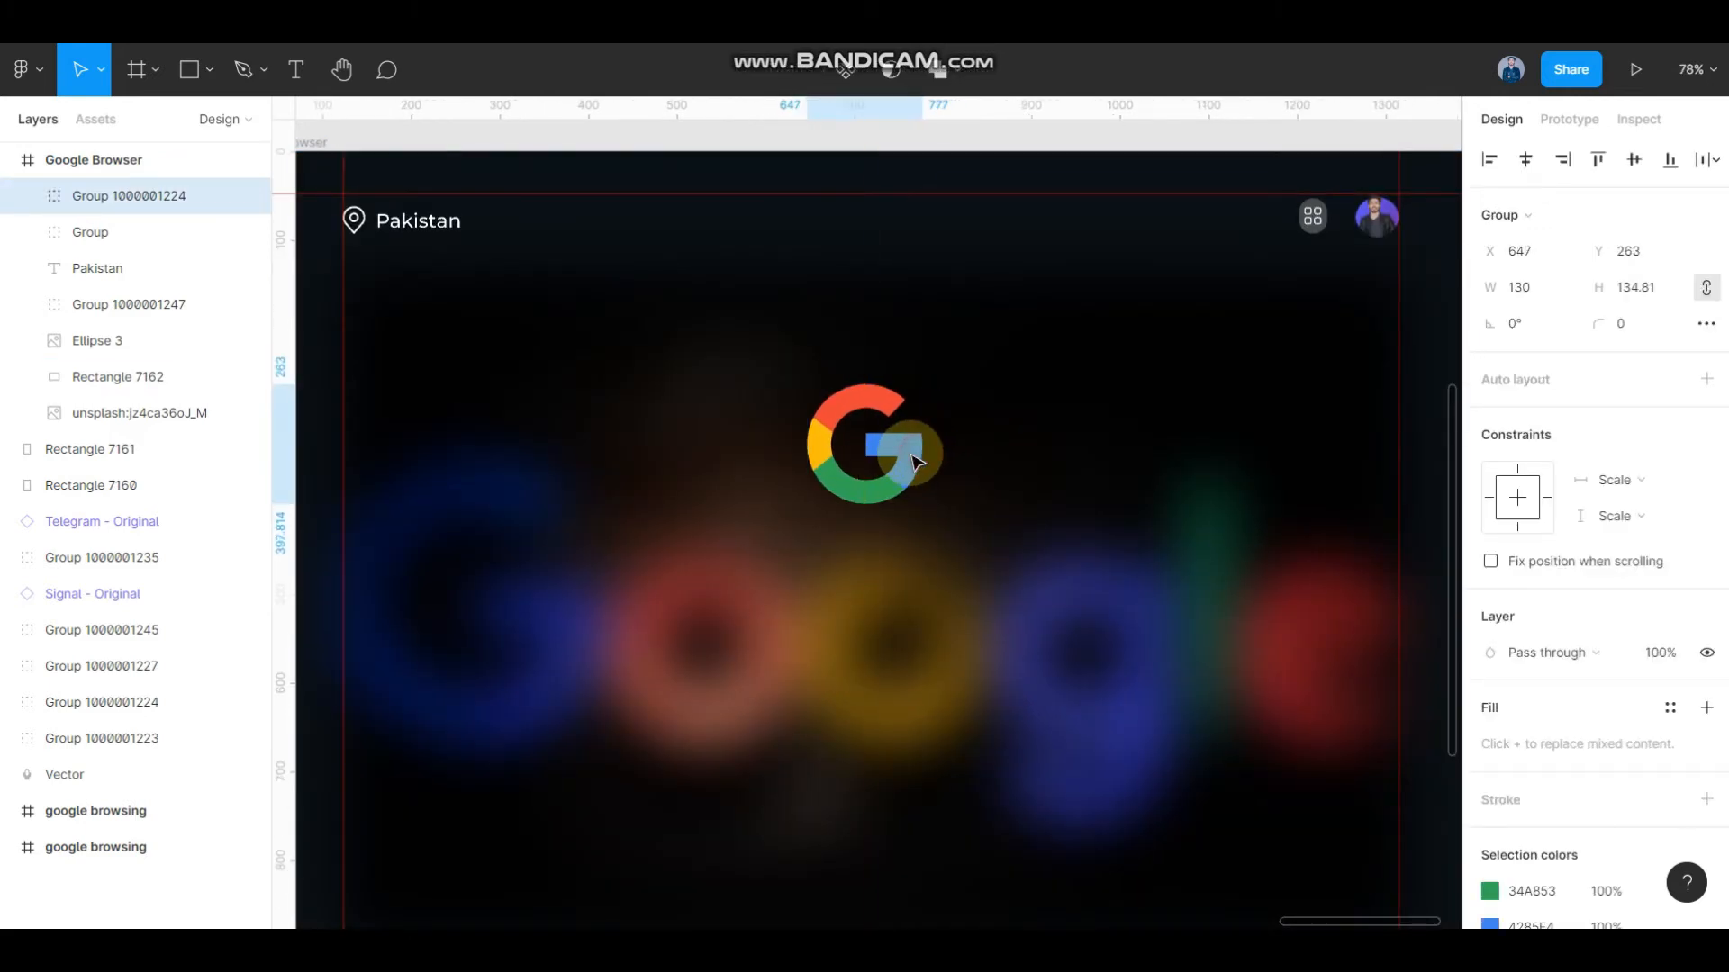
scroll(911, 463, "down", 2)
left_click_drag(911, 462, 895, 399)
scroll(908, 456, "down", 3)
left_click(932, 160)
scroll(919, 382, "down", 1)
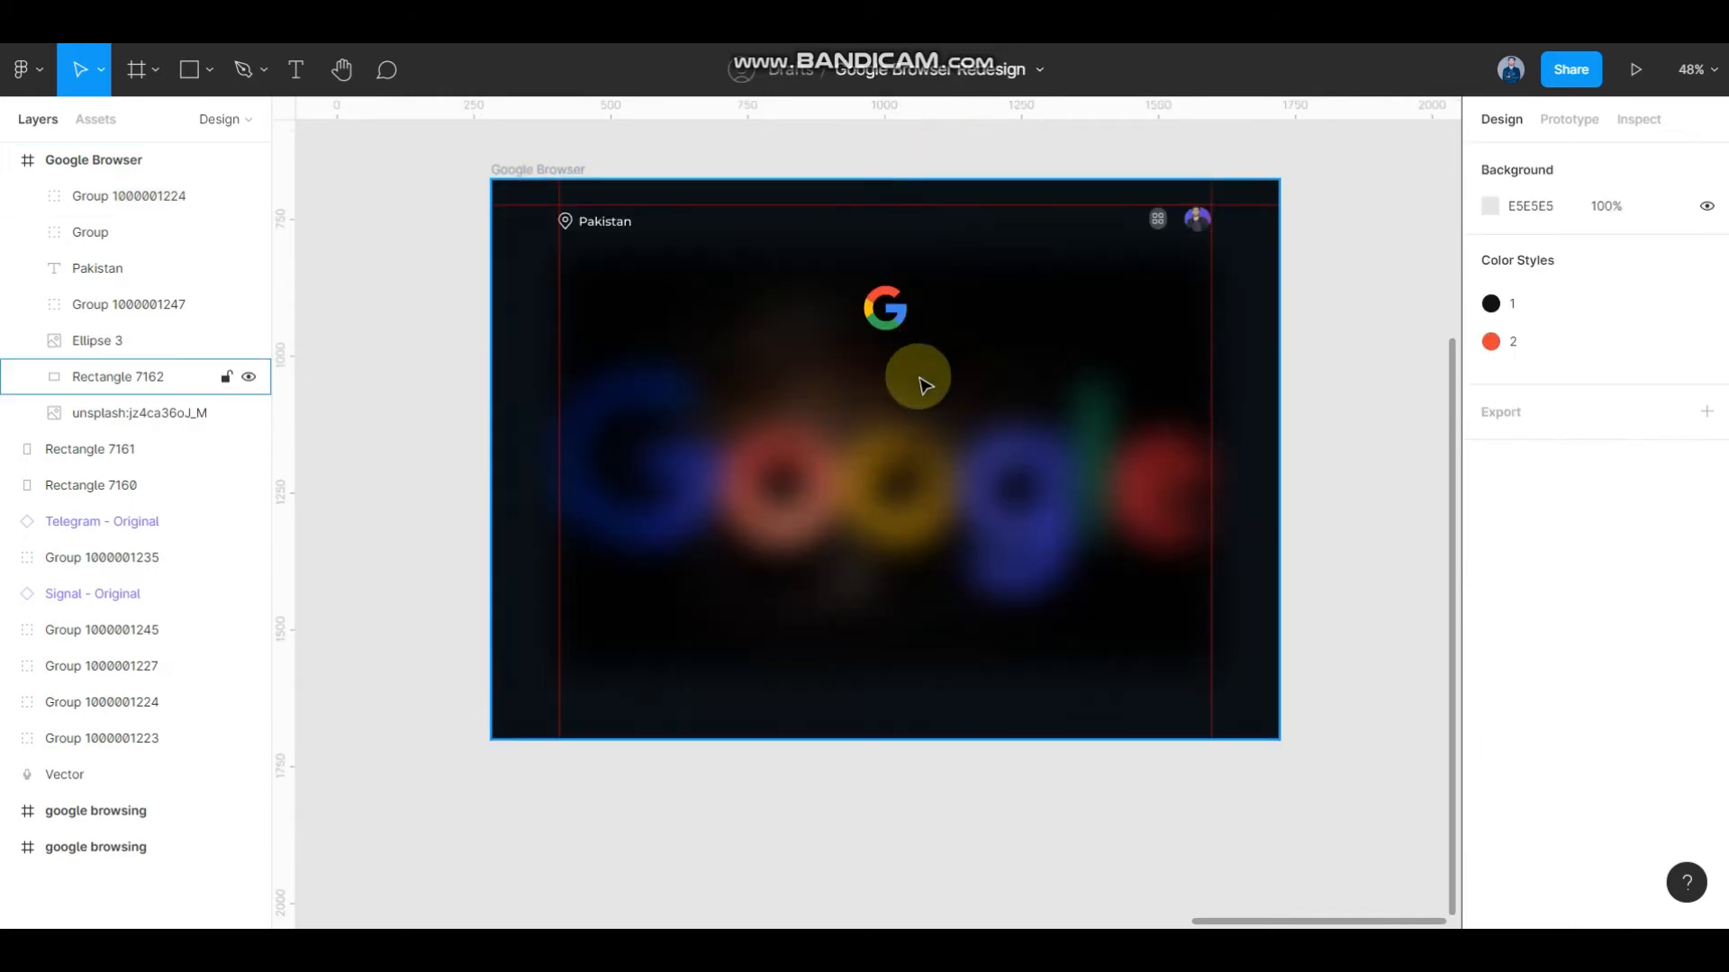
- Draw a search bar rectangle of about 694 × 86 at X 365, Y 375, below the Google G logo
scroll(929, 398, "up", 2)
scroll(720, 355, "down", 1)
scroll(621, 288, "up", 1)
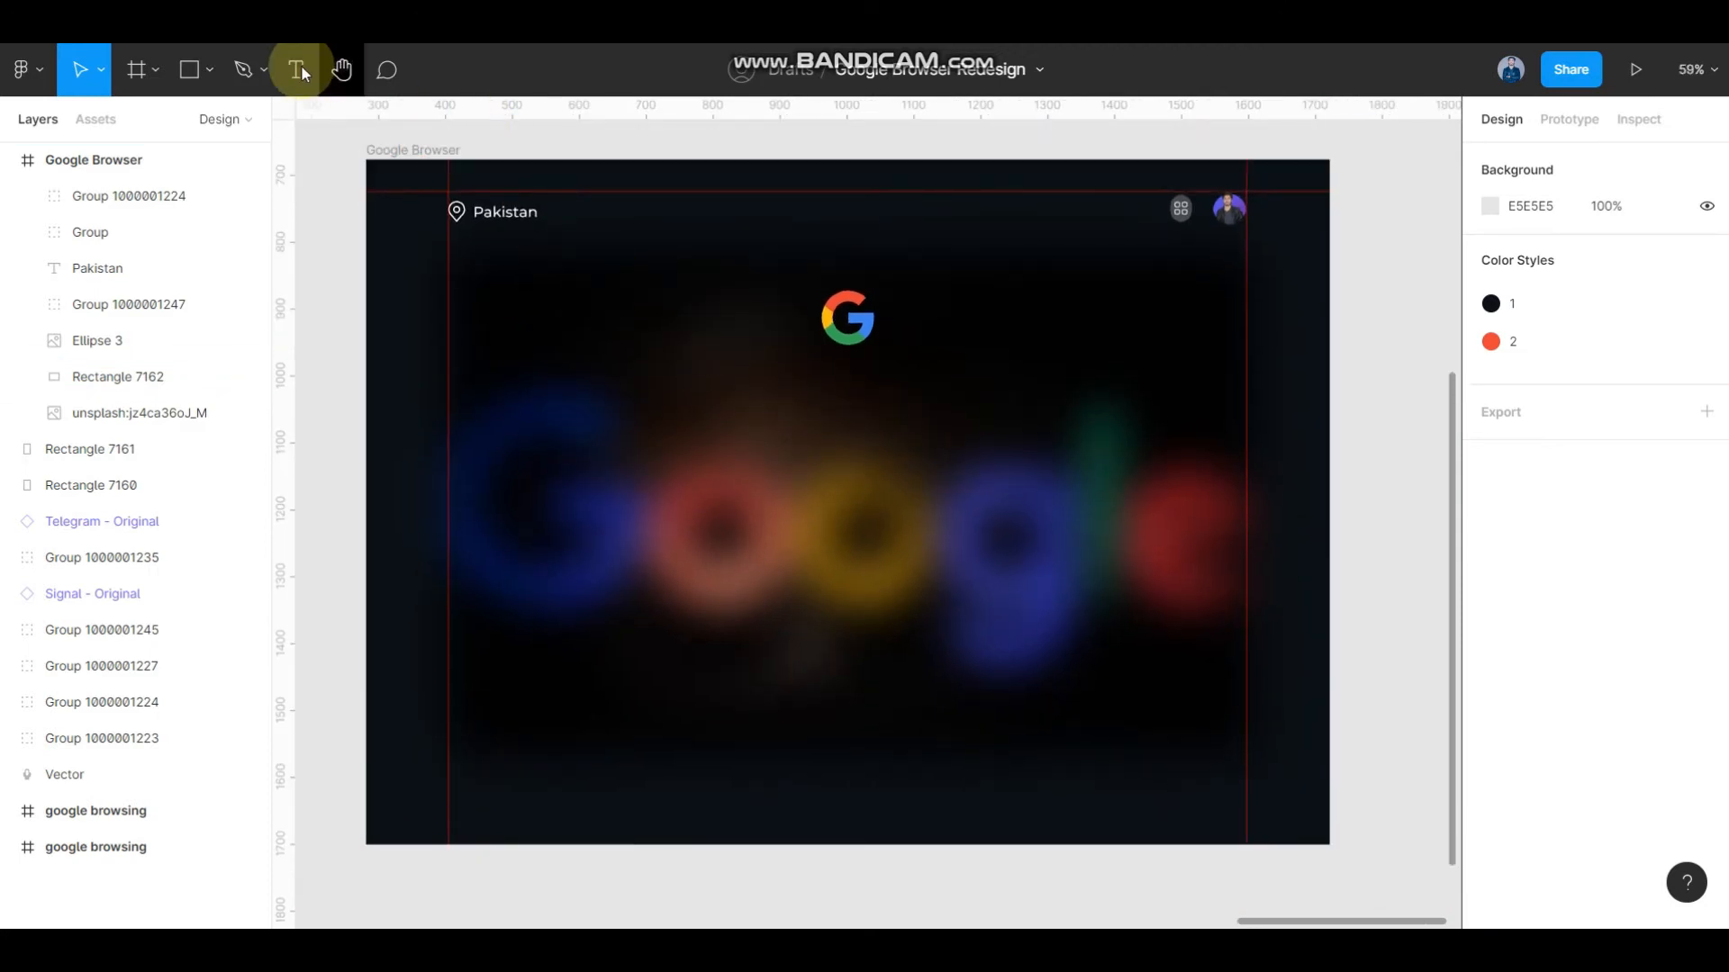
left_click(208, 73)
left_click(182, 125)
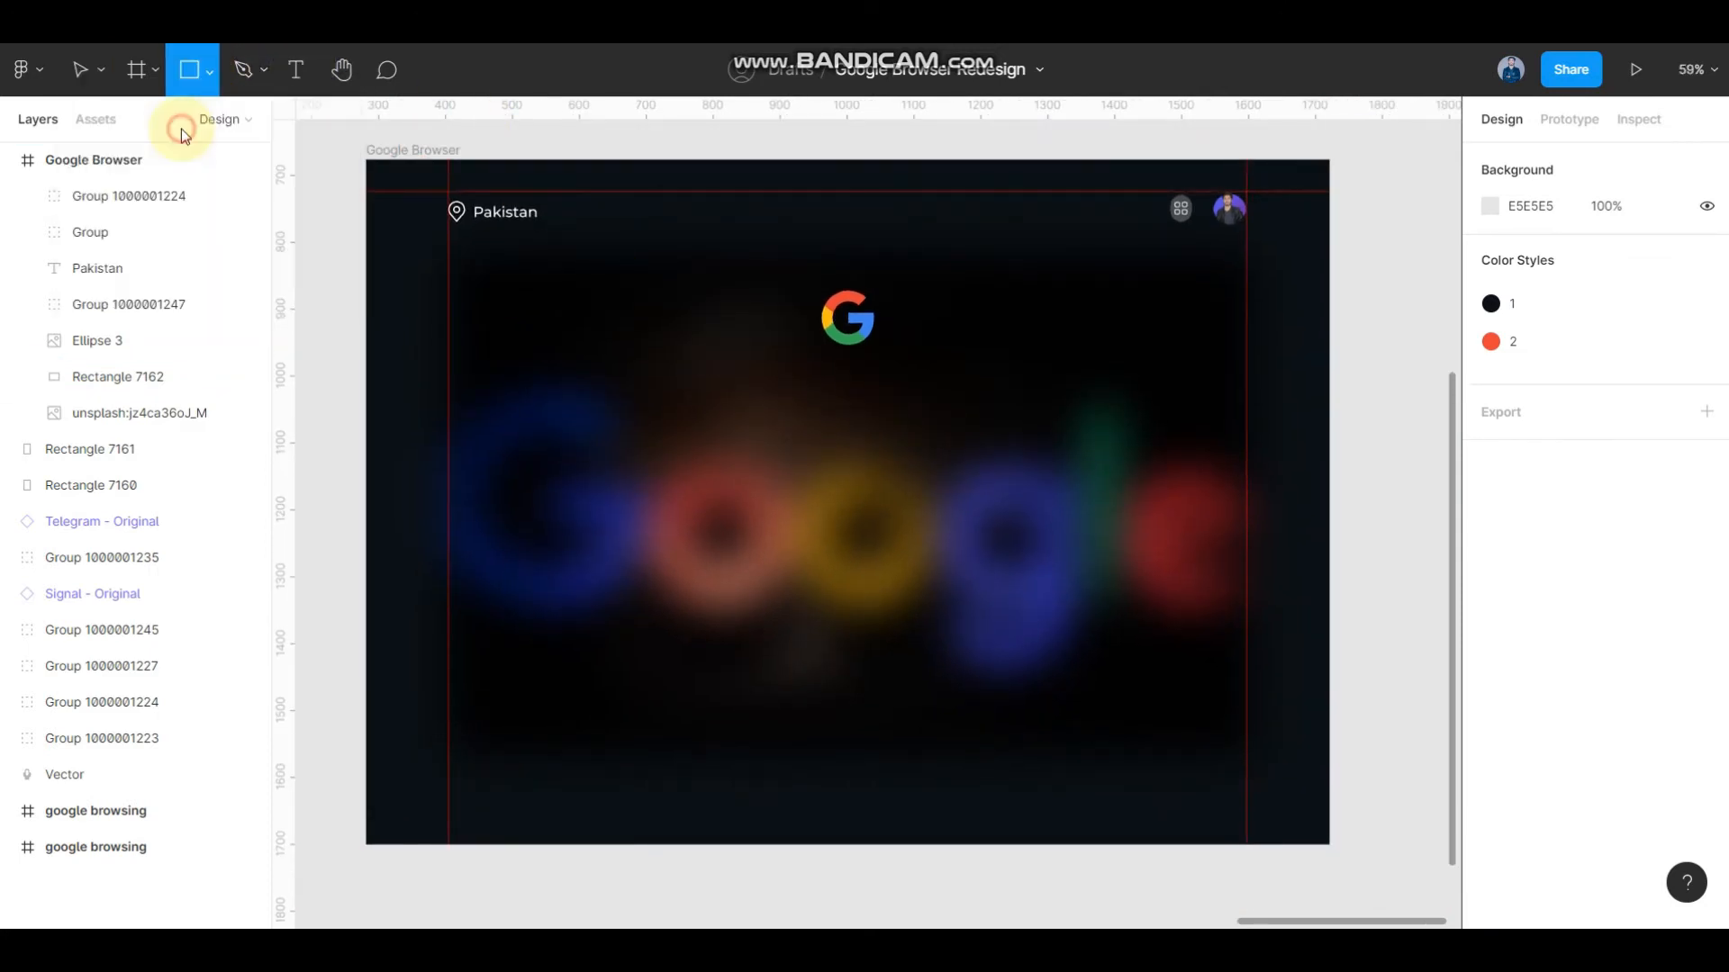
left_click_drag(611, 410, 1077, 470)
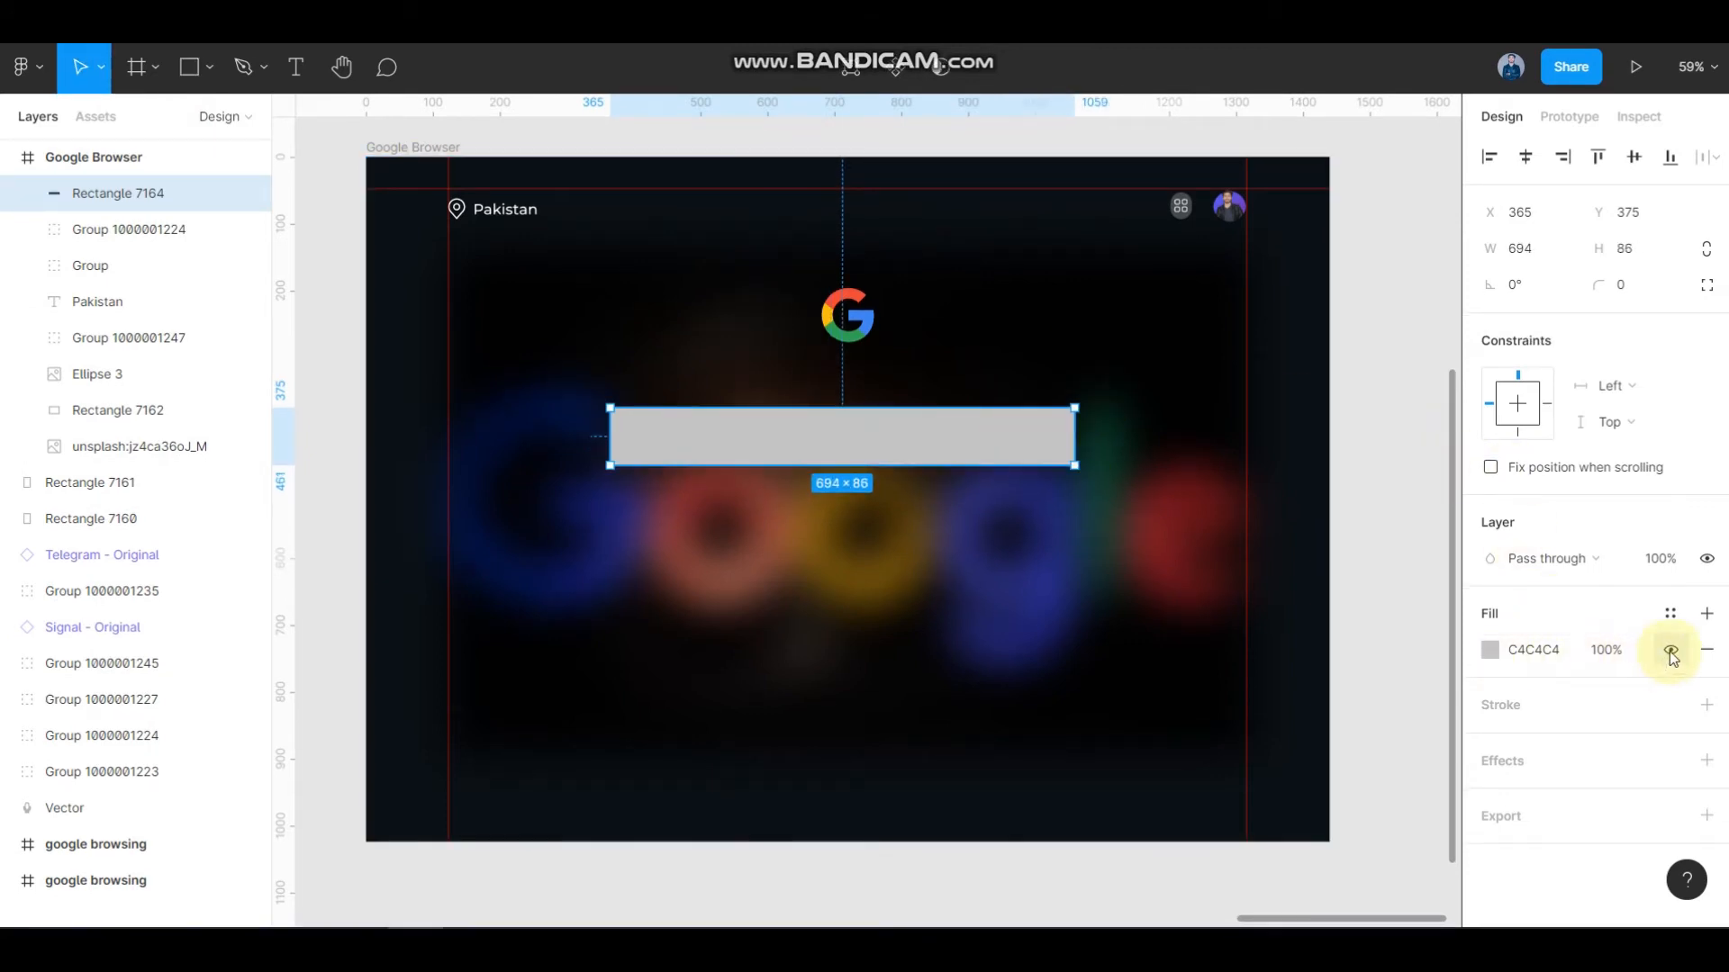
- Replace the search bar rectangle's fill with a white FFFFFF stroke aligned to Center
left_click(1706, 650)
left_click(1505, 670)
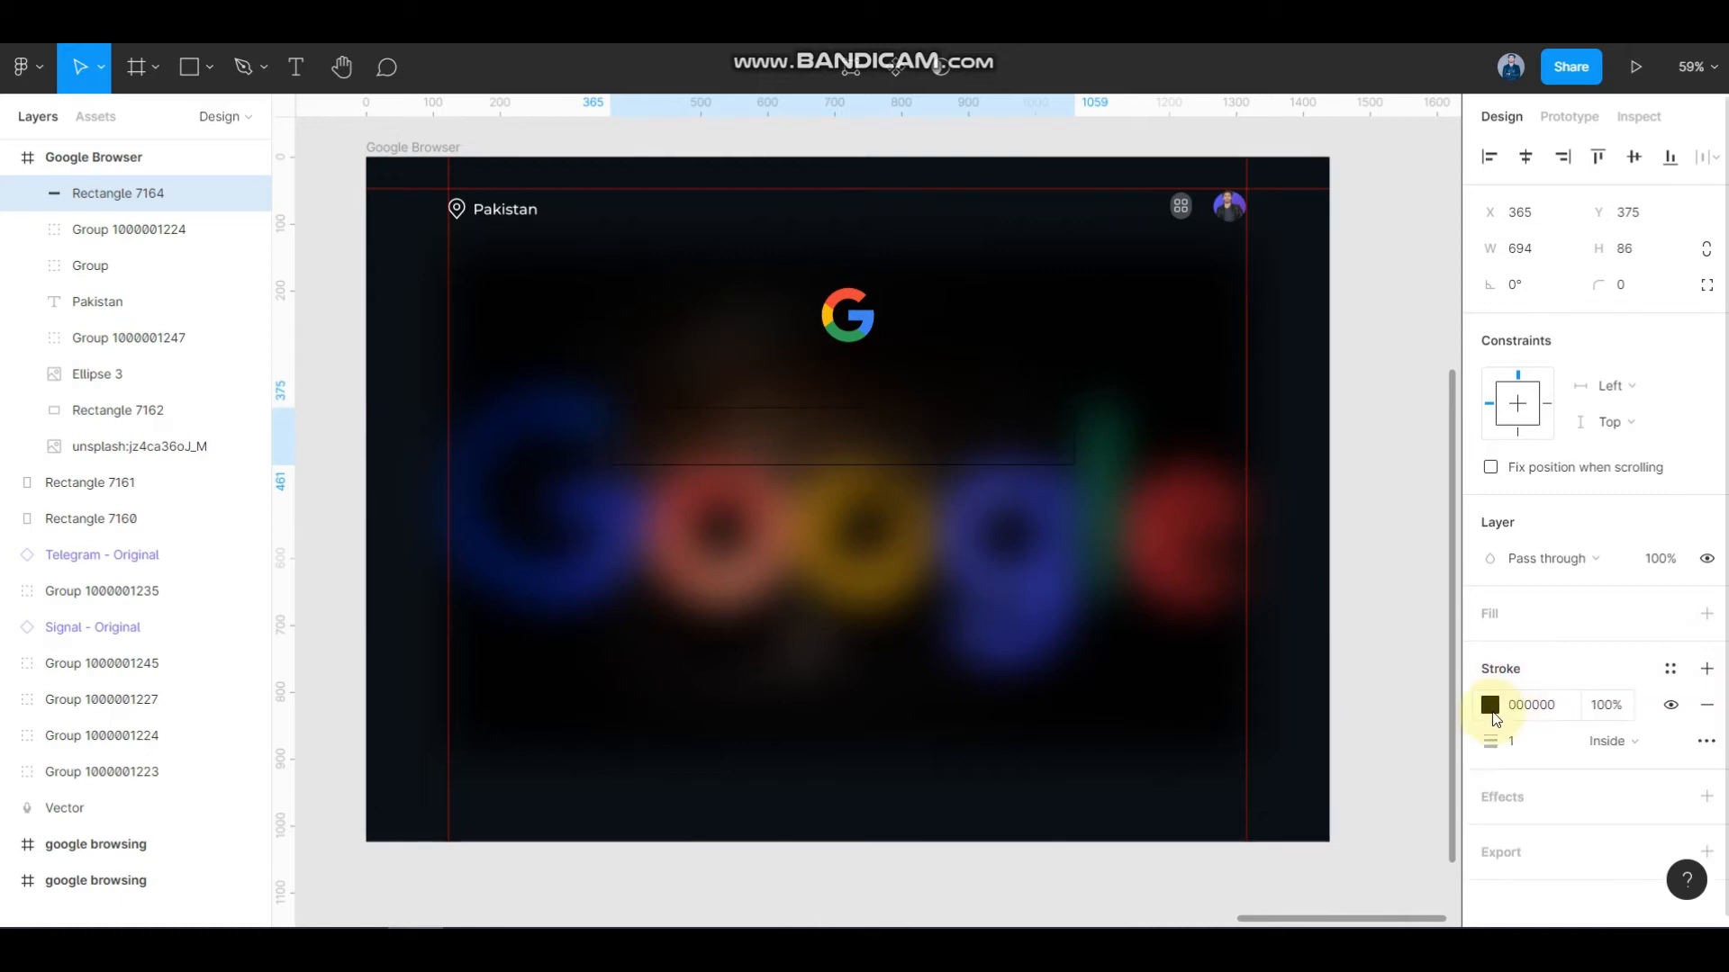
left_click(1491, 705)
left_click_drag(1351, 562, 1126, 346)
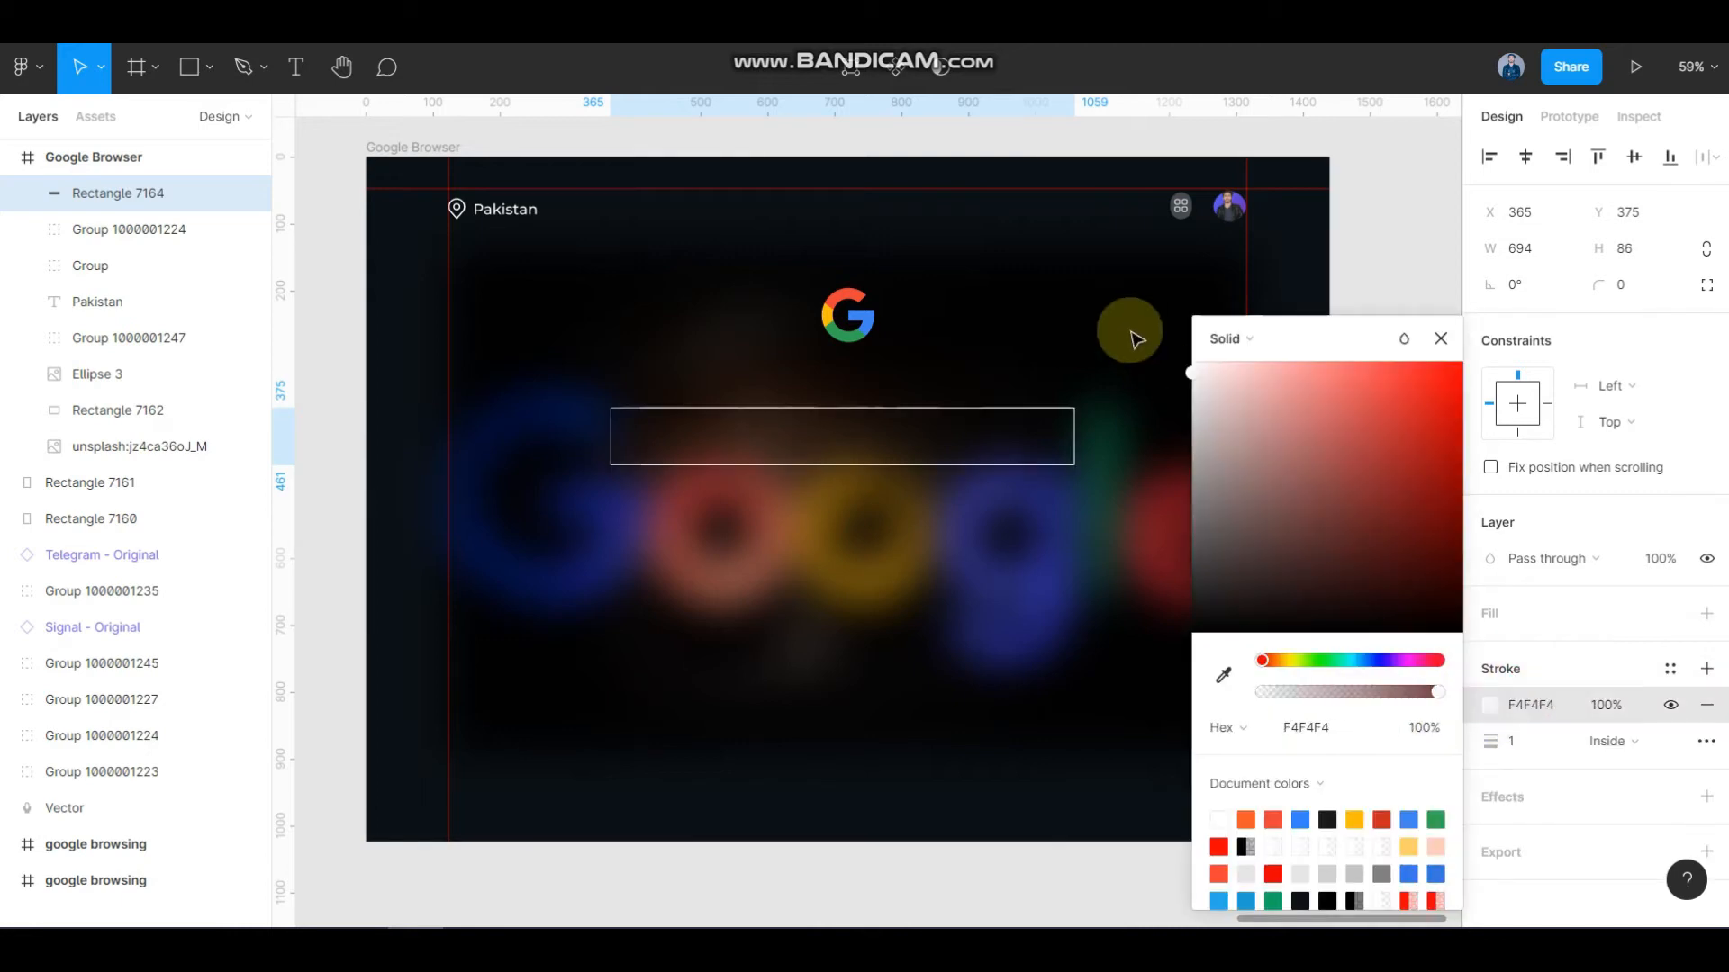
left_click(1624, 746)
left_click(1630, 718)
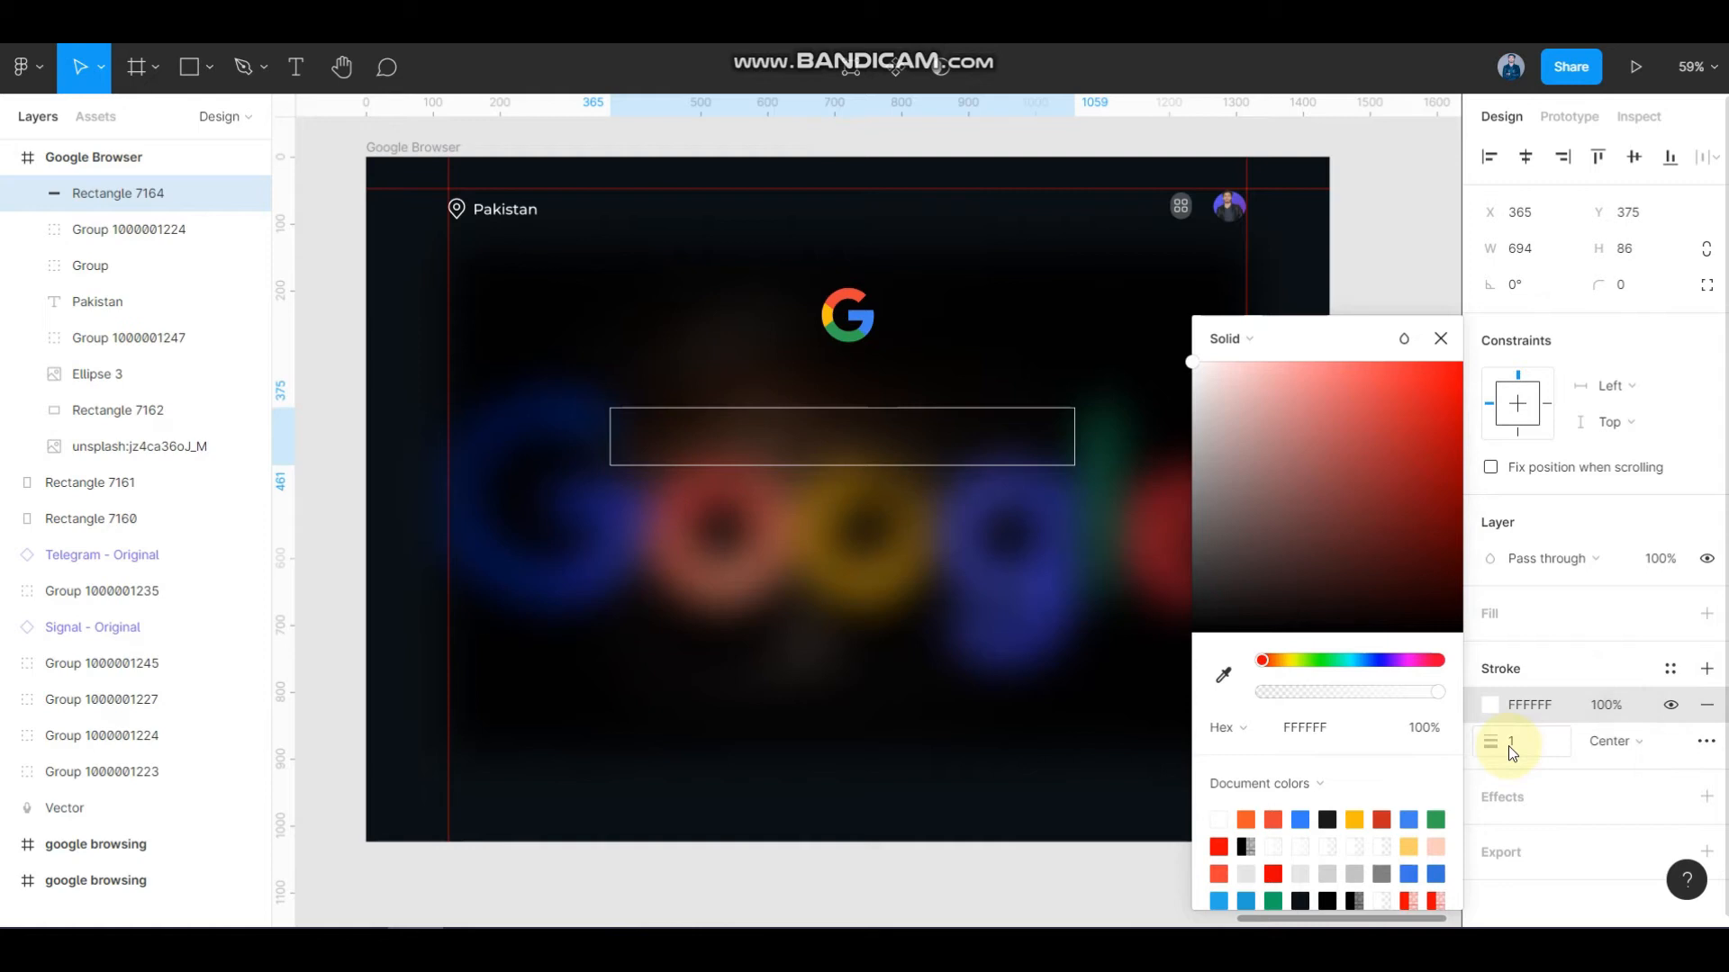
- Set the search bar rectangle's stroke weight to 2 and its corner radius to 100
left_click(1439, 340)
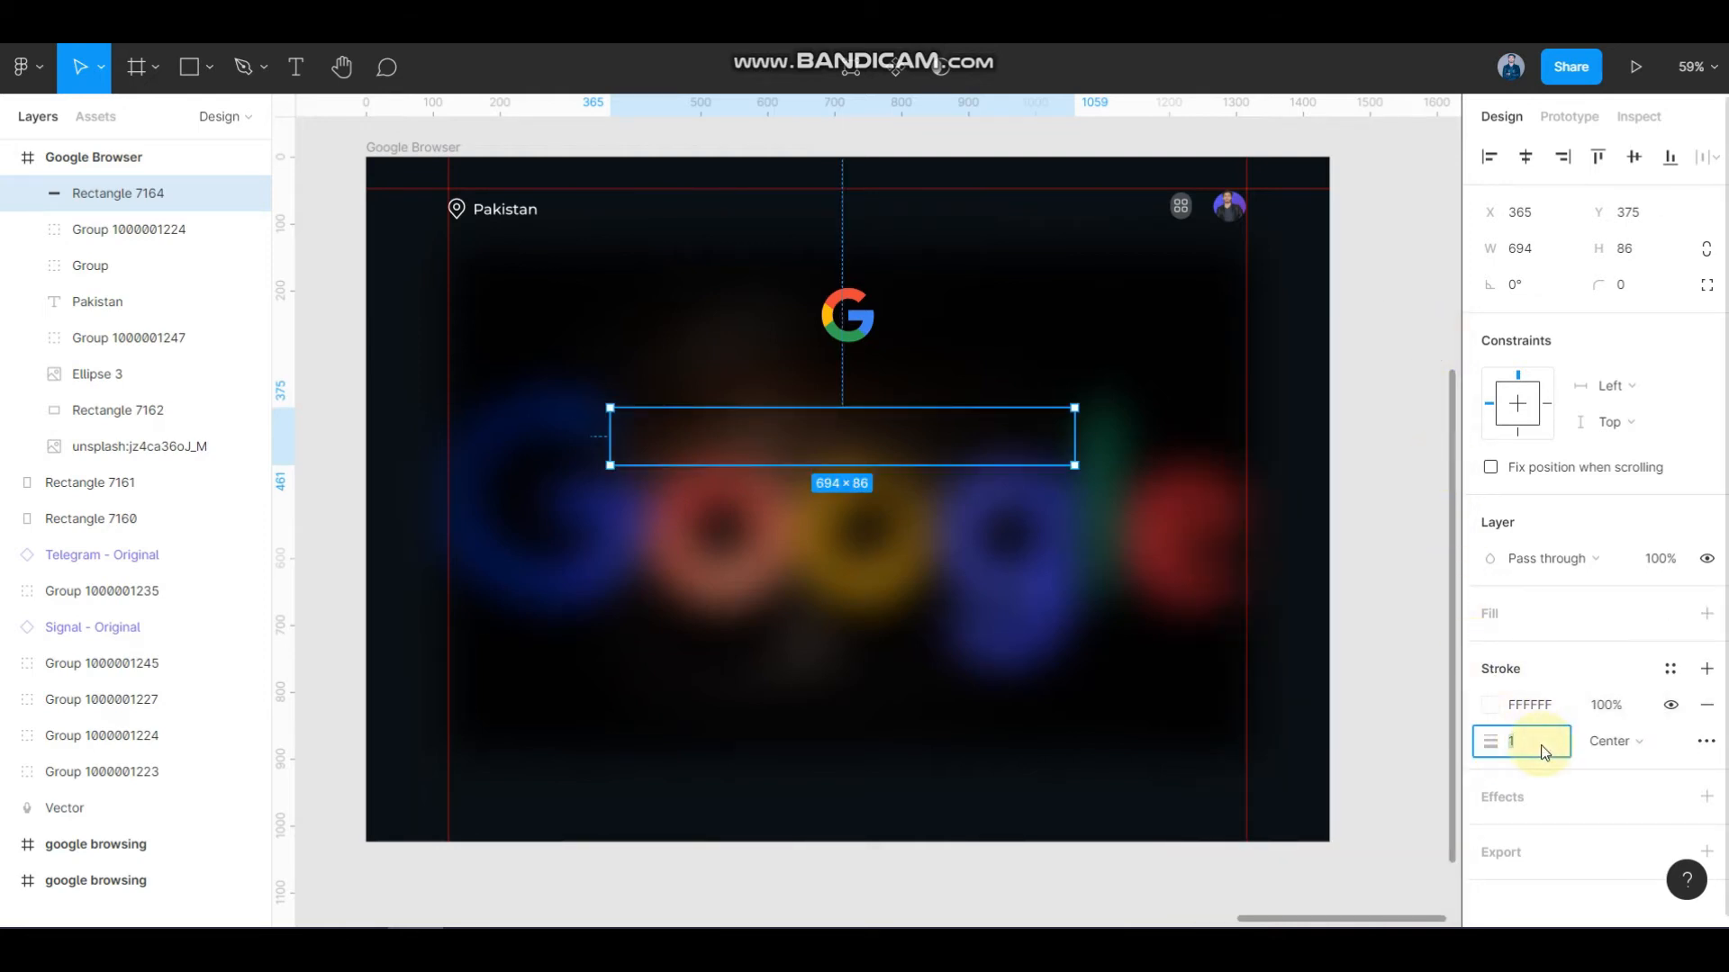
key("Up")
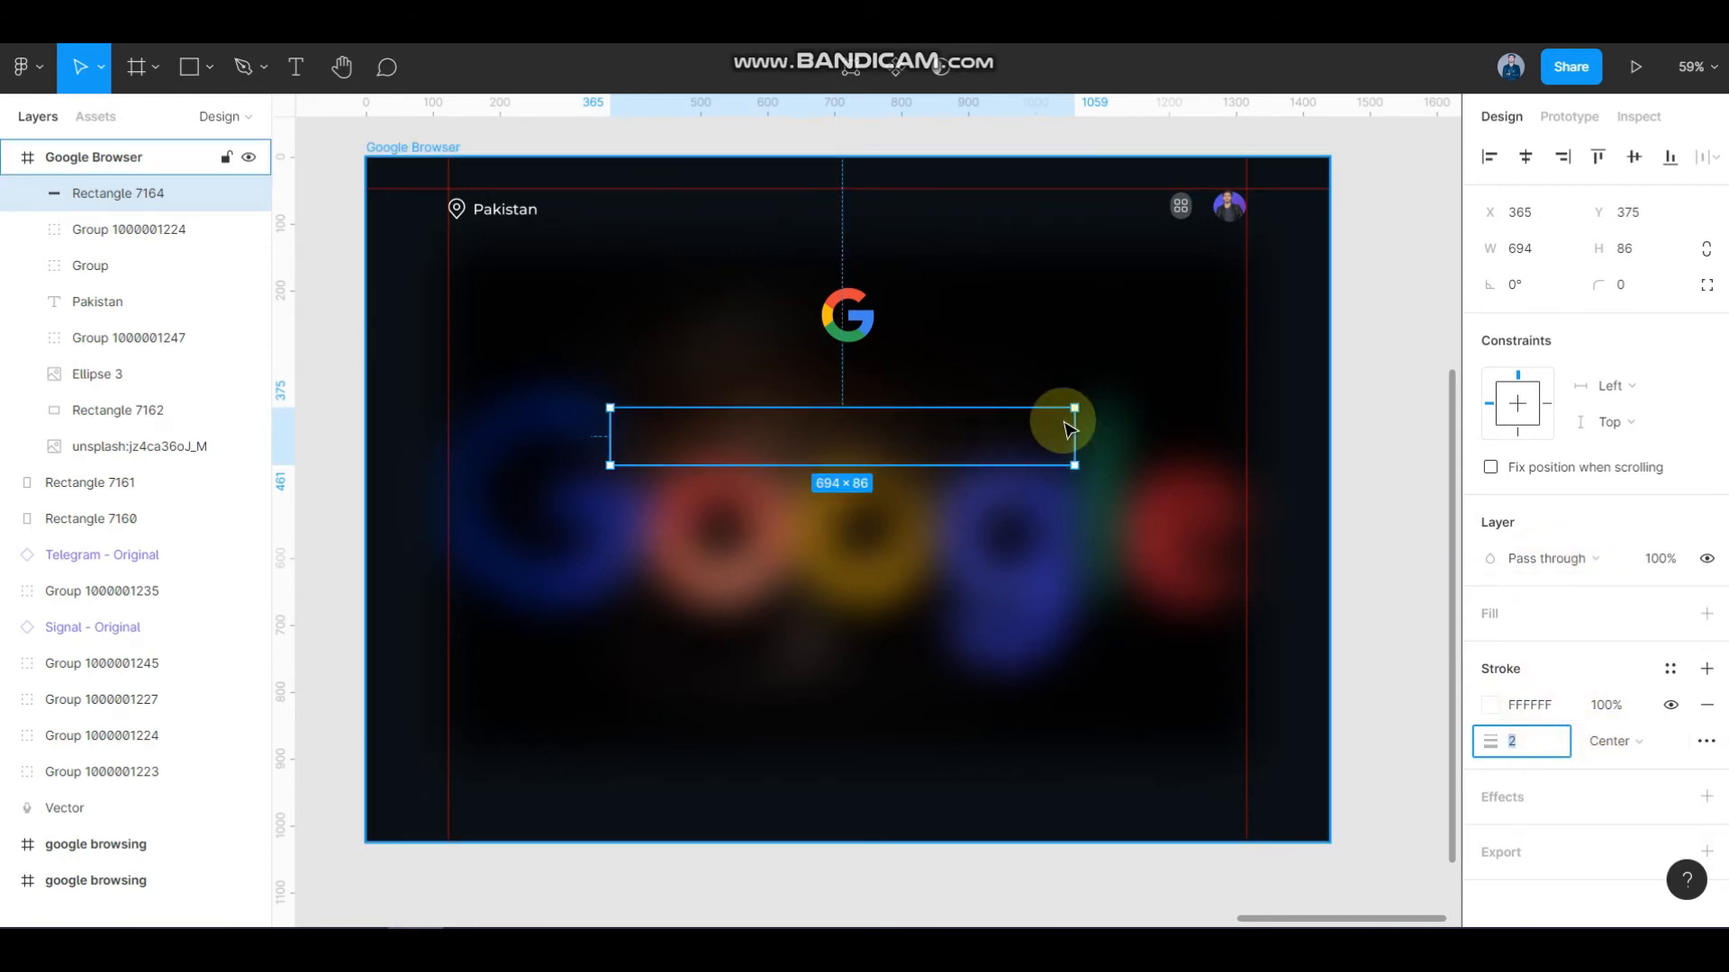
left_click(1644, 286)
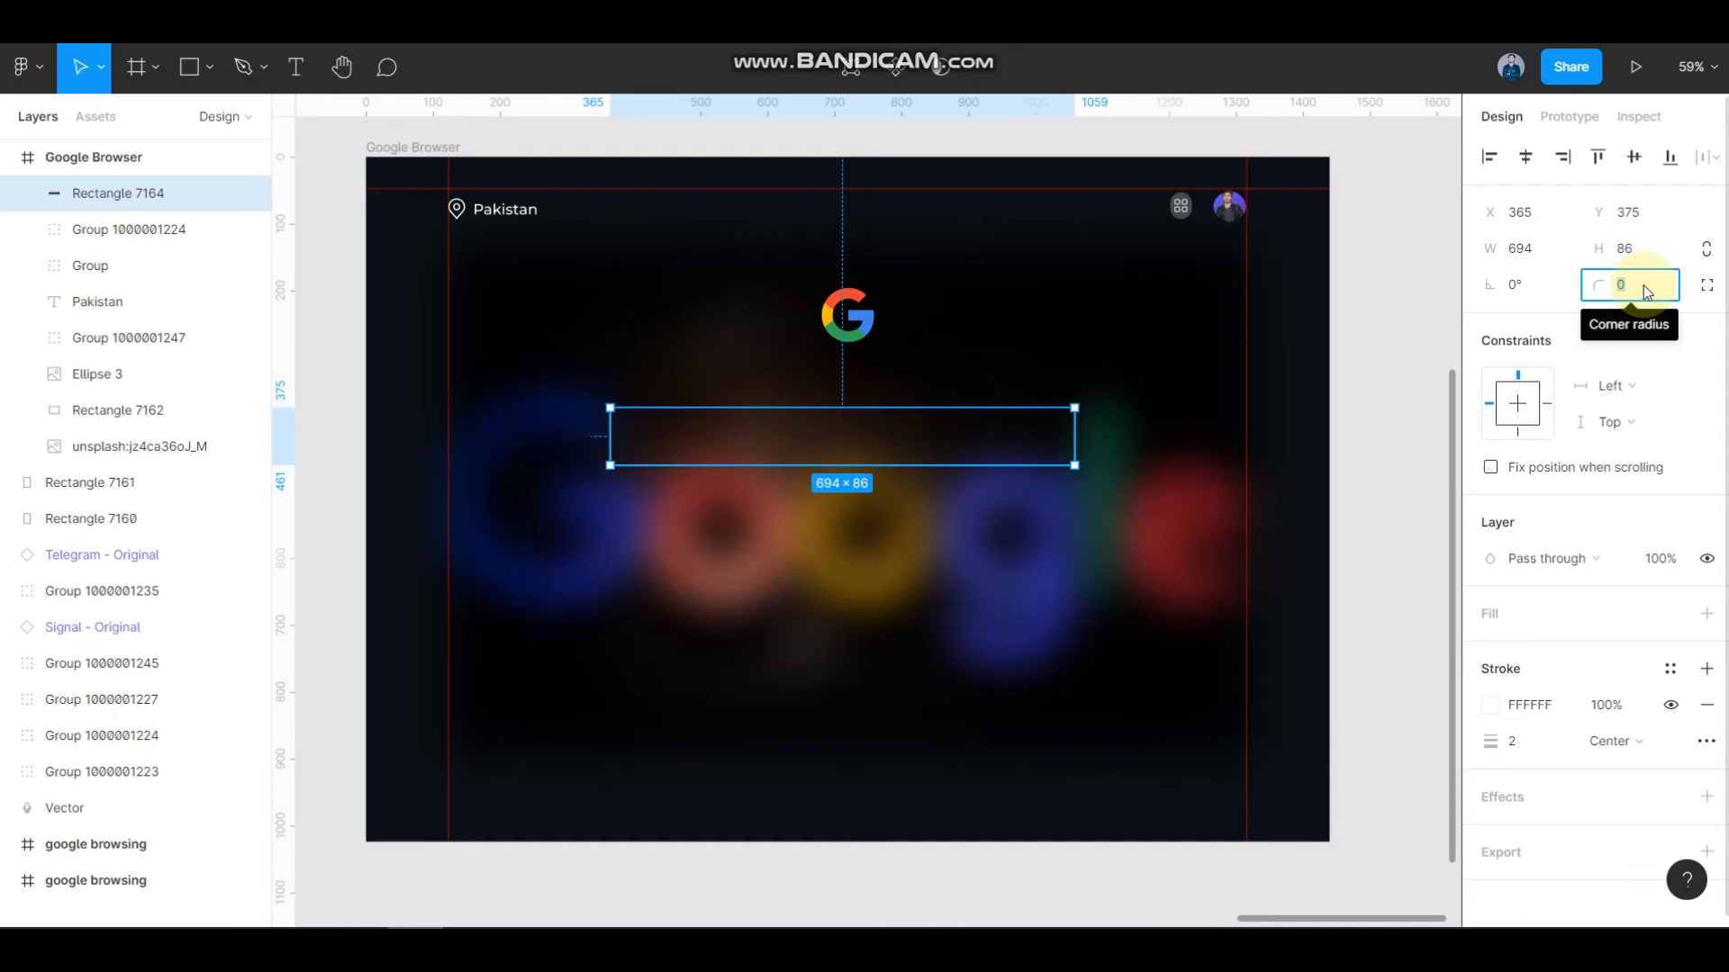
type("100")
key("Return")
left_click(1150, 463)
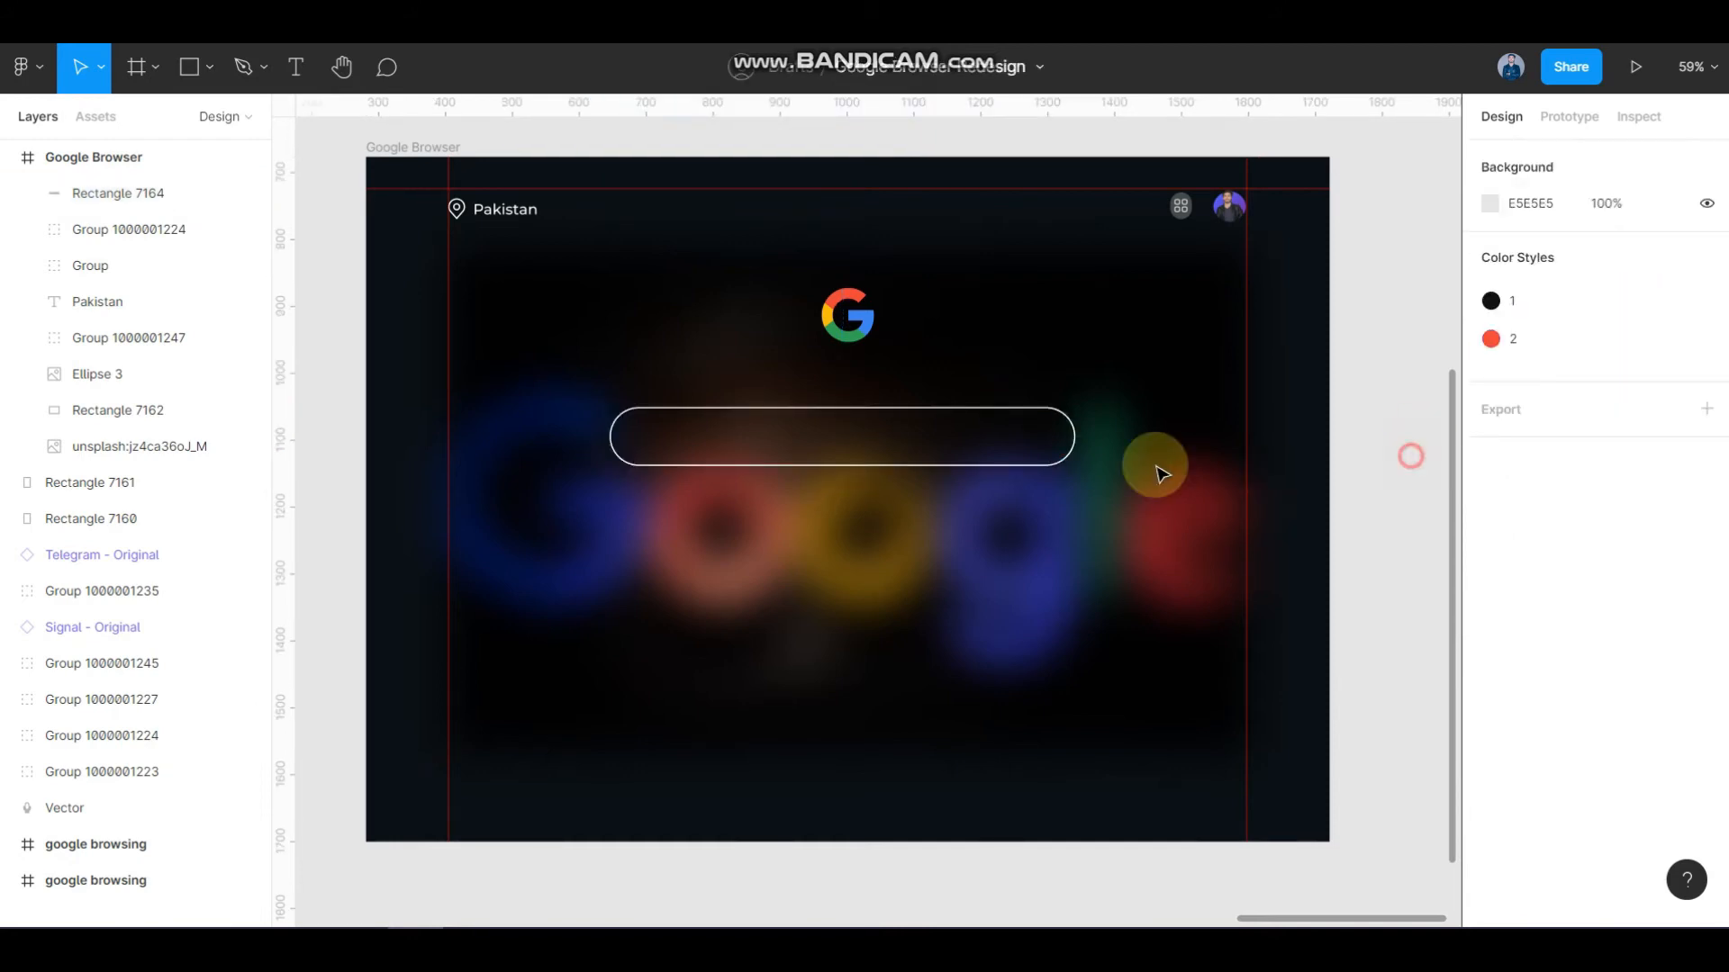
- Resize the rounded search bar outline to a height of 100 and a width of 1000
left_click(1071, 412)
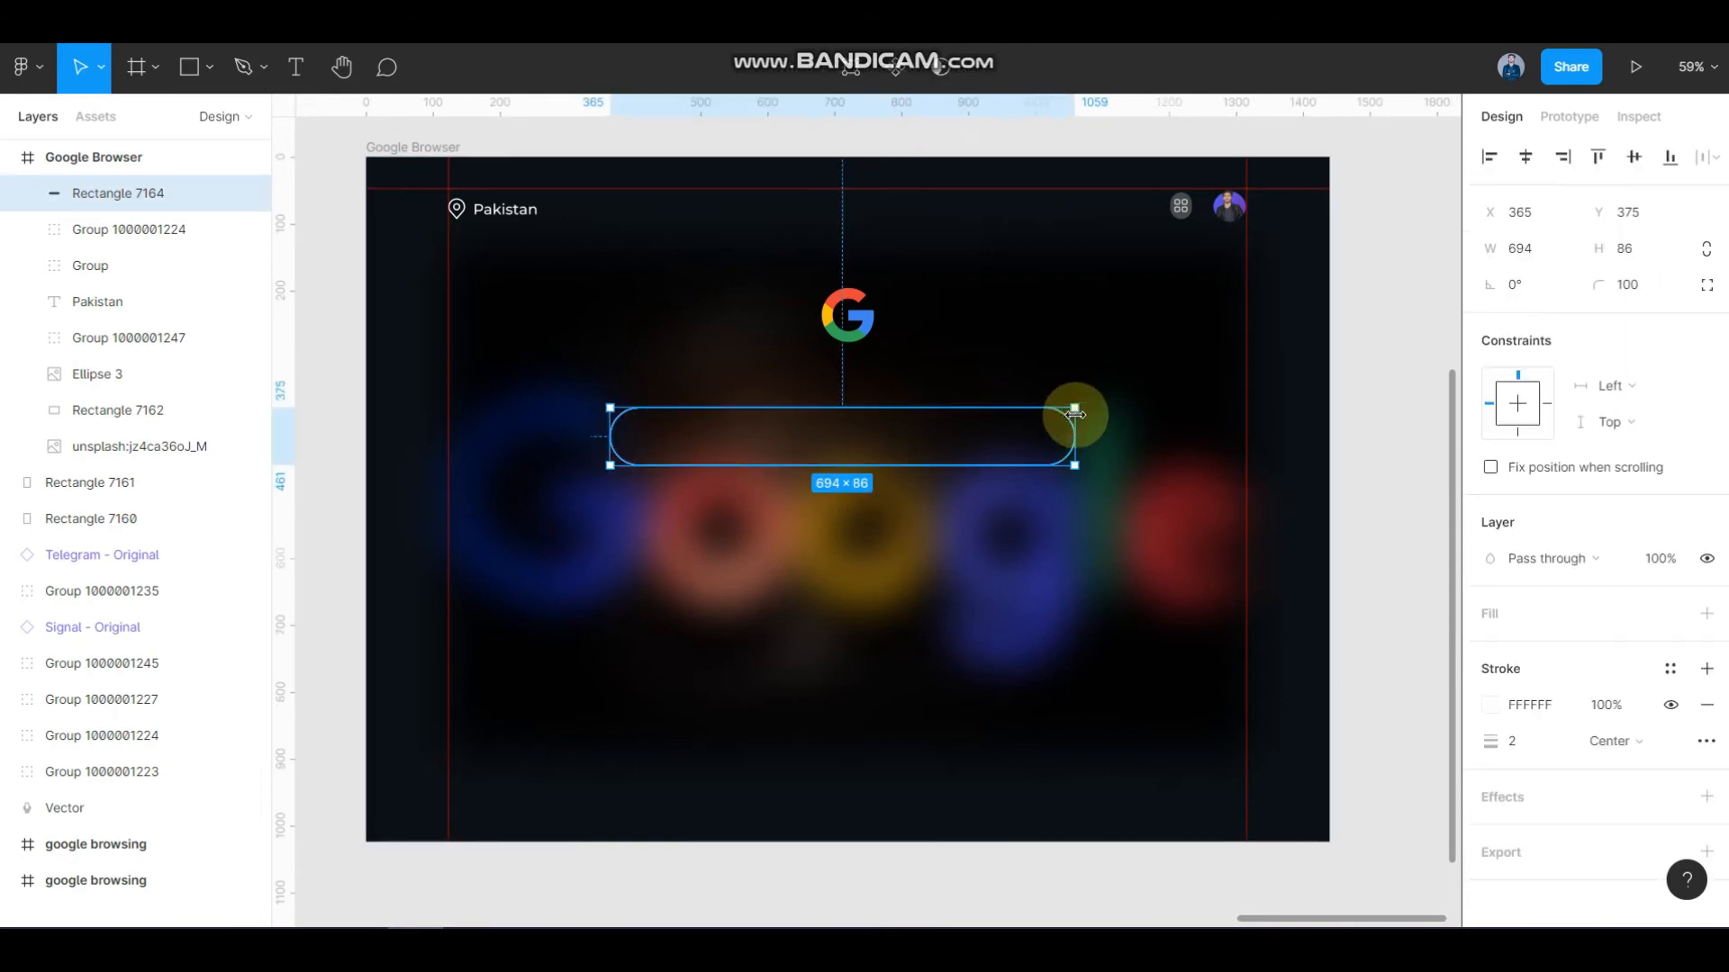
left_click(1637, 257)
type("100")
key("Return")
left_click(1526, 250)
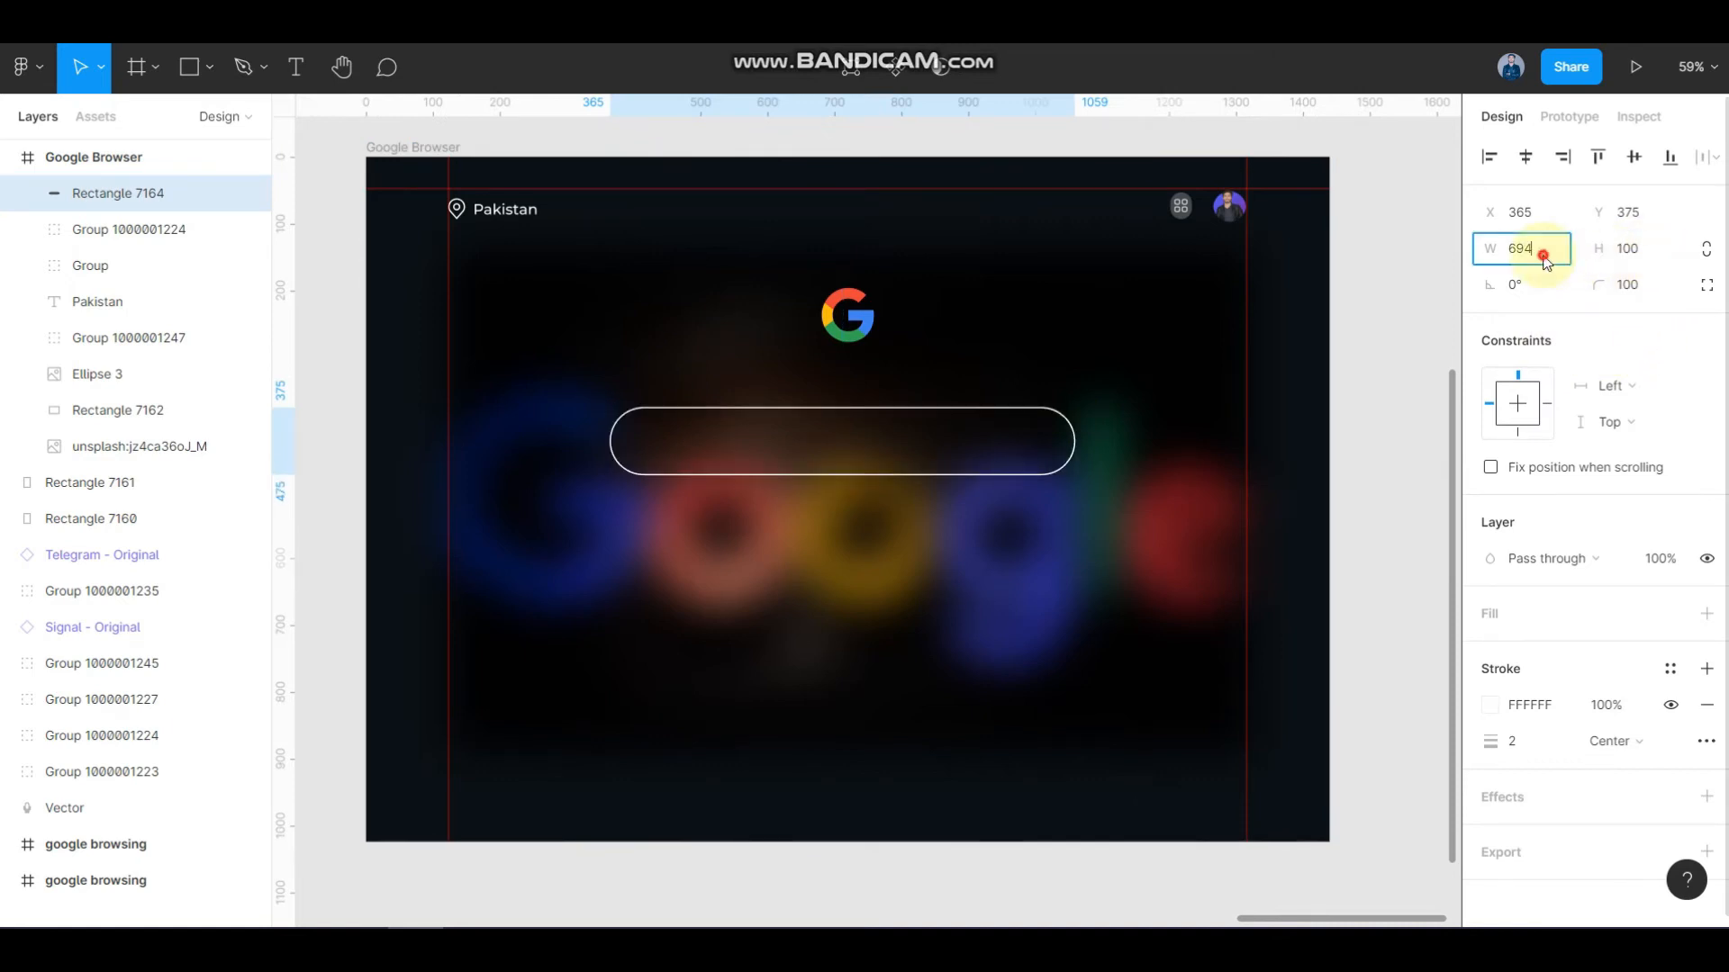
type("1000")
key("Return")
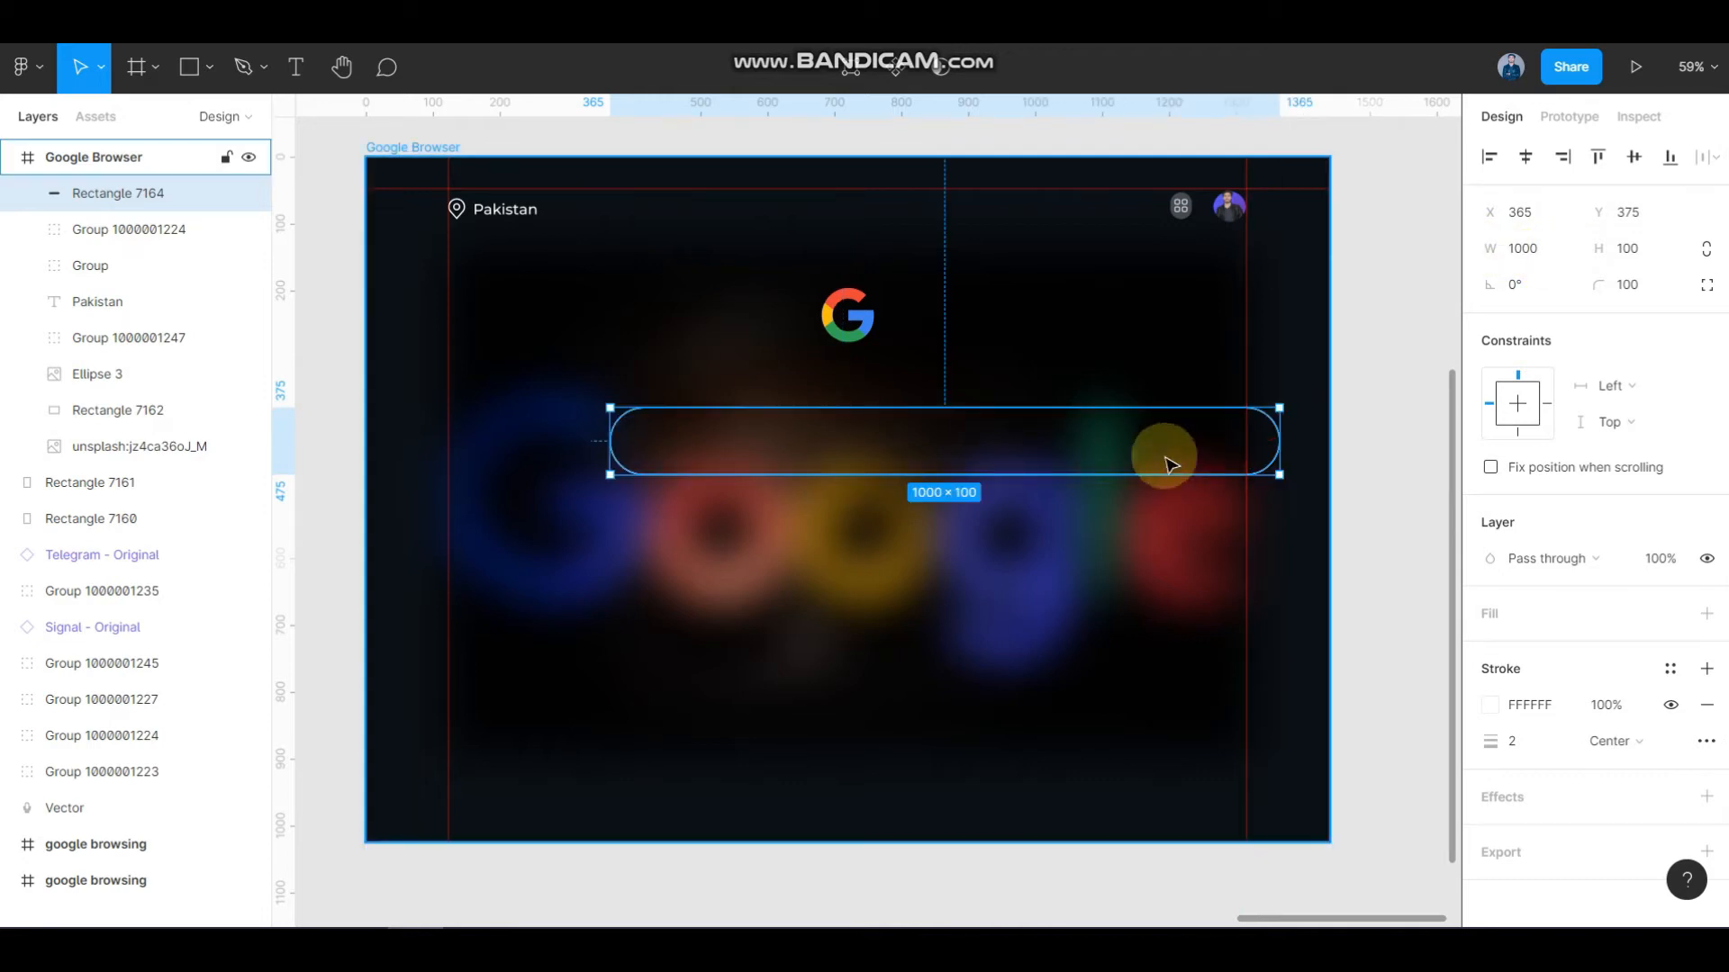
- Centre the search bar horizontally and vertically in the Google Browser frame
left_click_drag(1098, 426, 988, 472)
left_click(1515, 157)
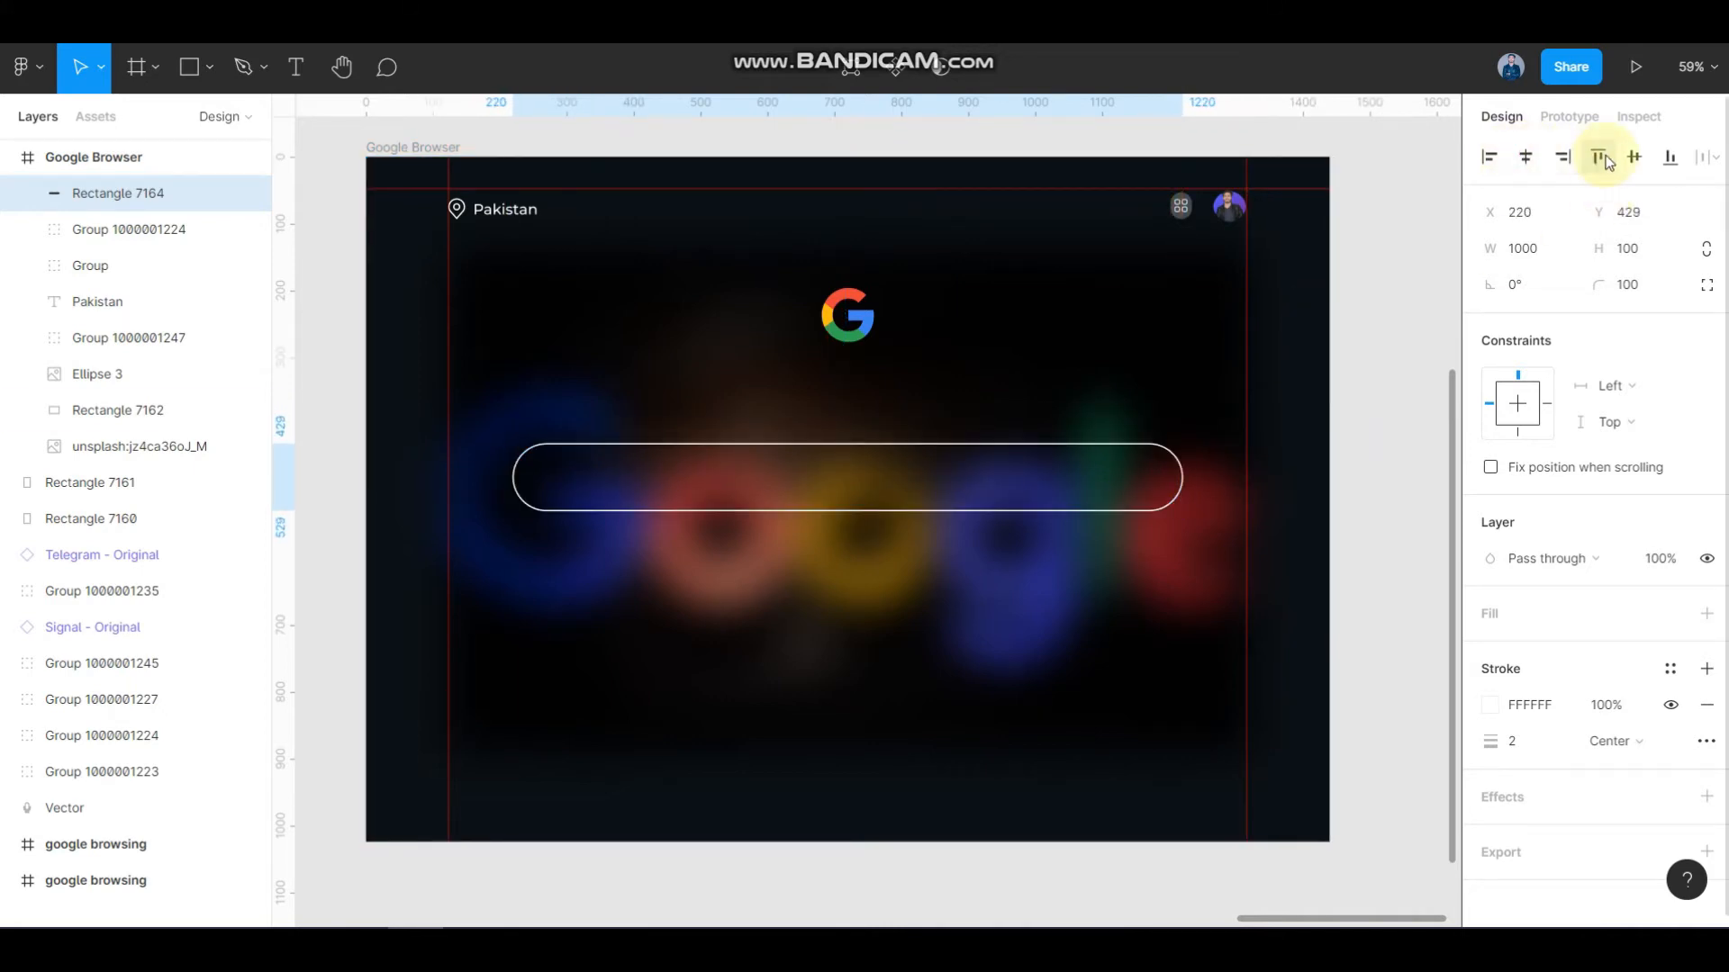
left_click(1632, 158)
left_click(1252, 385)
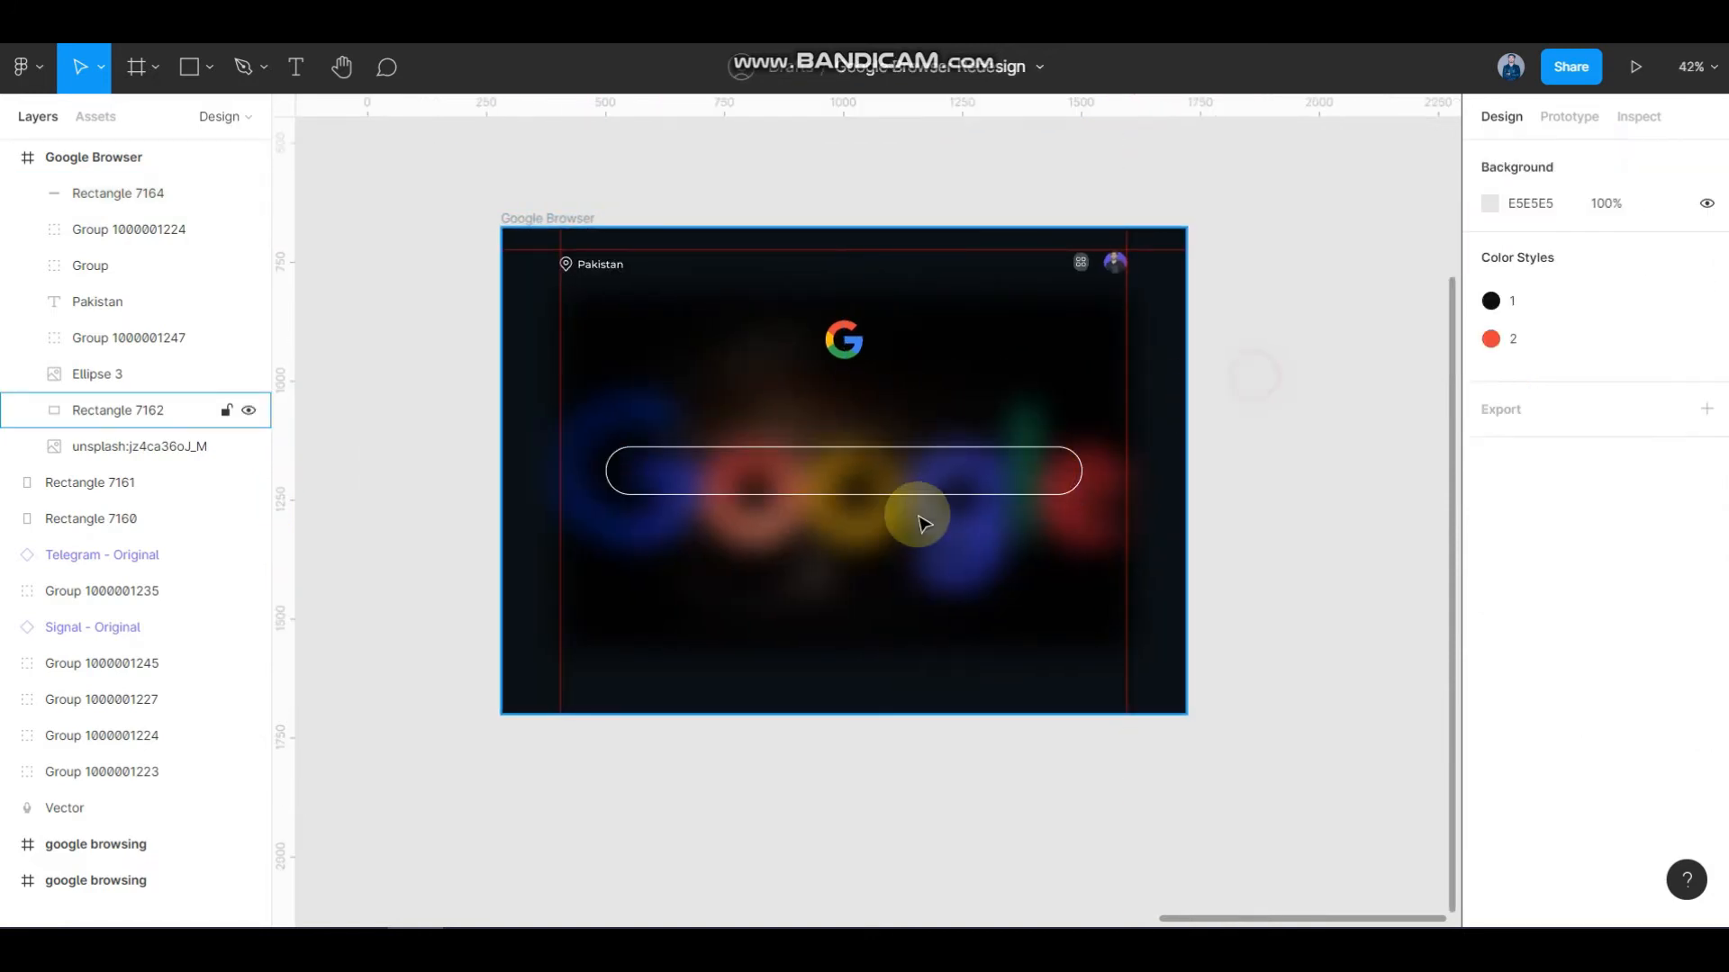
- Move the Google G logo down to Y 304, just above the search bar, keeping it horizontally centred
scroll(969, 467, "up", 5)
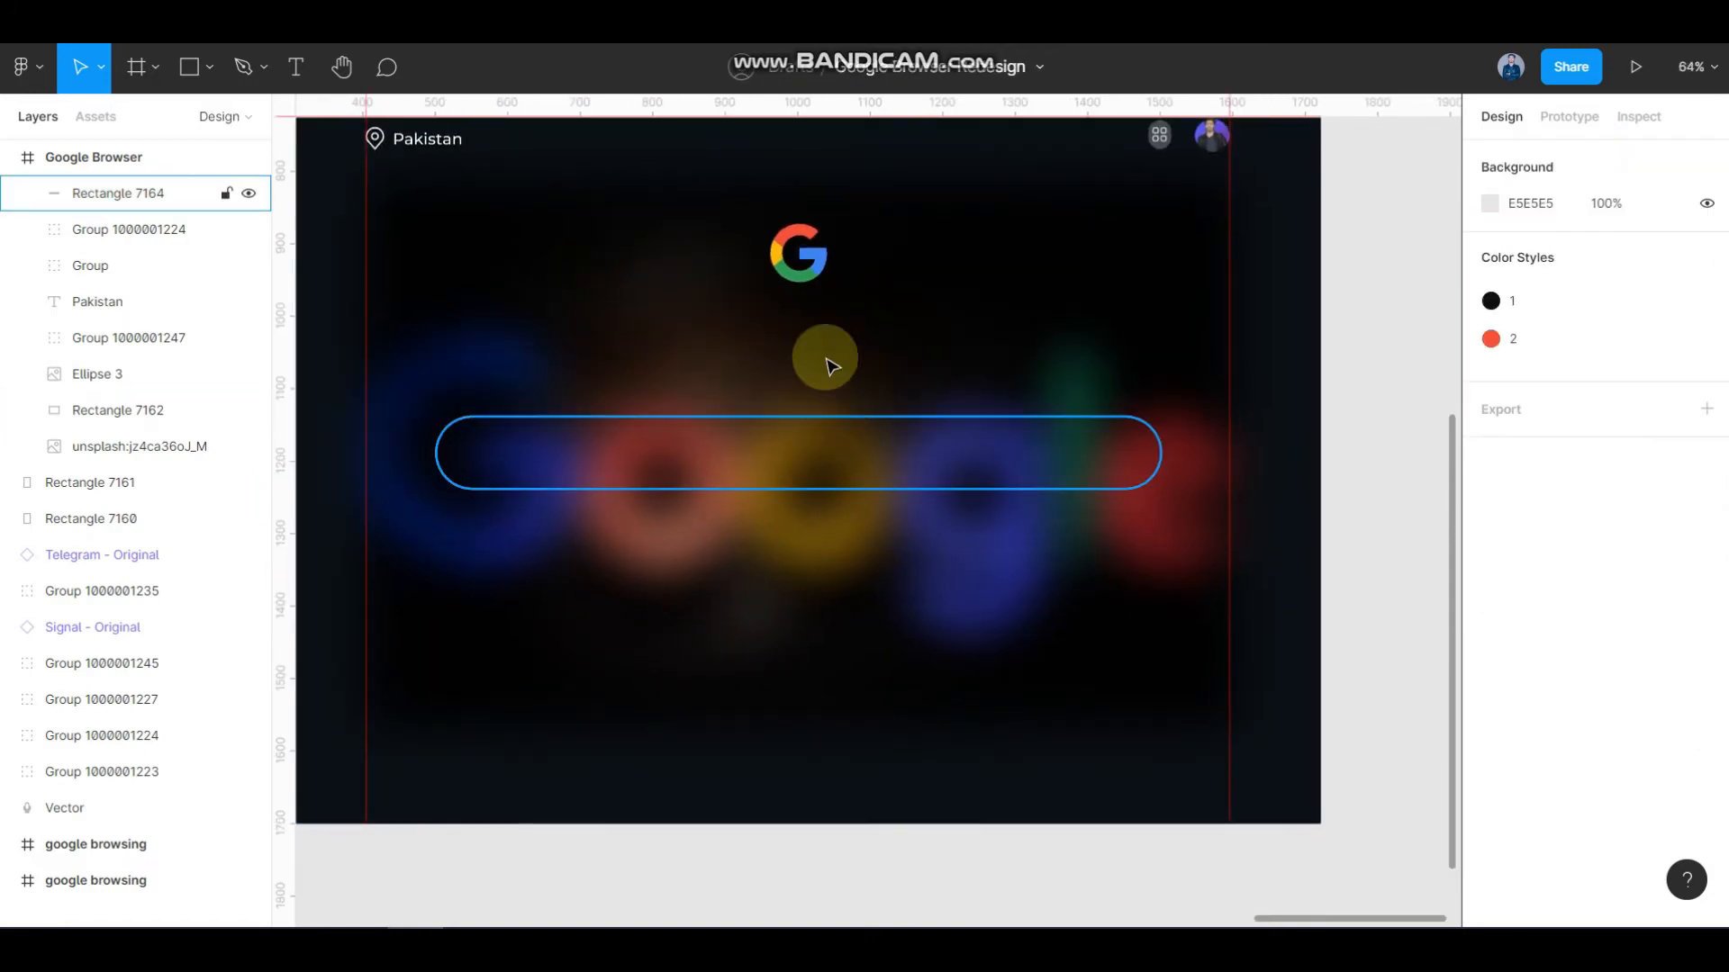
left_click_drag(809, 263, 817, 341)
scroll(1126, 343, "up", 3)
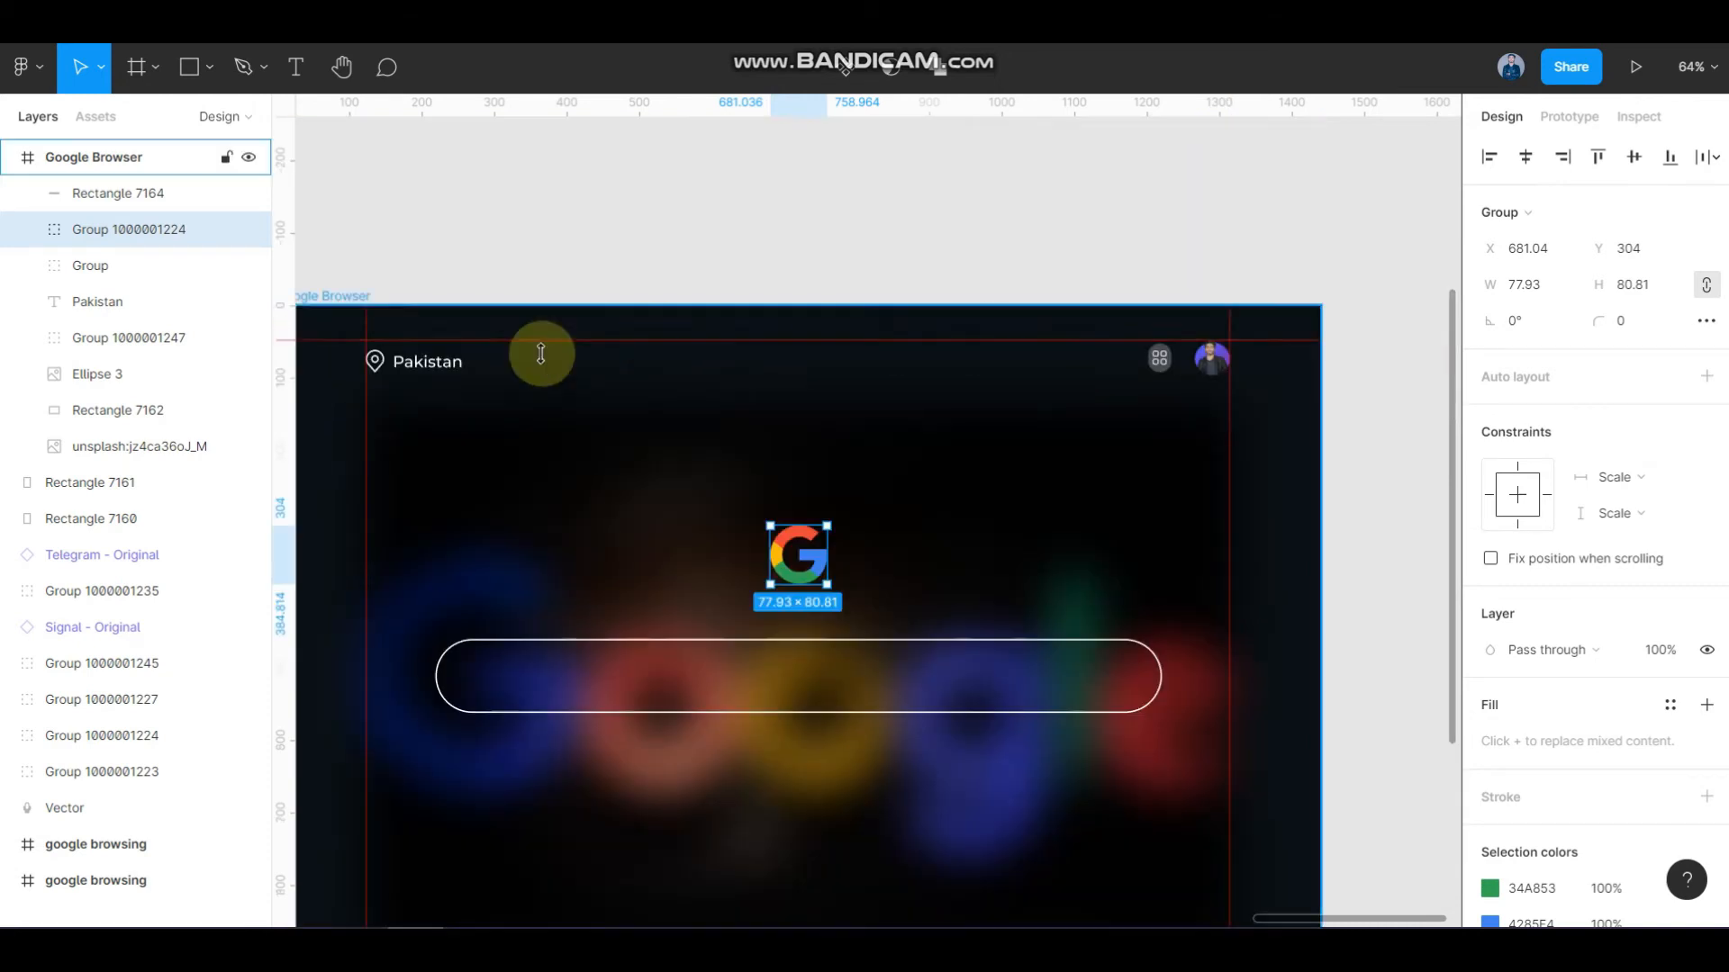
- Duplicate the Pakistan text label beside the header's grid icon, placing the copy at X 1073, Y 58
left_click(431, 363)
left_click_drag(427, 369, 1094, 364)
scroll(1139, 363, "up", 3)
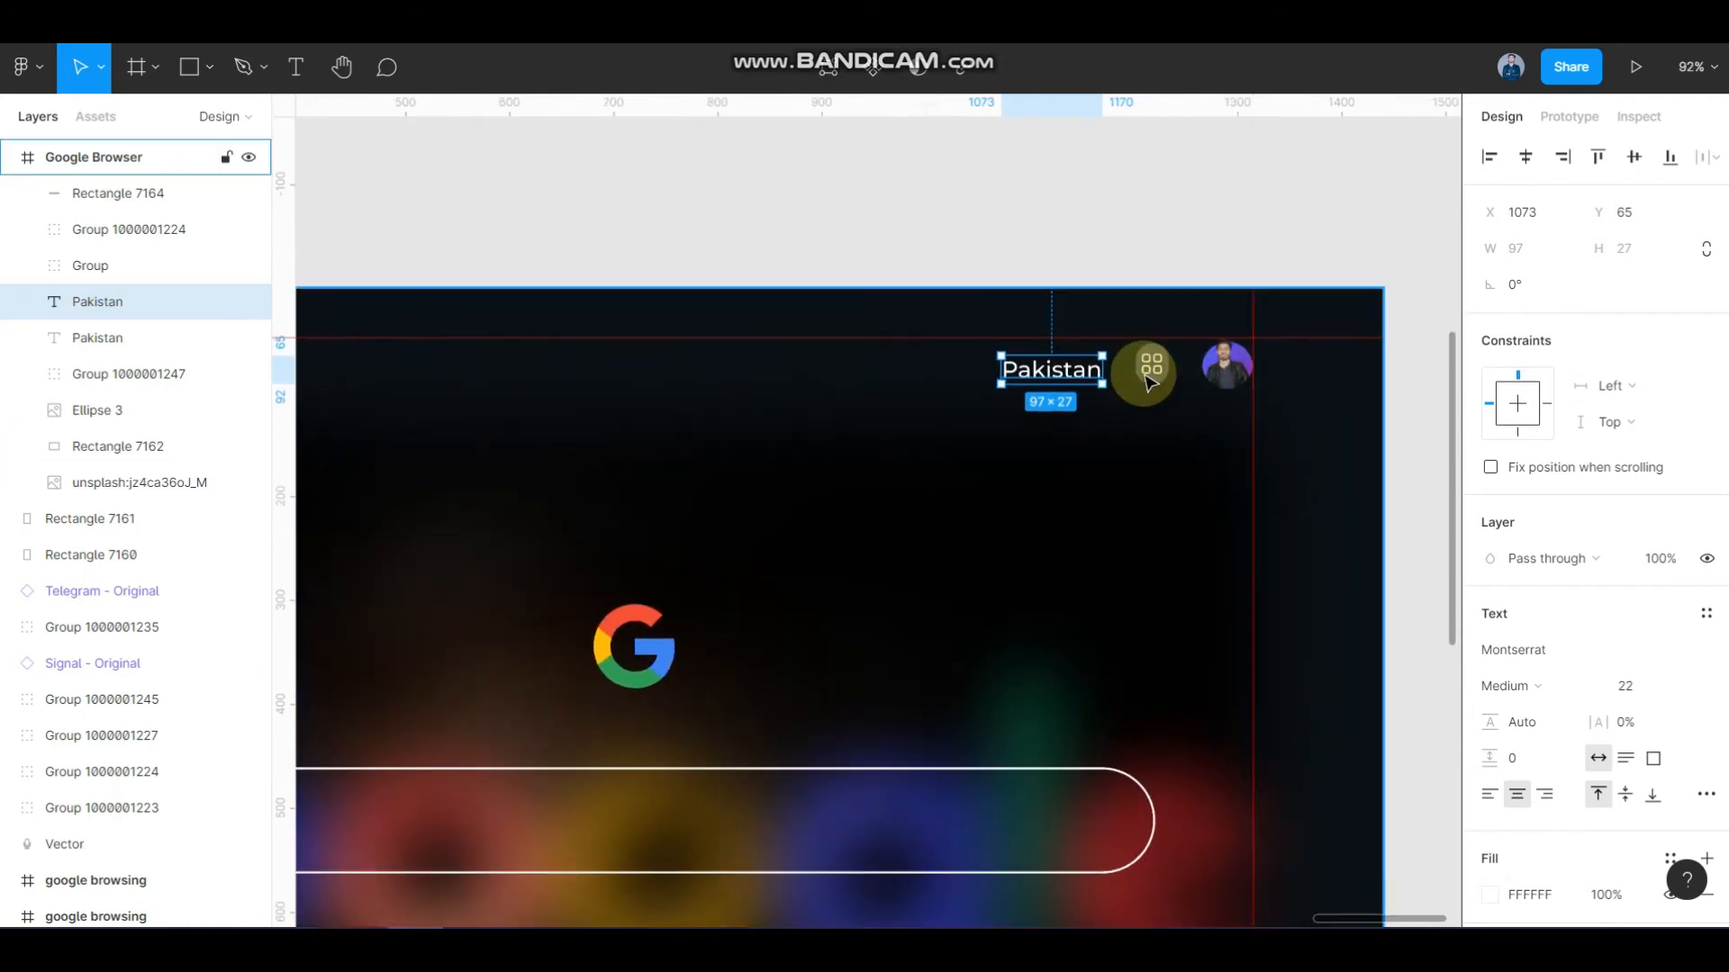
left_click_drag(1063, 373, 1063, 369)
- Move the location pin and its Pakistan label up to line up with the copied label in the header
scroll(1035, 401, "left", 4)
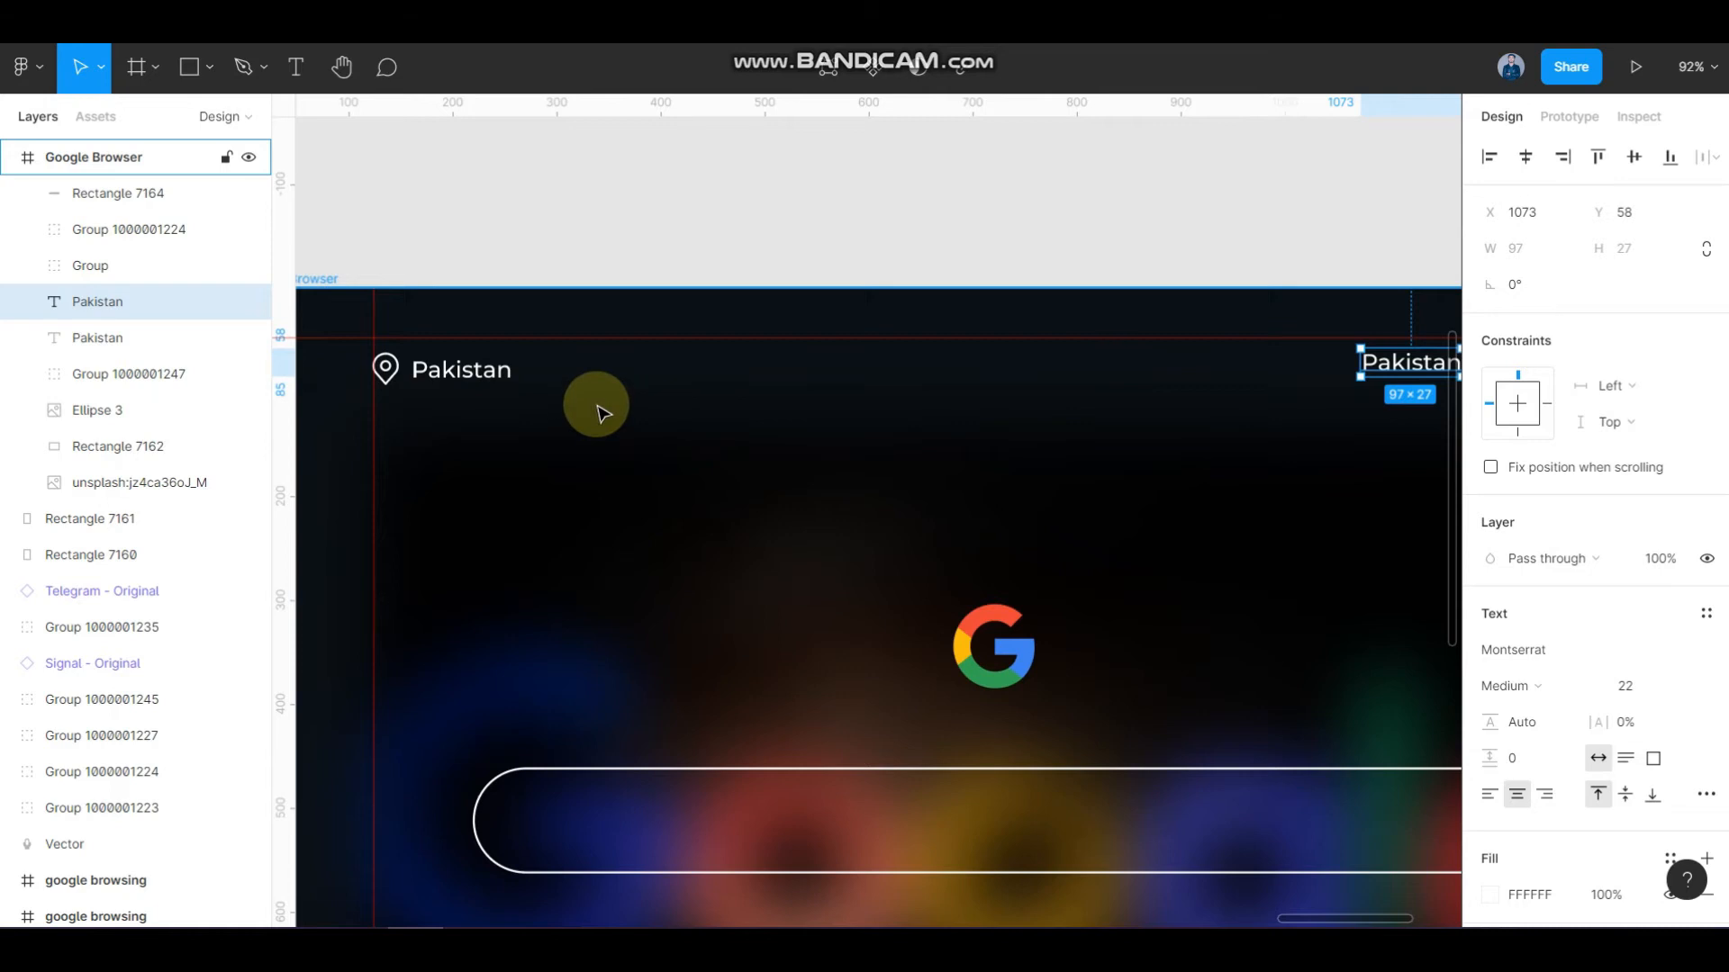
left_click(437, 370)
left_click(386, 371, "shift")
key("Up")
key("Up")
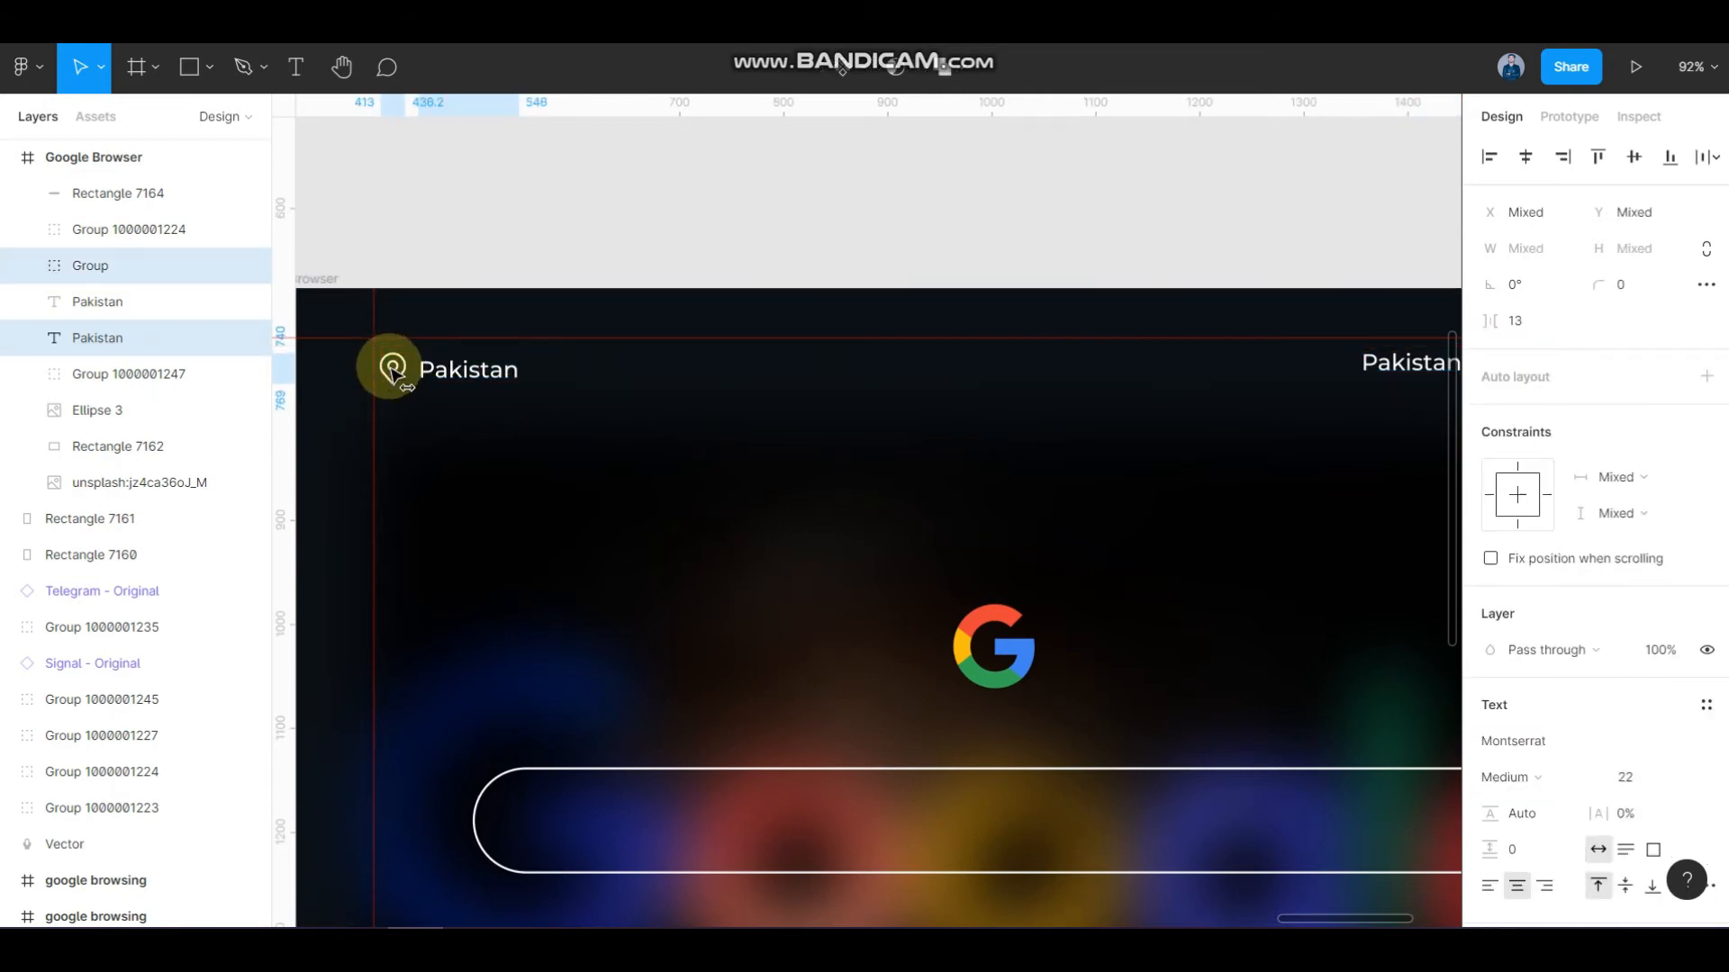
left_click(549, 216)
scroll(553, 251, "down", 5)
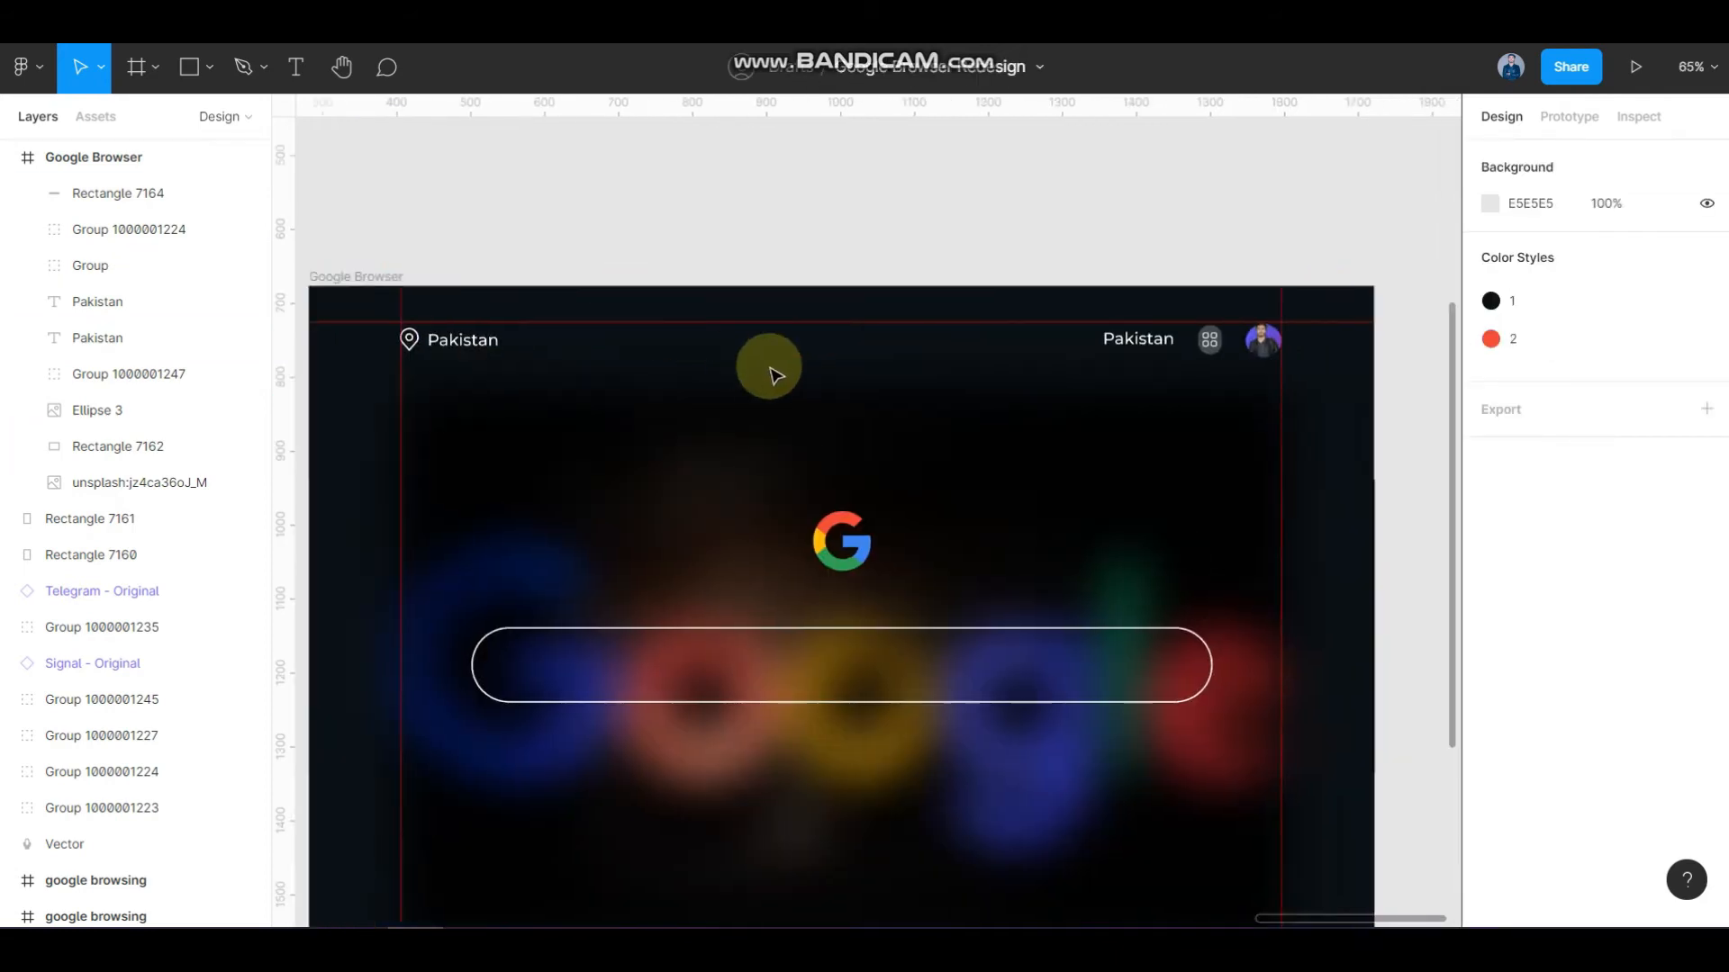
- Set the copied header label's font size to 16 and change its text to Gmail
left_click(1083, 340)
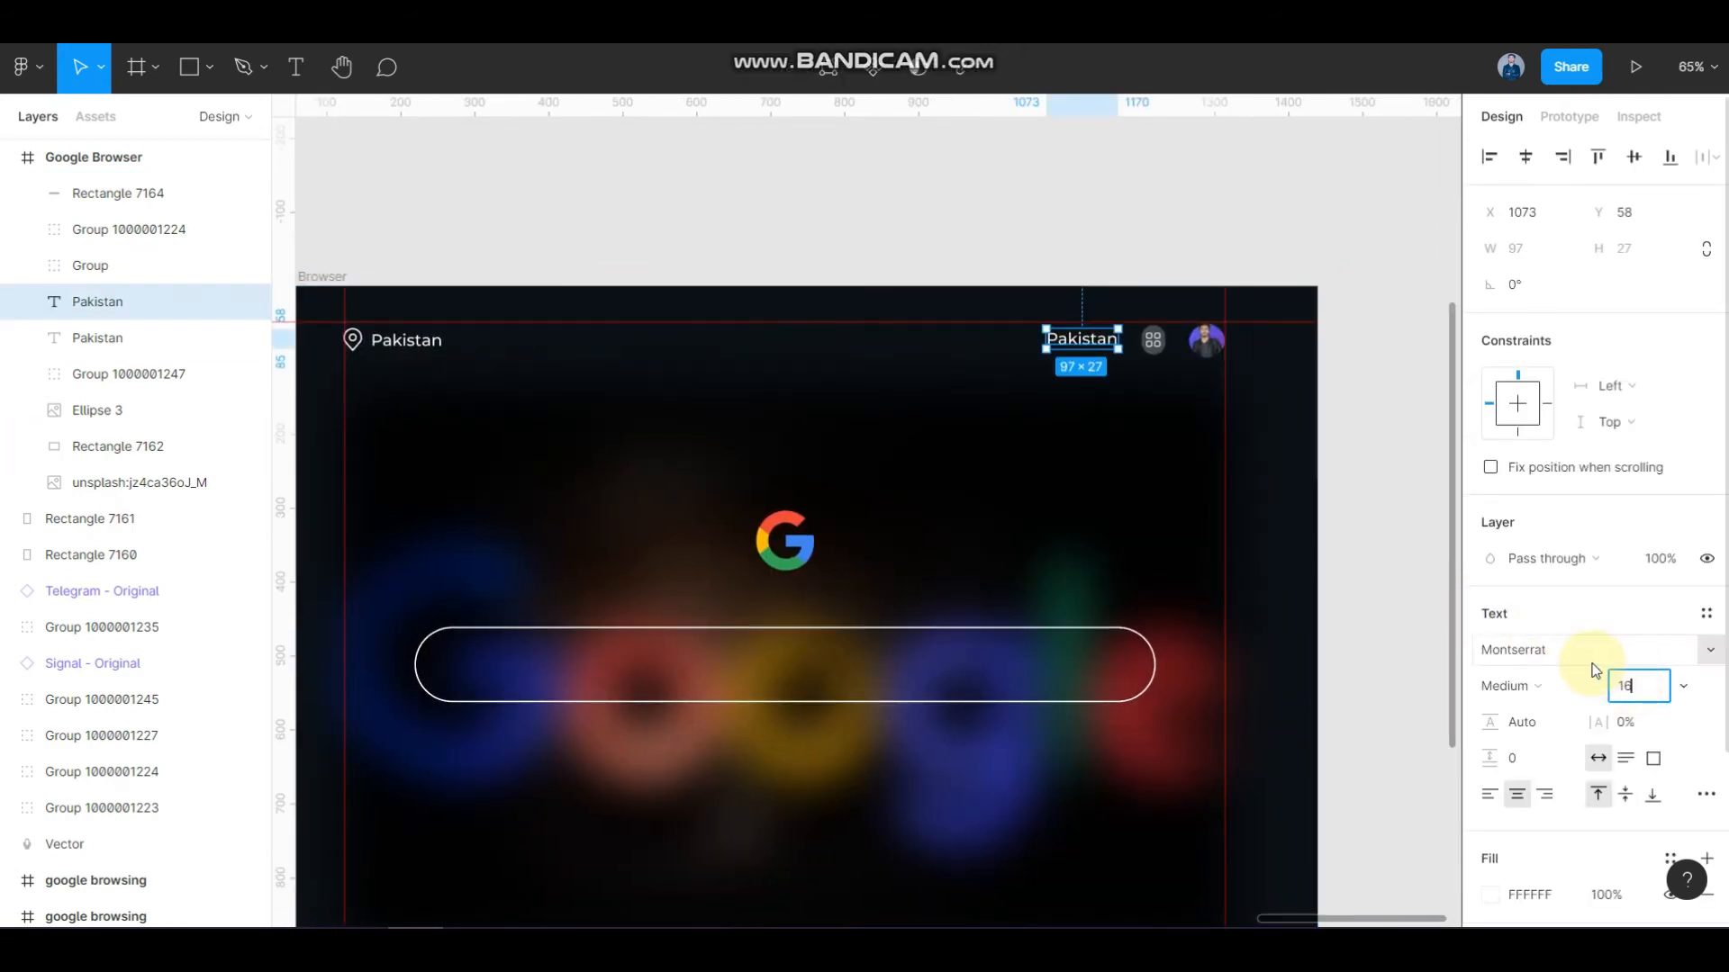
key("Return")
scroll(1103, 342, "up", 5)
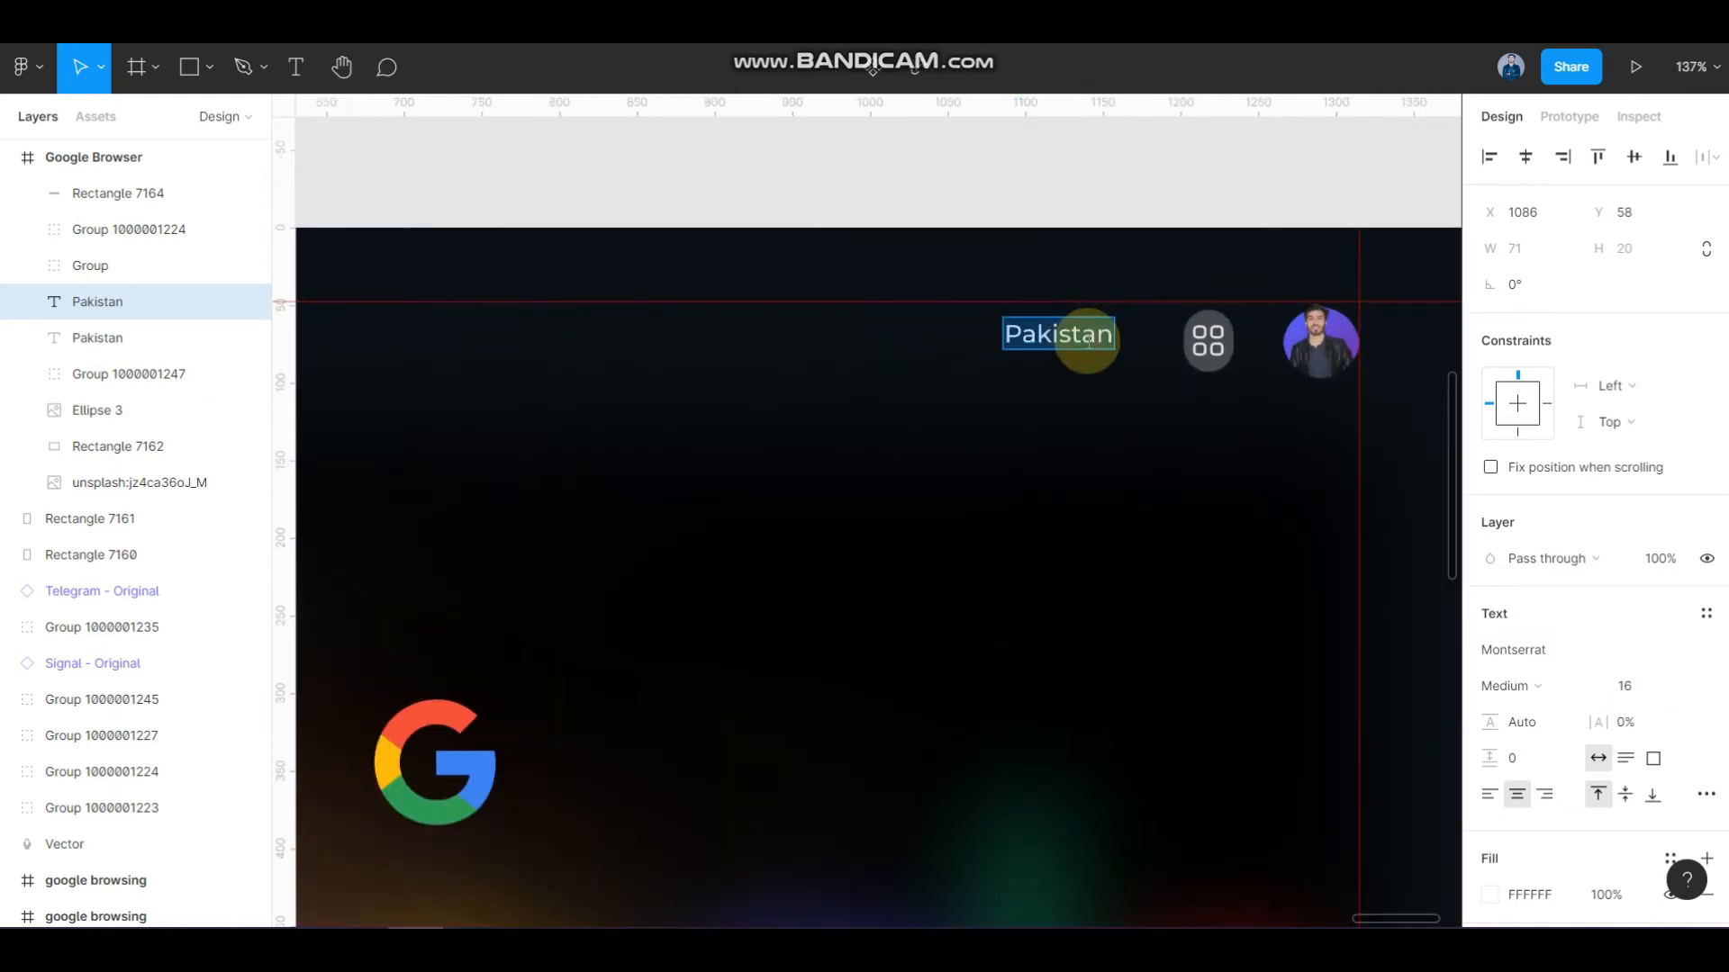
type("Gmail")
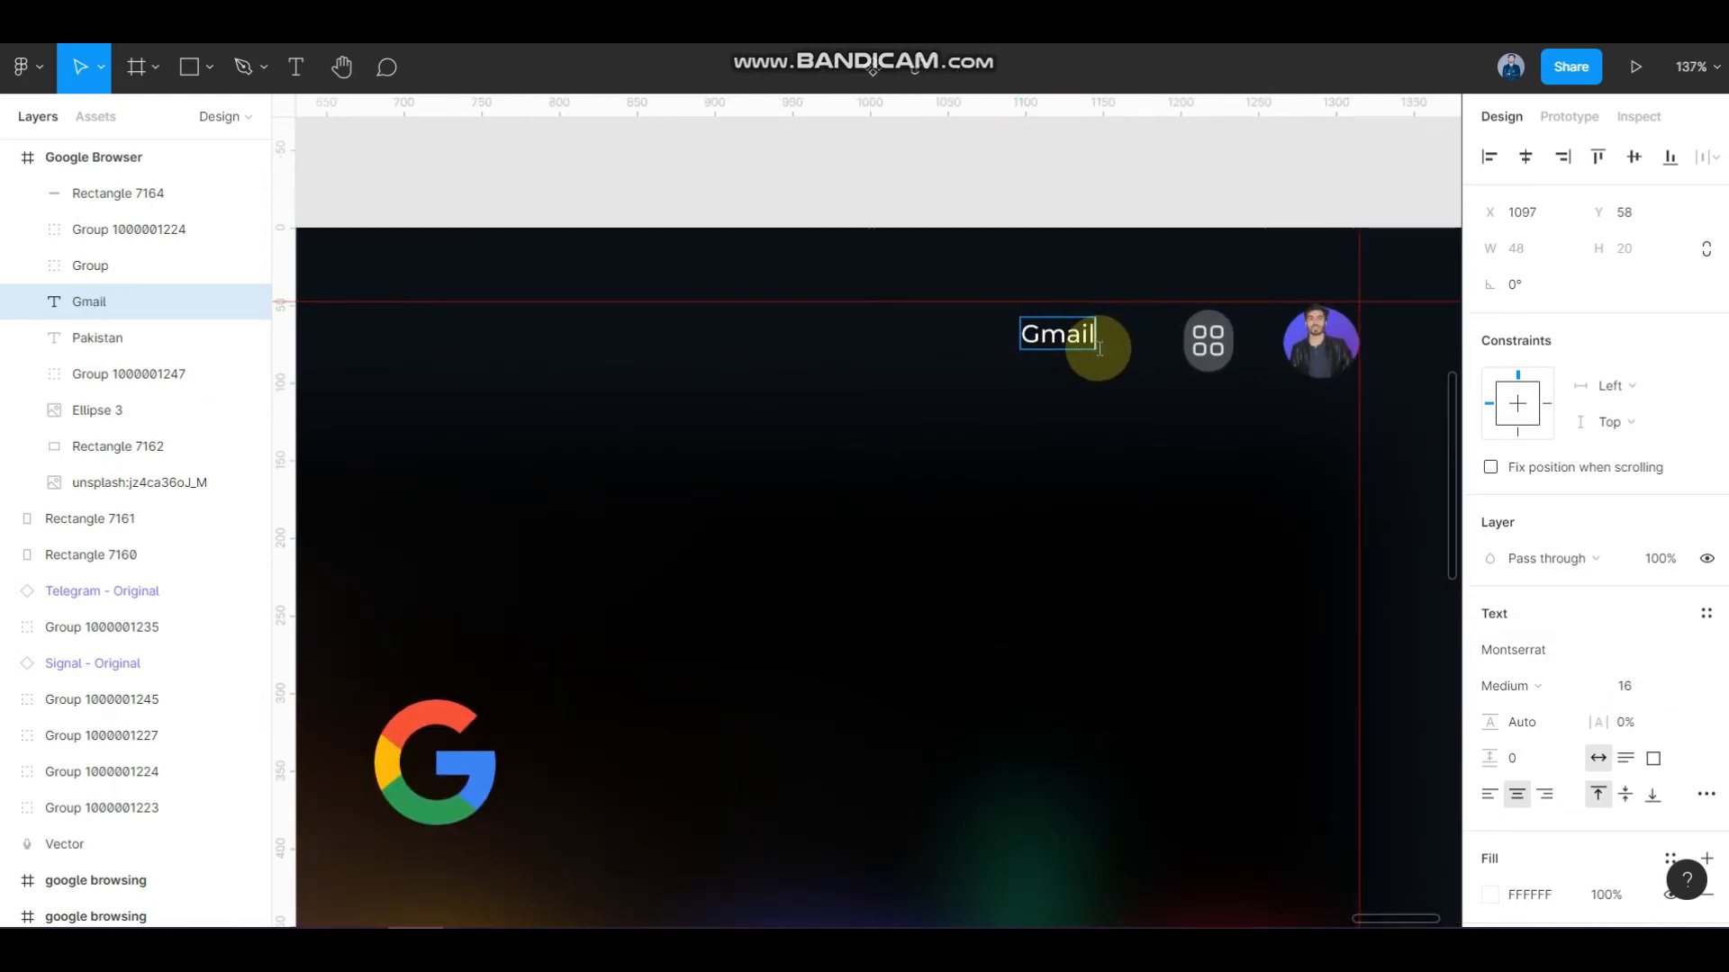
left_click(1081, 206)
- Duplicate the Gmail label to its left and change the copy's text to Images
left_click_drag(1083, 339, 961, 343)
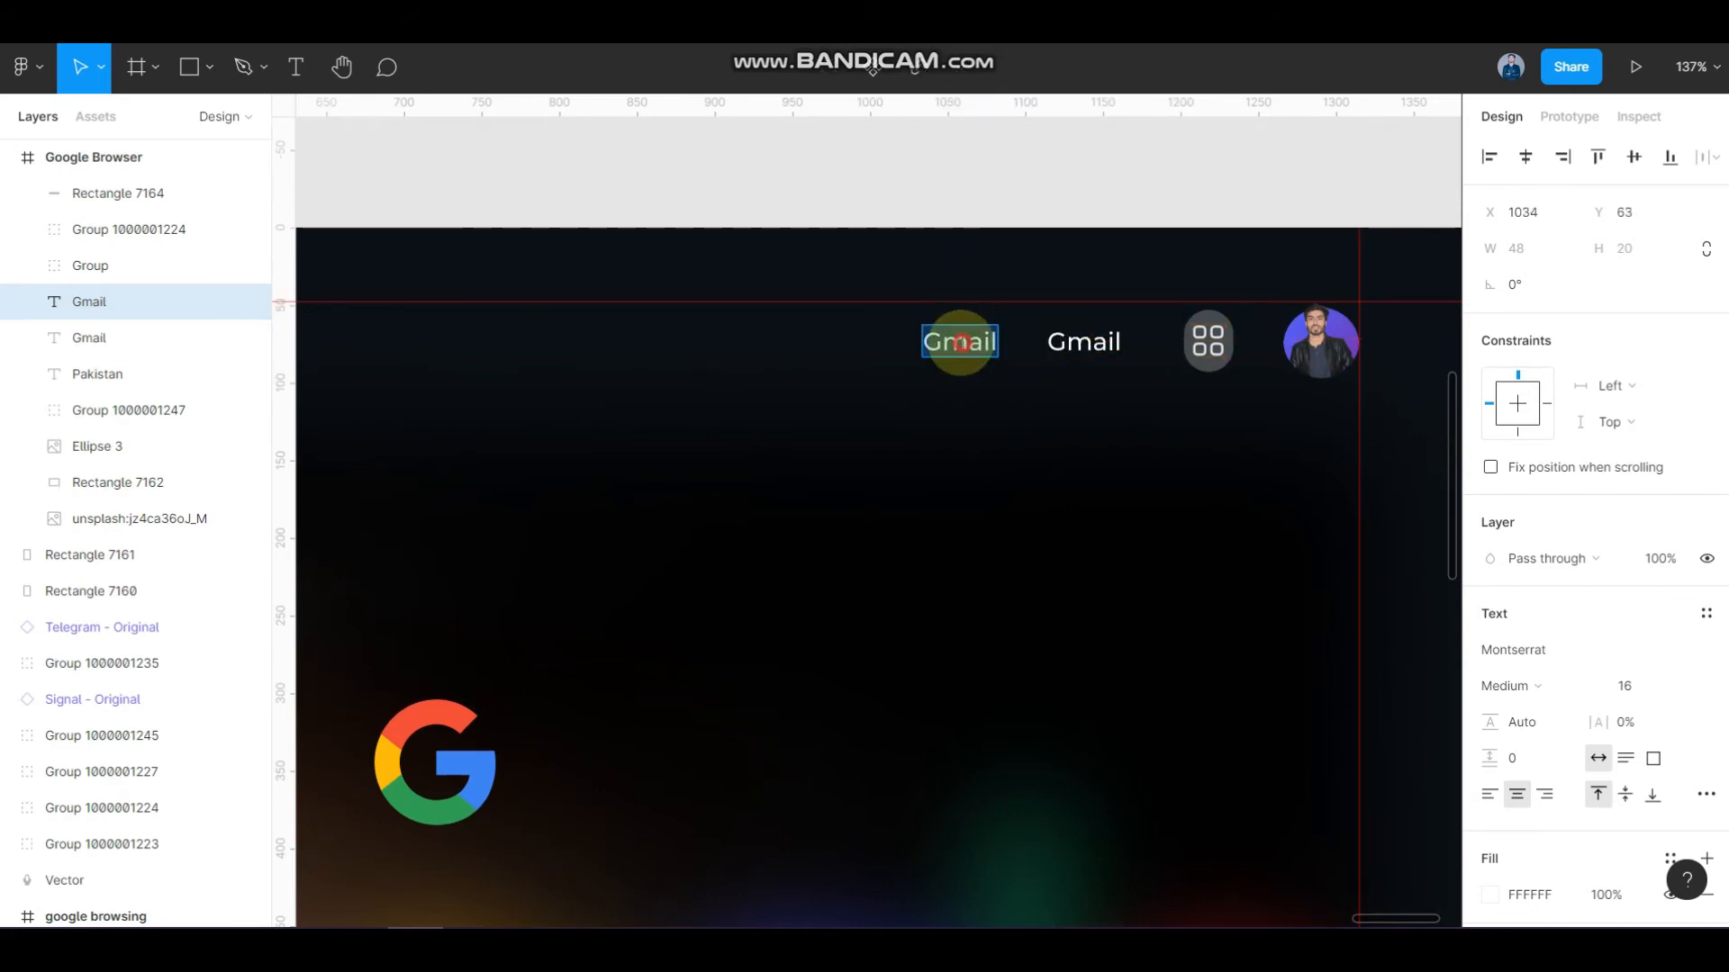
double_click(960, 343)
type("Images")
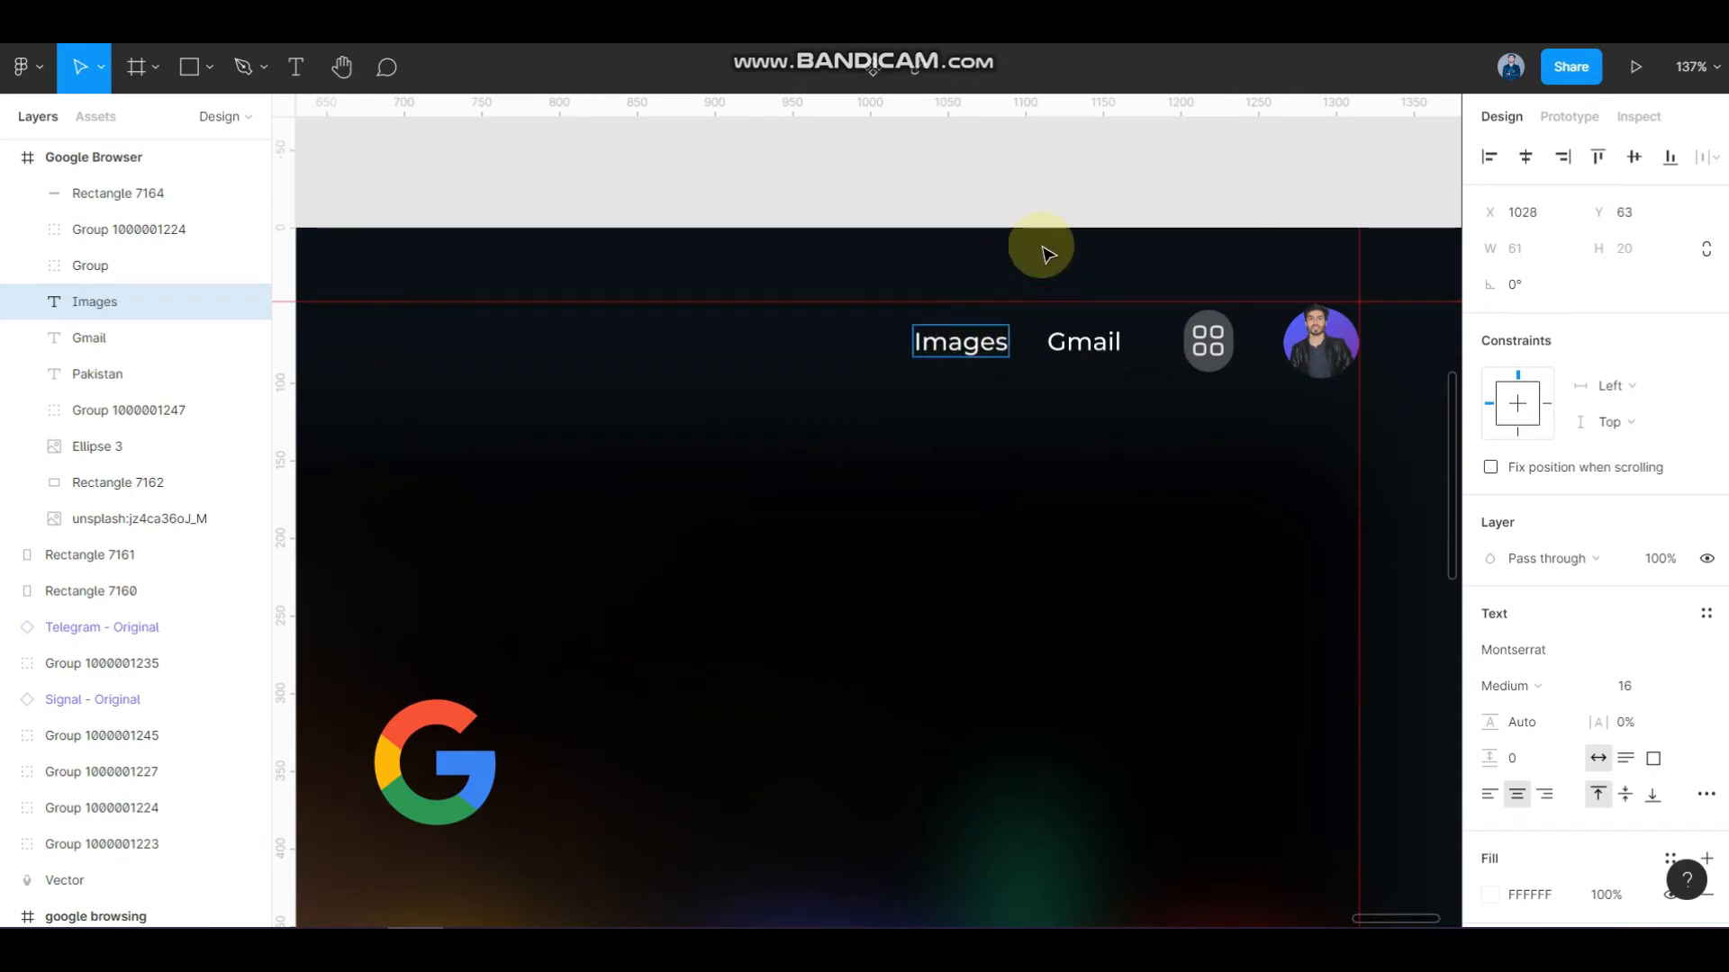
key("Escape")
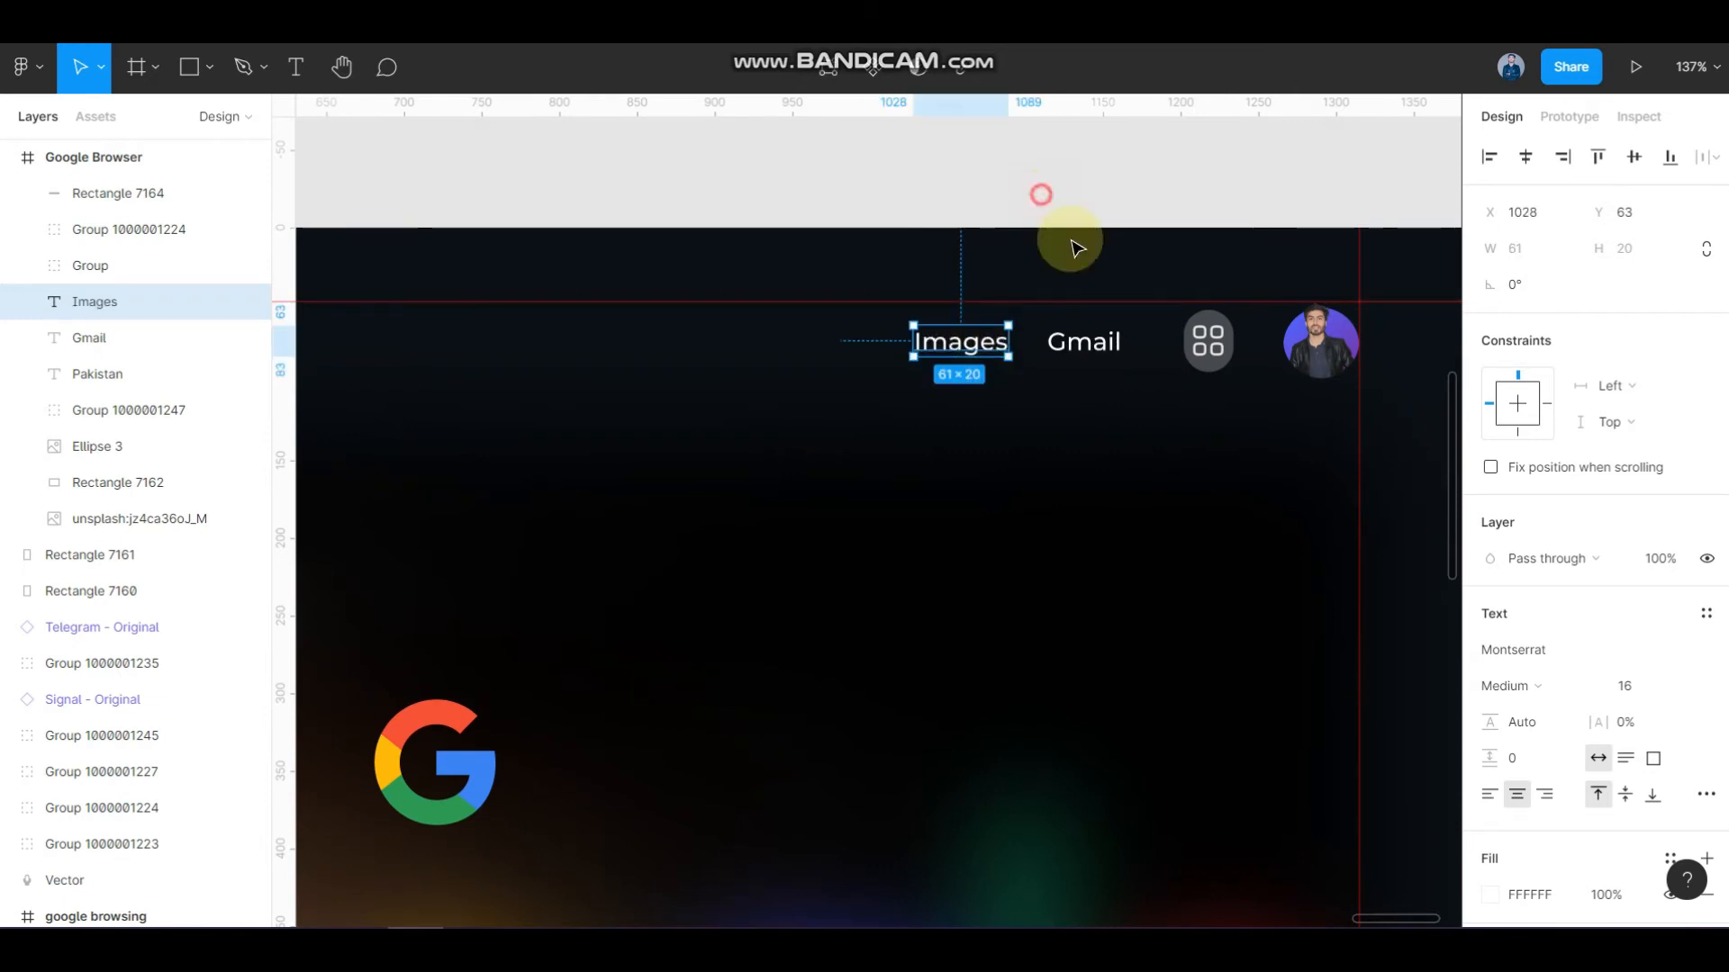
- Nudge the Images label left to X 1027 to widen its gap to the Gmail label
scroll(1064, 349, "down", 5)
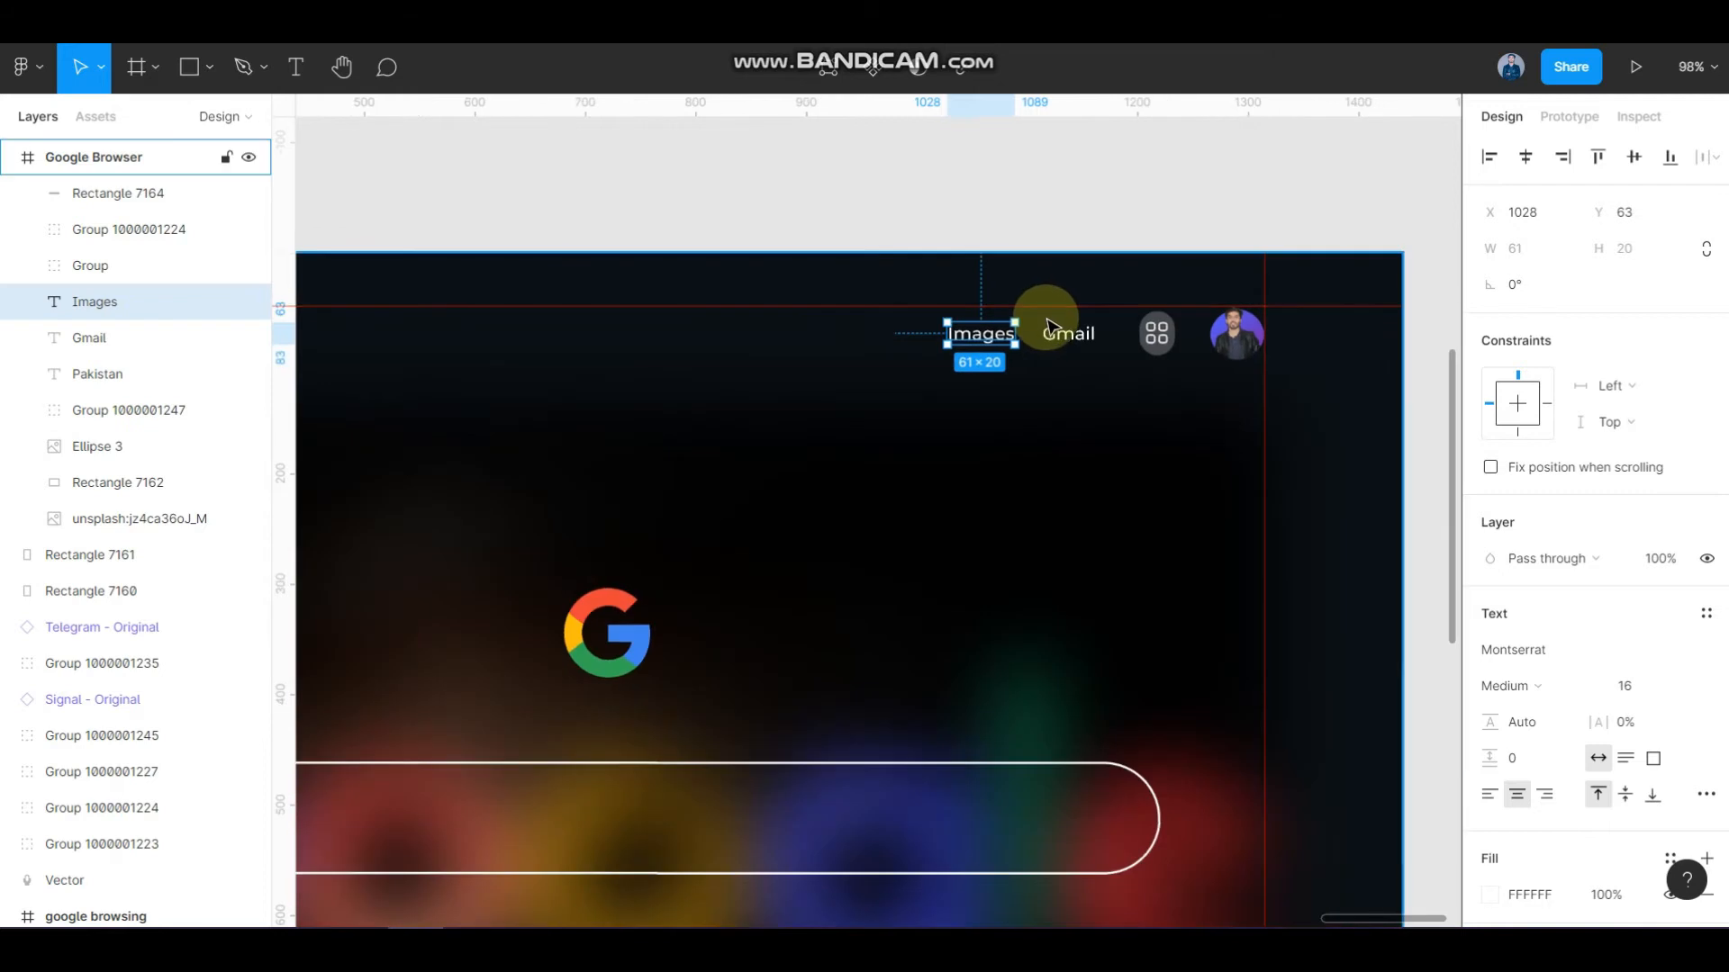
key("Left")
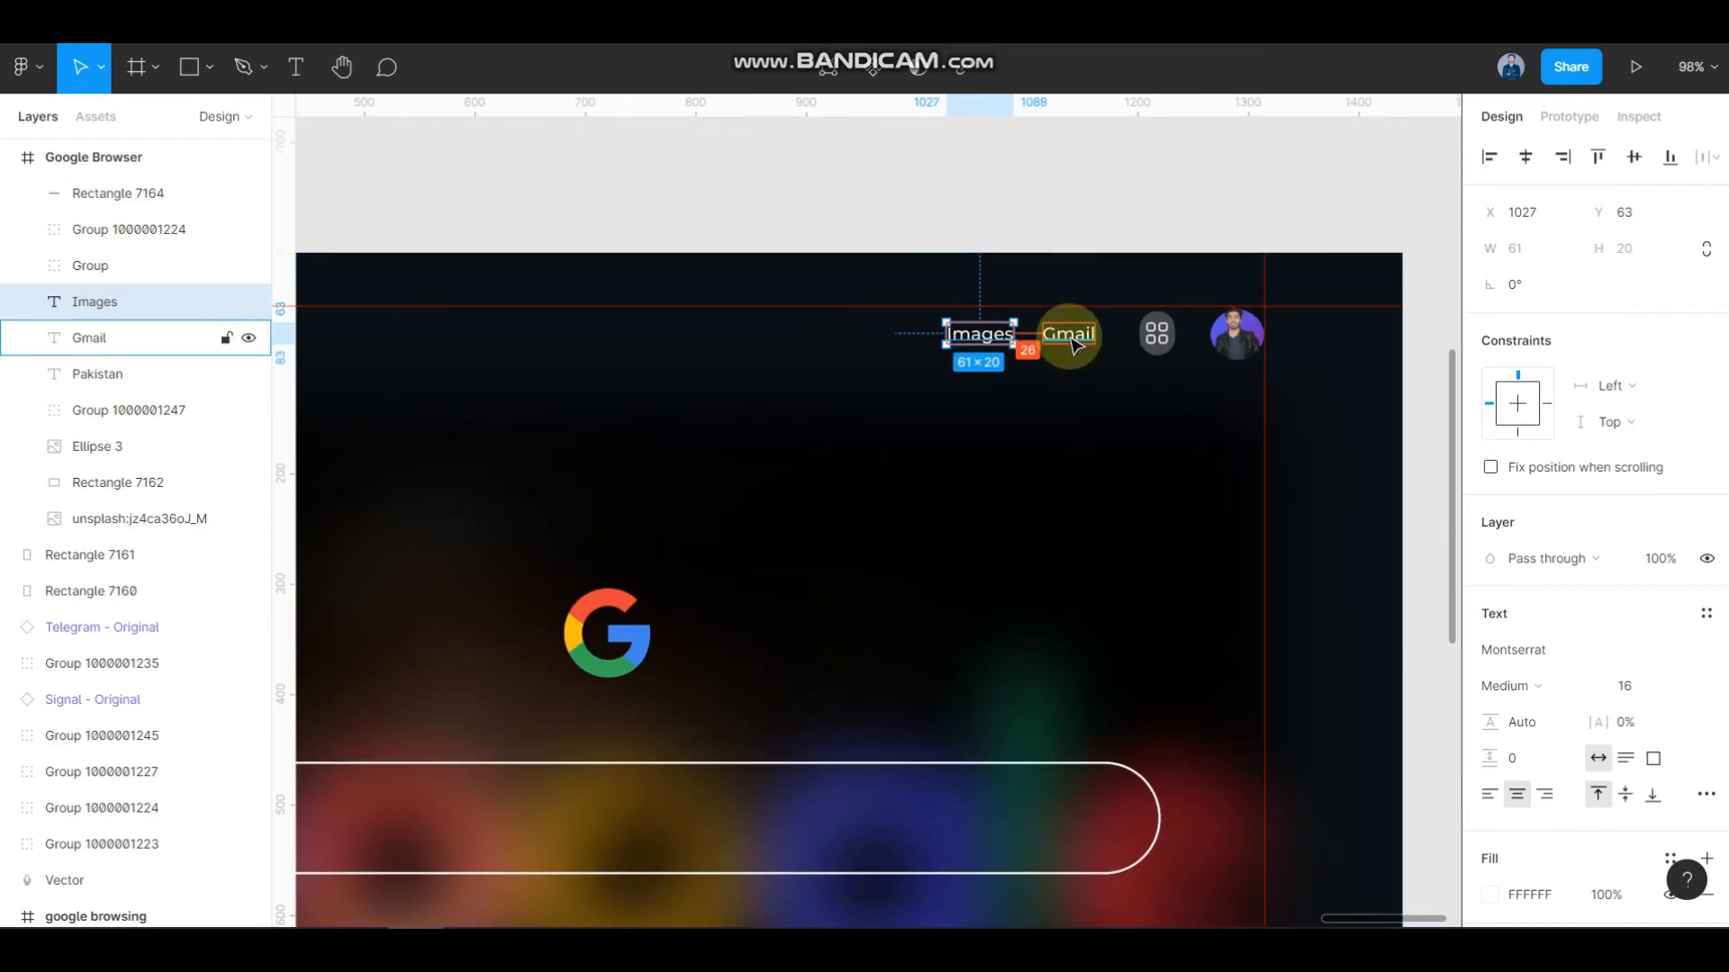
left_click(1089, 216)
- Duplicate the Images label into the left end of the search bar at about X 292, Y 496
scroll(1162, 261, "down", 3)
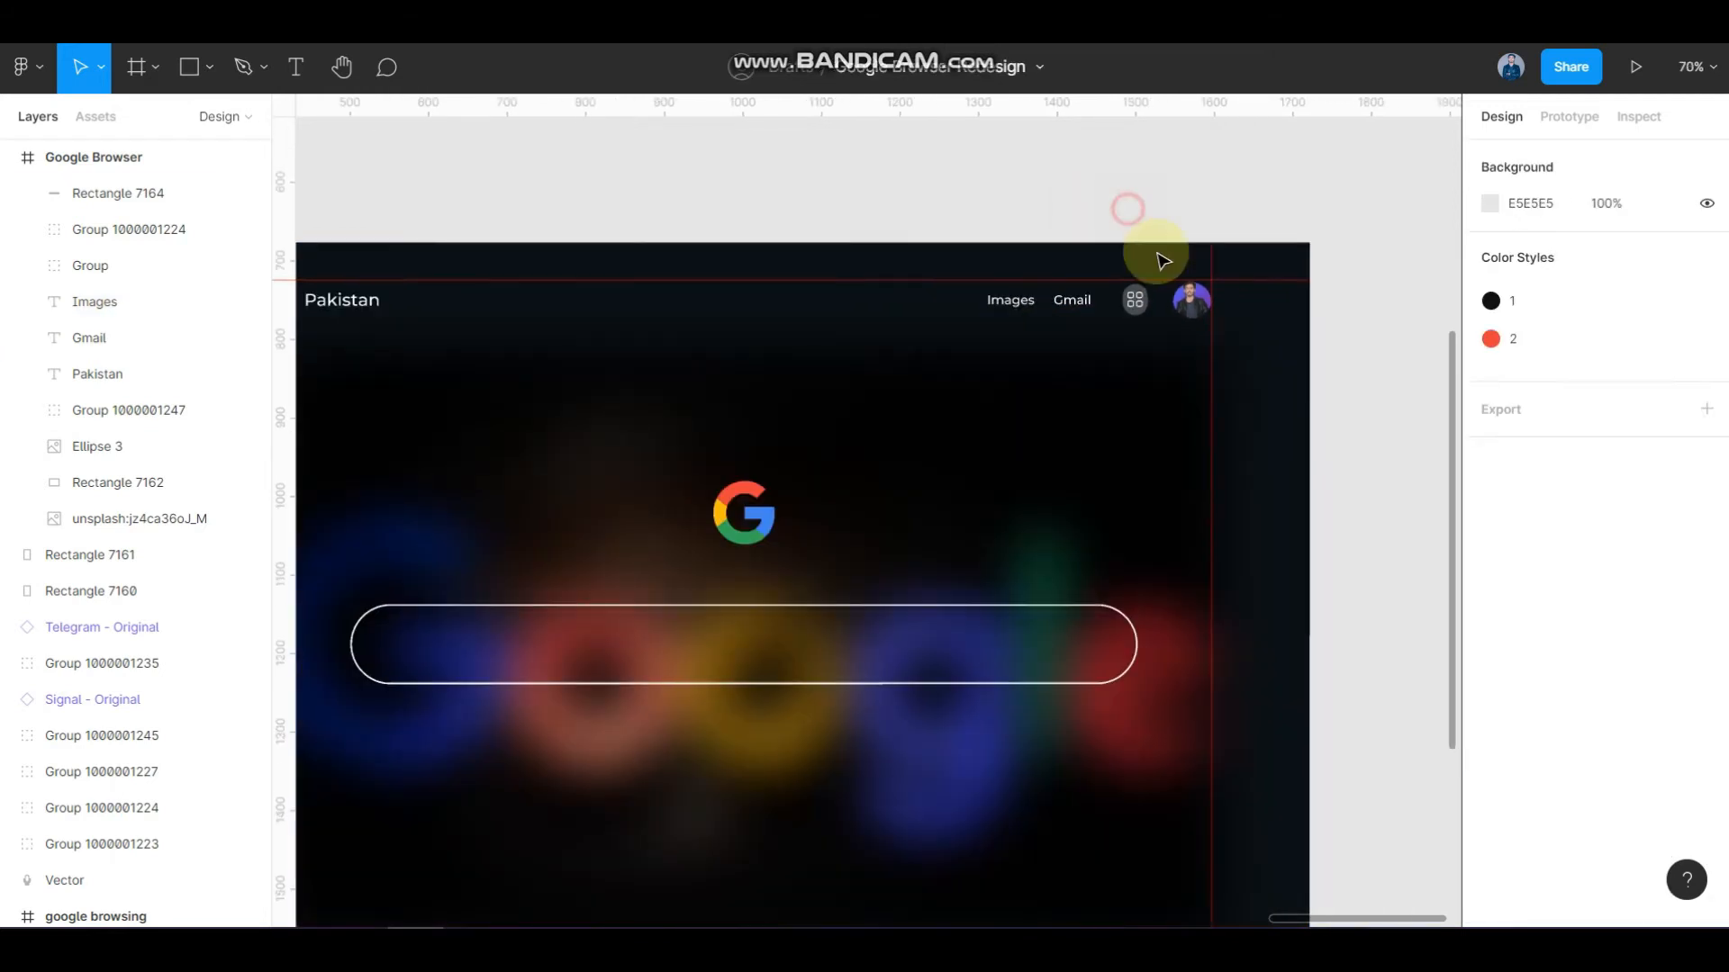
scroll(1139, 328, "down", 3)
scroll(1036, 271, "left", 1)
left_click(1042, 181)
left_click_drag(1042, 181, 464, 527)
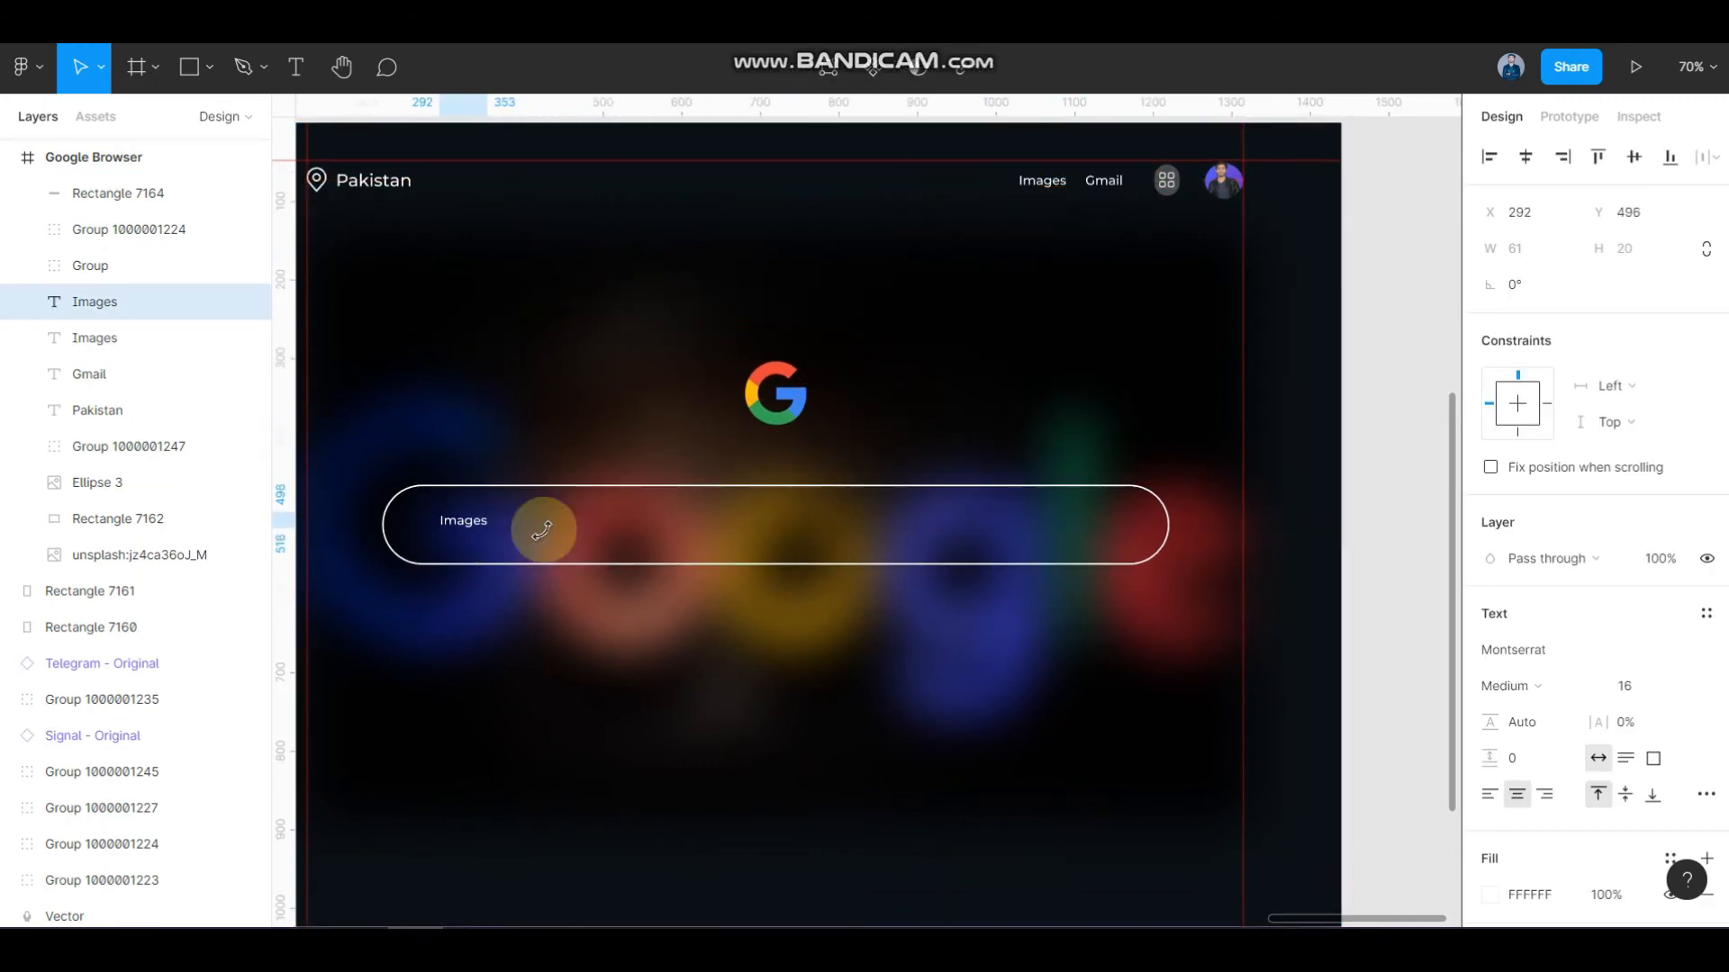
- Set the search bar label's font size to 20 and centre it vertically inside the bar
left_click(1641, 700)
type("24")
key("Return")
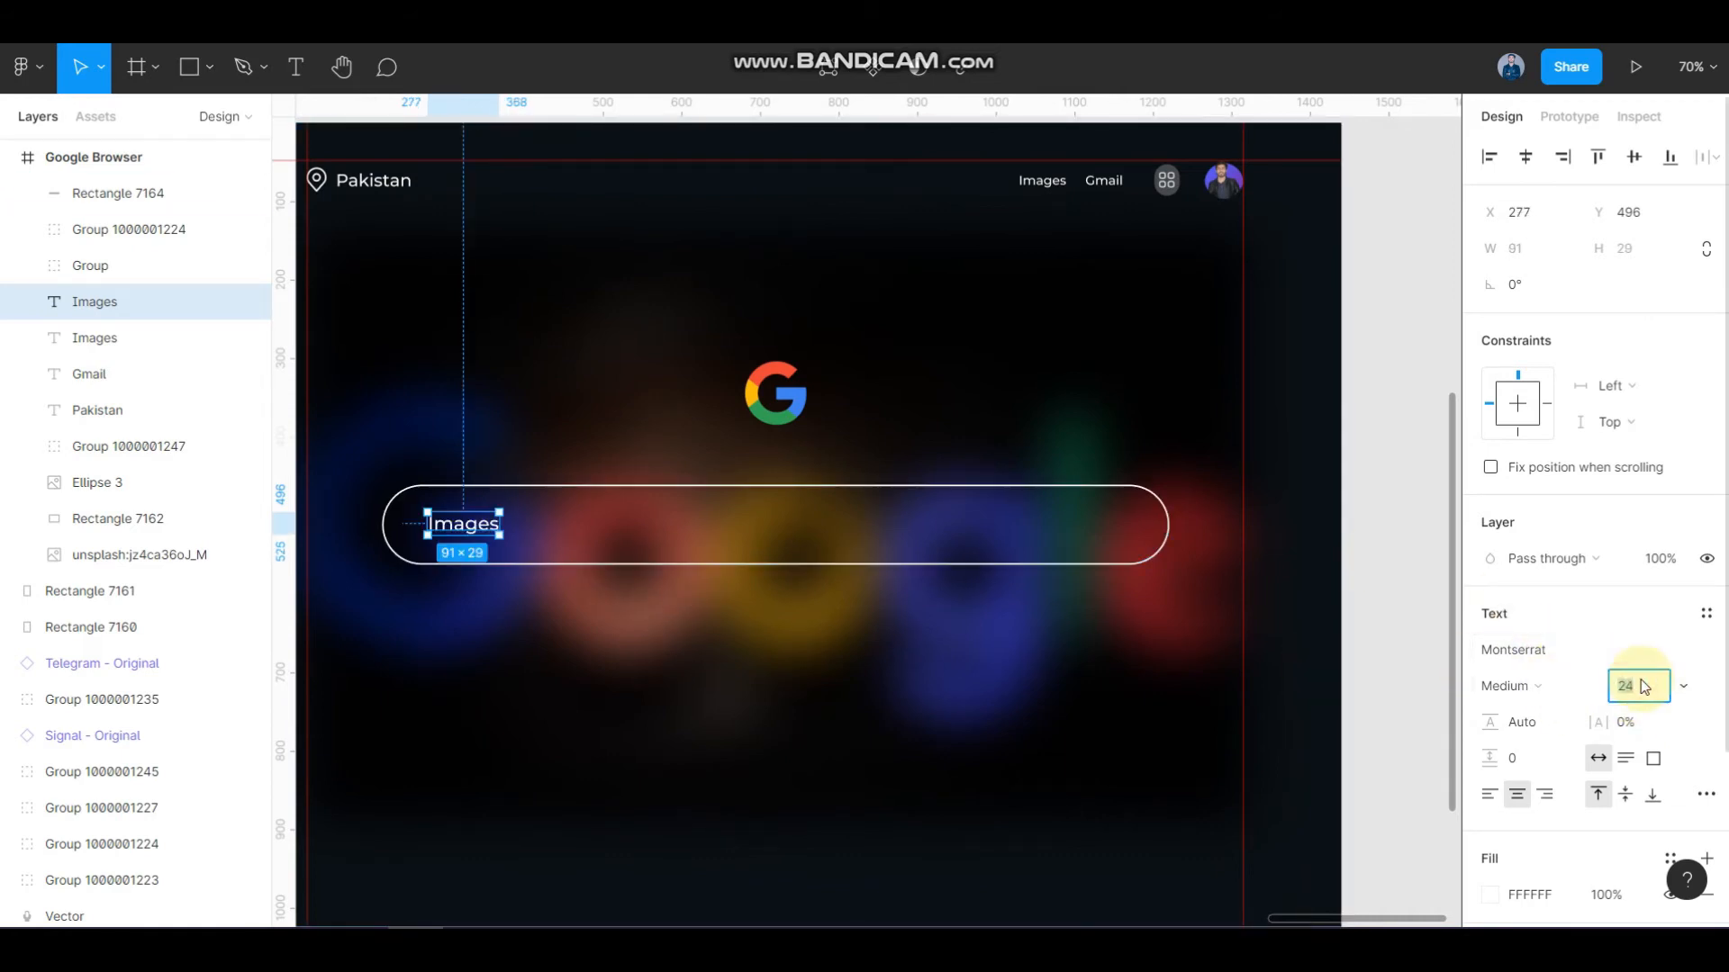
key("Return")
left_click_drag(491, 539, 477, 536)
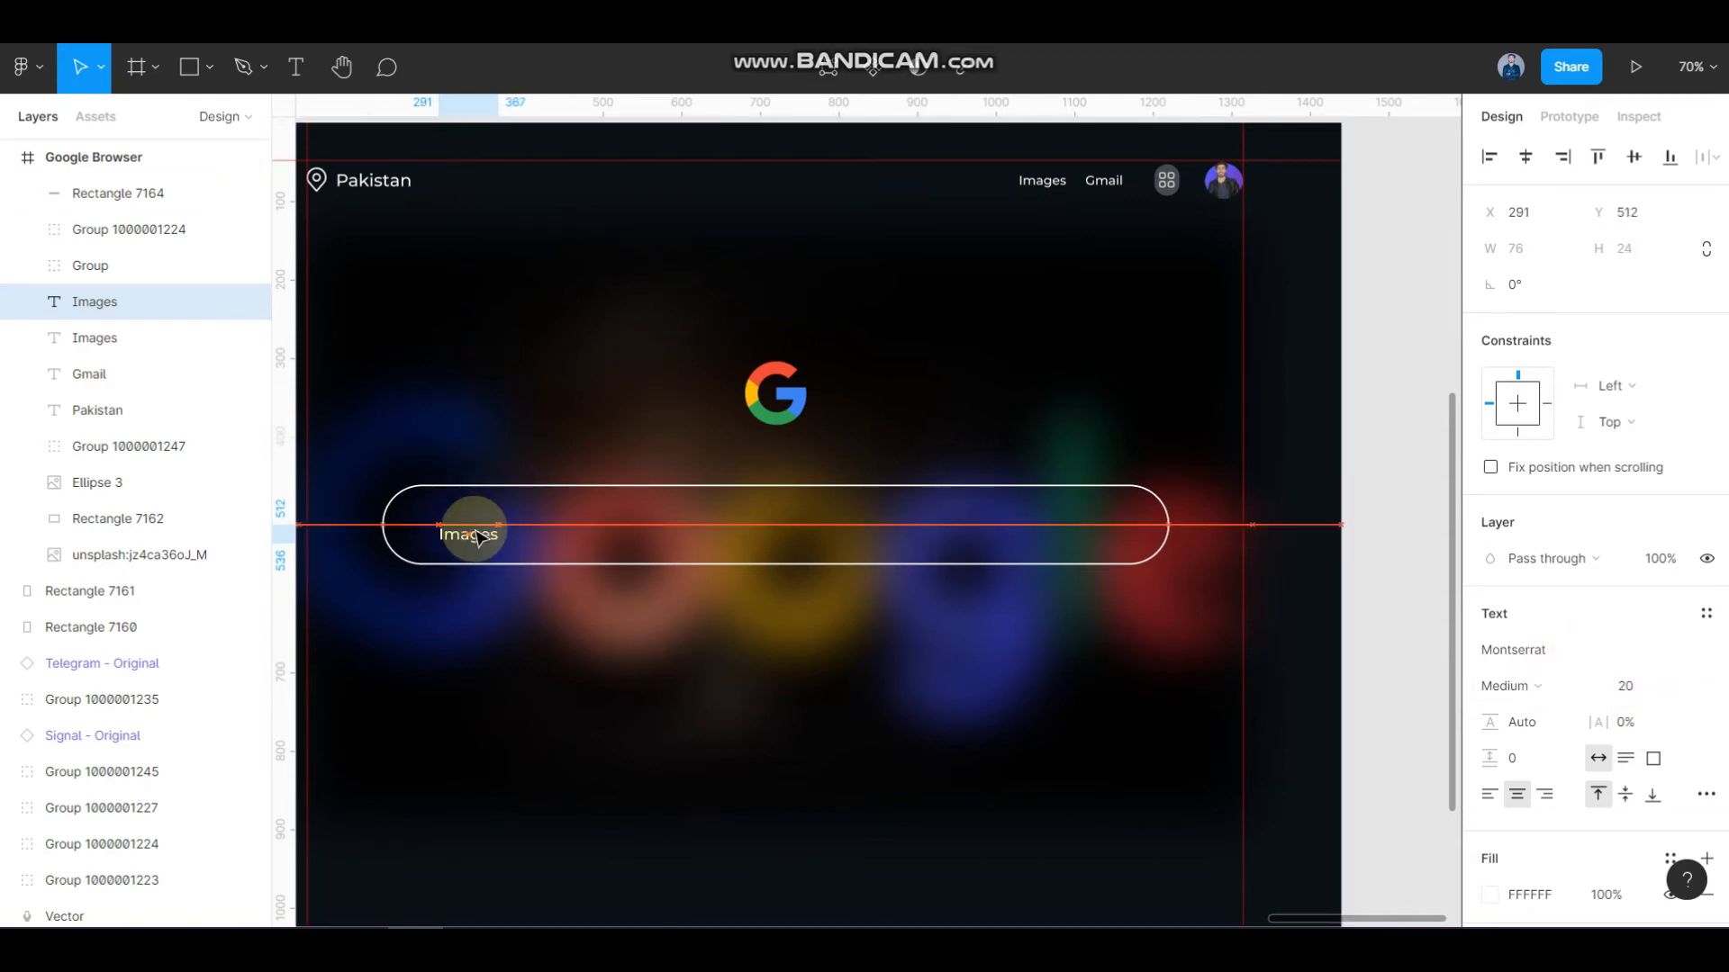
- Replace the search bar text with "What are you looking for?", left-align it and place it at X 268, Y 500
double_click(473, 525)
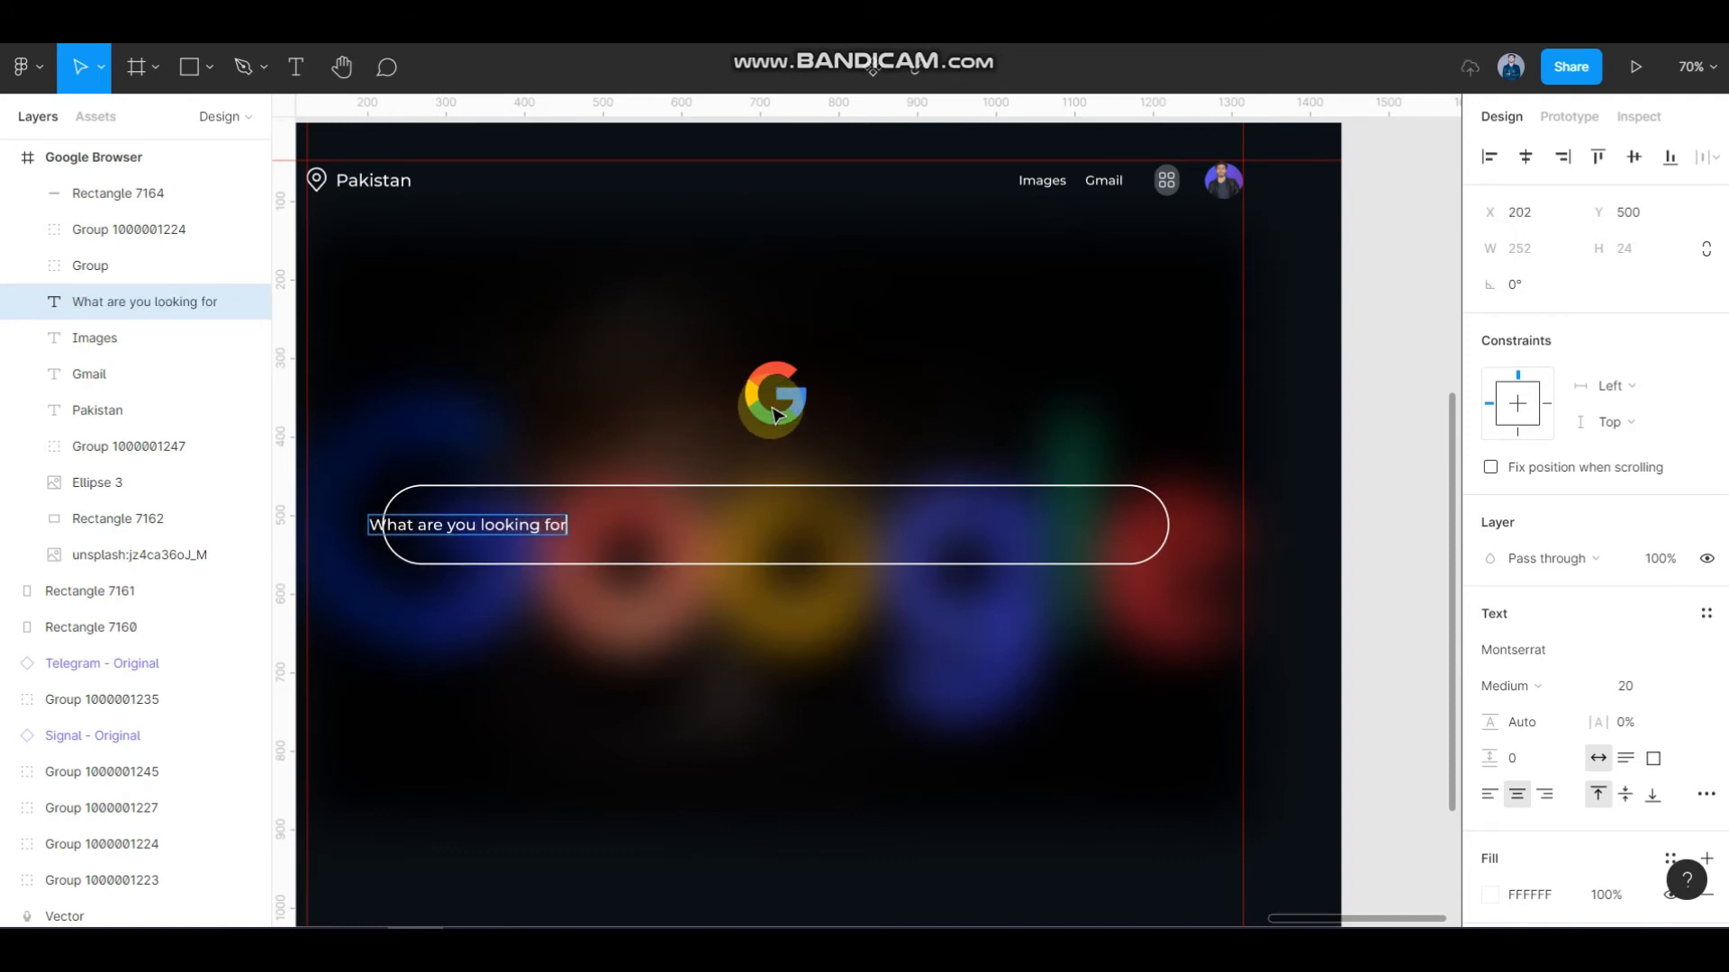
key("Escape")
left_click(1498, 798)
left_click_drag(510, 531, 619, 492)
scroll(1108, 522, "up", 1, "ctrl")
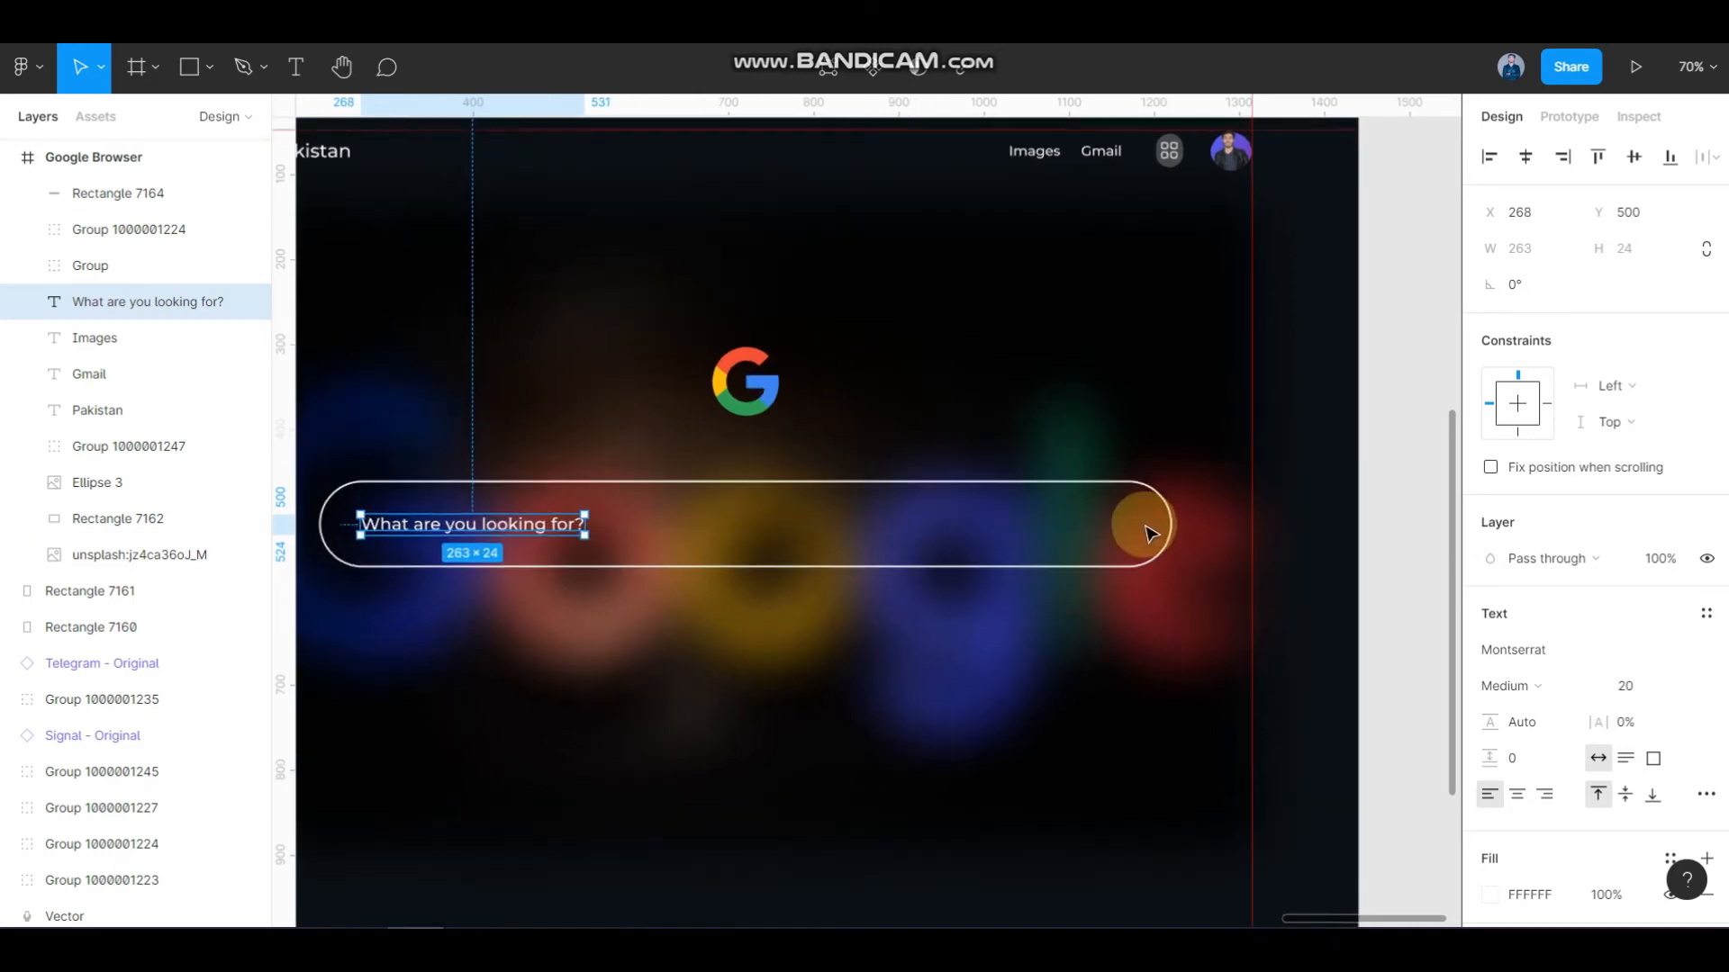
left_click(1428, 440)
- Bring the microphone icon into the right part of the search bar at X 1015, Y 491
scroll(1054, 504, "down", 5, "ctrl")
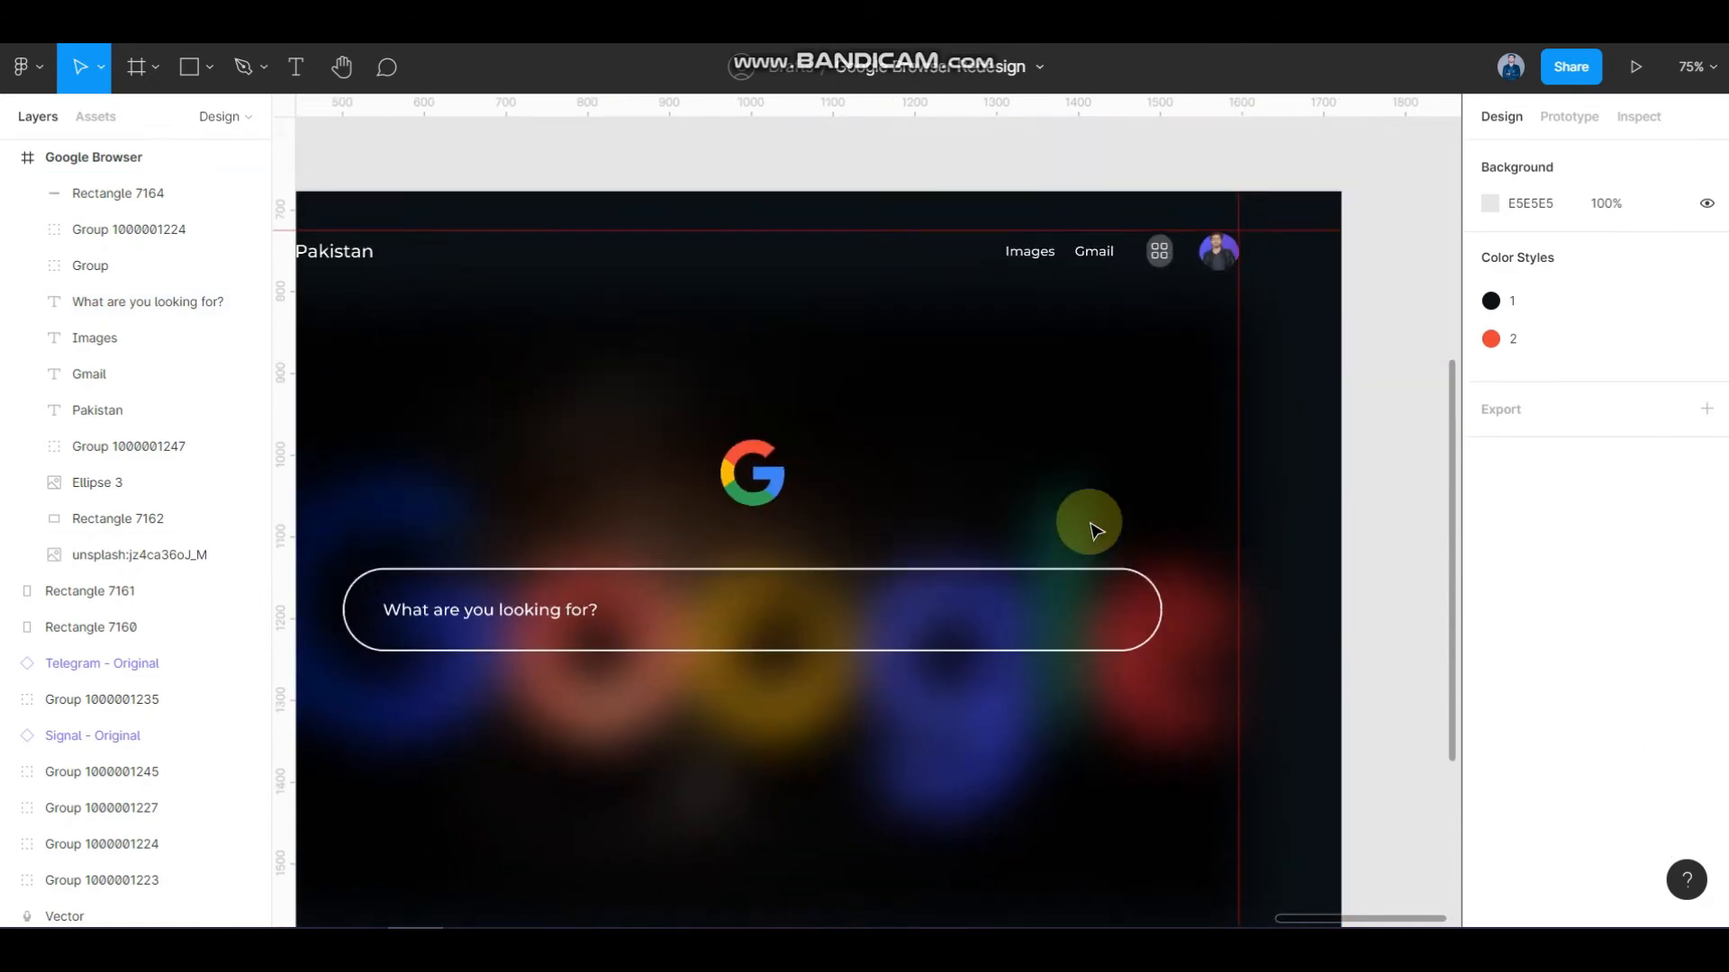
scroll(843, 303, "up", 1)
left_click_drag(857, 200, 1049, 814)
scroll(1104, 889, "up", 6, "ctrl")
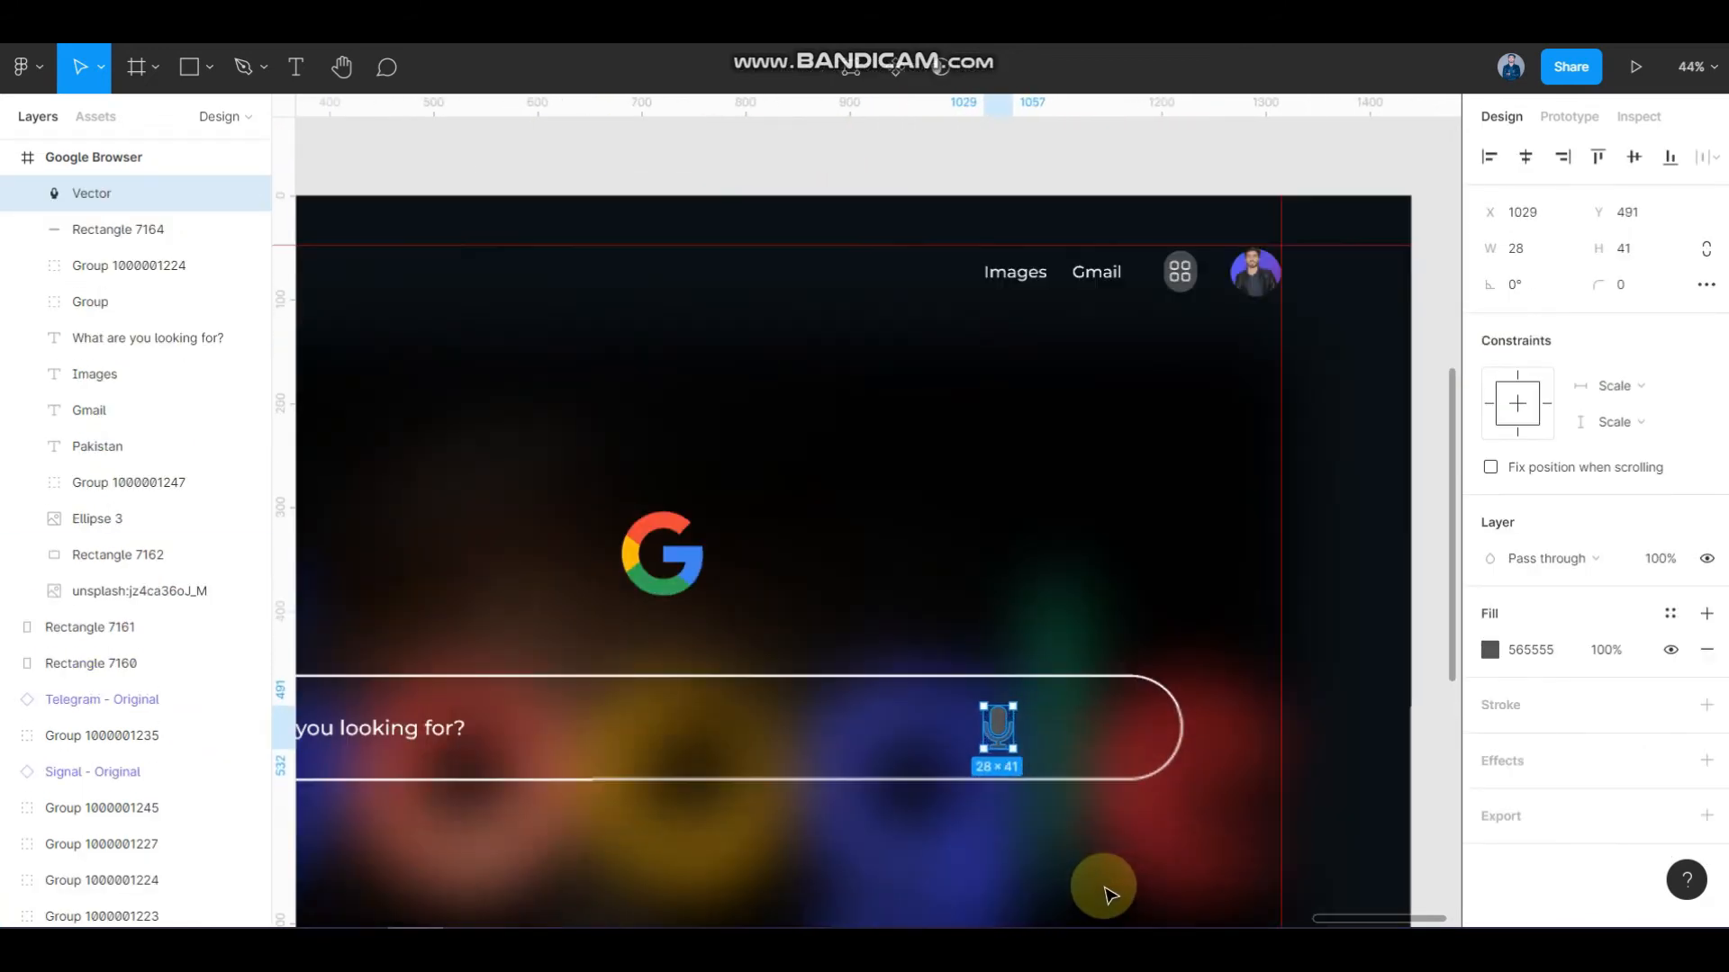
left_click_drag(978, 708, 970, 708)
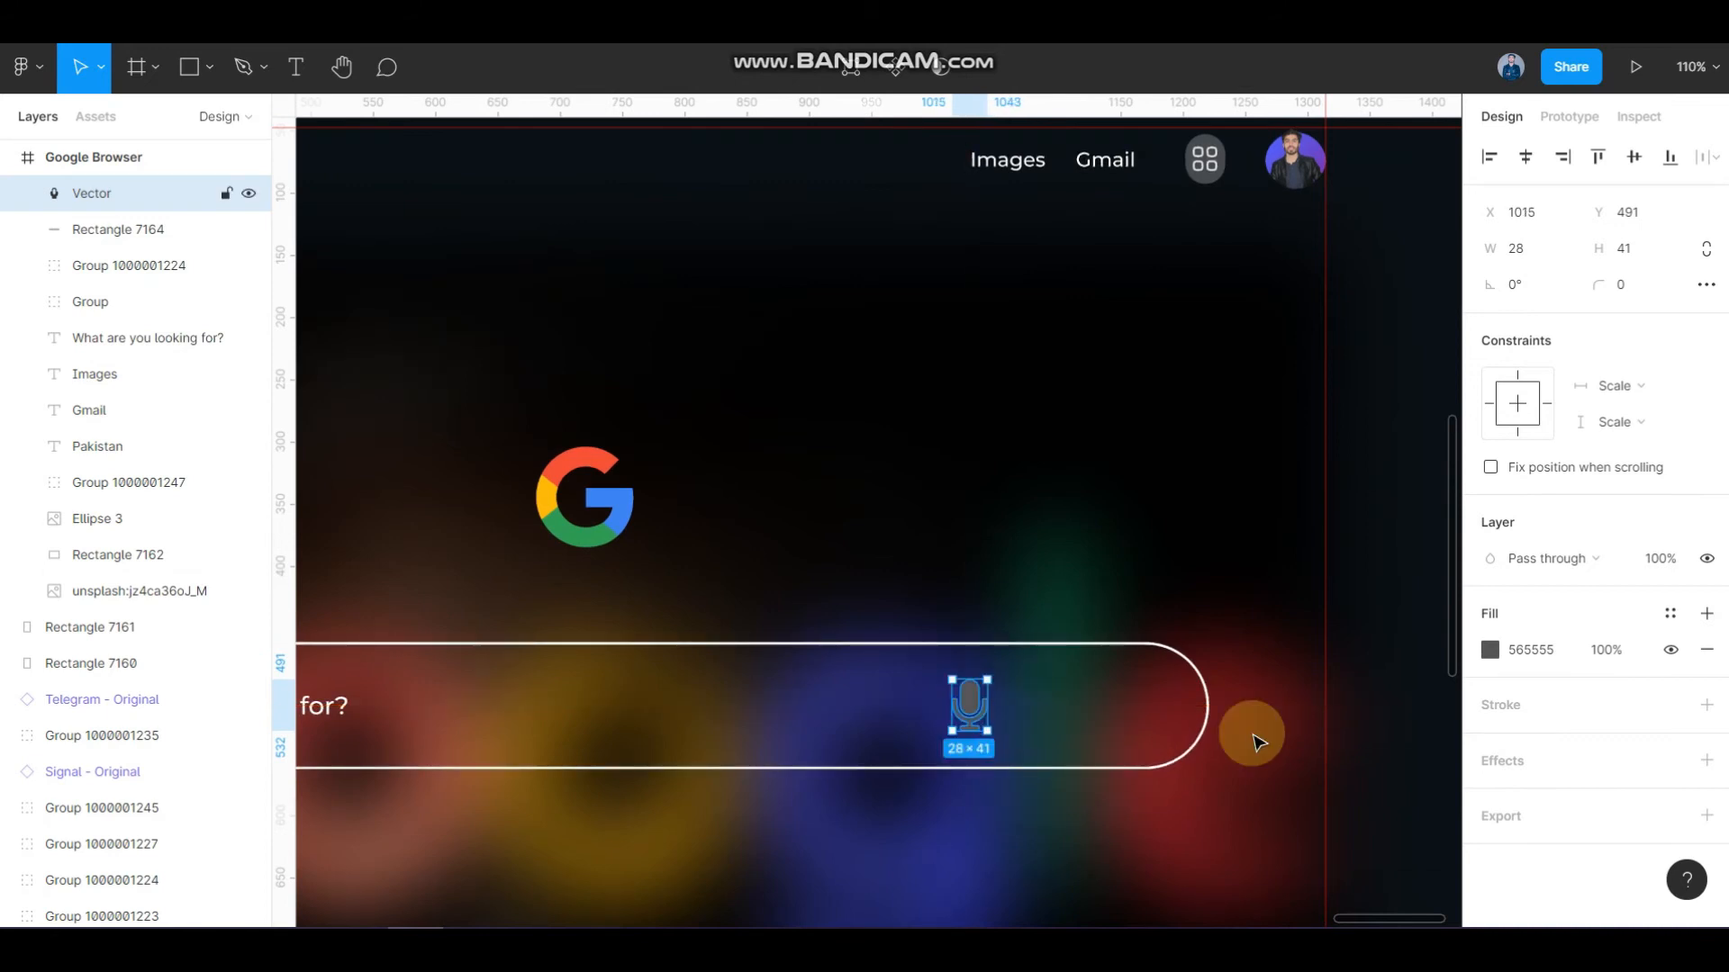
- Change the microphone icon's fill to white FFFFFF
left_click(1489, 649)
left_click_drag(1366, 517, 1089, 311)
scroll(927, 513, "down", 4, "ctrl")
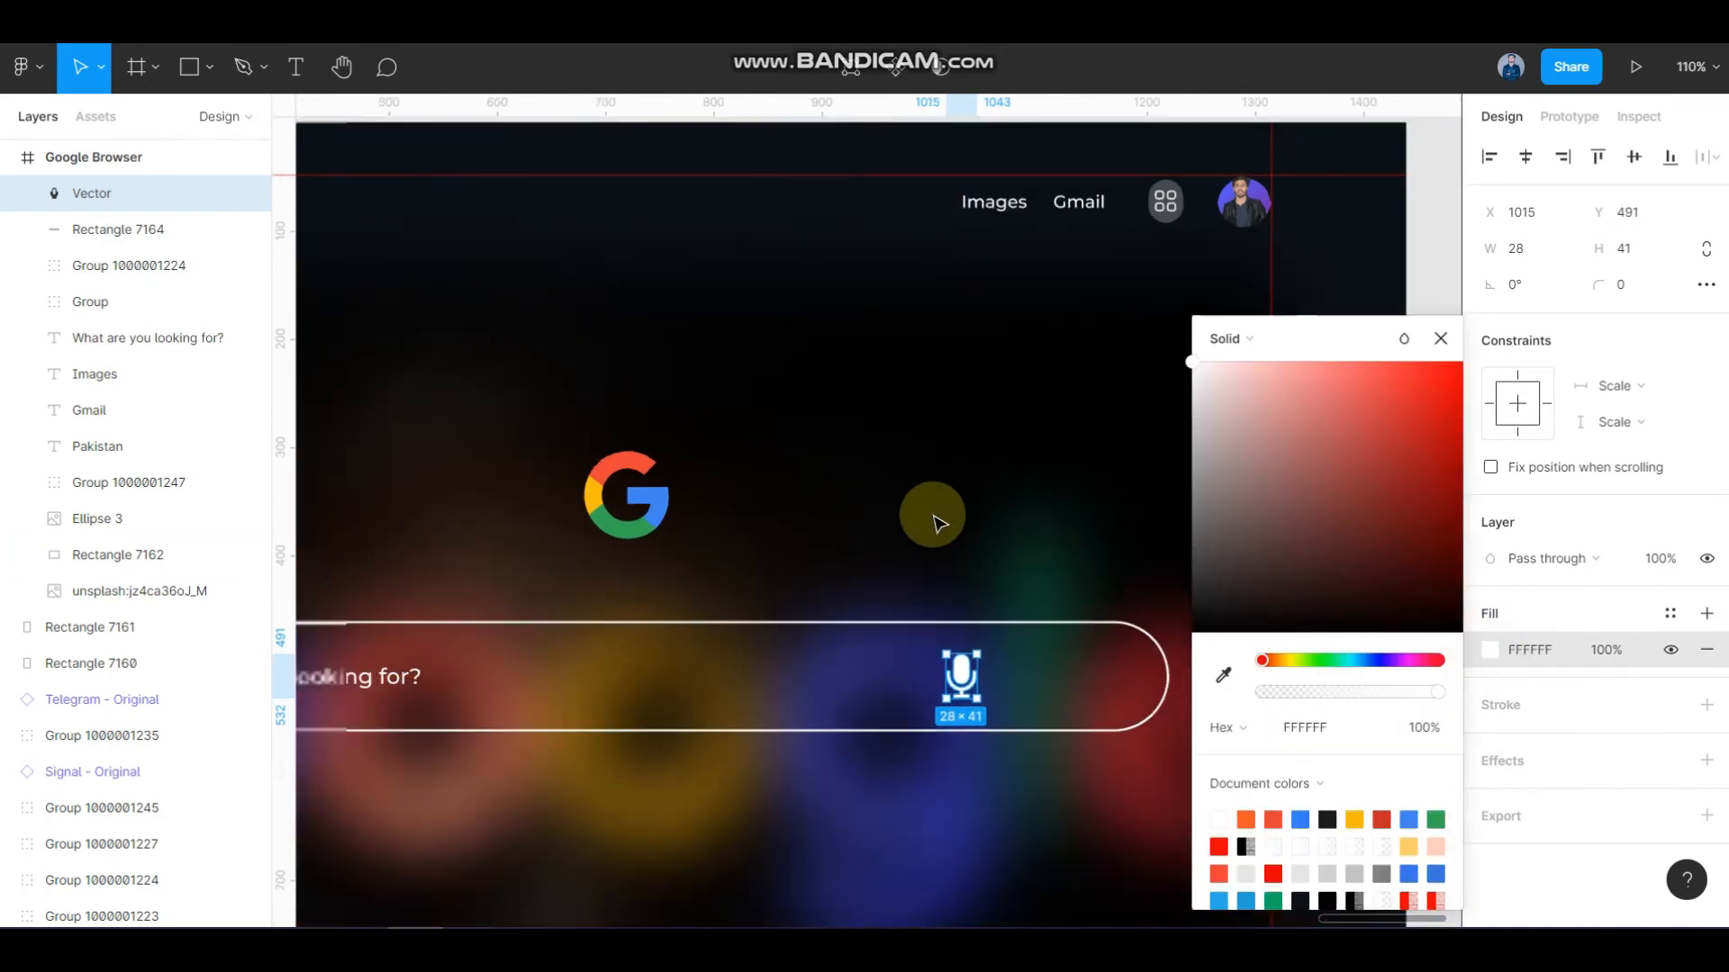
left_click(1304, 219)
- Move the microphone icon left to X 982, Y 491 and select the search bar outline
scroll(833, 621, "up", 4, "ctrl")
left_click_drag(833, 620, 804, 612)
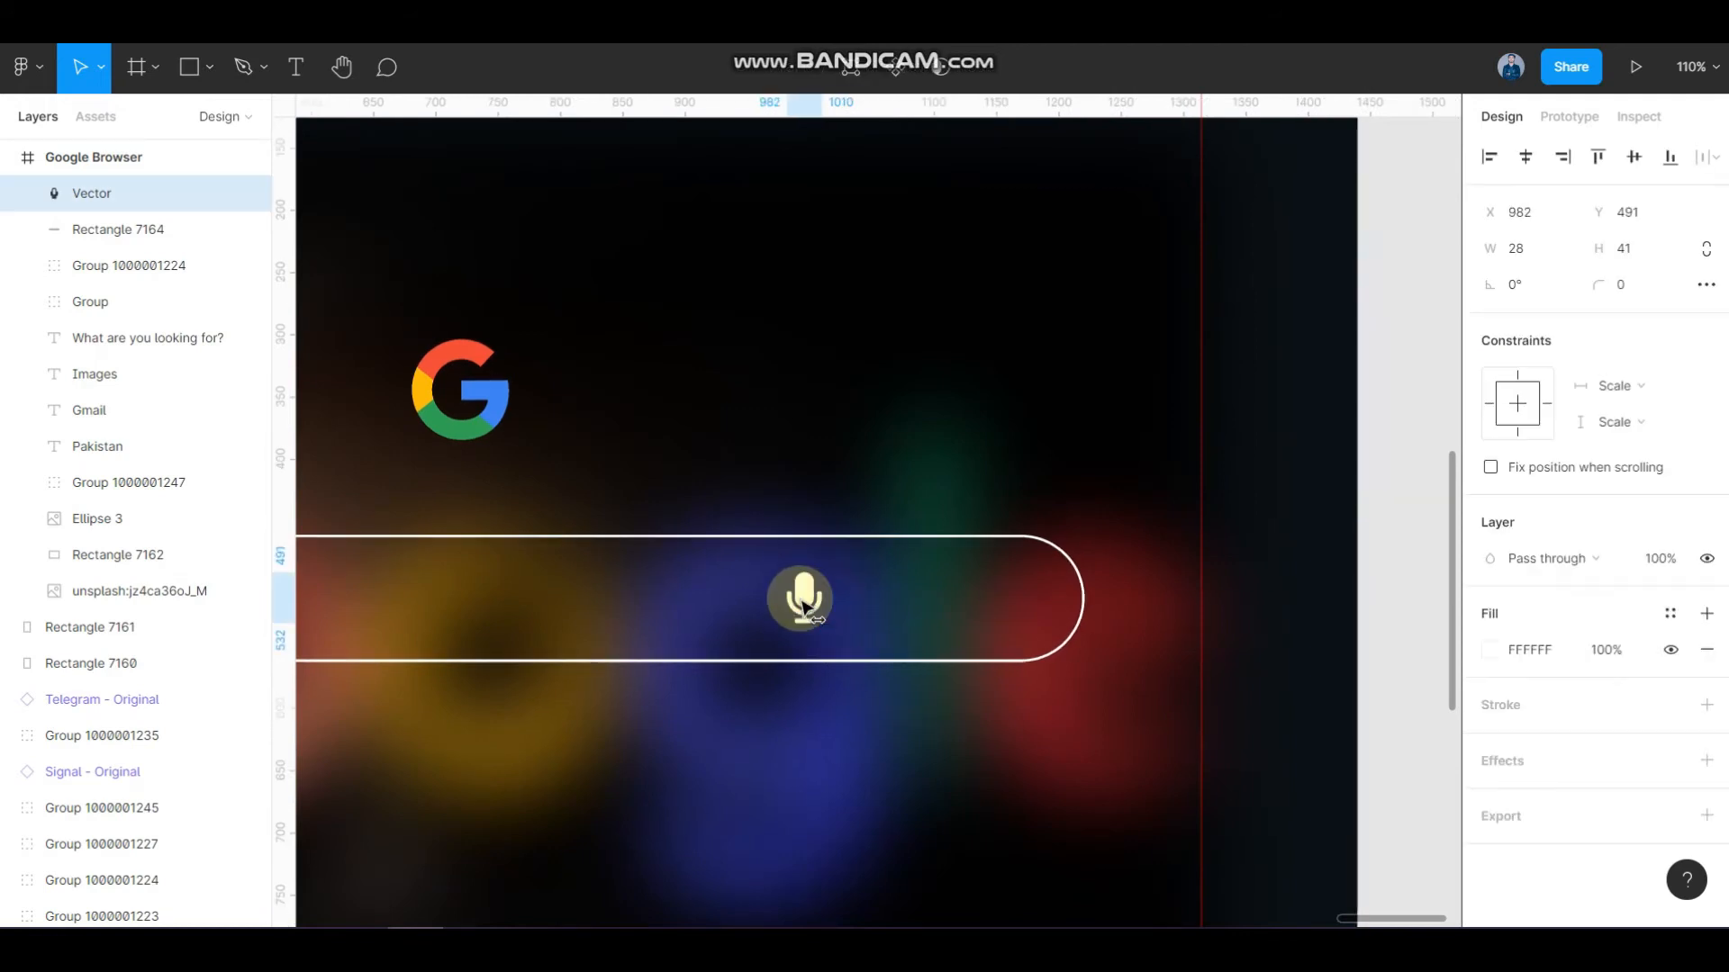
left_click(874, 538)
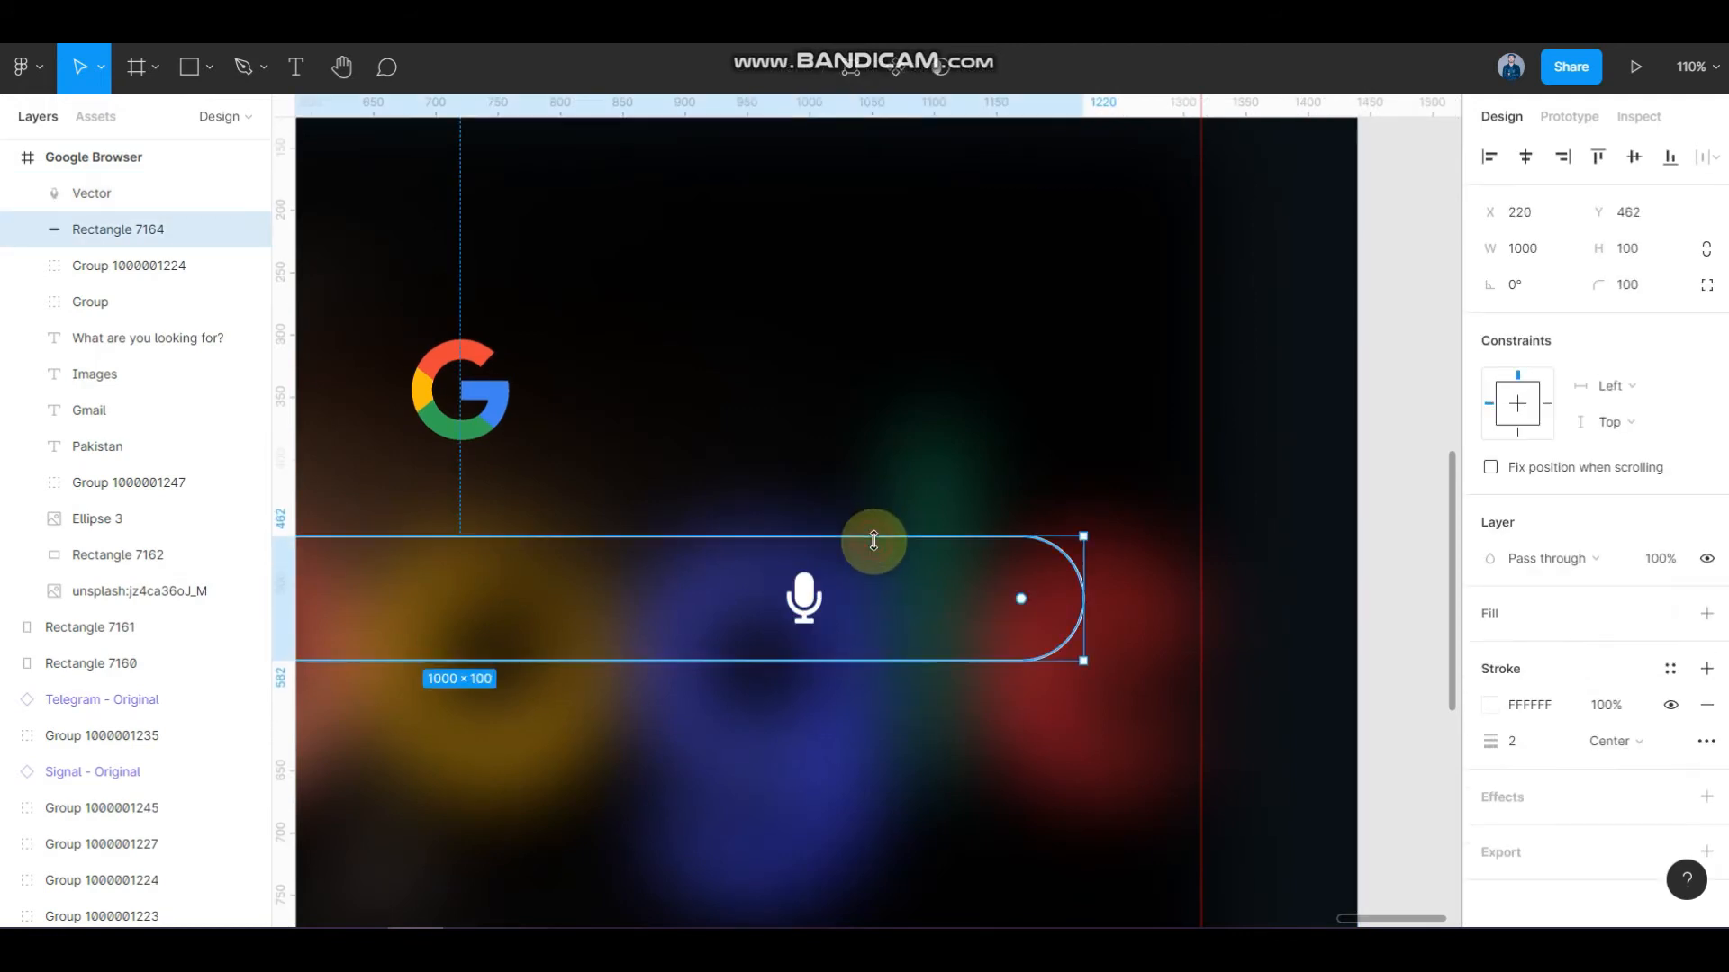
- Draw a 147 × 62 rectangle inside the search bar beside the microphone at X 1025, Y 481 and set its corner radius to 140
left_click(183, 76)
left_click_drag(851, 562, 1007, 598)
key("Left")
key("Left")
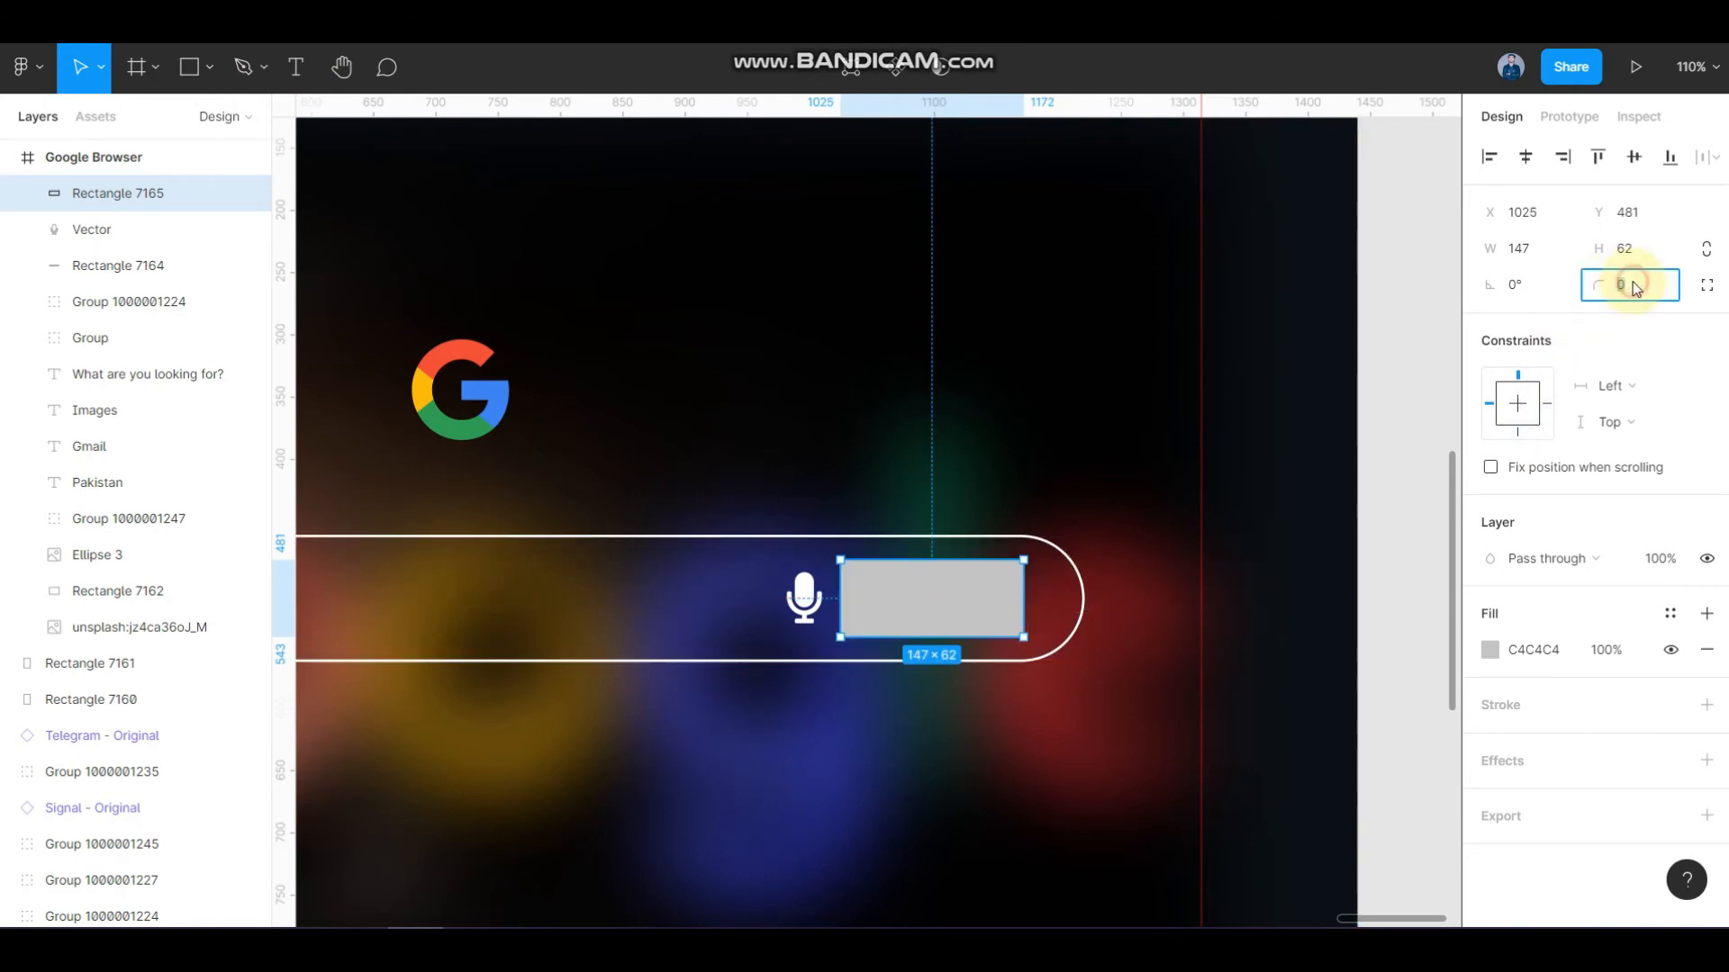
type("10")
key("Return")
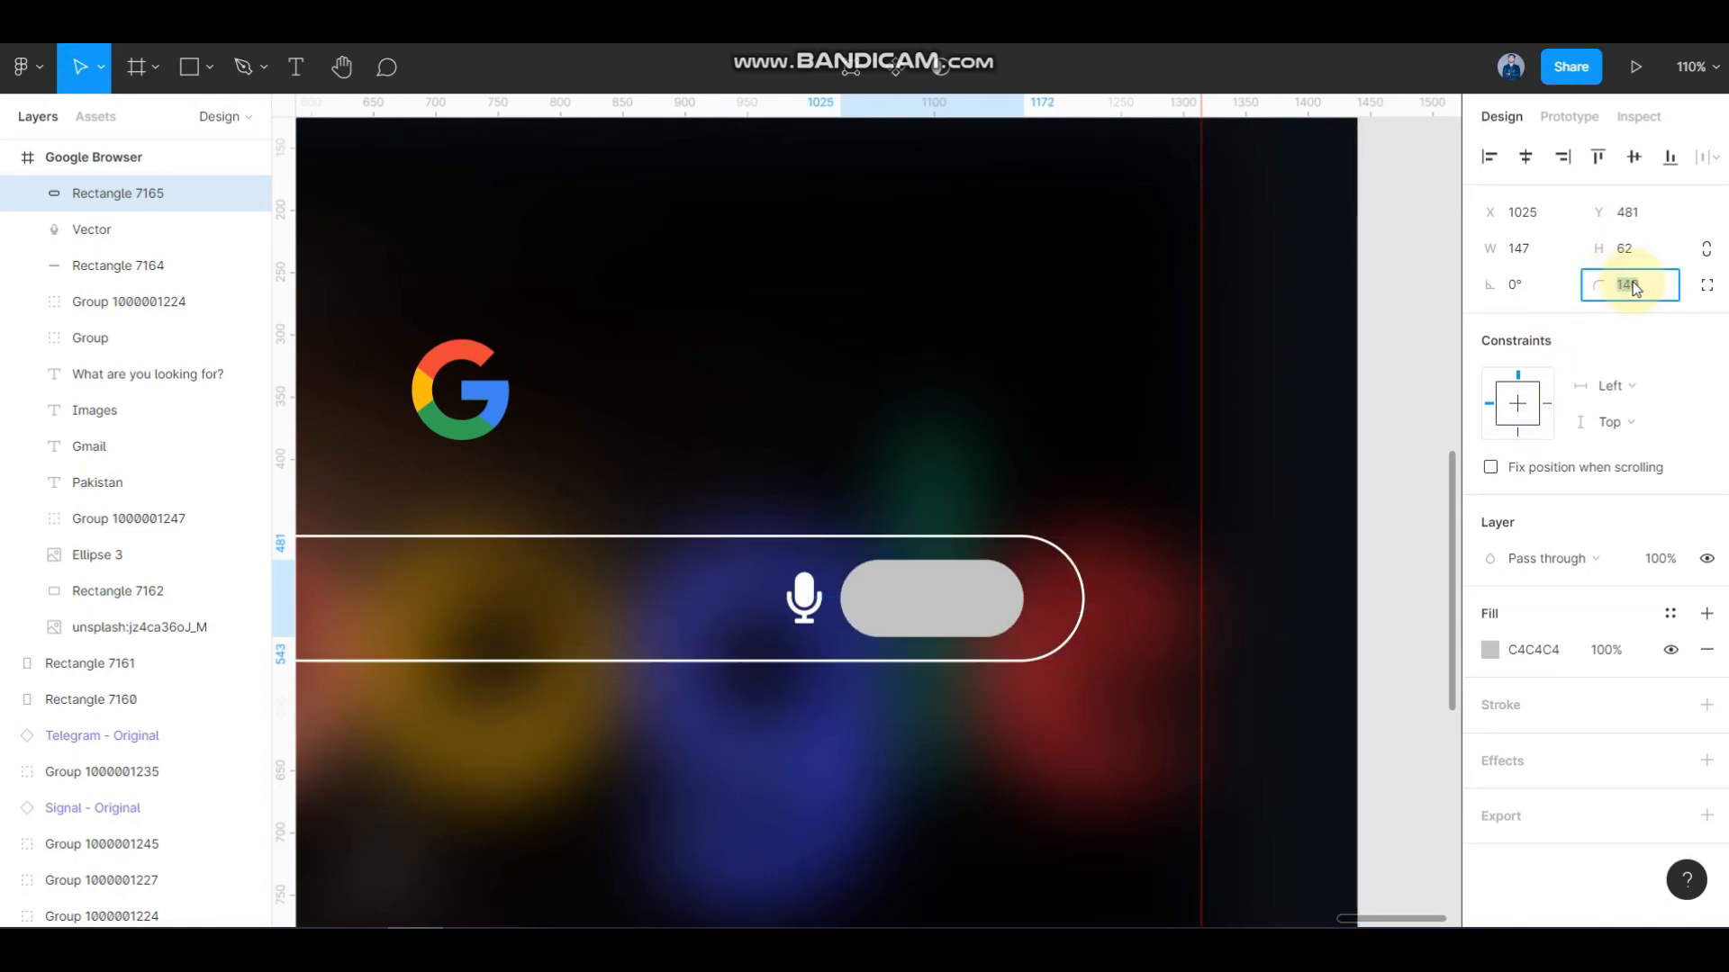
- Move the grey pill shape toward the search bar's rounded end, to X 1049, Y 481
left_click(1257, 579)
left_click(926, 606)
left_click_drag(911, 601, 932, 601)
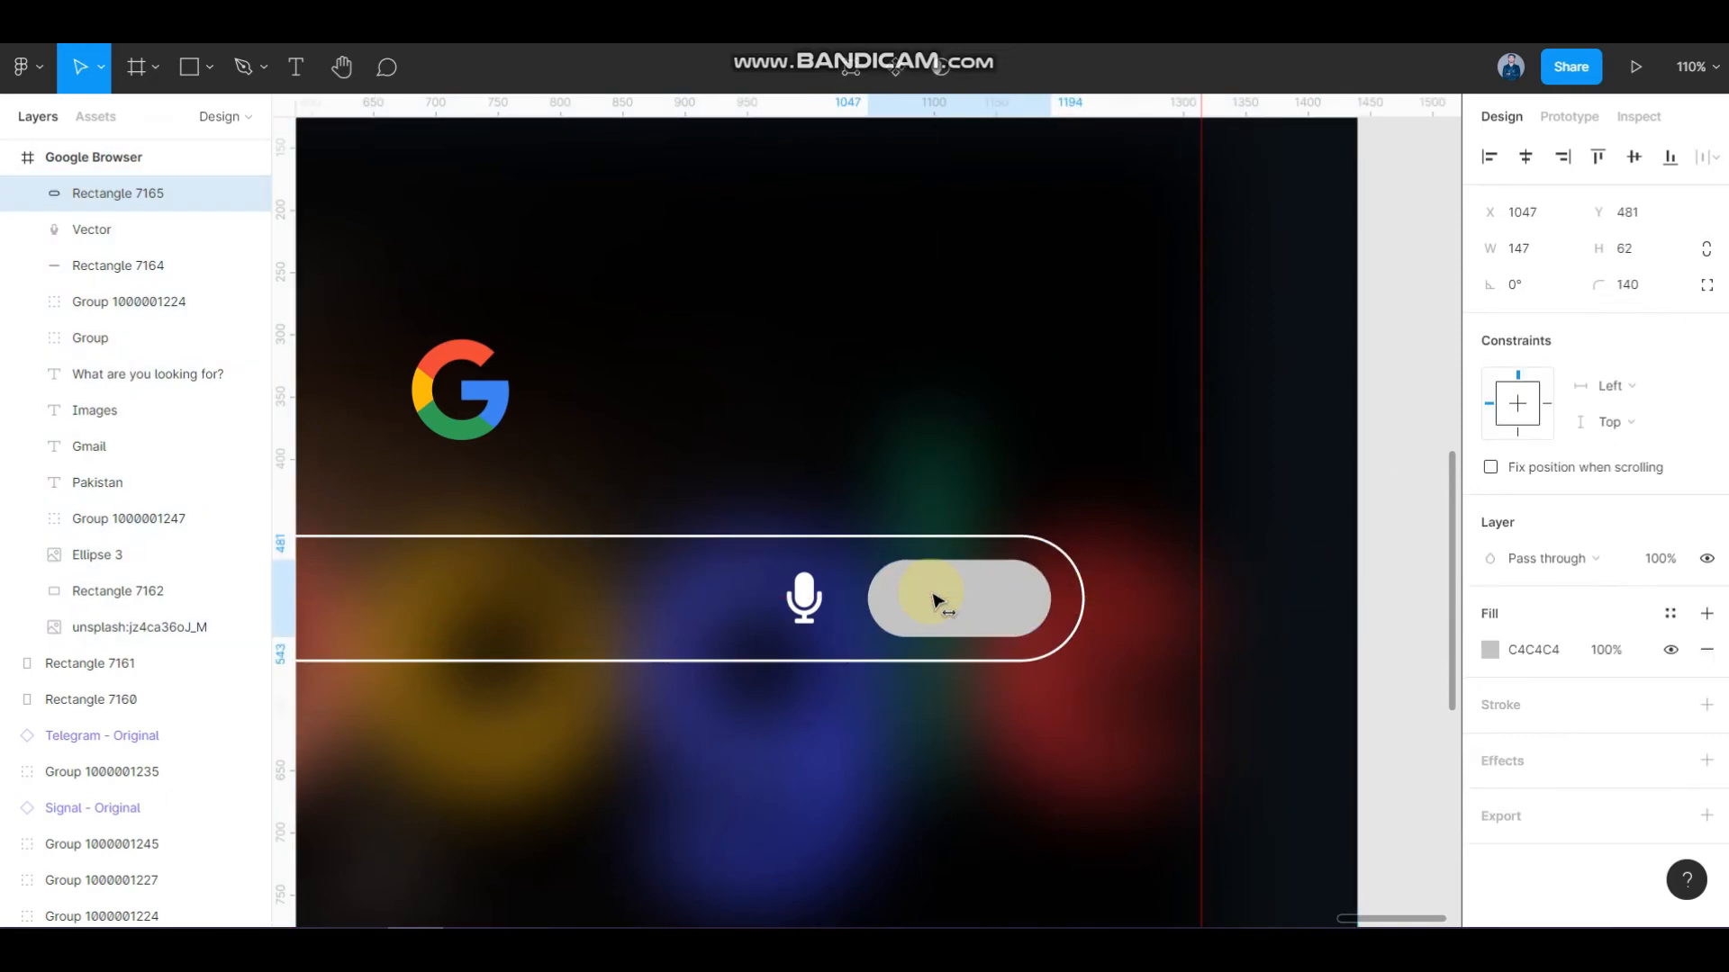
key("alt")
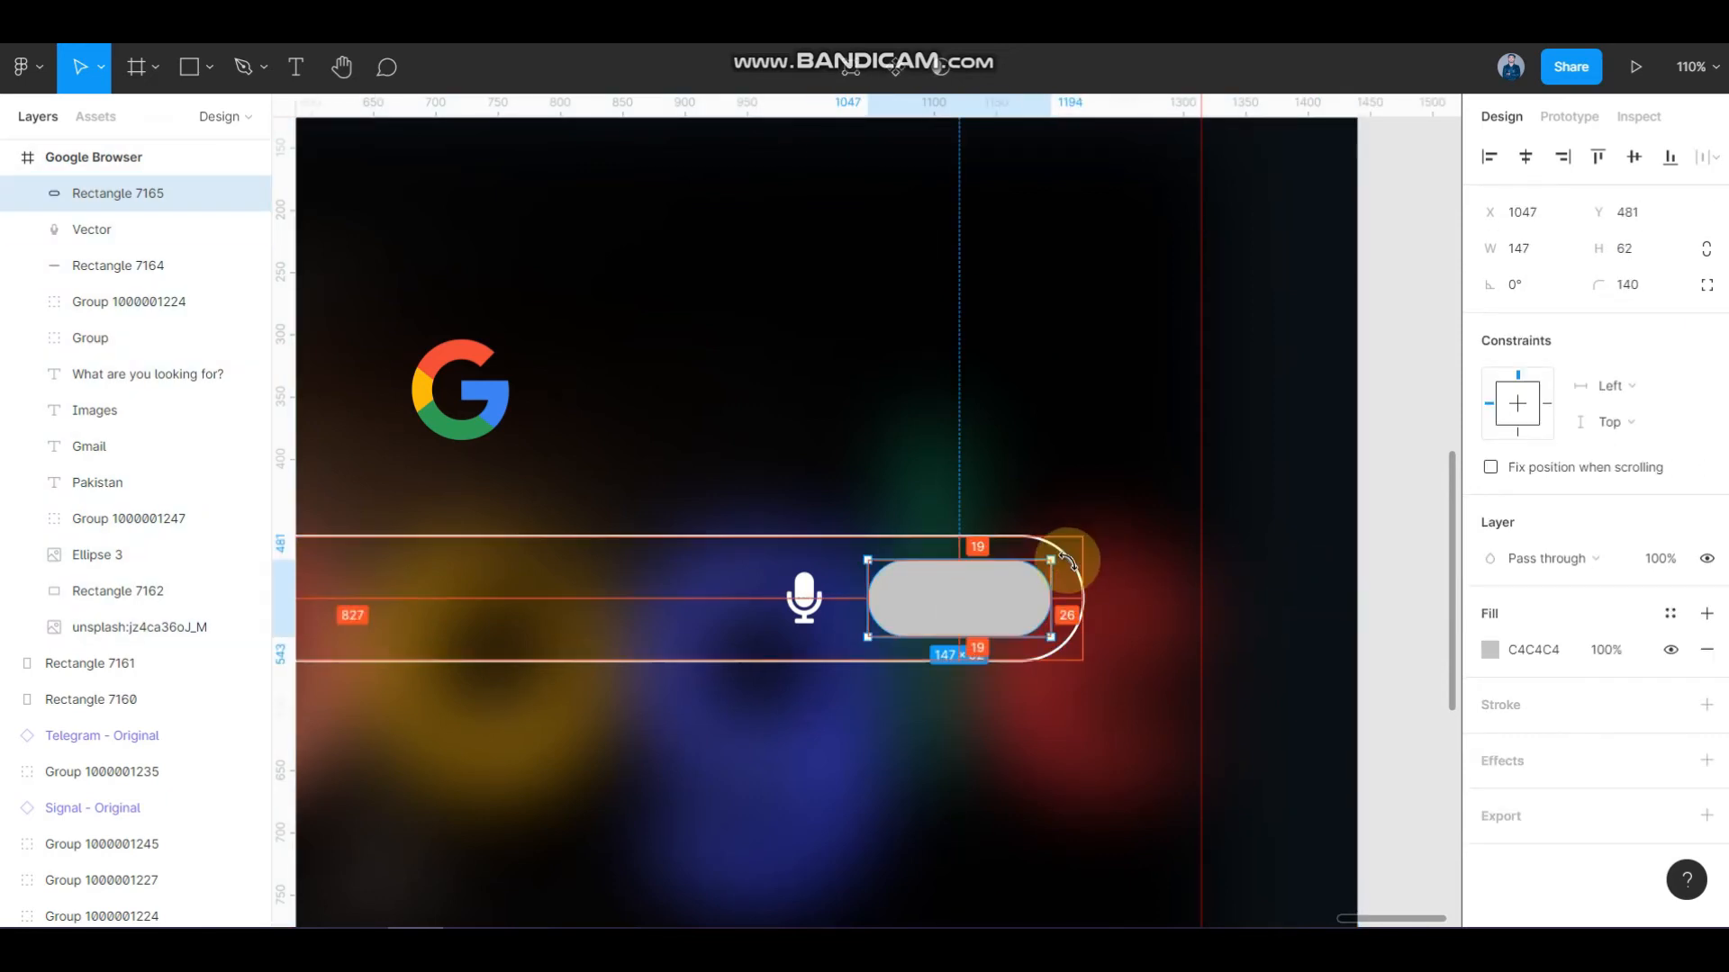
key("Right")
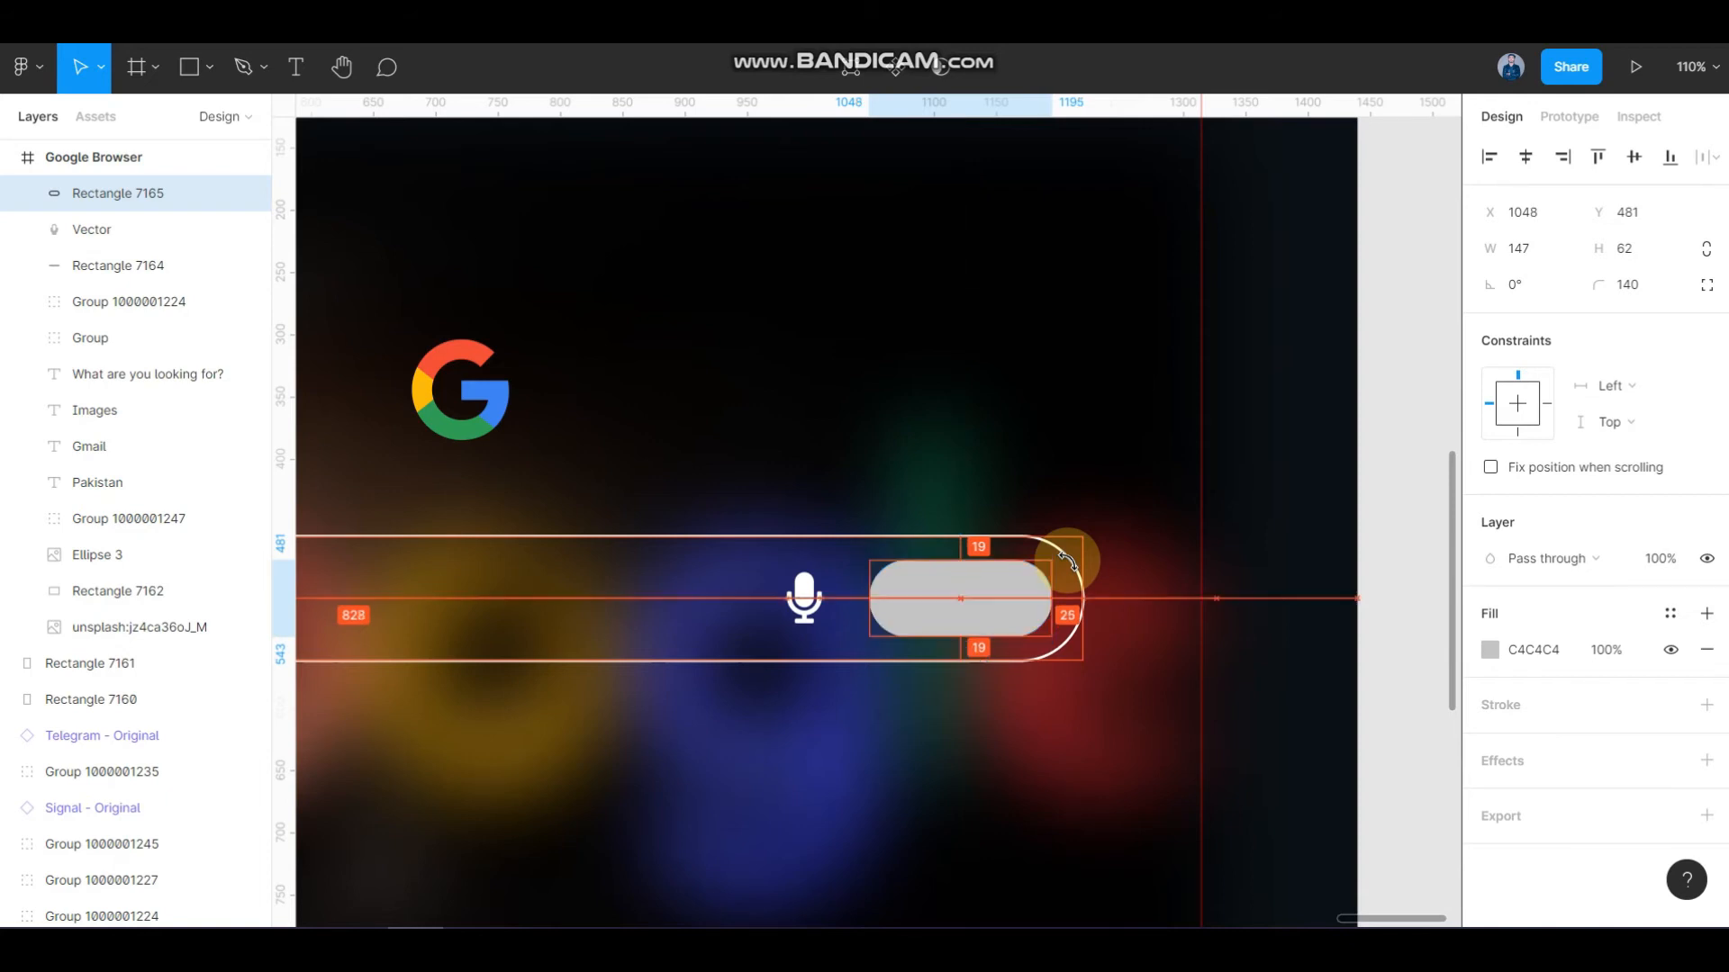
scroll(1067, 563, "down", 3, "ctrl")
scroll(1086, 621, "left", 1)
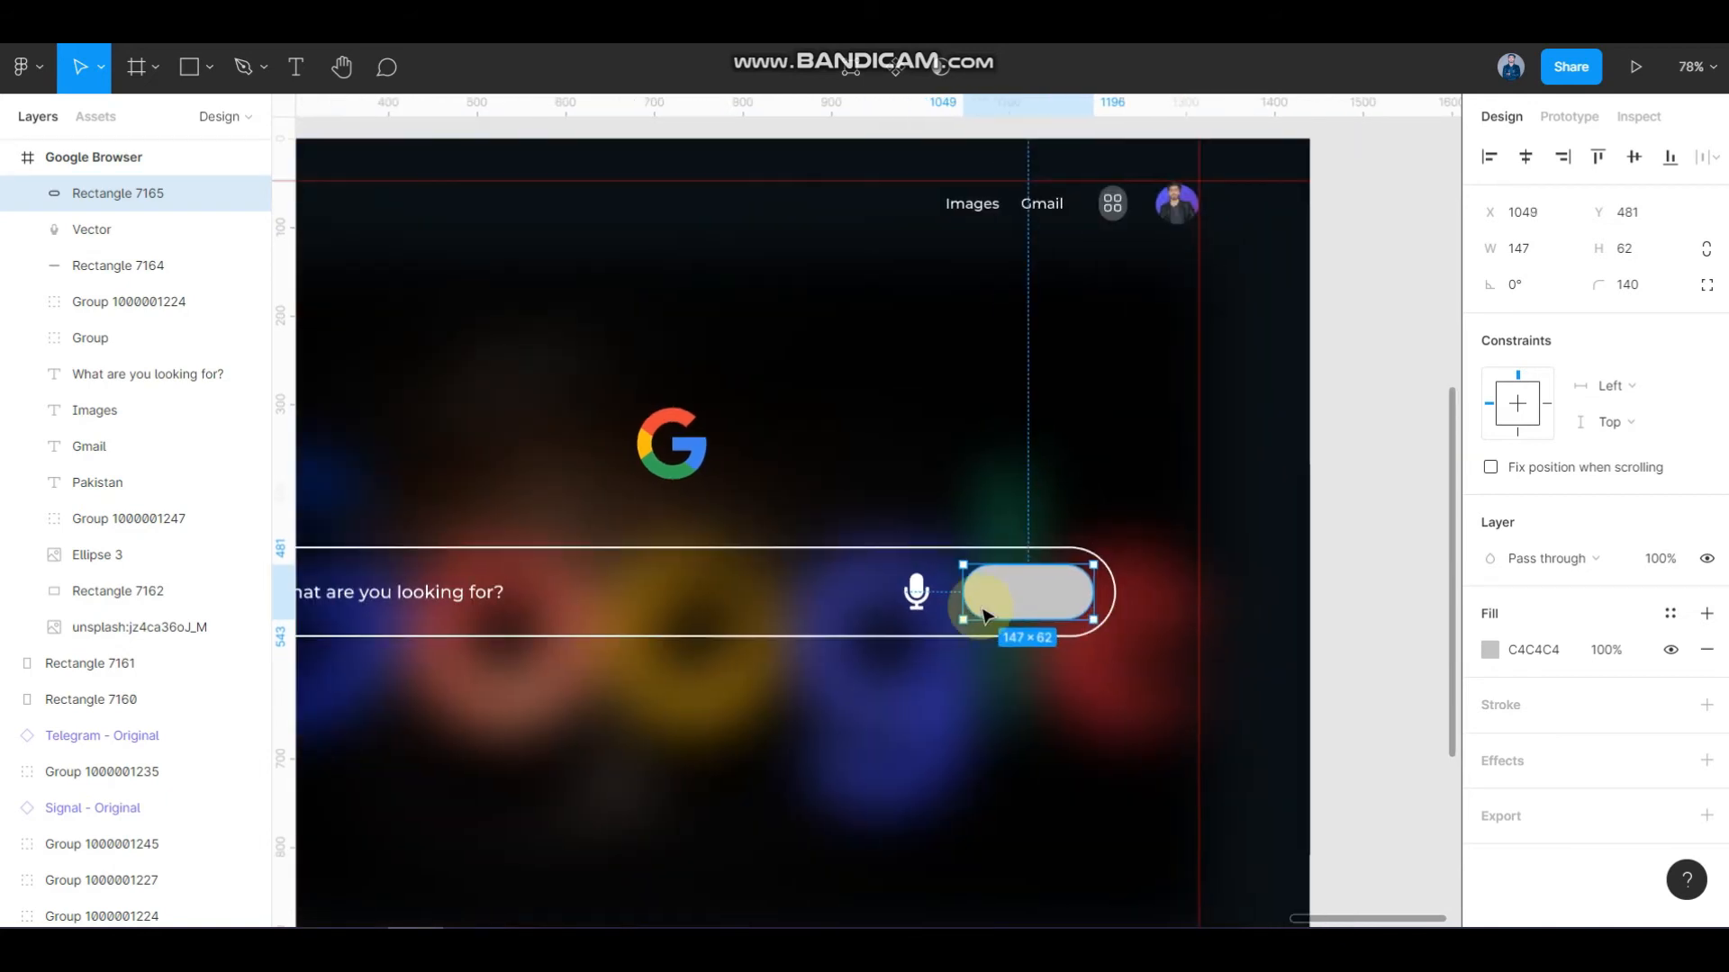
- Fill the pill shape with the orange-red colour style "2"
left_click(1665, 620)
left_click(1547, 610)
left_click(1401, 630)
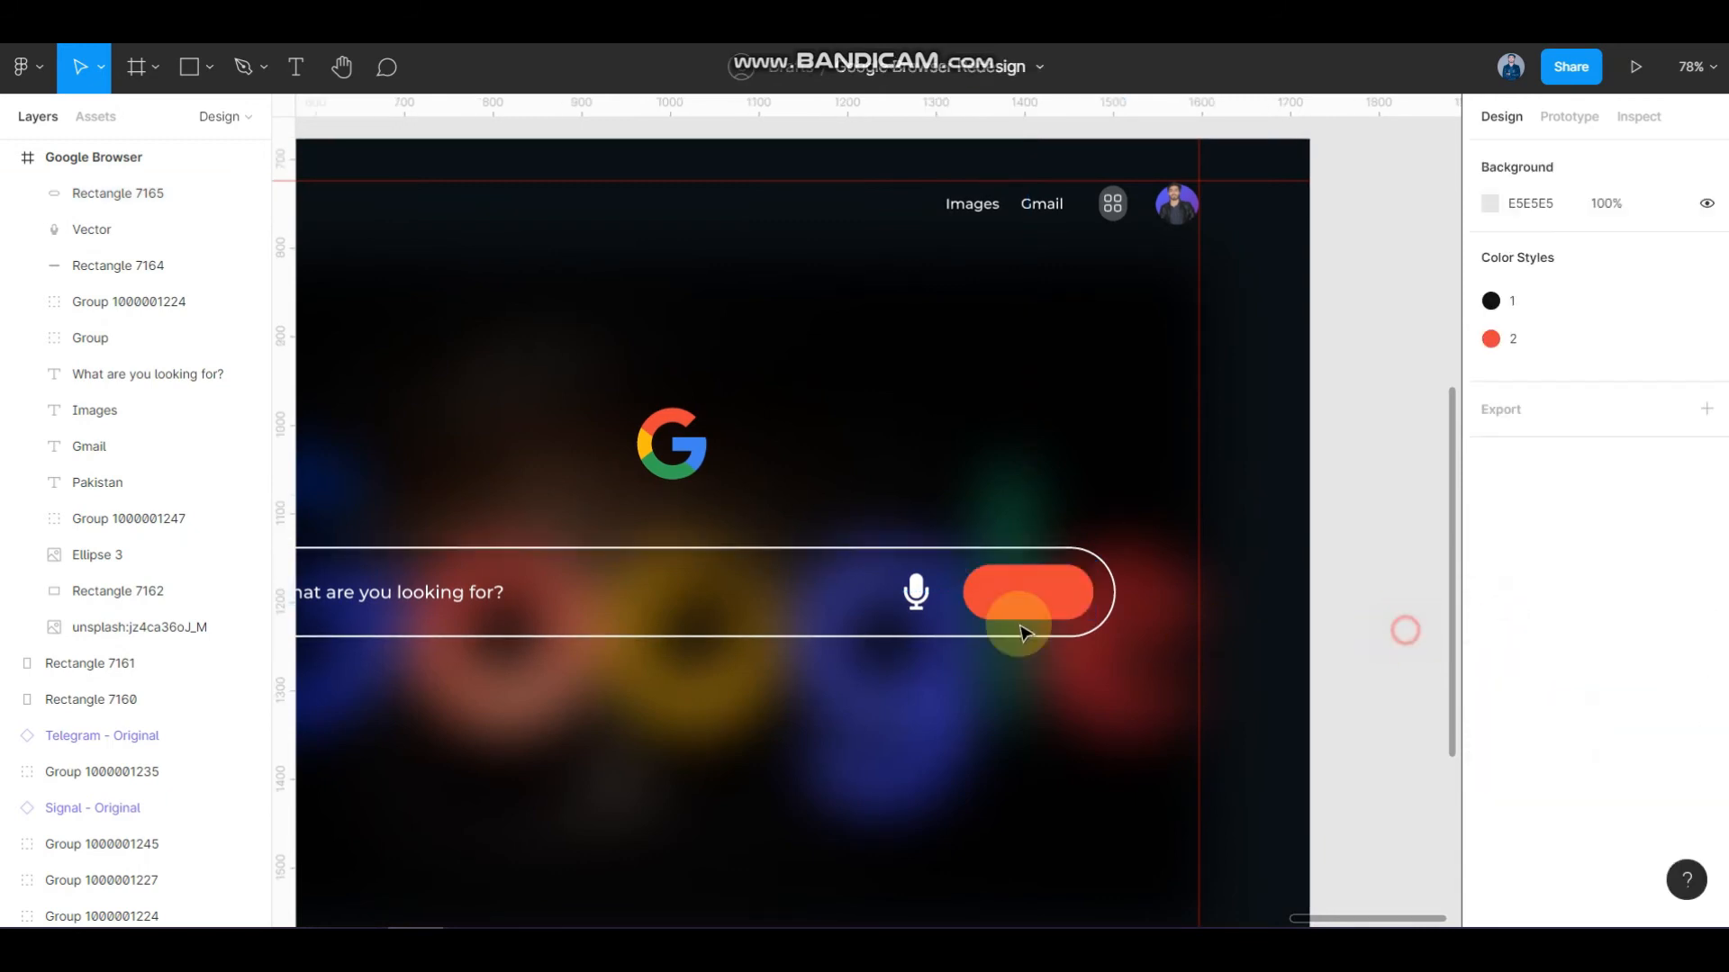
- Extend the orange pill's left side to a width of 175 and move the microphone icon to X 968, Y 491
scroll(973, 603, "up", 5, "ctrl")
left_click(962, 591)
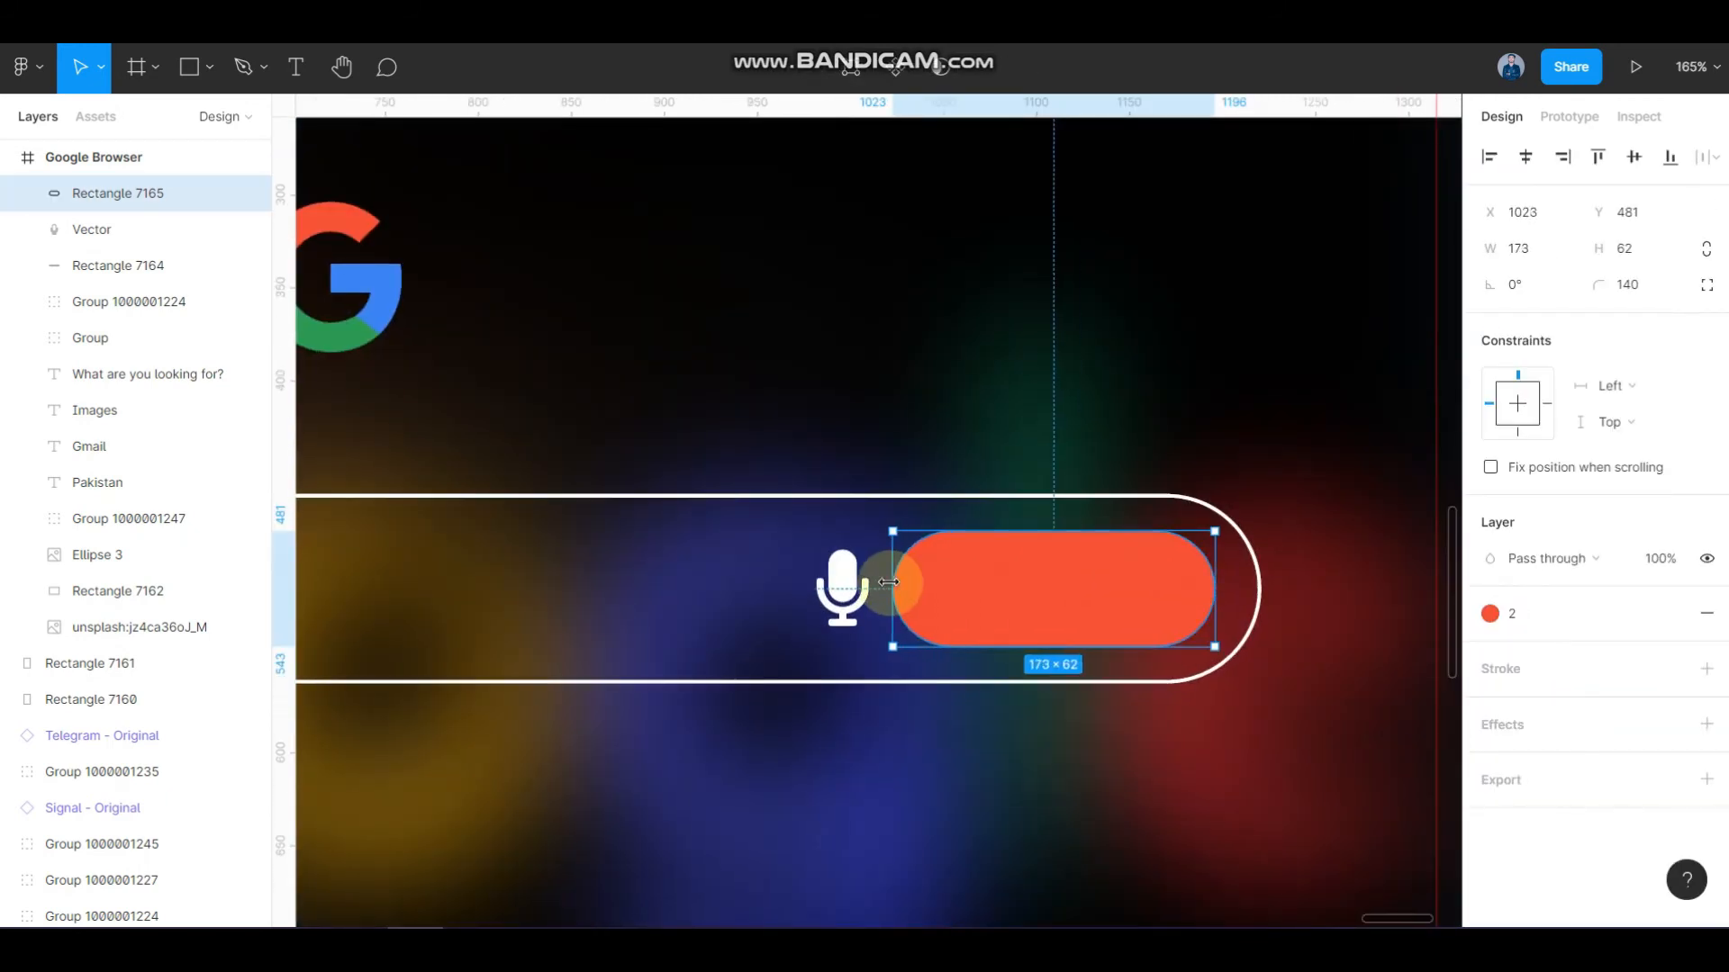
left_click(842, 583)
left_click_drag(842, 583, 824, 581)
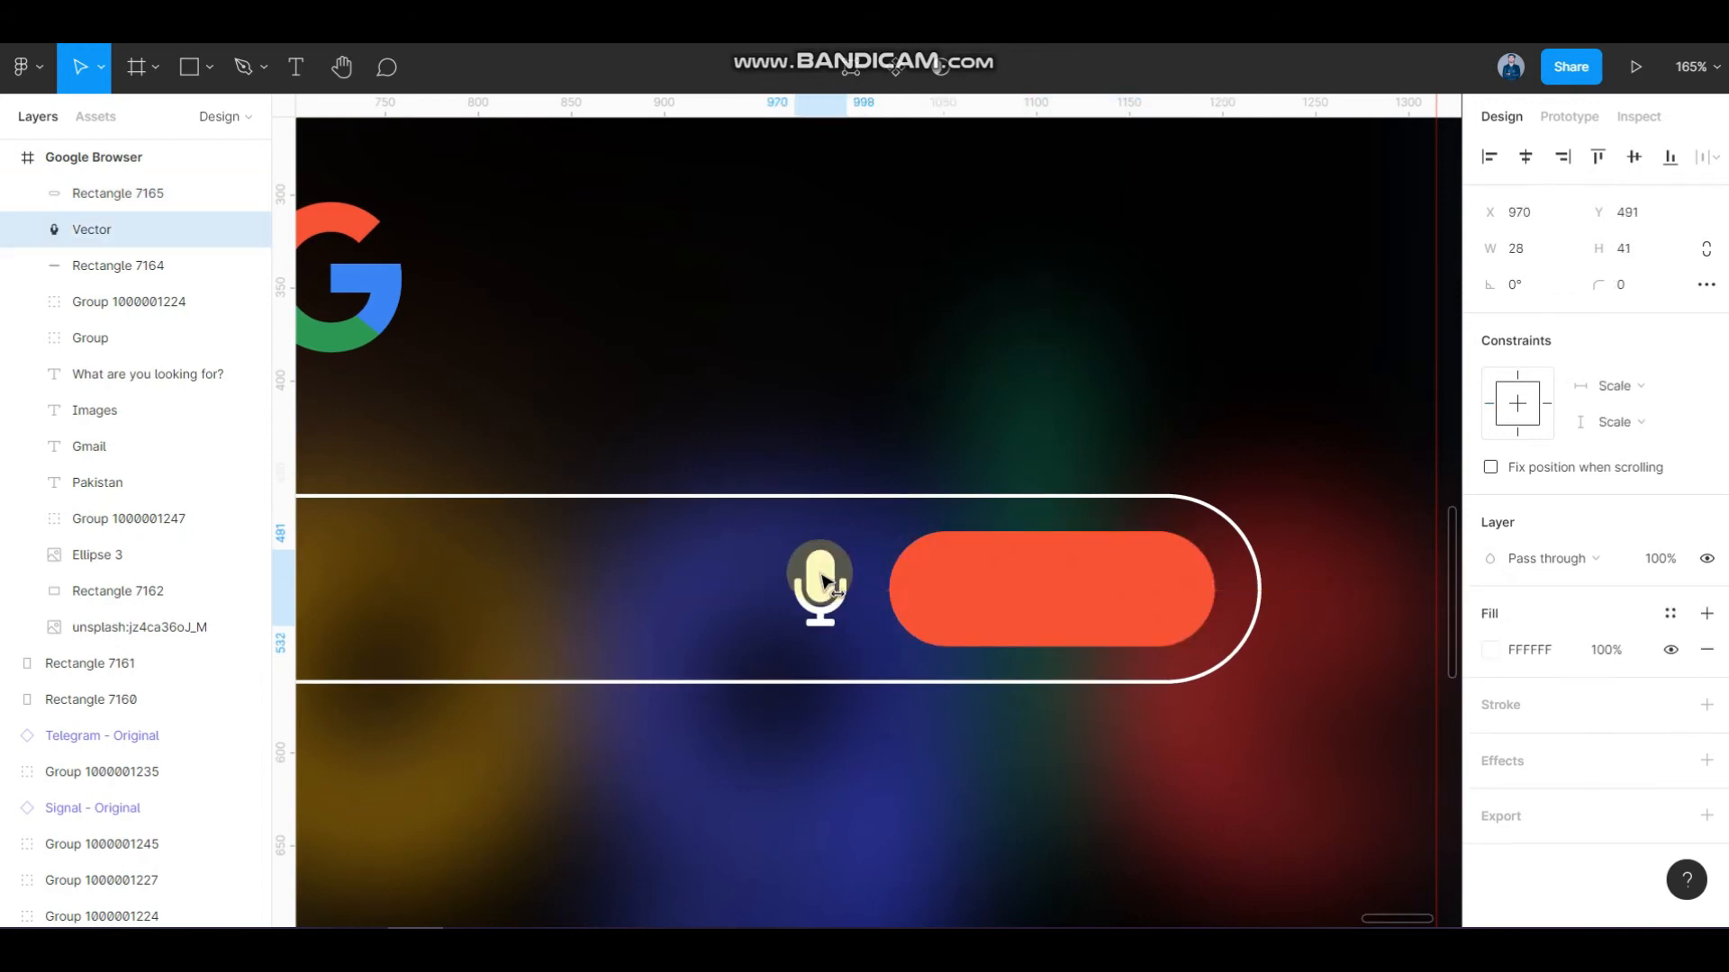
scroll(1062, 601, "down", 5, "ctrl")
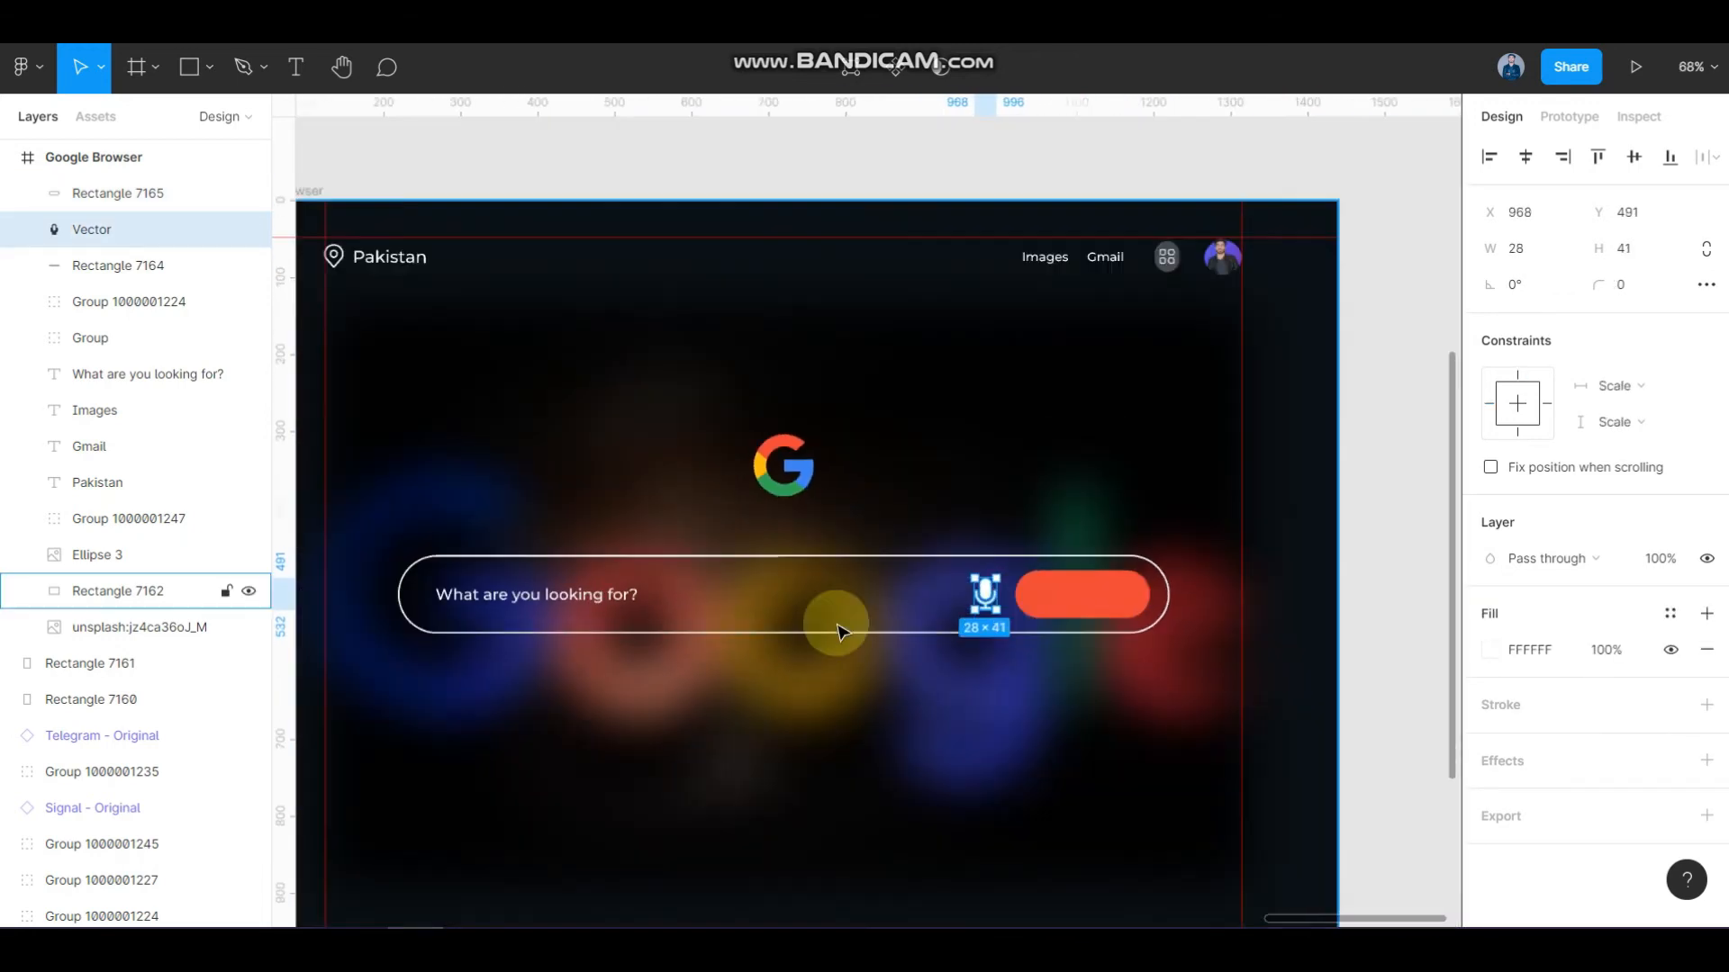
- Duplicate the search bar's placeholder text onto the orange pill and change the copy to "Search"
left_click(1054, 598)
left_click(644, 600)
left_click(596, 595)
left_click_drag(594, 595, 1128, 600, "alt")
key("Return")
type("Search")
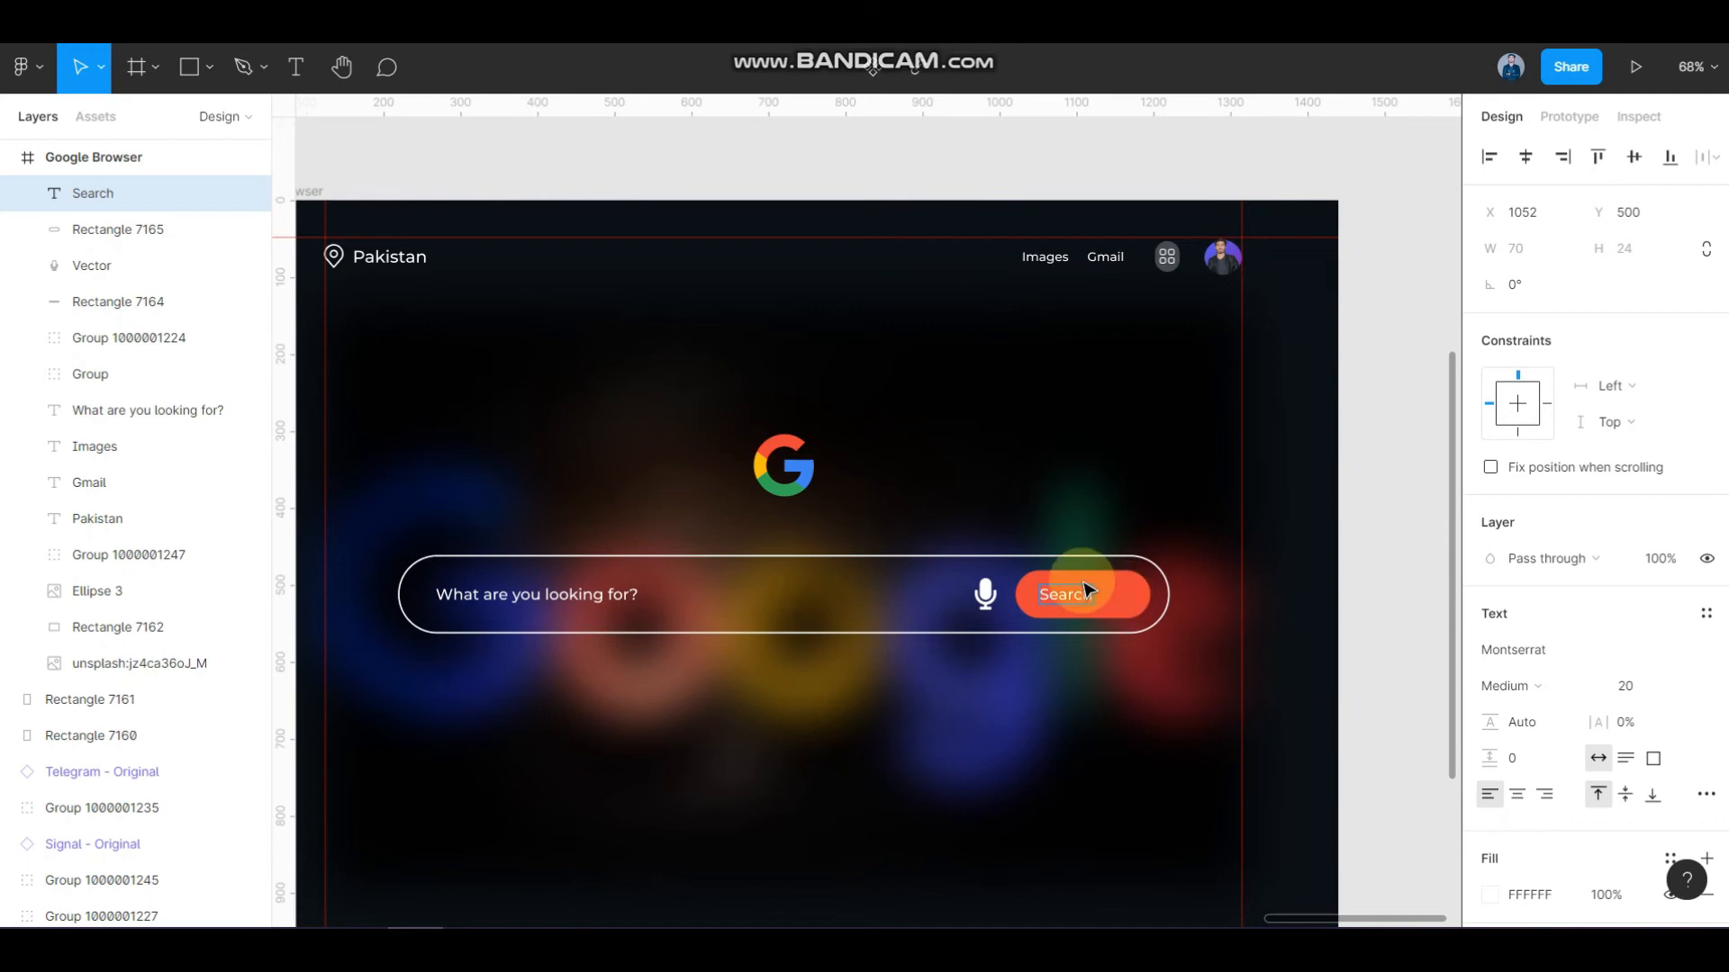
key("Escape")
- Centre the Search label on the orange pill and group the two
scroll(1081, 592, "up", 5, "ctrl")
mouse_move(1097, 609)
left_mouse_down()
mouse_move(1061, 613)
mouse_move(1086, 601)
left_mouse_up()
key("ctrl+z")
left_click(1160, 580, "shift")
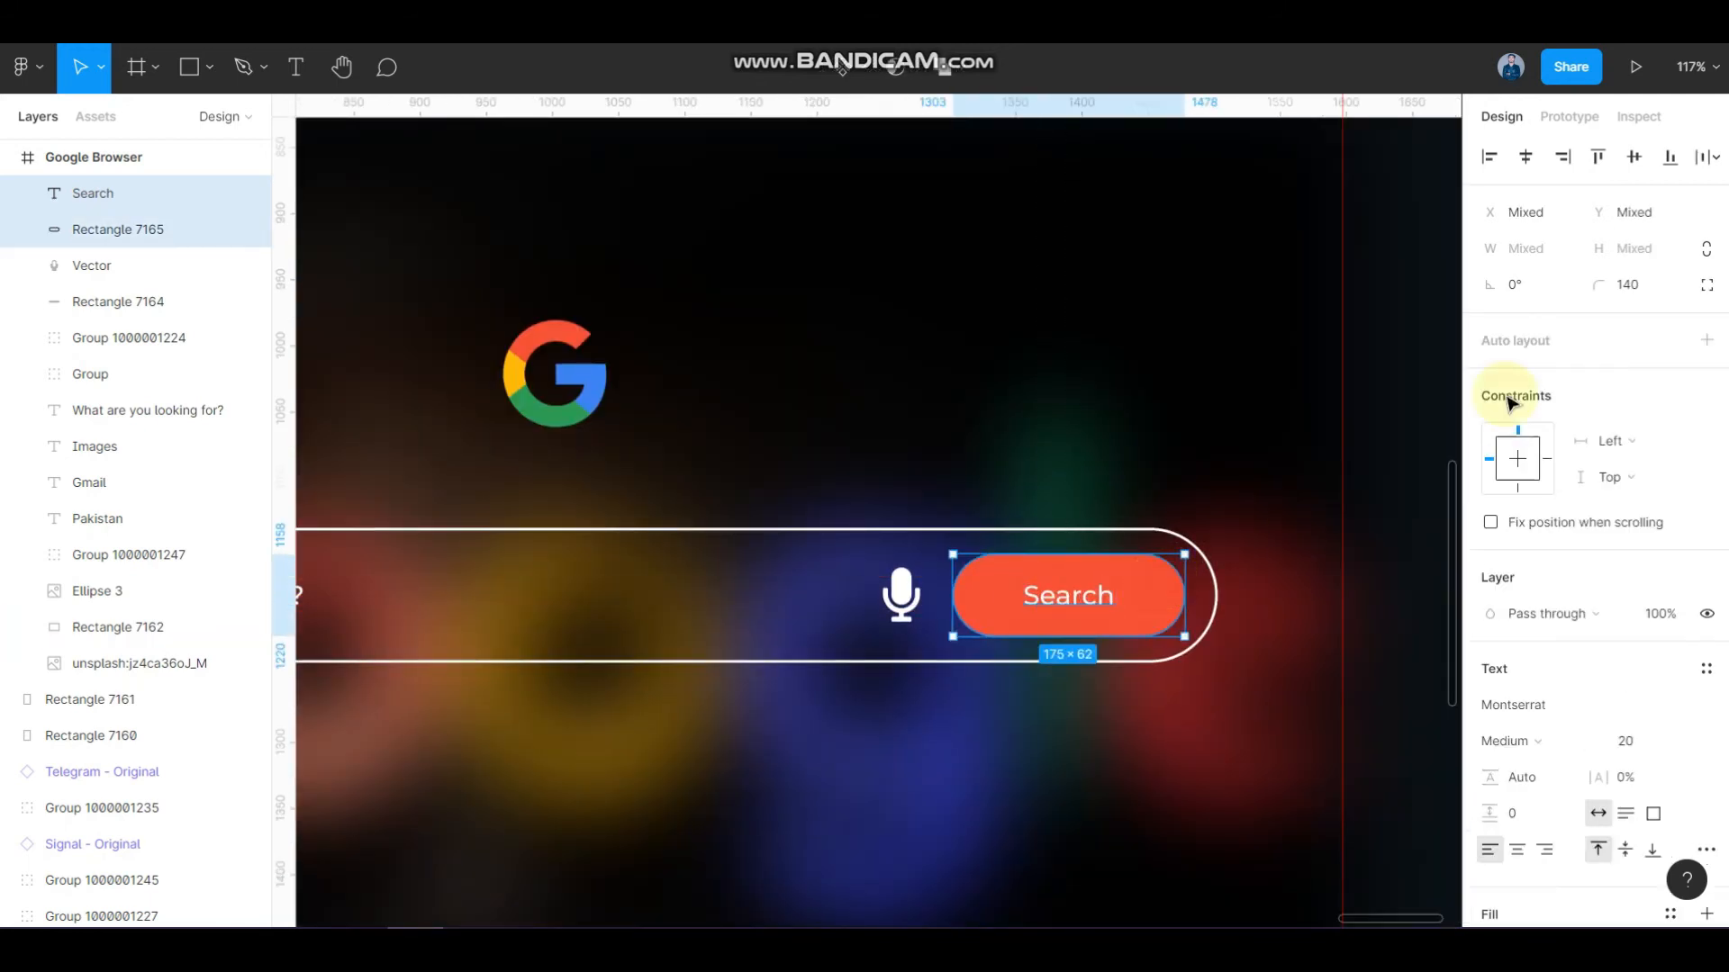
key("ctrl+g")
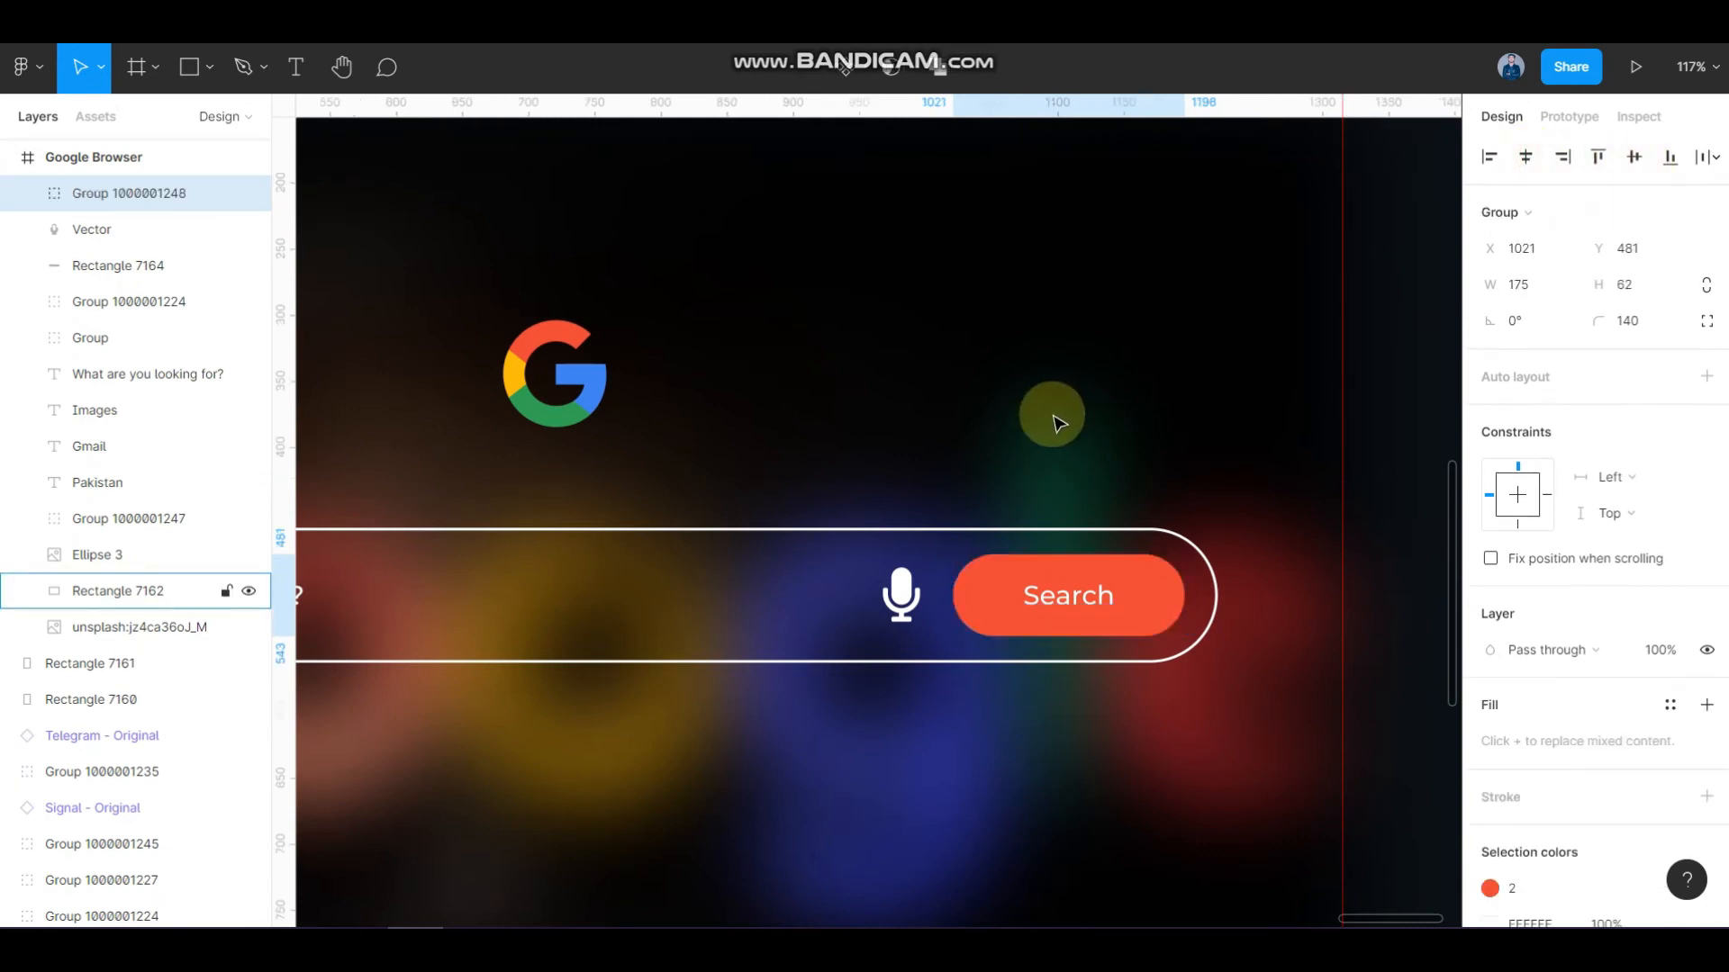
- Examine the search bar's placeholder, microphone and Search button within the whole Google Browser frame
scroll(1053, 523, "down", 3, "ctrl")
scroll(986, 518, "down", 2, "ctrl")
left_click(1301, 516)
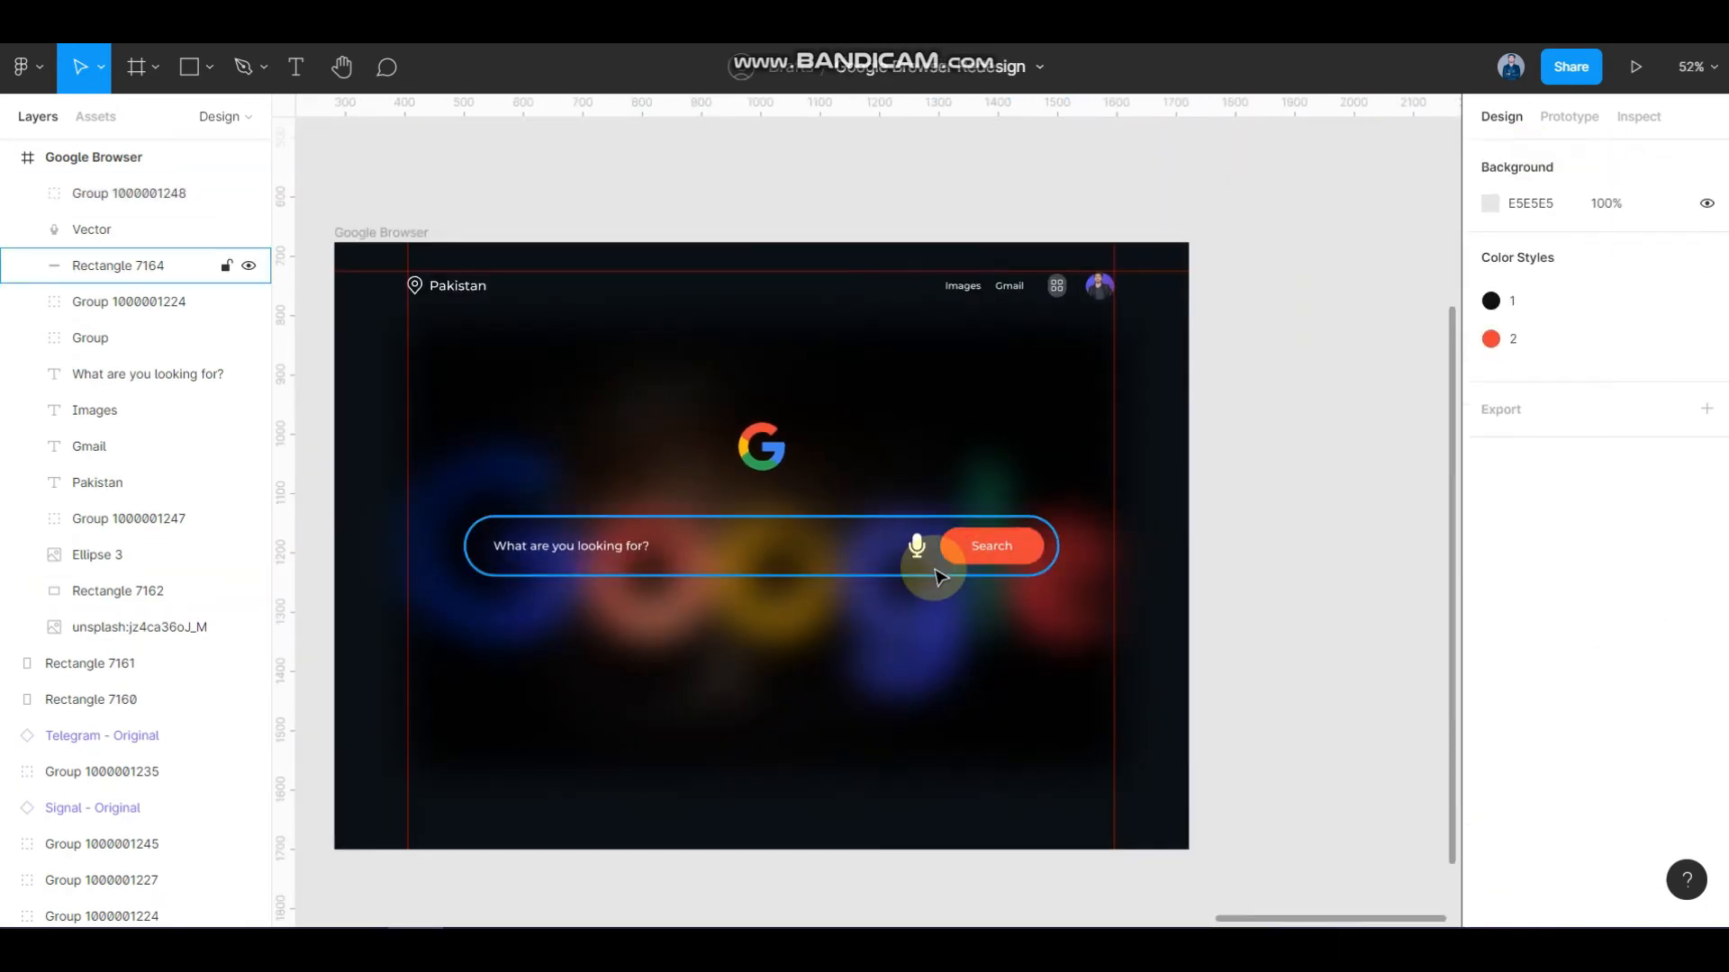
scroll(915, 558, "up", 1, "ctrl")
left_click(918, 544)
scroll(954, 559, "down", 3, "ctrl")
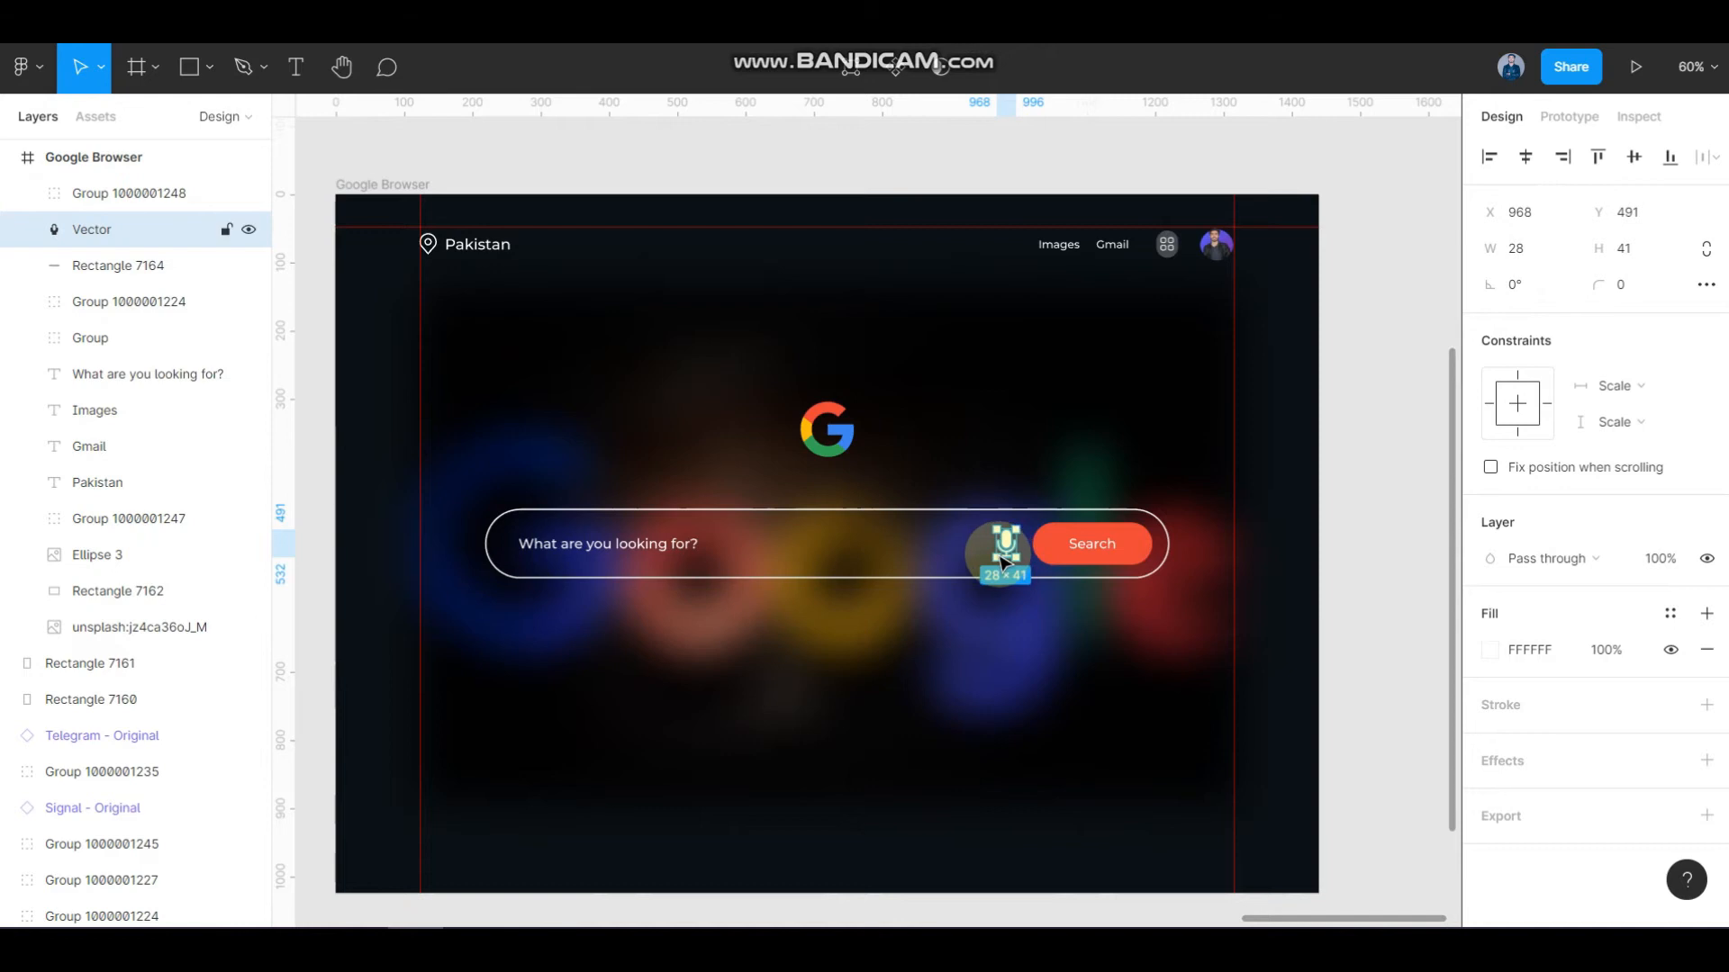
left_click(1363, 468)
left_click(688, 547)
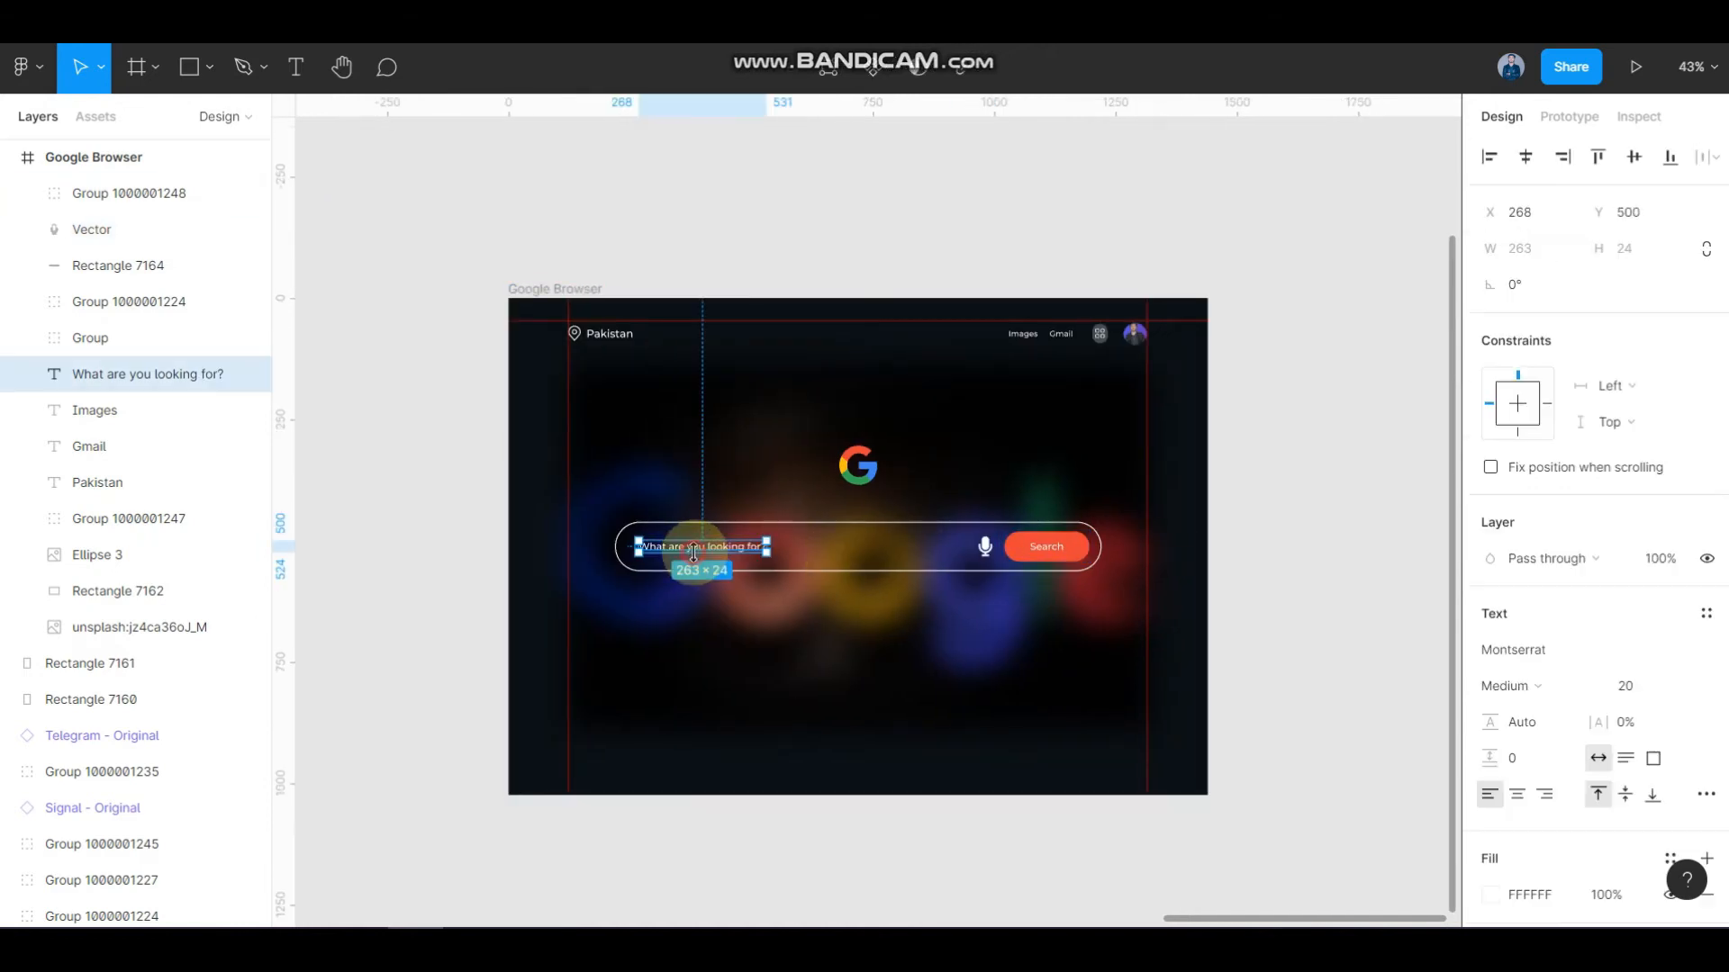
scroll(689, 550, "up", 3, "ctrl")
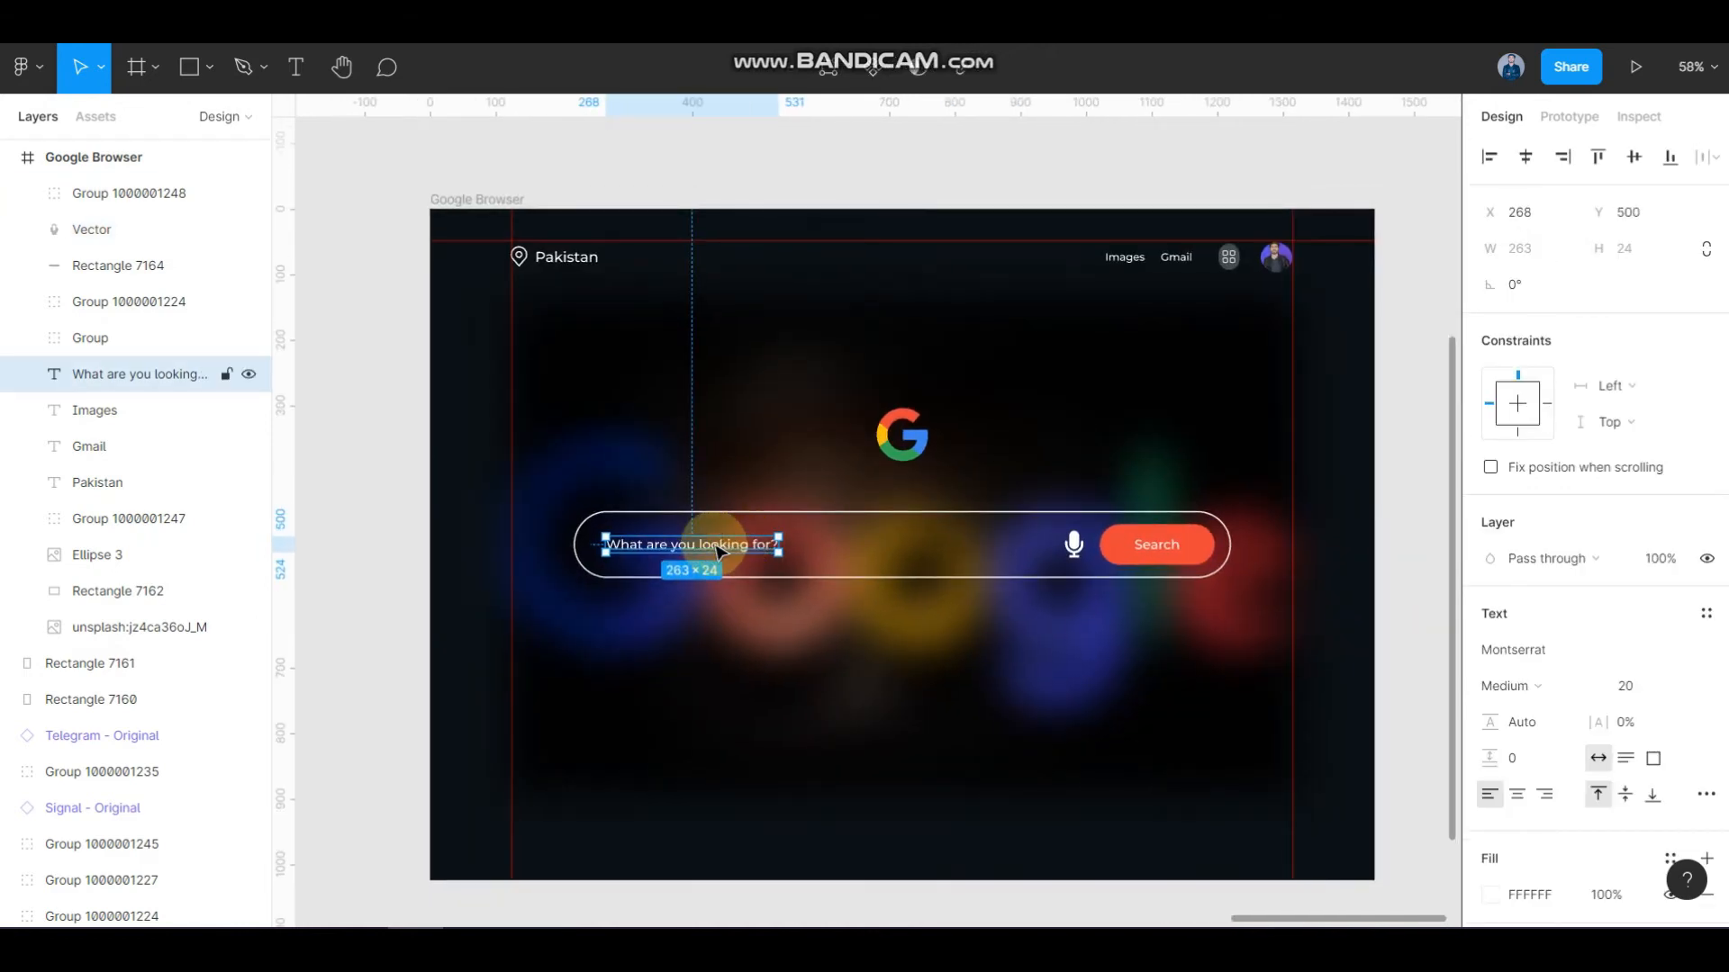
scroll(743, 565, "down", 1, "ctrl")
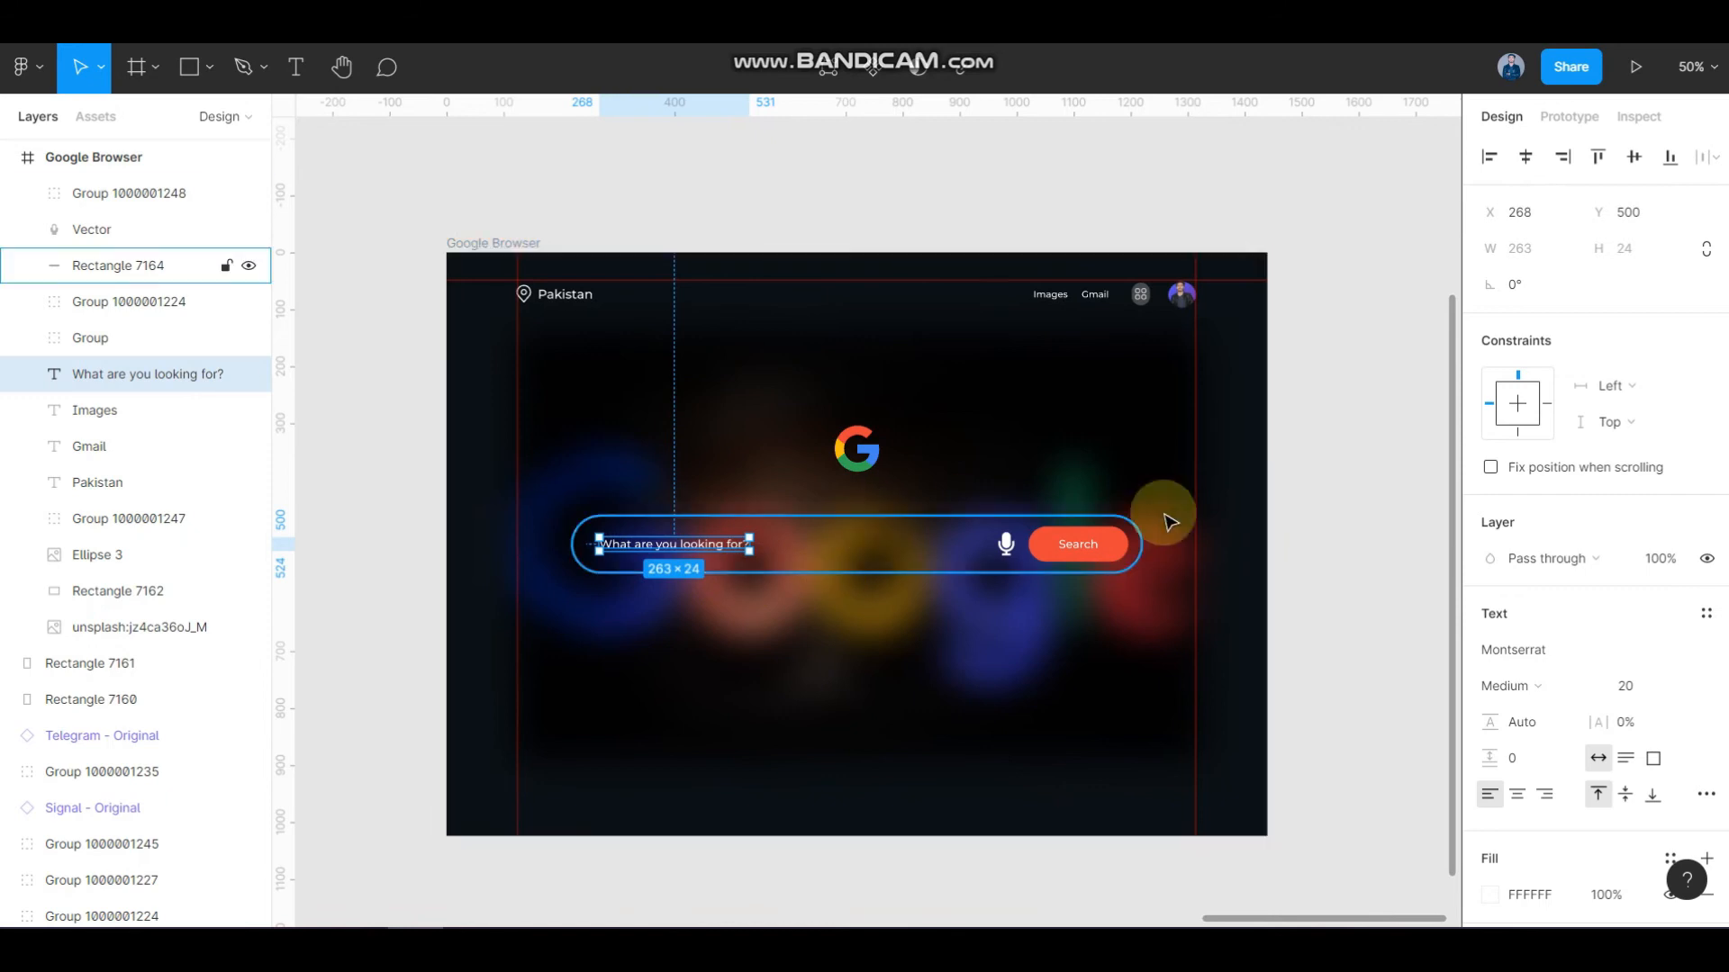
left_click(1358, 471)
scroll(712, 554, "down", 2, "ctrl")
scroll(865, 544, "up", 2, "ctrl")
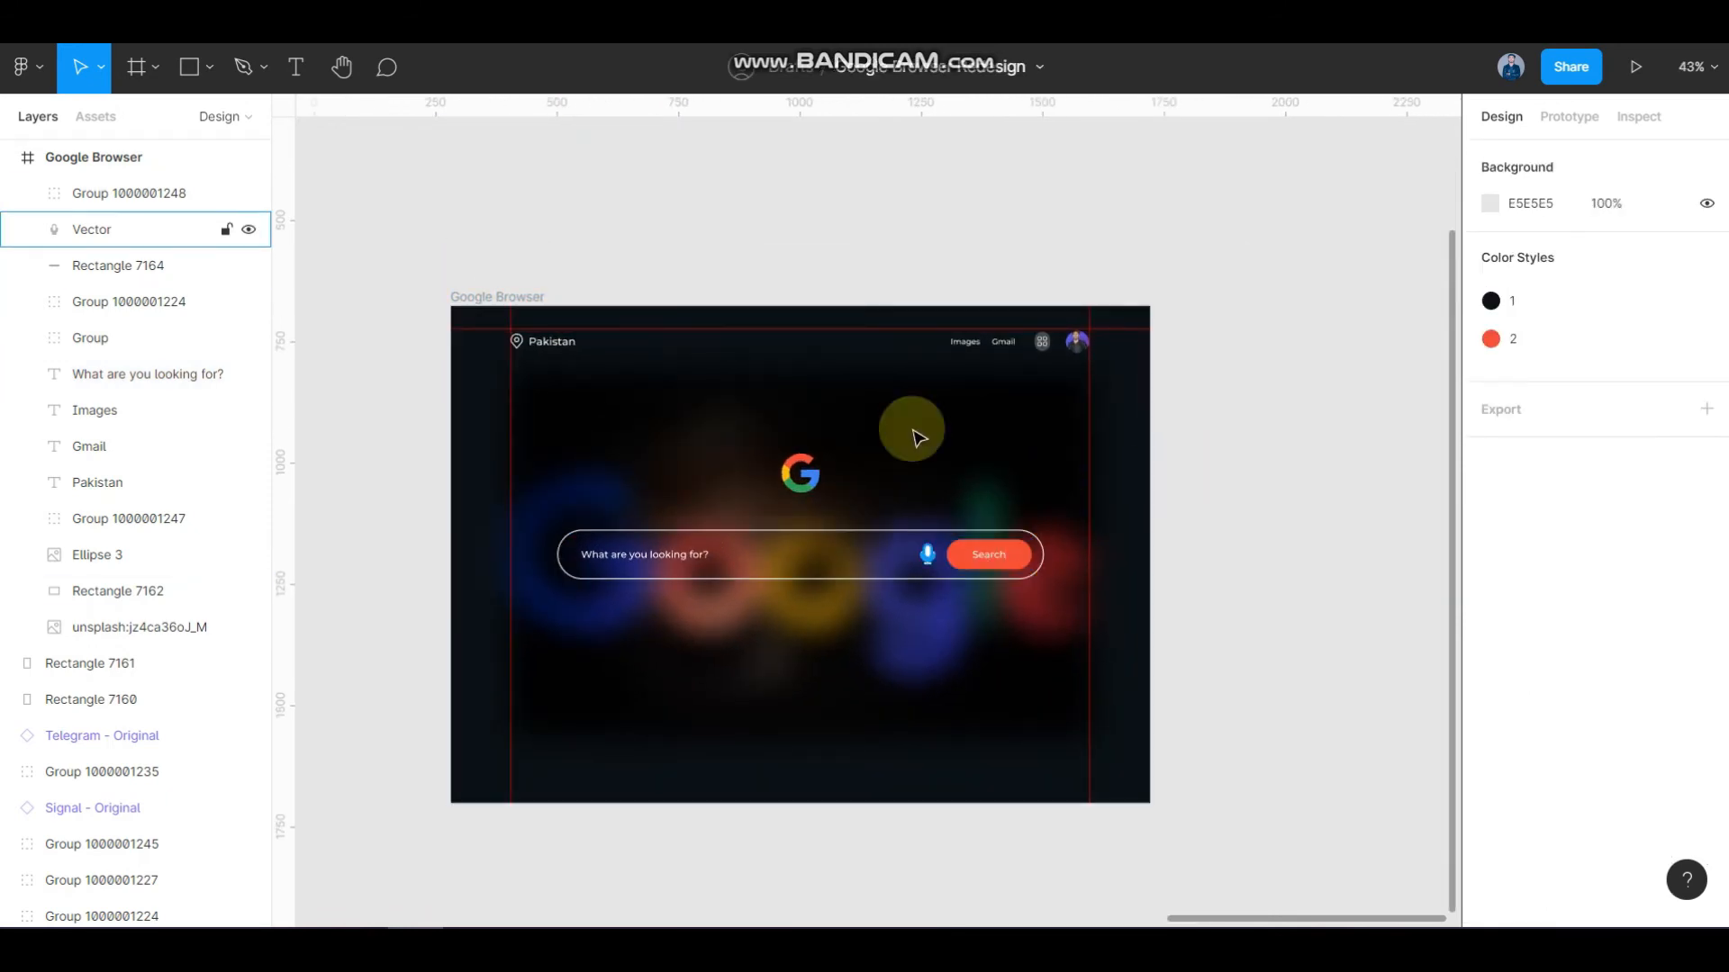
scroll(829, 560, "down", 1)
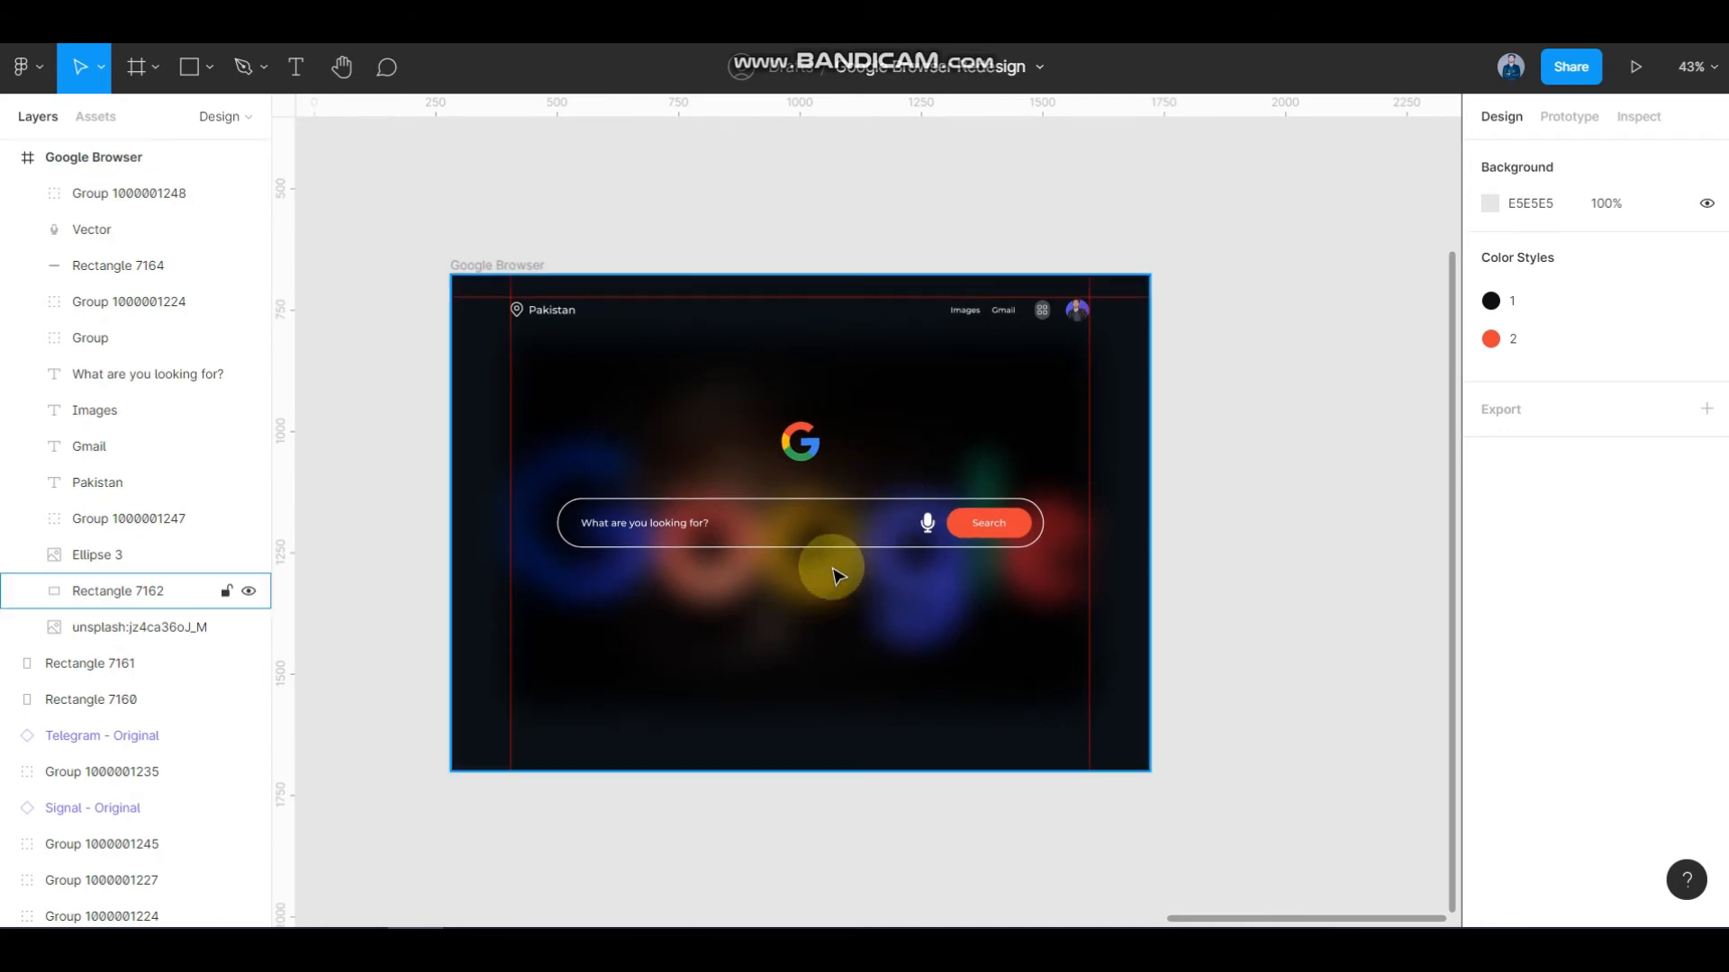
- Duplicate the placeholder text below the search bar, centred under the G logo at Y 617
scroll(830, 569, "up", 2, "ctrl")
left_click(638, 523)
left_click_drag(637, 523, 637, 587, "alt")
left_click_drag(756, 591, 823, 595)
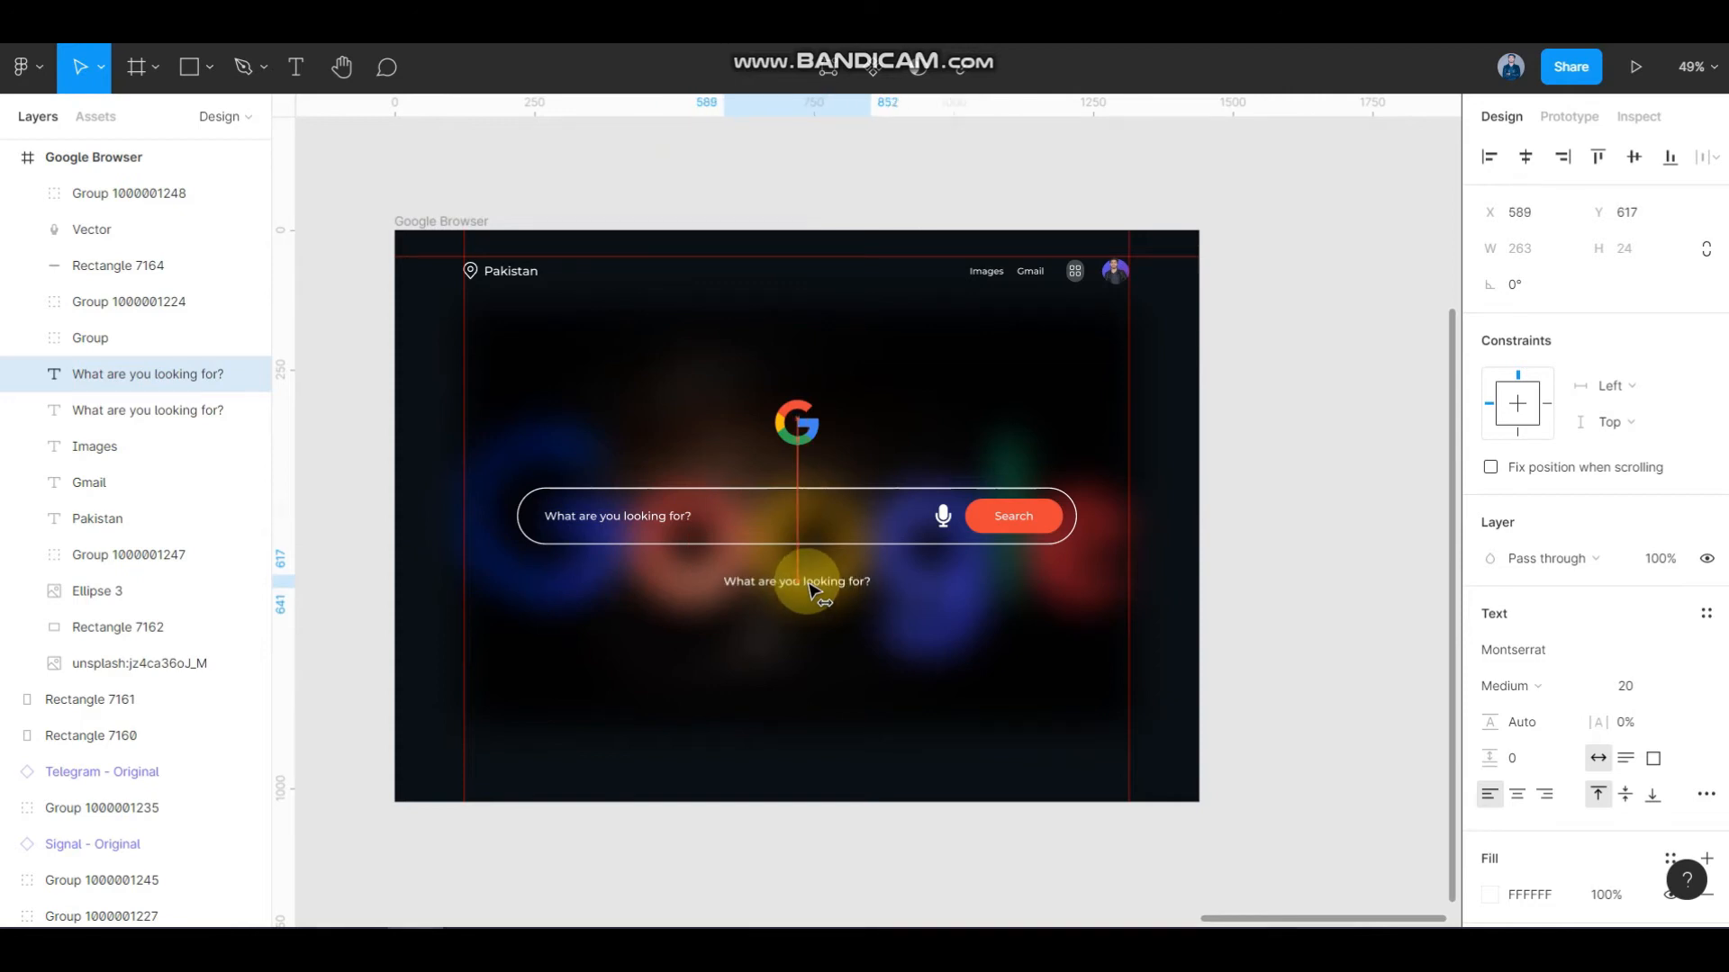
- Centre-align the duplicated text below the search bar and change it to "English, UK"
left_click(1518, 795)
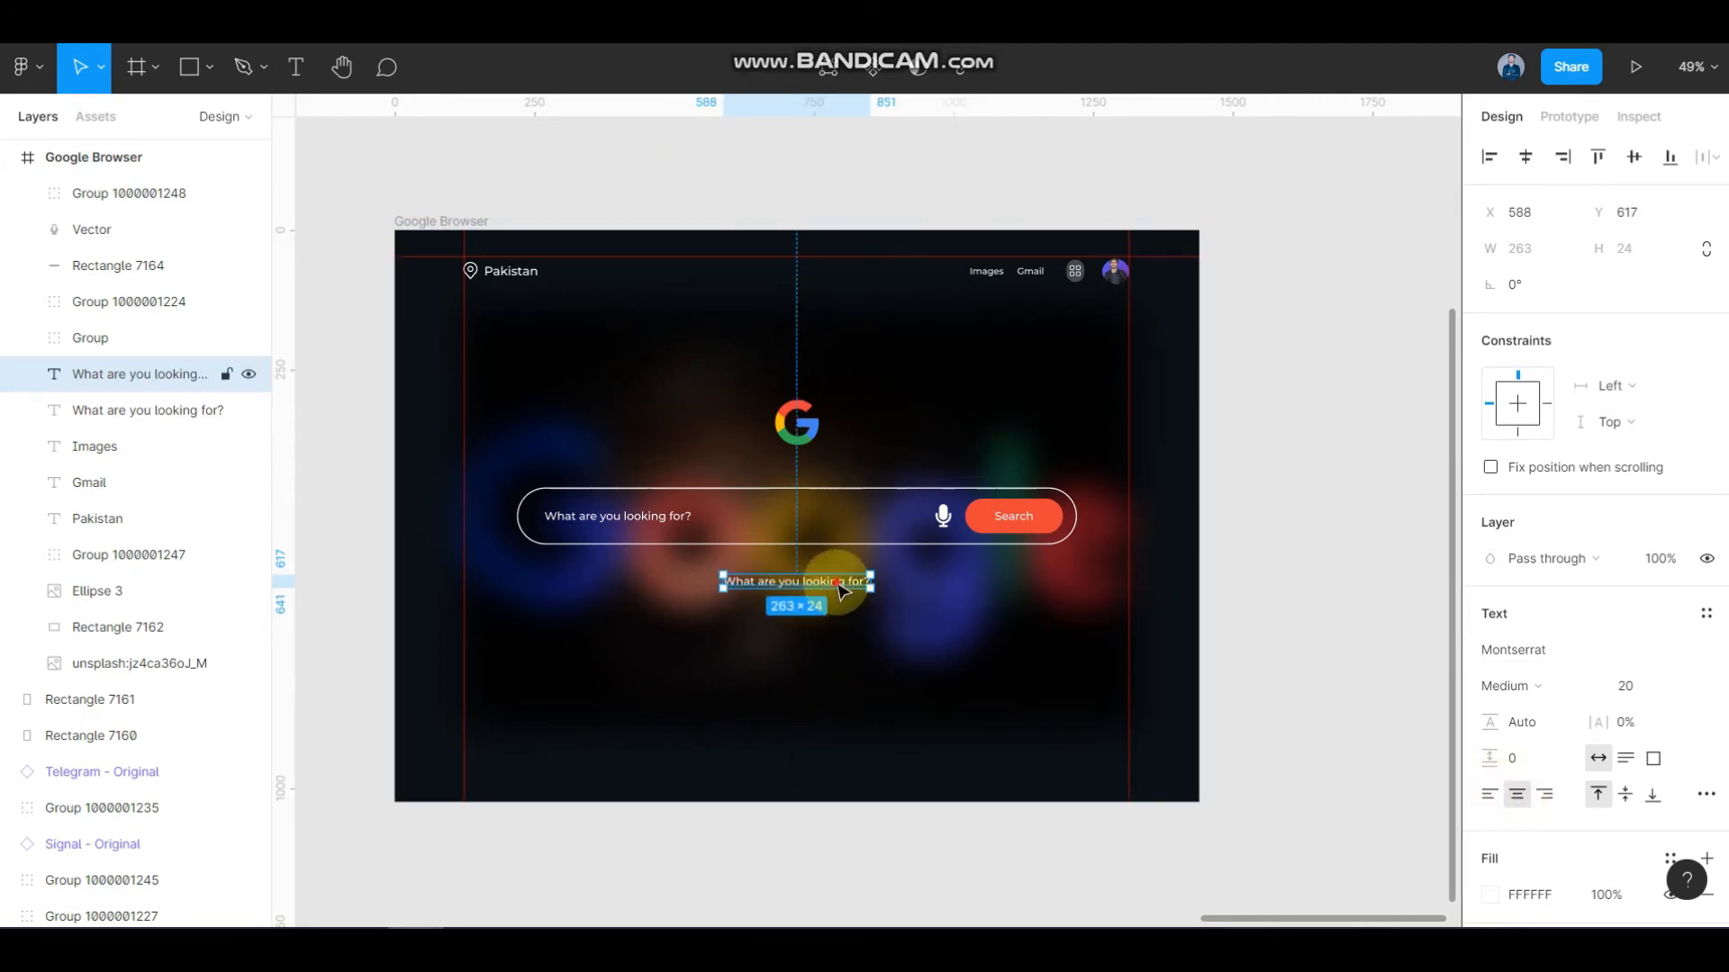
double_click(838, 585)
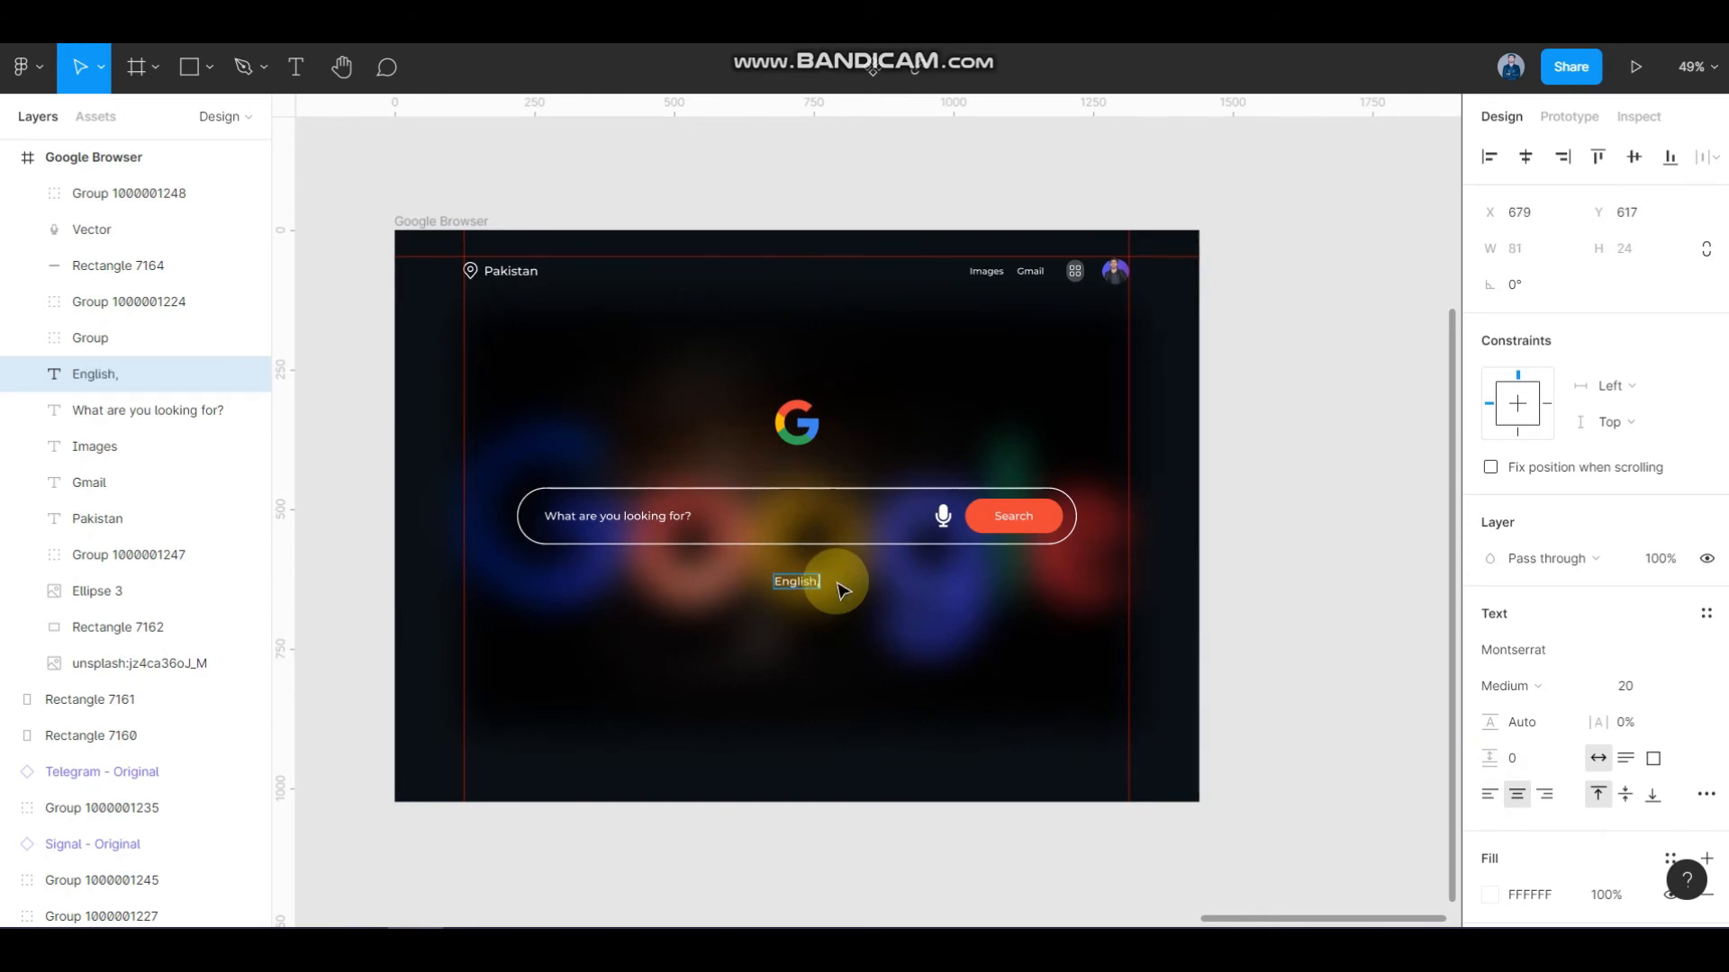
key("Escape")
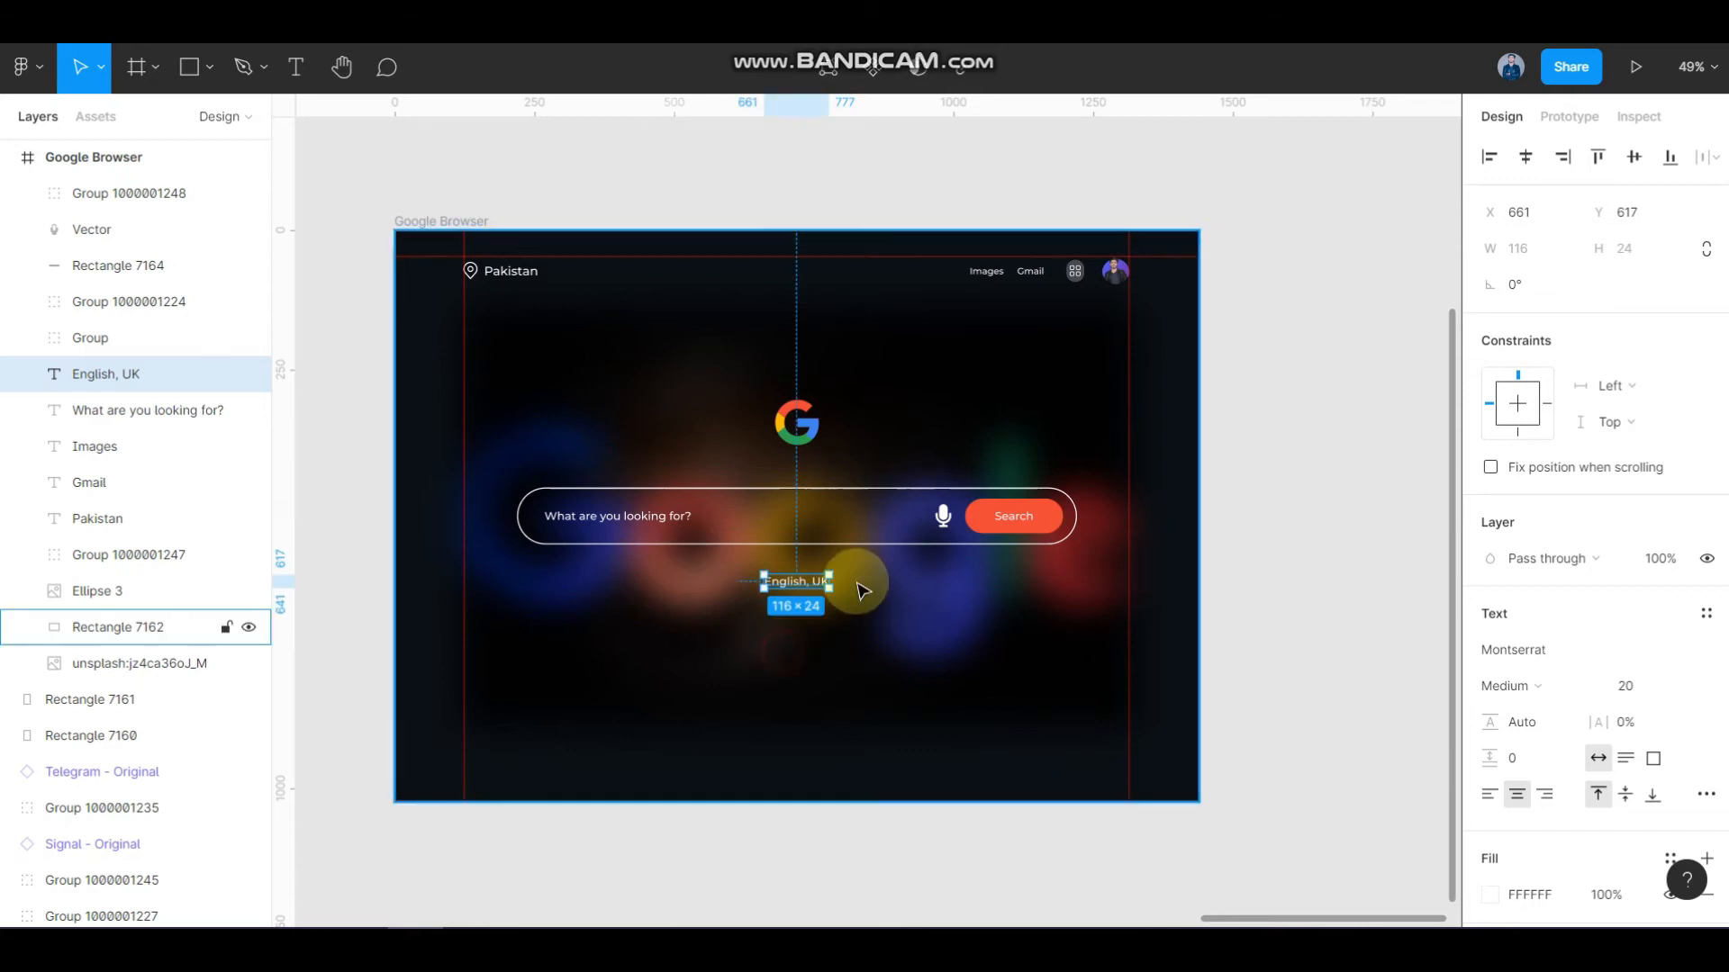
- Duplicate the "English, UK" label twice along the same row, changing the copies to "English, USA" and "Urdu"
scroll(853, 582, "up", 3)
left_click_drag(775, 584, 932, 581)
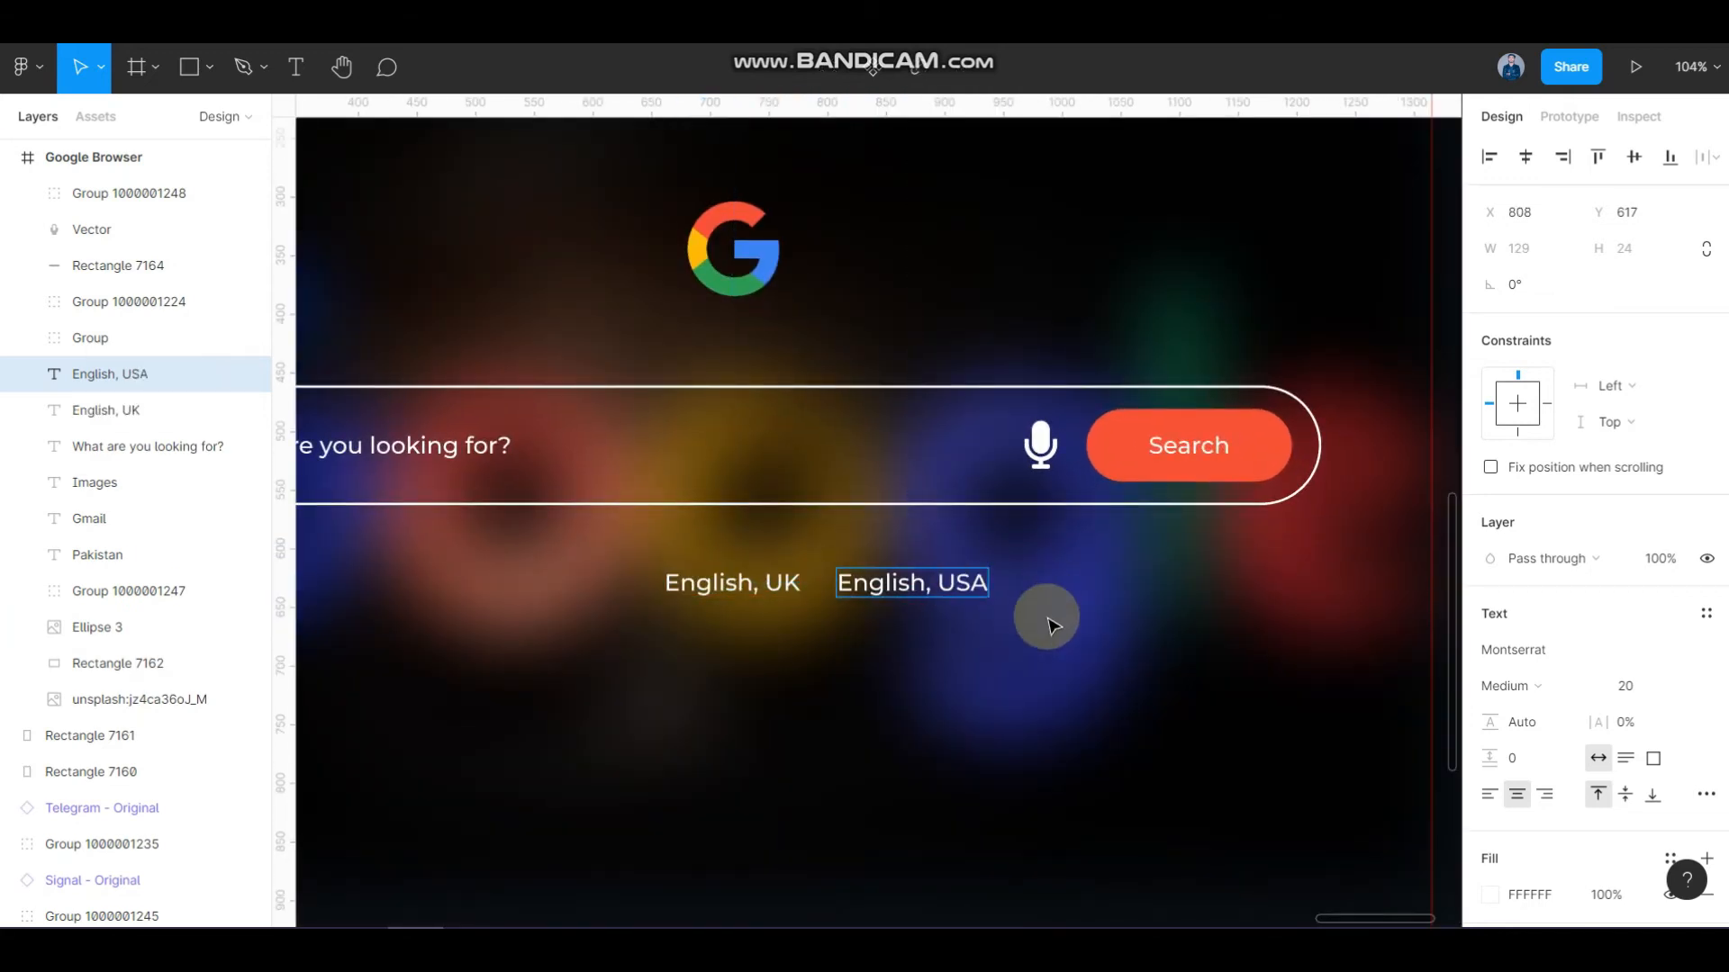
left_click(936, 585)
left_click_drag(965, 591, 1092, 586)
type("u")
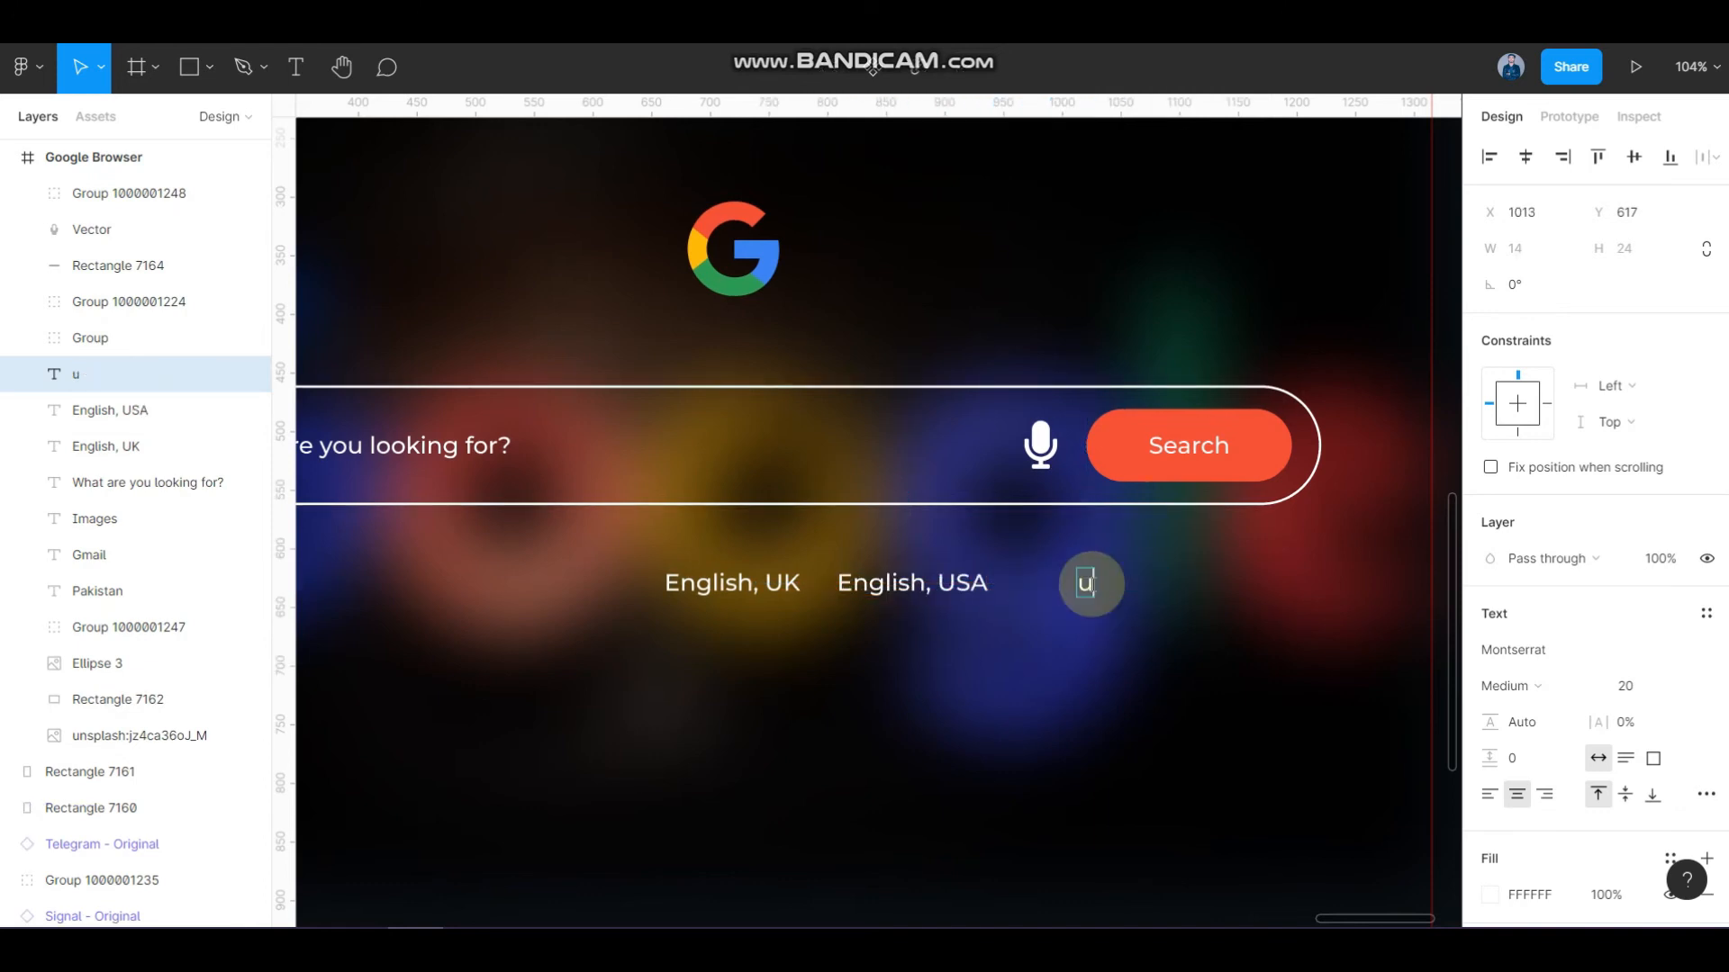
key("BackSpace")
type("Urdu")
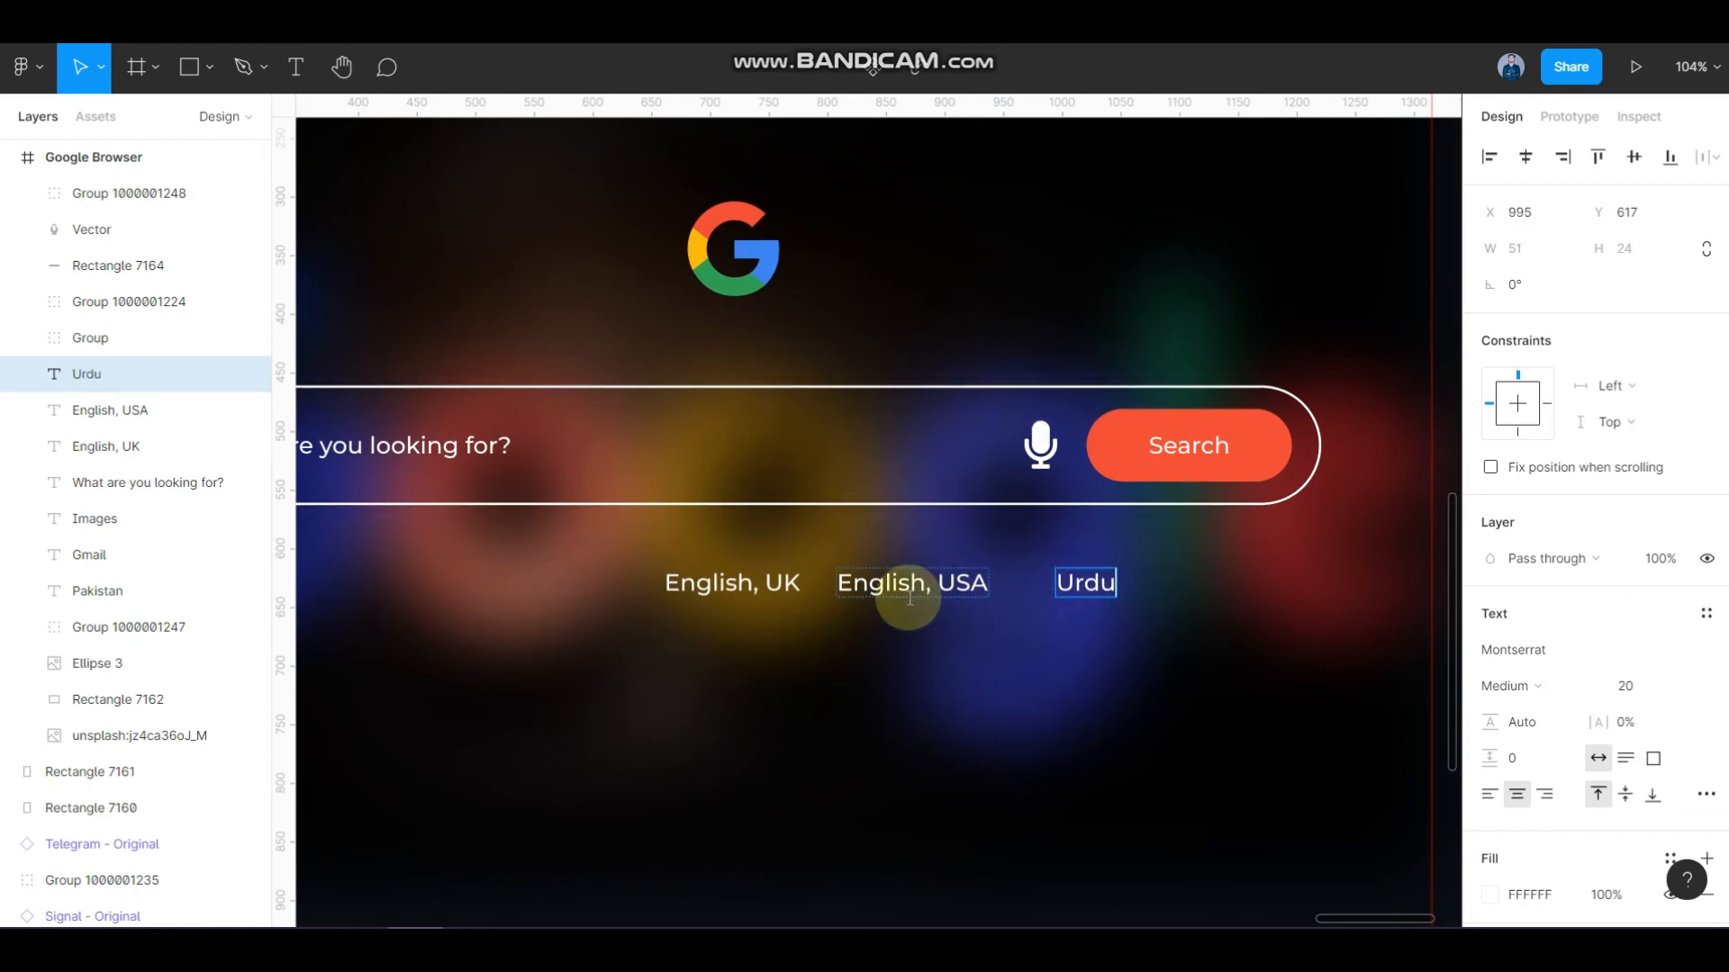
- Change the three language labels below the search bar to "English", "Urdu" and "Hindi", from left to right
left_click(929, 581)
key("BackSpace")
left_click(913, 584)
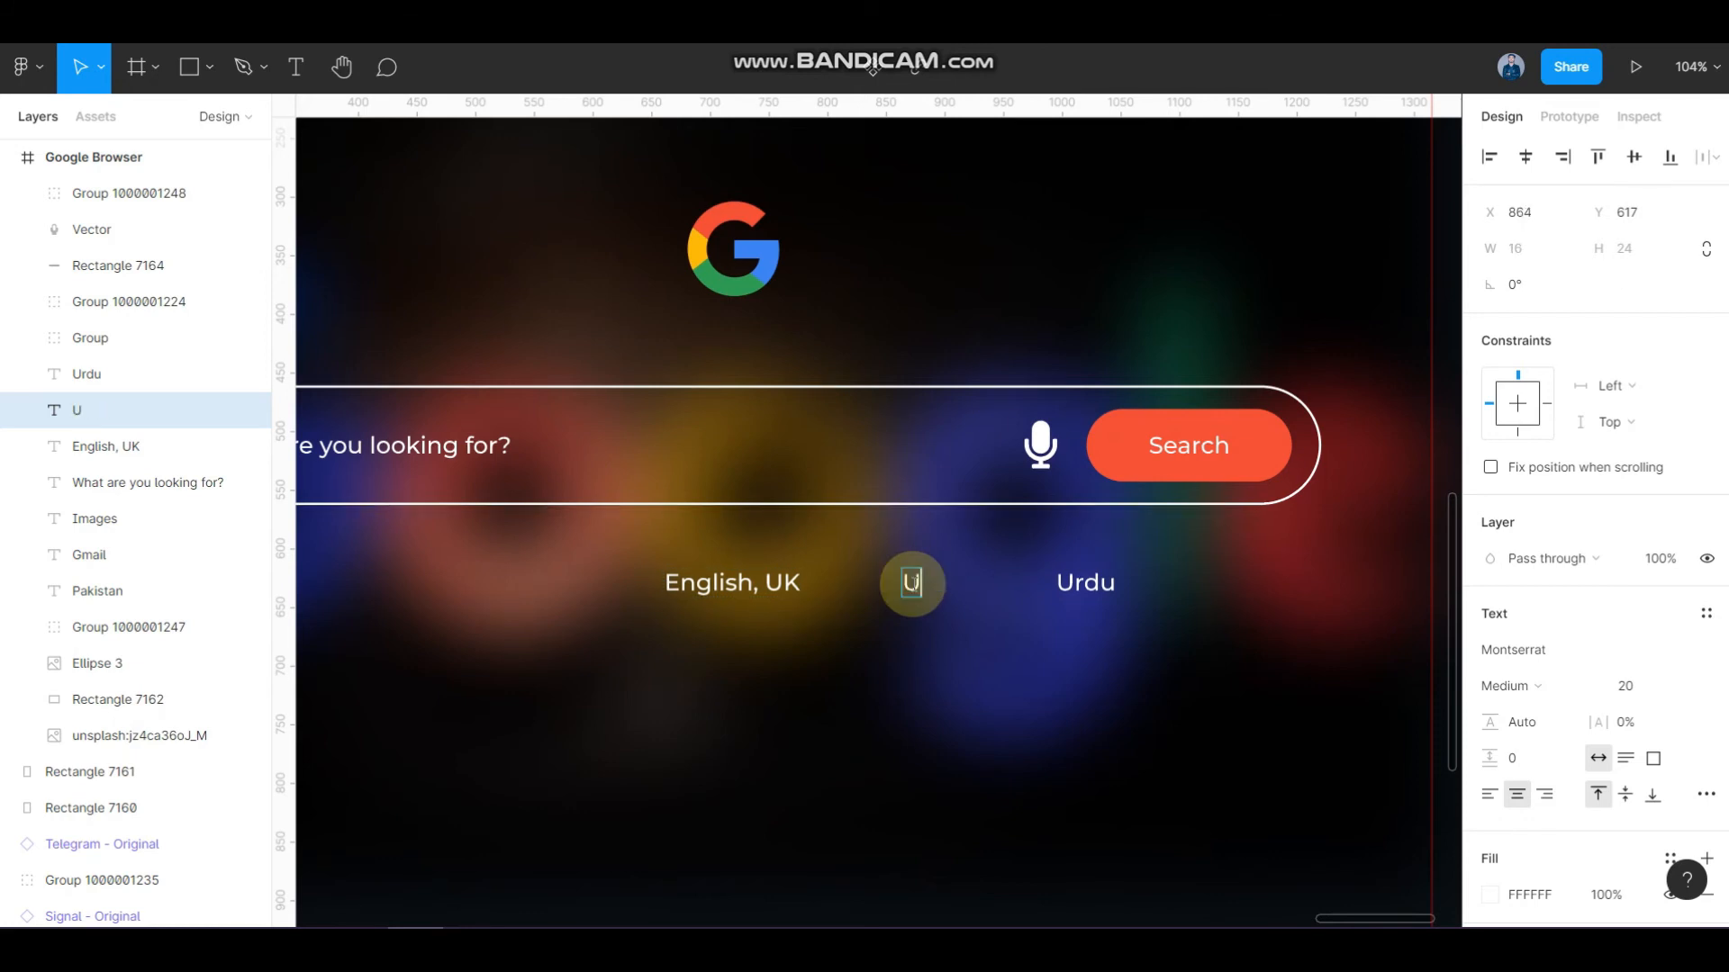
left_click(1072, 580)
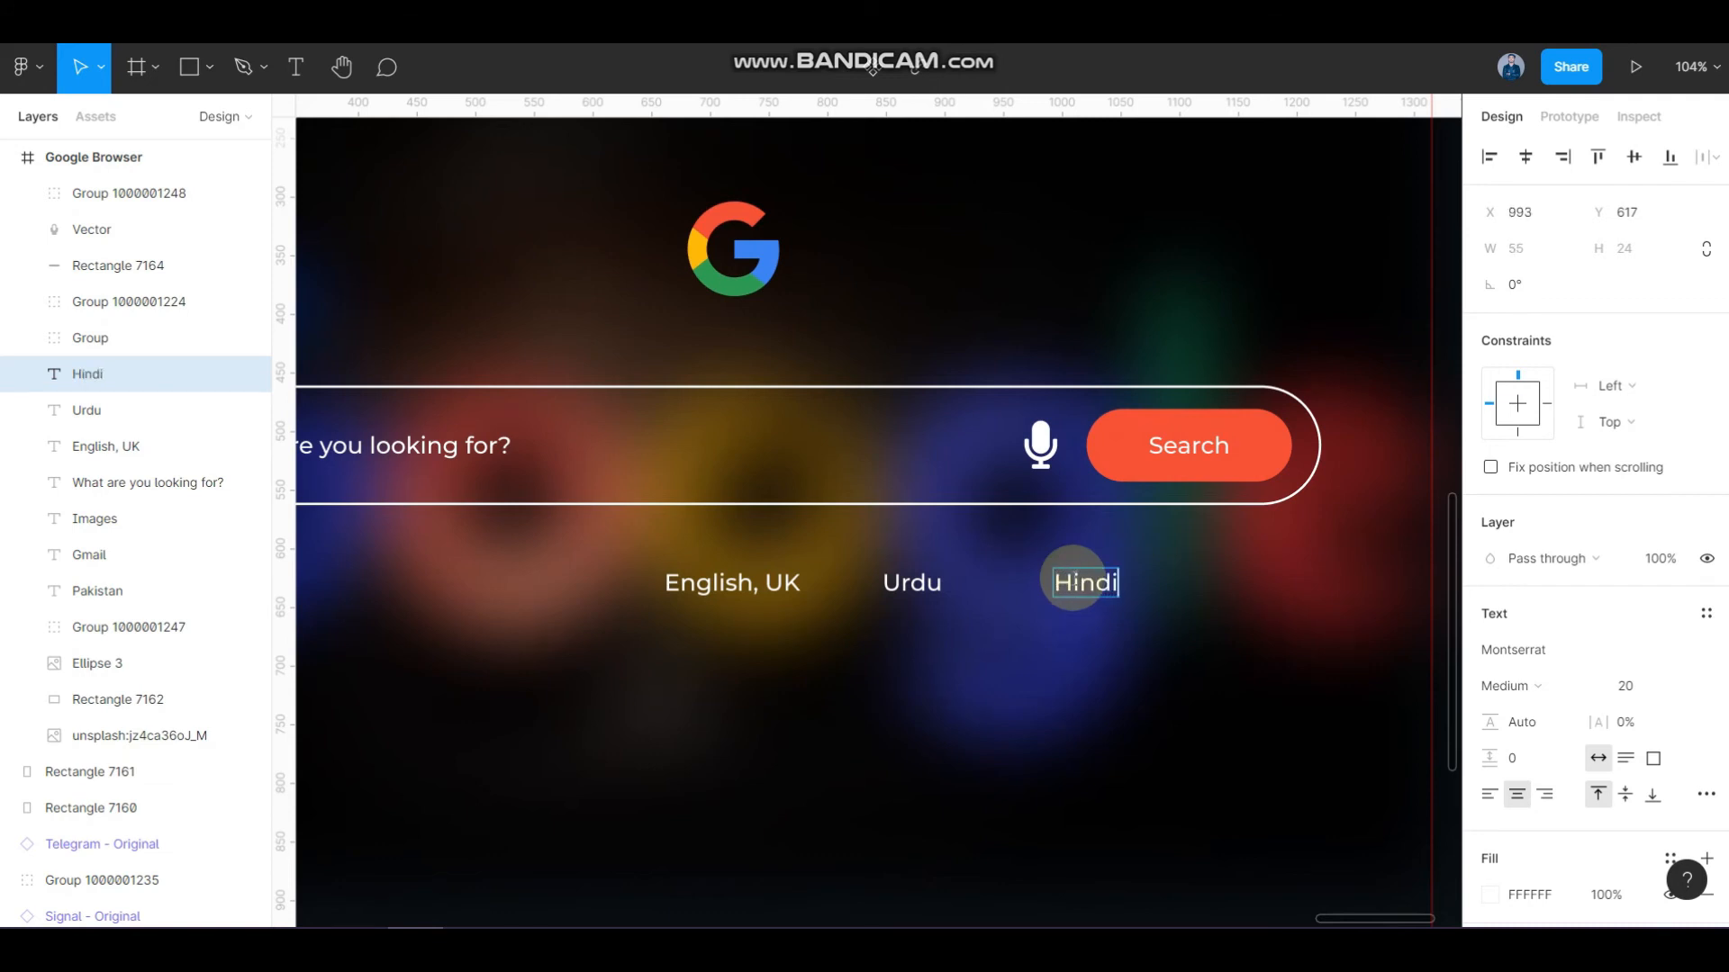
left_click(755, 577)
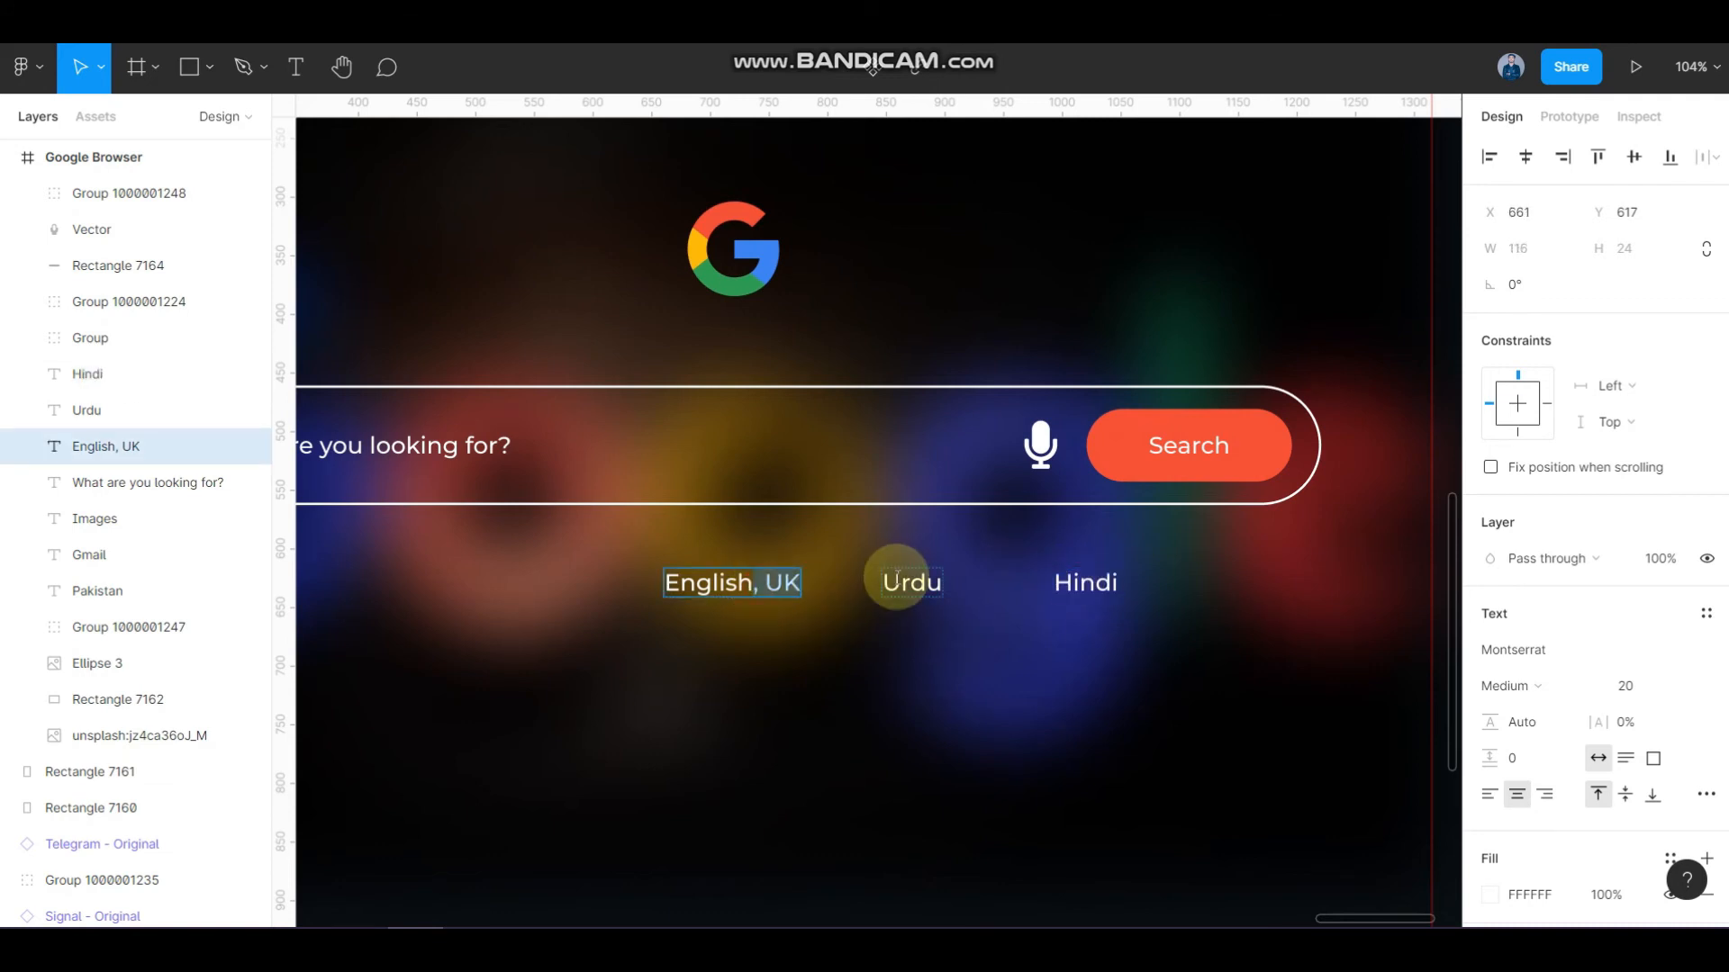
key("BackSpace")
left_click(871, 648)
- Distribute the horizontal spacing of the English, Urdu and Hindi labels evenly
scroll(874, 585, "down", 2)
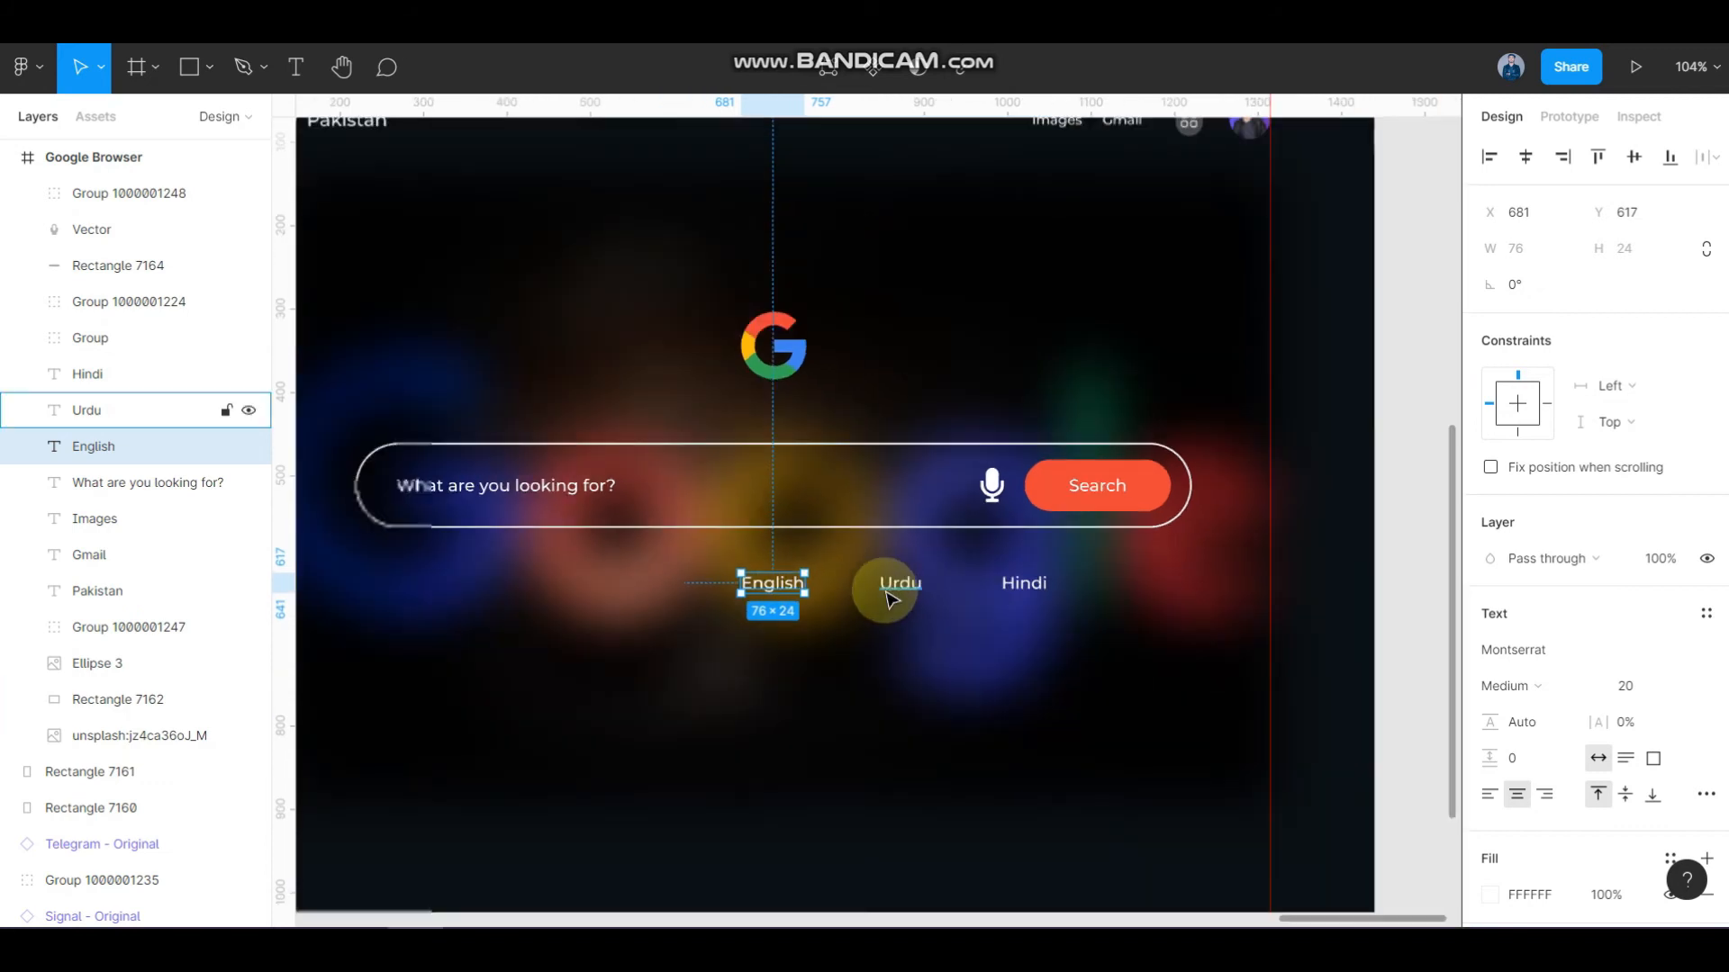
left_click(893, 585)
scroll(864, 585, "up", 2)
left_click_drag(936, 594, 937, 586)
key("ctrl+z")
left_click(1131, 582, "shift")
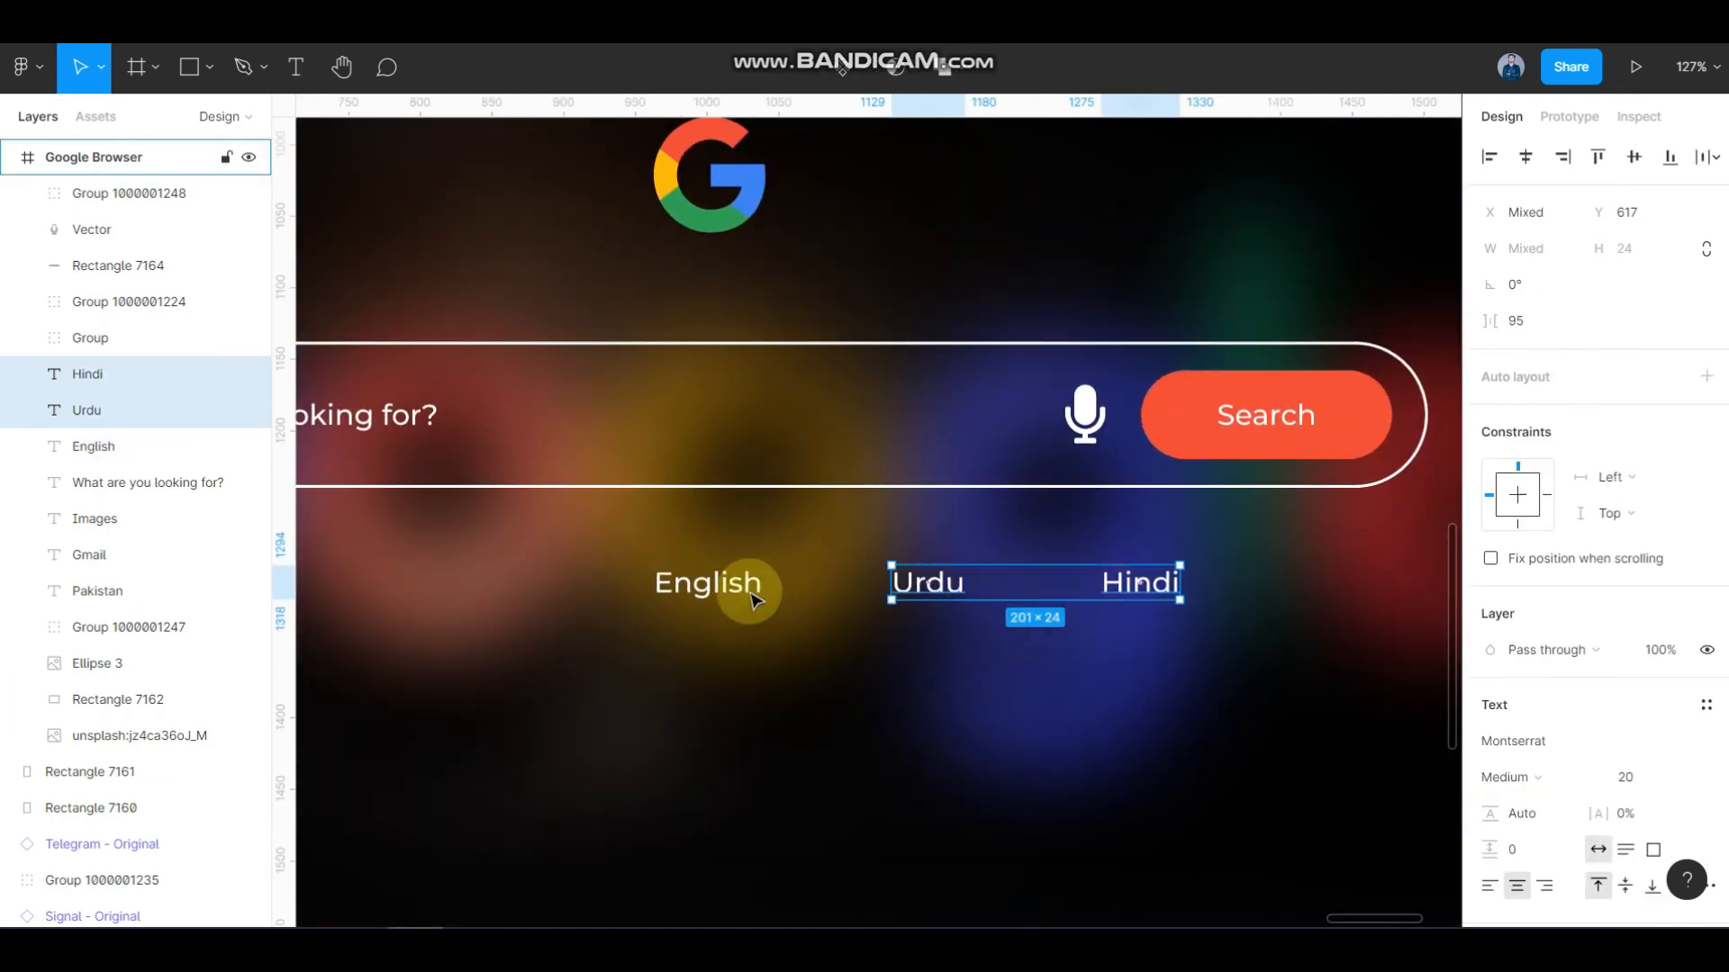
left_click(744, 585, "shift")
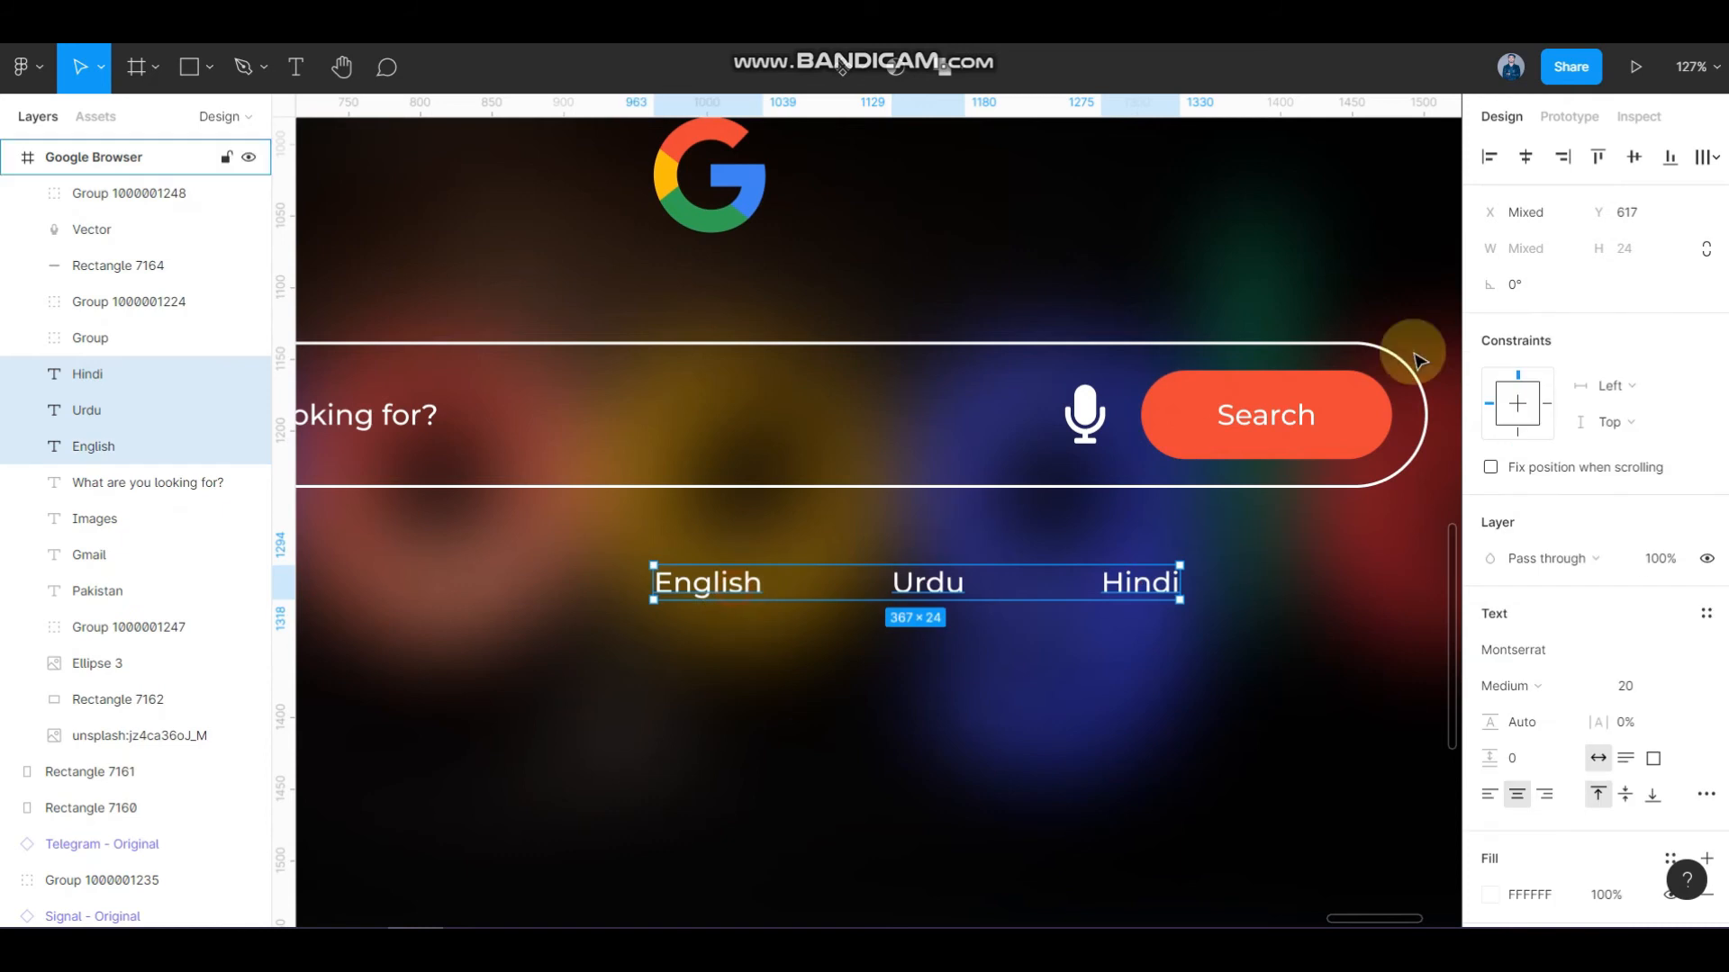
left_click(1711, 171)
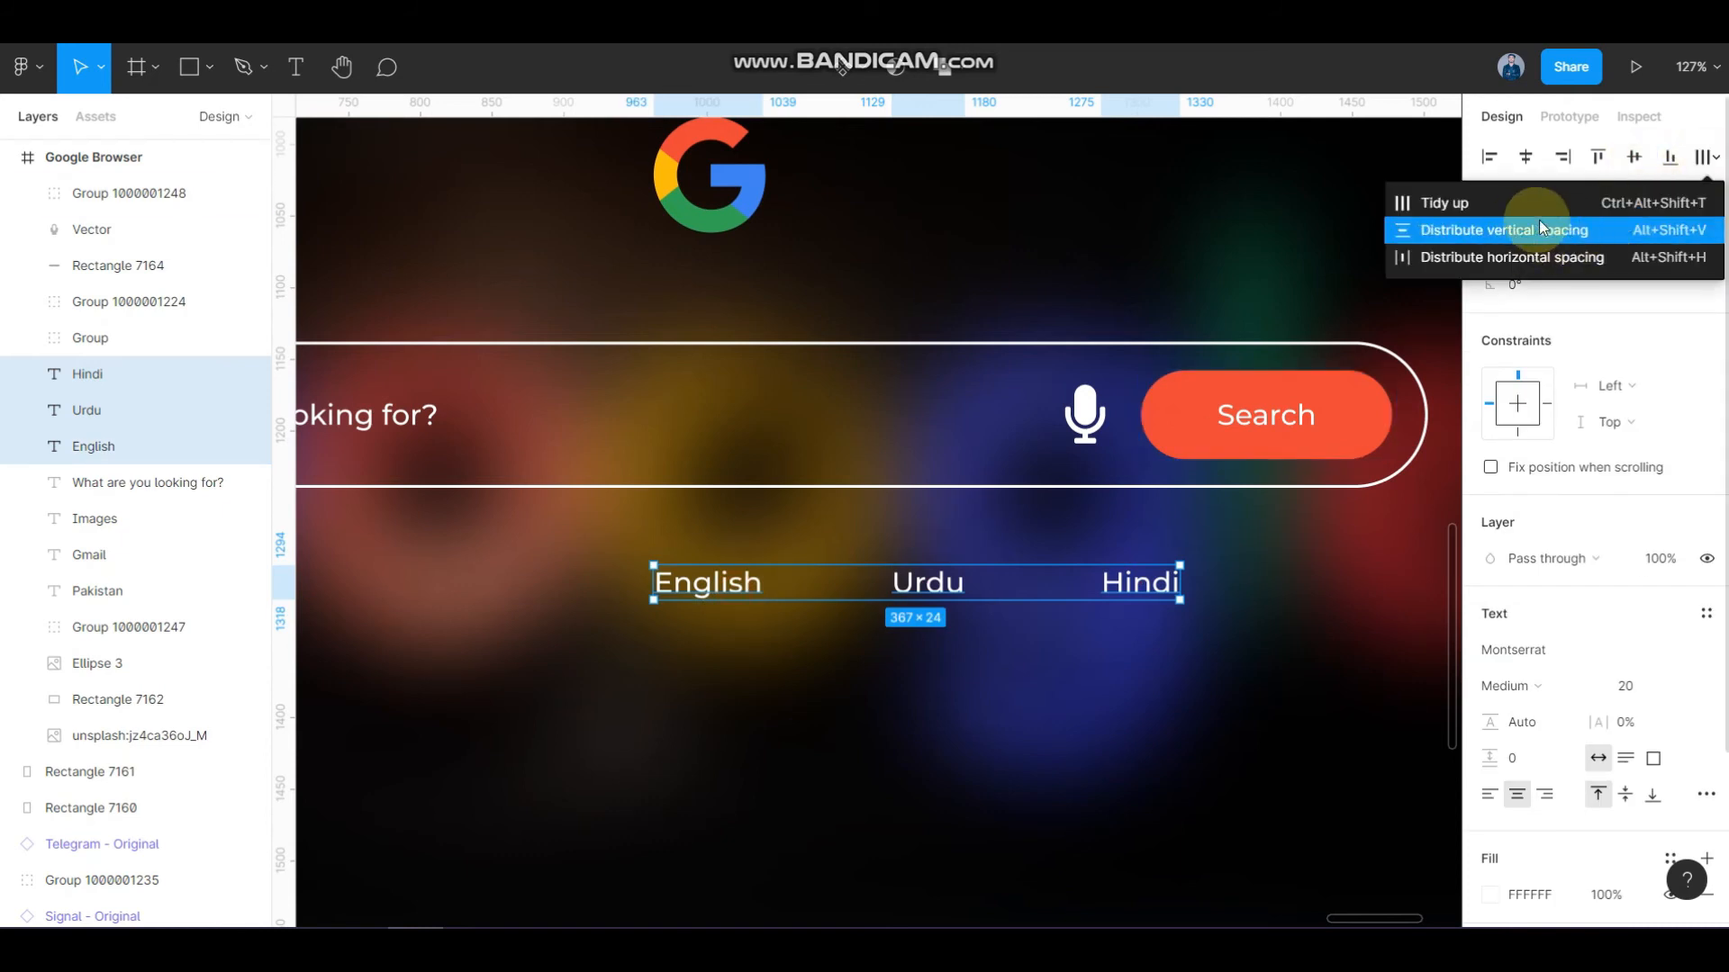
left_click(1473, 258)
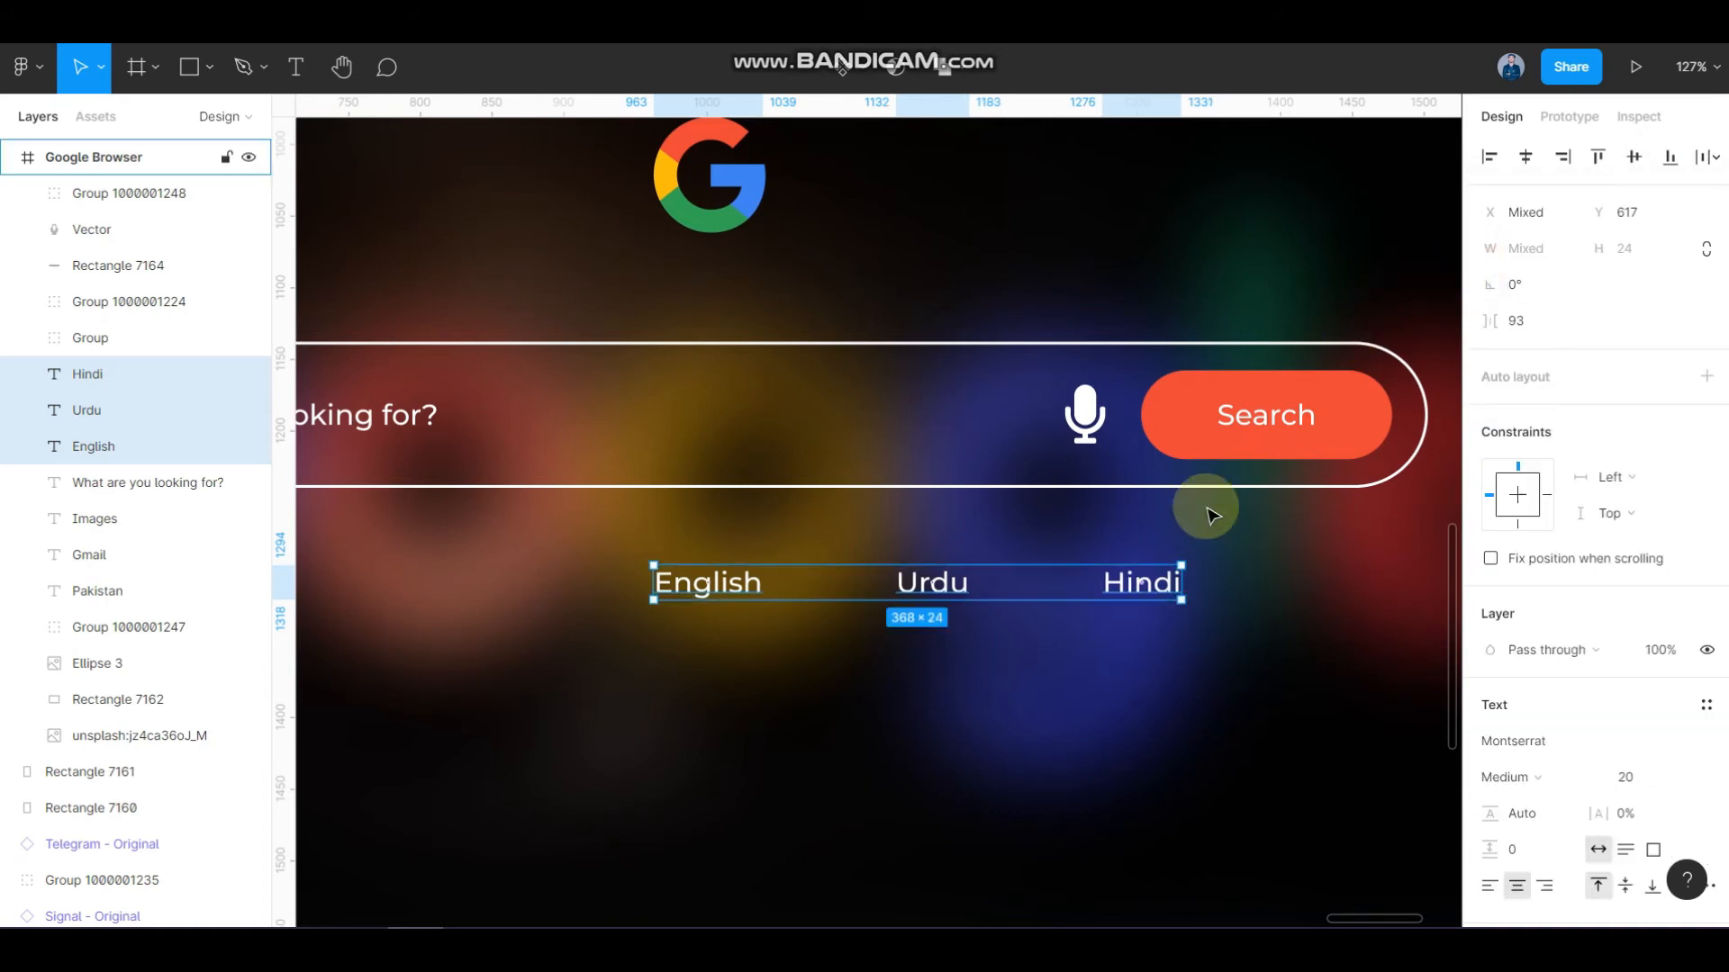
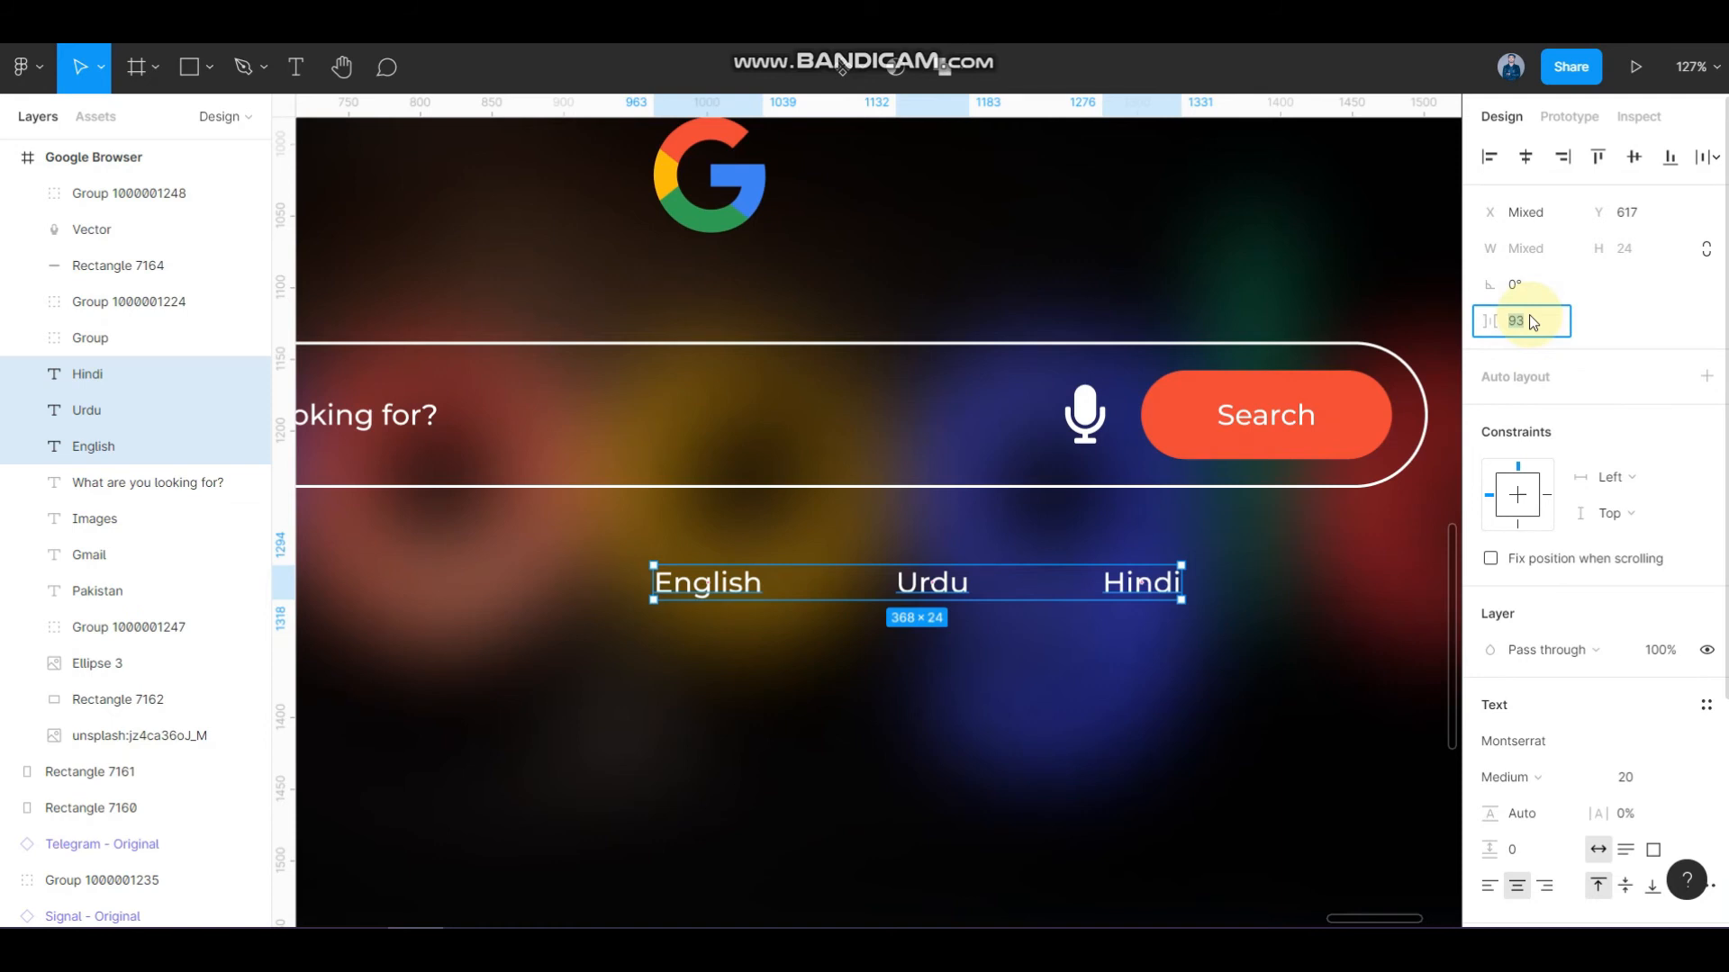
- Set the spacing between the English, Urdu and Hindi labels to 40 and group the three labels under the search bar
key("Return")
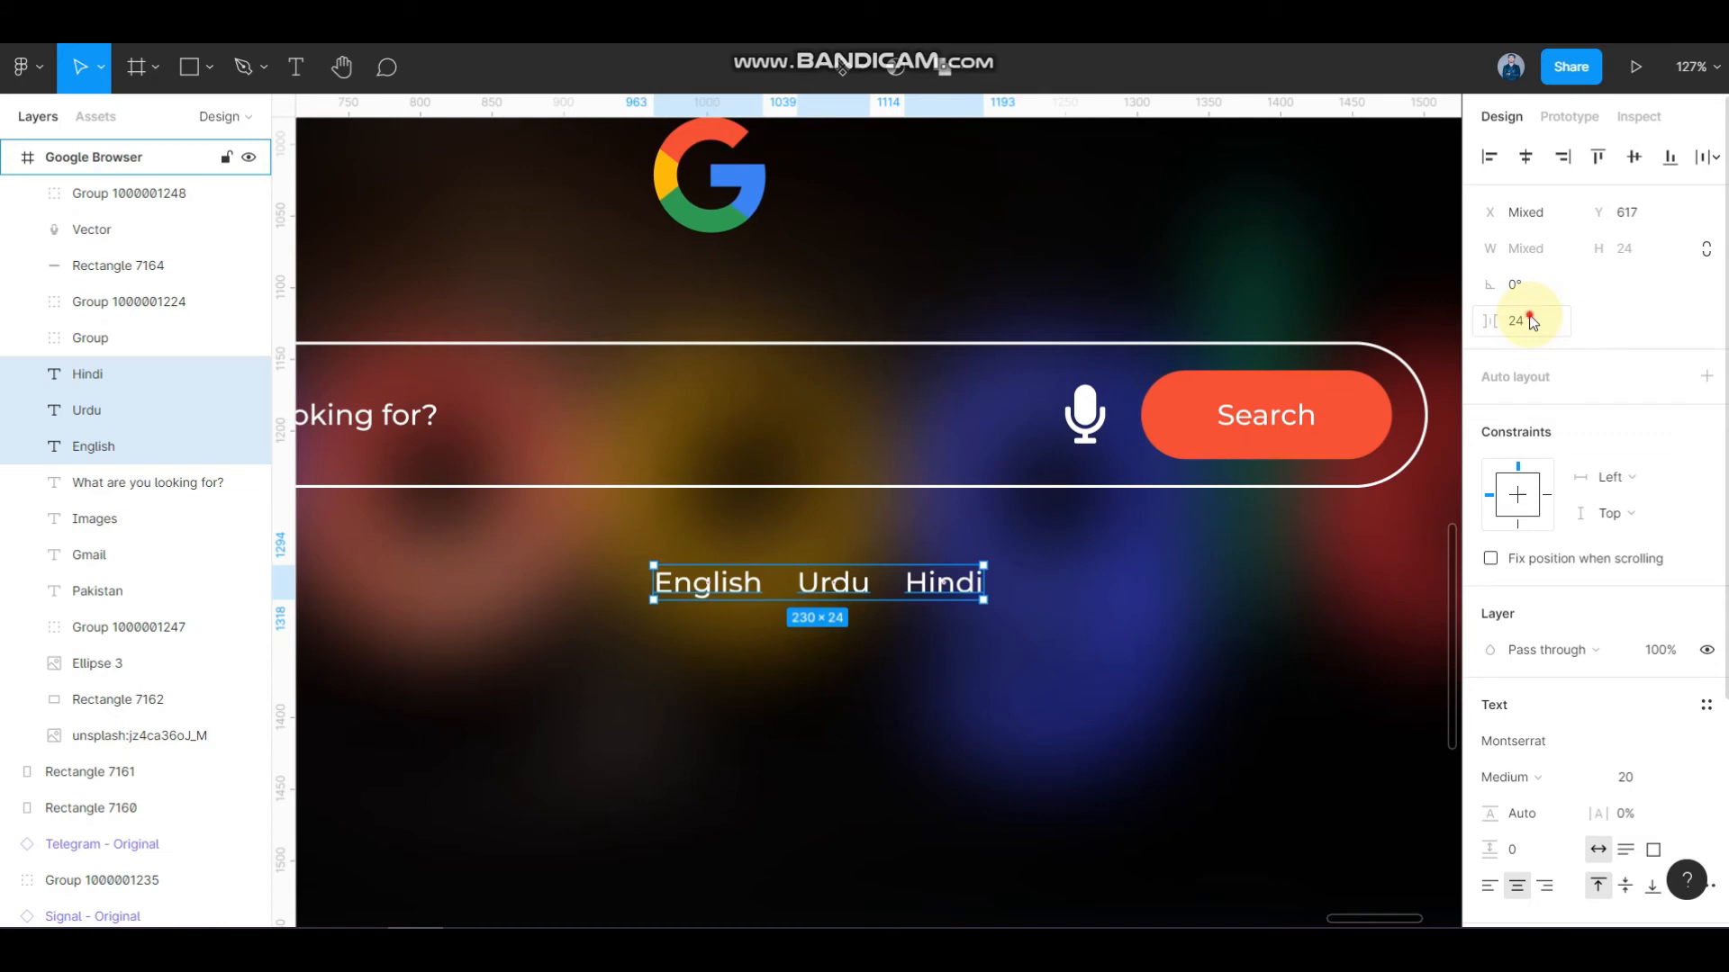
key("Return")
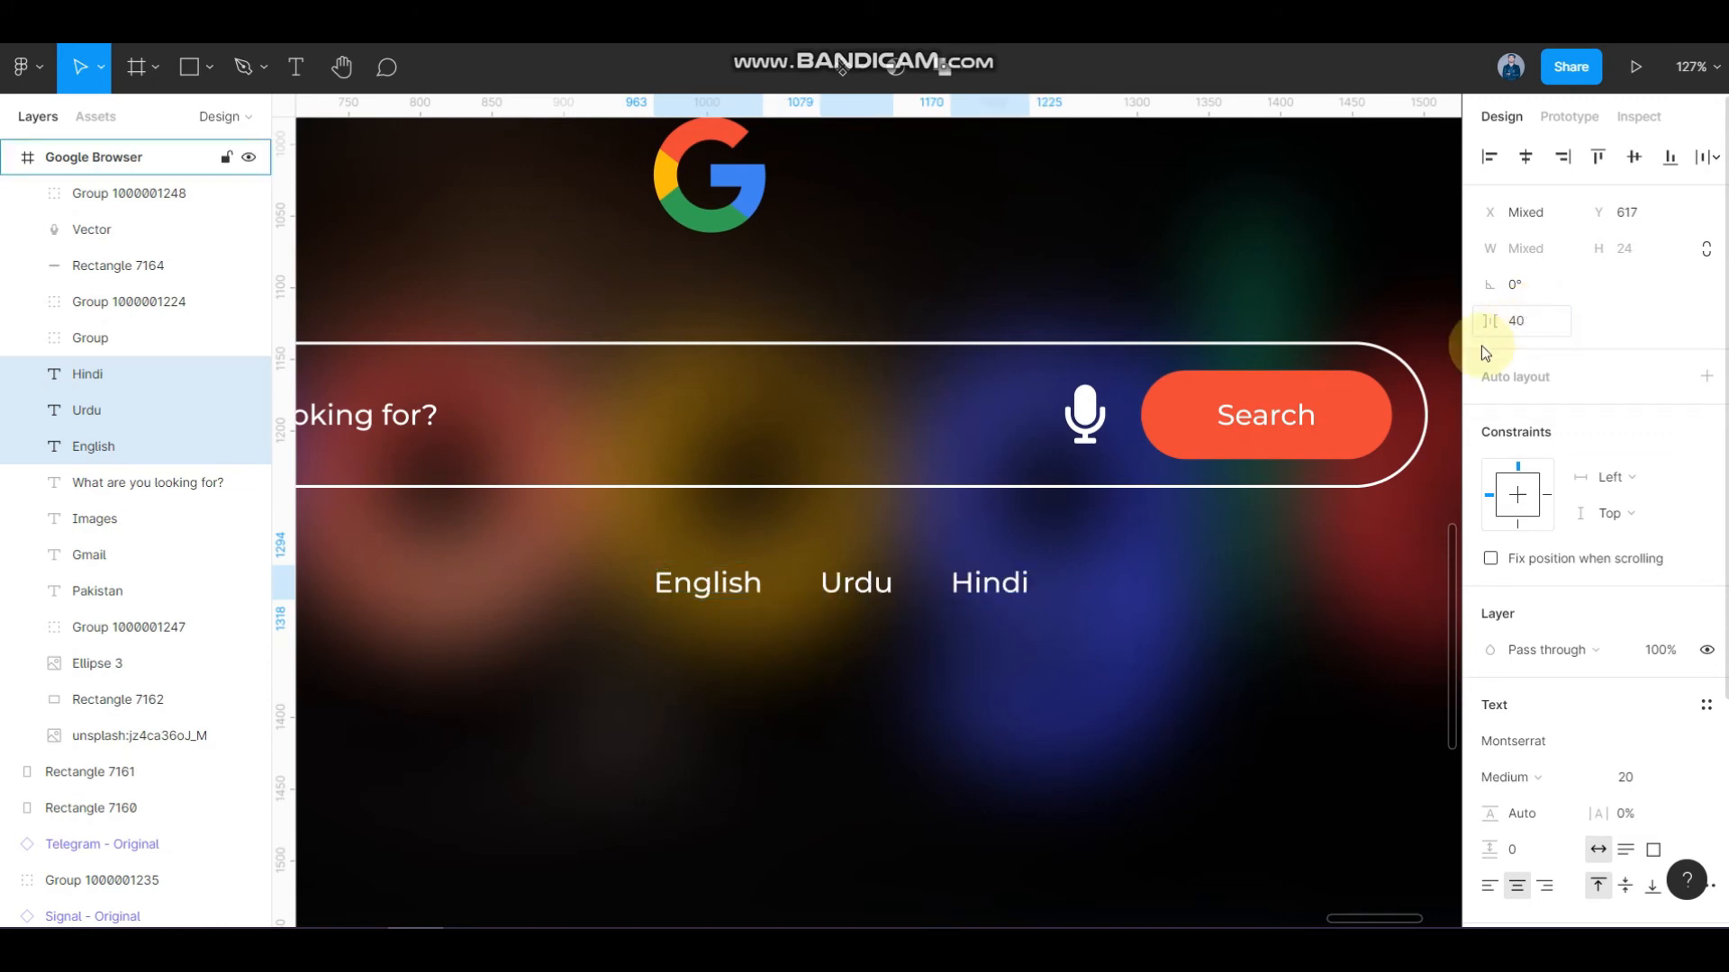
scroll(990, 567, "down", 3)
left_click_drag(941, 581, 873, 587)
key("ctrl+g")
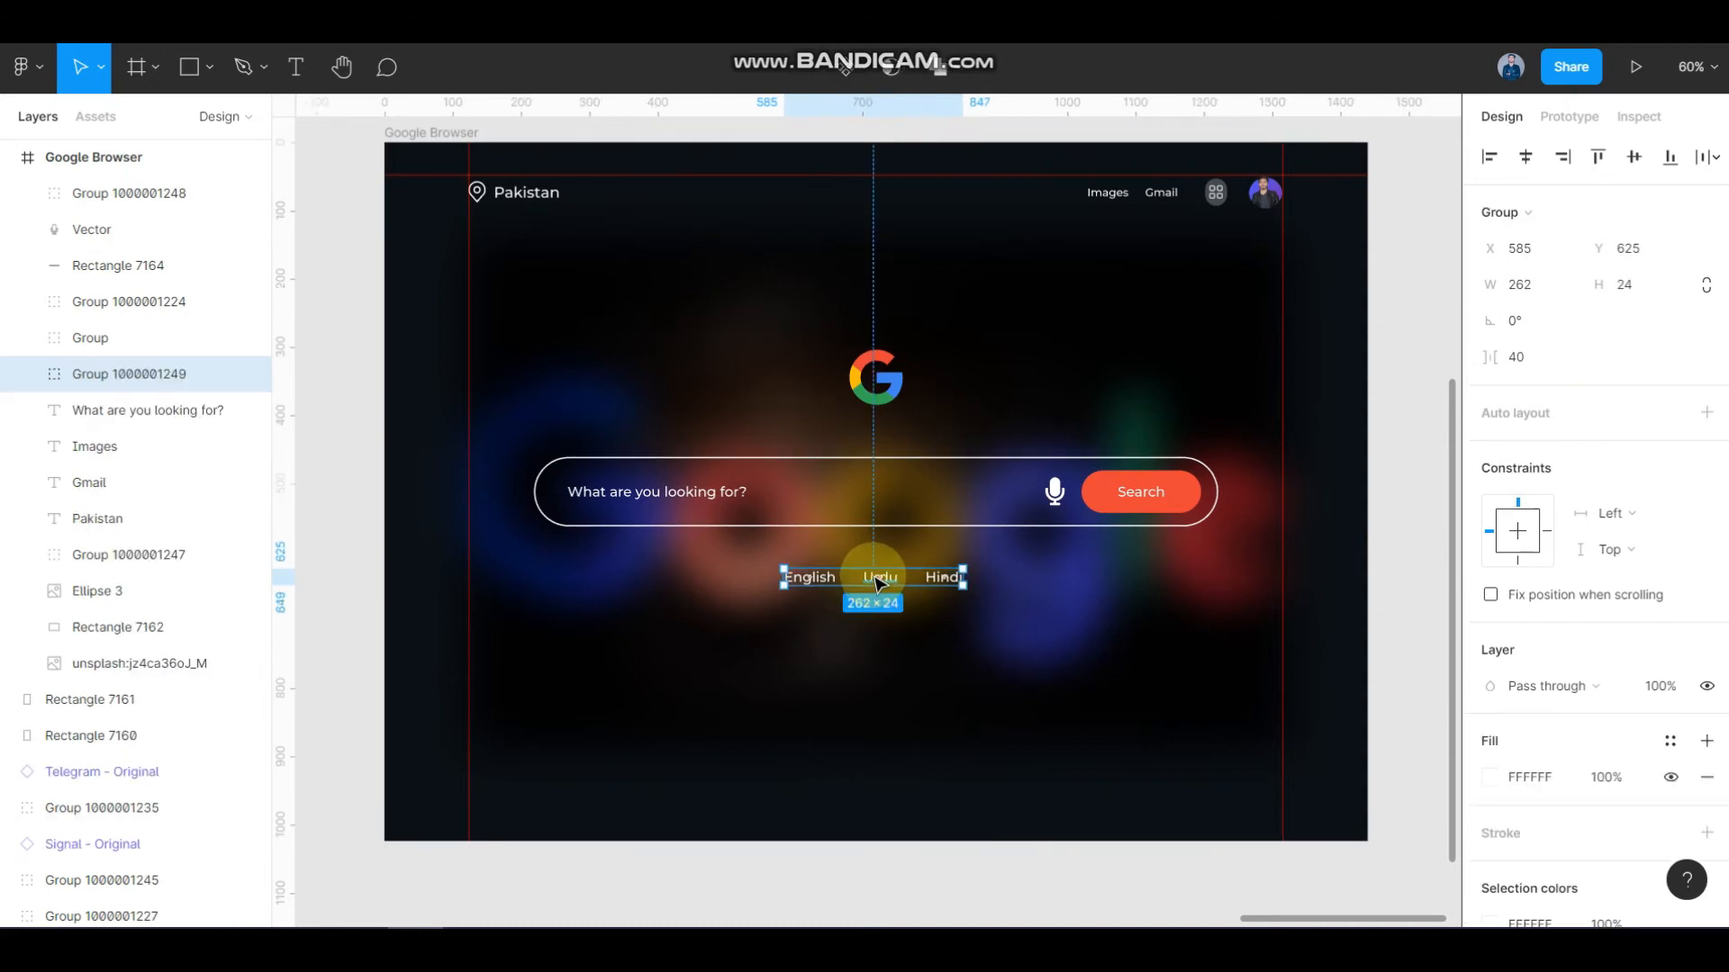
- Centre the language-label group horizontally in the frame and move it up to Y 618
left_click(1527, 160)
scroll(895, 645, "up", 5)
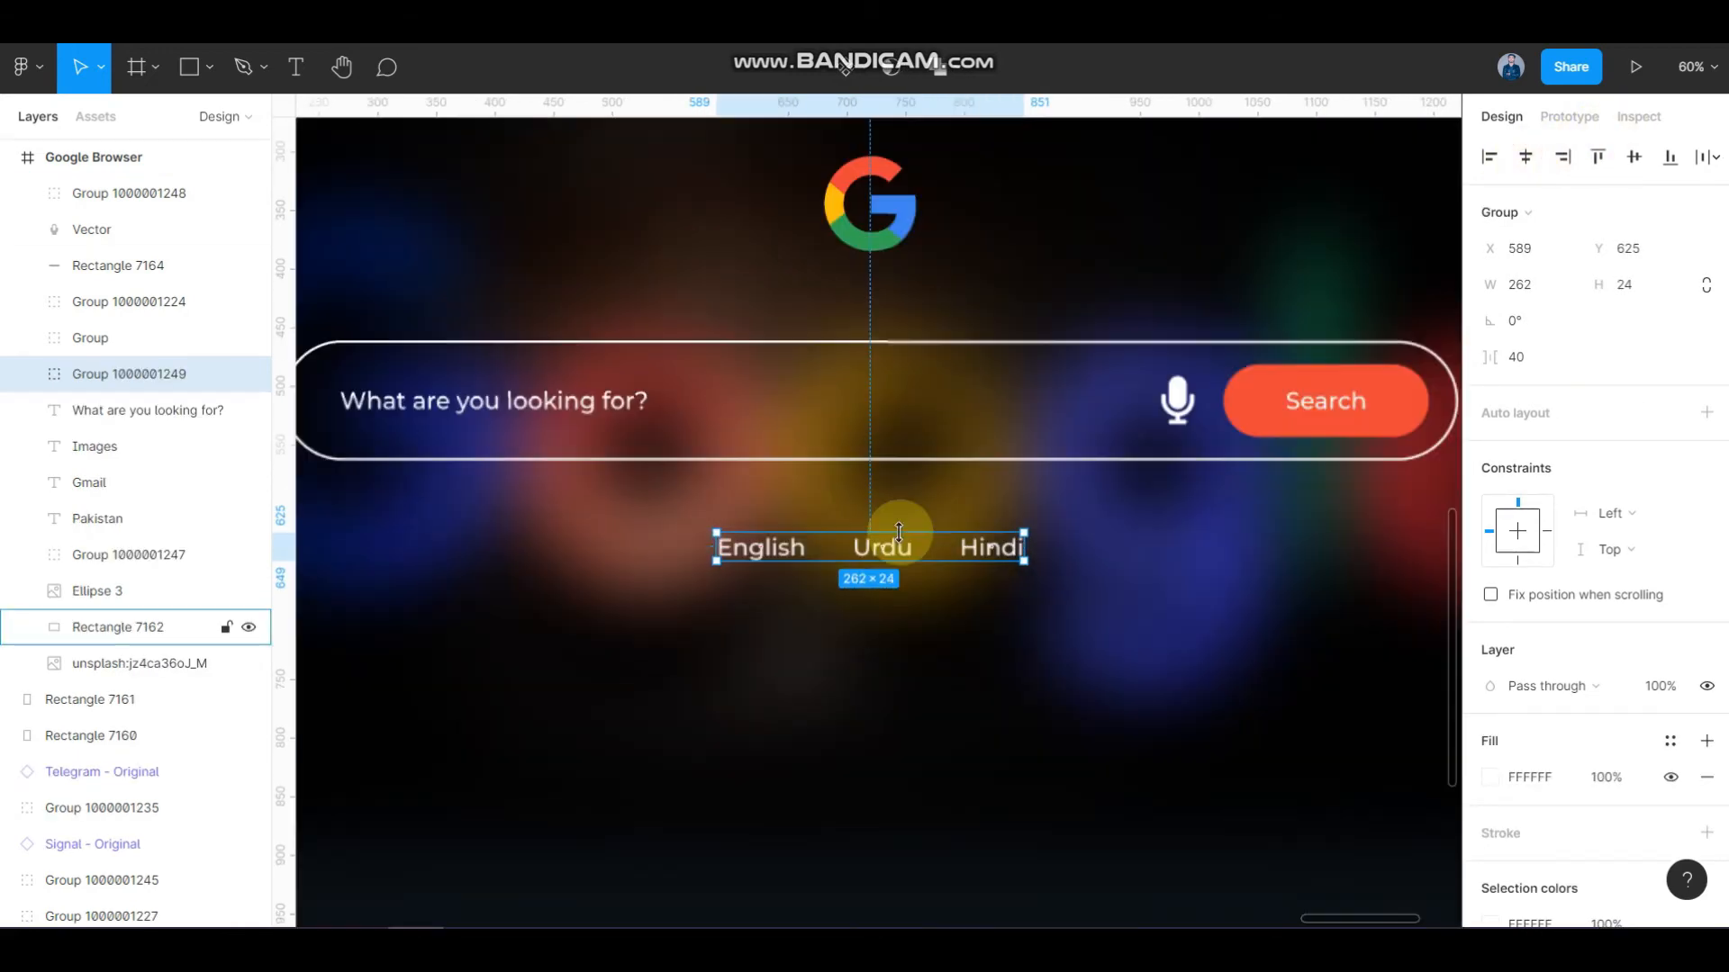
key("shift+Up")
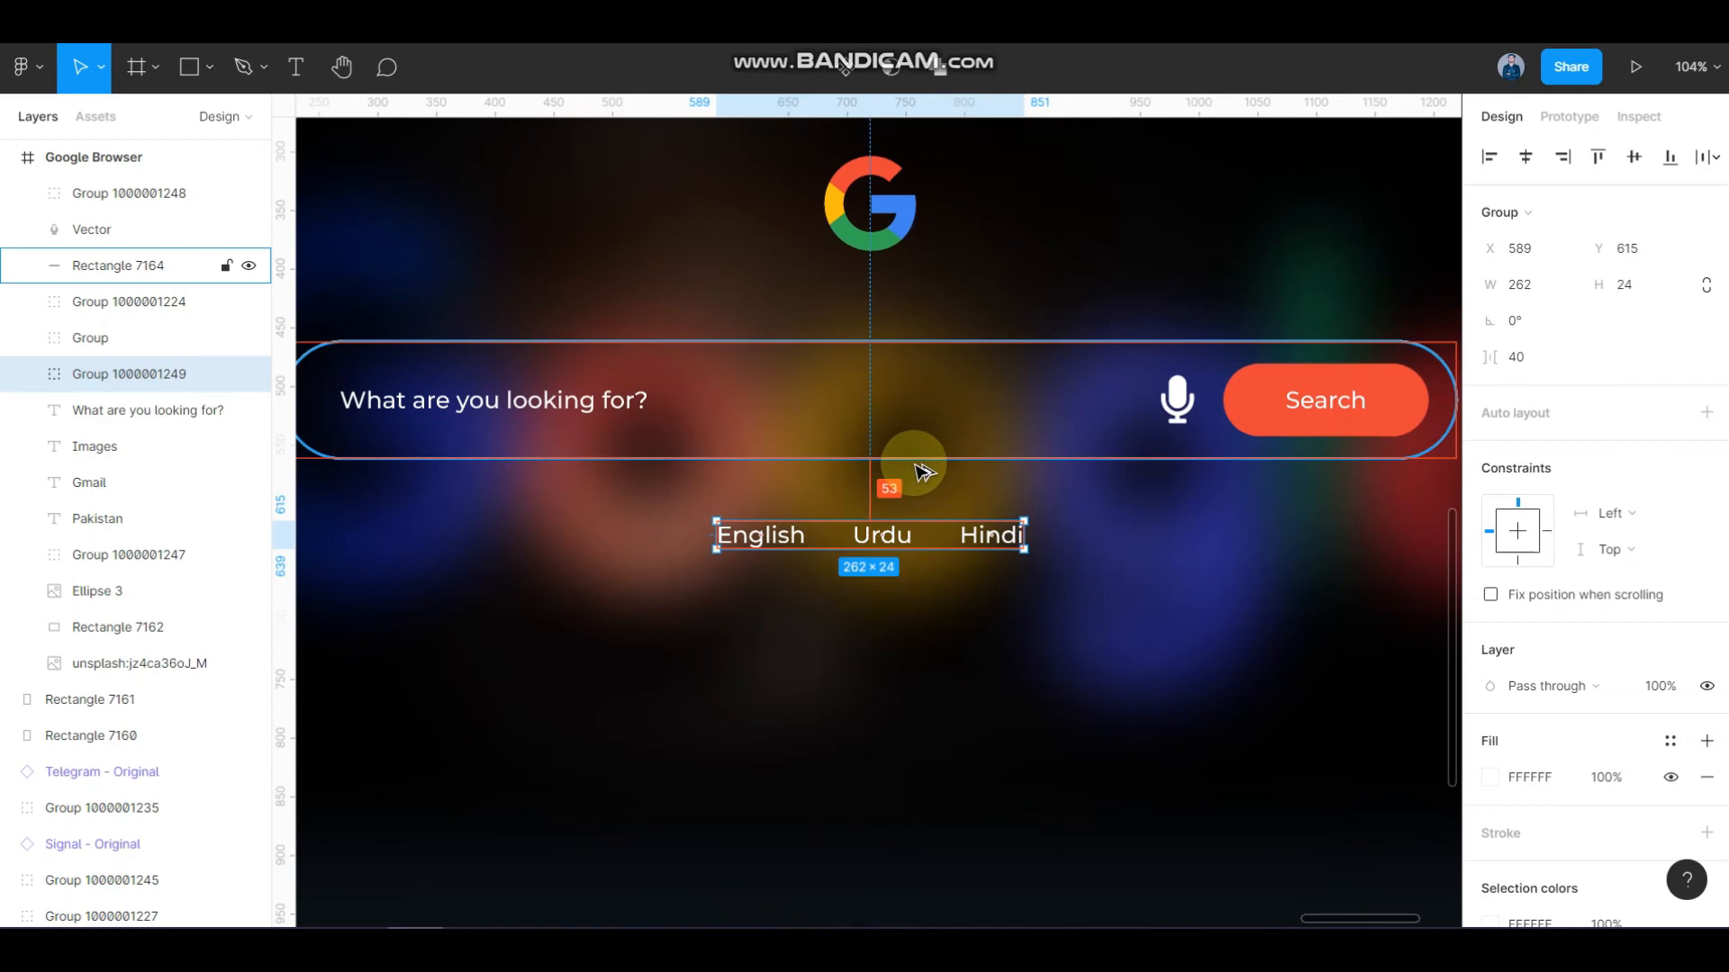
key("Down")
key("Down")
key("Down")
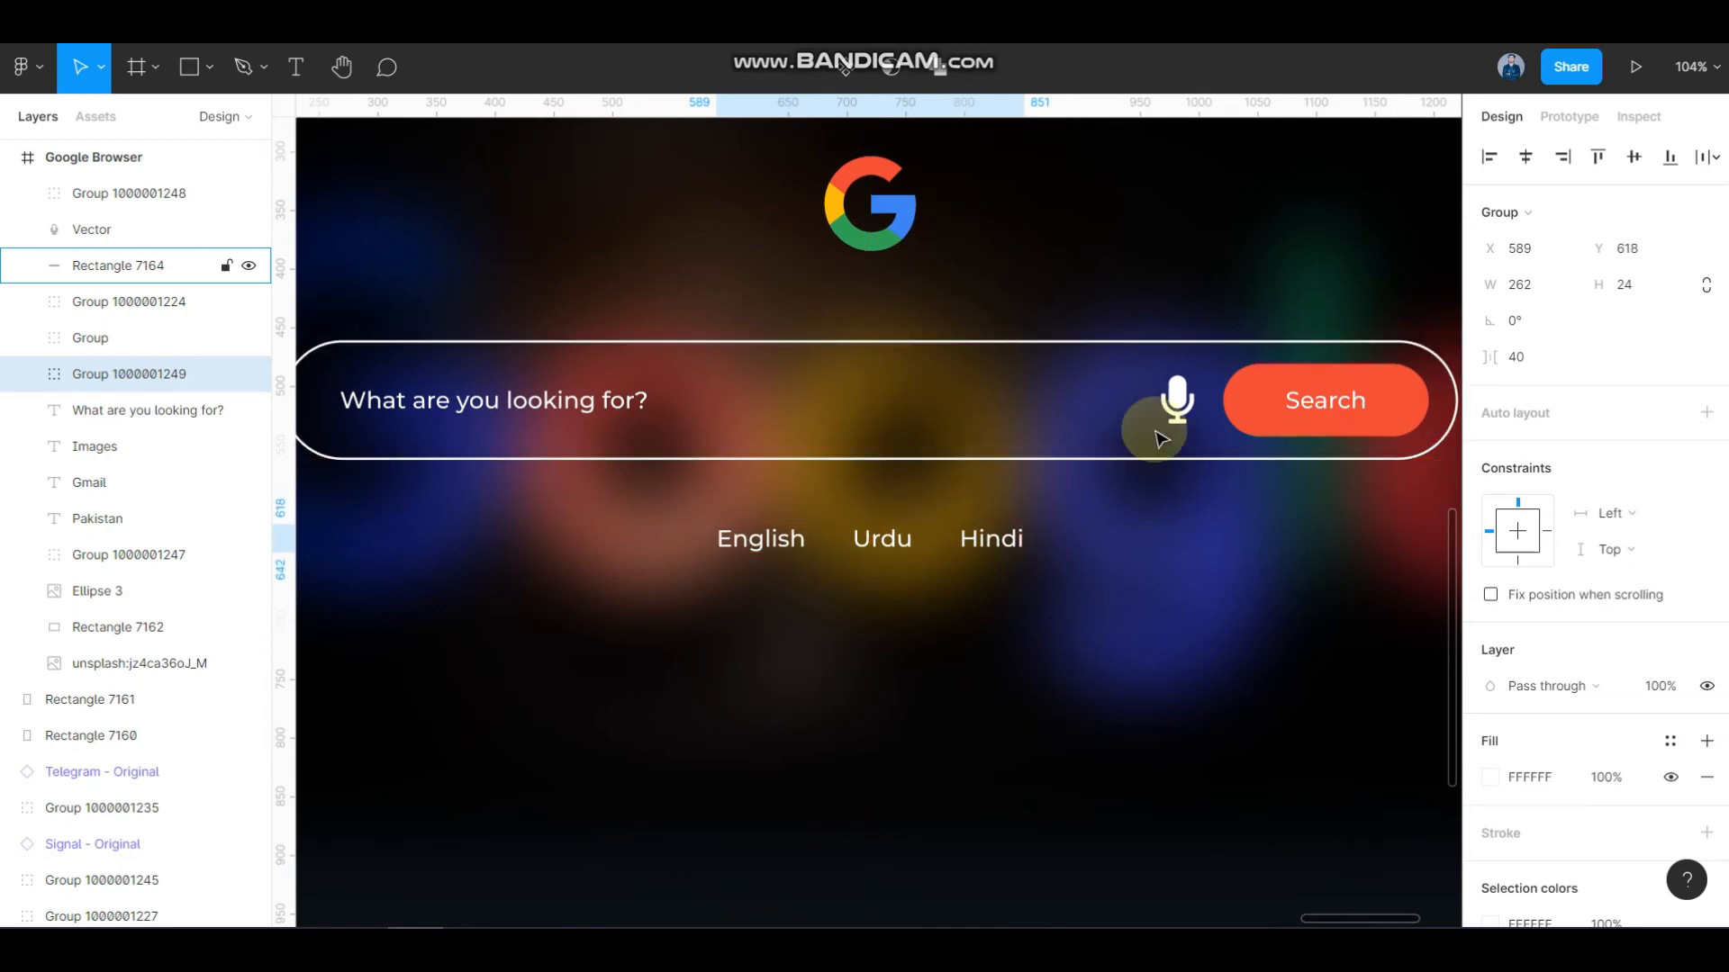
scroll(1198, 478, "down", 3)
scroll(1234, 702, "down", 3)
left_click(1230, 773)
- Underline the English label below the search bar
scroll(1044, 558, "up", 5)
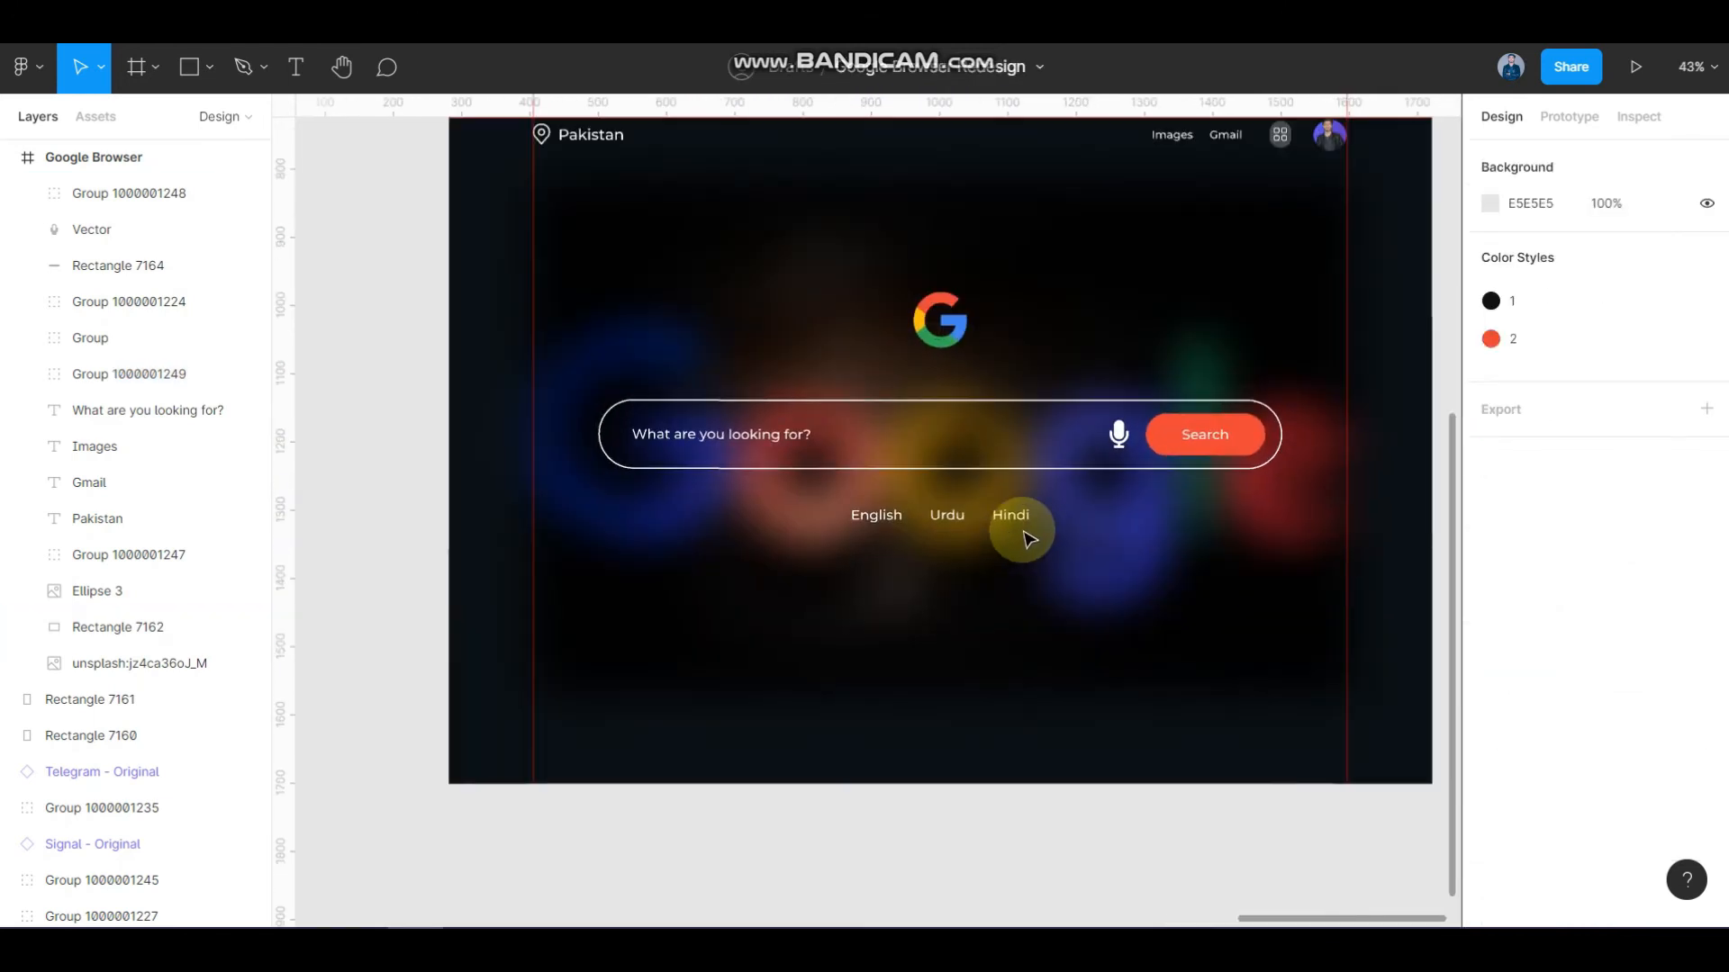
scroll(1007, 535, "down", 3)
scroll(825, 486, "down", 2)
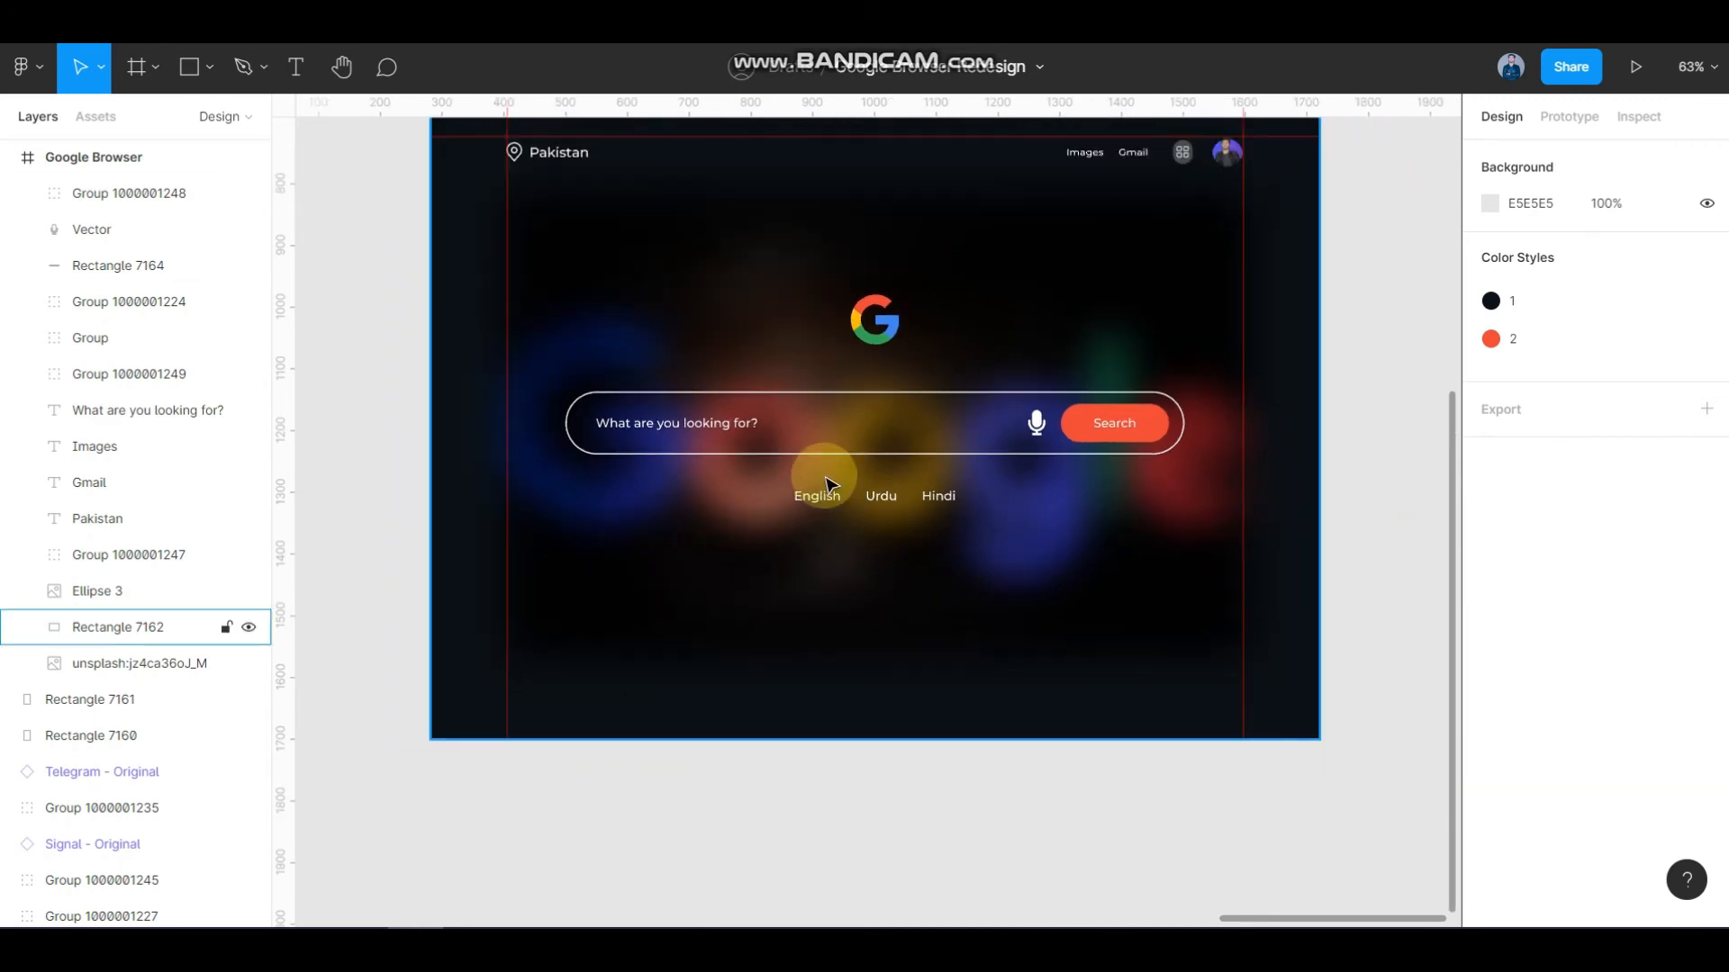
scroll(887, 501, "down", 1)
scroll(814, 471, "down", 1)
scroll(904, 518, "right", 1)
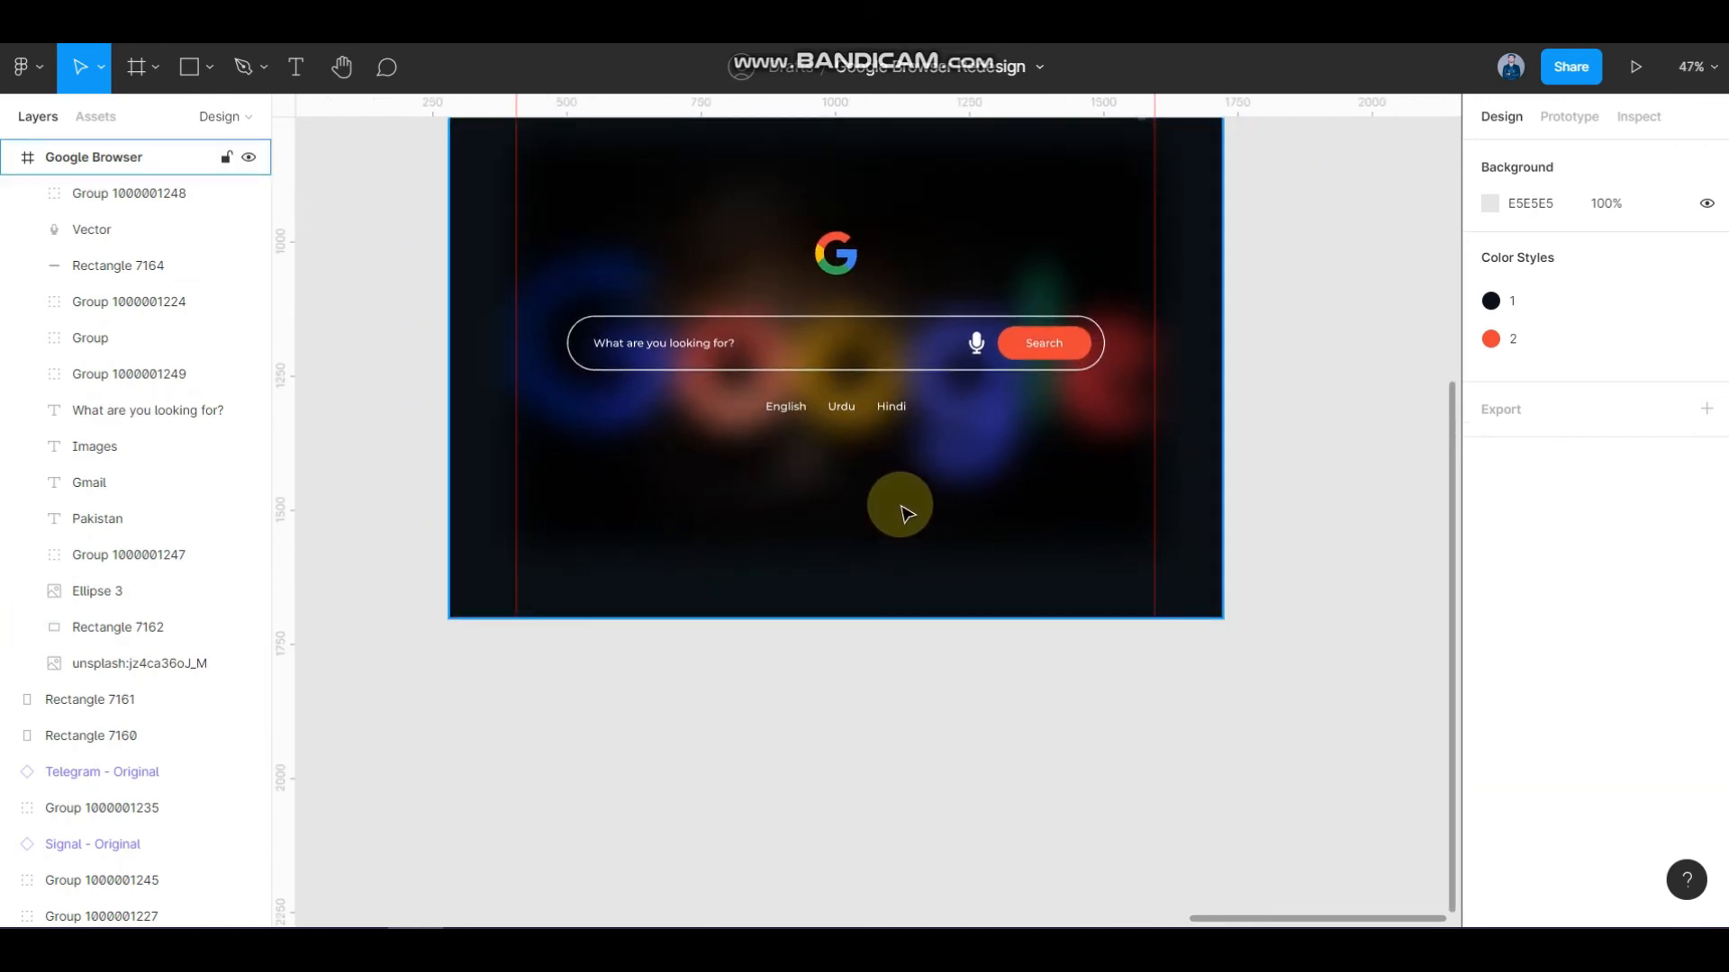
scroll(787, 394, "up", 2)
double_click(784, 394)
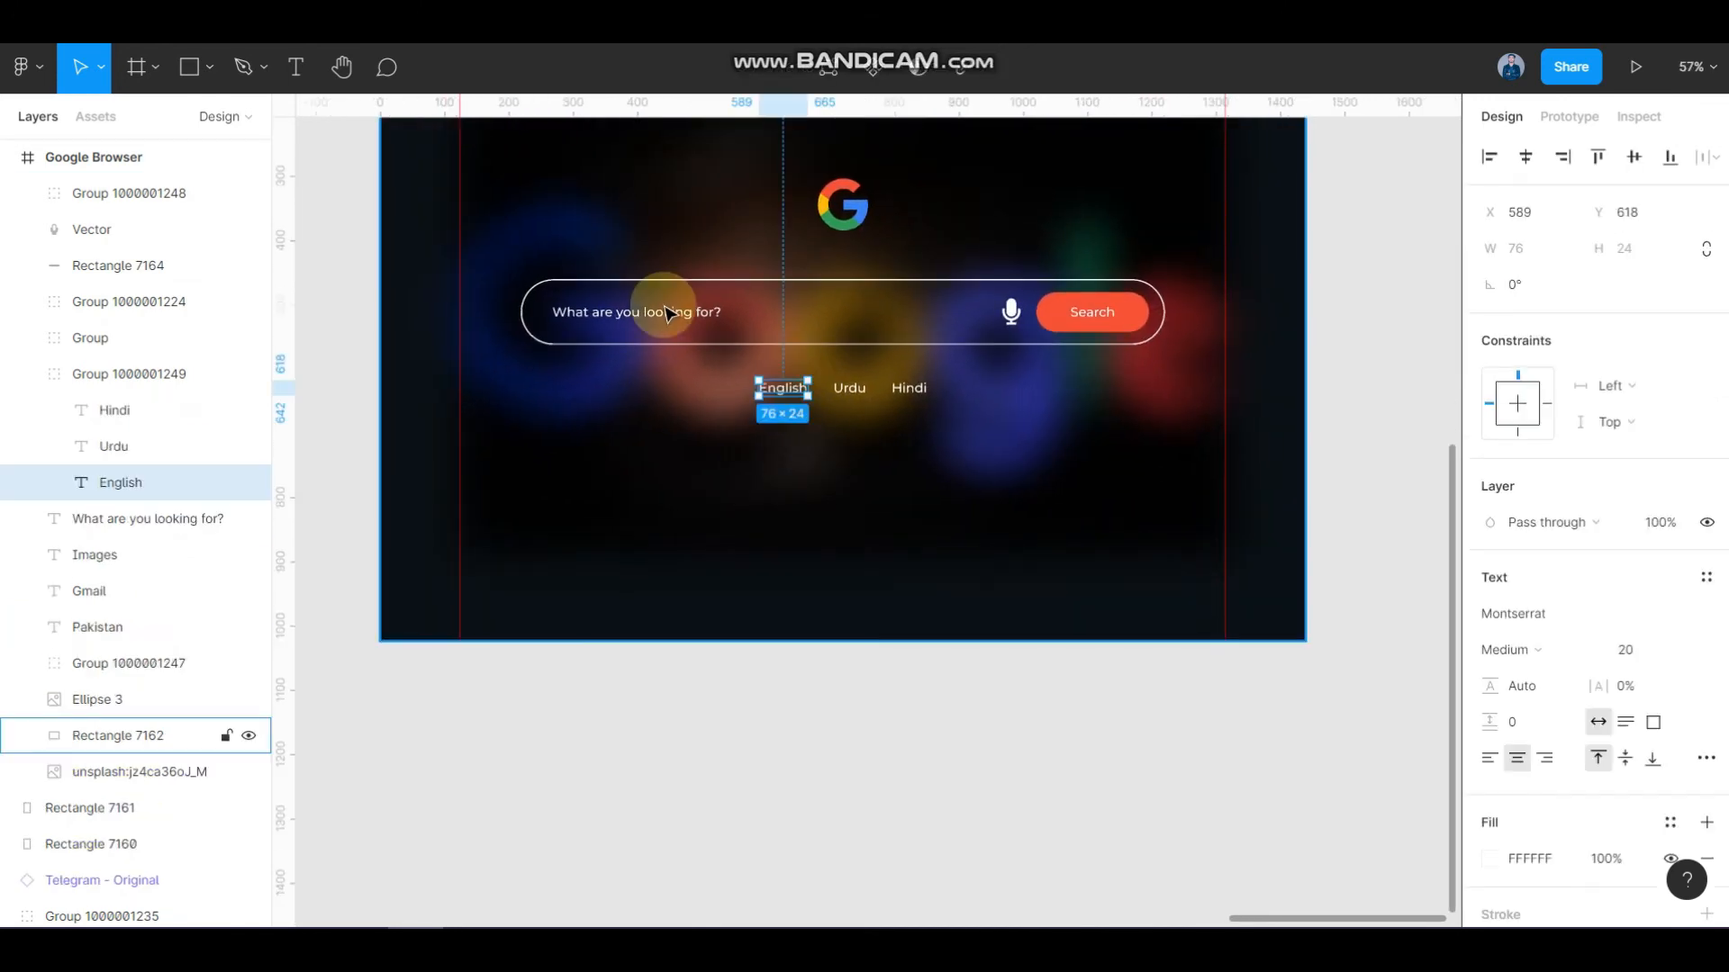
scroll(833, 405, "up", 3)
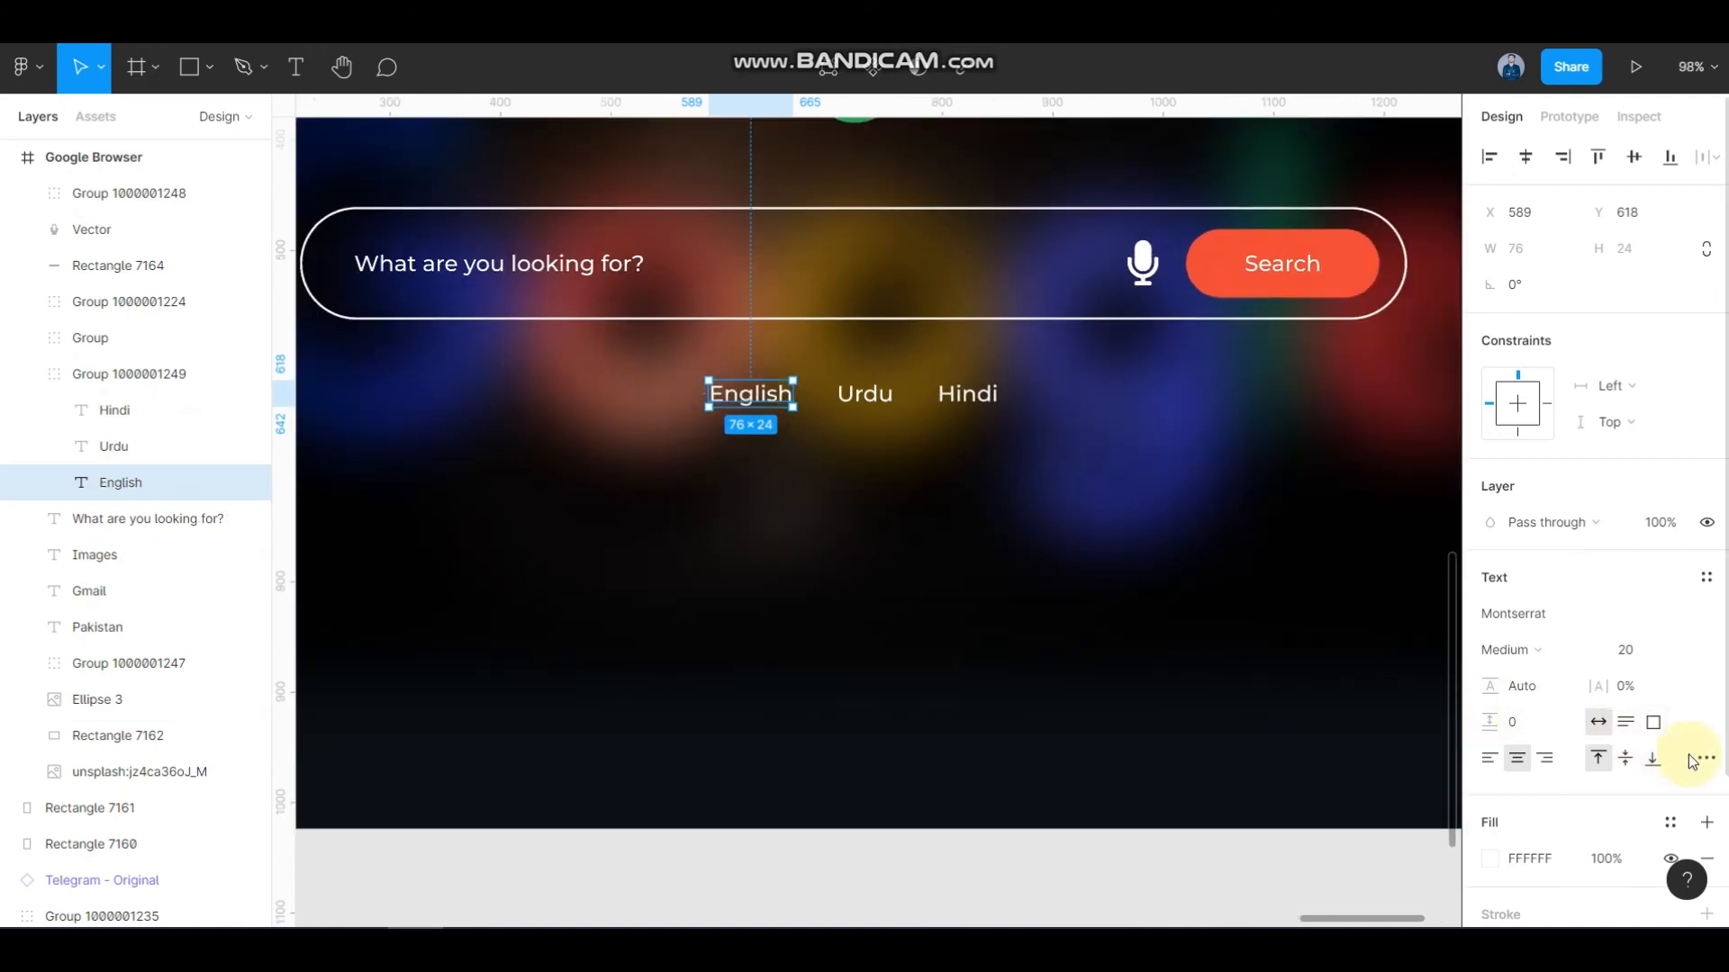
left_click(1693, 759)
left_click(1409, 569)
scroll(784, 504, "down", 3)
left_click(846, 621)
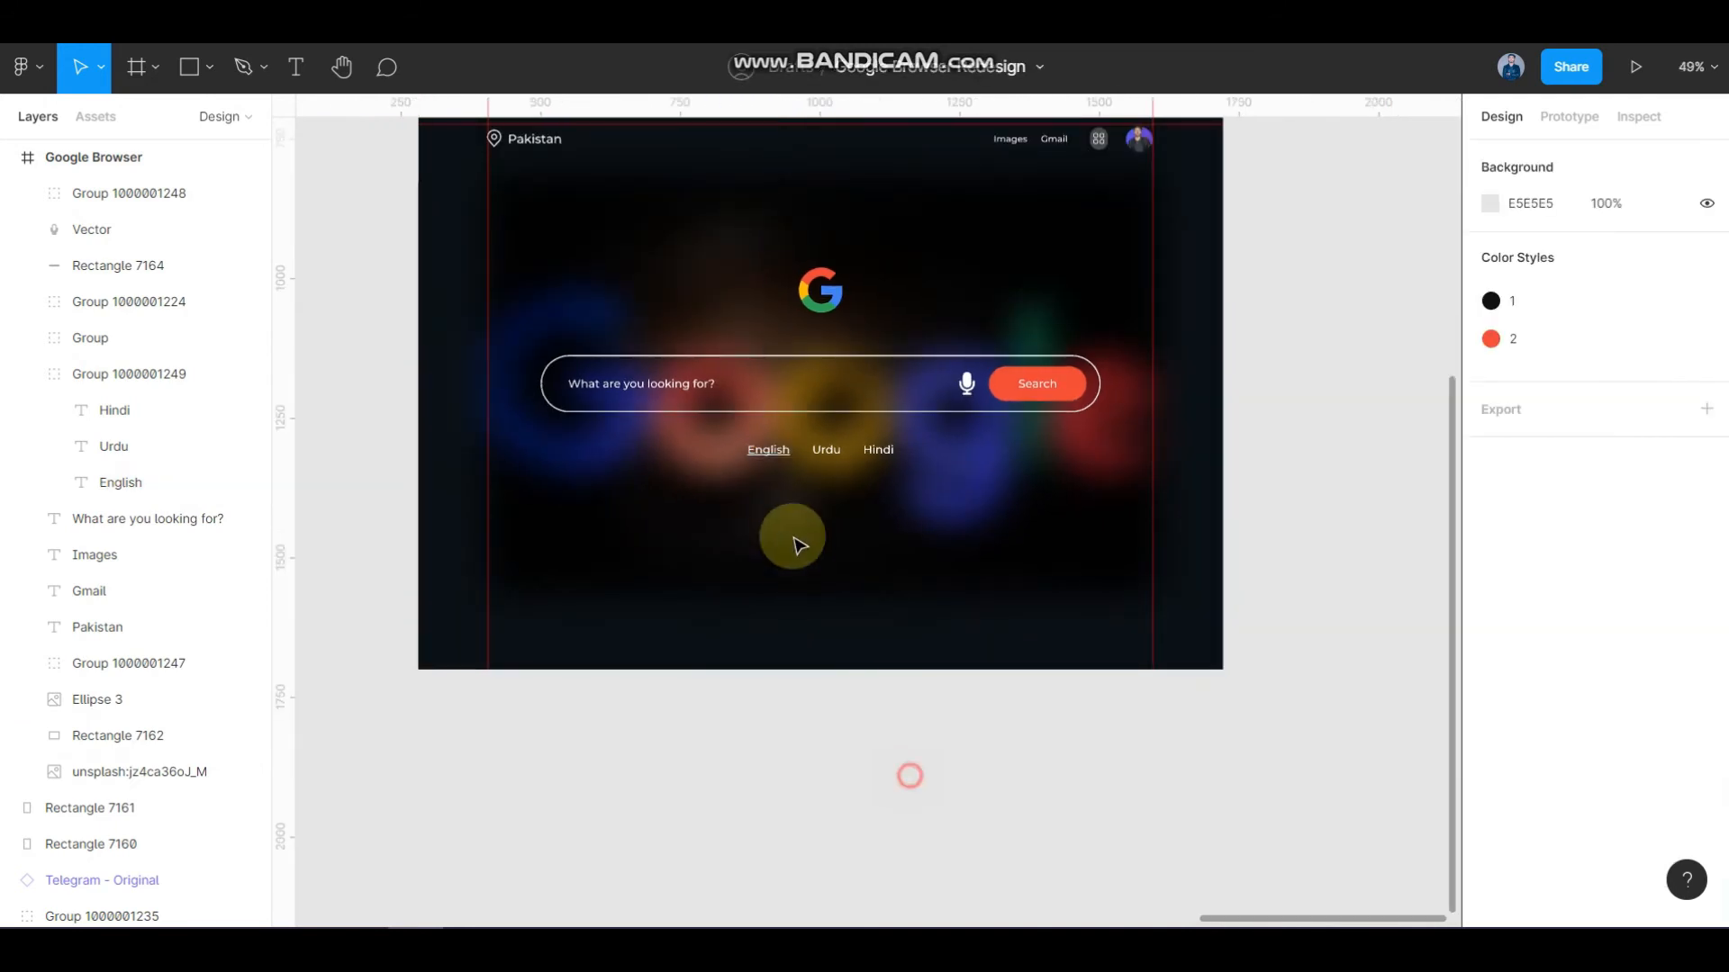
- Duplicate the language-label group straight down to Y 947, near the lower edge of the frame
scroll(788, 580, "down", 1)
scroll(780, 456, "down", 2)
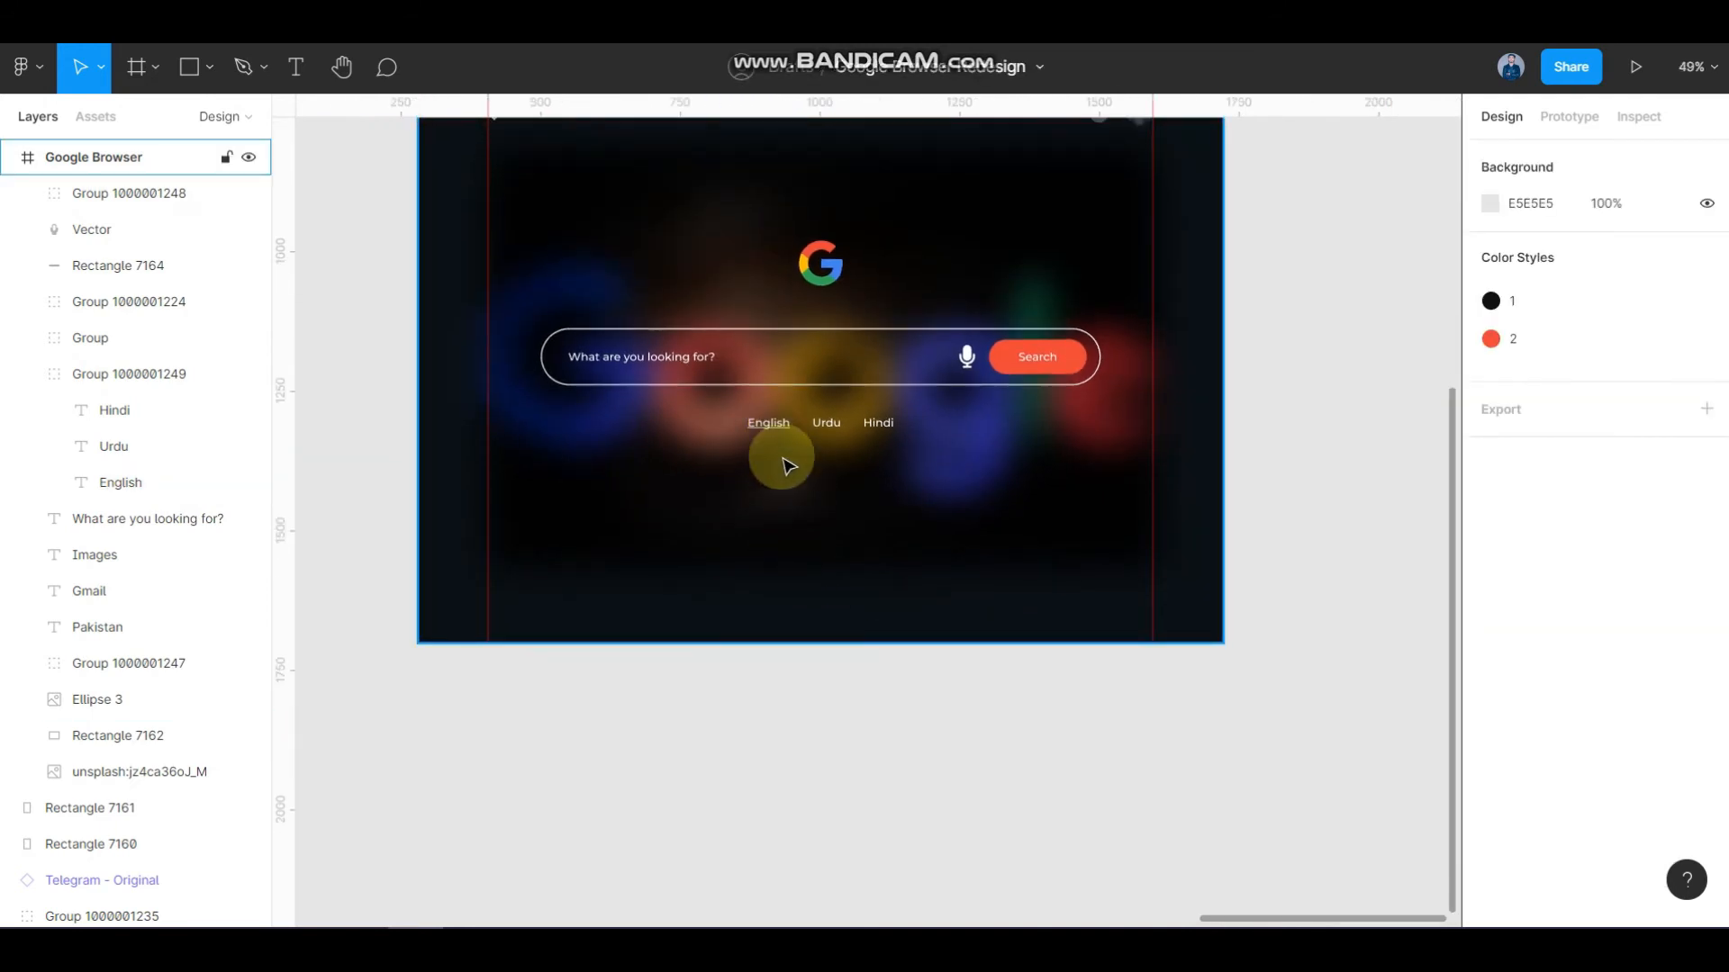
scroll(909, 644, "up", 1)
left_click(900, 559)
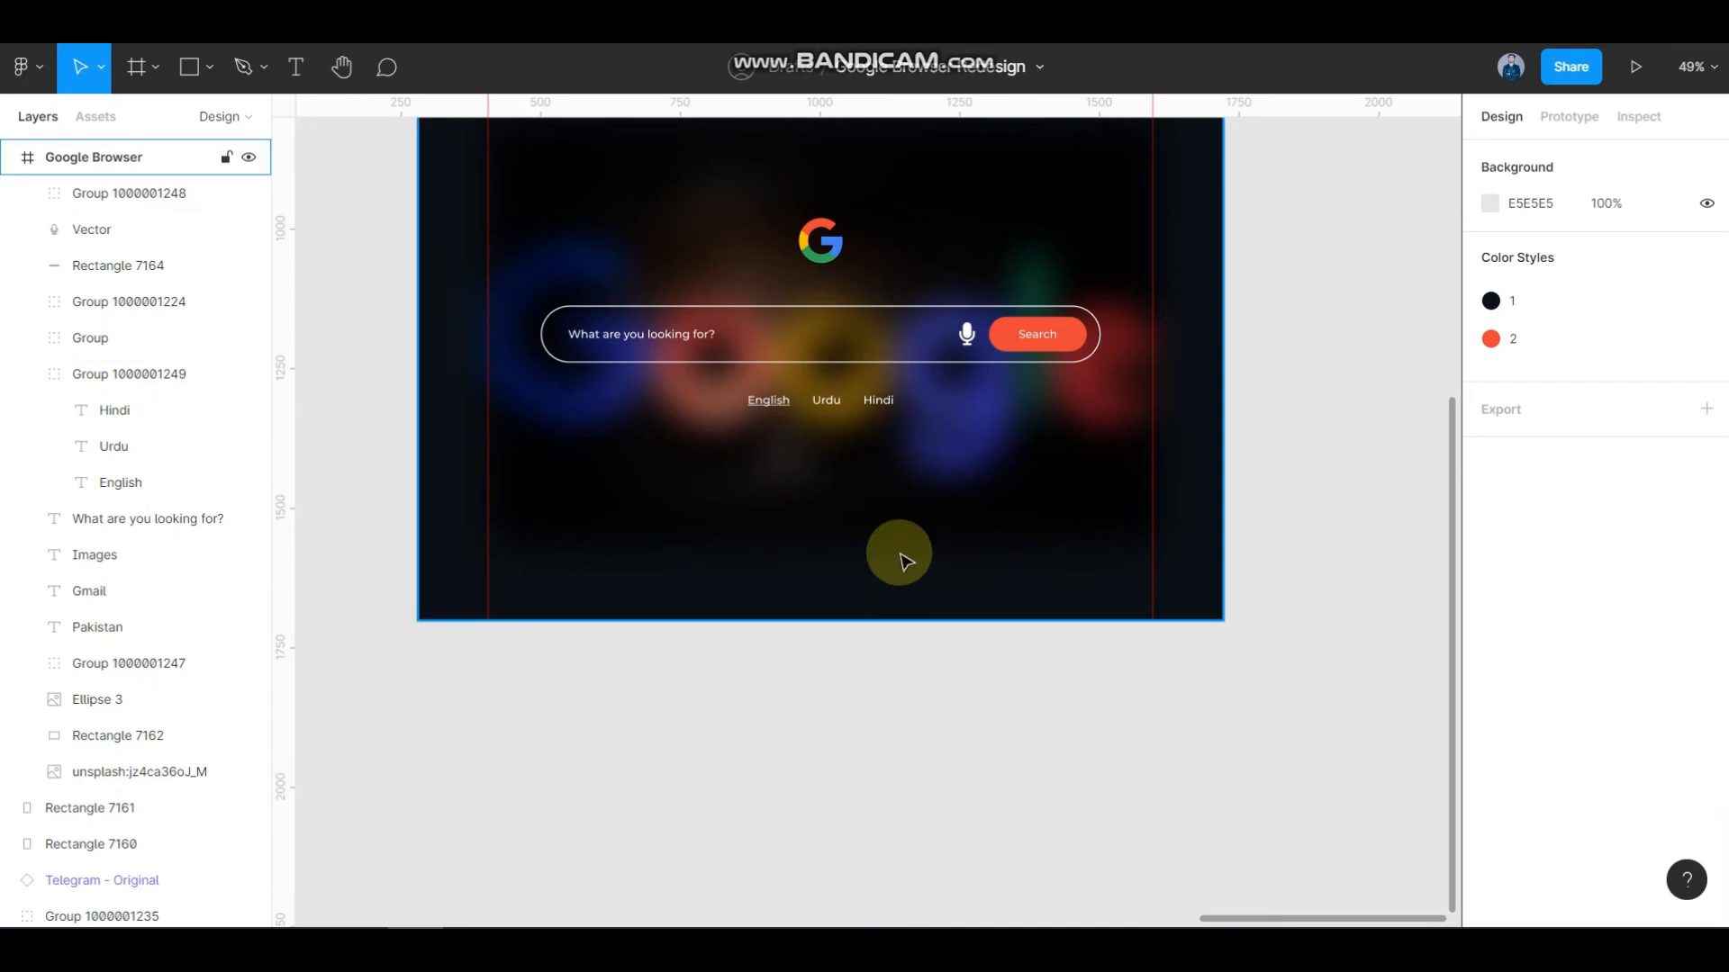
left_click(822, 397)
left_click_drag(824, 402, 835, 596)
- Remove the underline from the English label in the duplicated group
scroll(810, 590, "up", 5)
double_click(733, 579)
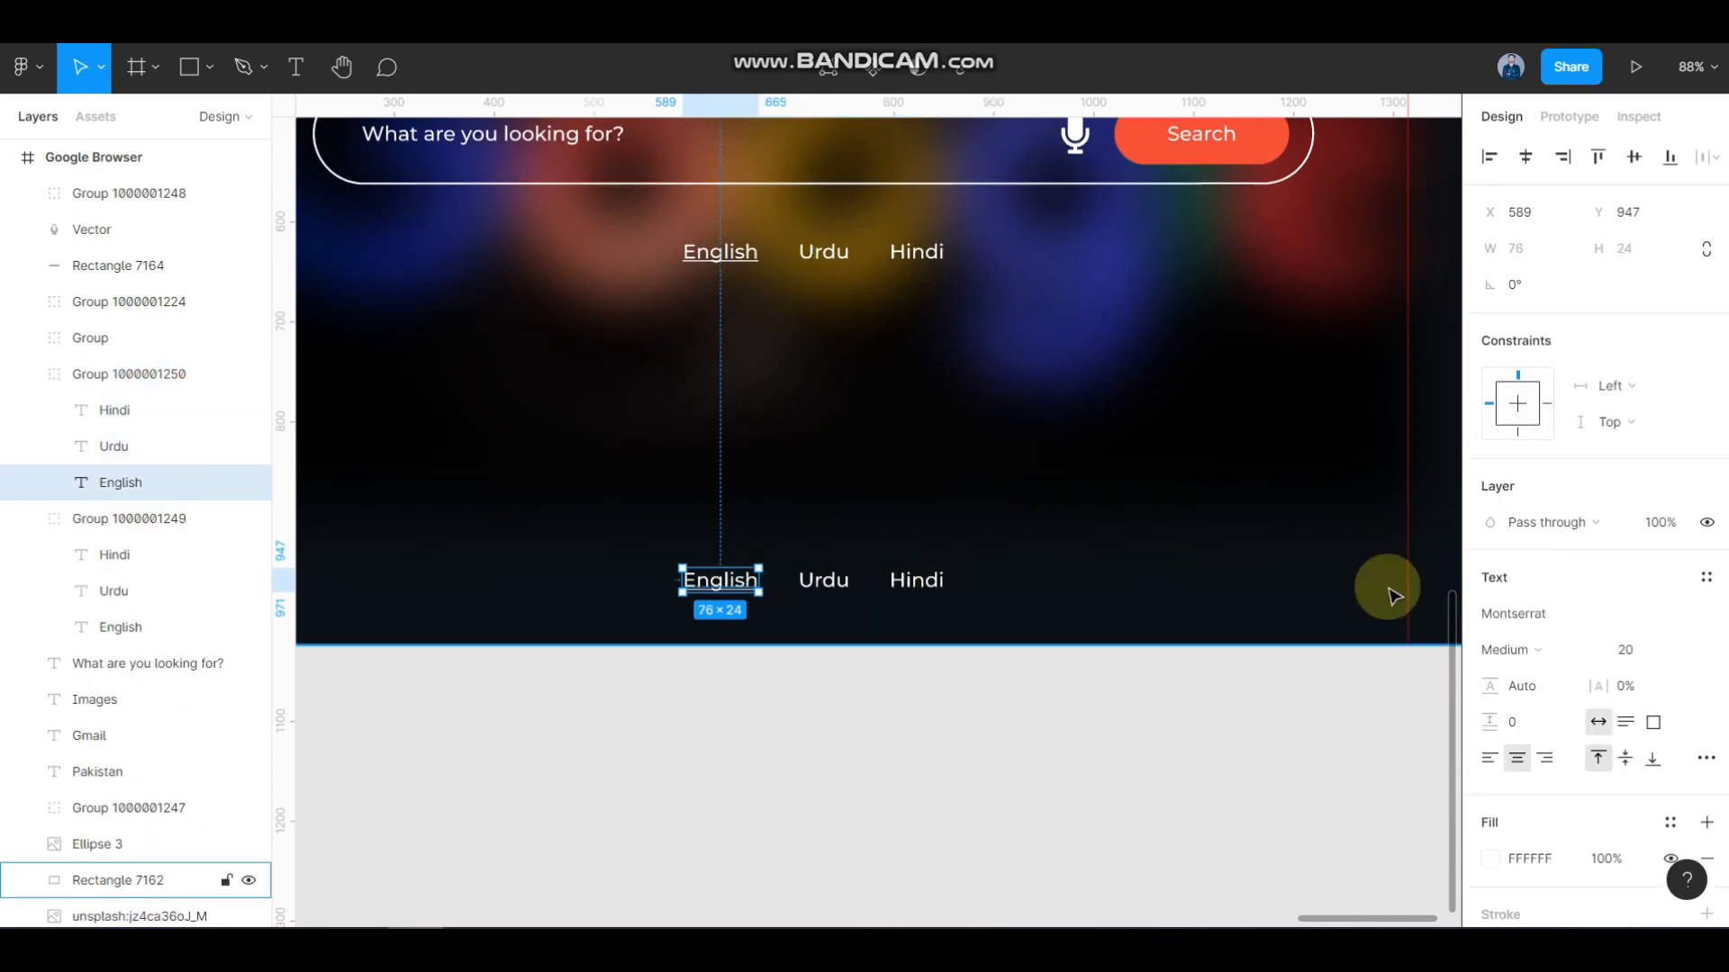
left_click(1707, 759)
left_click(1385, 570)
left_click(1069, 776)
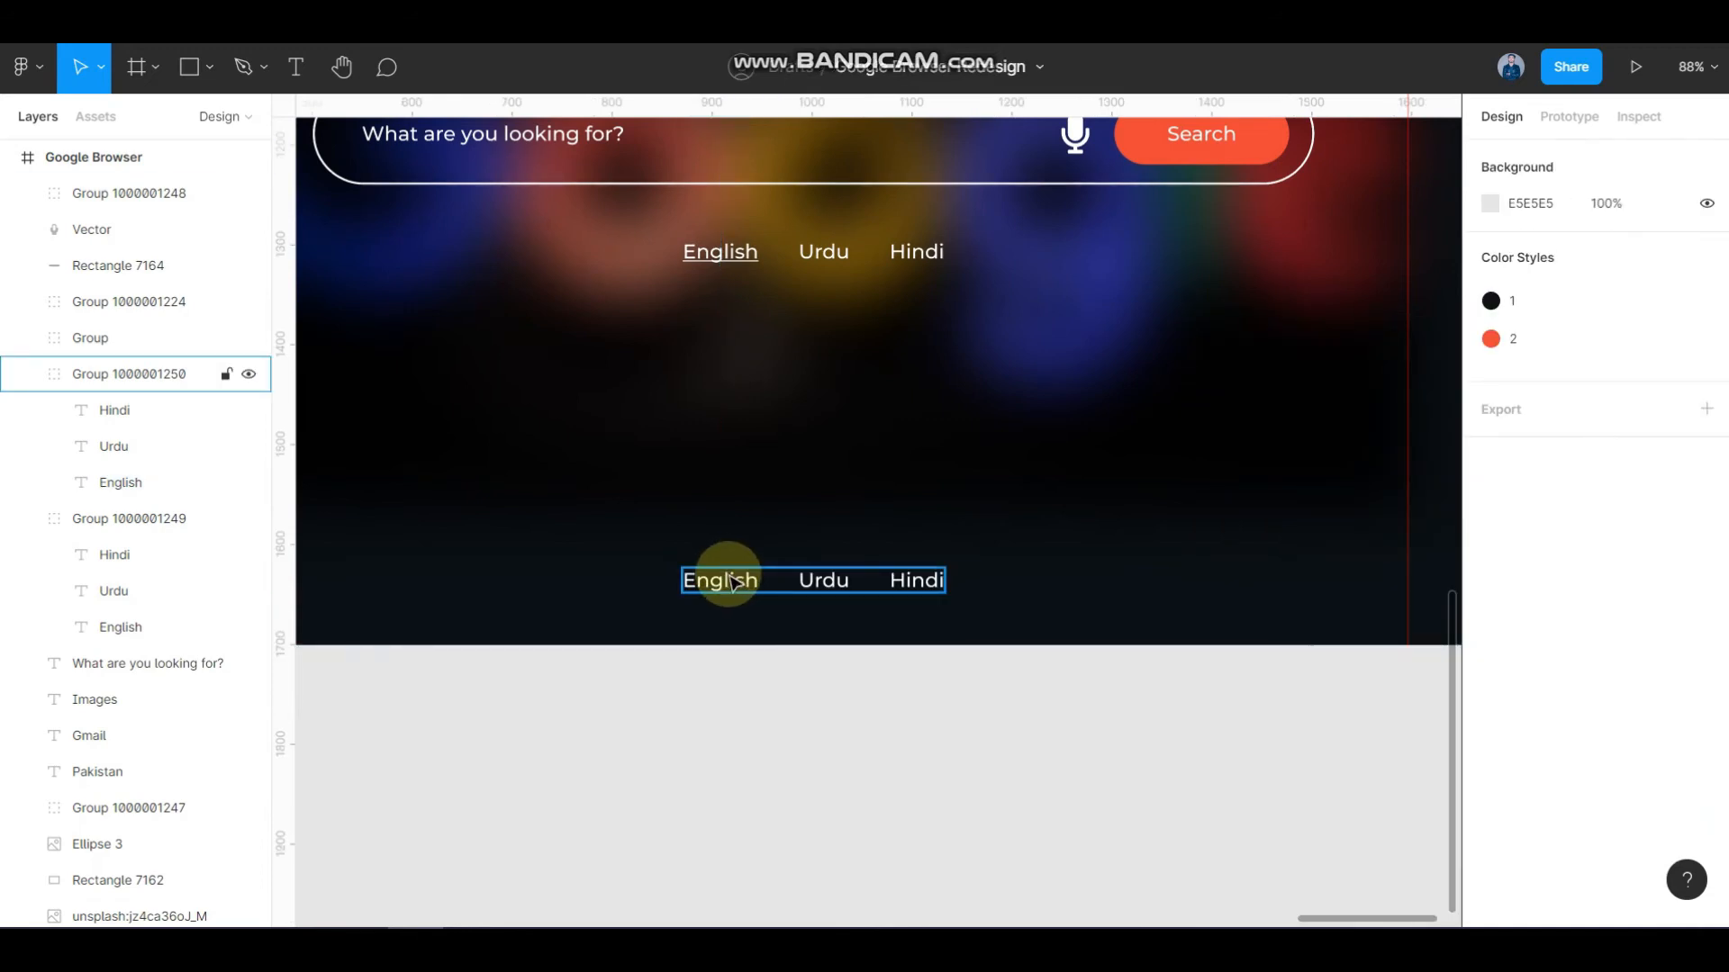
- Apply horizontal auto layout to the three labels of the duplicated group
double_click(732, 582)
left_click(802, 579, "shift")
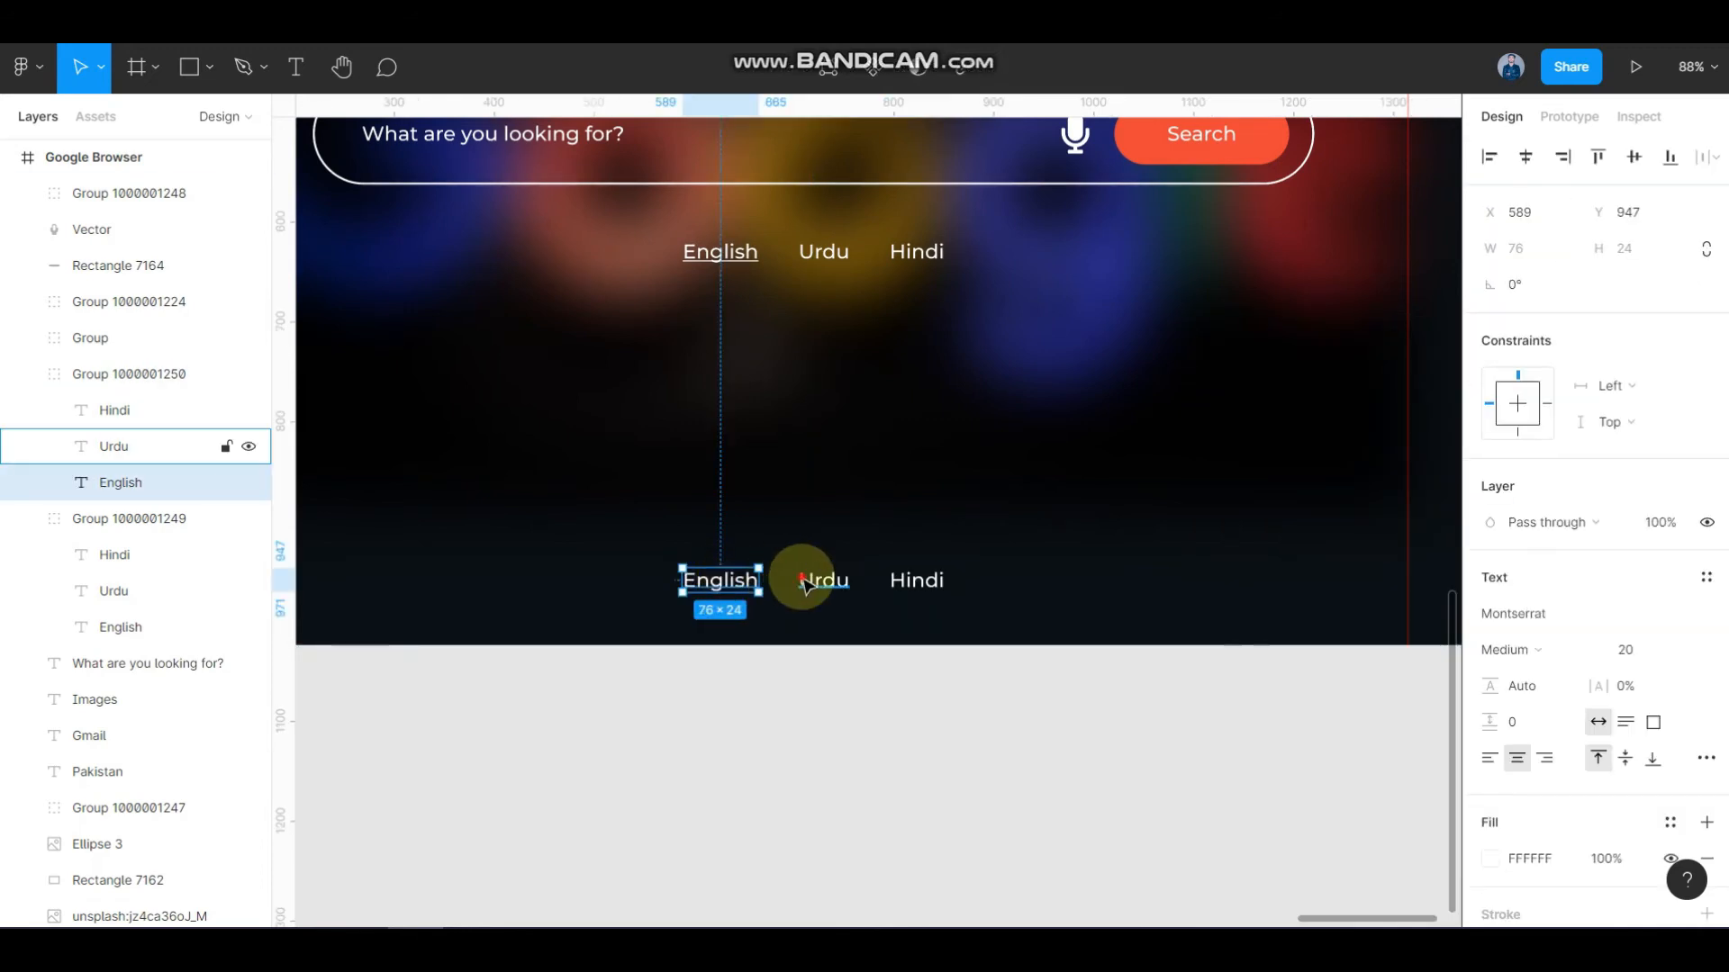
left_click(935, 579, "shift")
left_click(1704, 379)
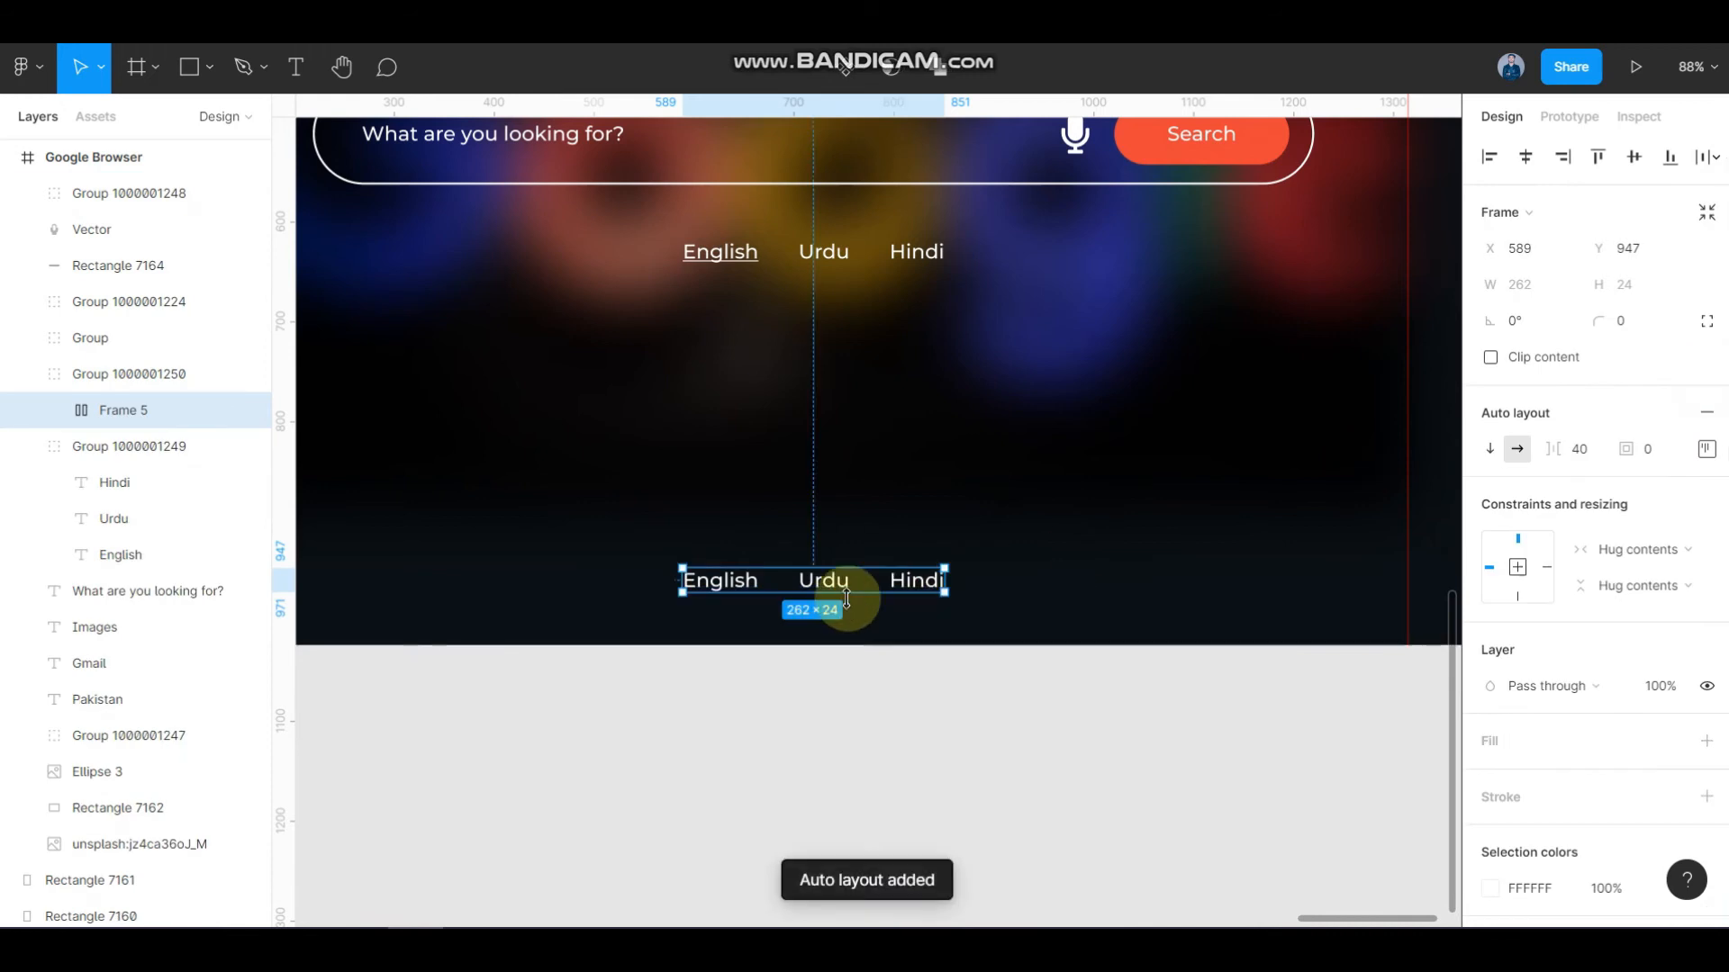
- Change the duplicated labels to "Privacy Policy", "Terms & Conditions" and "Settings", from left to right
double_click(716, 580)
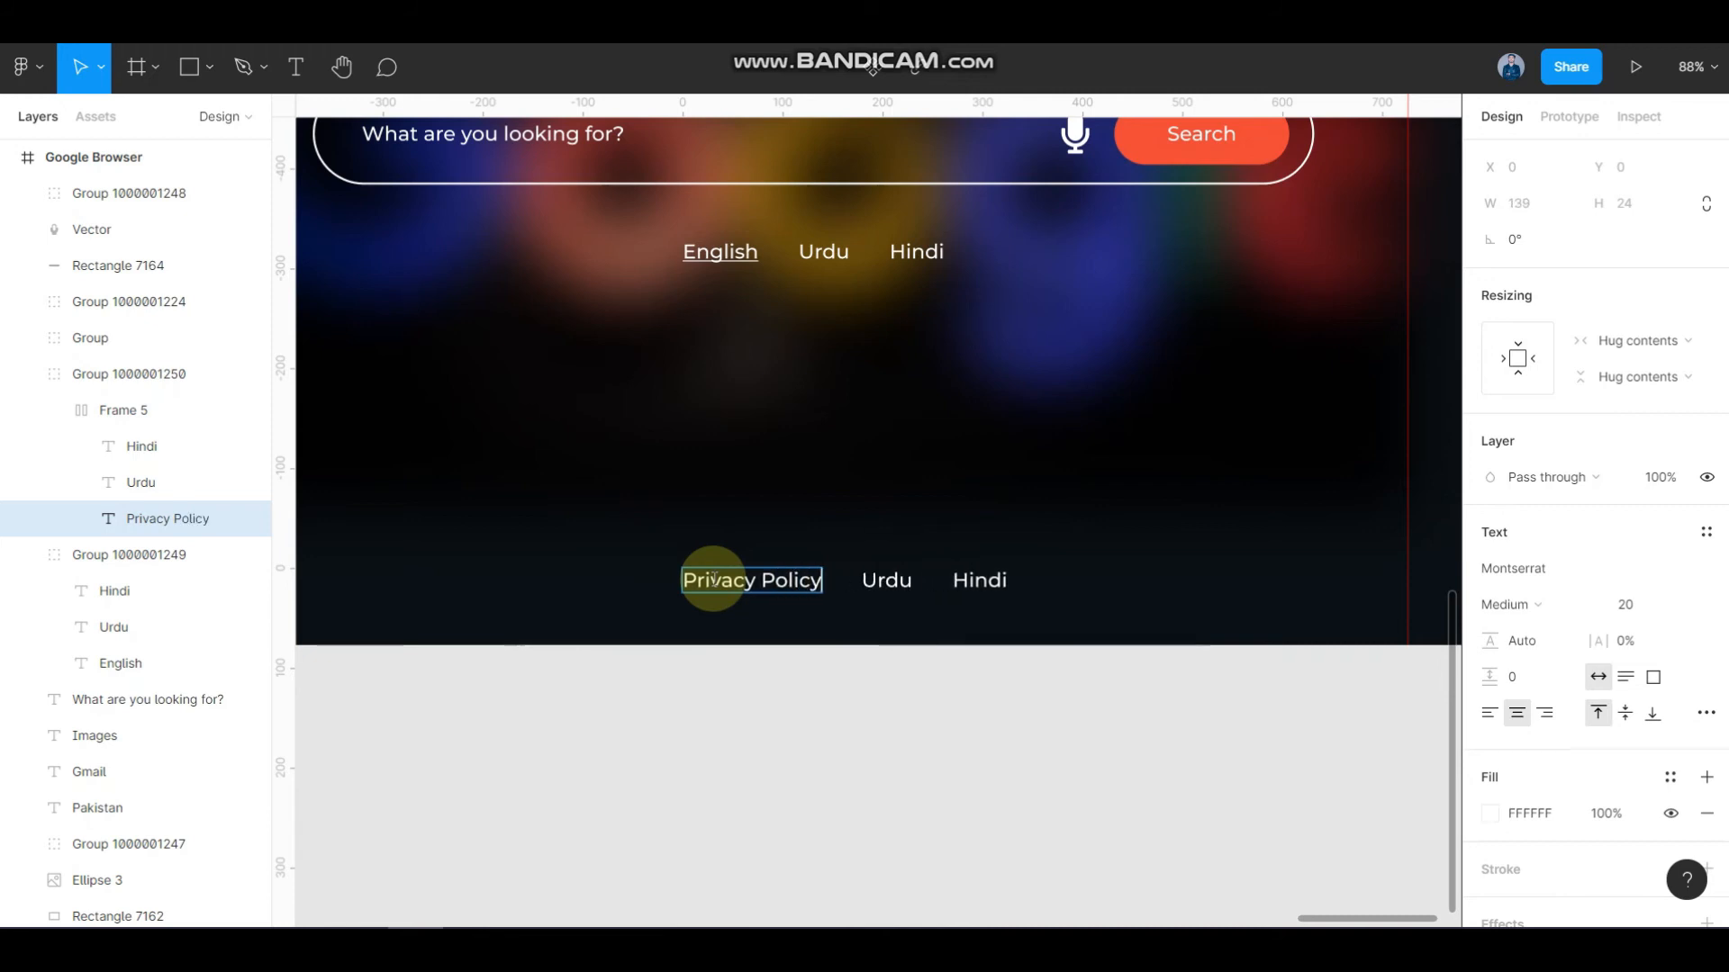
left_click(885, 581)
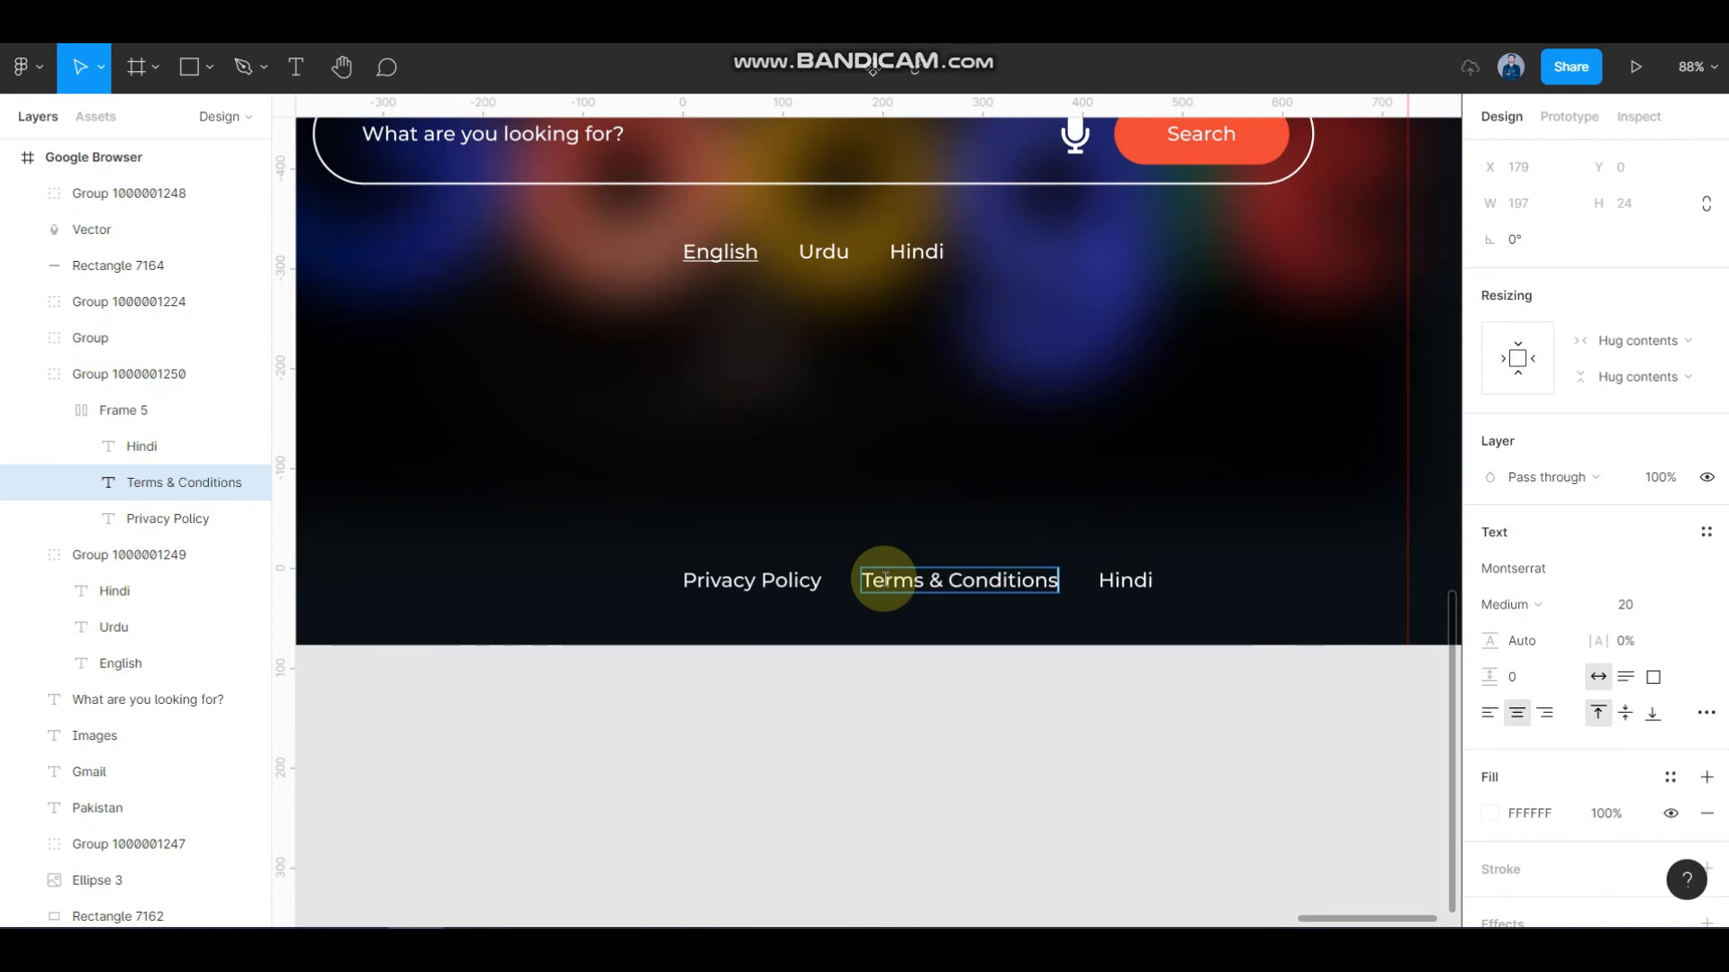
left_click(1010, 767)
left_click(1125, 581)
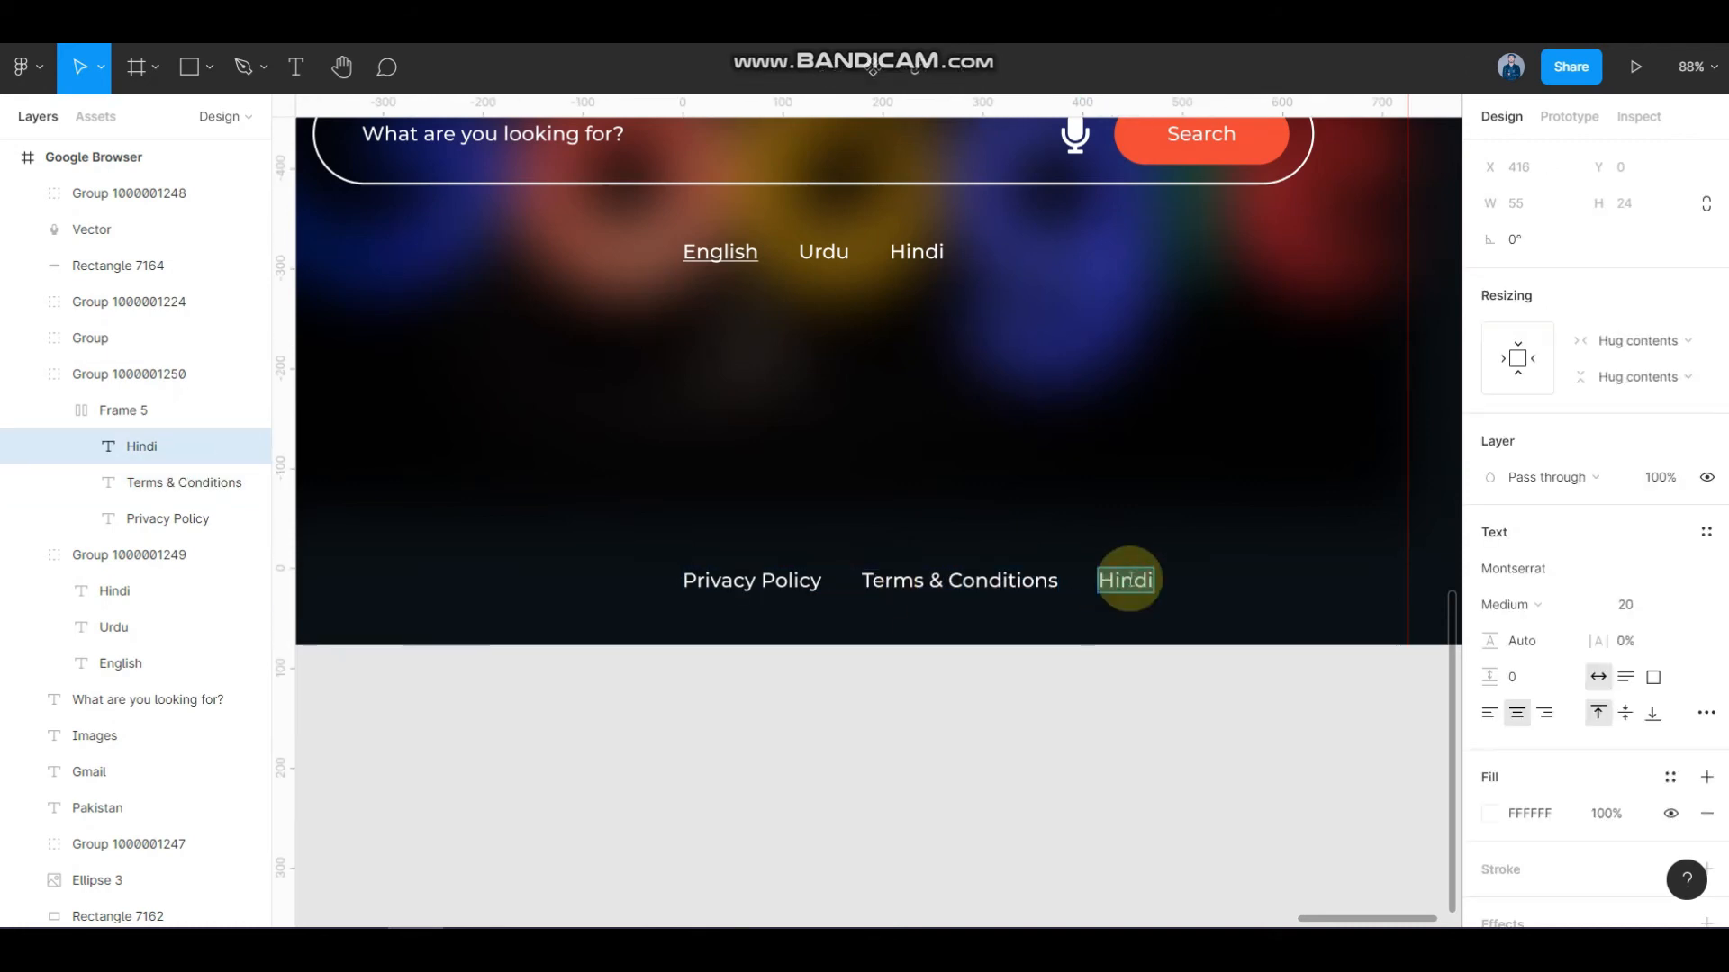
type("Settings")
left_click(1174, 664)
scroll(1095, 625, "down", 2)
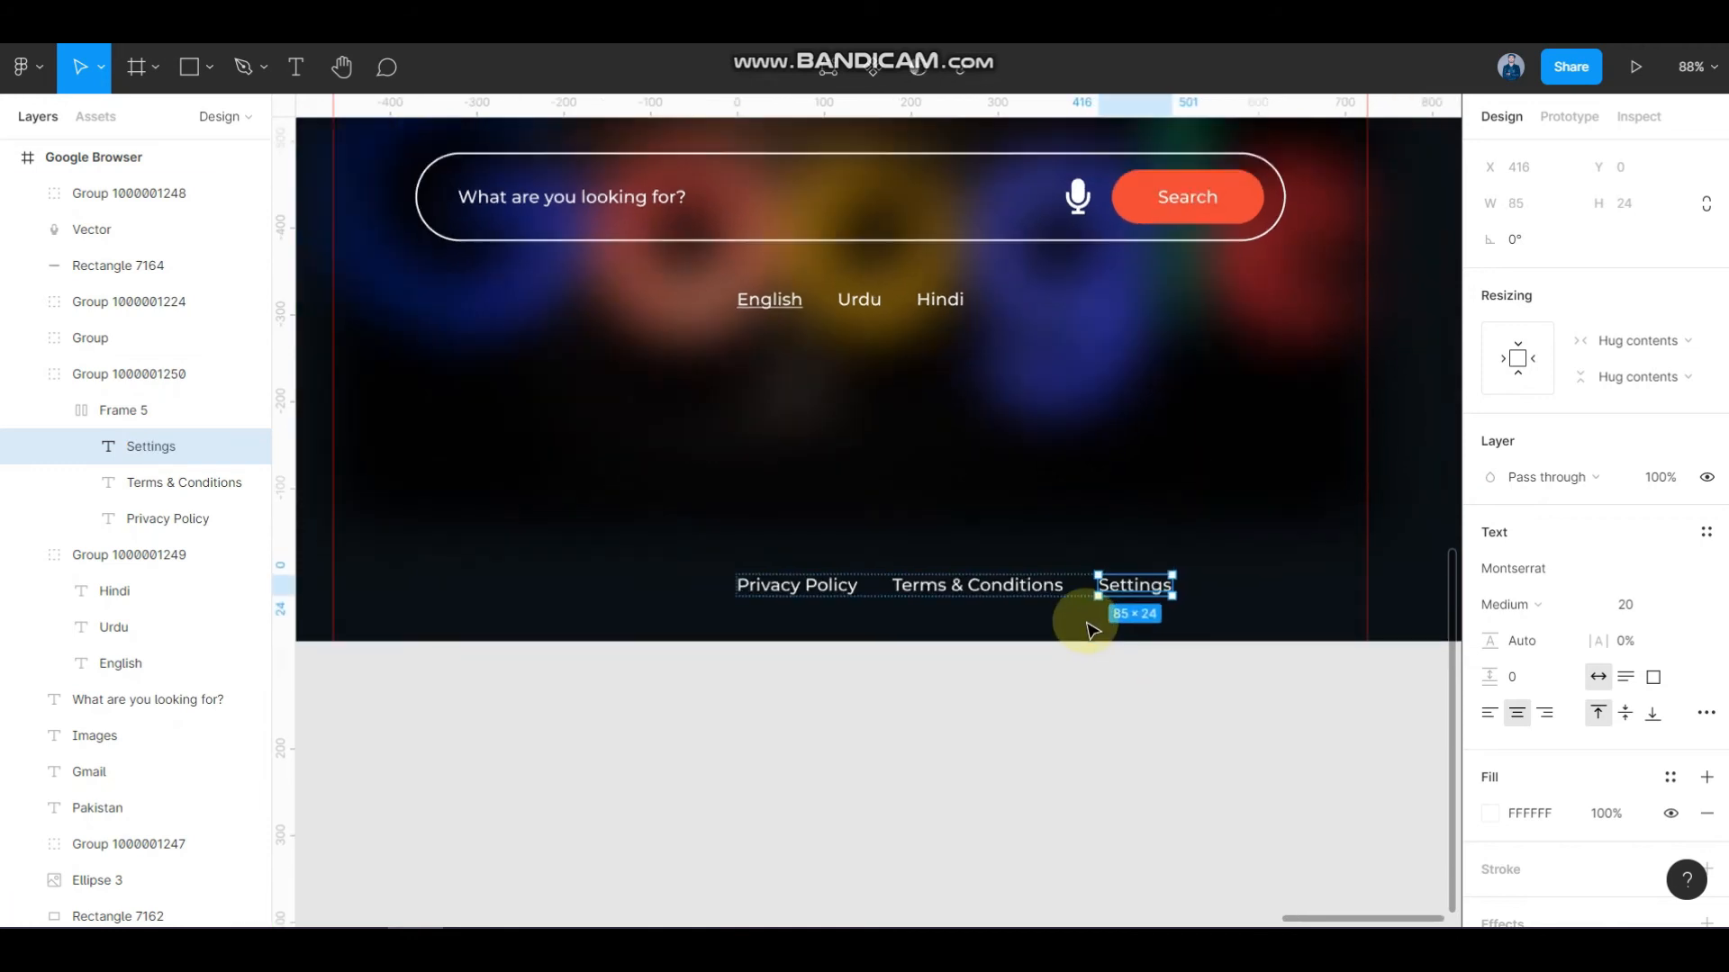
- Centre the footer link group horizontally in the frame, at X 470
left_click(1070, 668)
left_click_drag(974, 574, 883, 571)
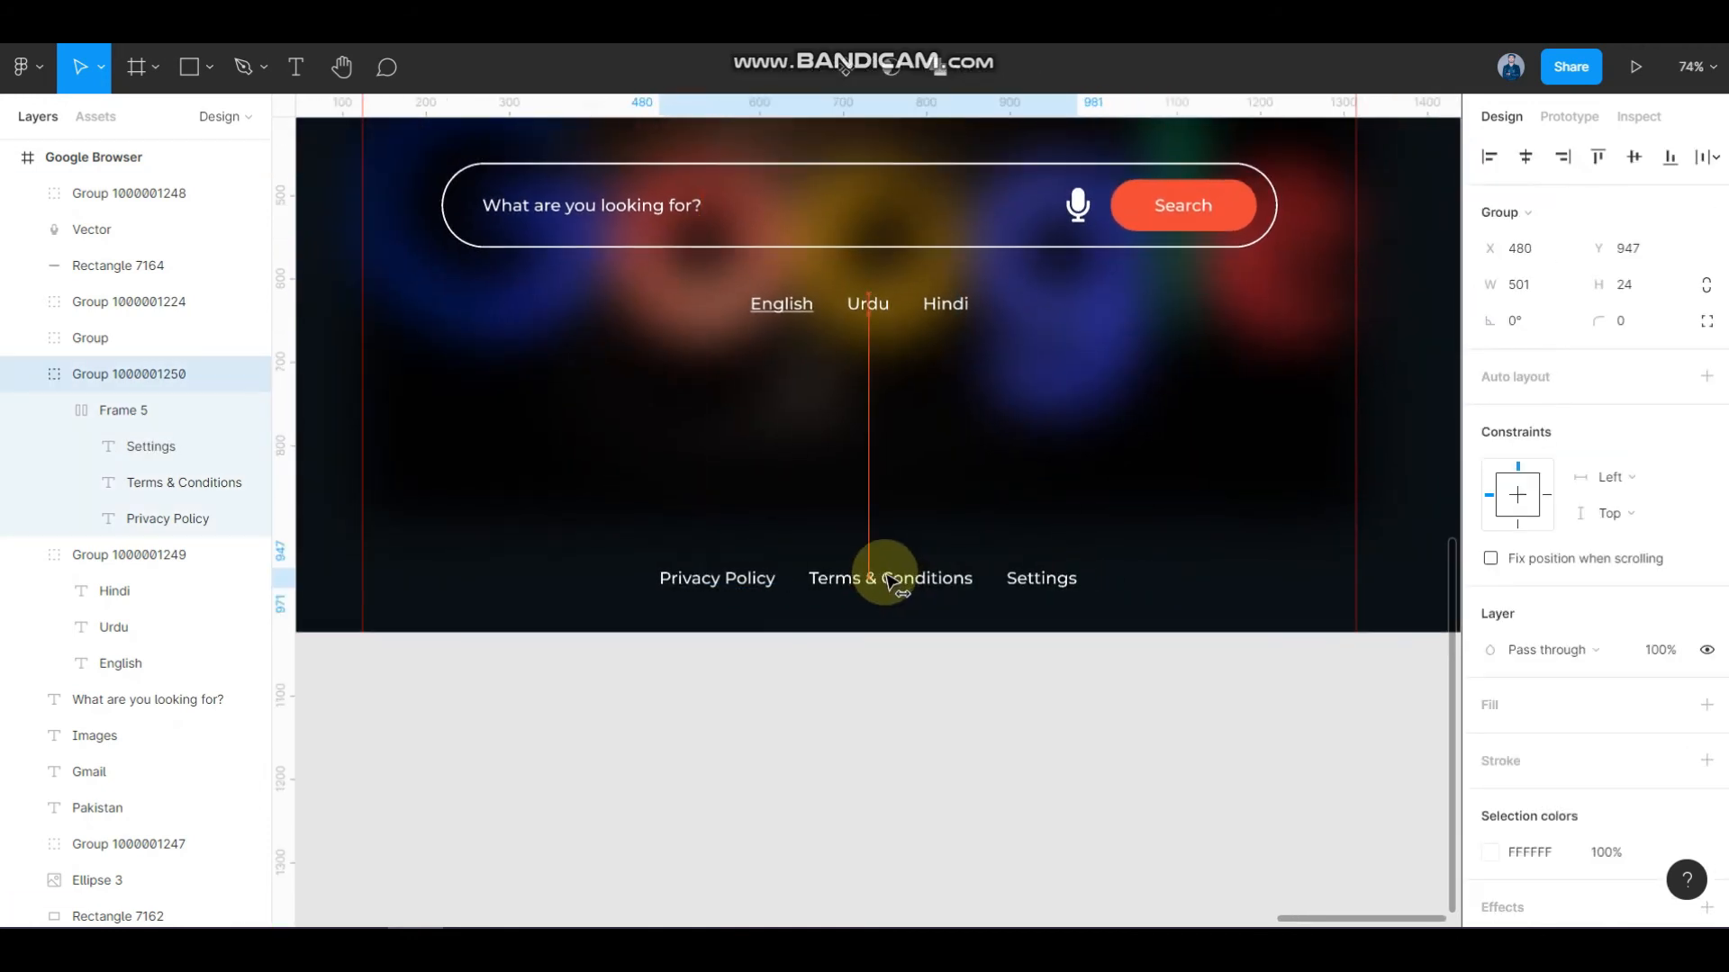
scroll(845, 467, "down", 3)
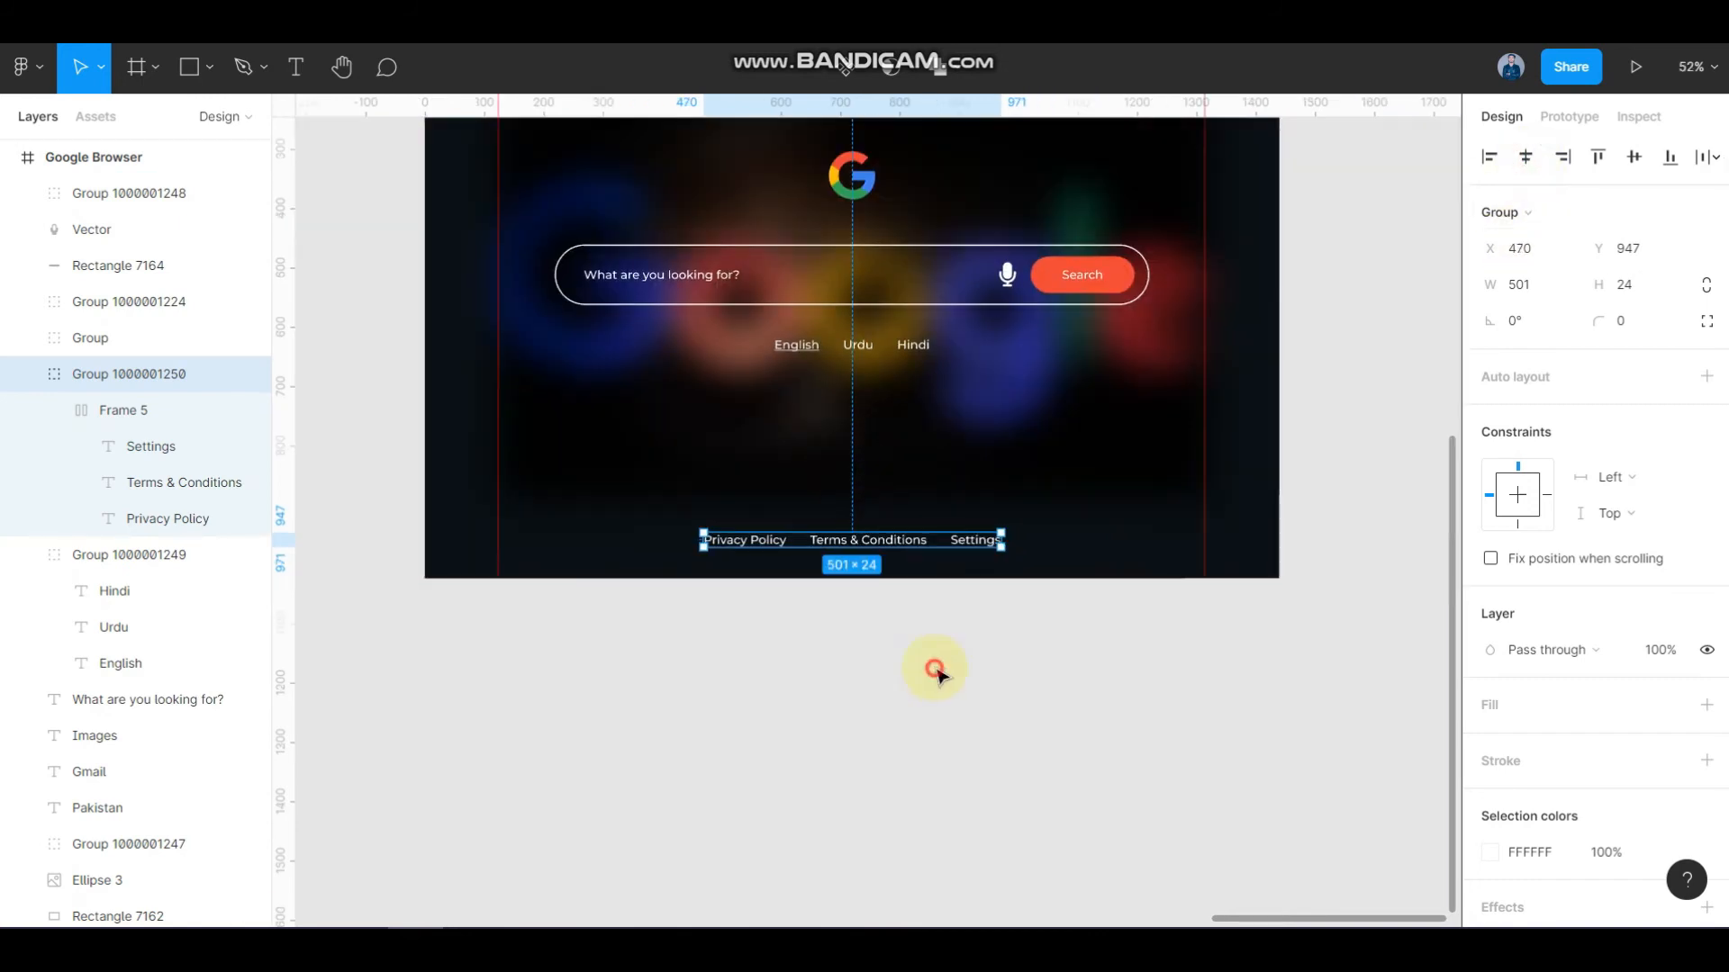
left_click(932, 667)
scroll(918, 635, "right", 2)
scroll(916, 635, "up", 1)
- Ungroup the footer links and the language labels completely into separate text layers
left_click(782, 555)
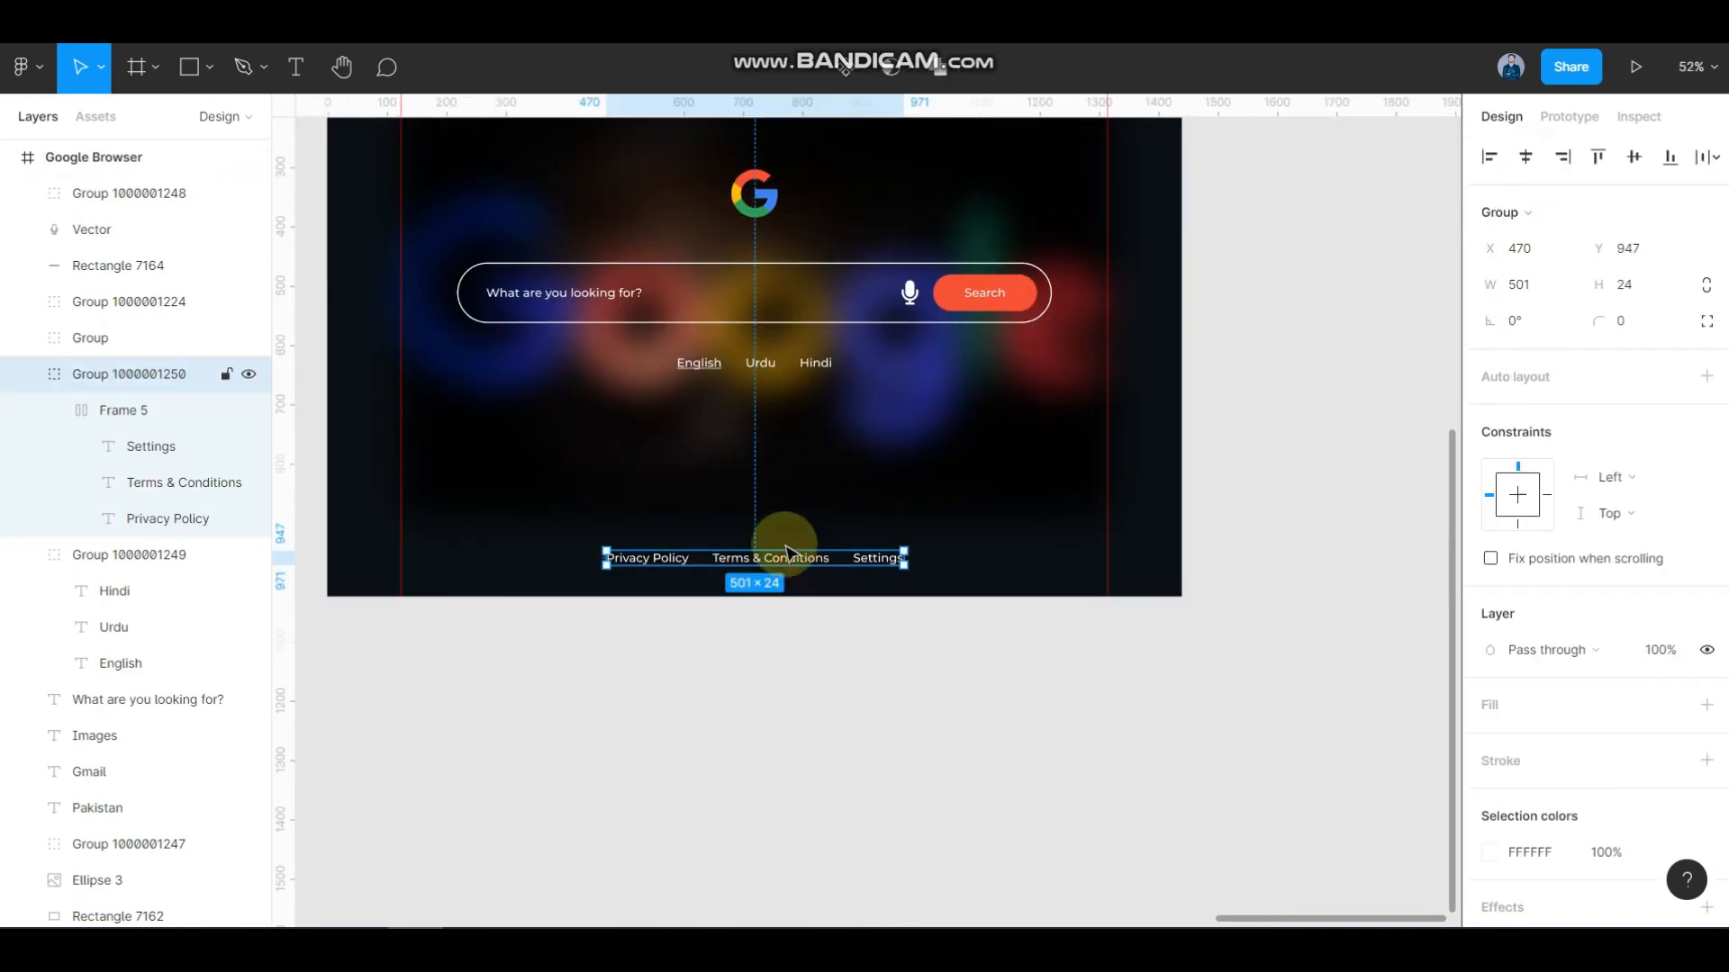
left_click(761, 363, "shift")
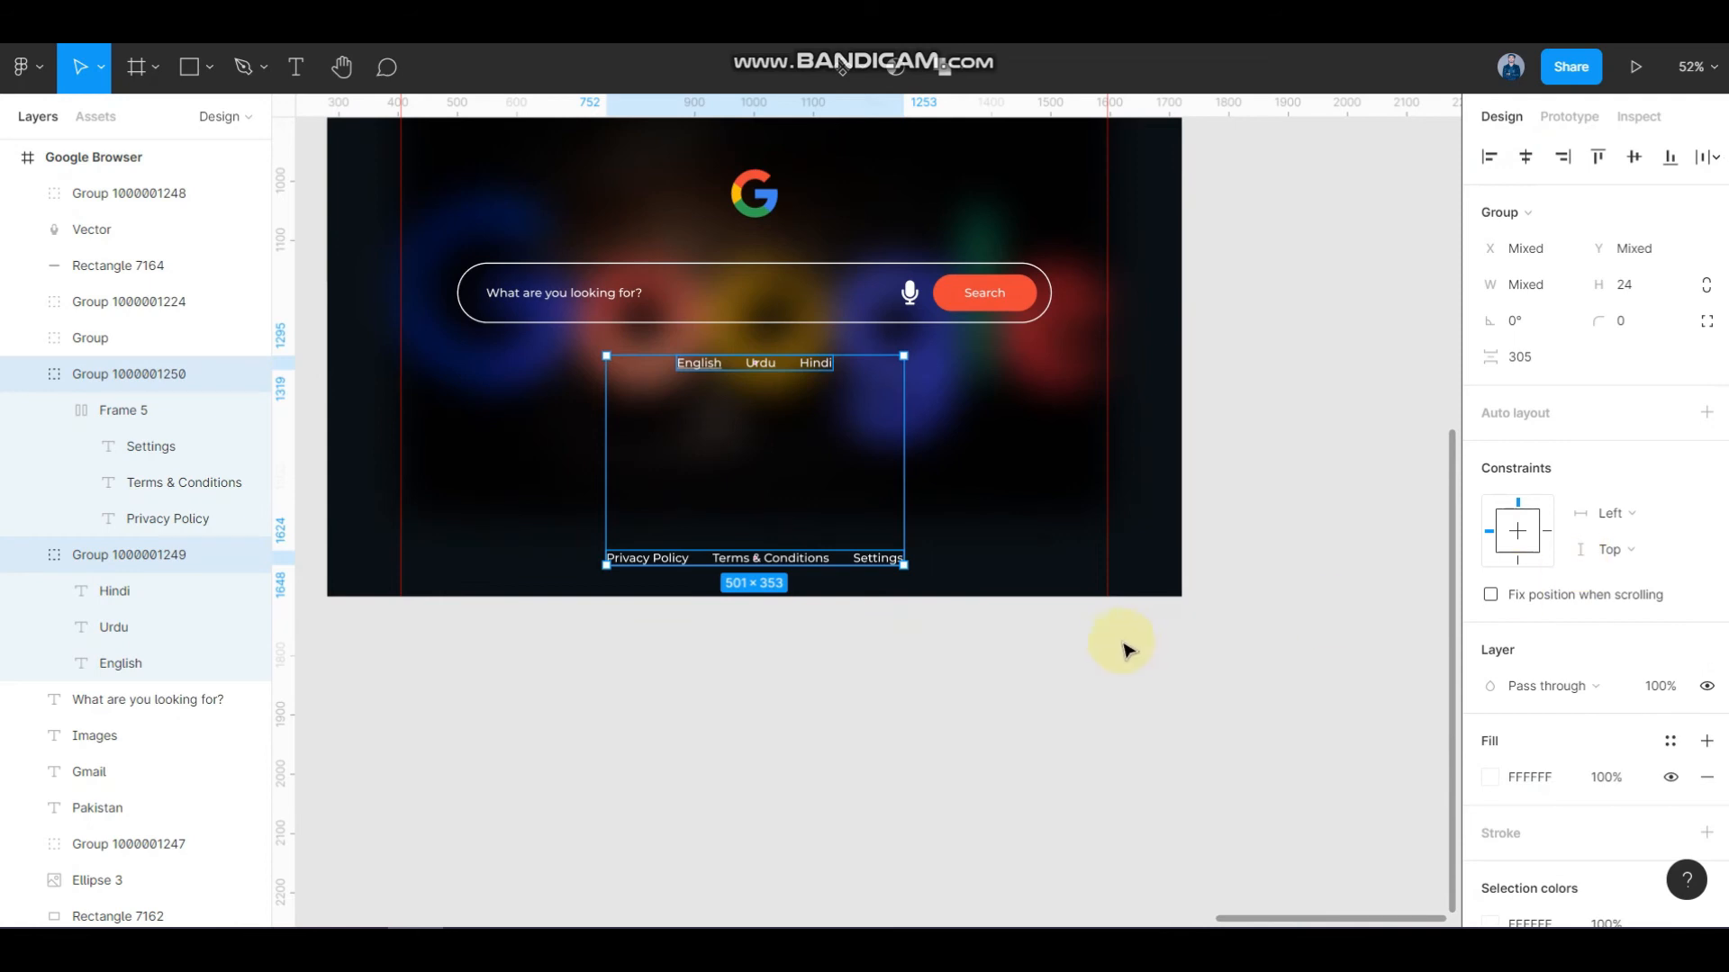
key("ctrl+shift+g")
key("ctrl+shift+g")
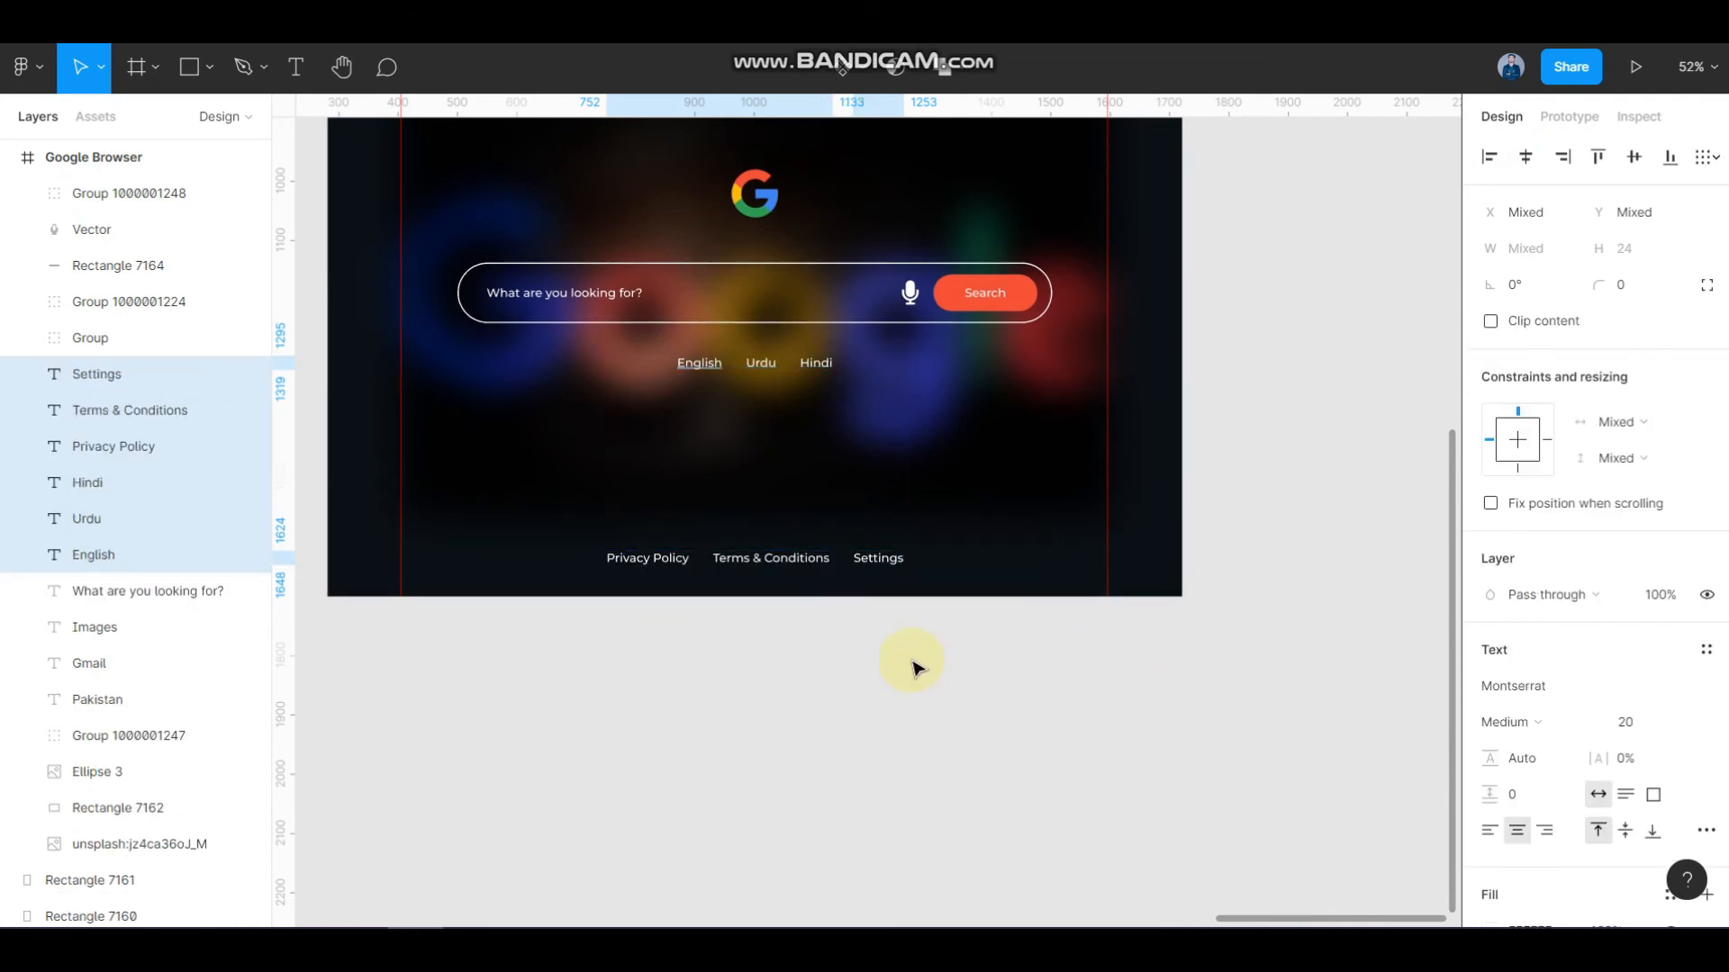
- Set the font size of all three footer links and all three language labels to 16
left_click(829, 640)
left_click_drag(906, 694, 597, 347)
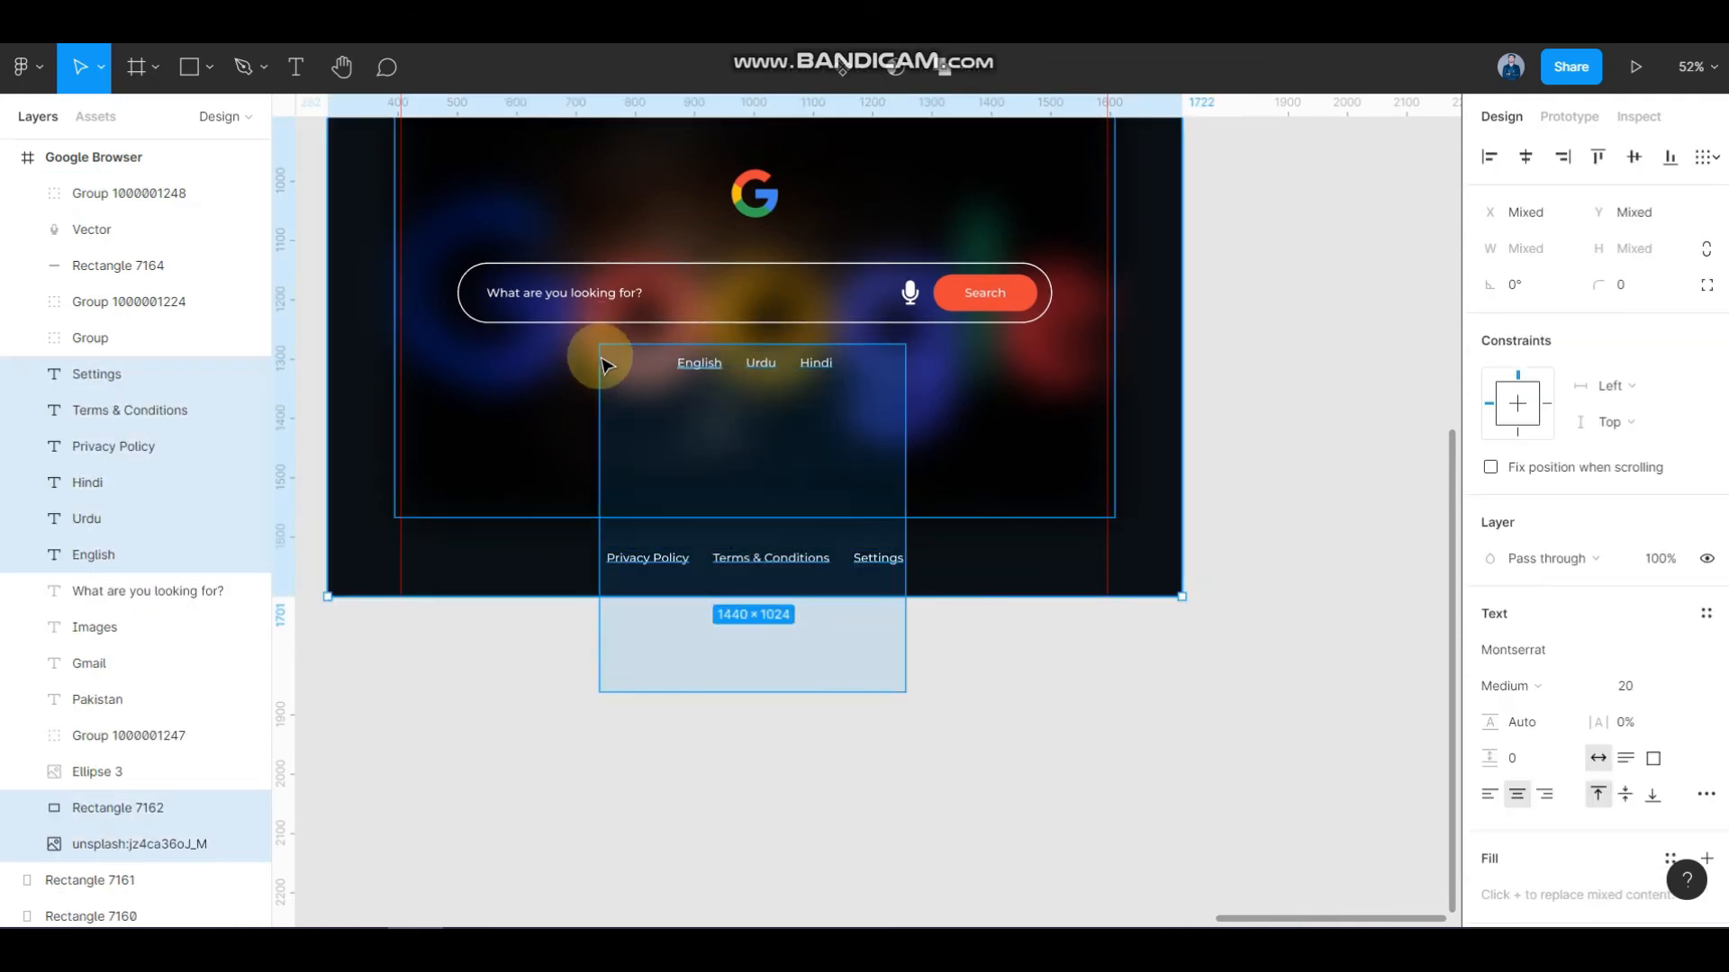
left_click_drag(1067, 694, 976, 471)
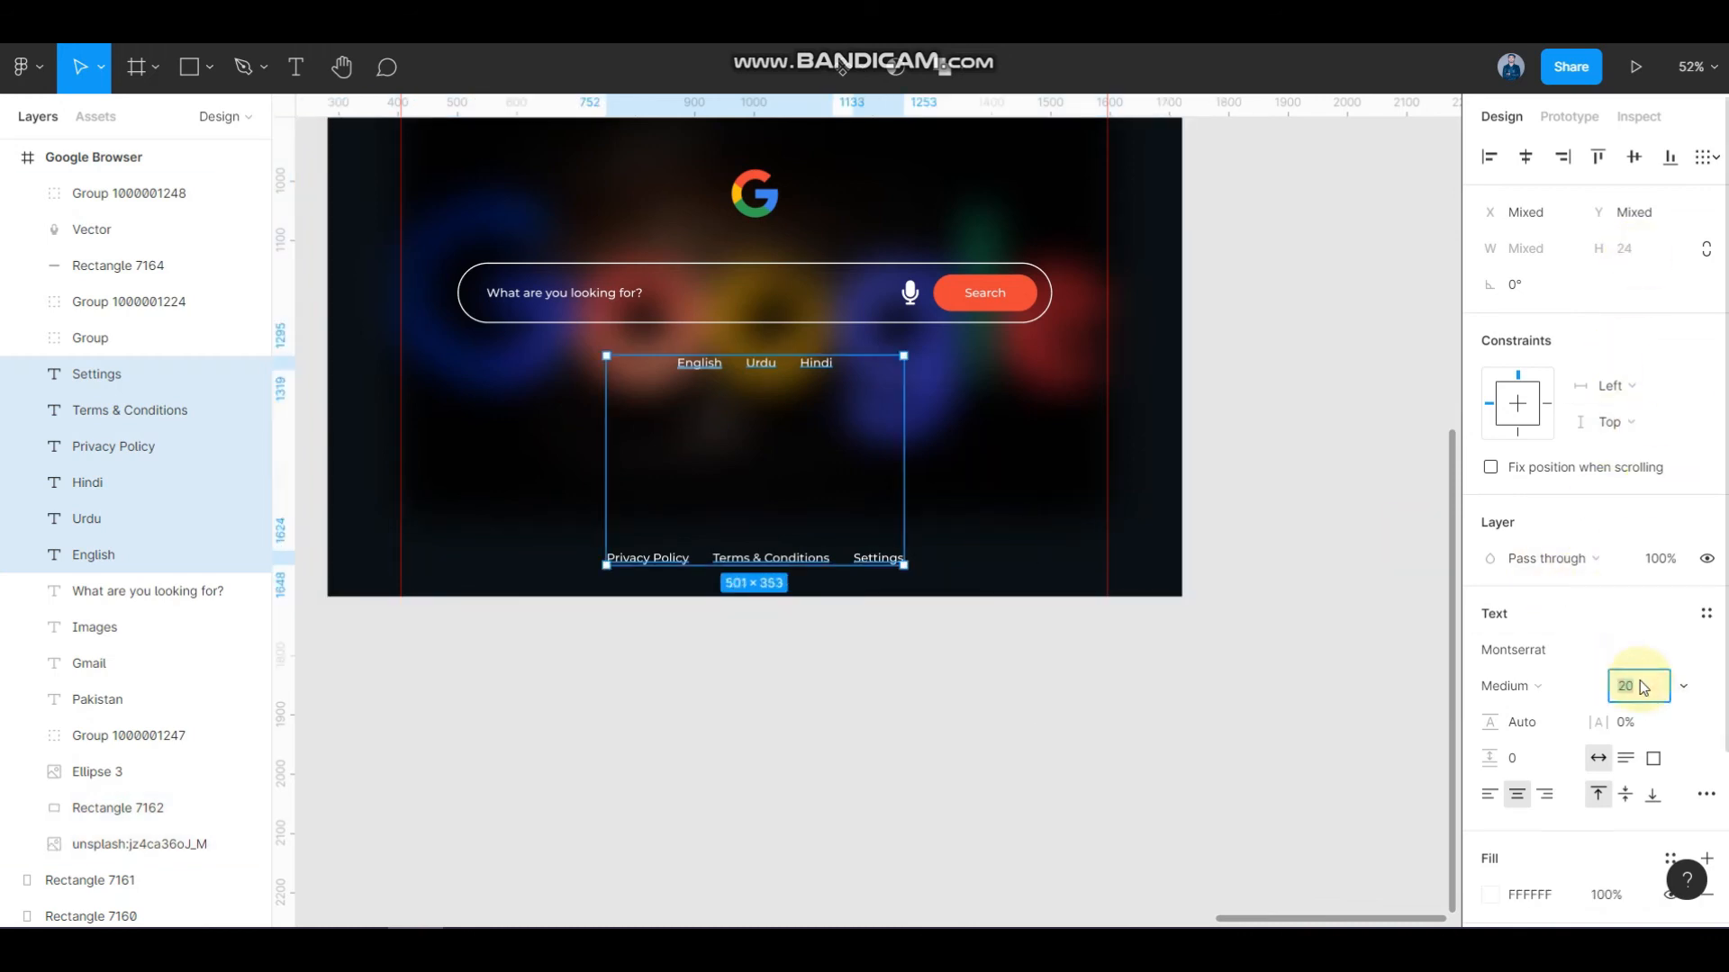
key("Return")
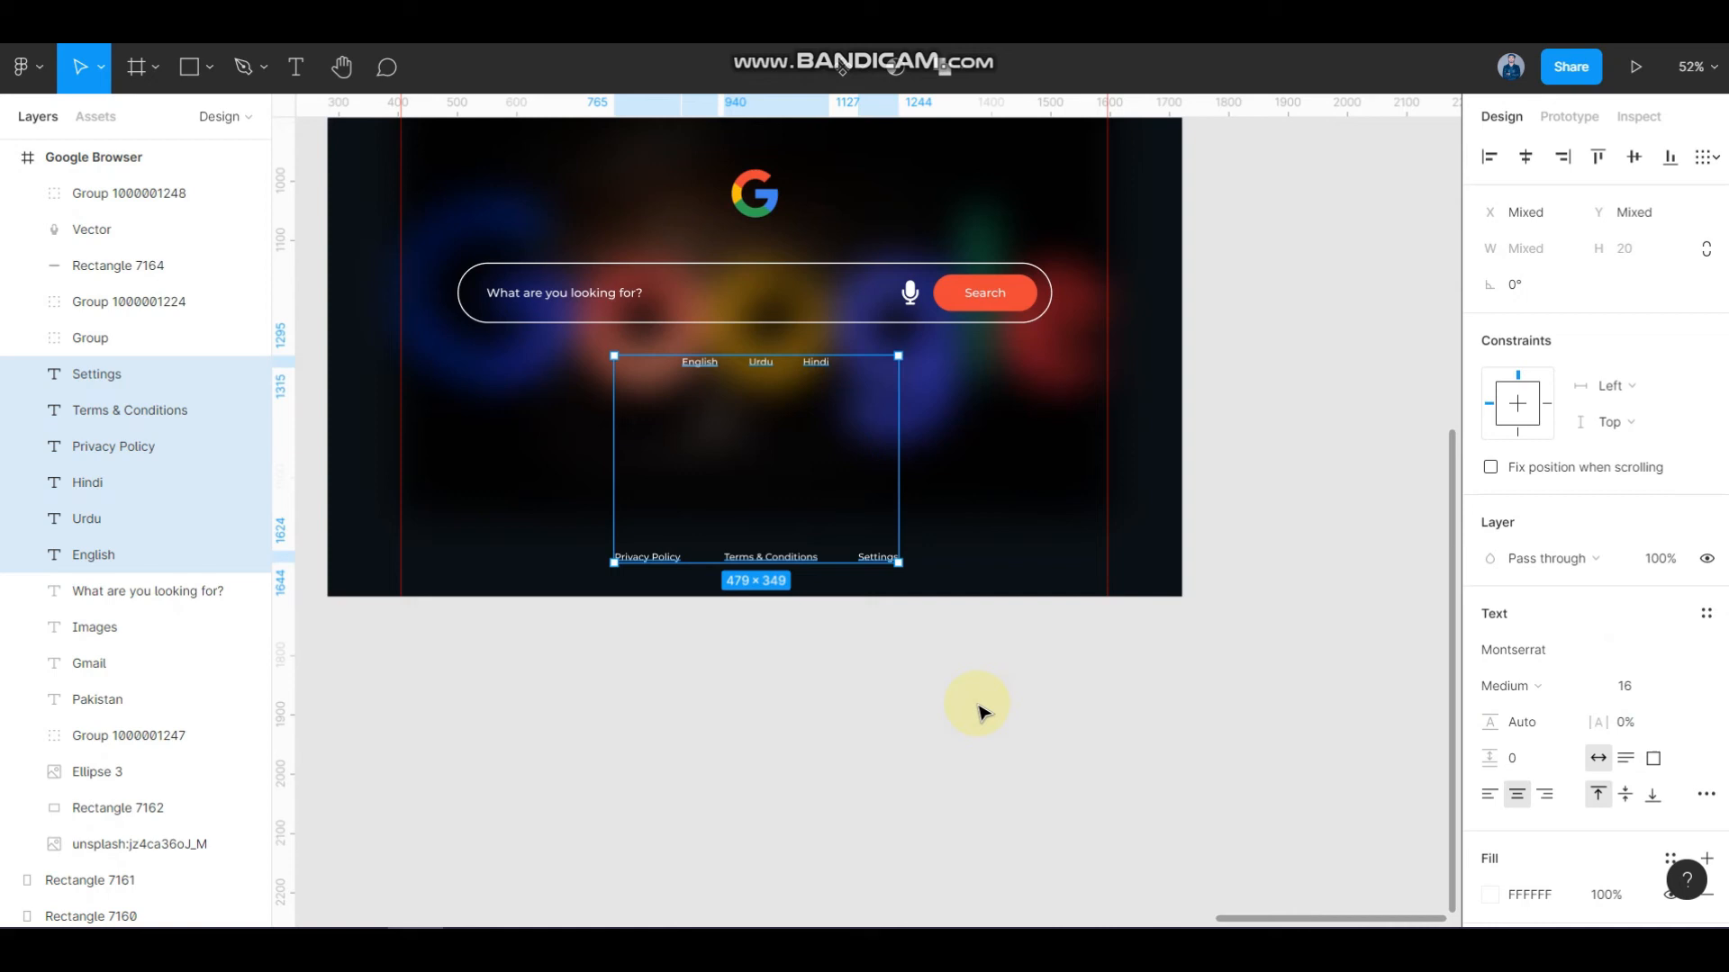
left_click(880, 670)
- Distribute the three footer links evenly in the horizontal direction and set their spacing to 72
scroll(662, 551, "up", 3)
left_click(664, 556)
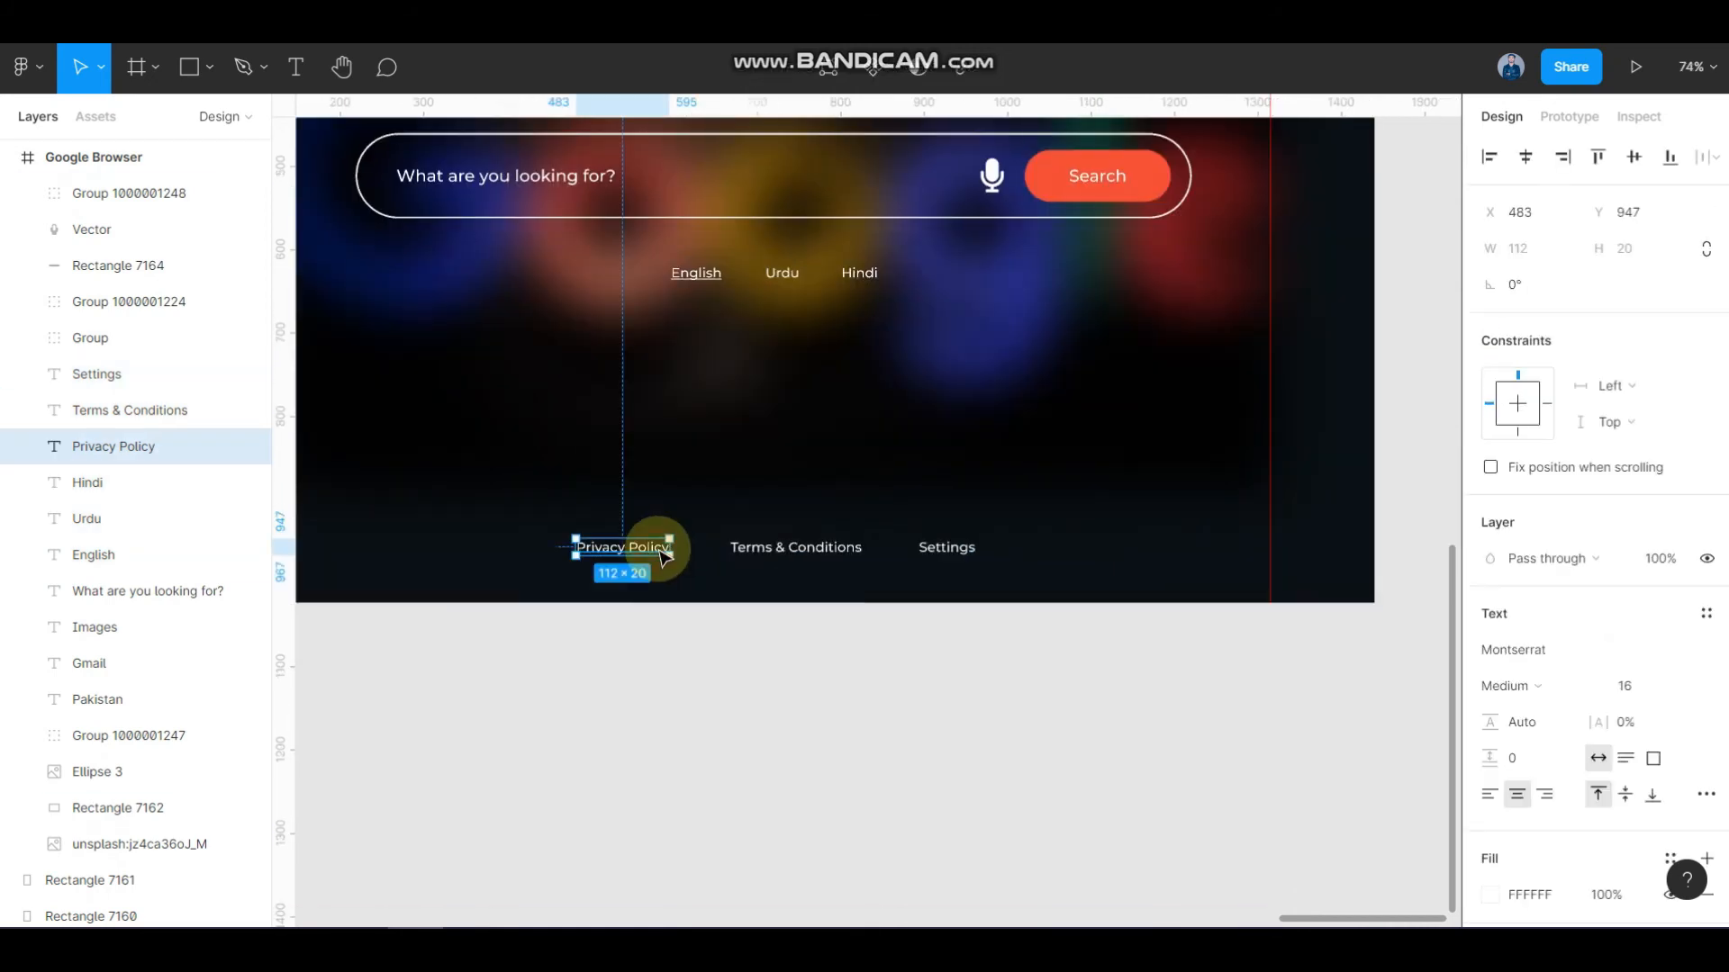
left_click(816, 547, "shift")
left_click(941, 548, "shift")
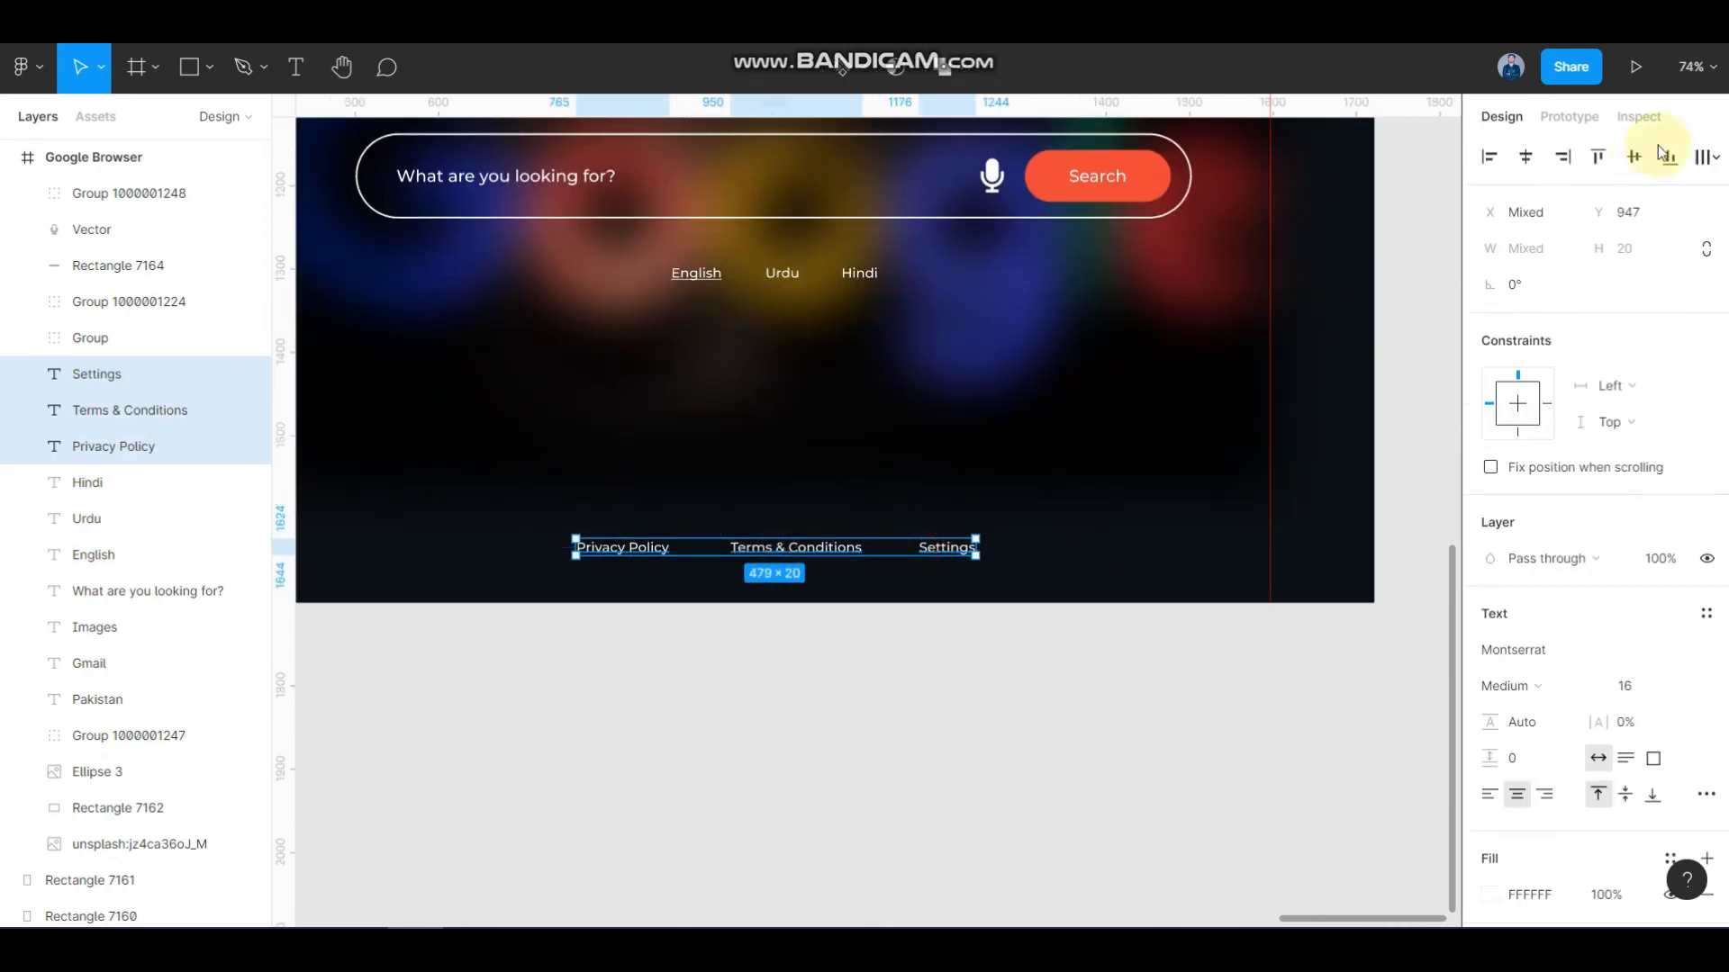
left_click(1705, 157)
left_click(1530, 271)
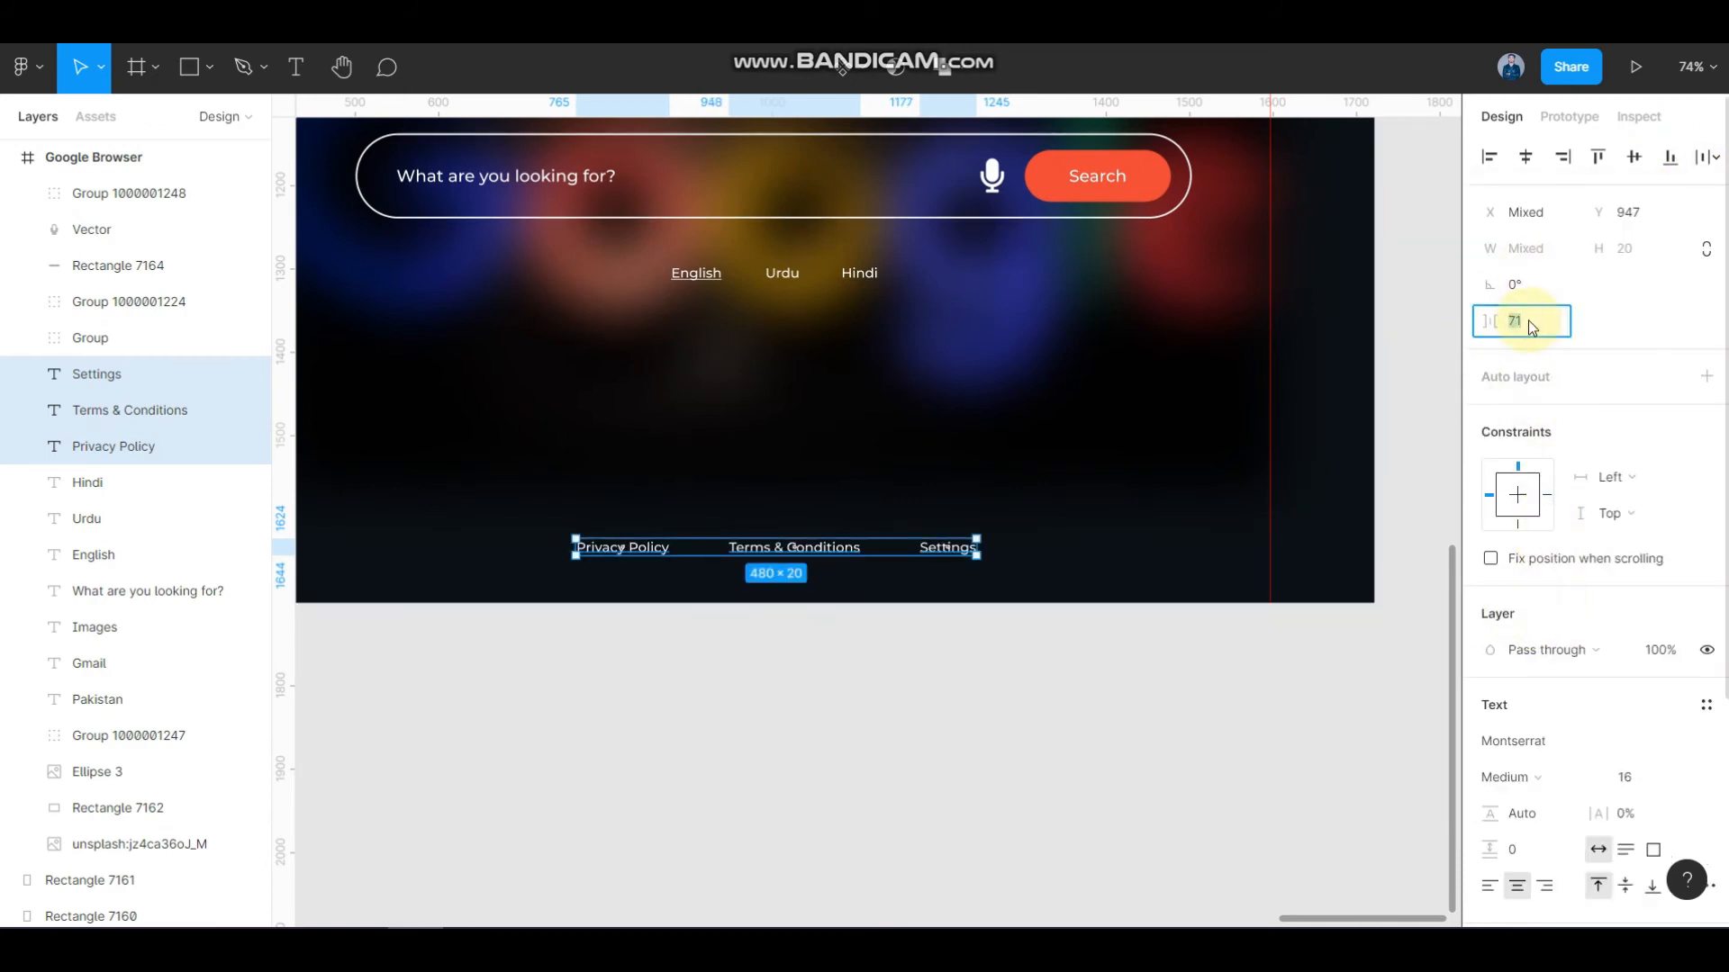
key("Up")
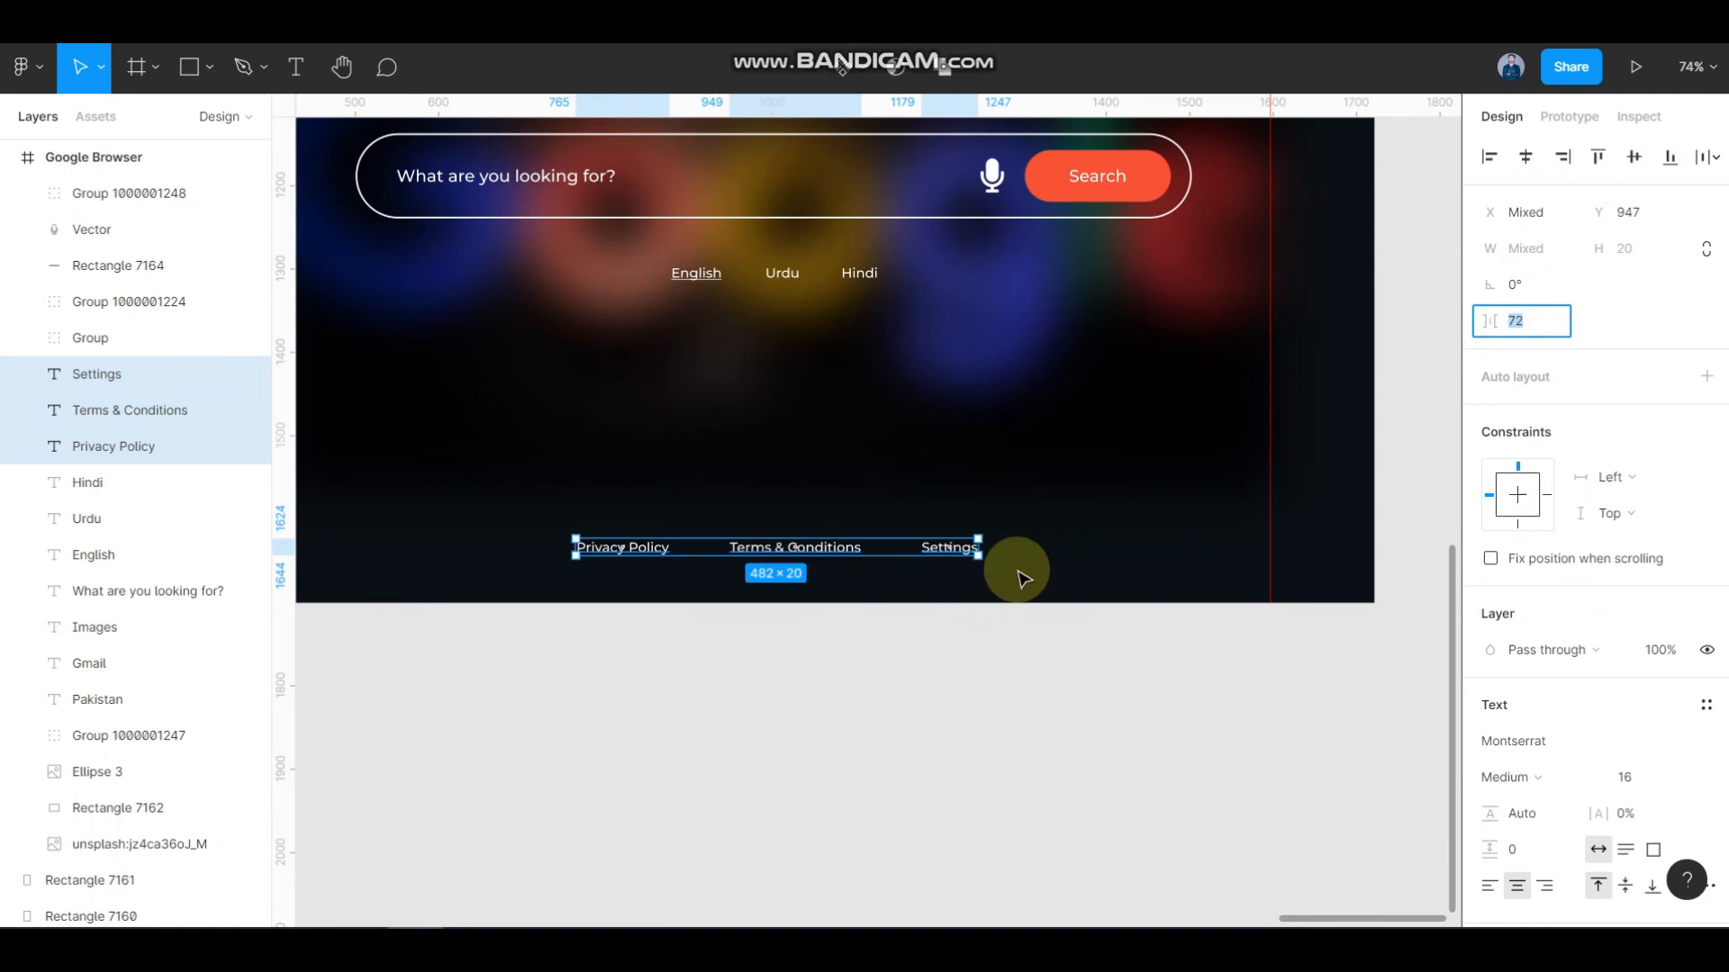
- Group the three footer links and centre the group horizontally in the frame
left_click(889, 677)
left_click_drag(1003, 675, 566, 488)
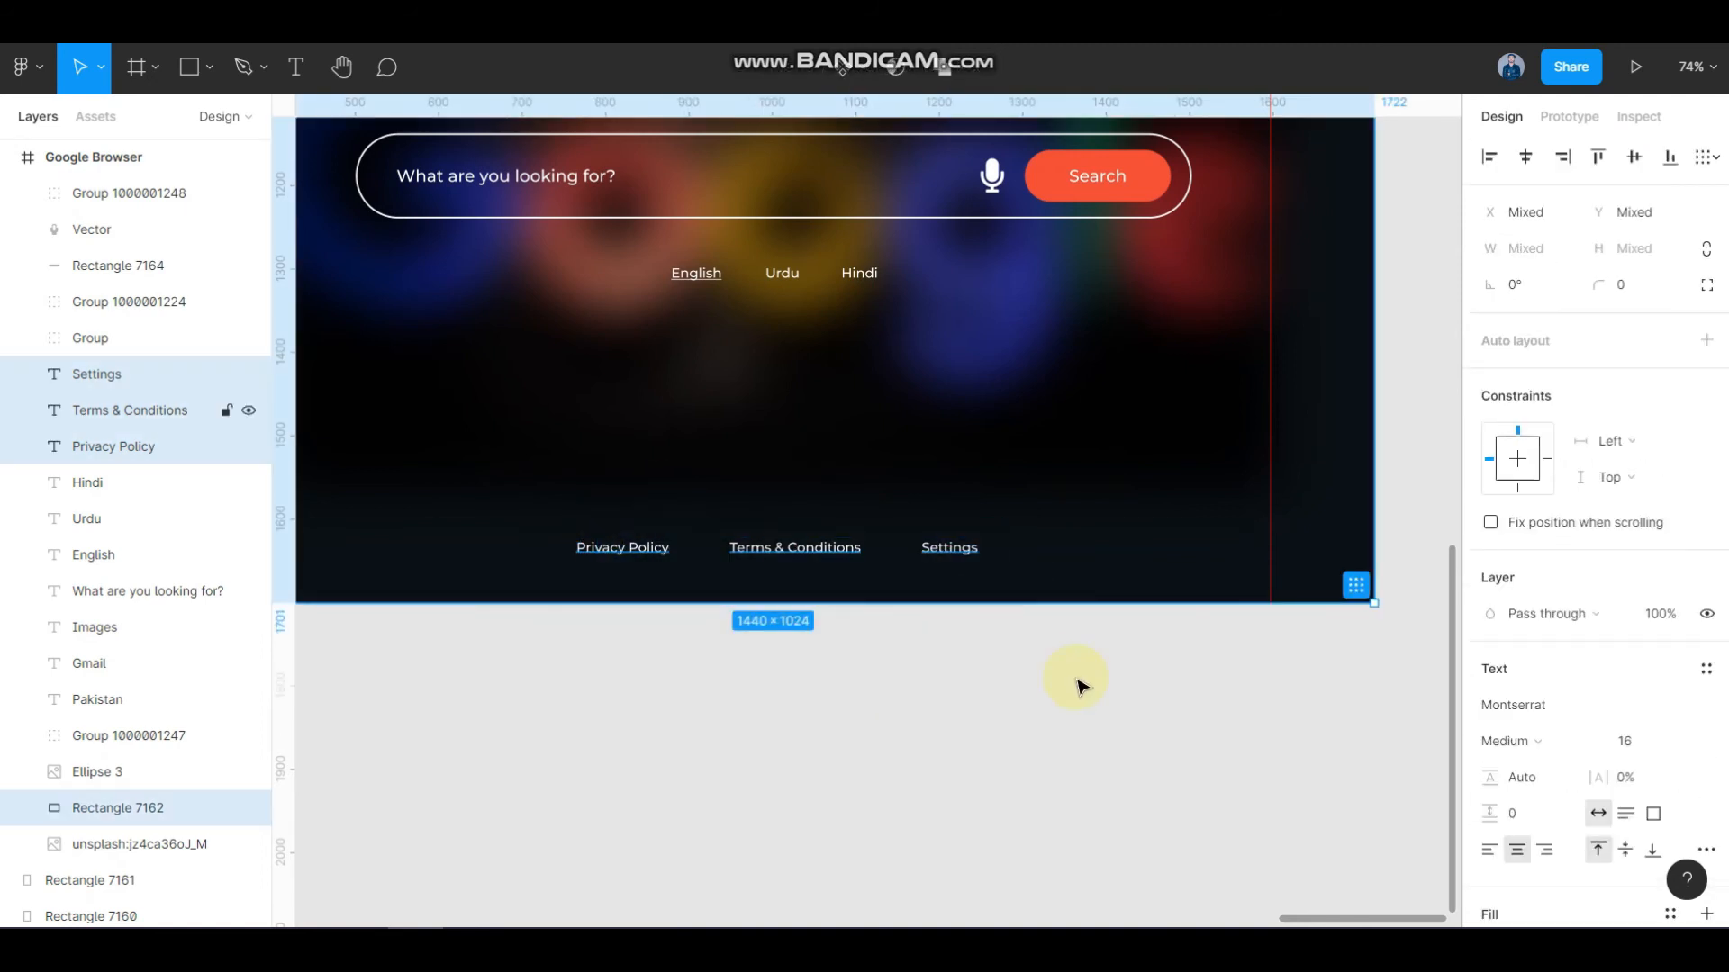
key("ctrl+g")
left_click(1101, 747)
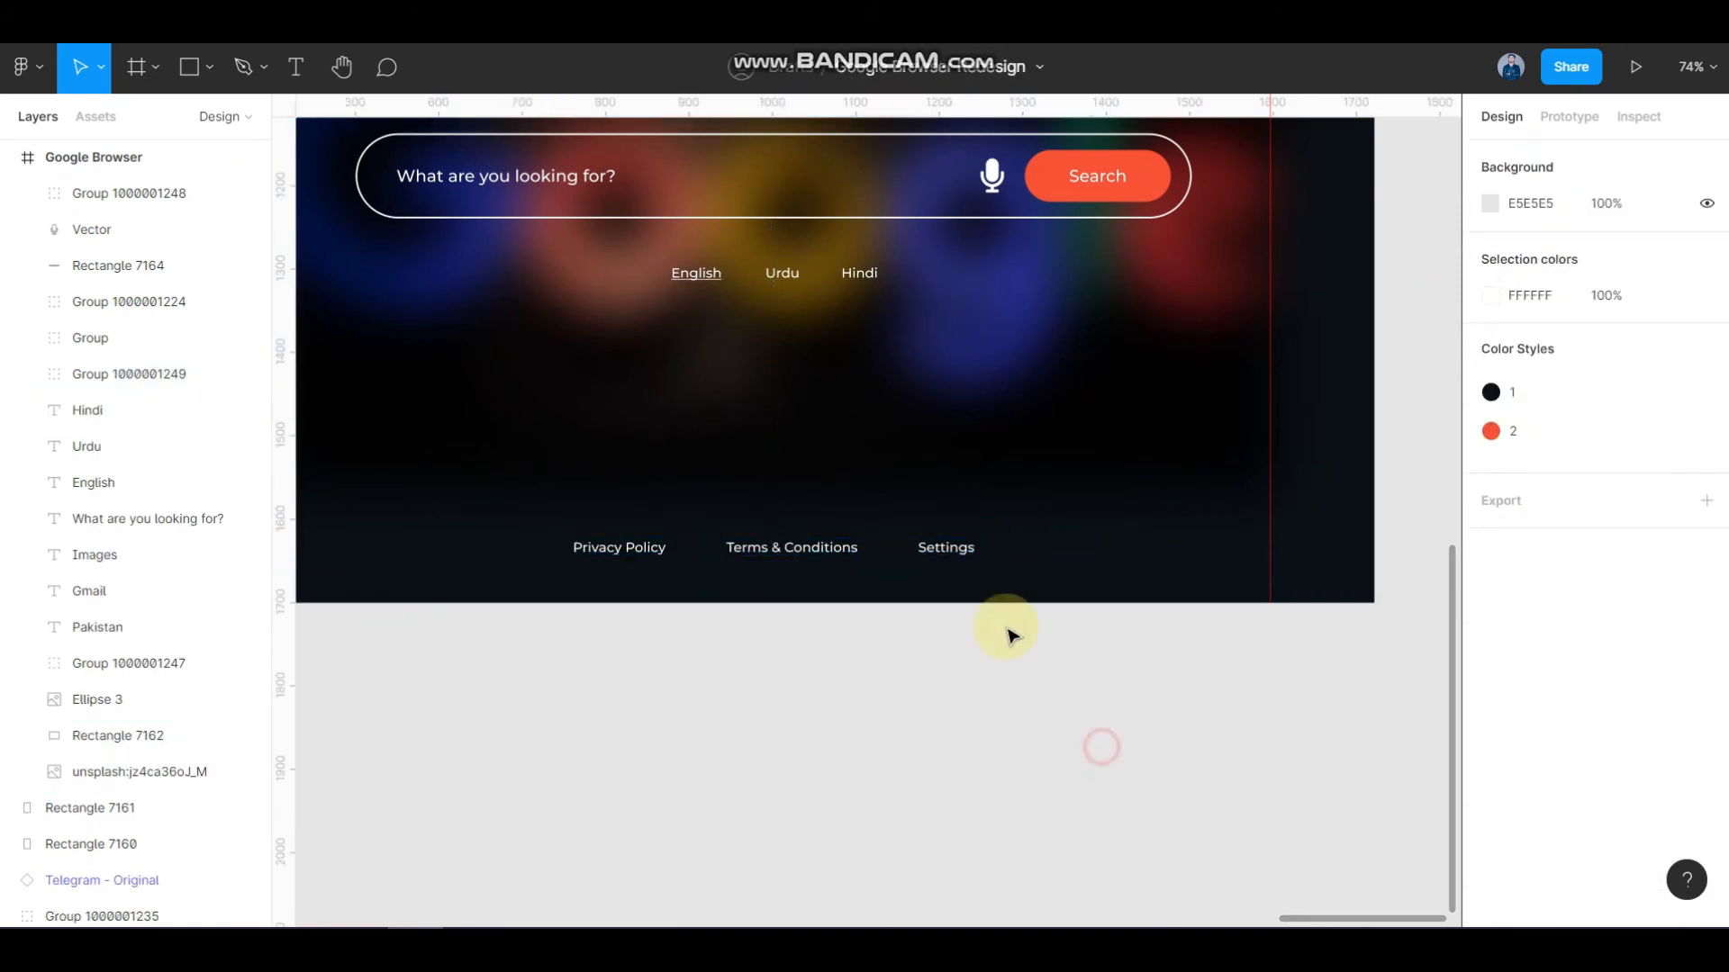
scroll(1006, 636, "down", 5)
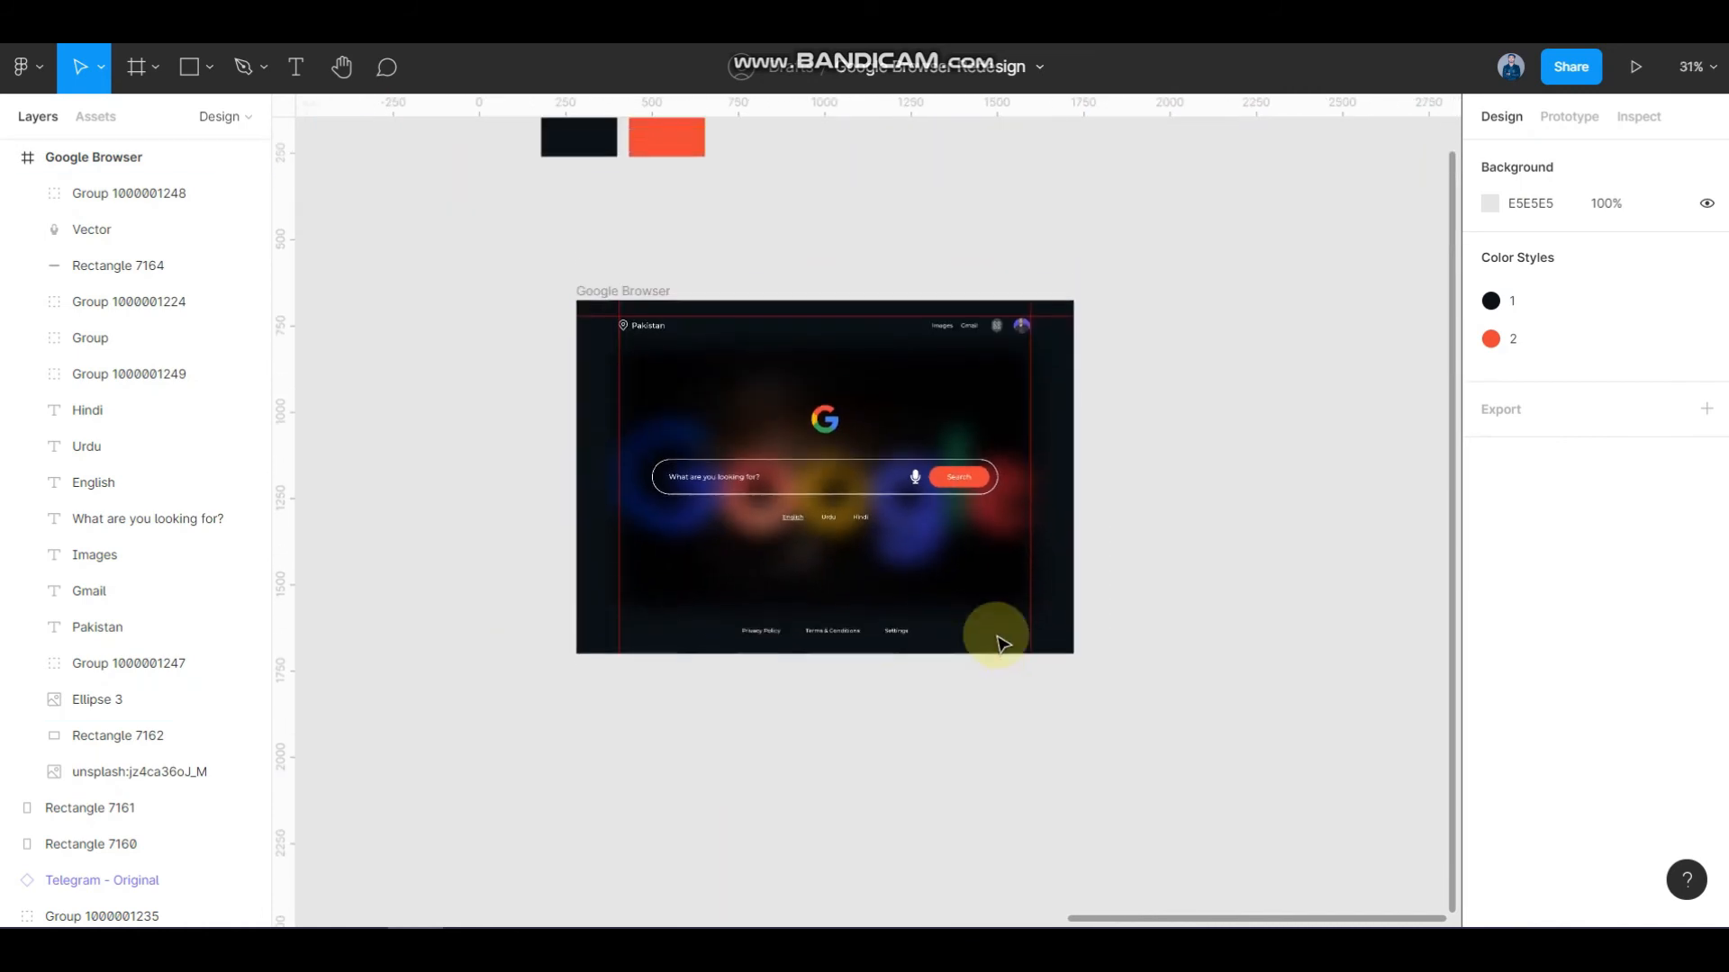
scroll(981, 442, "up", 2)
scroll(973, 316, "up", 3)
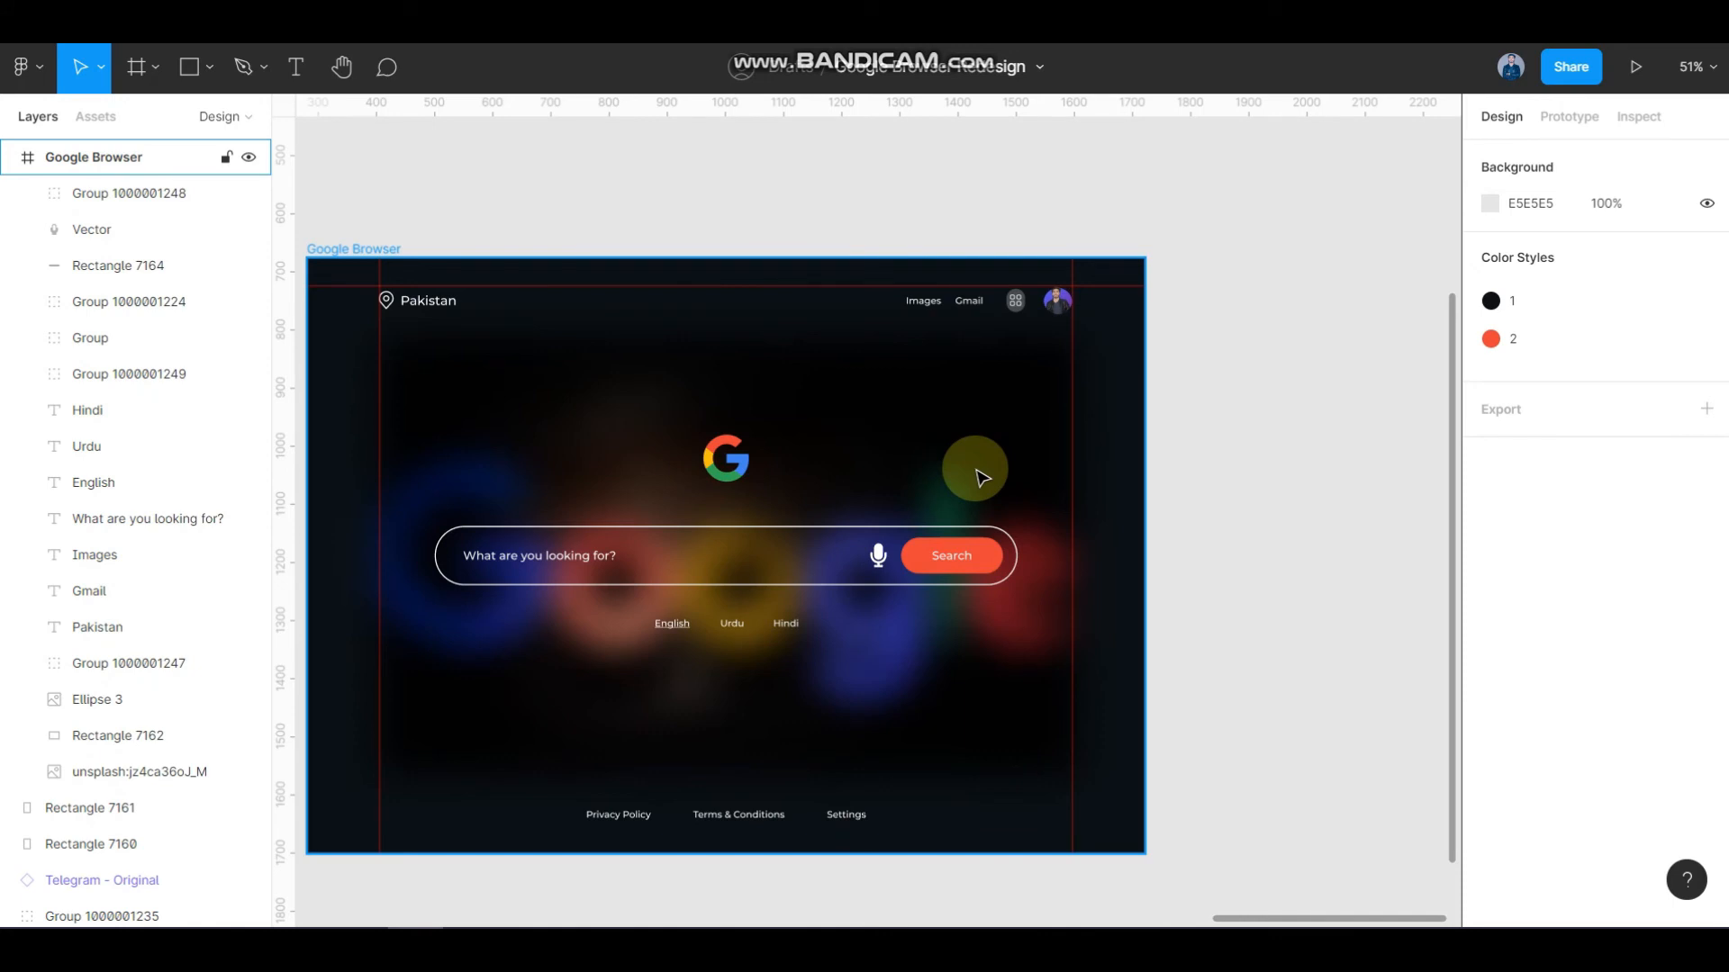
- Shift the Images label in the header away from Gmail, to X 1013
left_click(1018, 305)
left_click(1013, 191)
scroll(963, 291, "up", 5)
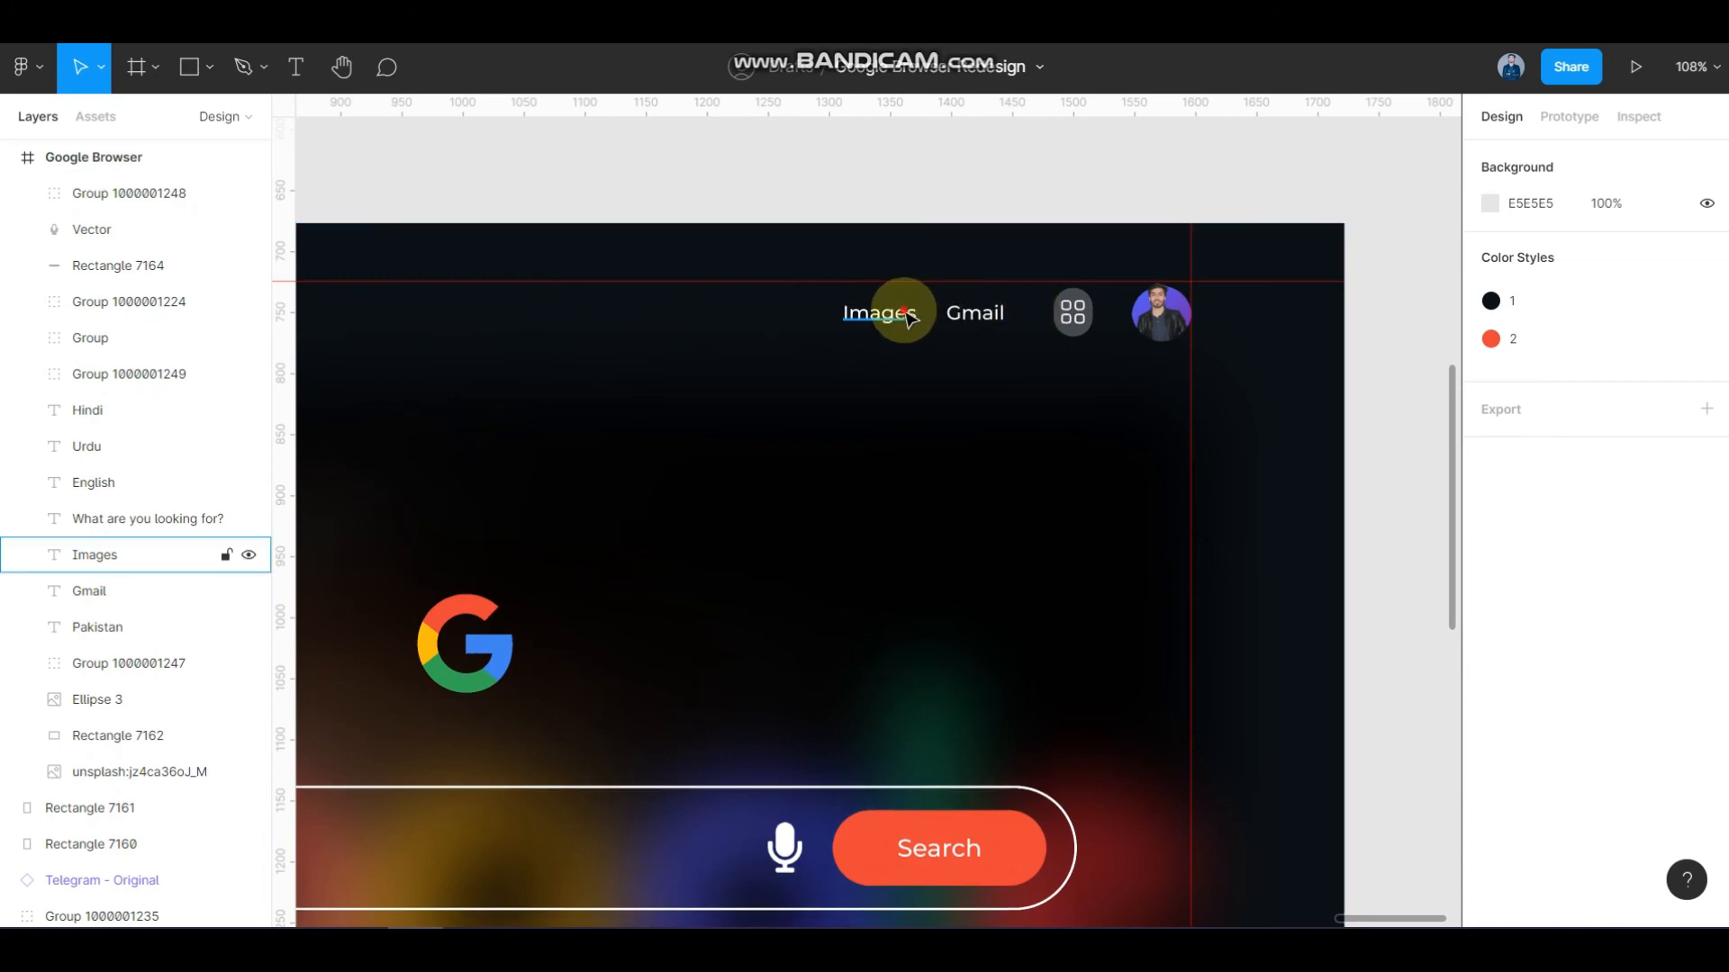
left_click(855, 313)
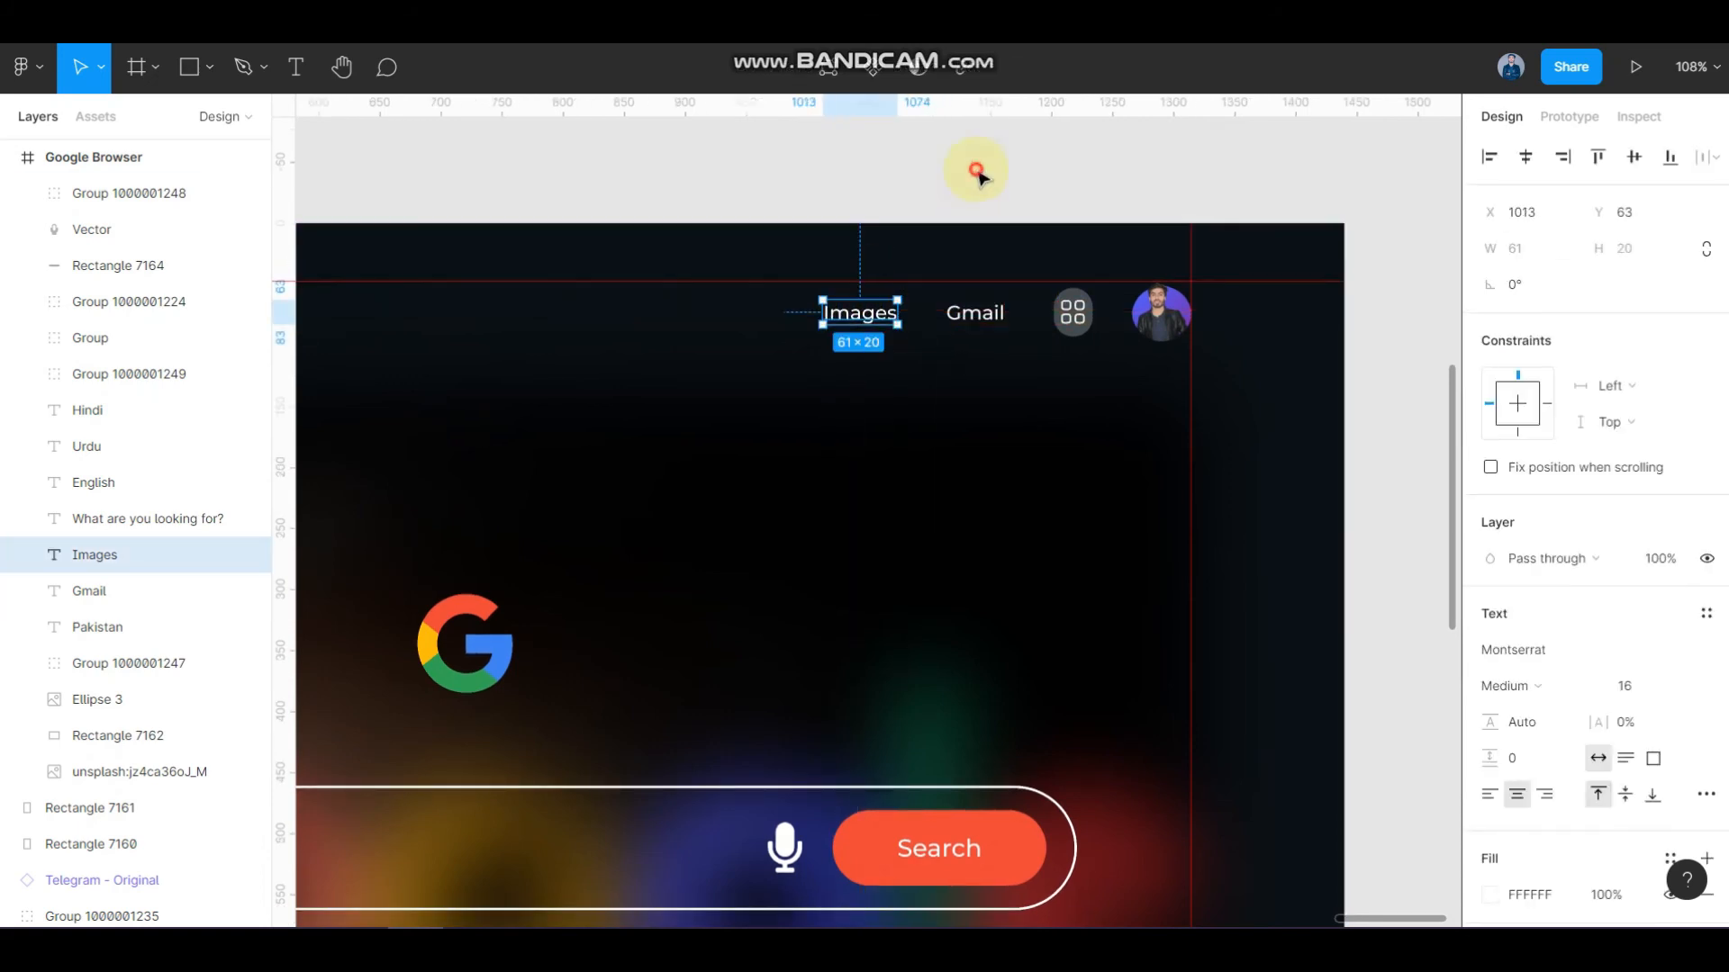
left_click(1017, 176)
- Draw a rectangle about 170 × 221 below the header's apps button, at about X 1064, Y 110
scroll(1111, 351, "down", 2)
scroll(1053, 273, "up", 1)
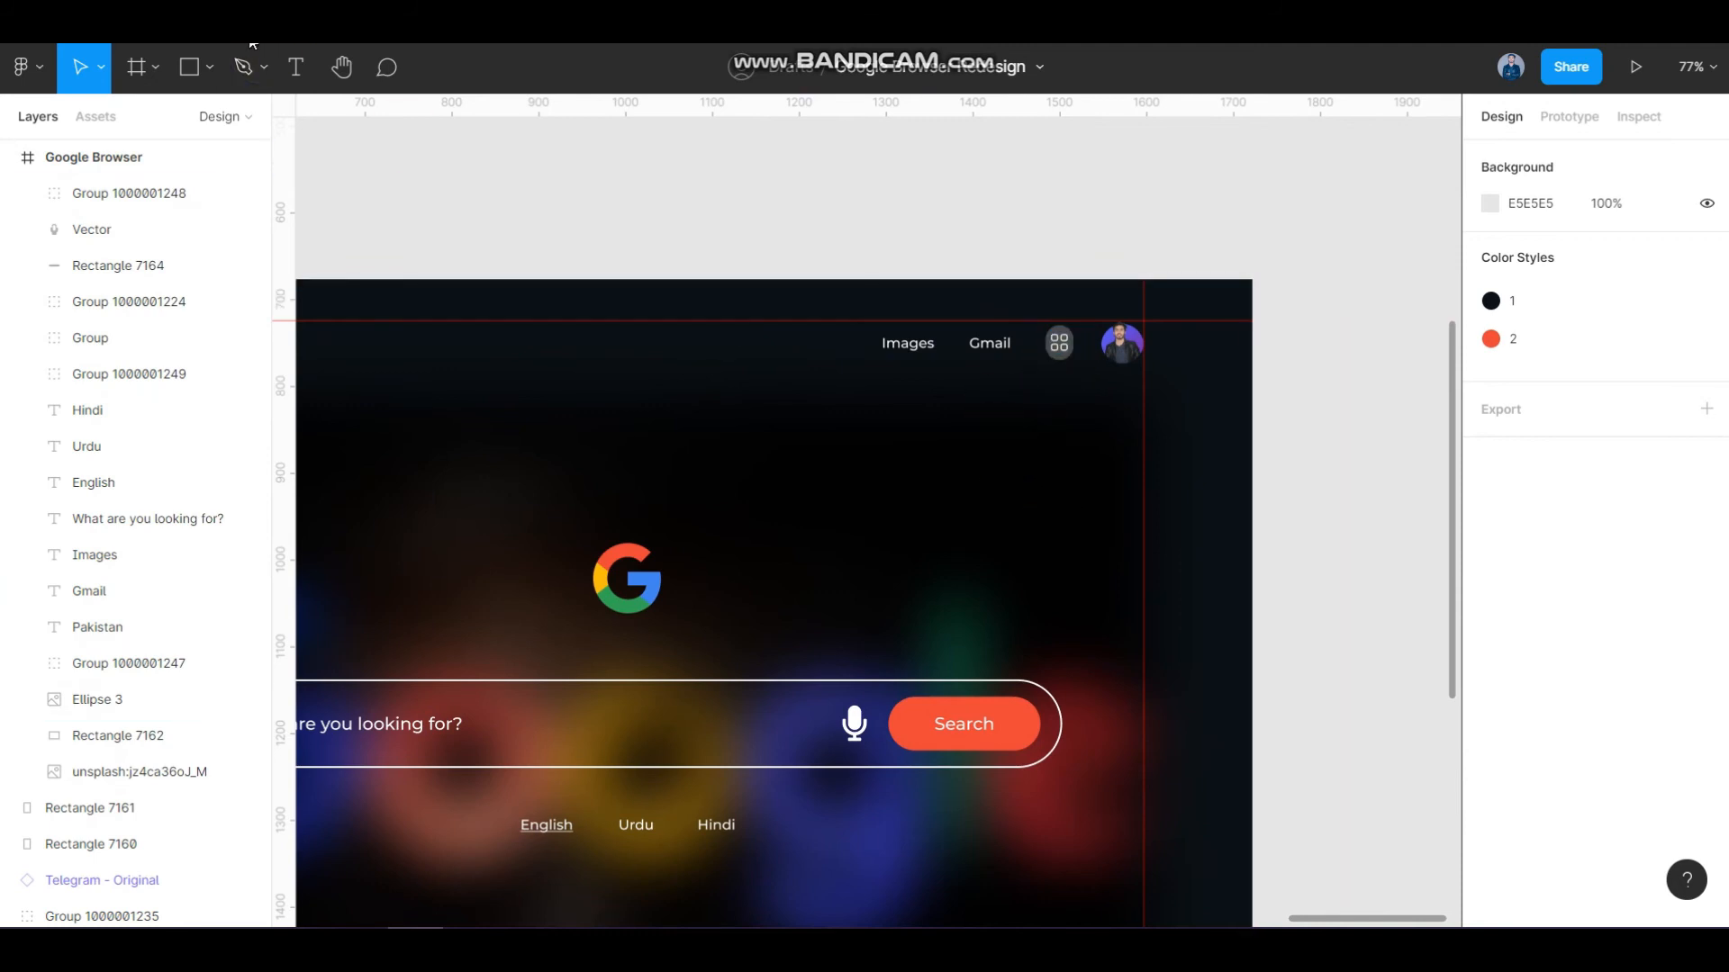
left_click(209, 67)
left_click(173, 119)
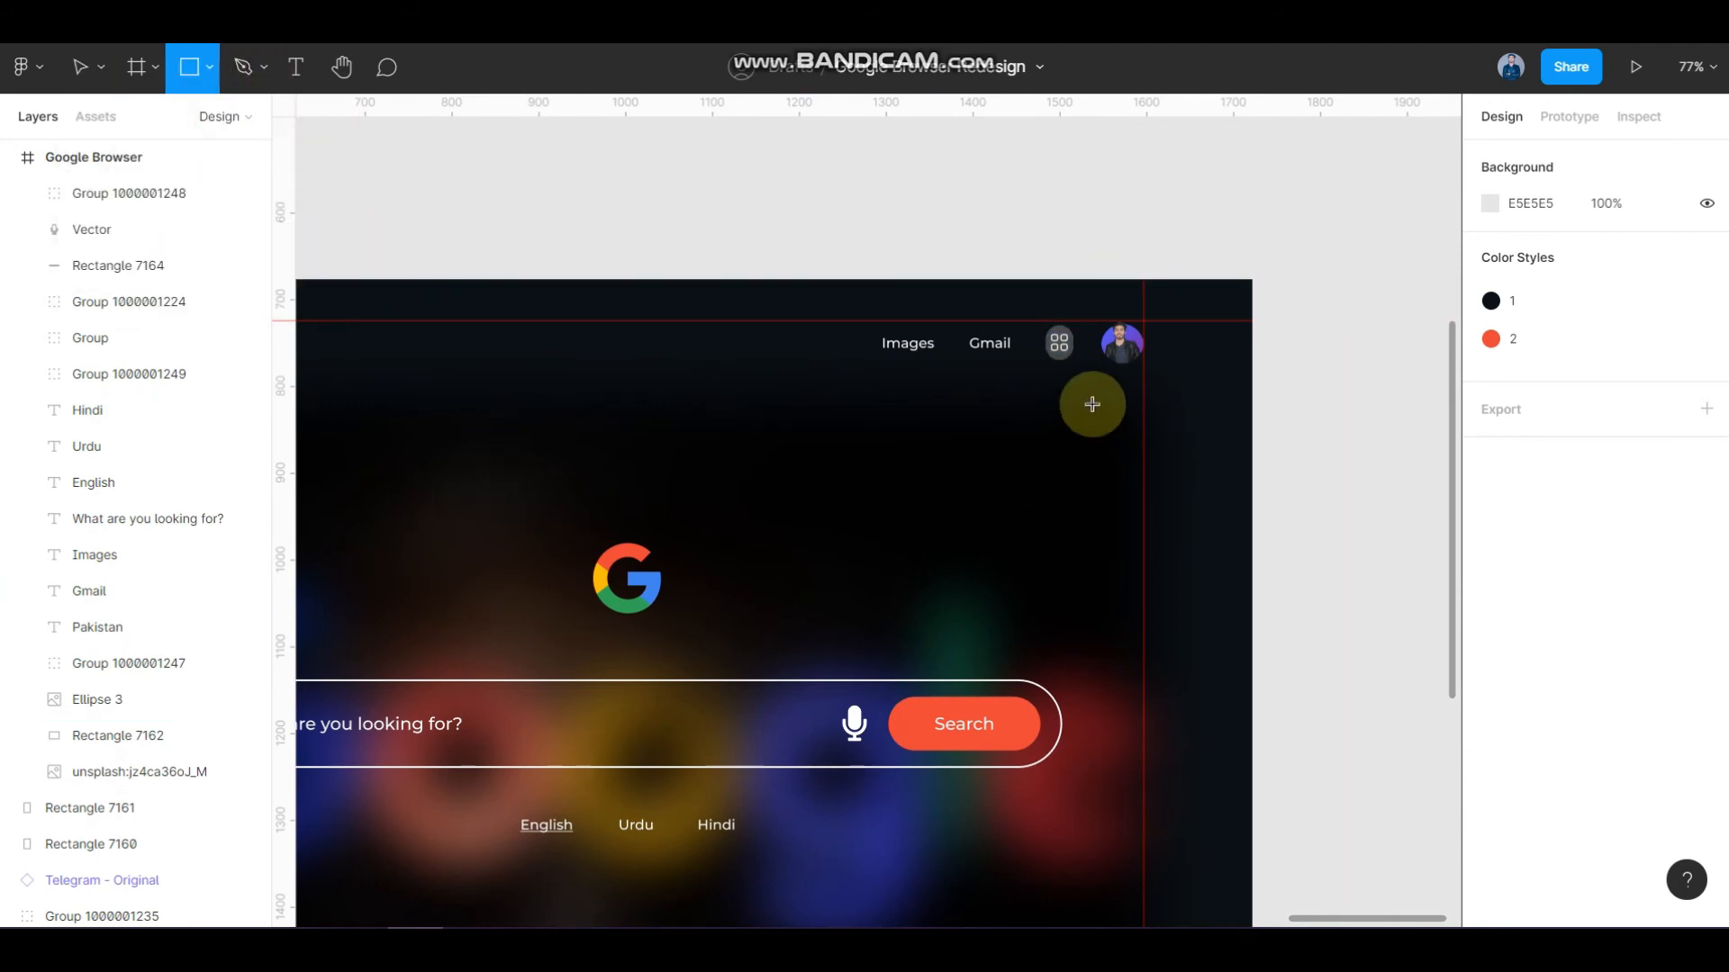
scroll(1093, 405, "up", 5)
mouse_move(1097, 335)
left_mouse_down()
mouse_move(904, 467)
mouse_move(791, 618)
mouse_move(789, 733)
left_mouse_up()
left_click_drag(985, 394, 973, 406)
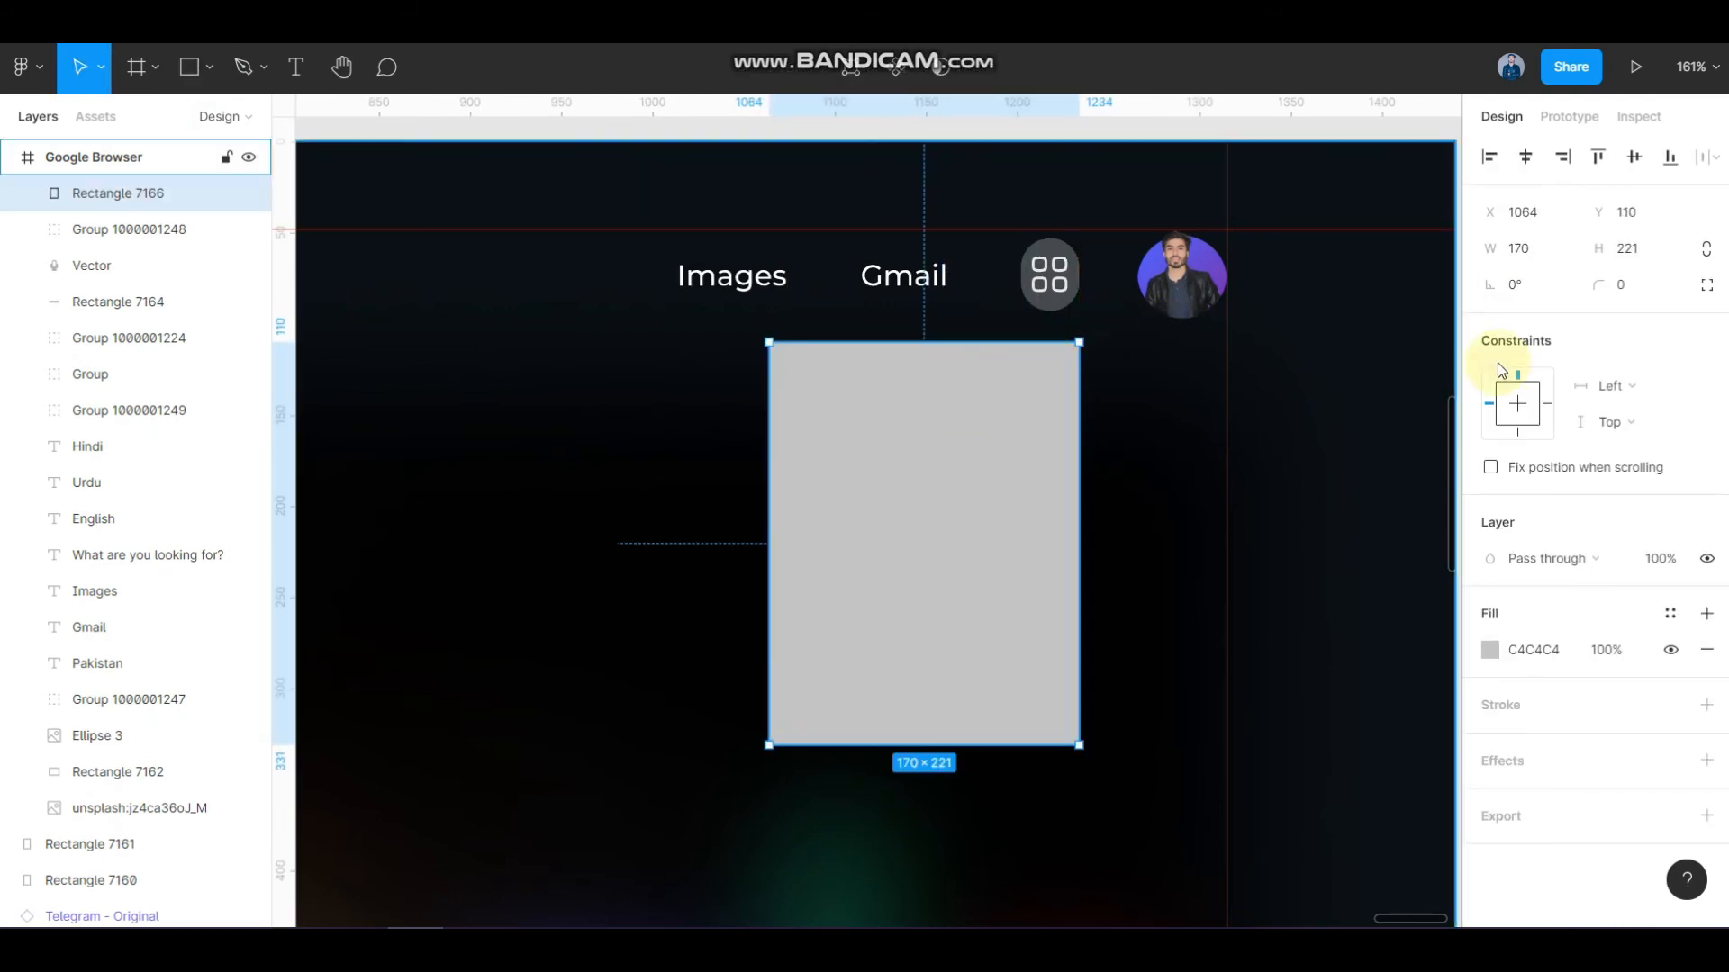
- Round the new rectangle's corners with a radius of 12
left_click(1636, 297)
type("16")
key("Return")
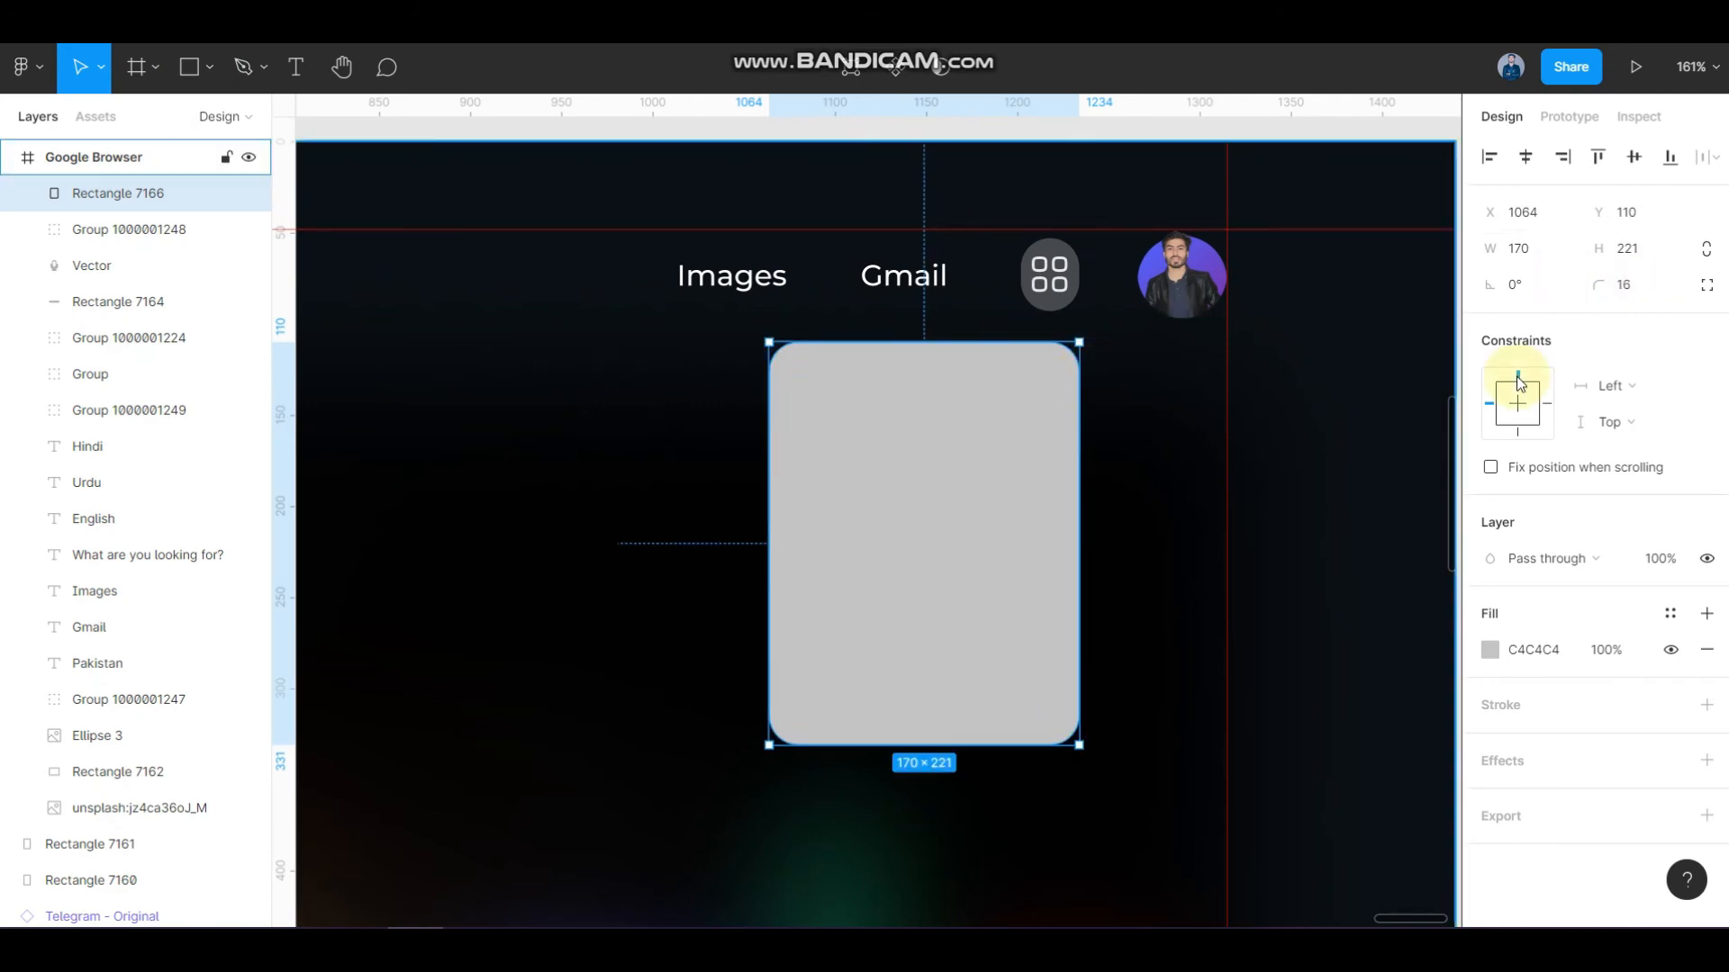
key("Return")
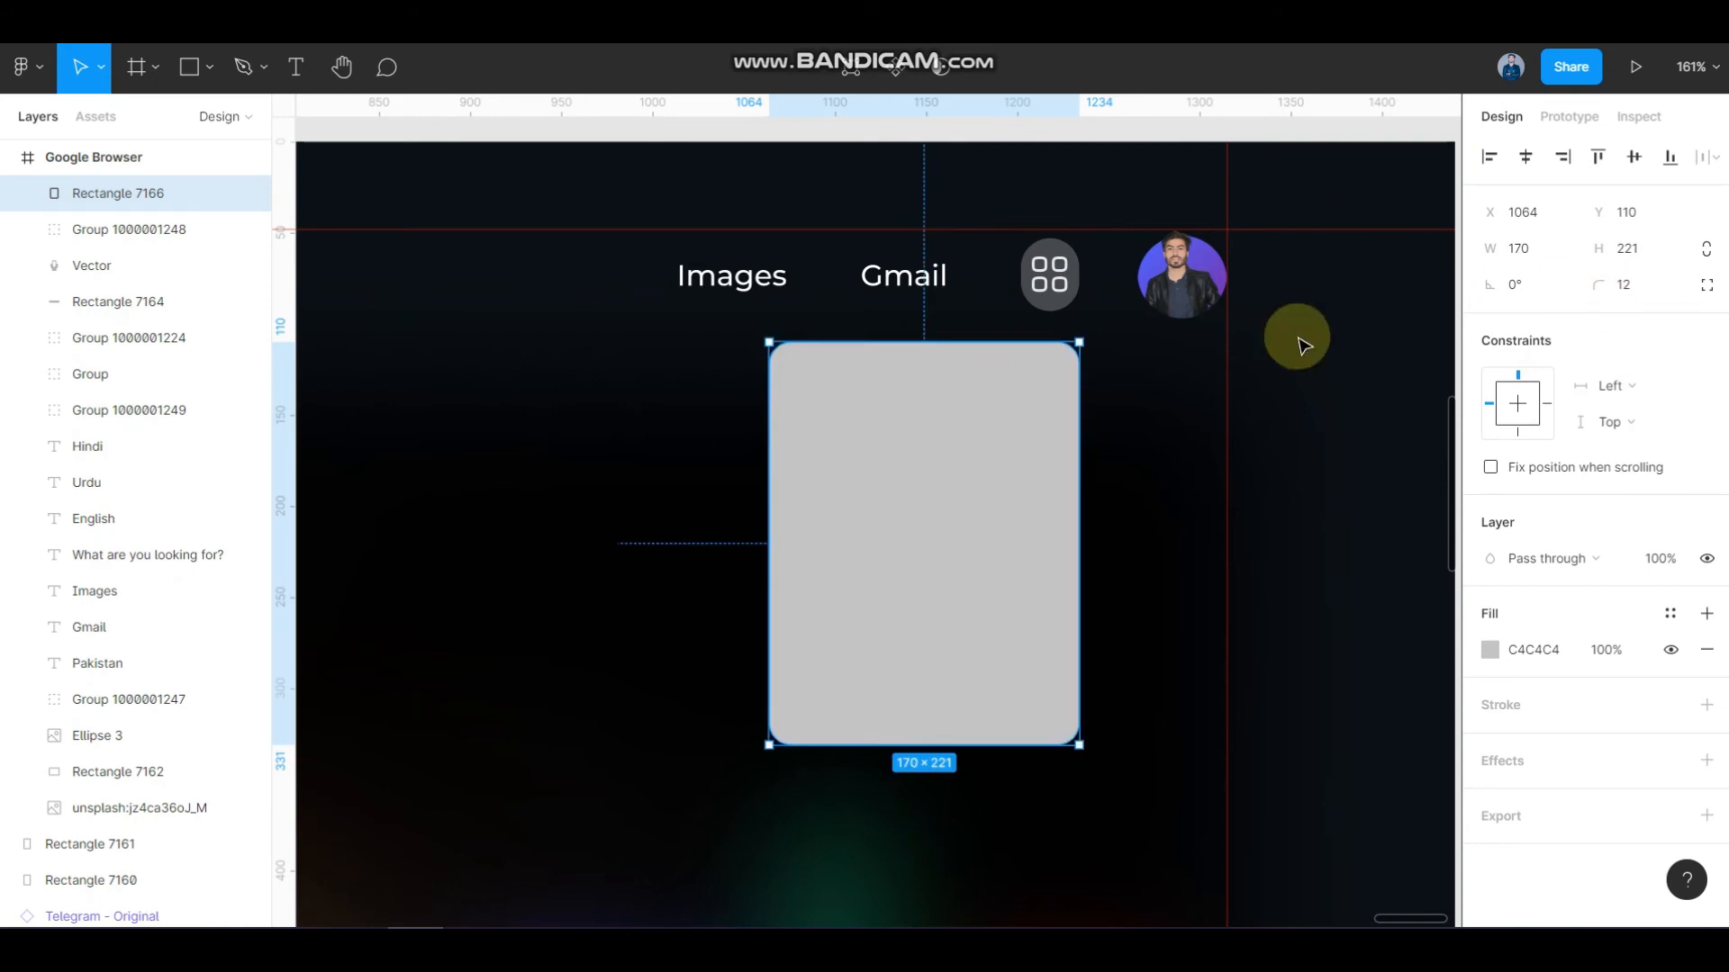
- Fill the rectangle with white FFFFFF at 24% opacity, matching the apps button's background
scroll(1117, 365, "down", 3)
scroll(1098, 315, "up", 5)
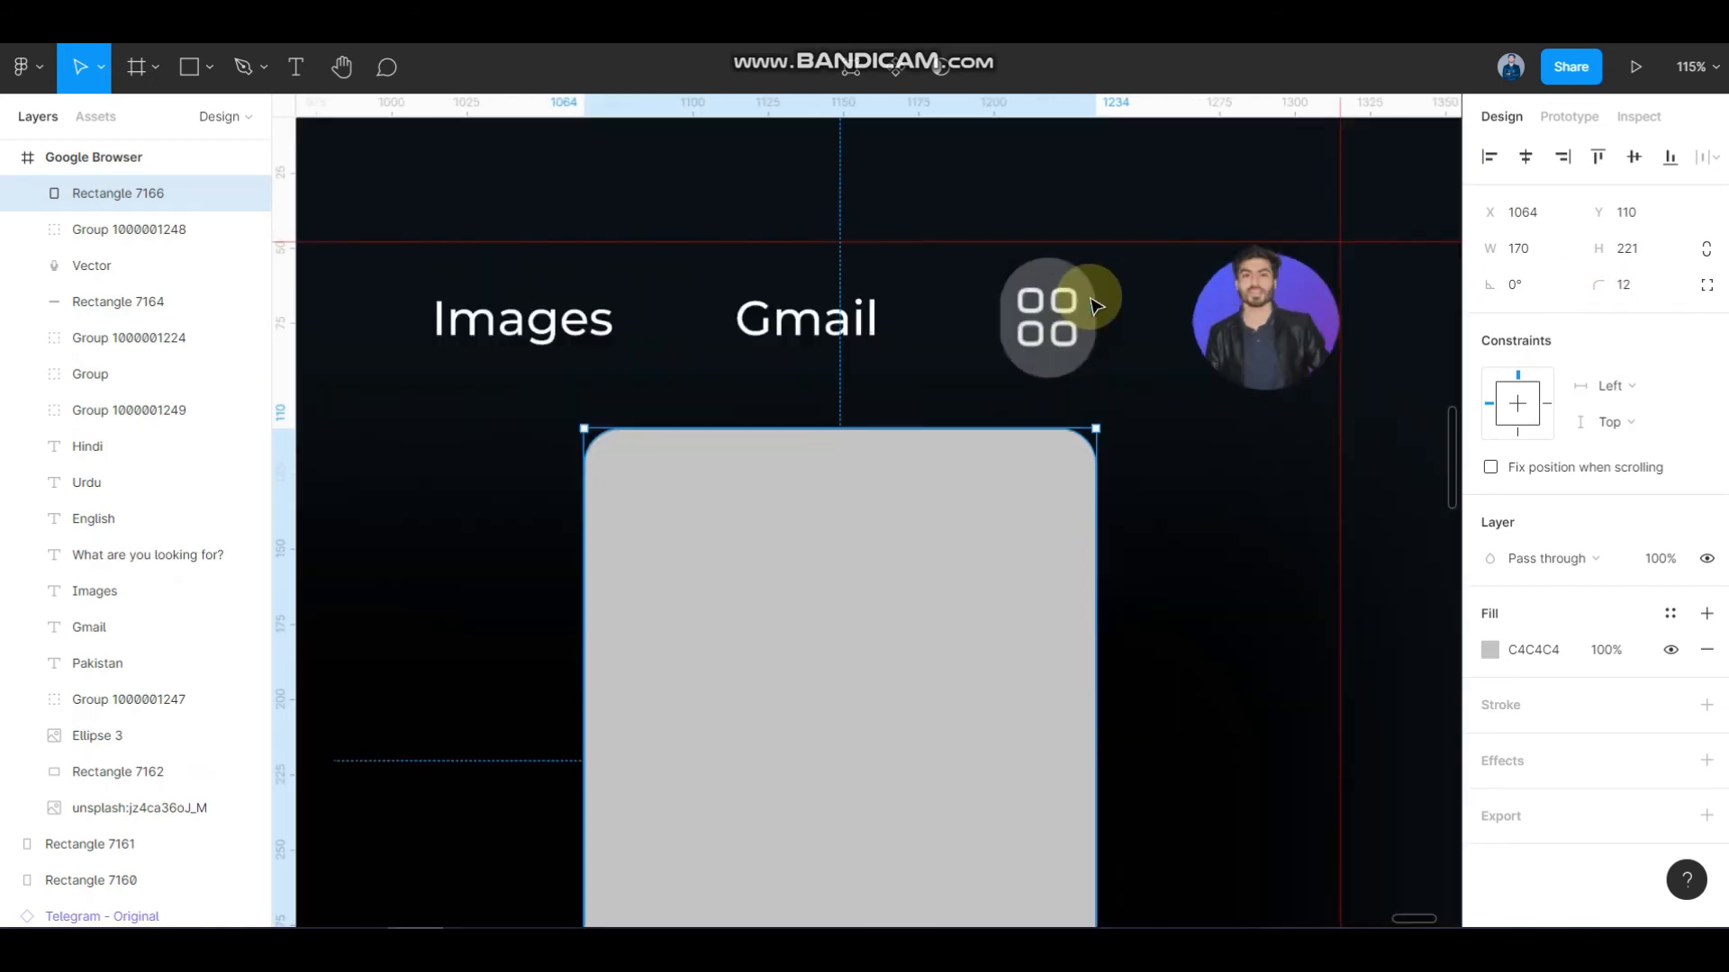
left_click(1090, 307, "ctrl")
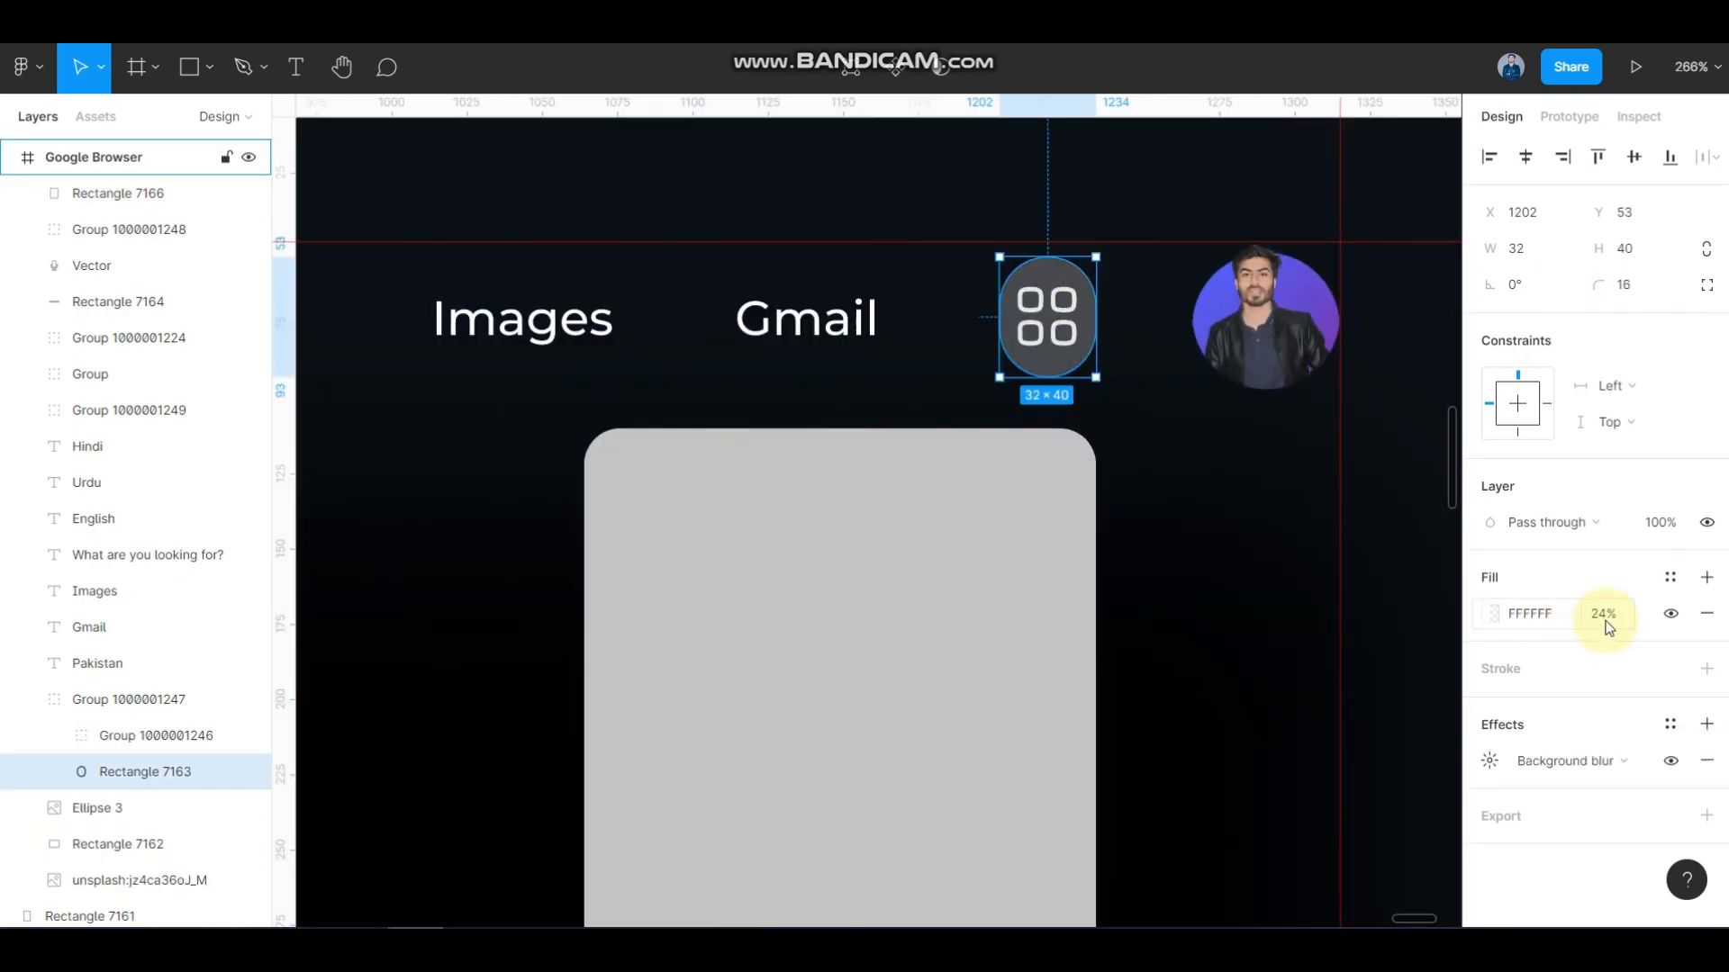
left_click(1492, 766)
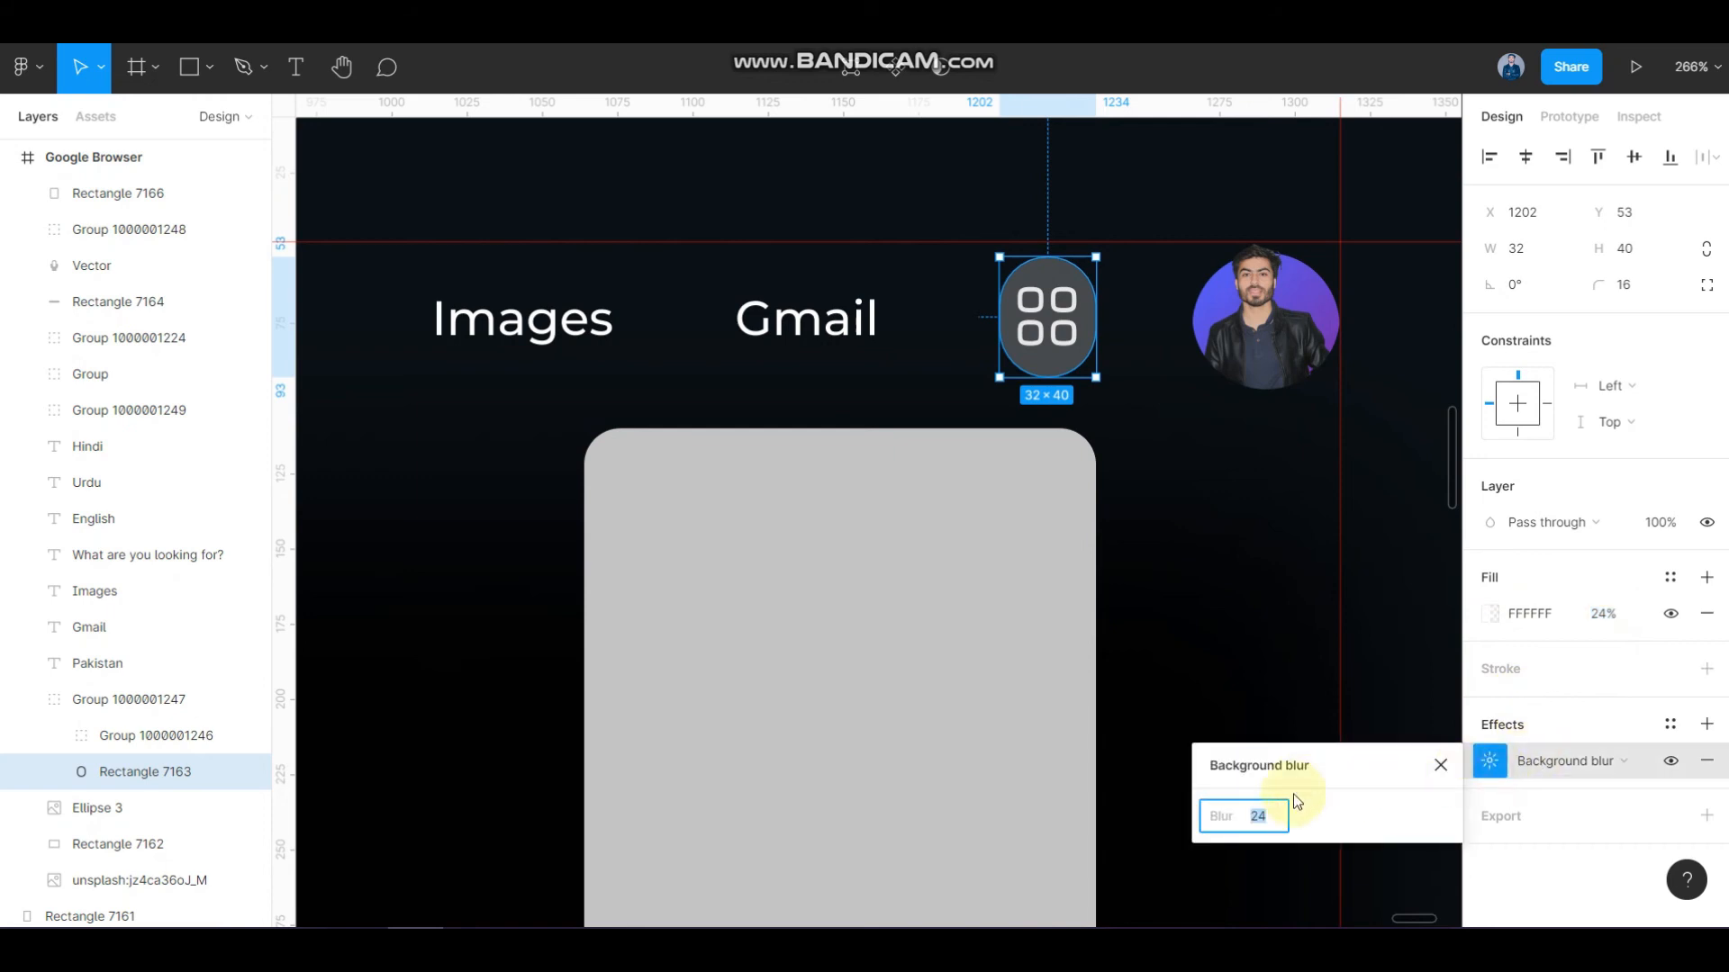
left_click(990, 598)
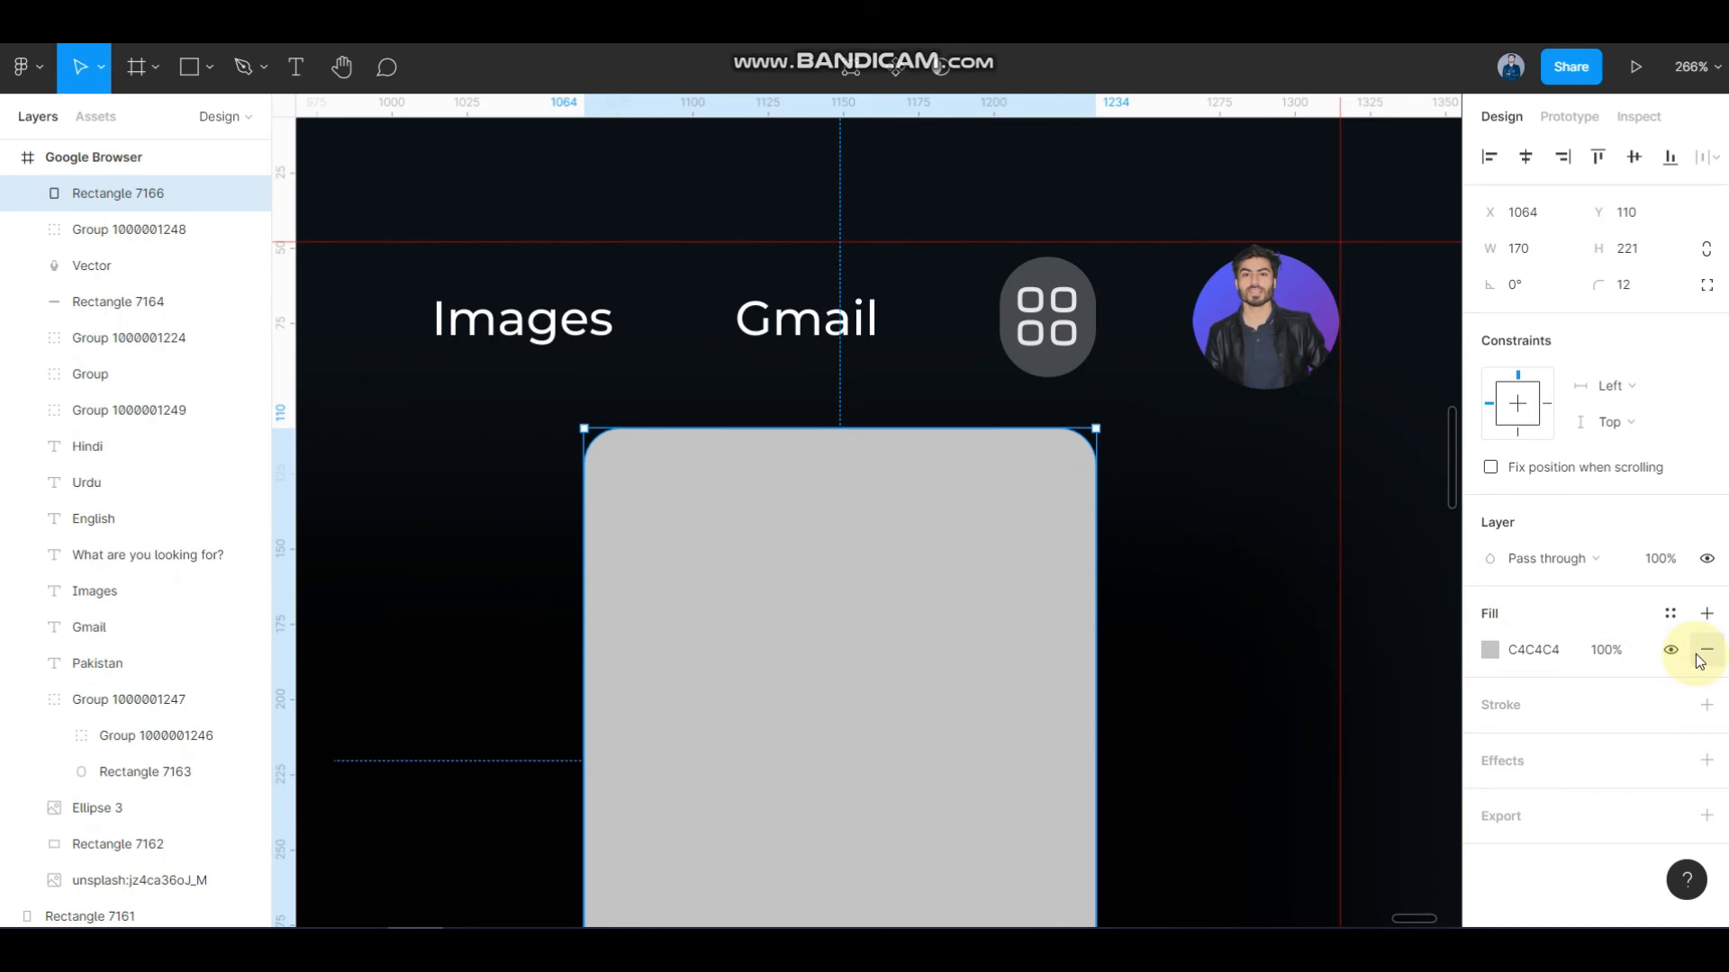
left_click(1490, 649)
left_click(1361, 464)
left_click_drag(1050, 226, 1063, 237)
left_click(1603, 656)
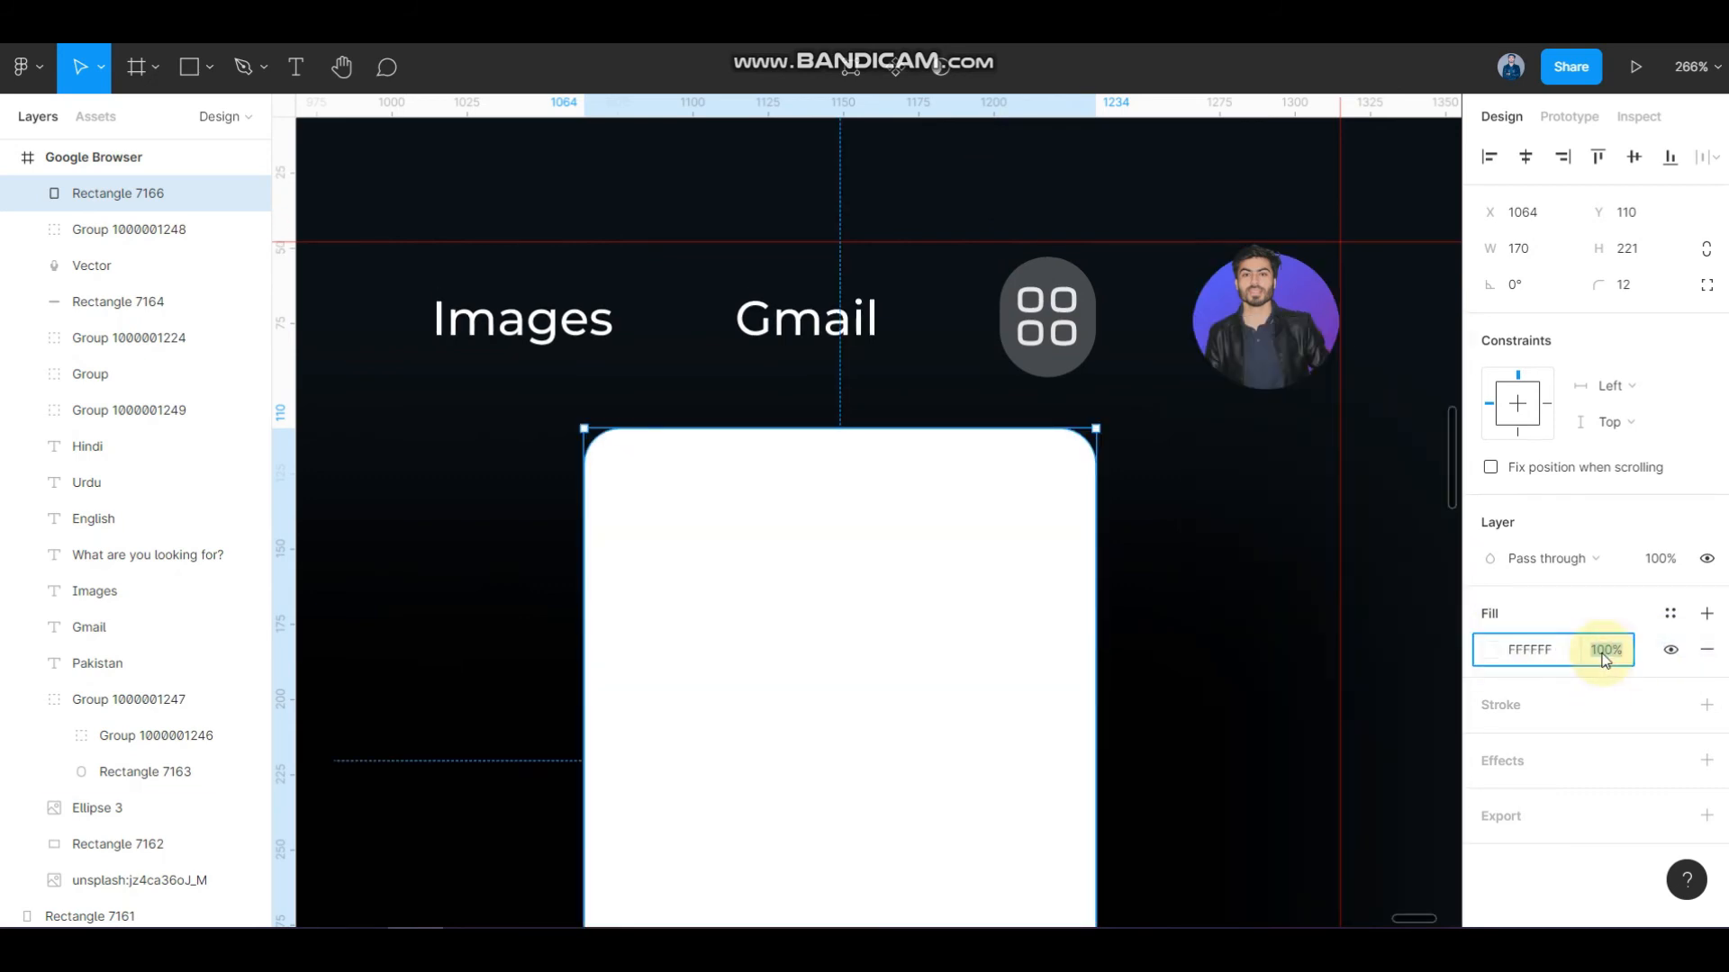
key("Return")
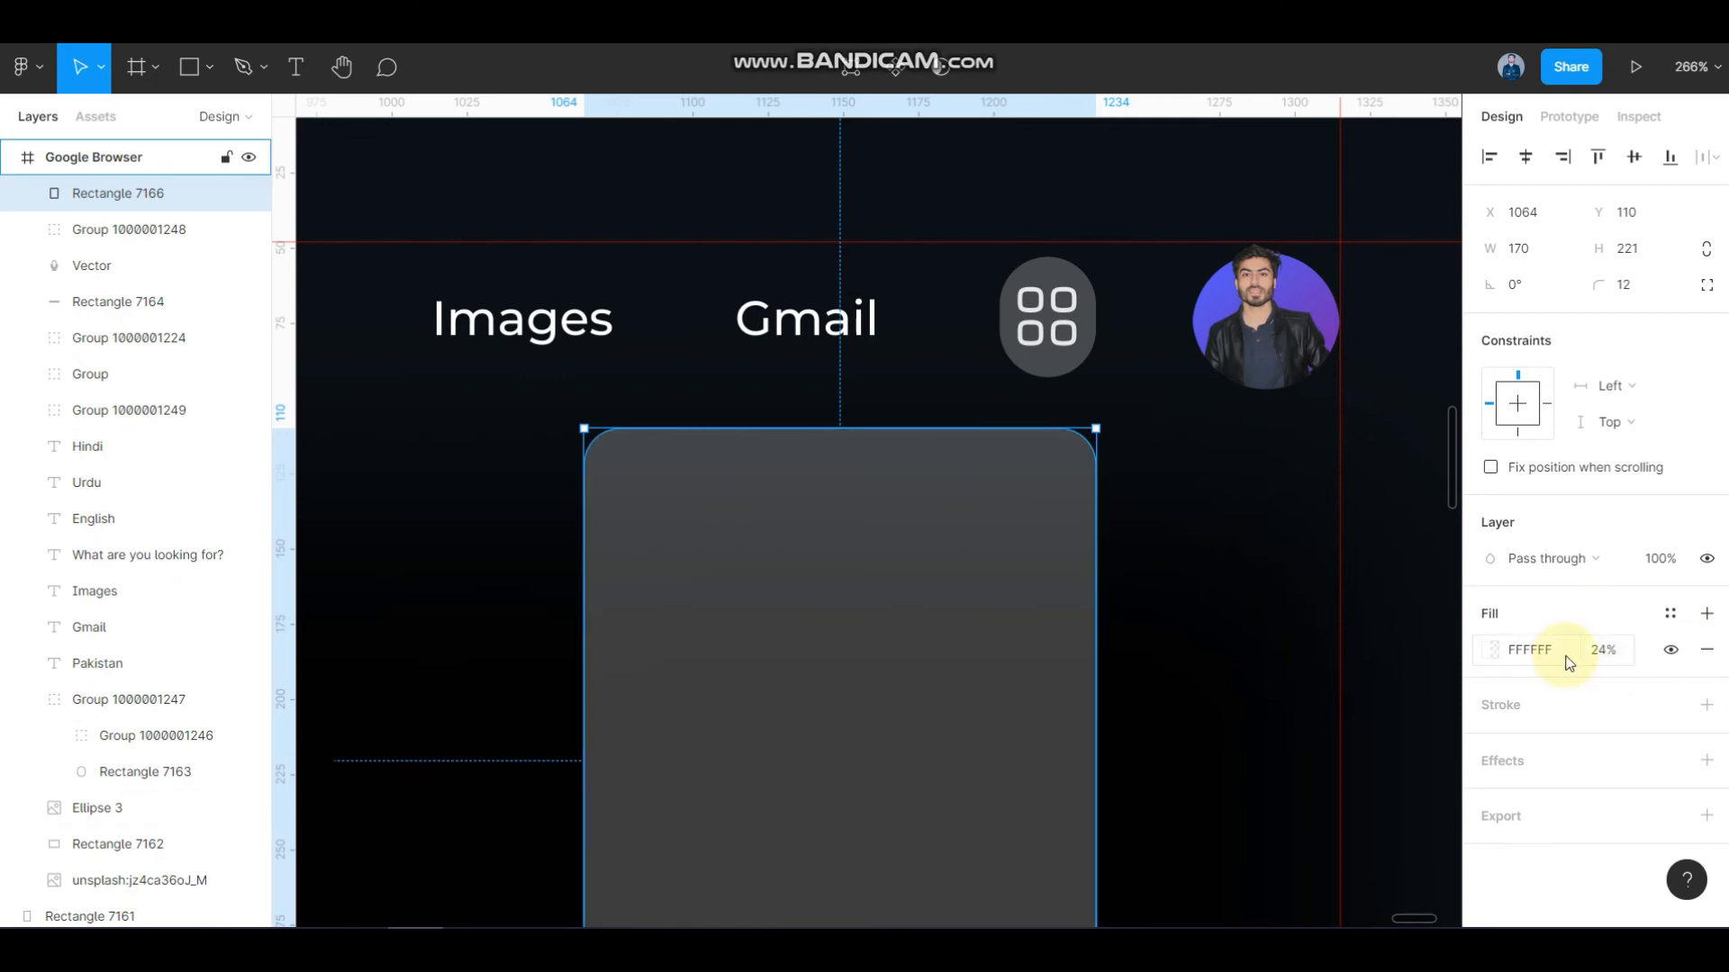
- Add a background blur effect of 24 to the rectangle, matching the apps button's effect
left_click(1081, 292)
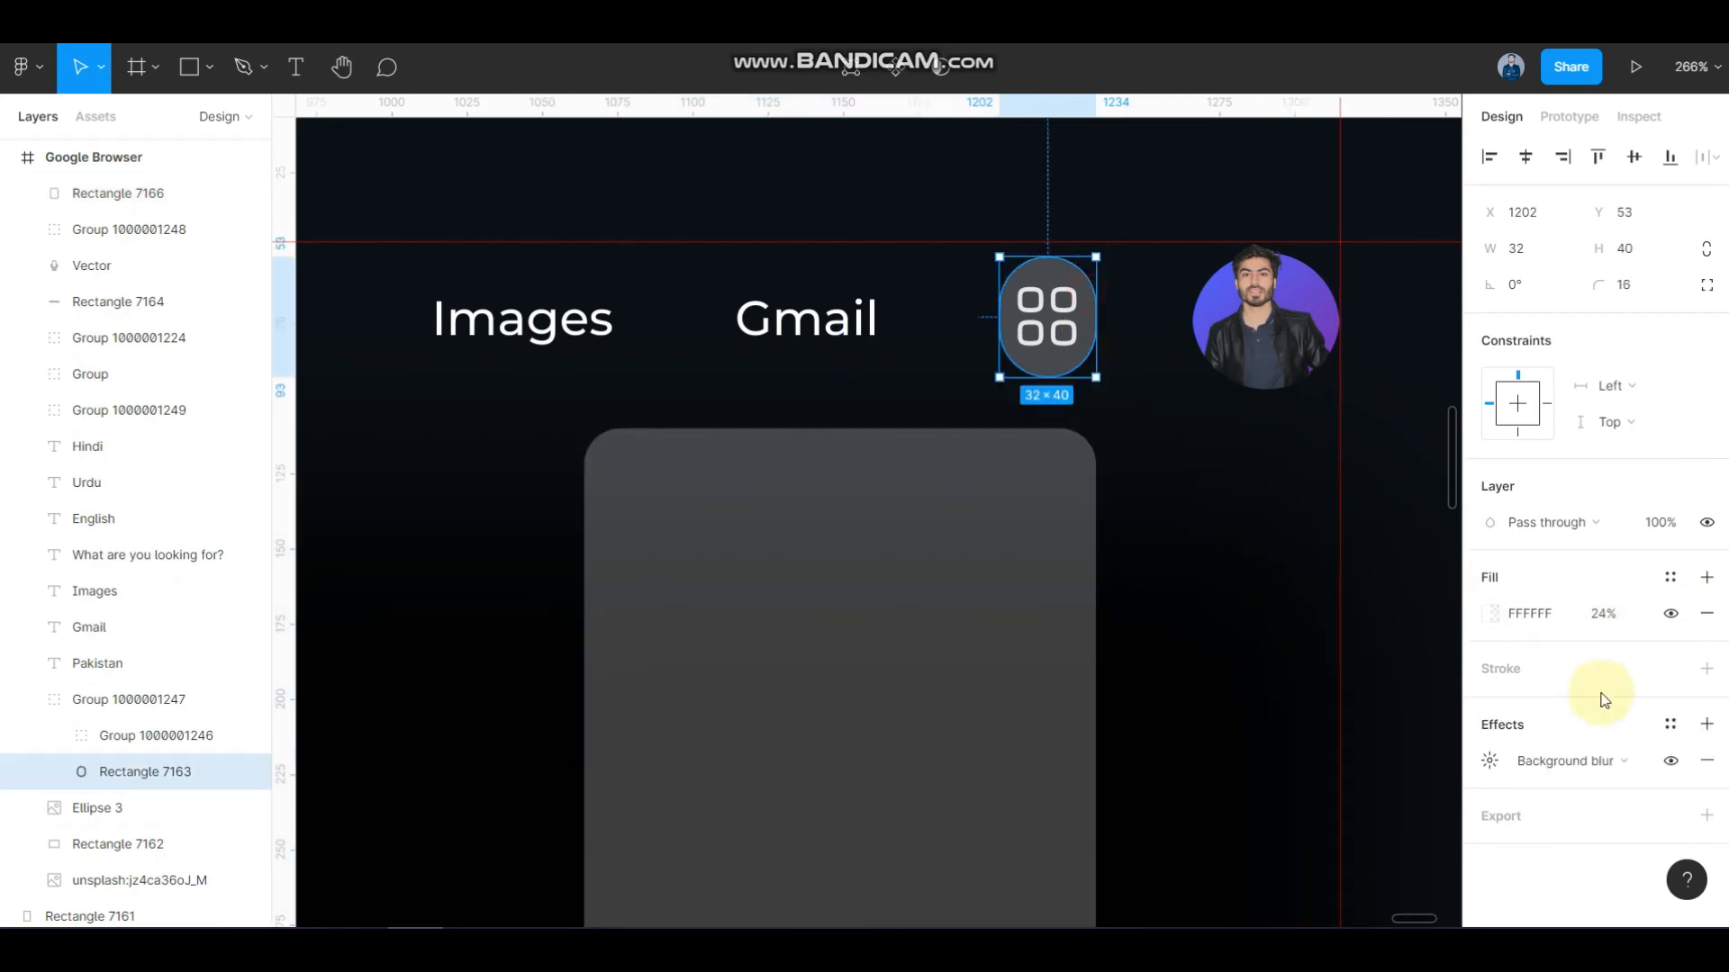
left_click(1491, 760)
left_click(1494, 761)
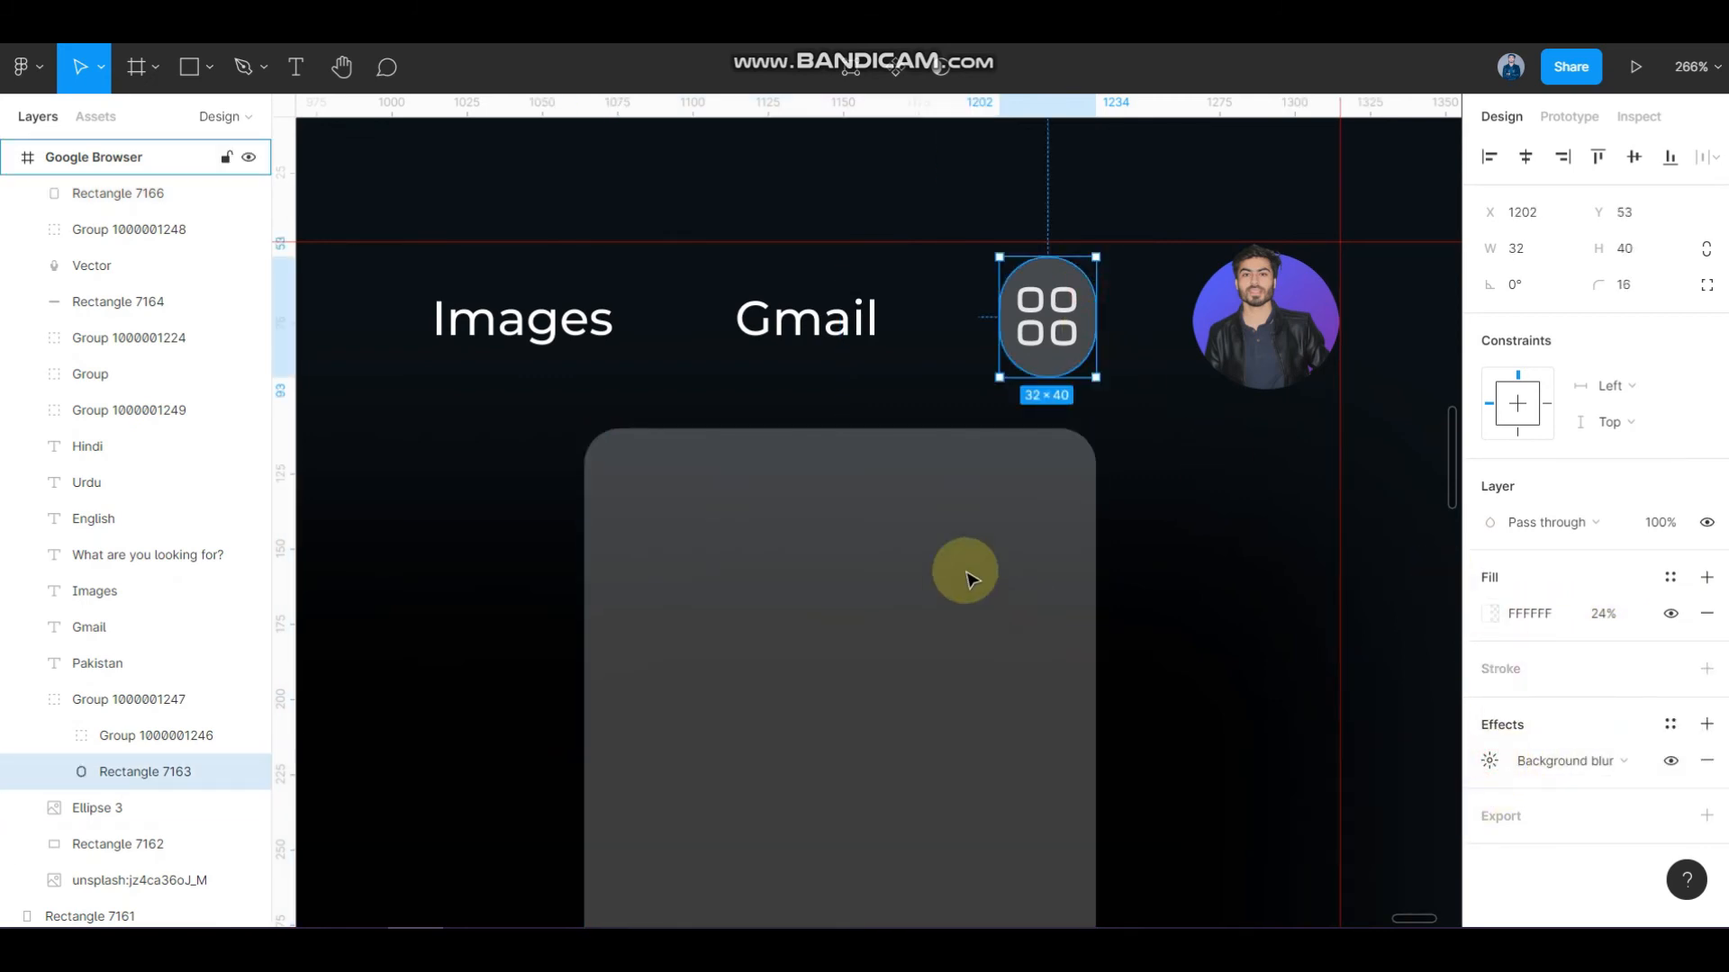
left_click(977, 563)
left_click(1506, 779)
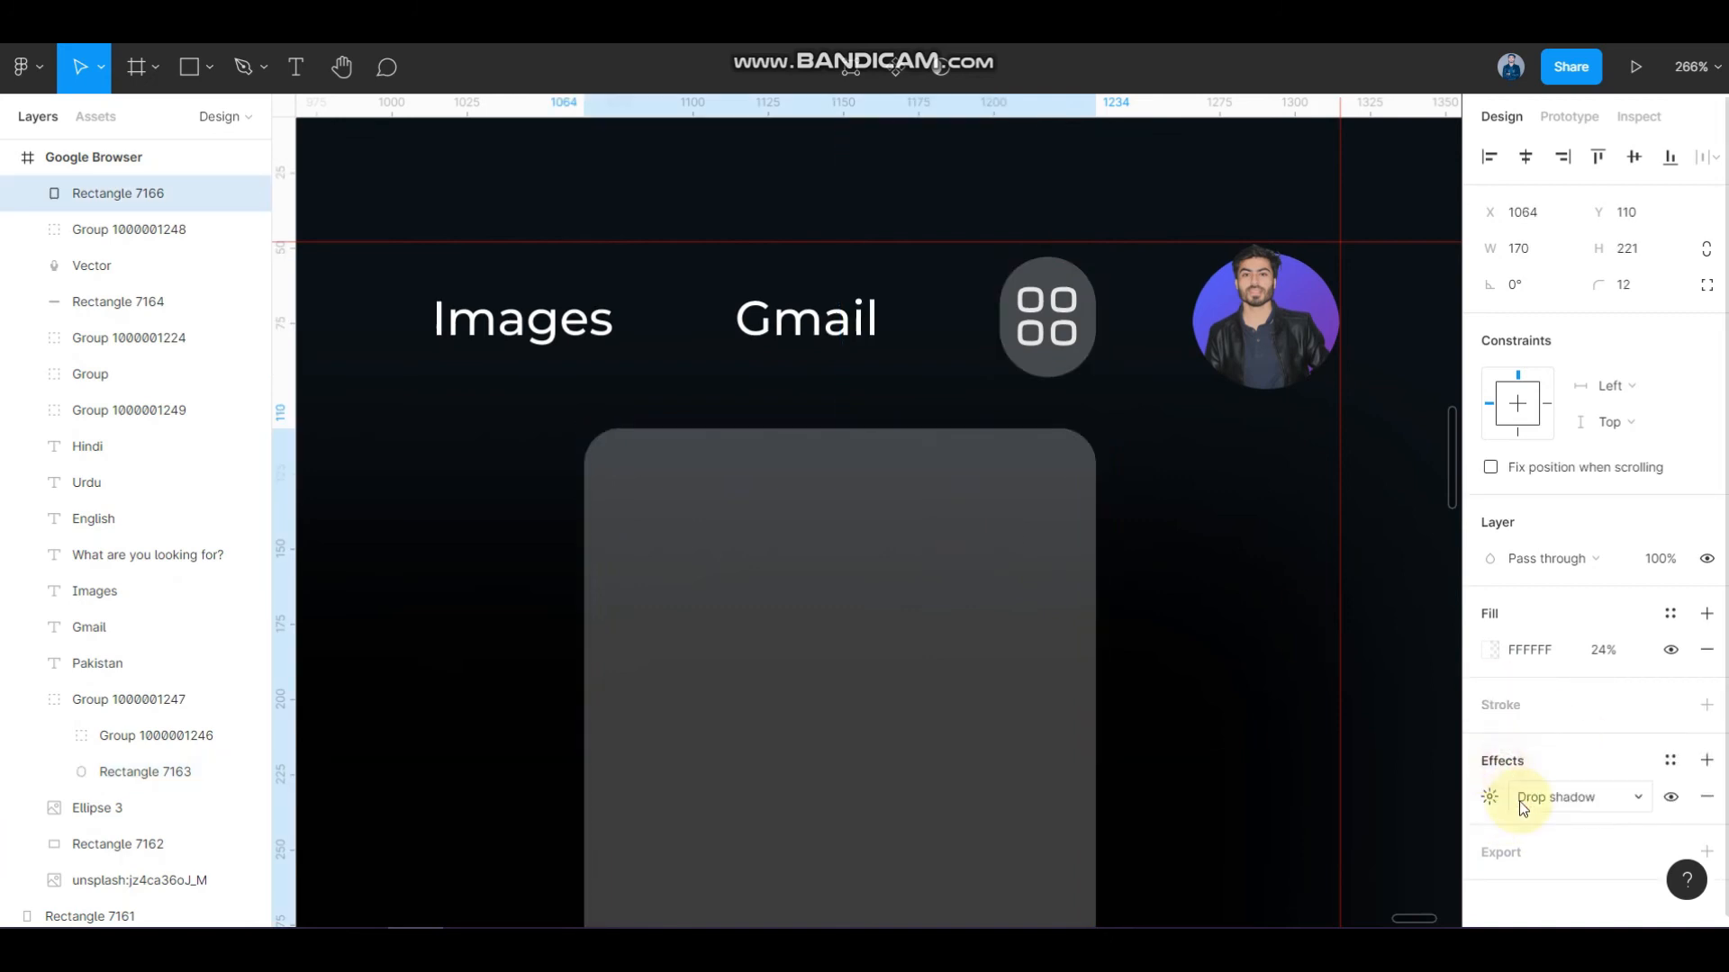
left_click(1531, 799)
left_click(1545, 842)
left_click(1490, 797)
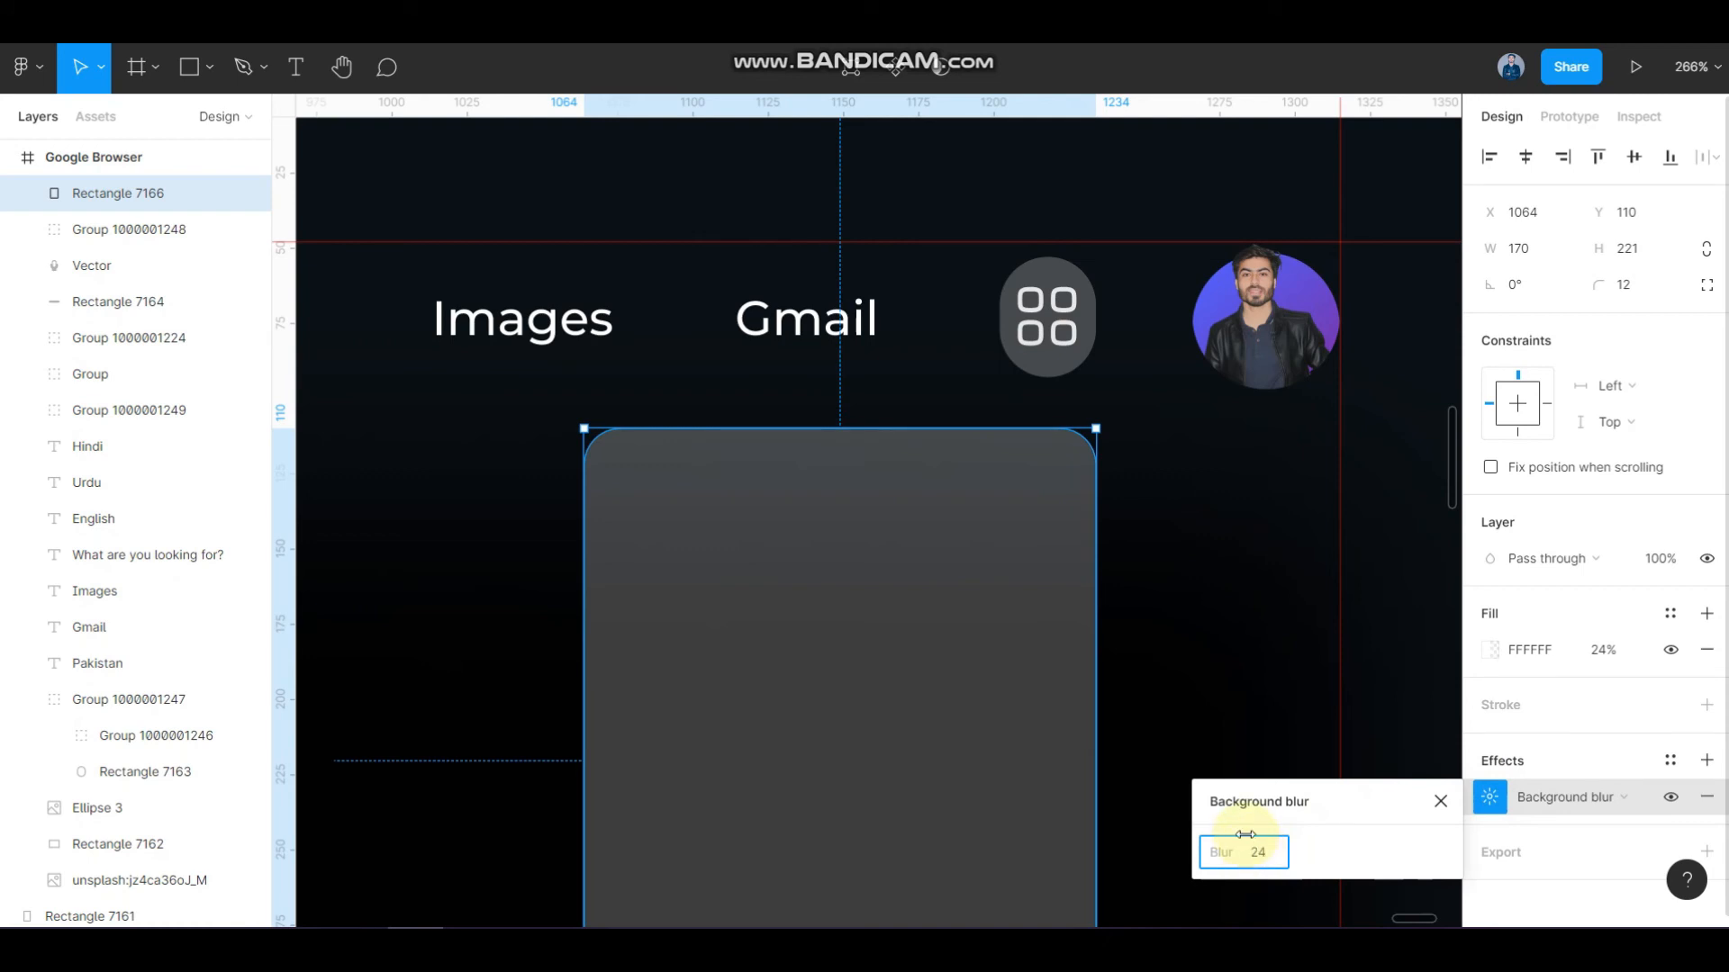
scroll(1054, 550, "down", 5)
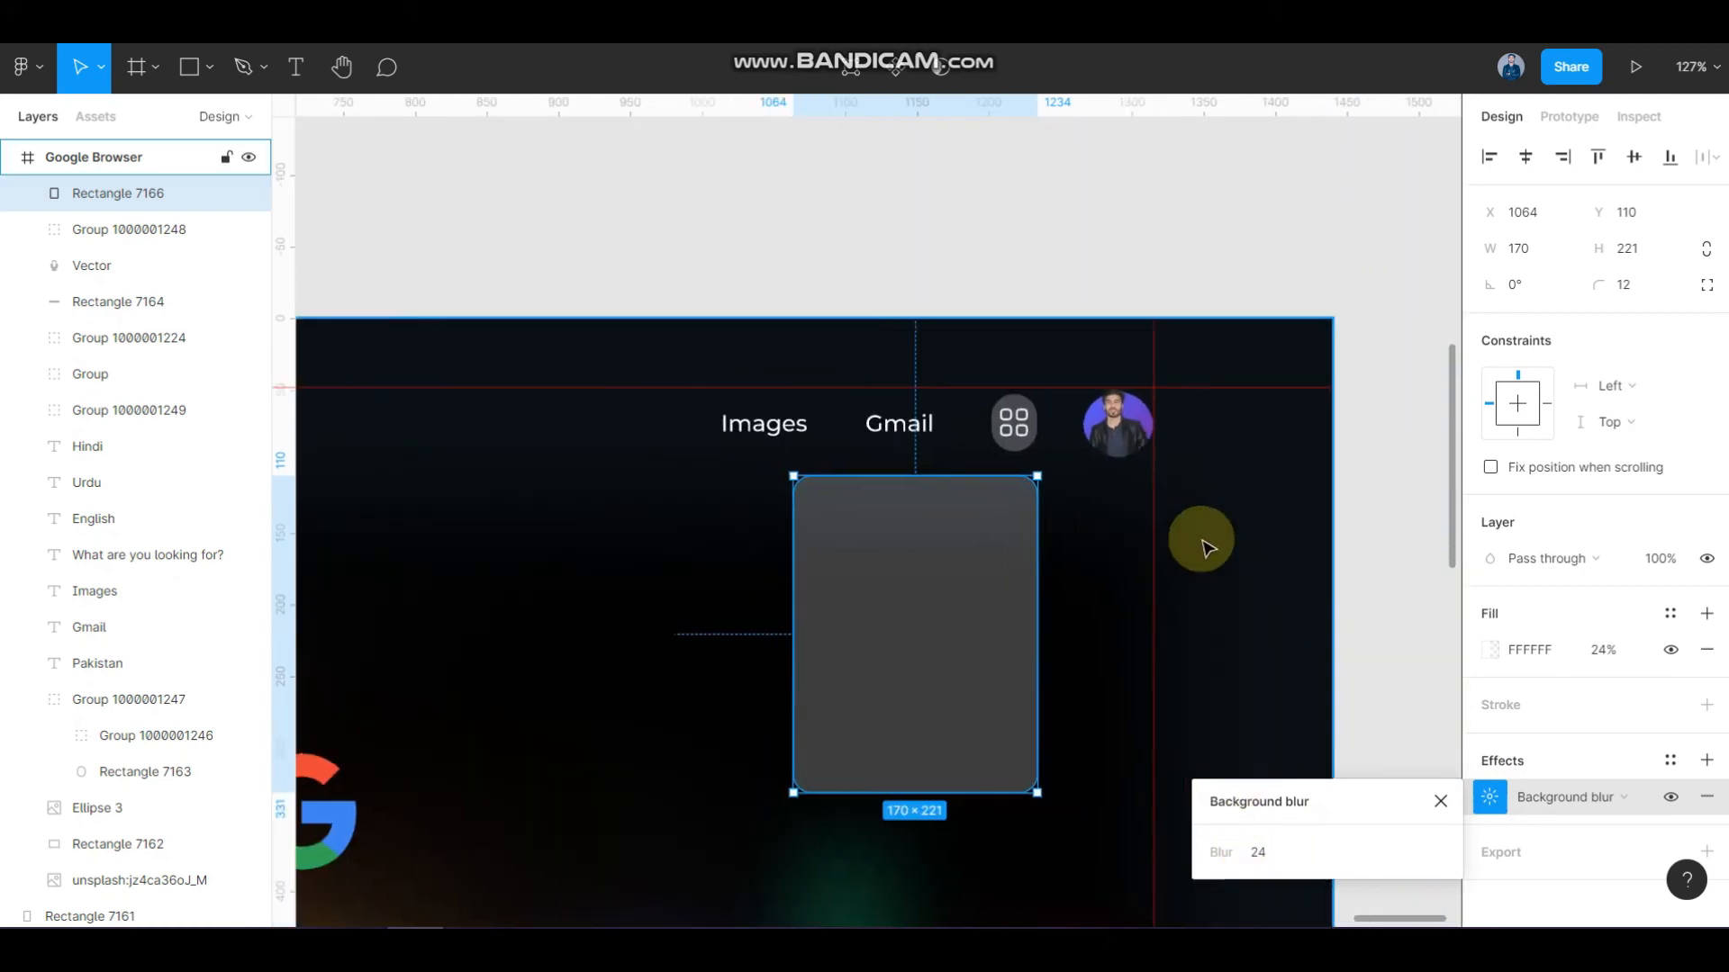
left_click_drag(1203, 542, 1147, 543)
left_click(1335, 433)
- Move the YouTube icon from the icon collection into the rectangle, 16 px from its left and top edges
left_click_drag(979, 590, 1002, 570)
scroll(1004, 572, "down", 1)
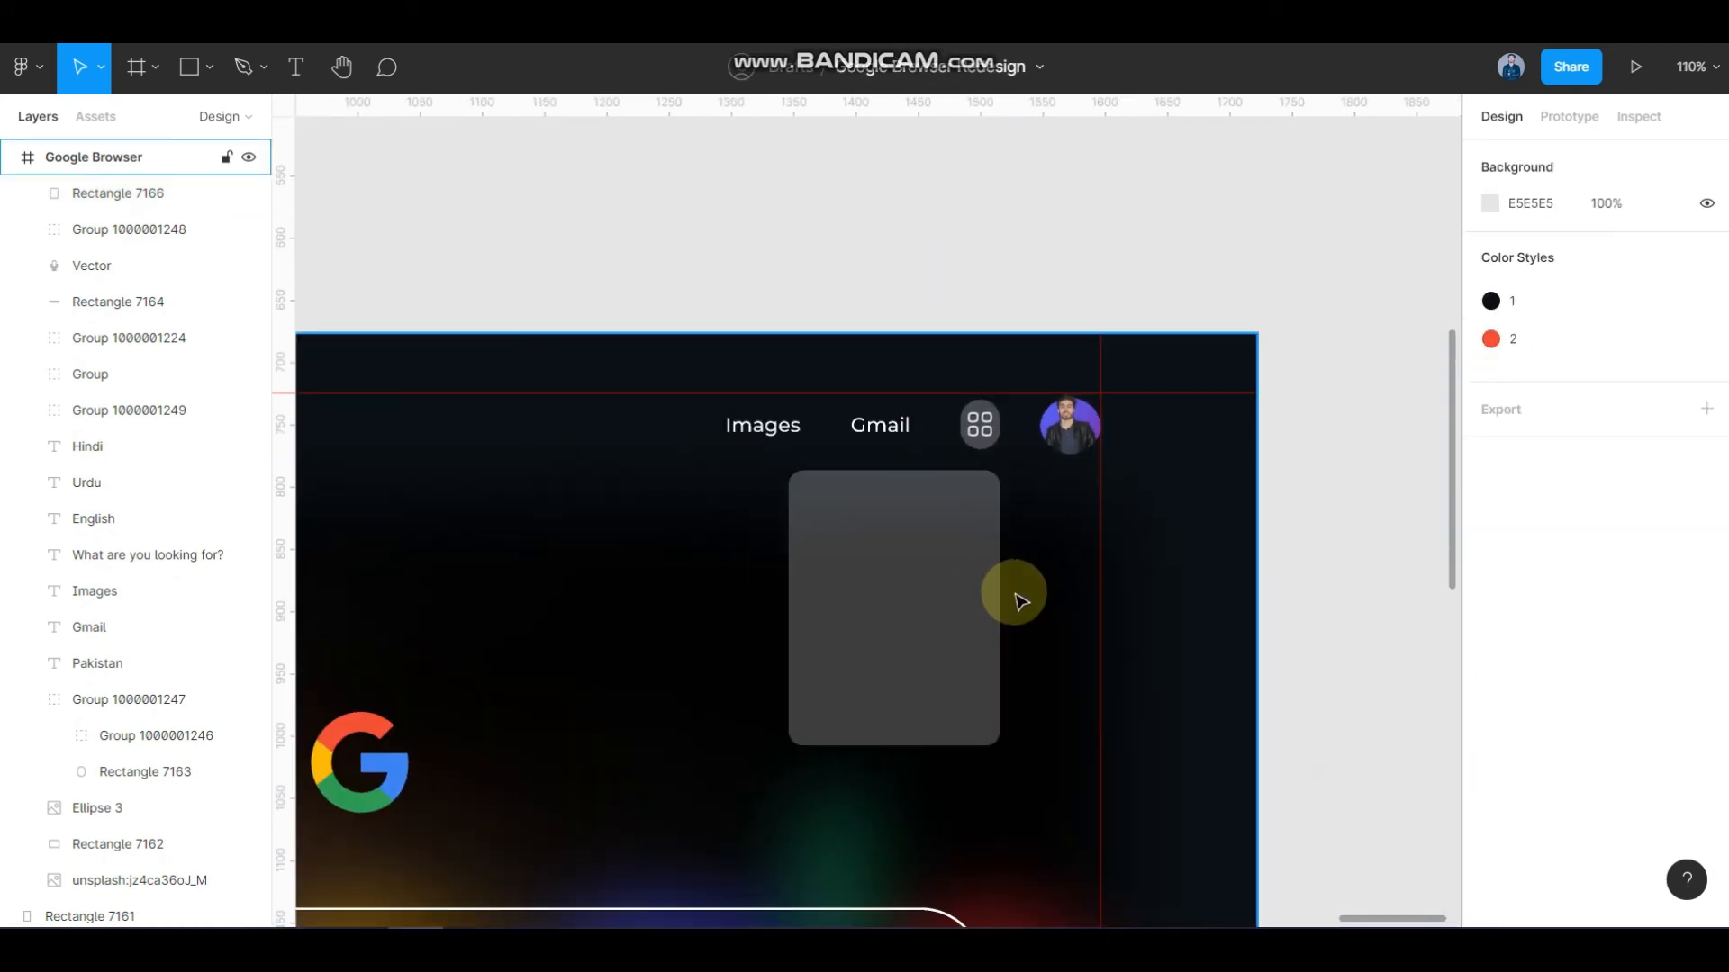
left_click(990, 598)
scroll(1021, 602, "down", 5)
left_click(891, 544)
scroll(702, 315, "up", 1)
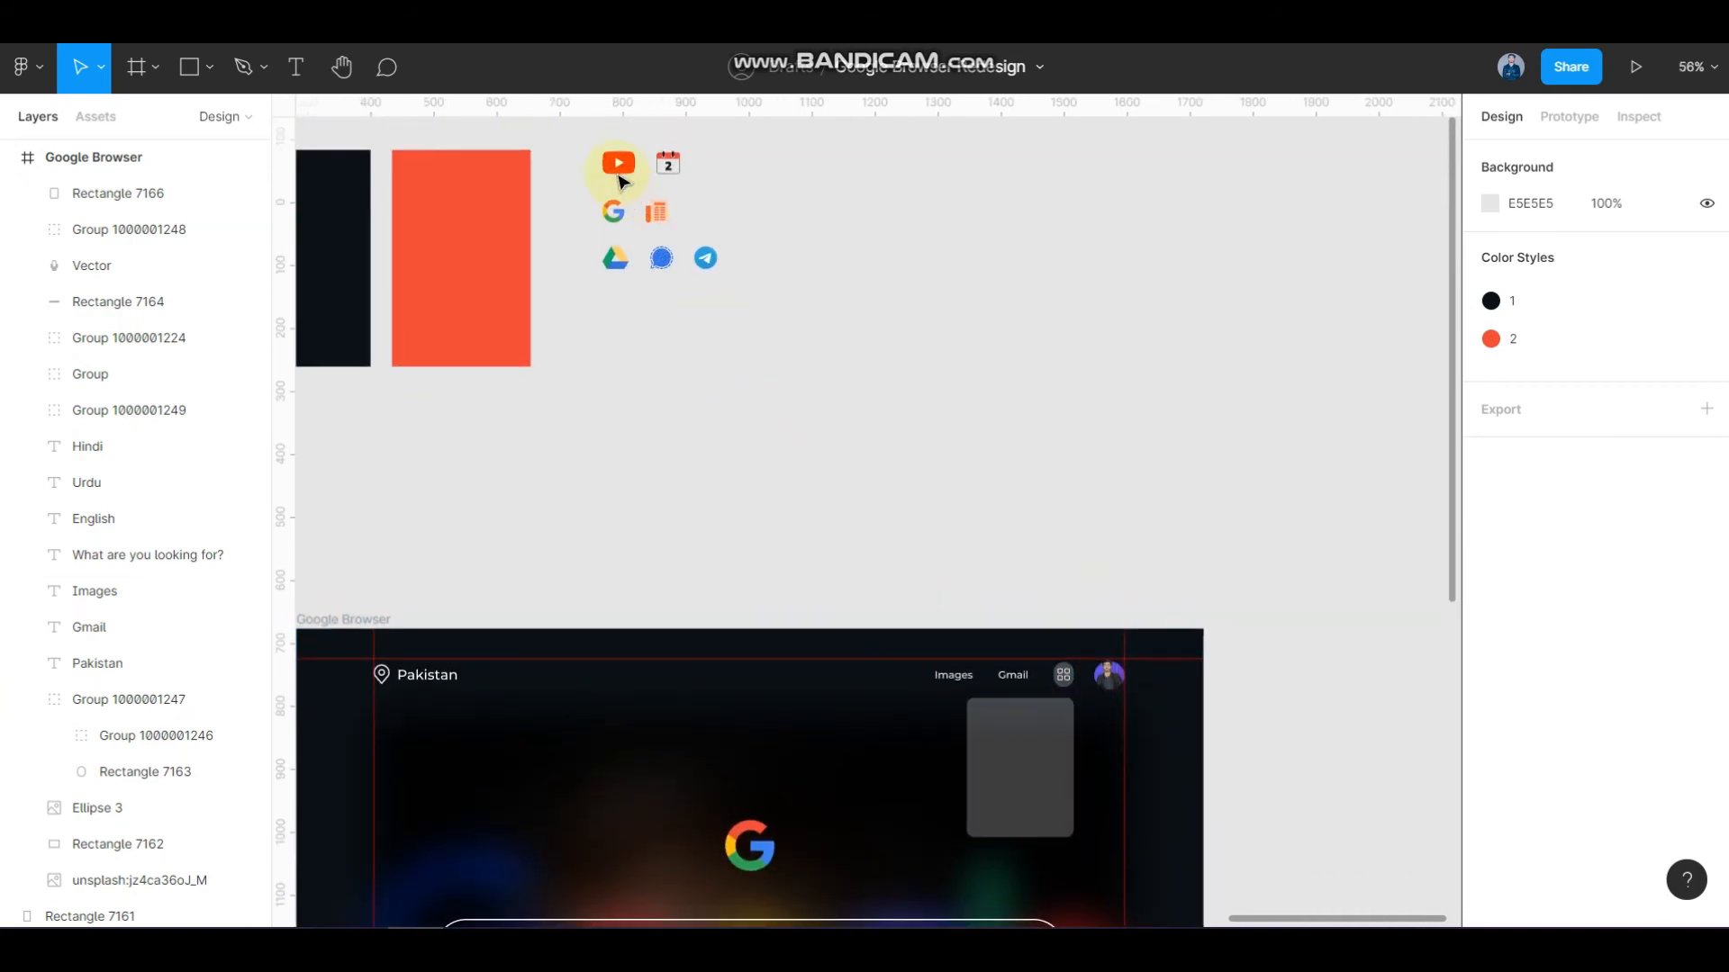
left_click_drag(619, 168, 1033, 755)
scroll(1034, 755, "up", 8)
left_click_drag(974, 609, 936, 579)
scroll(869, 603, "down", 4)
scroll(963, 602, "up", 5)
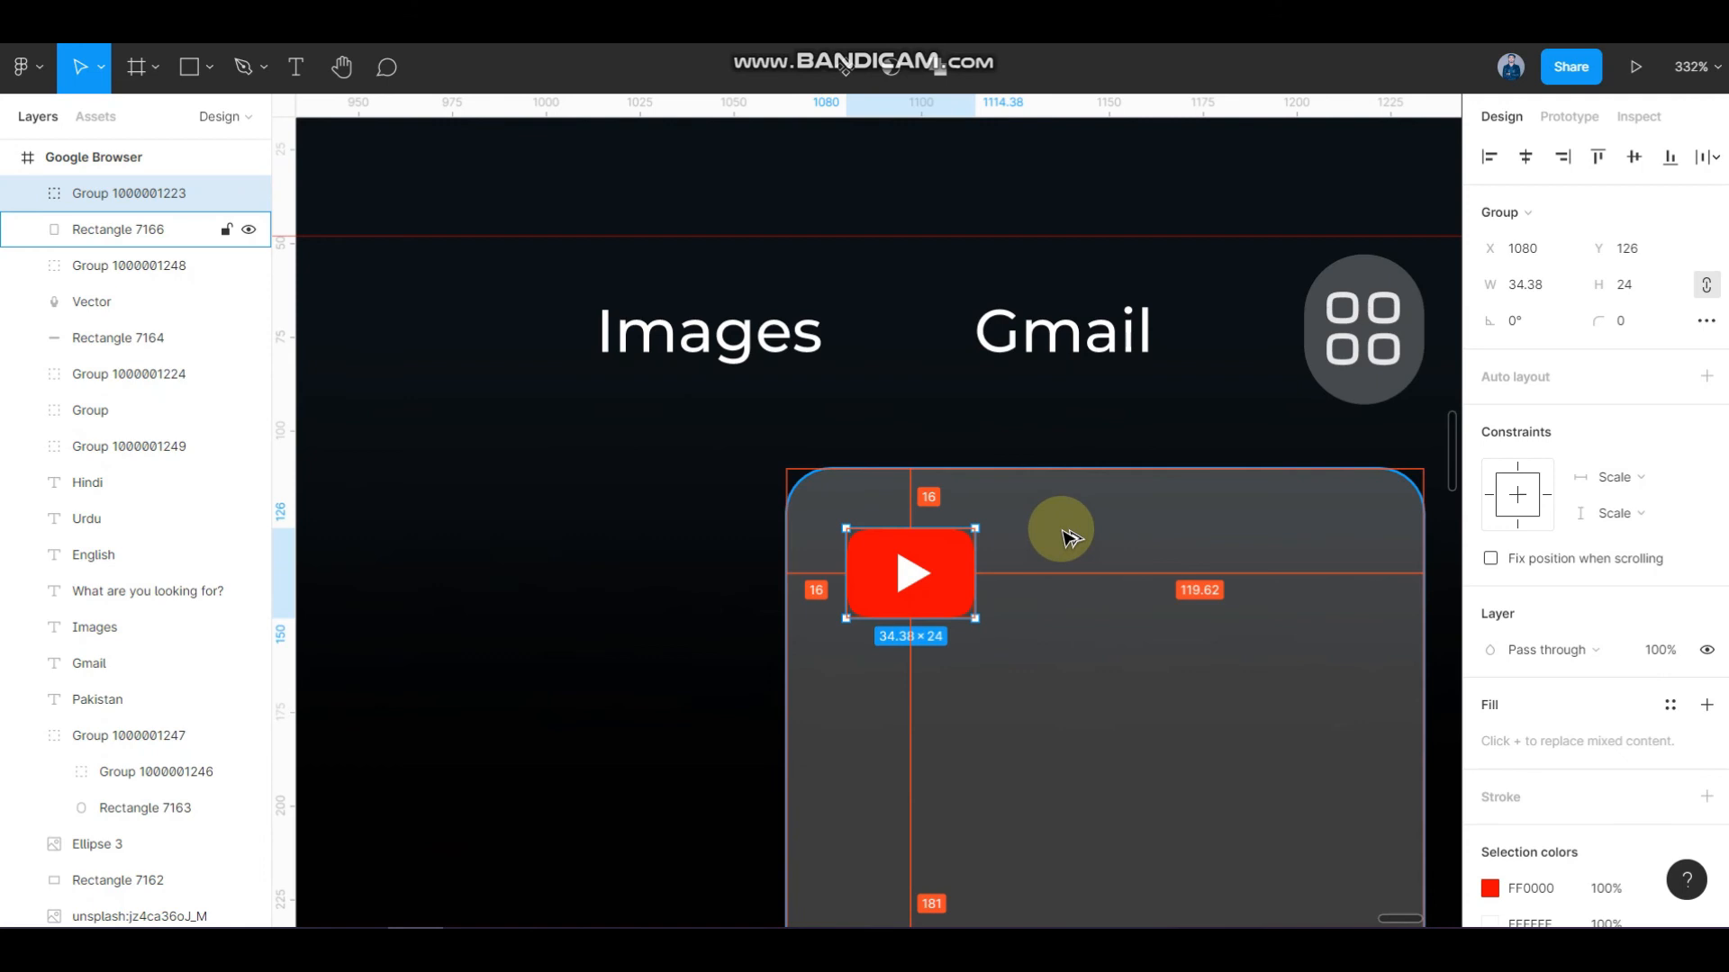
- Duplicate the Gmail label below the YouTube icon and change the copy's text to YouTube
scroll(1085, 539, "down", 4)
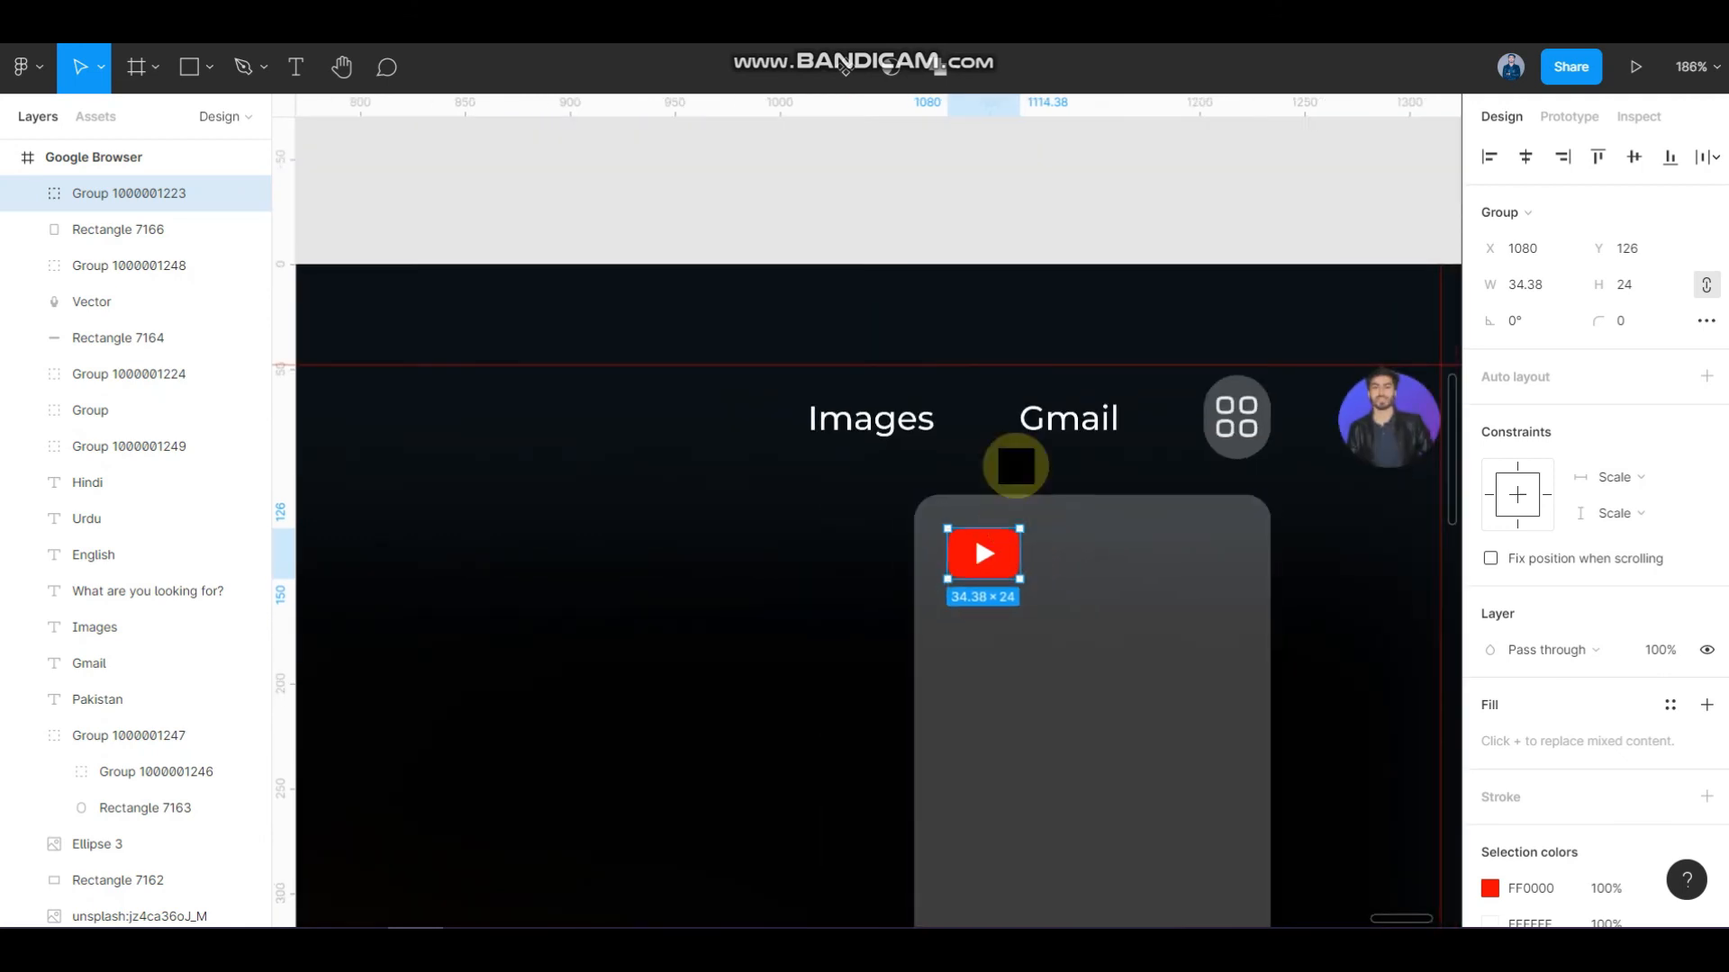
left_click_drag(1061, 417, 1018, 638)
double_click(1000, 628)
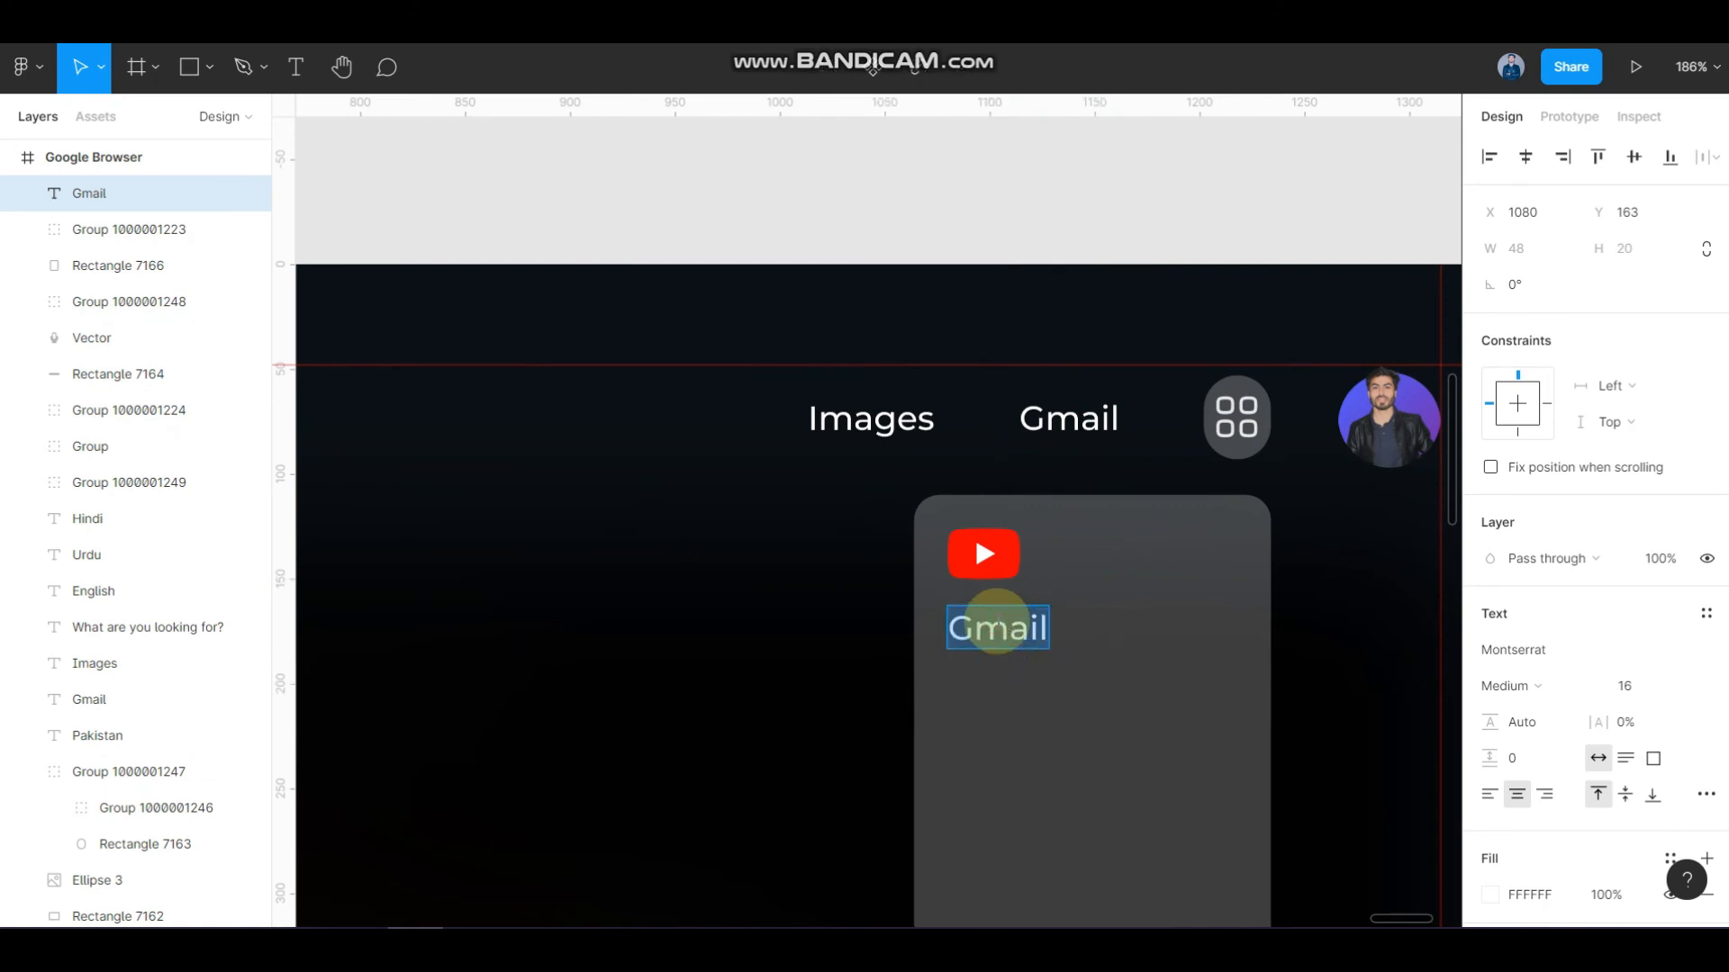
type("YouT")
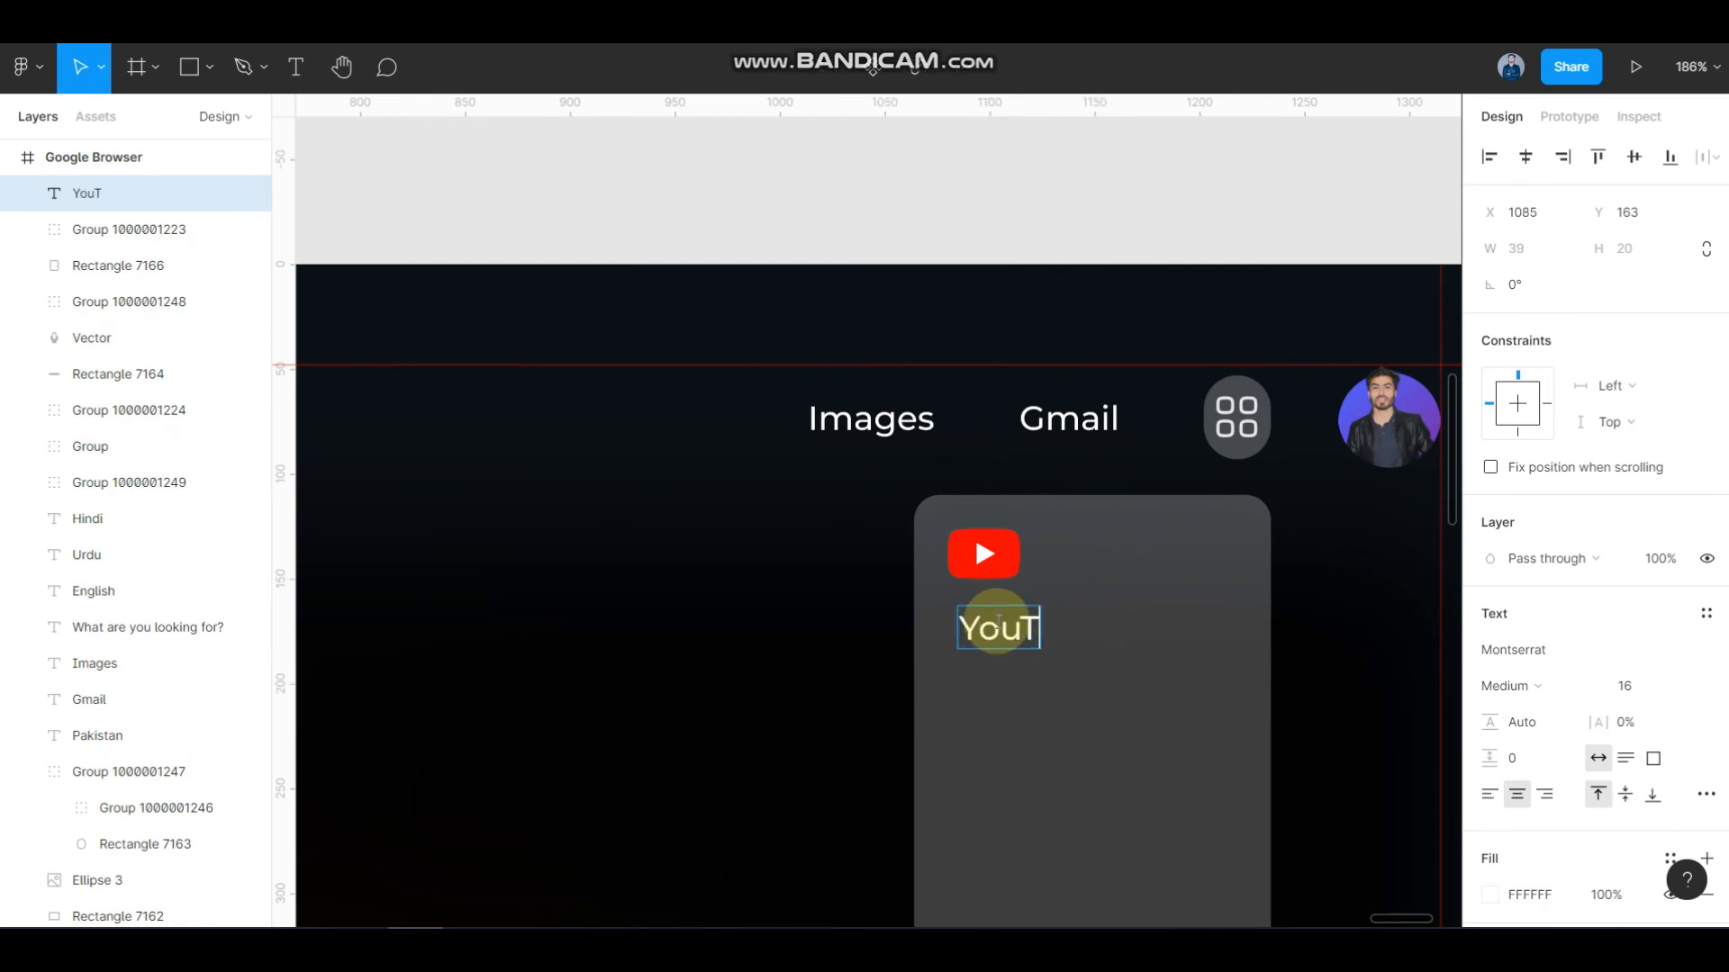
key("Escape")
- Set the YouTube label's font size to 14 and extend the rectangle's left side to a width of about 195
left_click(1648, 687)
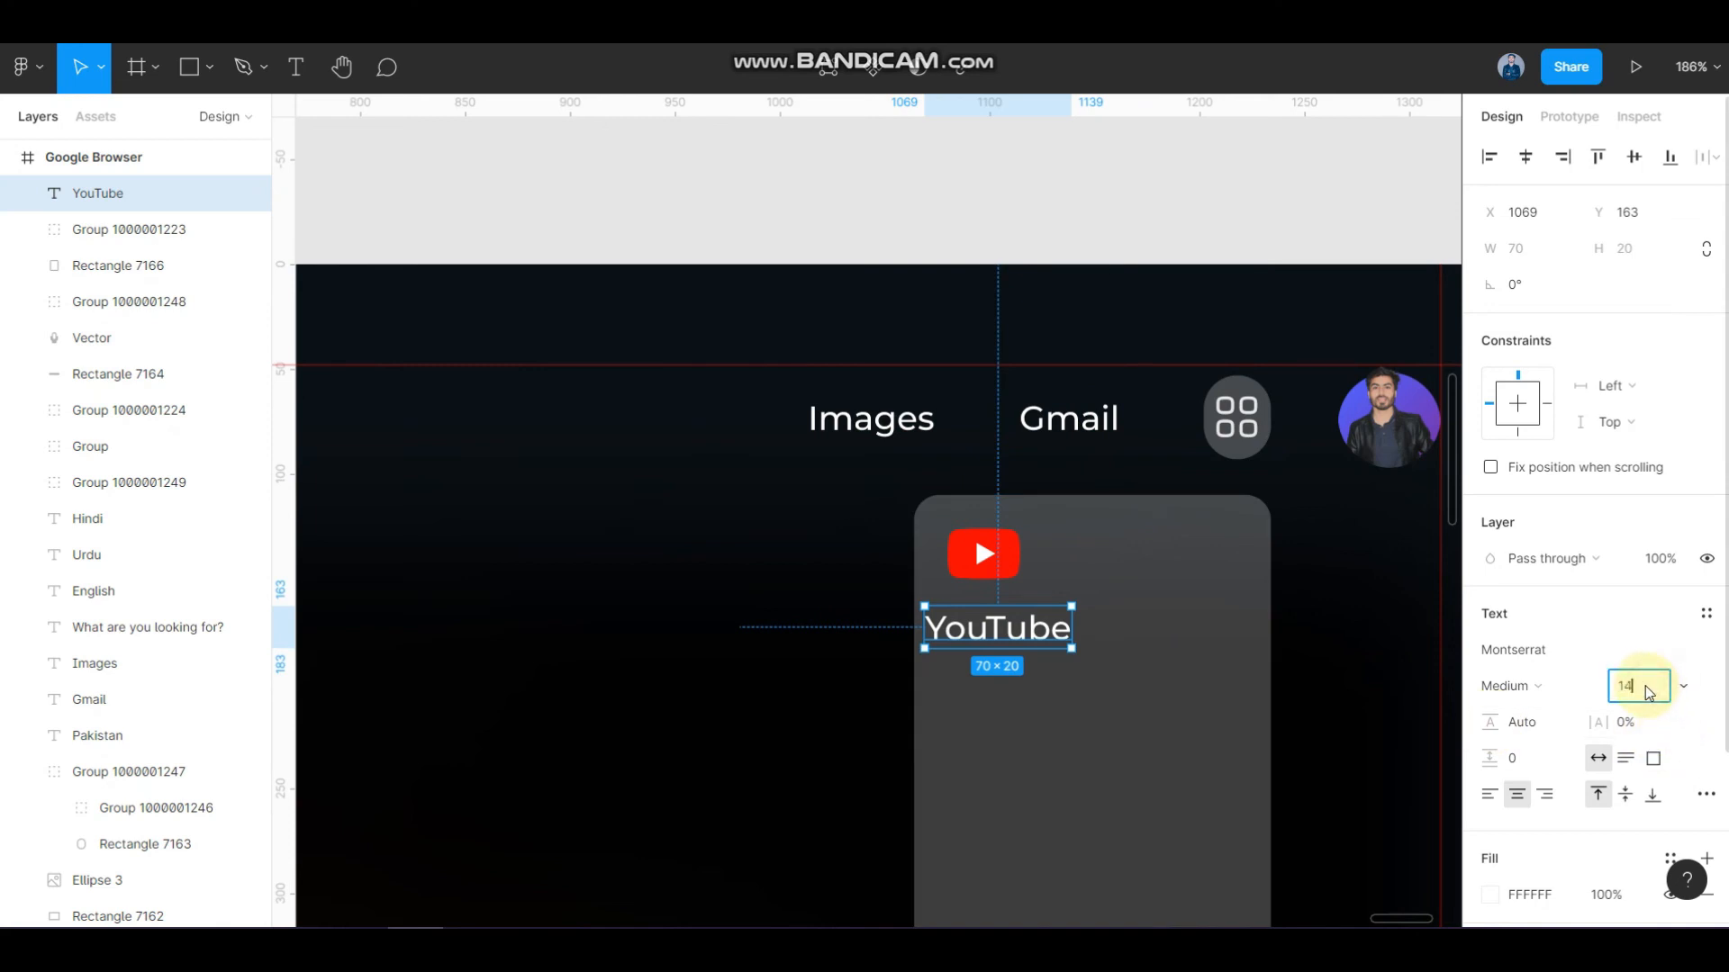
type("4")
key("Return")
left_click(1072, 574)
left_click_drag(915, 691, 862, 689)
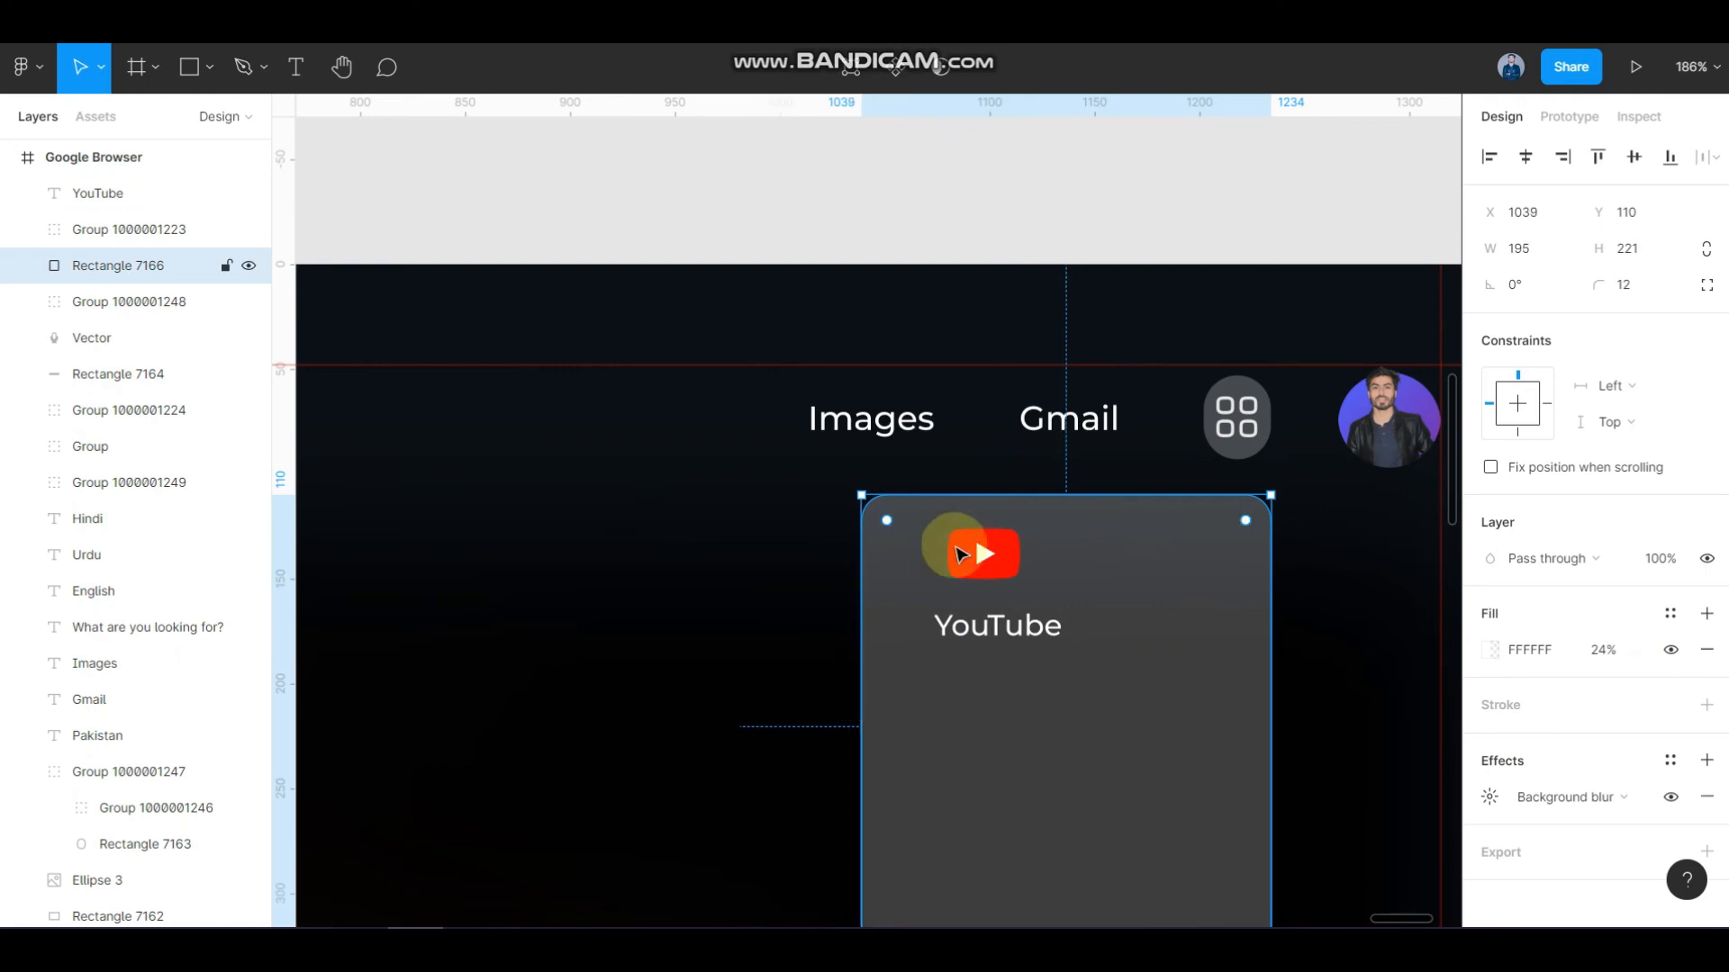
- Reposition the YouTube icon and label as a centred pair and duplicate them beside the first, about 16 px apart
left_click(969, 562)
left_click(996, 625)
left_click_drag(996, 625, 1109, 579)
left_click(960, 570, "shift")
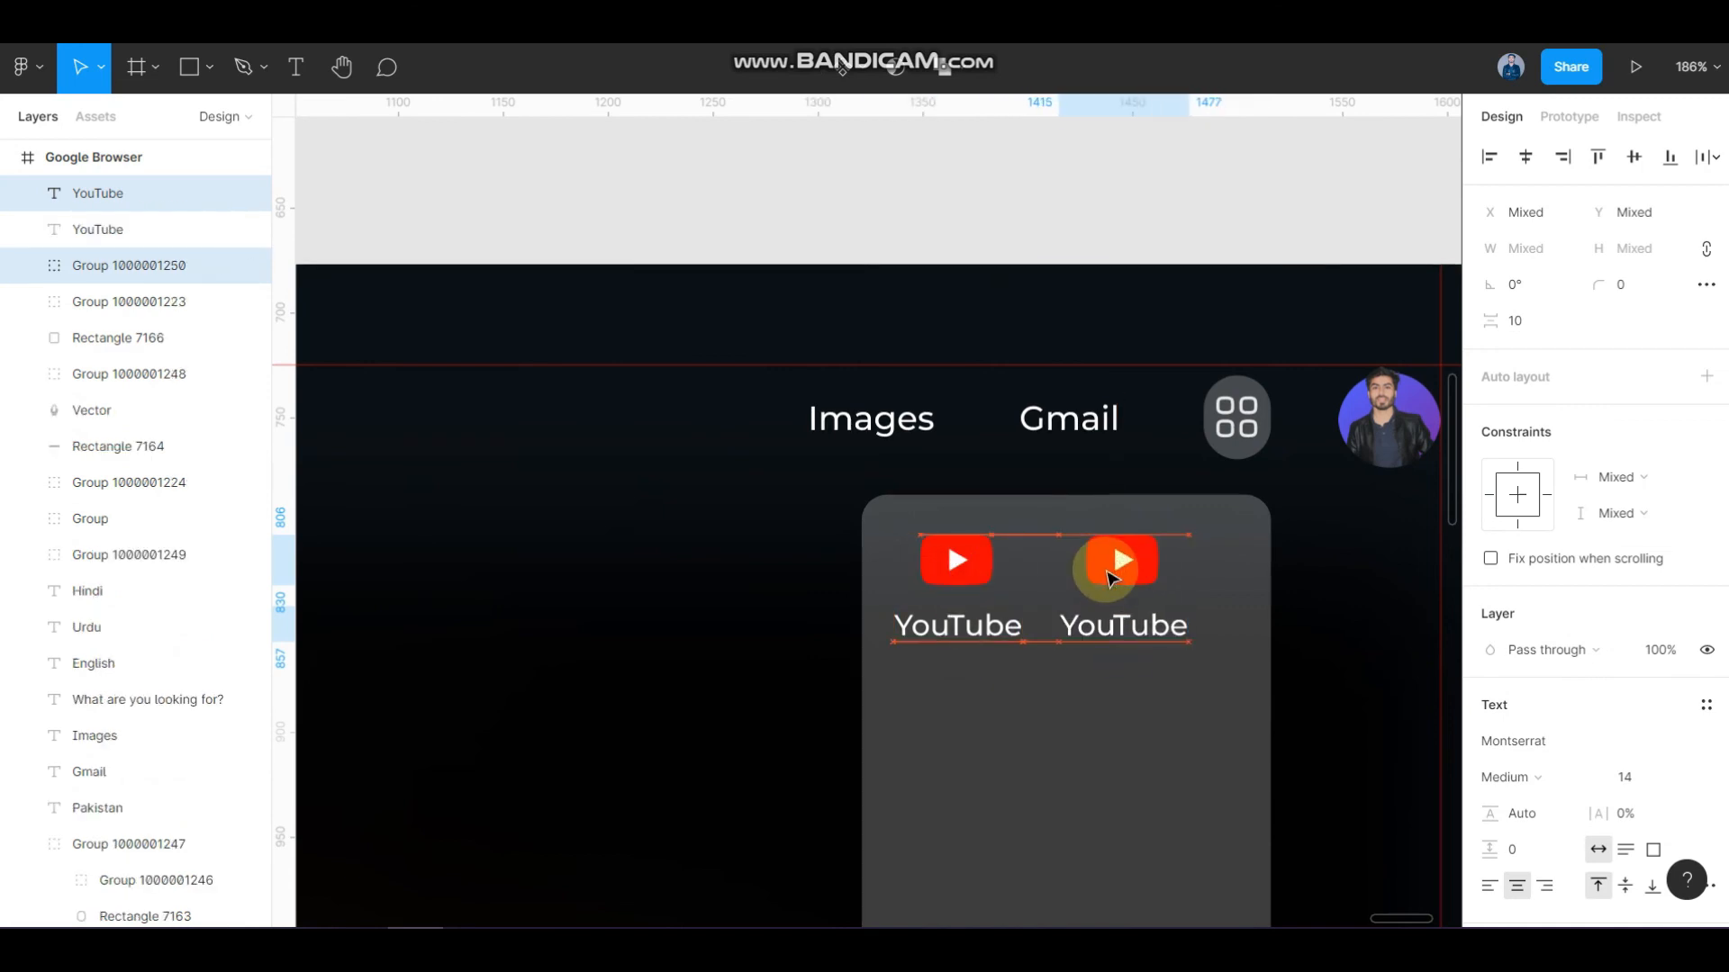
- Shift both YouTube icon and label pairs right within the rectangle and narrow the rectangle to about 177 wide
left_click(977, 574, "shift")
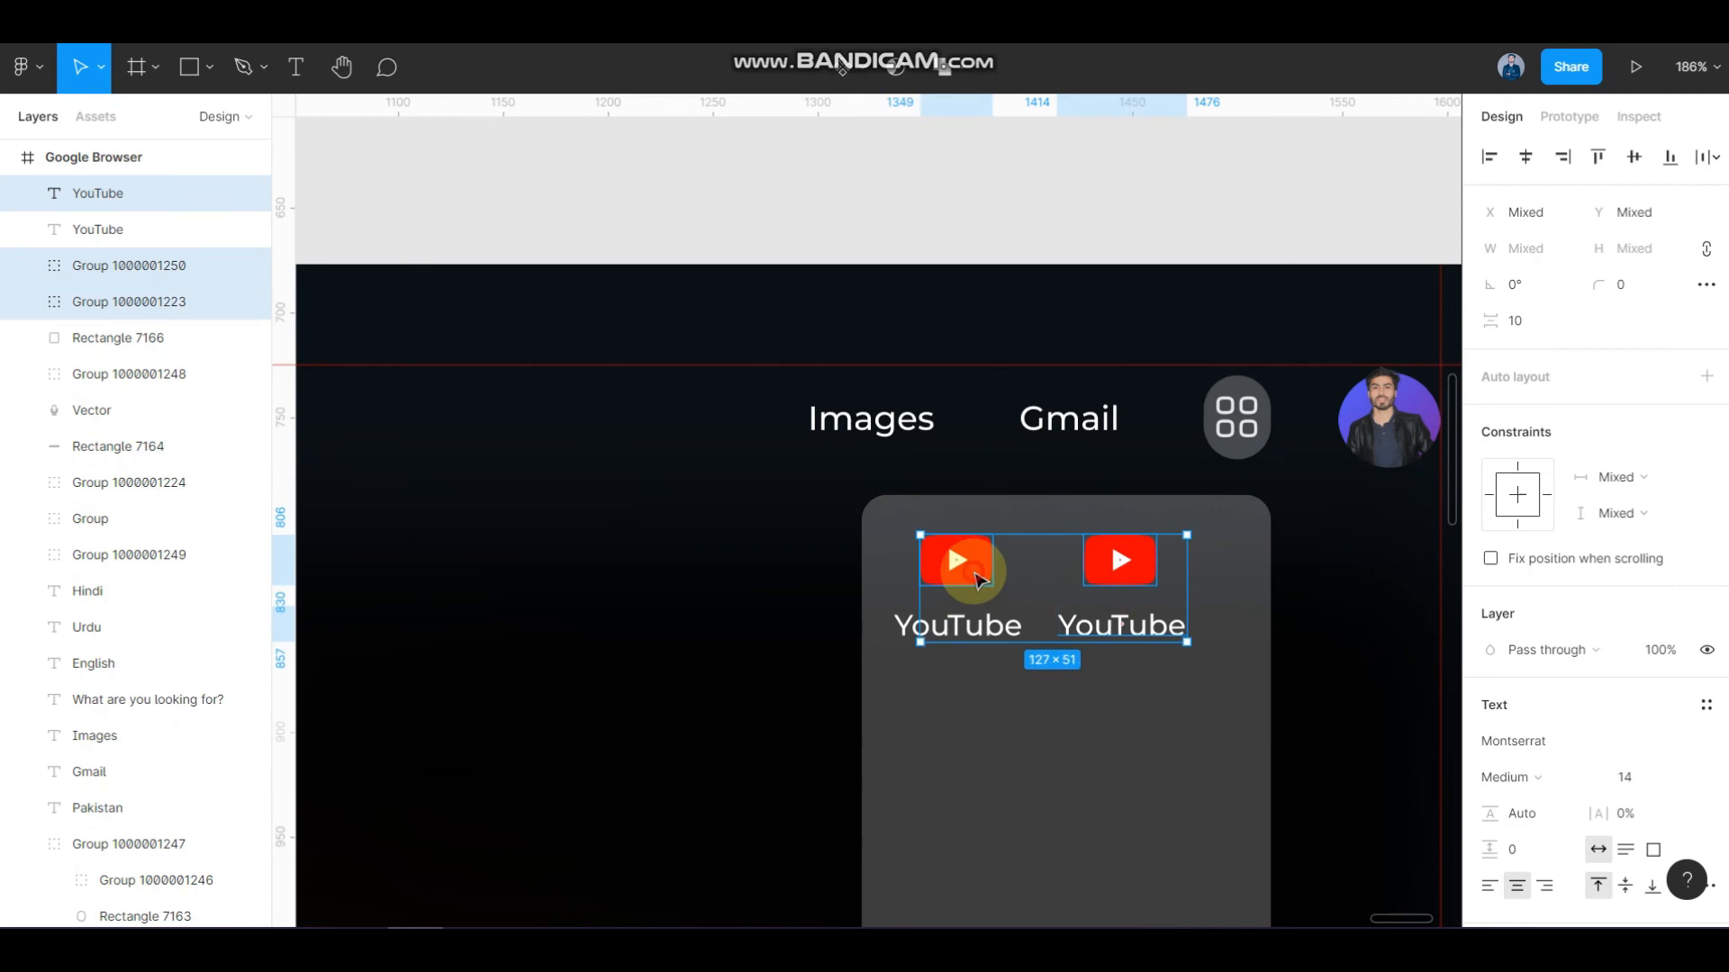
left_click(983, 623, "shift")
left_click_drag(988, 561, 1010, 572)
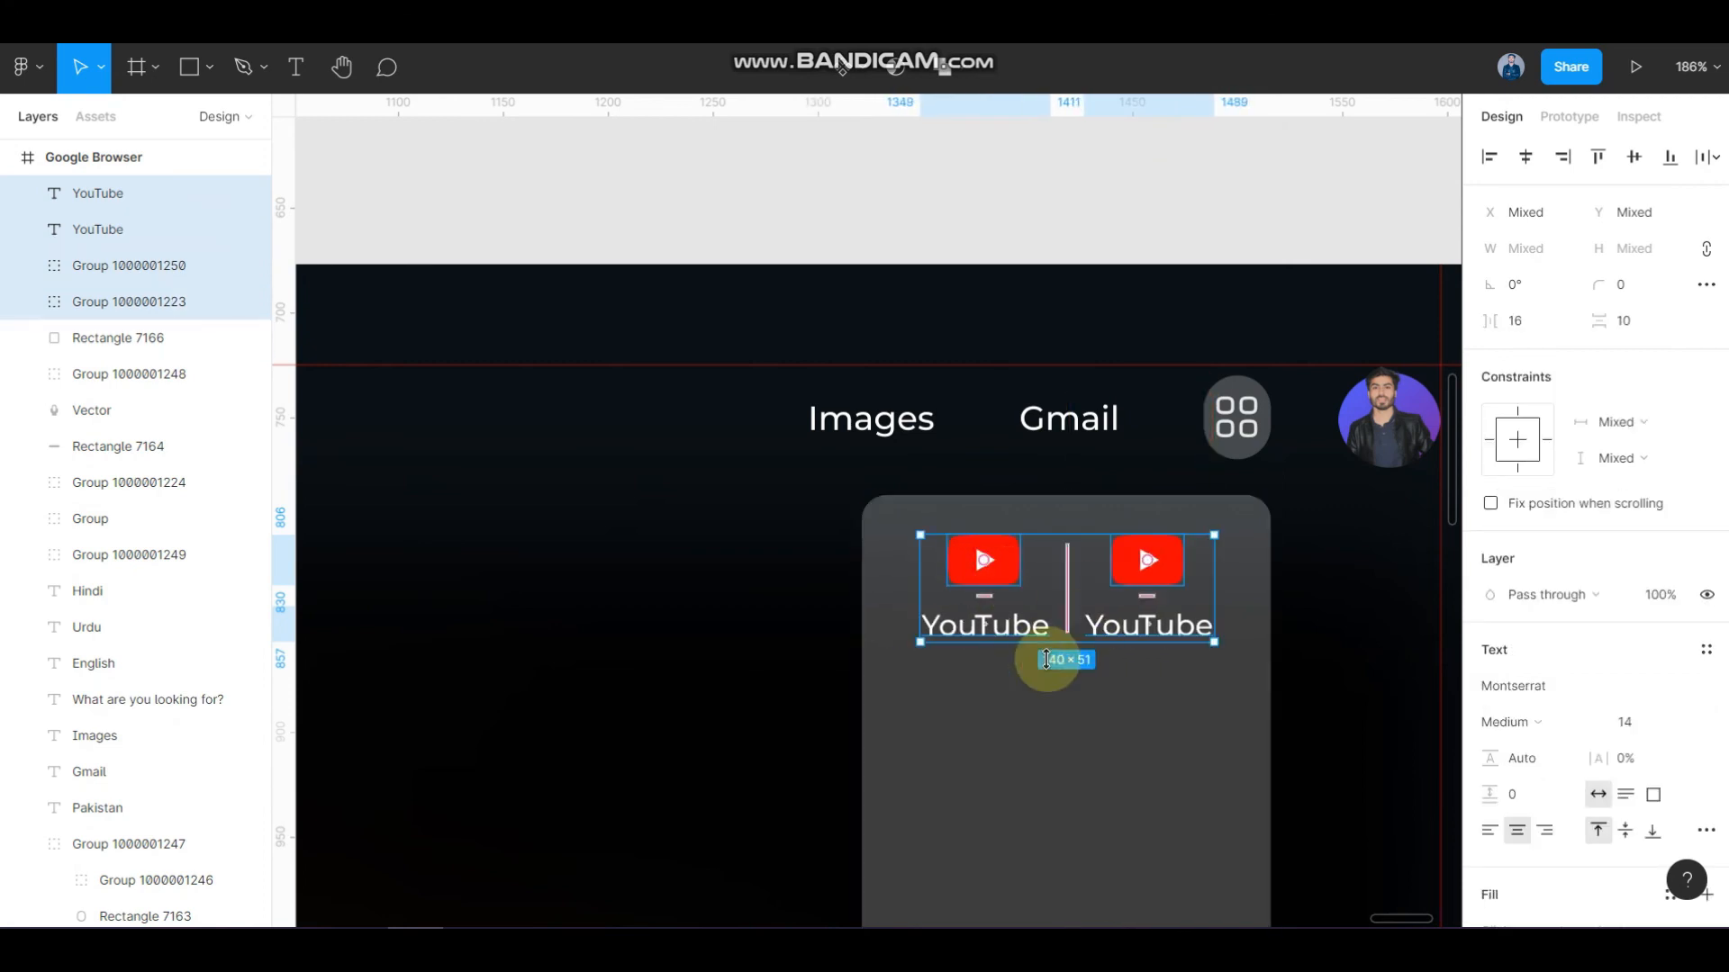
left_click(927, 648)
left_click_drag(865, 634, 879, 630)
- Move the rectangle with both YouTube pairs up and right, aligning its right edge with the apps button
left_click(1146, 564, "shift")
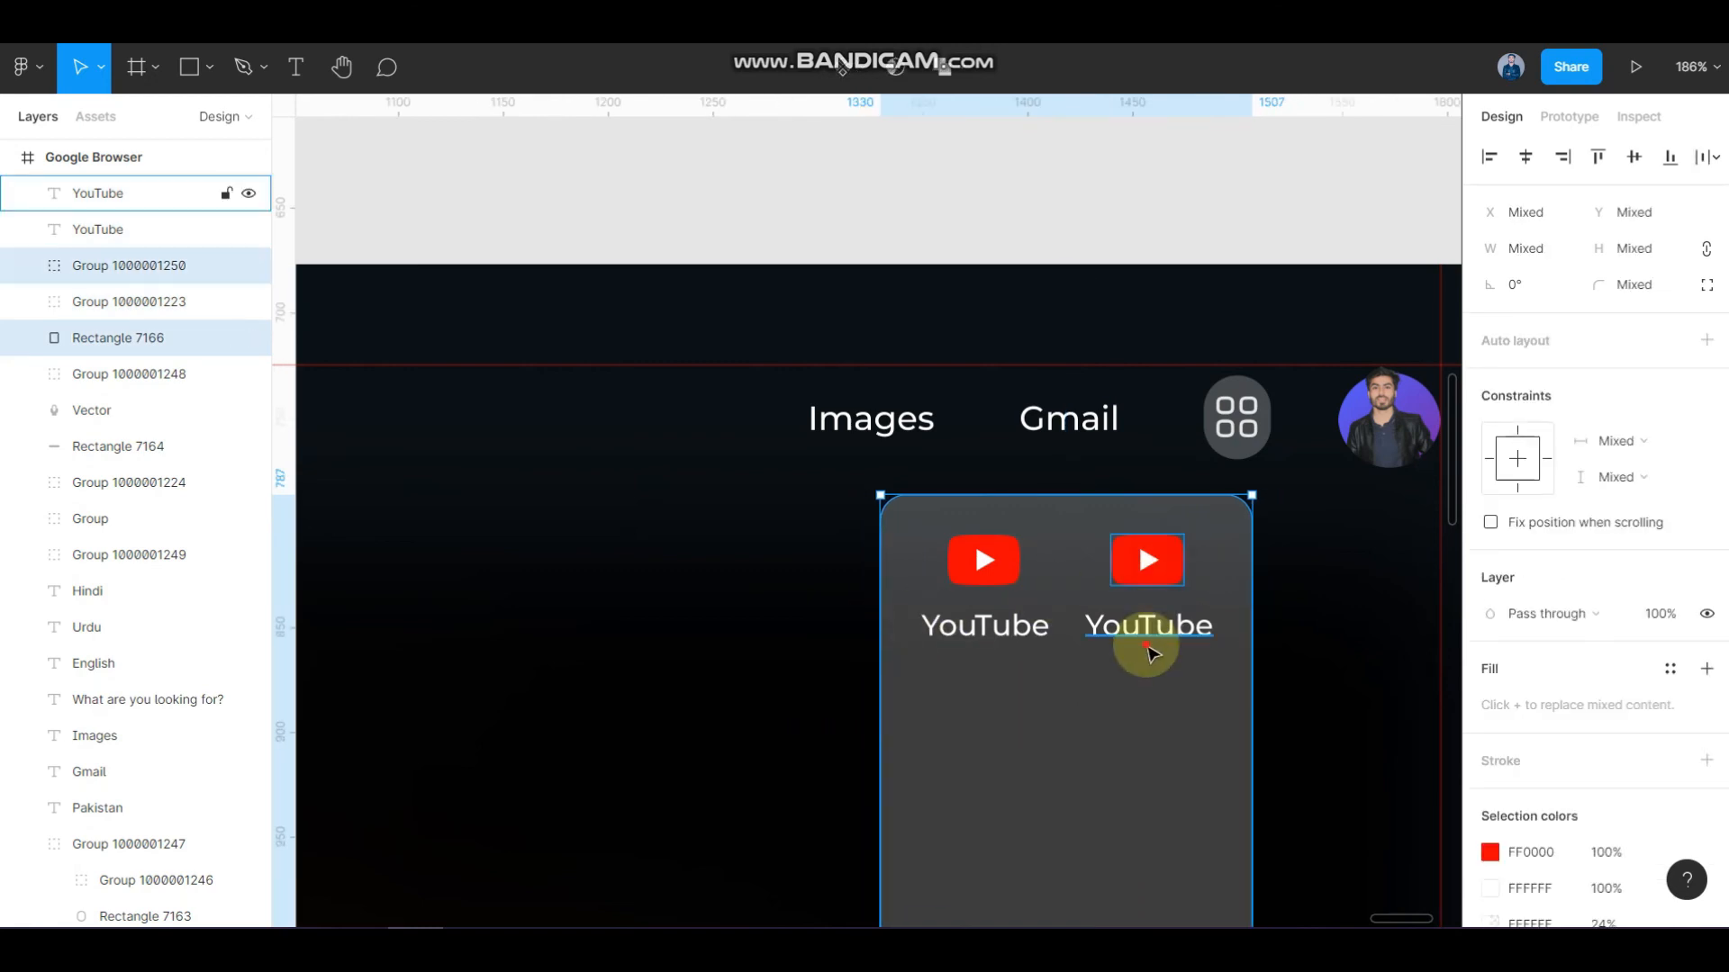
left_click(1148, 629, "shift")
left_click(1003, 621, "shift")
left_click(1031, 567, "shift")
left_click_drag(1031, 567, 1097, 542)
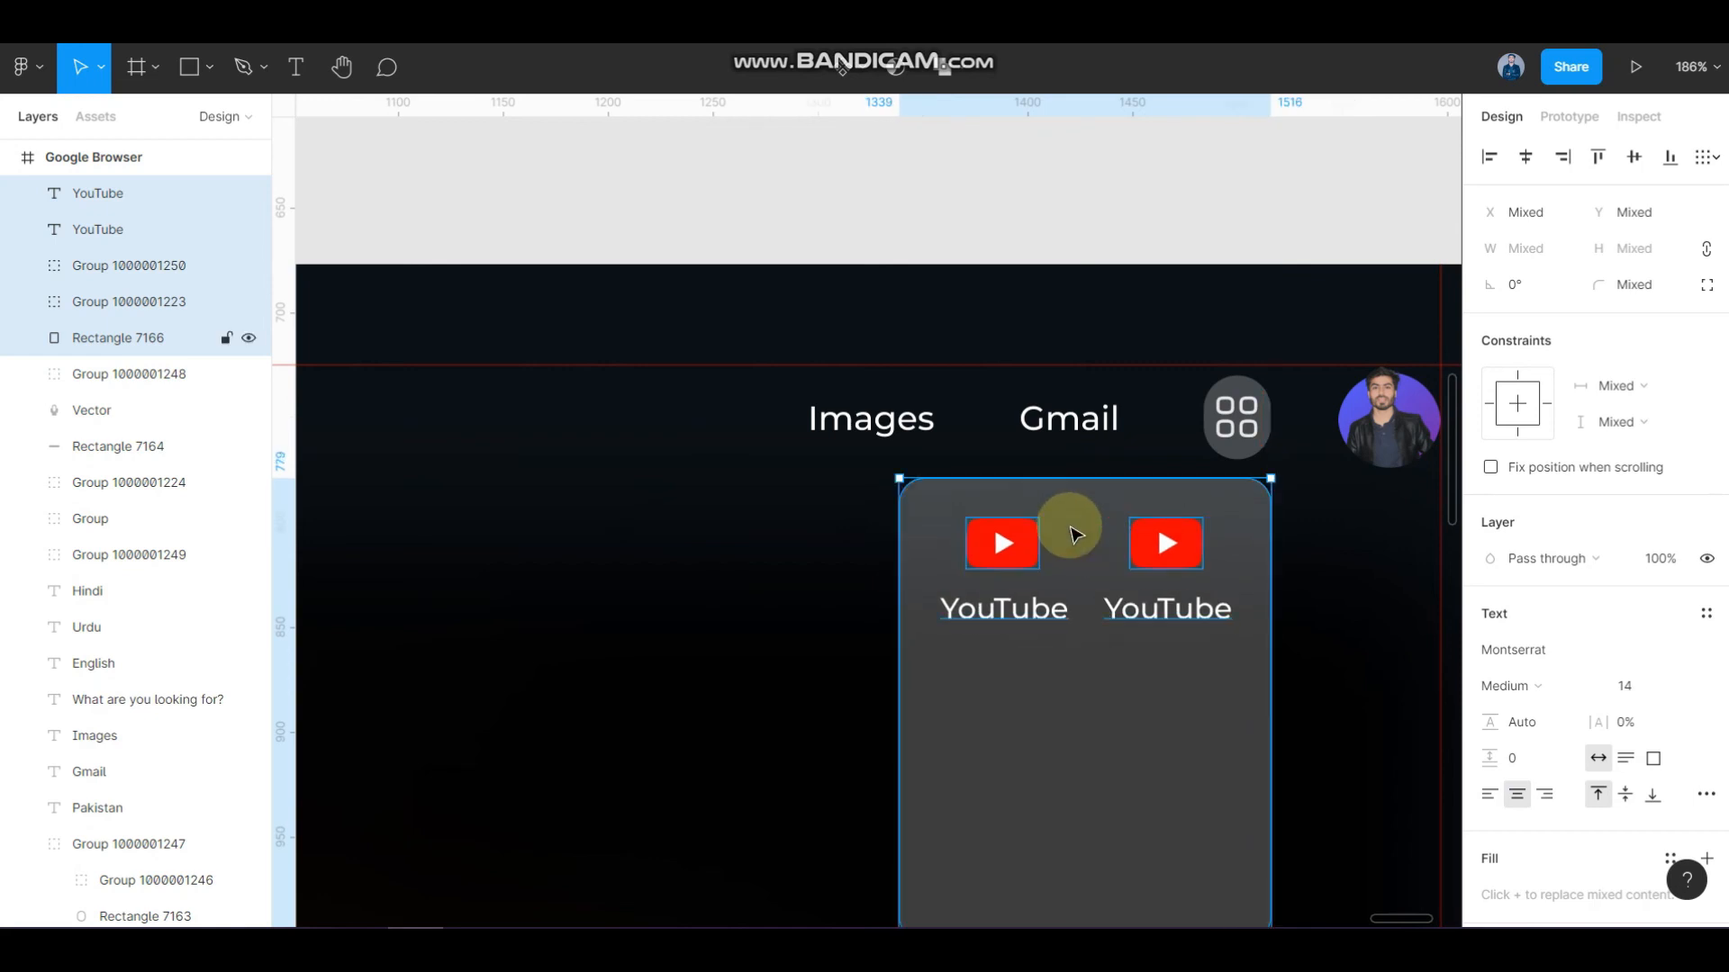
- Set the font size of both YouTube labels in the apps dropdown to 12
scroll(1097, 532, "down", 5)
left_click(1073, 489)
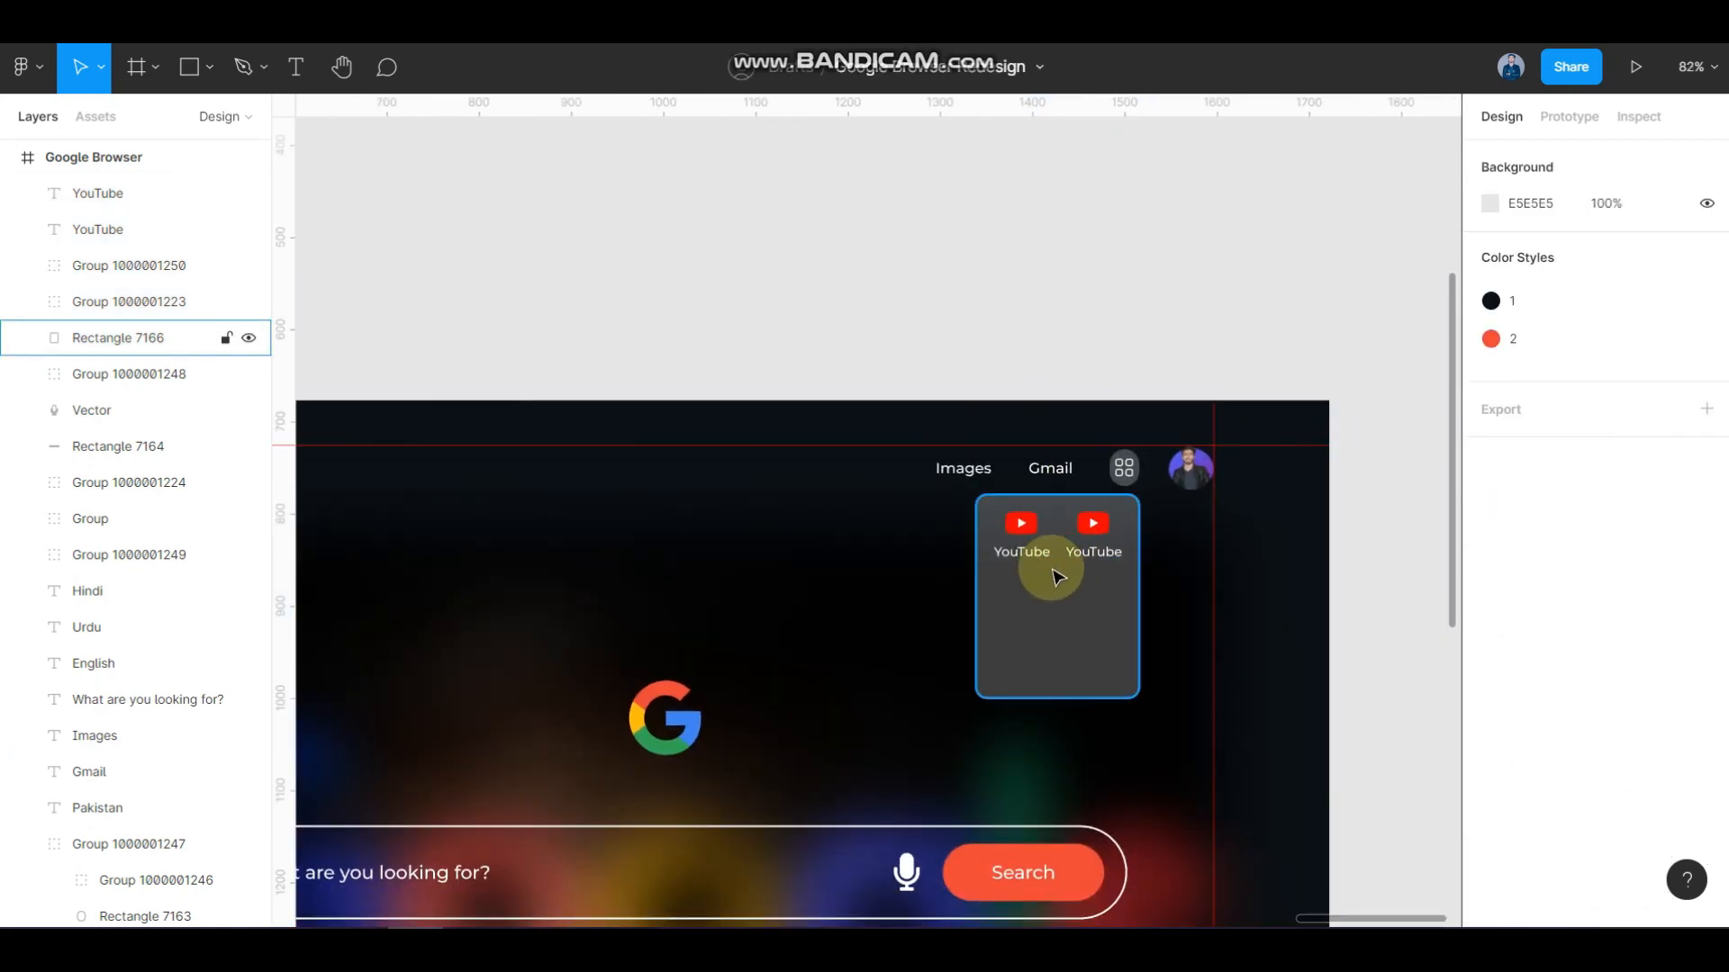
scroll(1049, 568, "up", 5)
left_click(1036, 542)
left_click(1136, 541, "shift")
left_click(1665, 788)
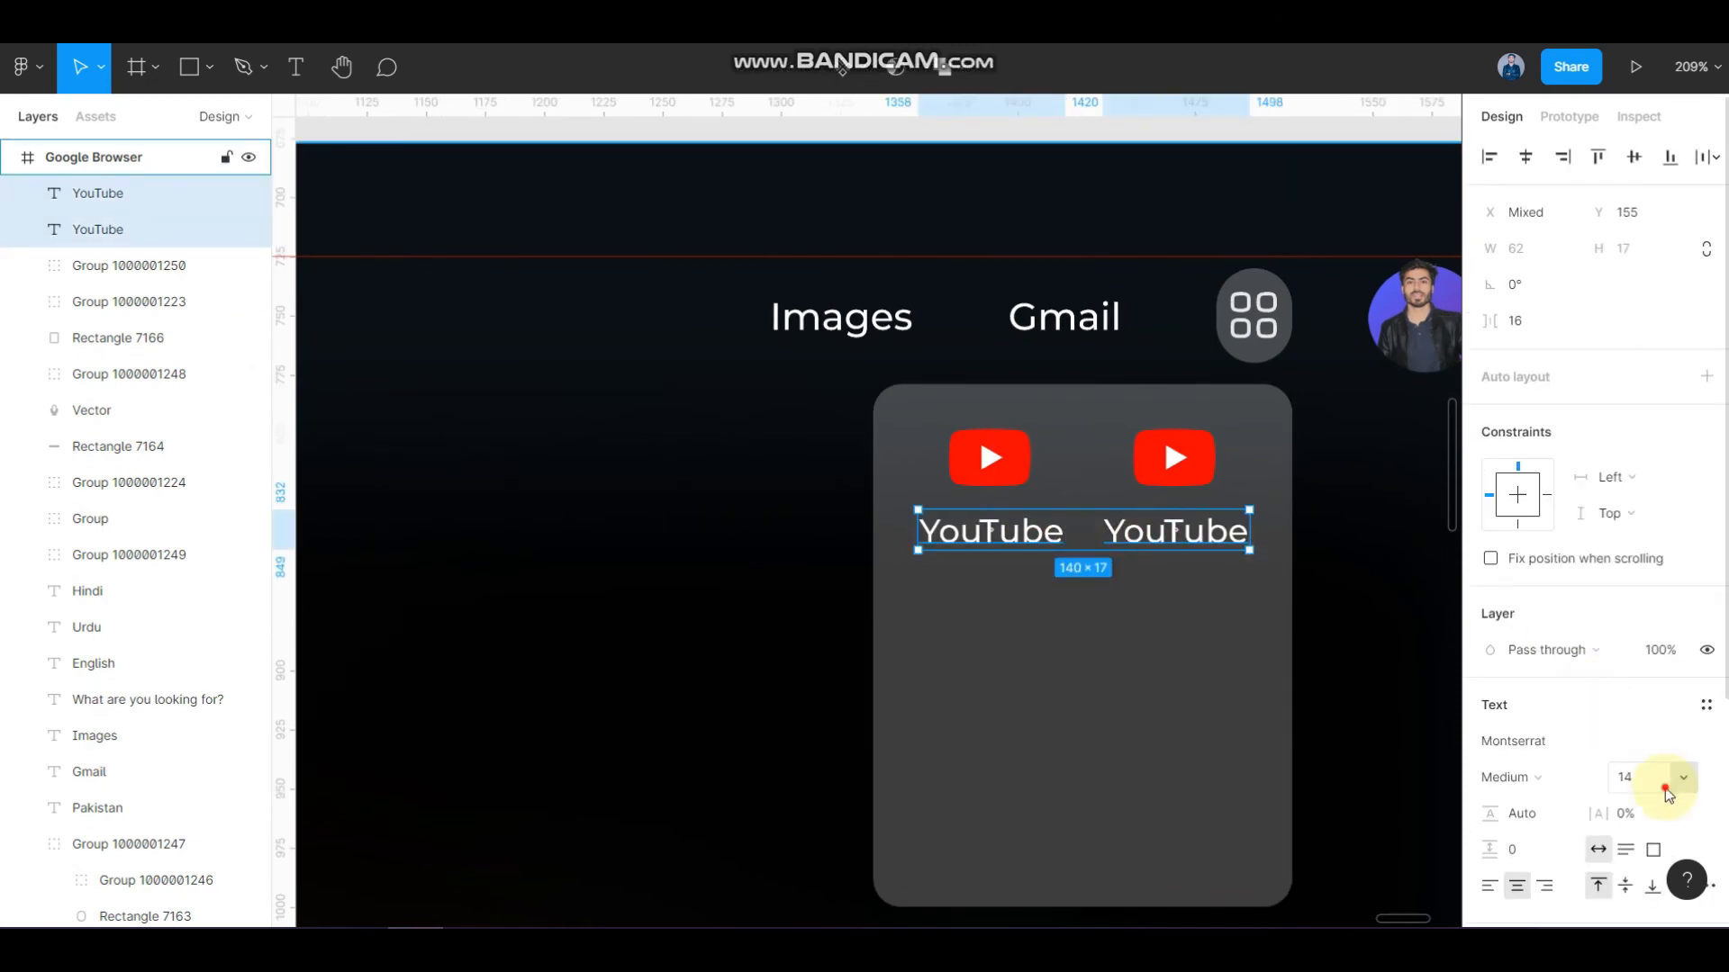
type("12")
key("Return")
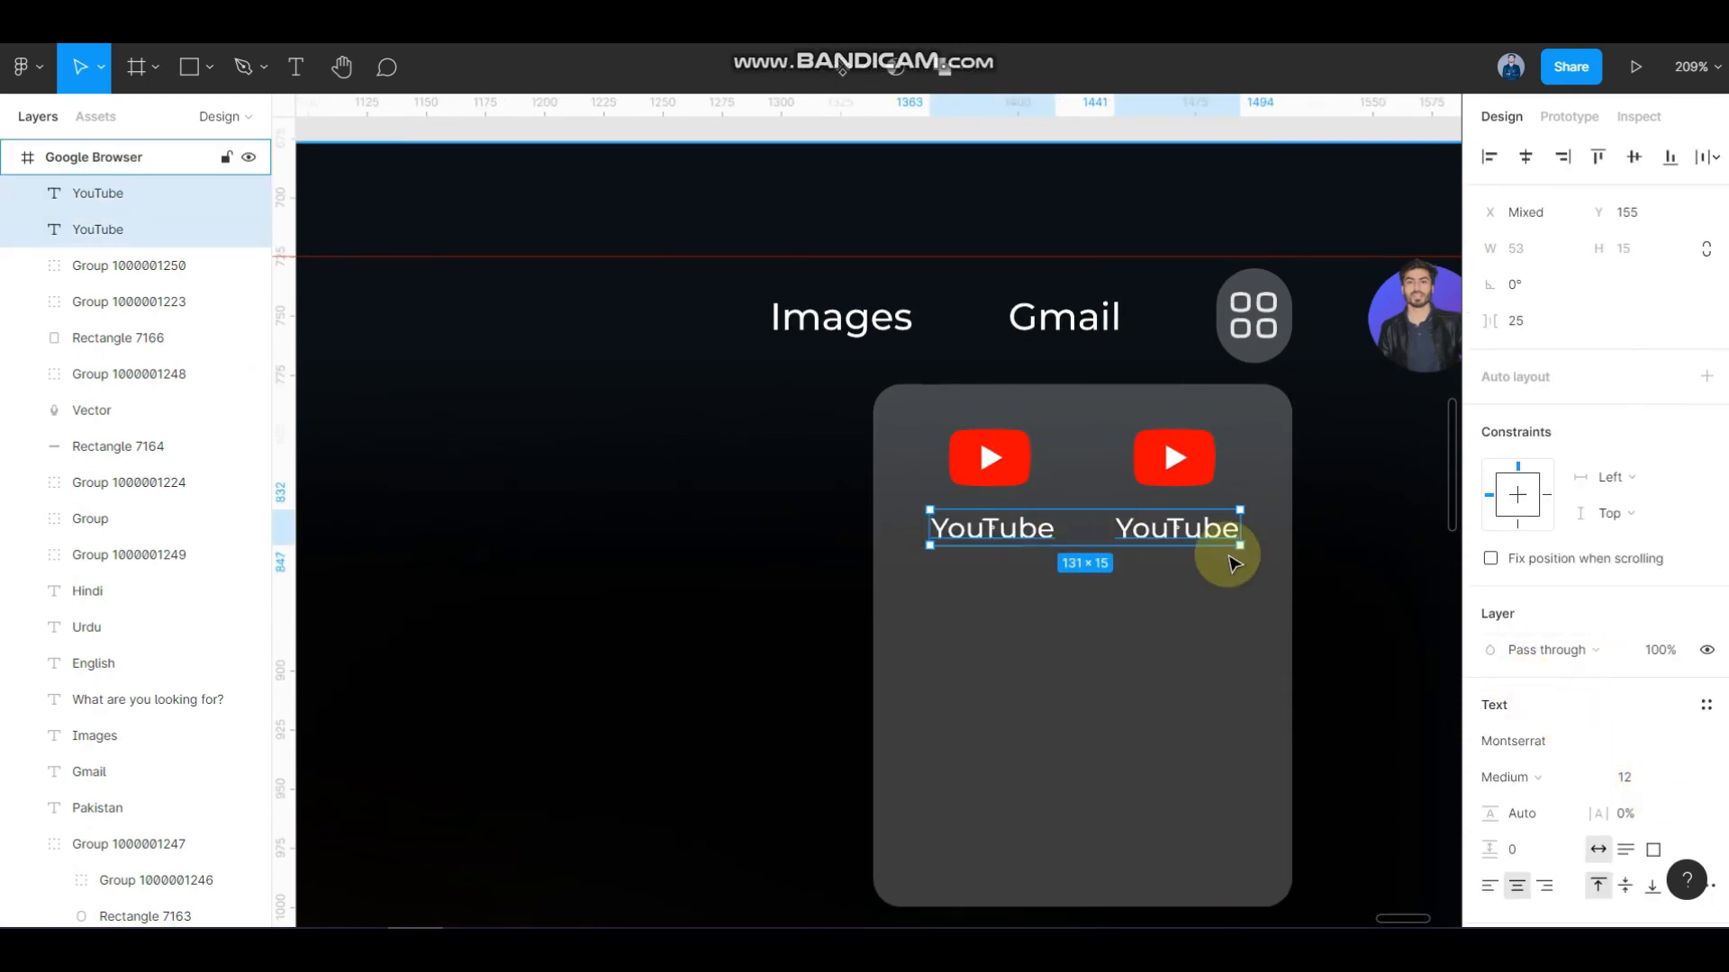
- Set the font weight of both YouTube labels to Regular
scroll(1136, 531, "down", 3)
scroll(1137, 531, "down", 5)
left_click(1530, 777)
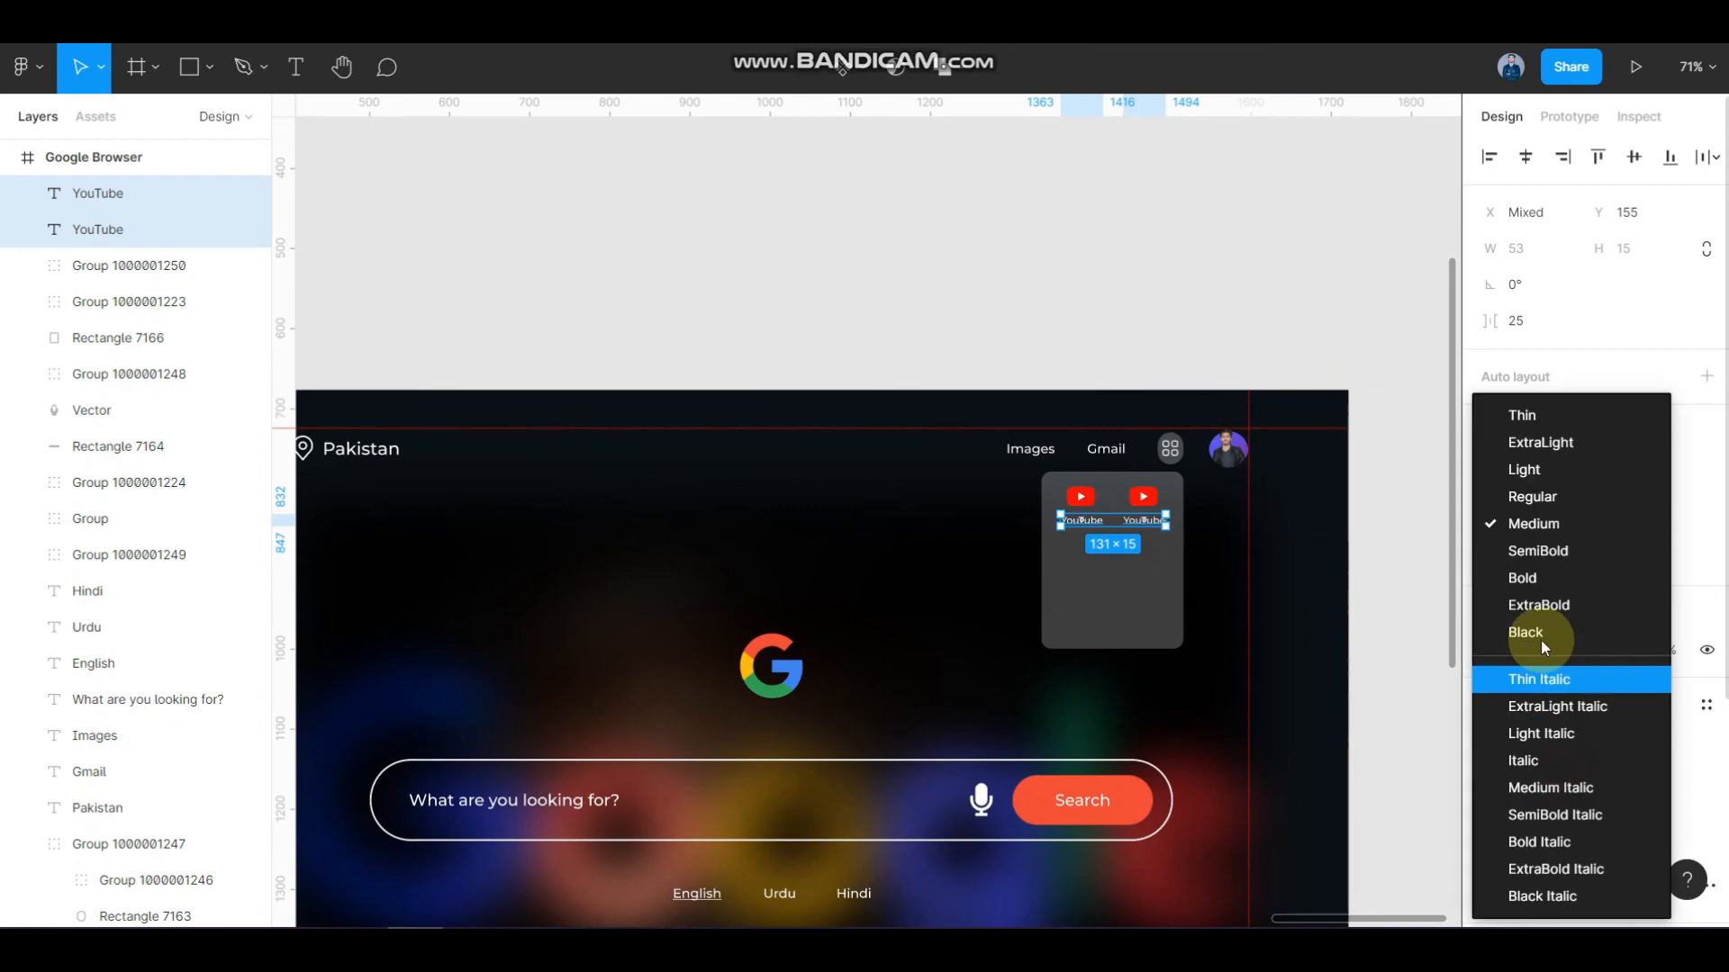
left_click(1529, 499)
left_click(1144, 291)
scroll(1187, 493, "up", 1)
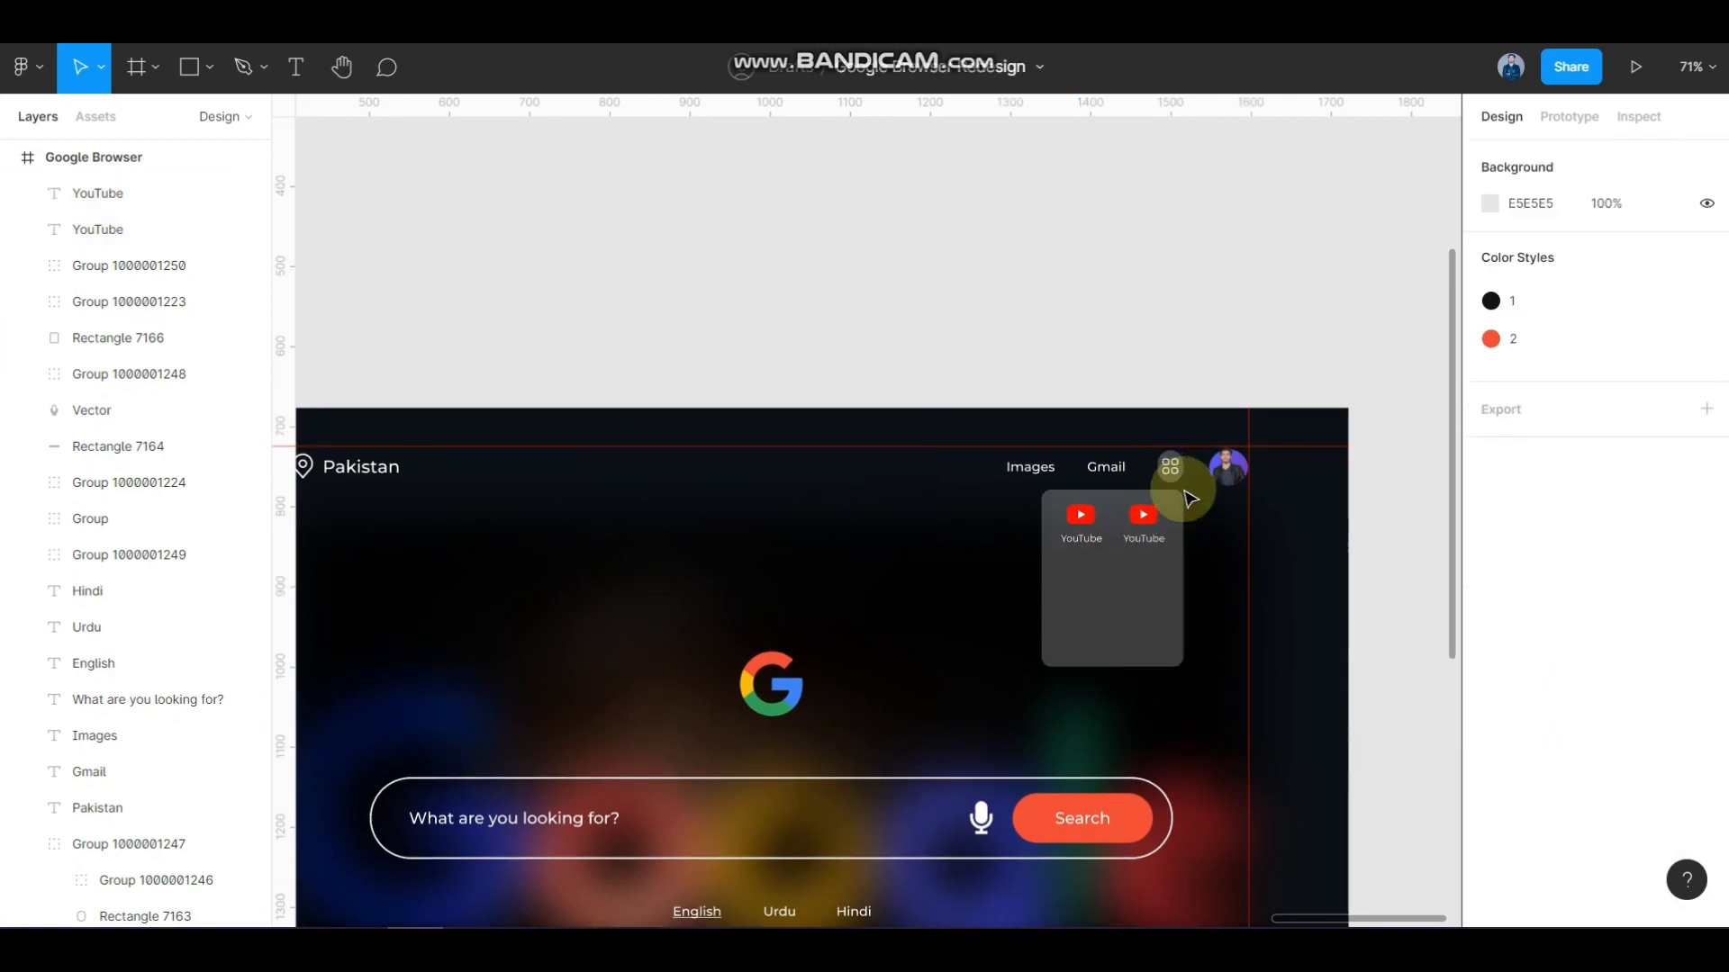
- Place the calendar, Google, news, Drive, Signal and Telegram icons on the frame beside the apps dropdown rectangle
scroll(1113, 455, "down", 1)
scroll(806, 390, "up", 4)
left_click_drag(825, 218, 644, 398)
left_click_drag(666, 296, 895, 714)
scroll(995, 754, "up", 3)
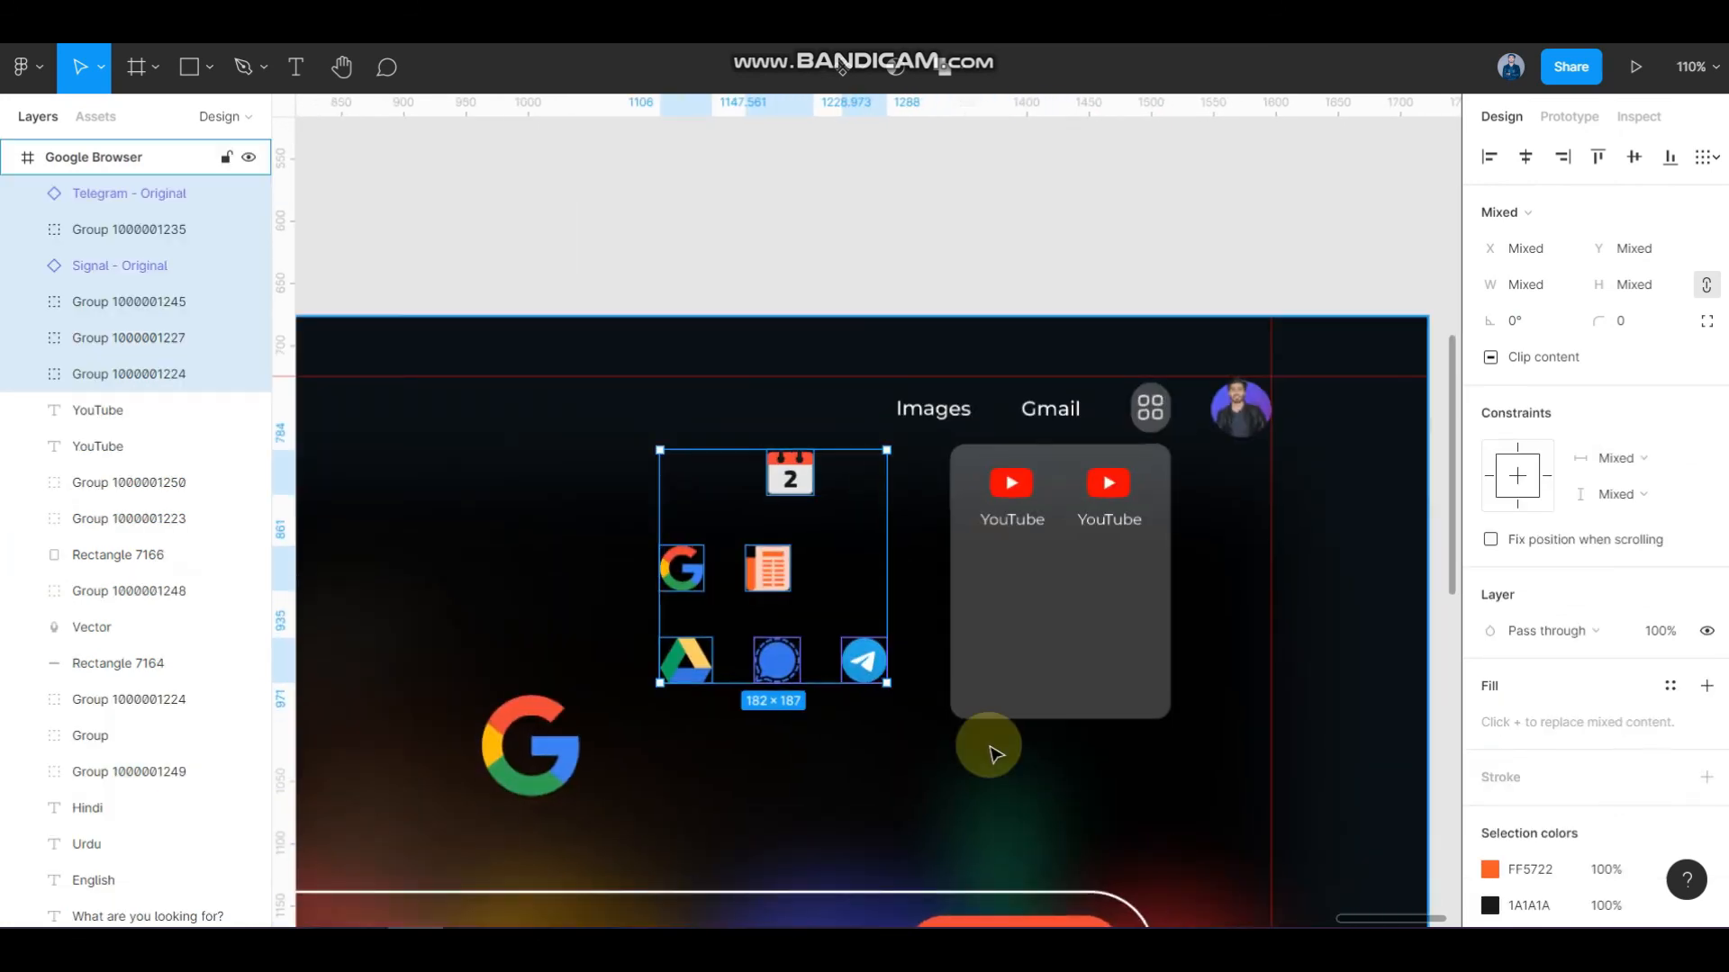
scroll(999, 684, "up", 3)
left_click(876, 138)
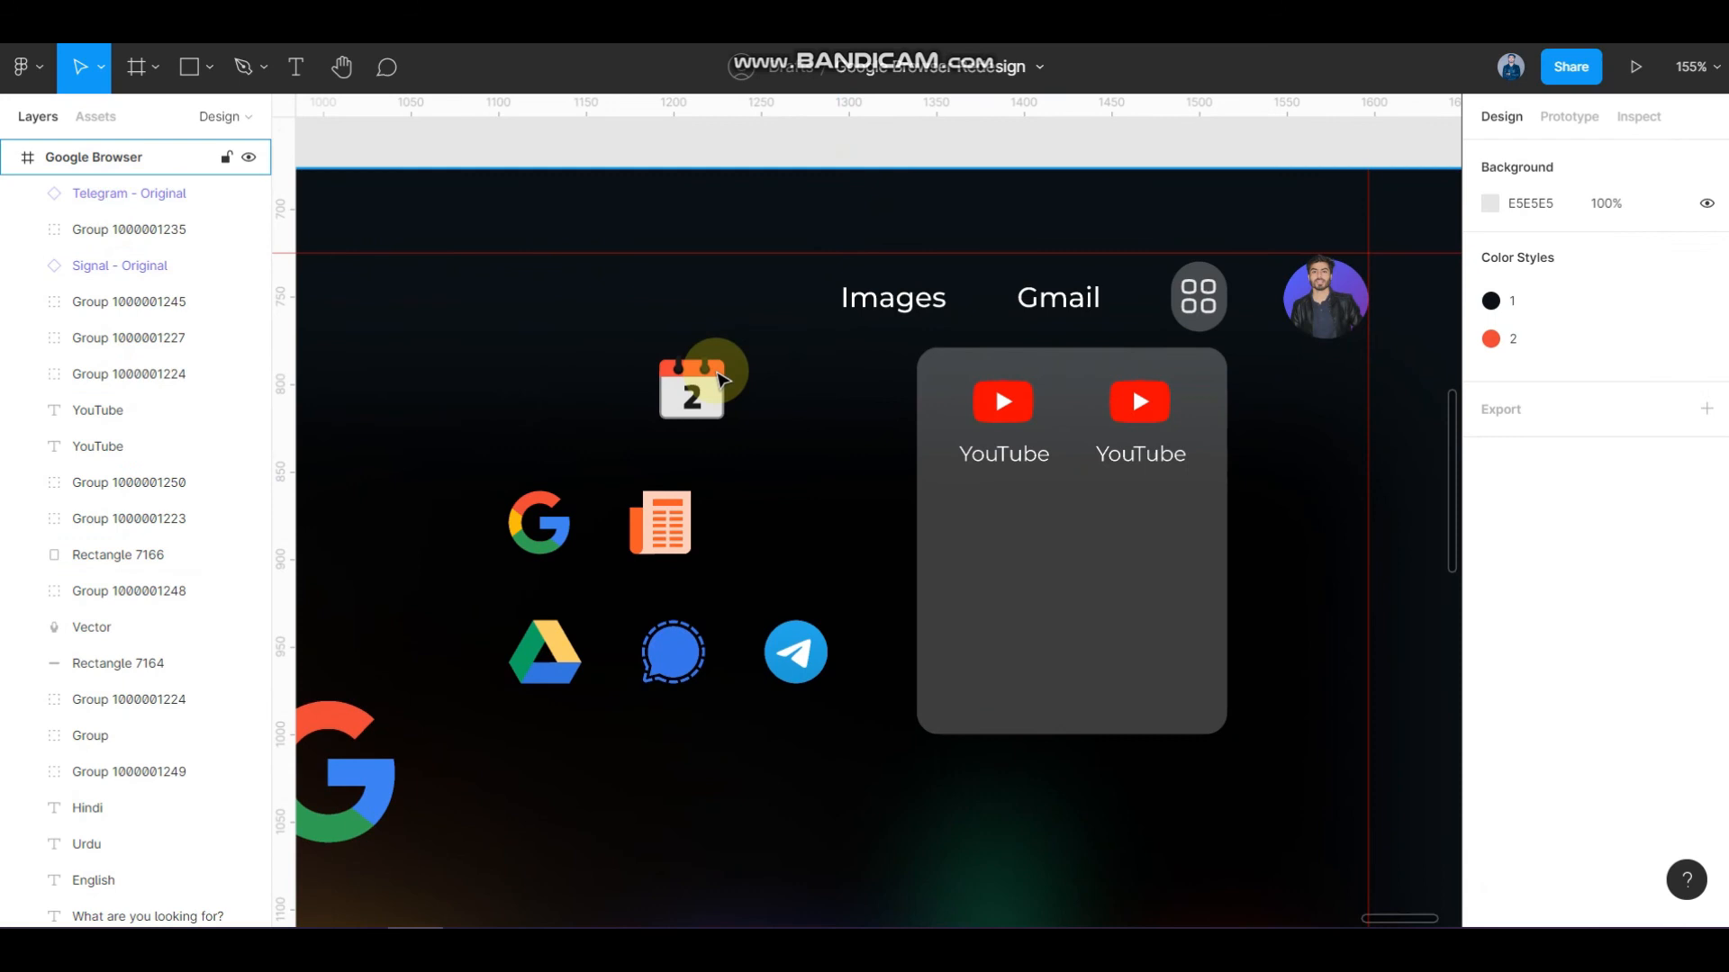
- Move the Google icon into the dropdown under the second YouTube label and rename that label Gmail
left_click(721, 378)
left_click(671, 515)
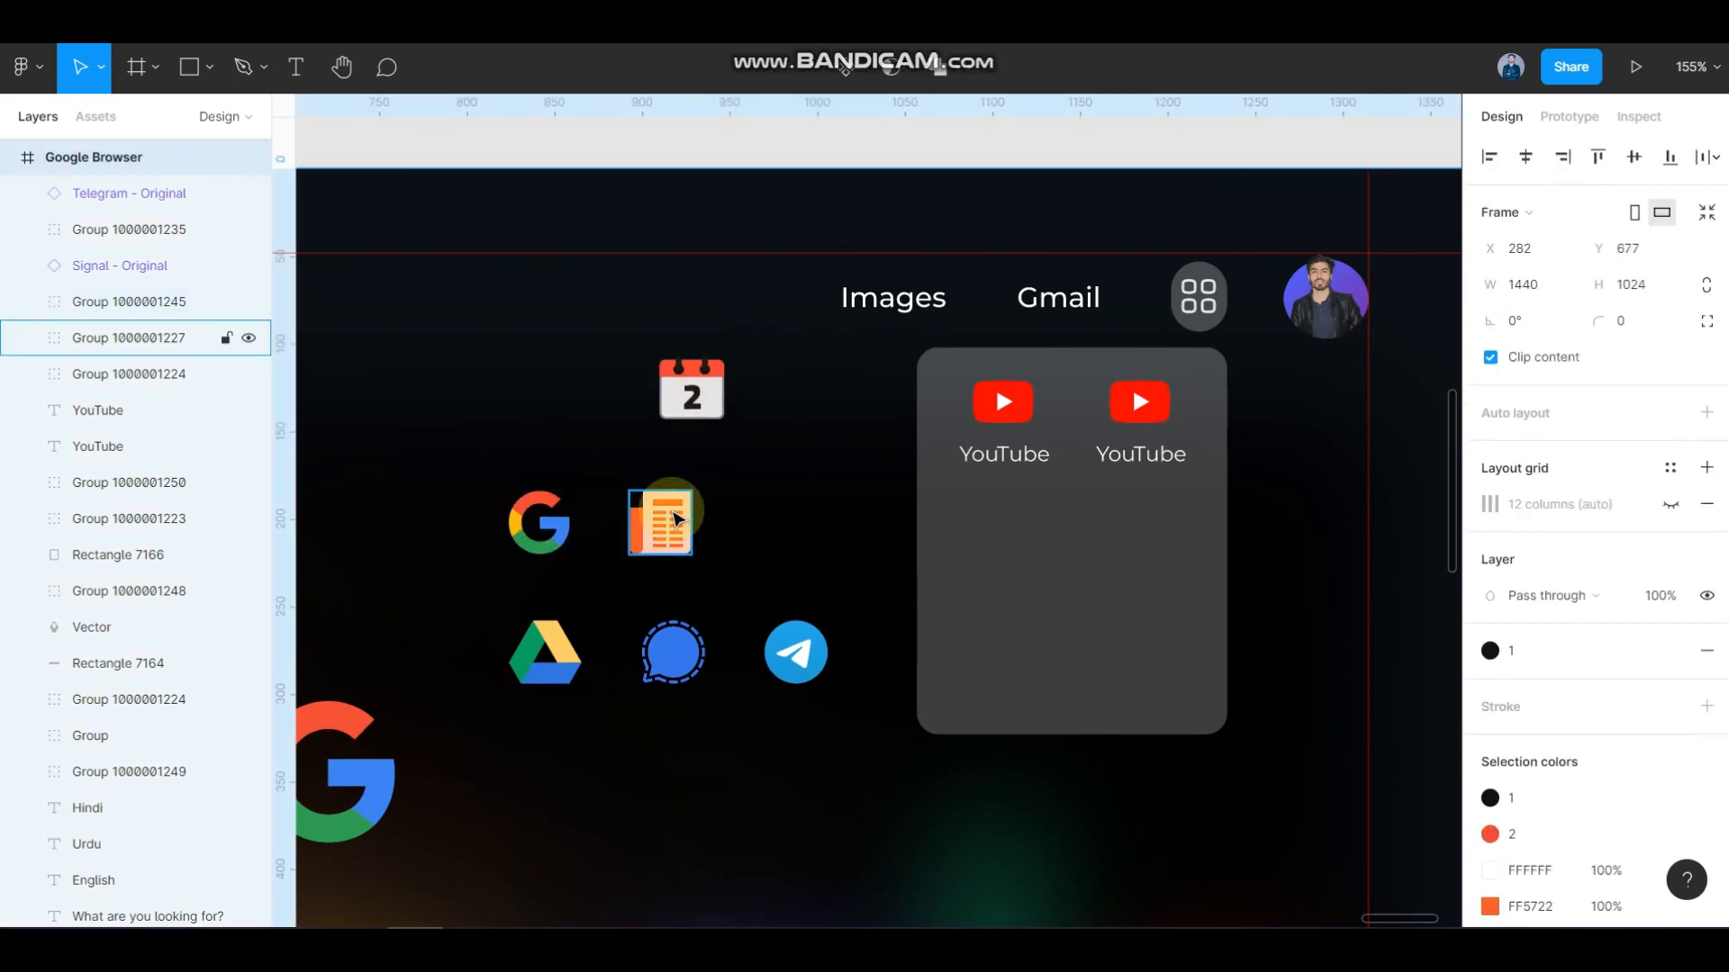
left_click(677, 518)
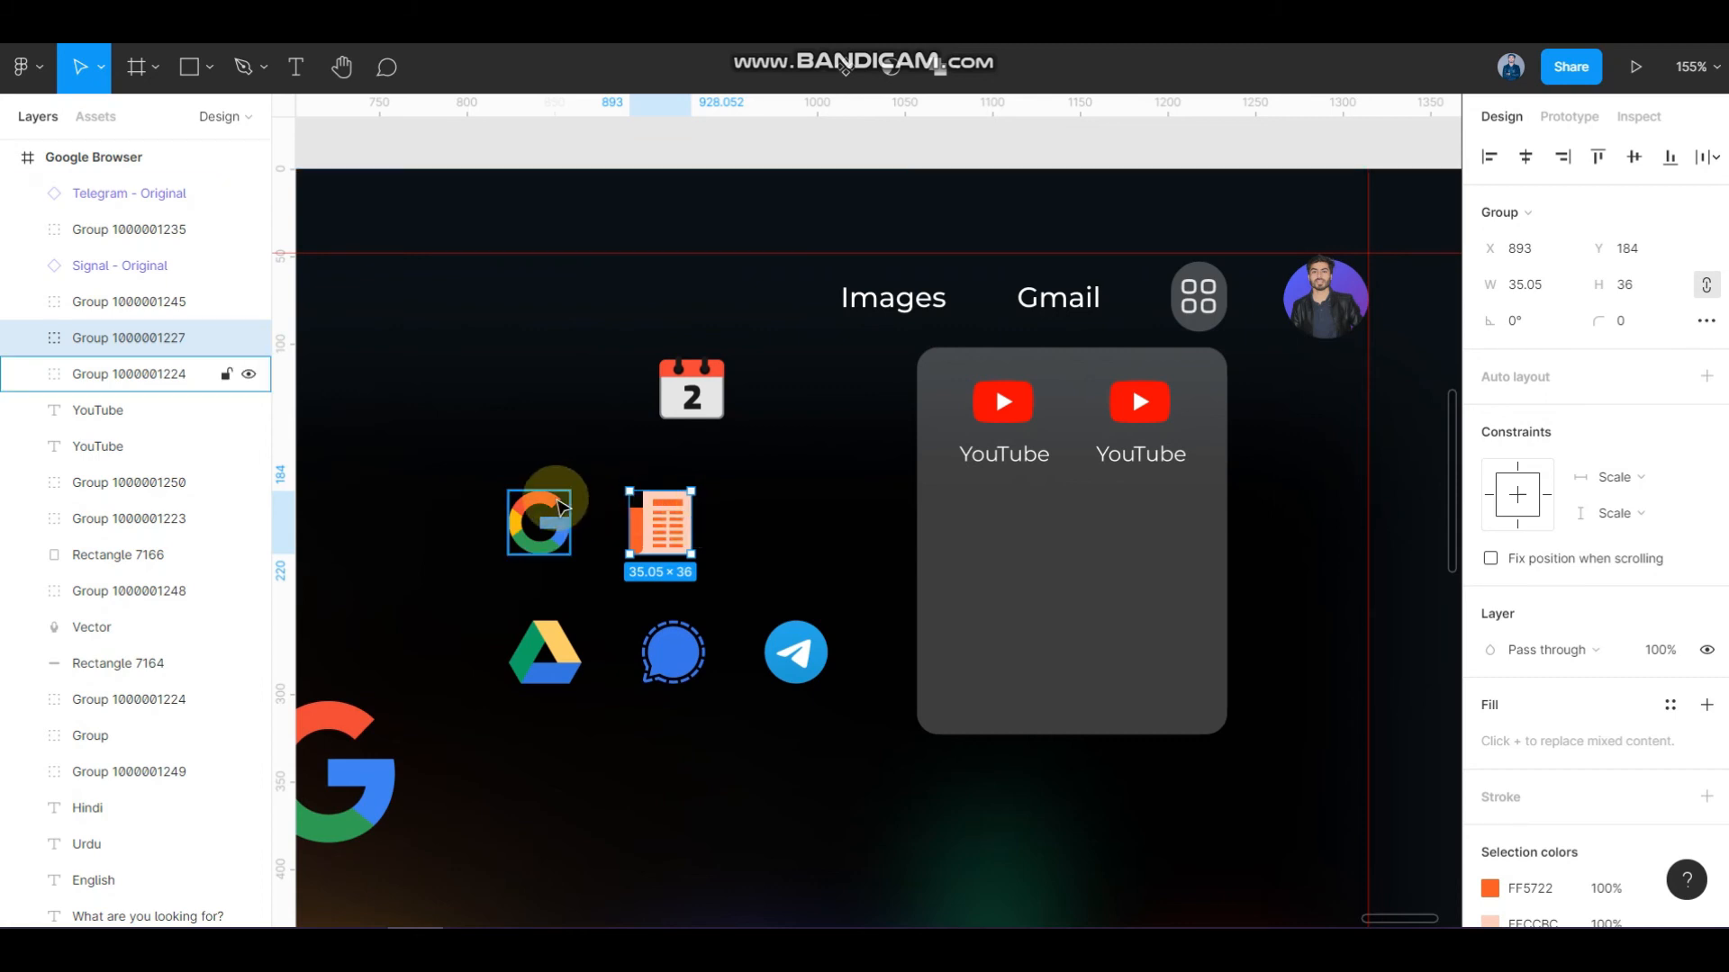
left_click_drag(558, 507, 1153, 464)
double_click(1151, 459)
type("Gmail")
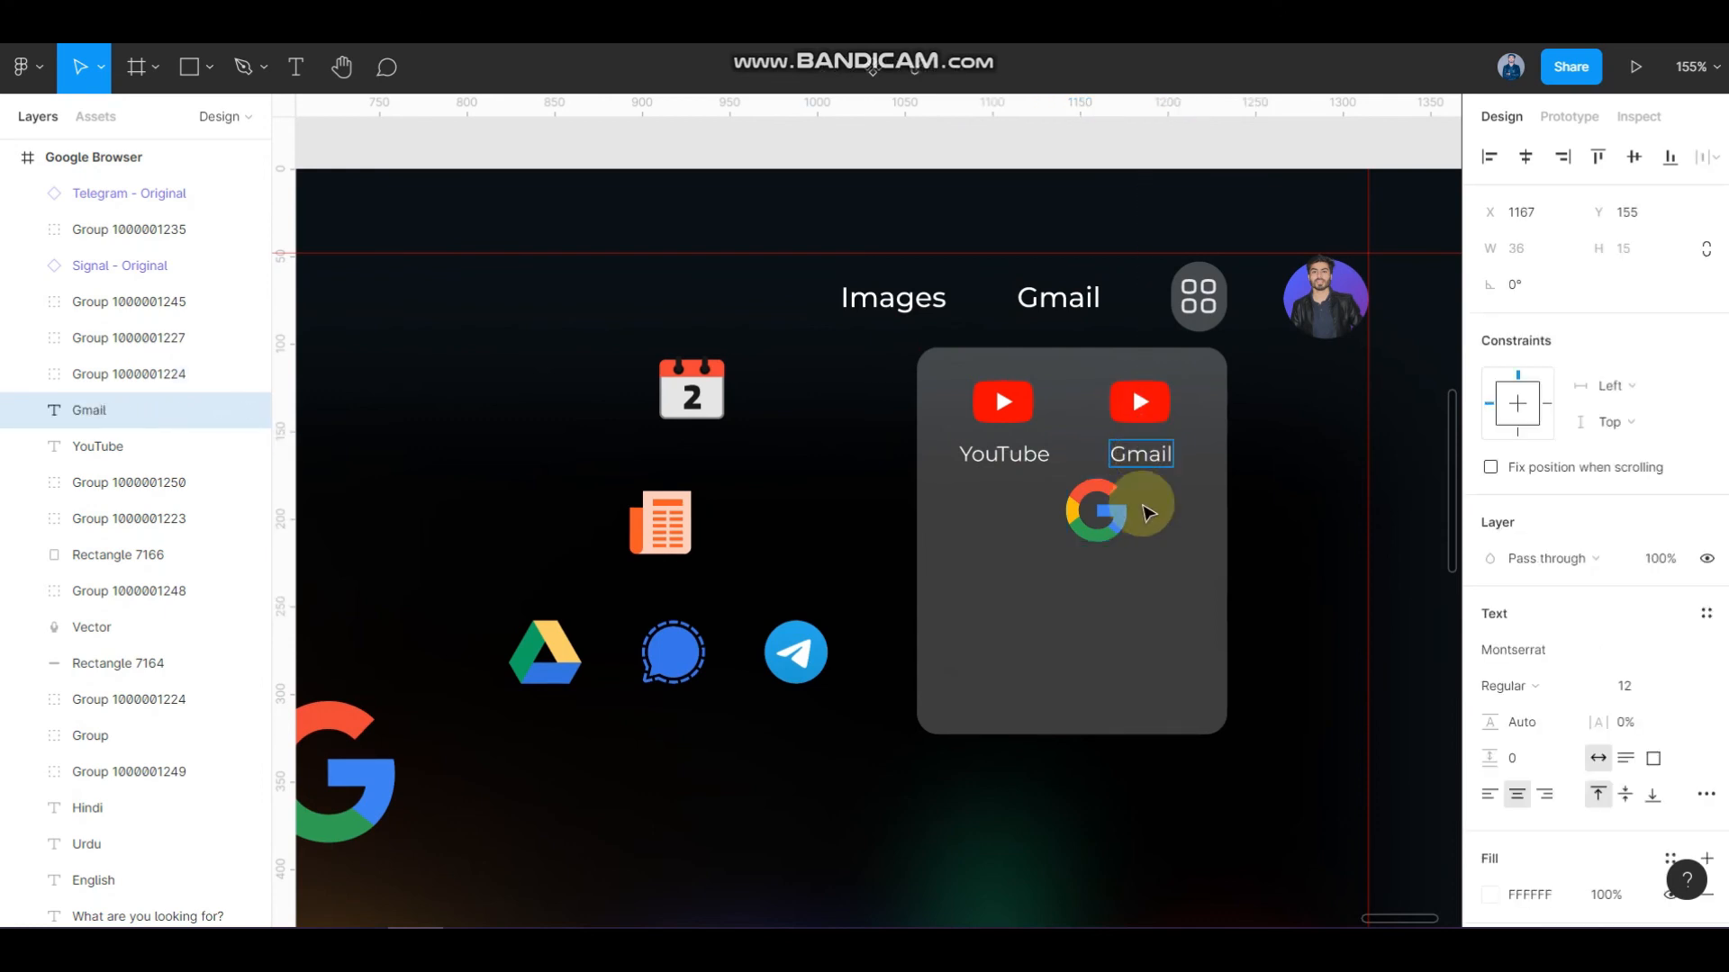
- Swap the Google icon with the YouTube icon above the Gmail label and delete that YouTube icon
left_click(1126, 400)
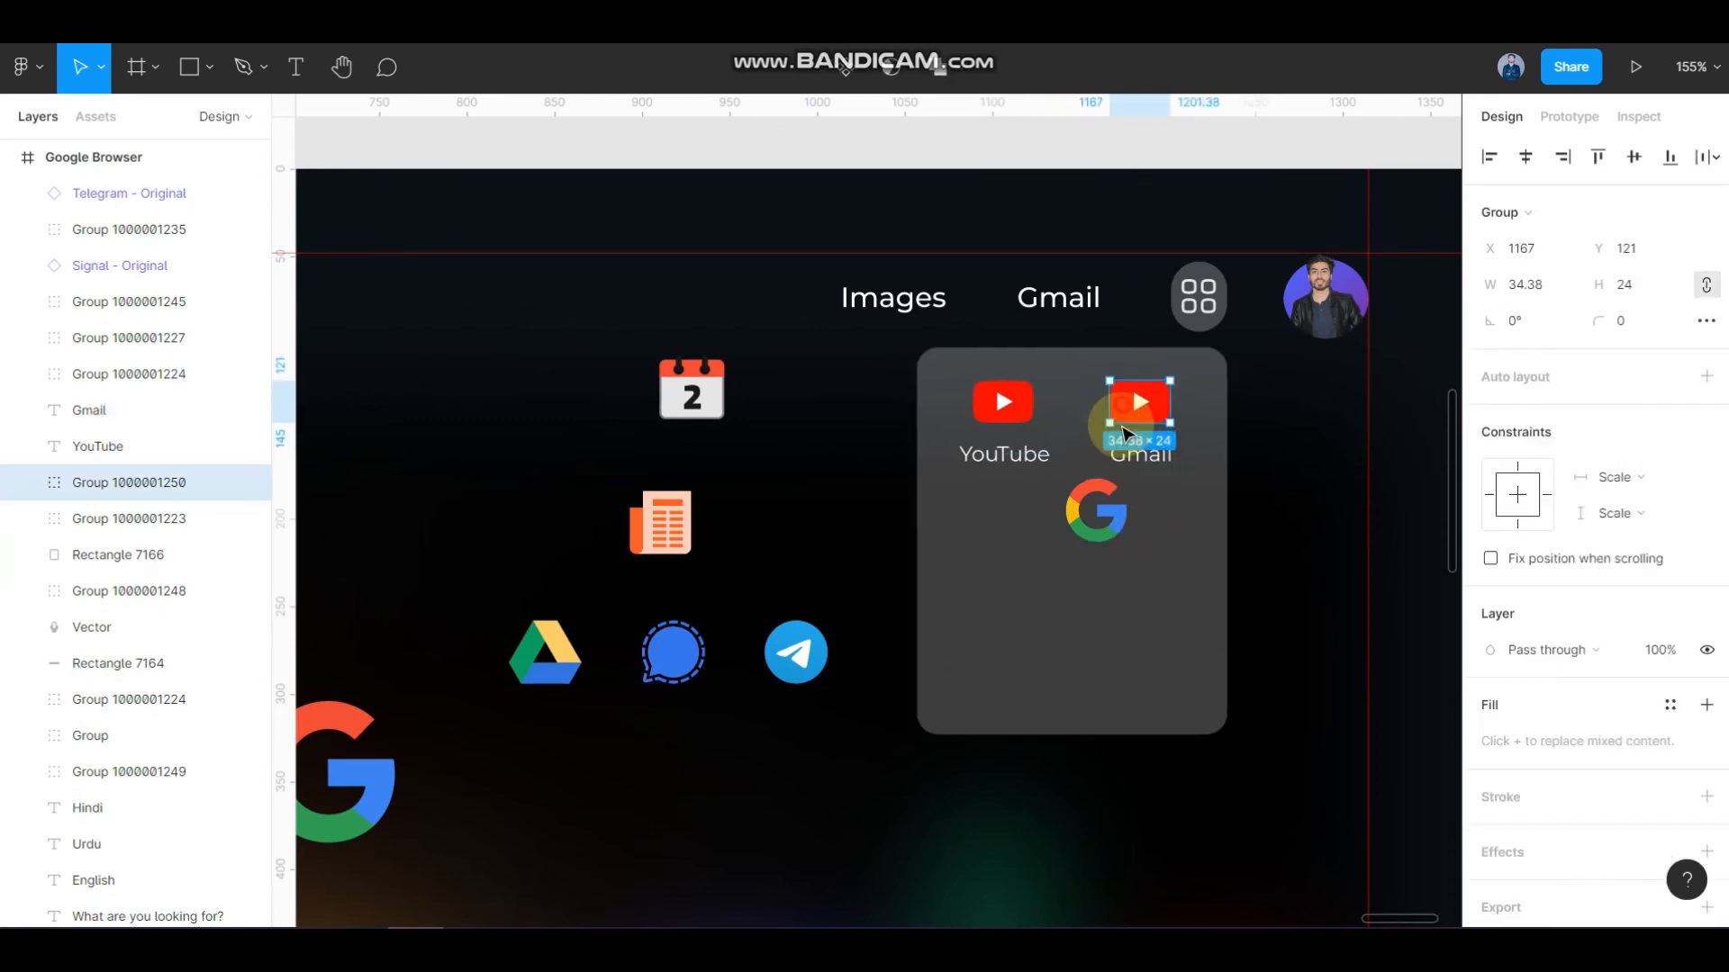
left_click_drag(1106, 511, 1142, 413)
left_click(1136, 413, "shift")
left_click(1153, 529)
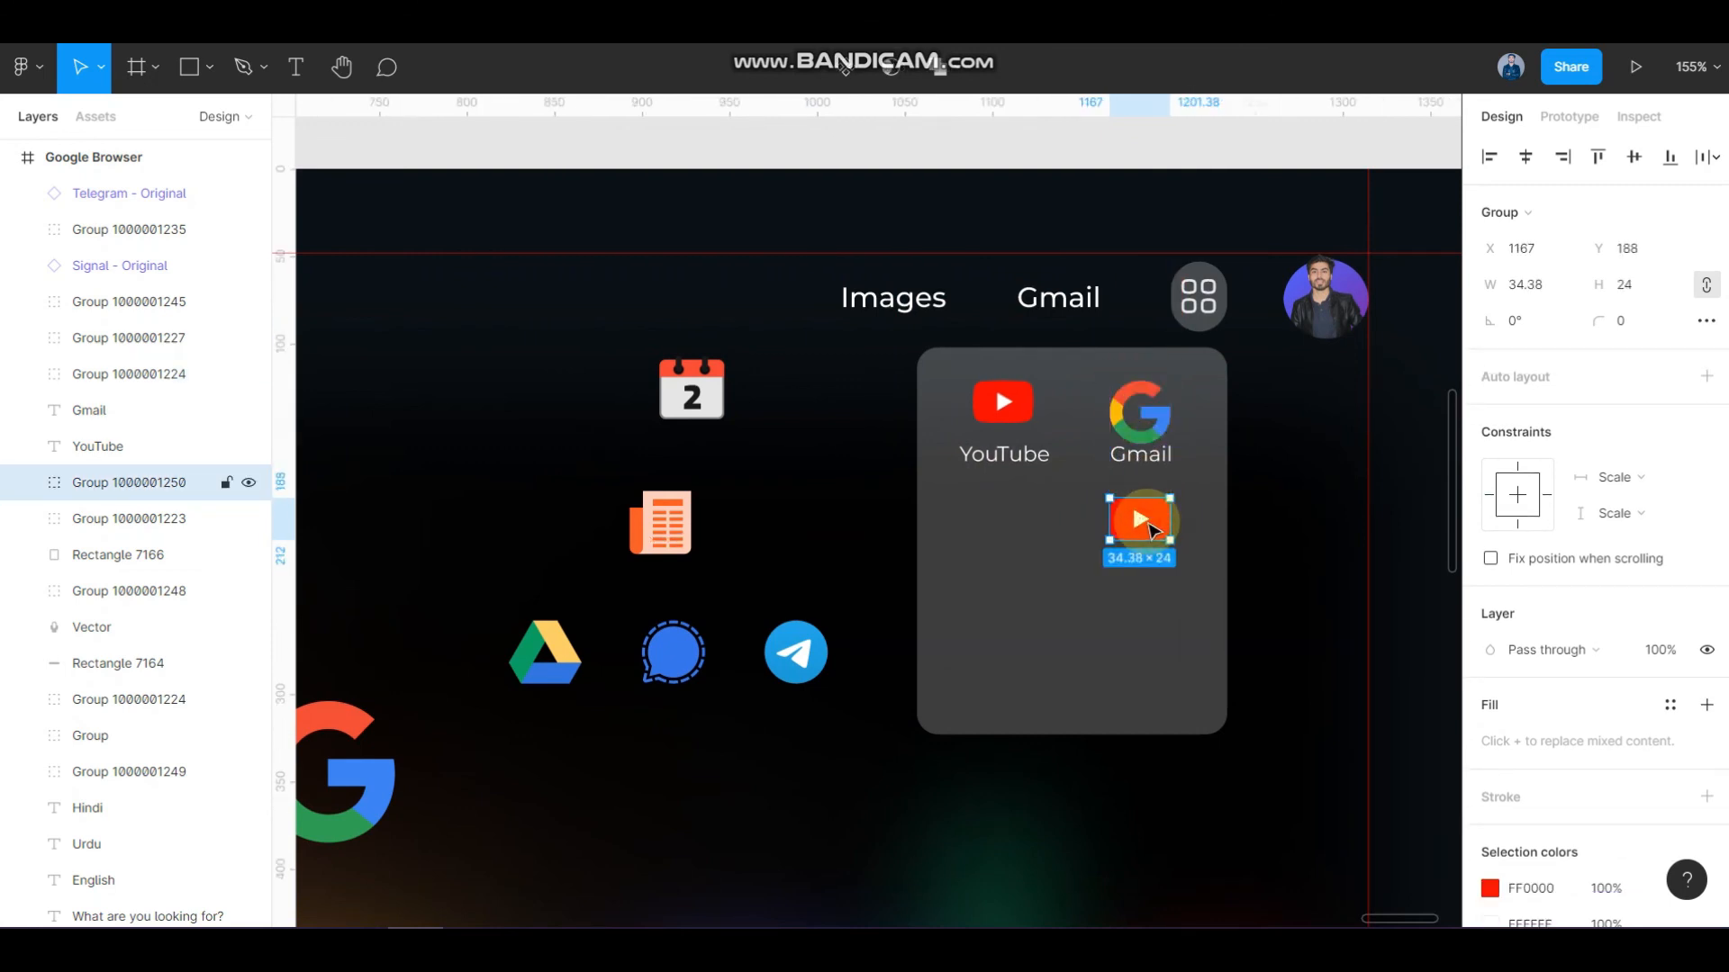
key("Delete")
- Shrink the Google icon above the Gmail label to about 25 × 26, centred on the label
scroll(1111, 463, "up", 5)
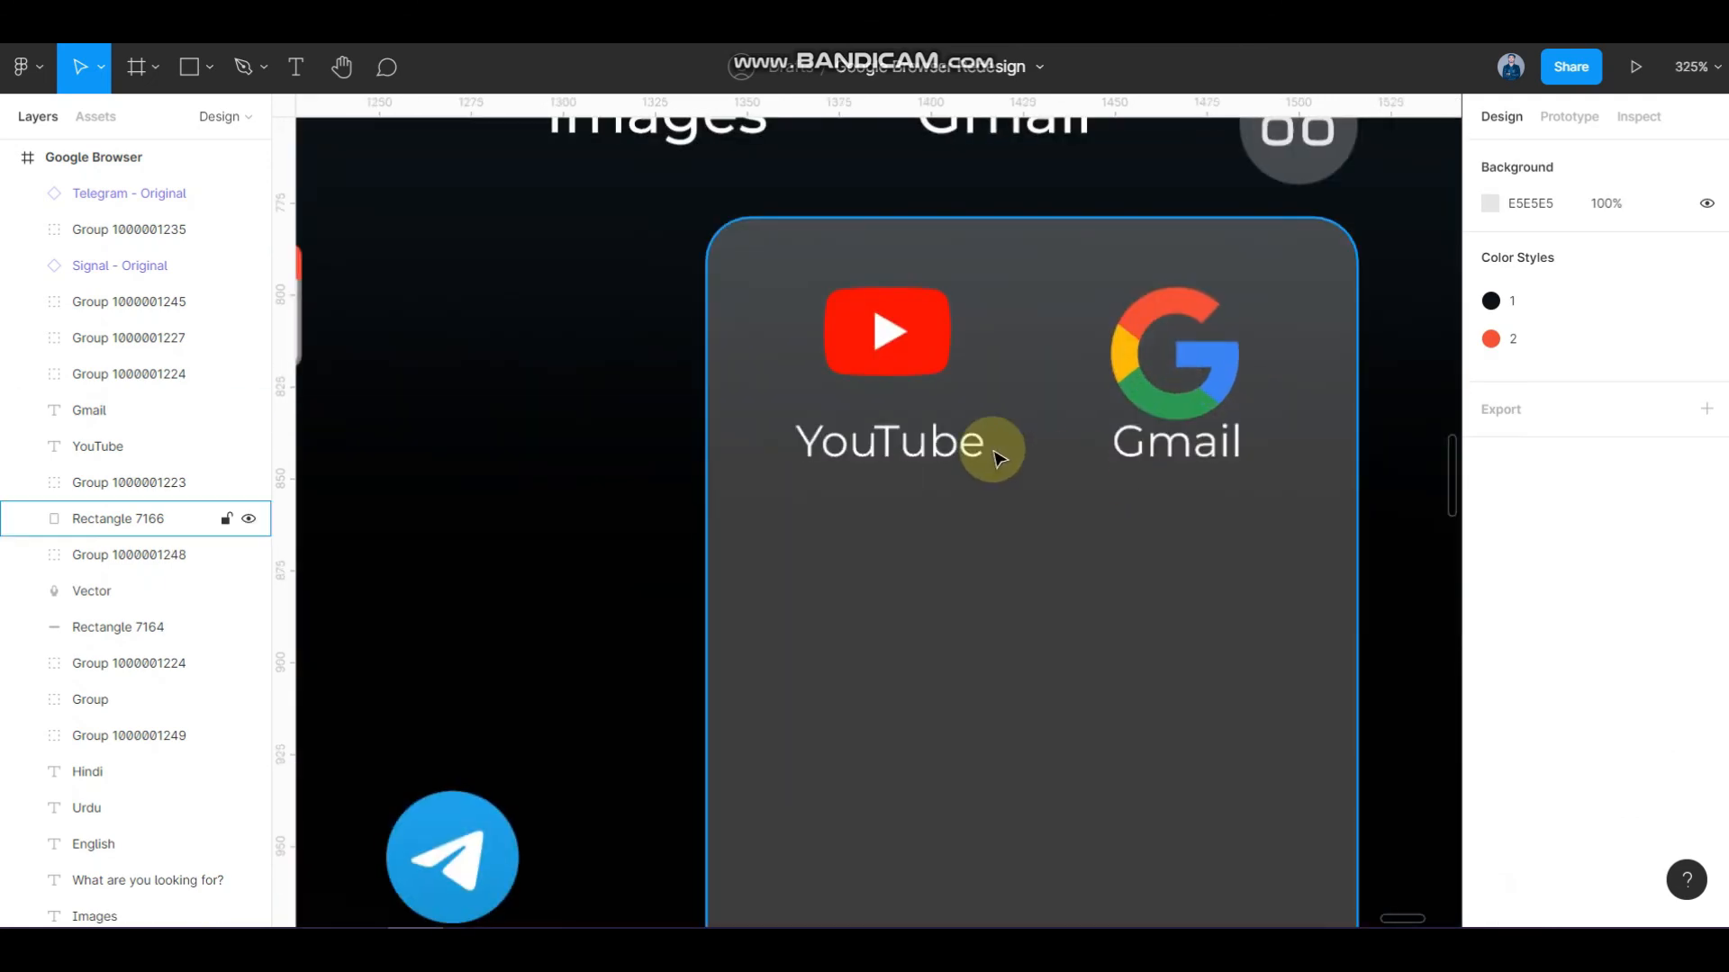
left_click(983, 446)
left_click(1231, 405)
left_click_drag(1236, 416, 1204, 357)
left_click(1115, 413)
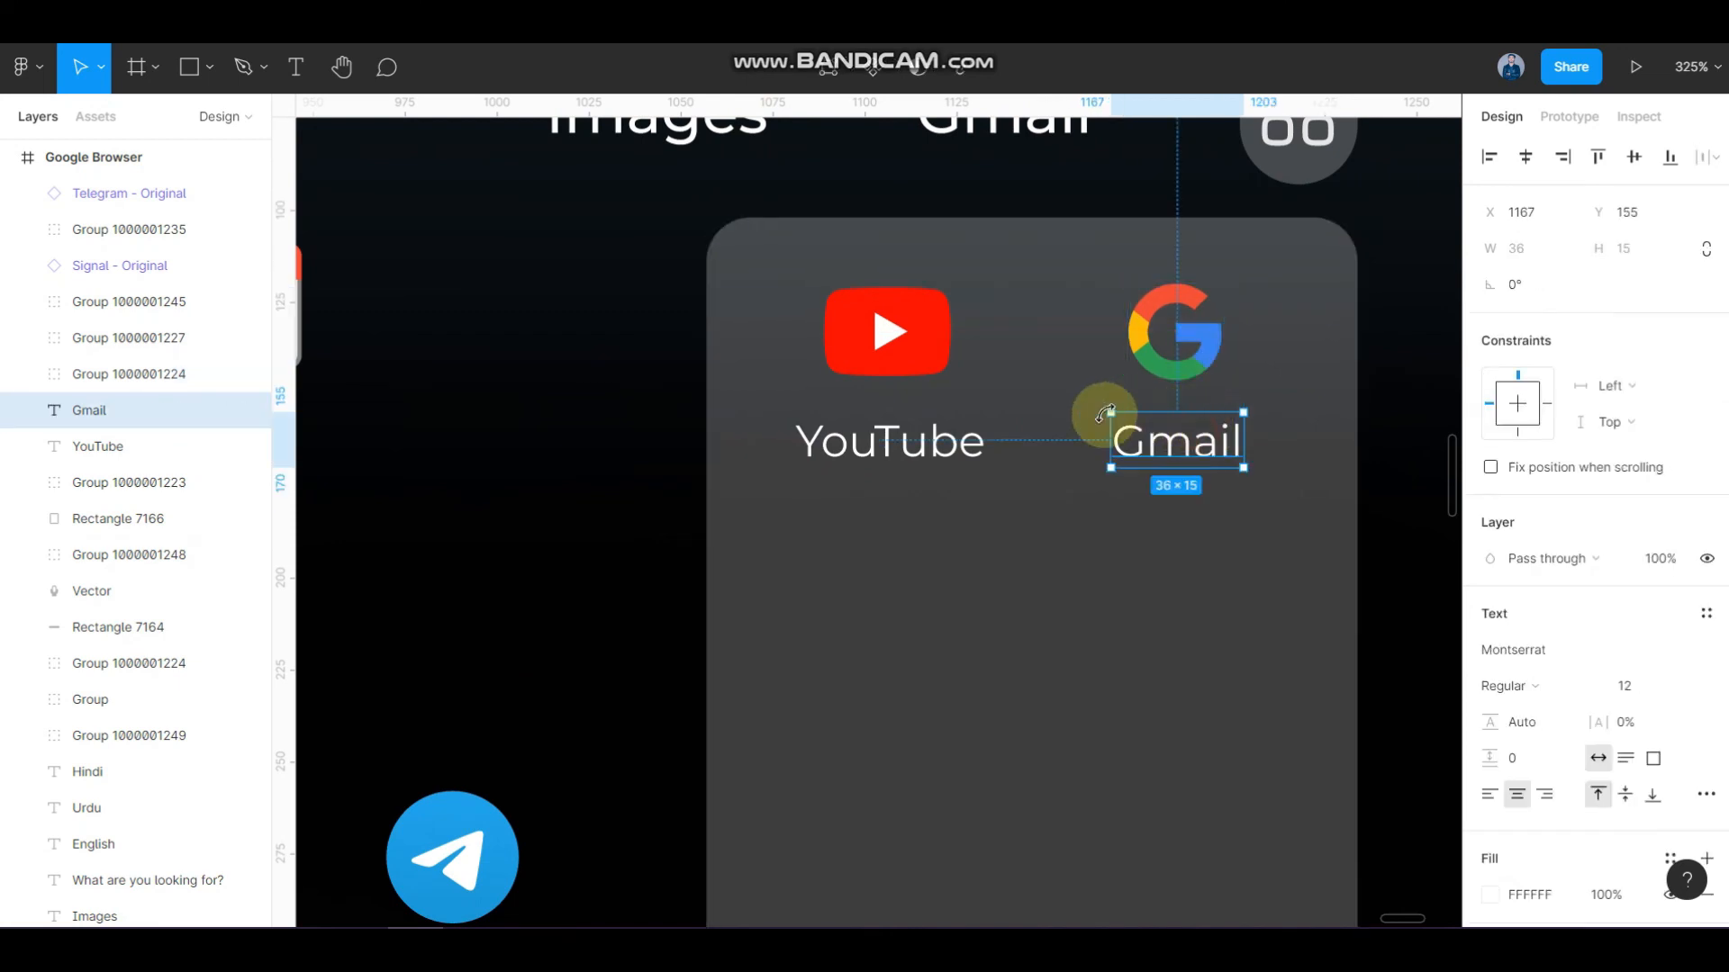
- Duplicate the YouTube and Gmail icon and label pairs directly below as a second row in the dropdown
scroll(1107, 412, "down", 3)
left_click(1131, 385, "shift")
left_click(959, 428, "shift")
left_click(958, 357, "shift")
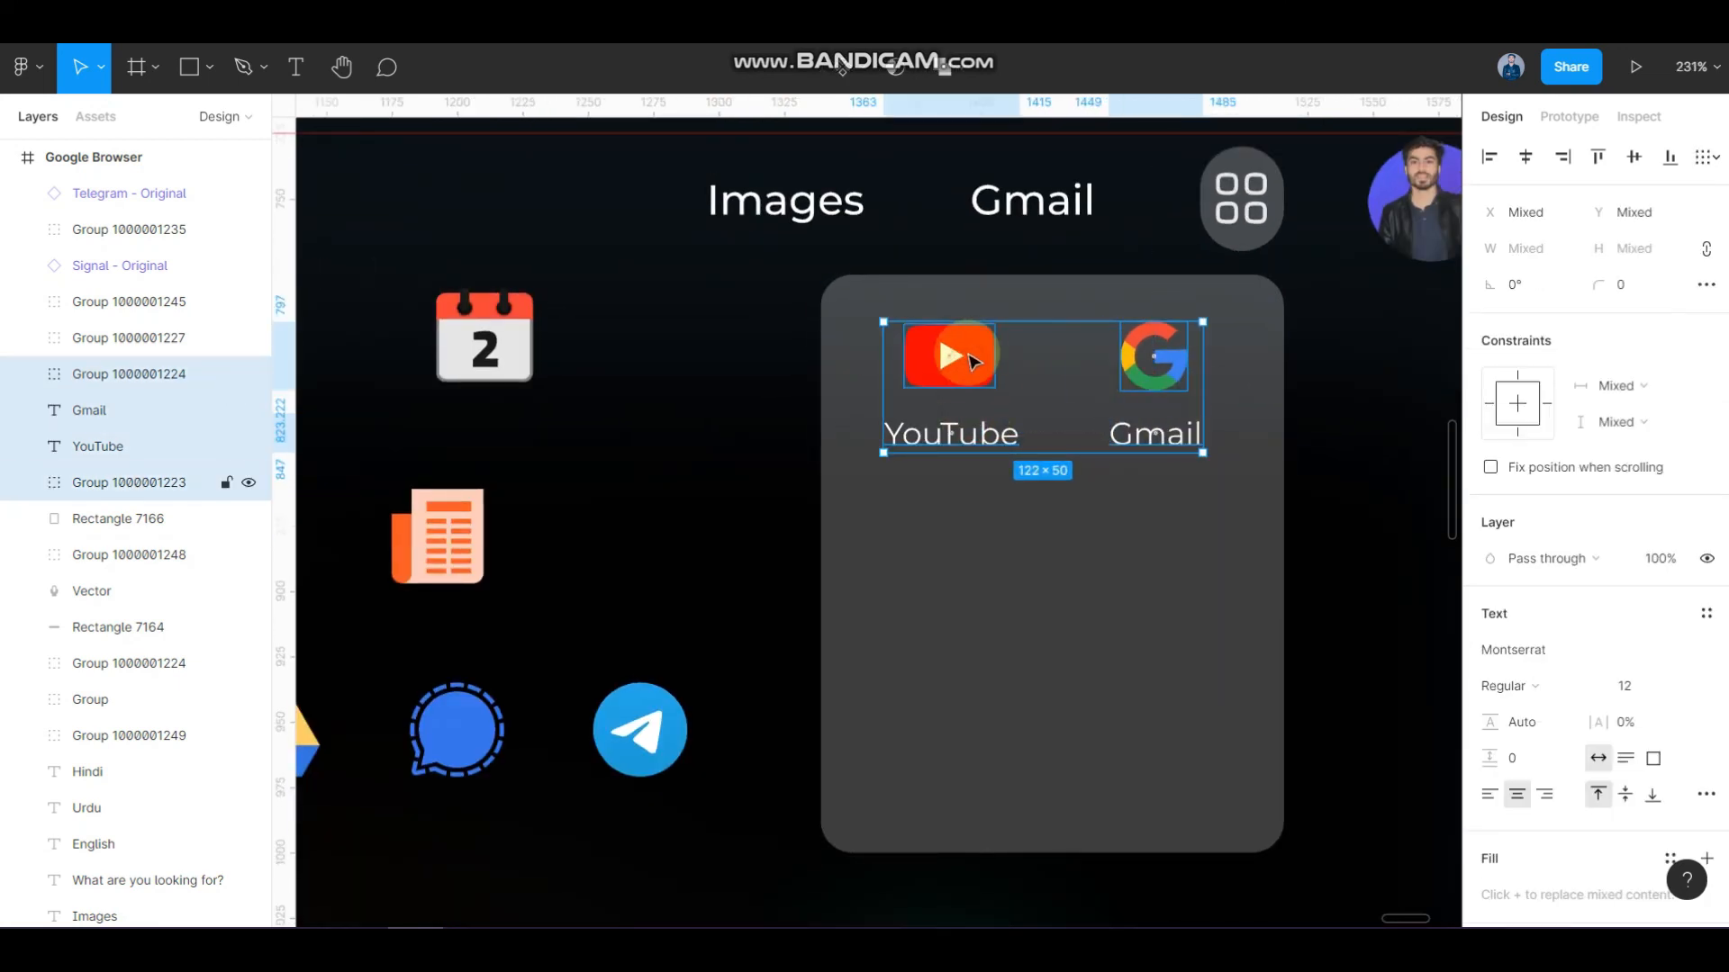
left_click_drag(959, 364, 993, 525)
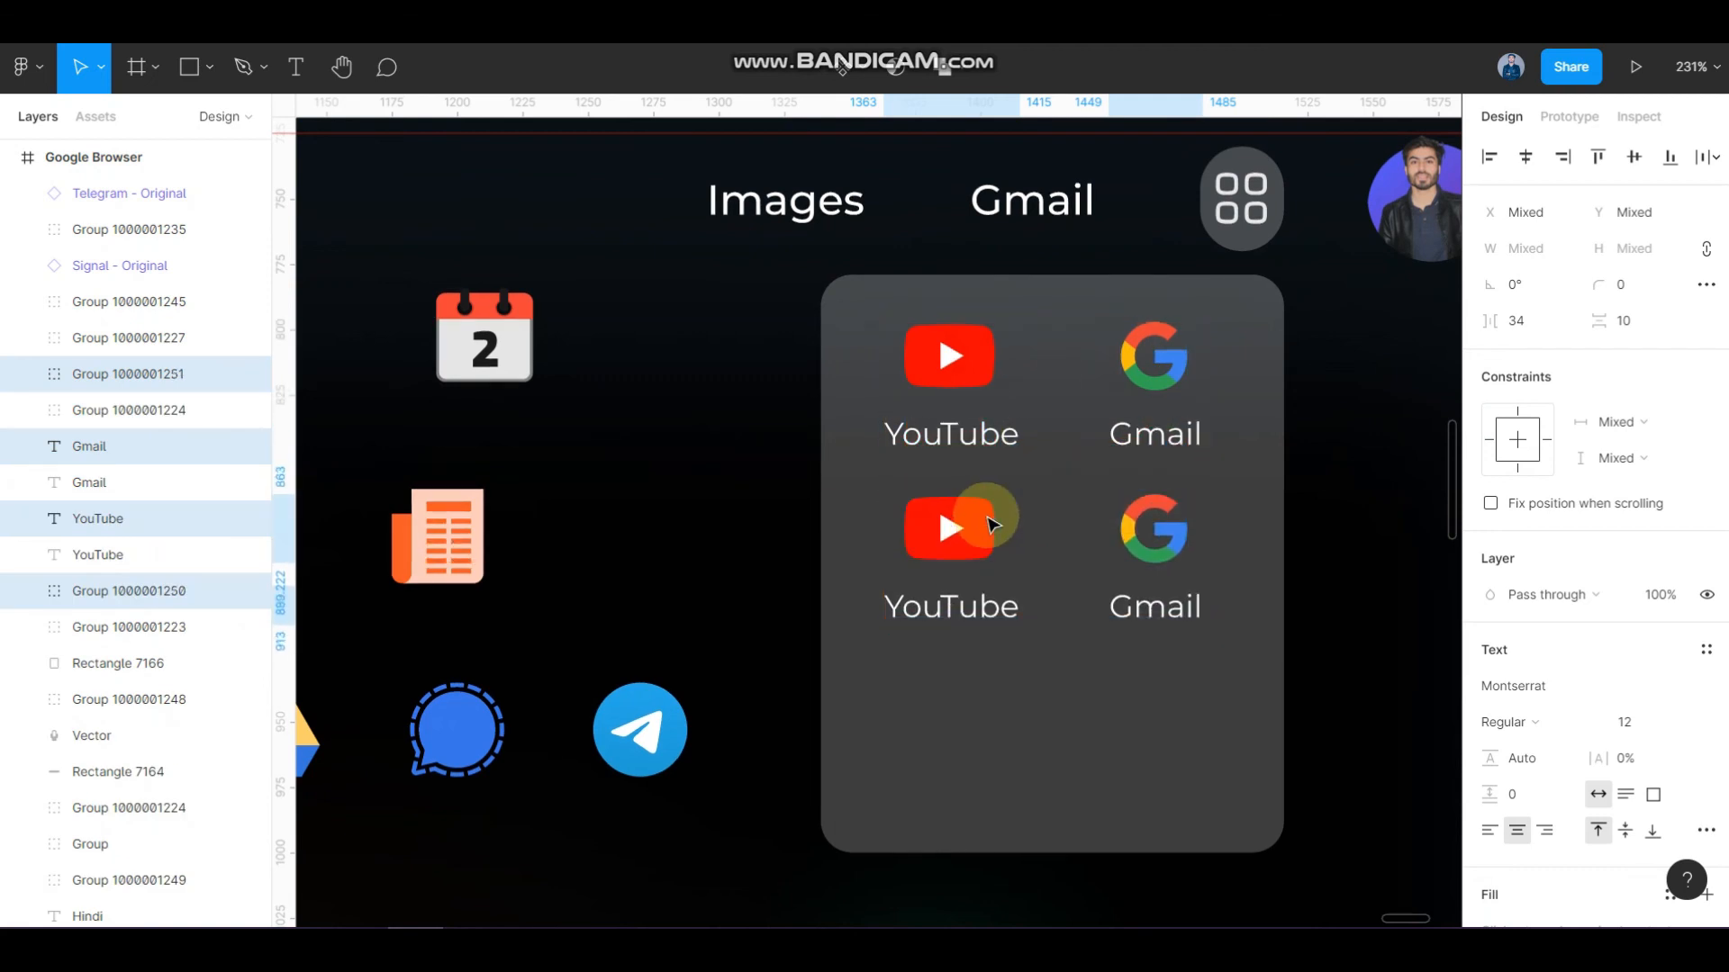
- Rename the second-row labels Drive and Calendar
left_click(994, 626)
scroll(993, 625, "down", 3)
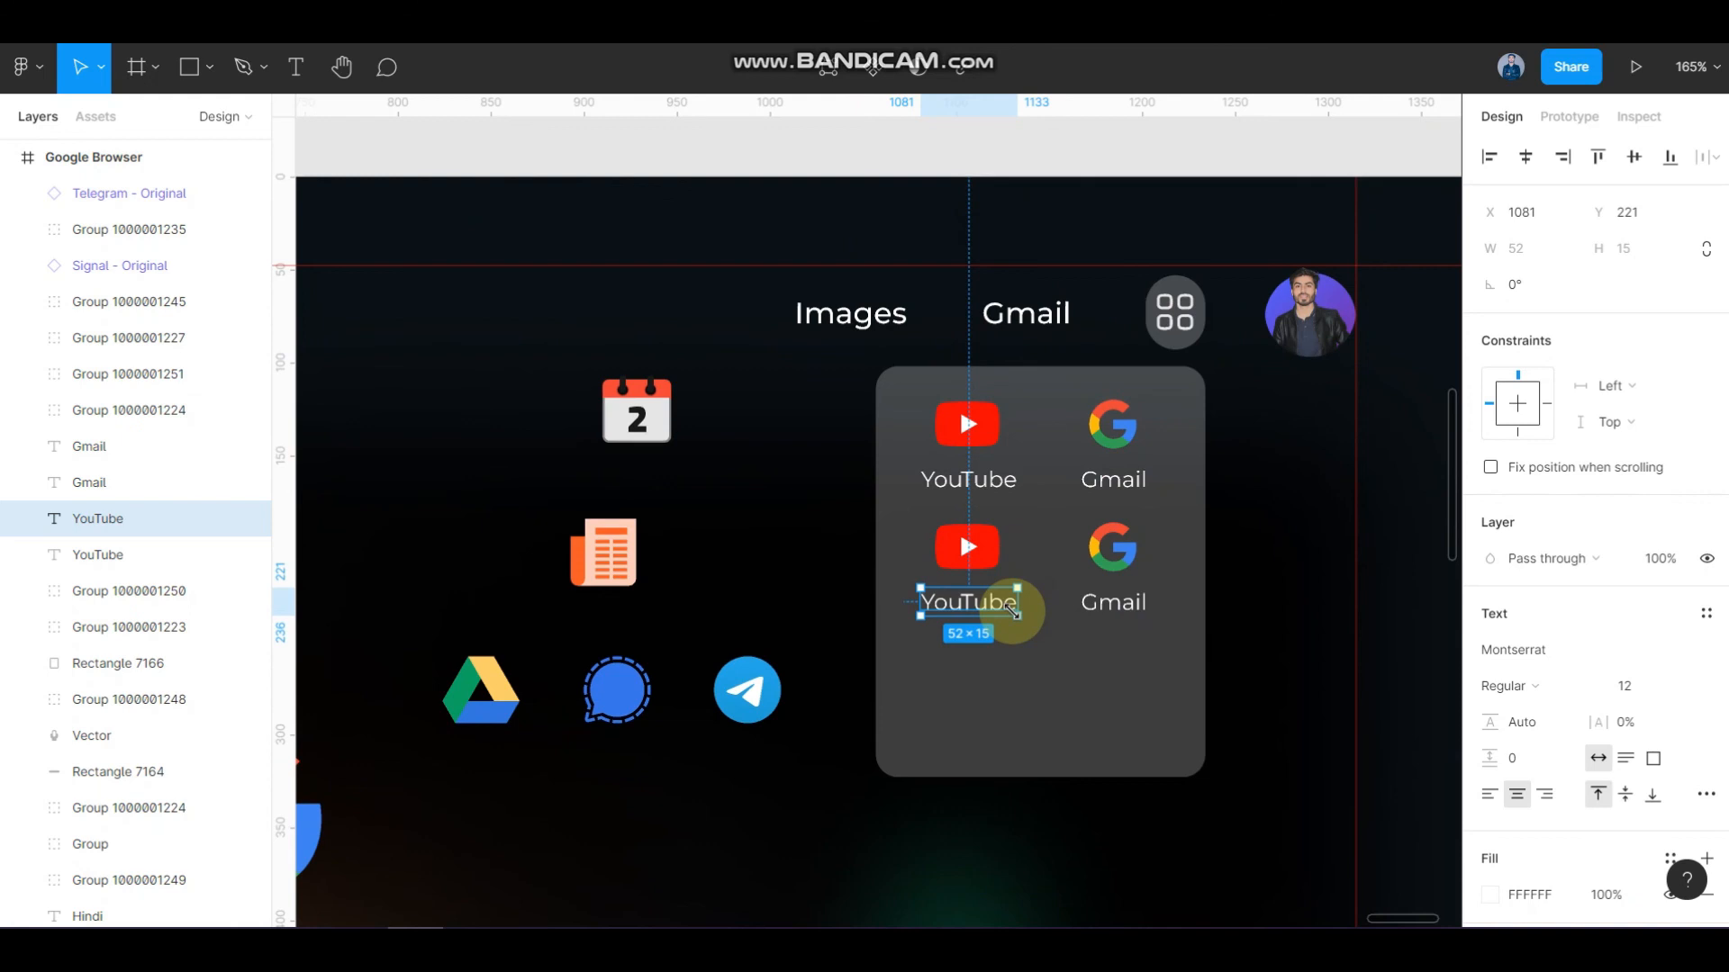
double_click(997, 601)
type("Drive")
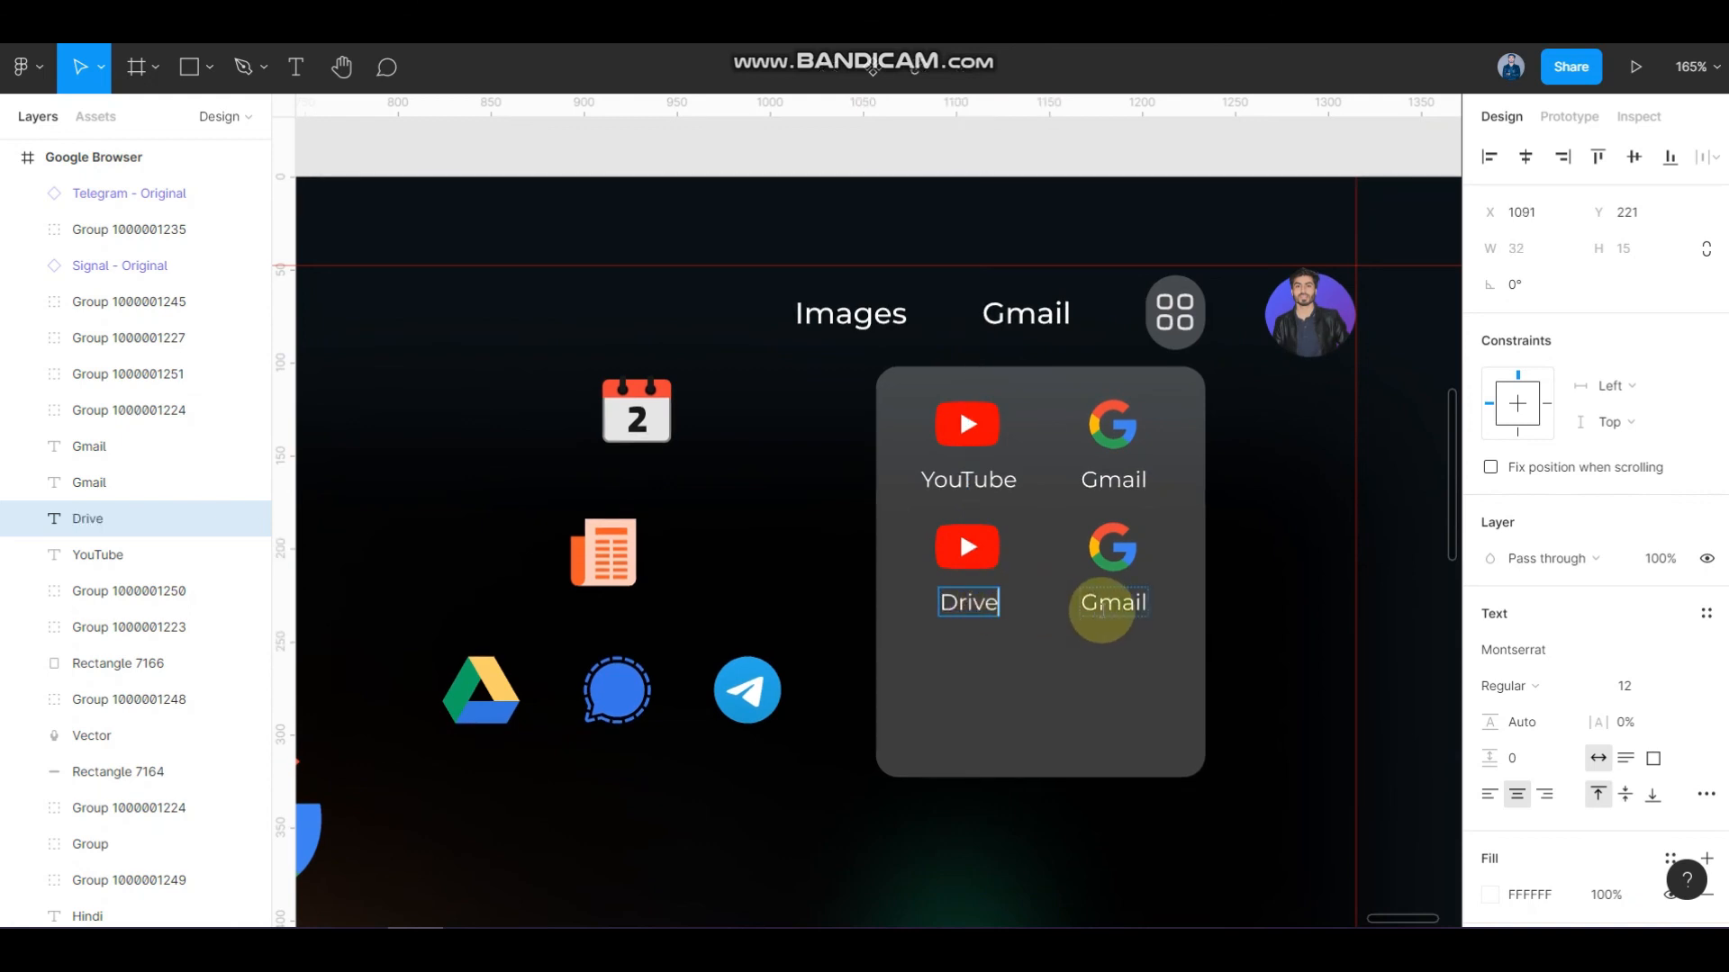
left_click(1102, 603)
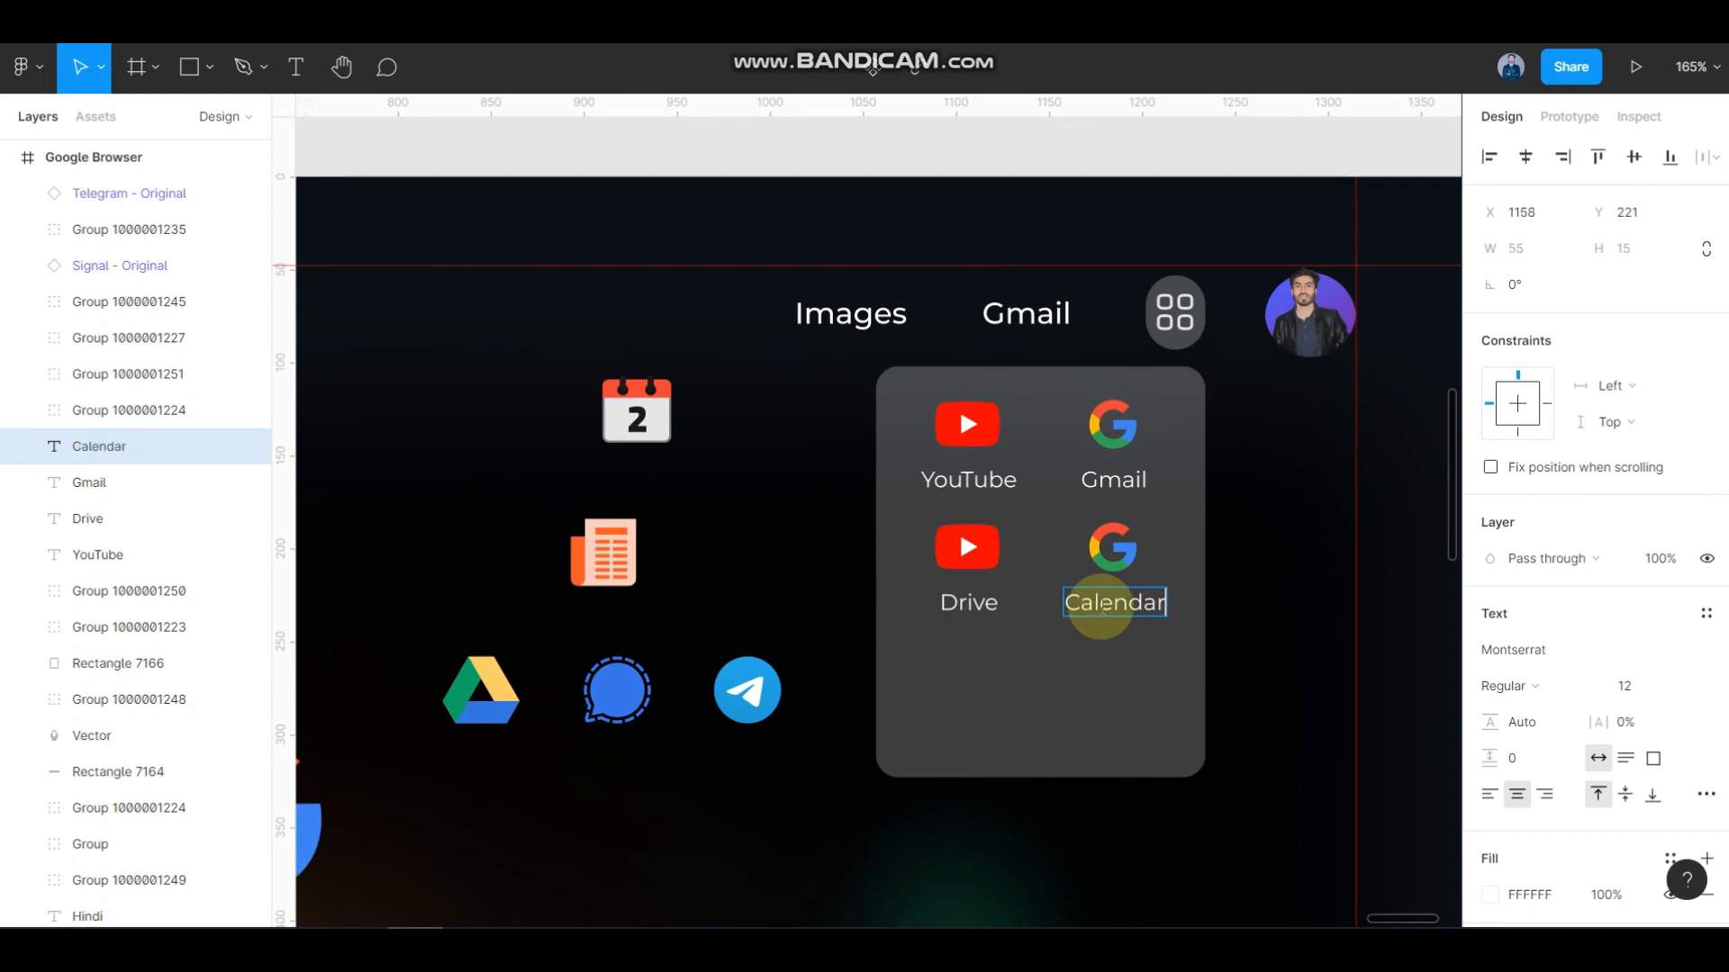
left_click(1098, 668)
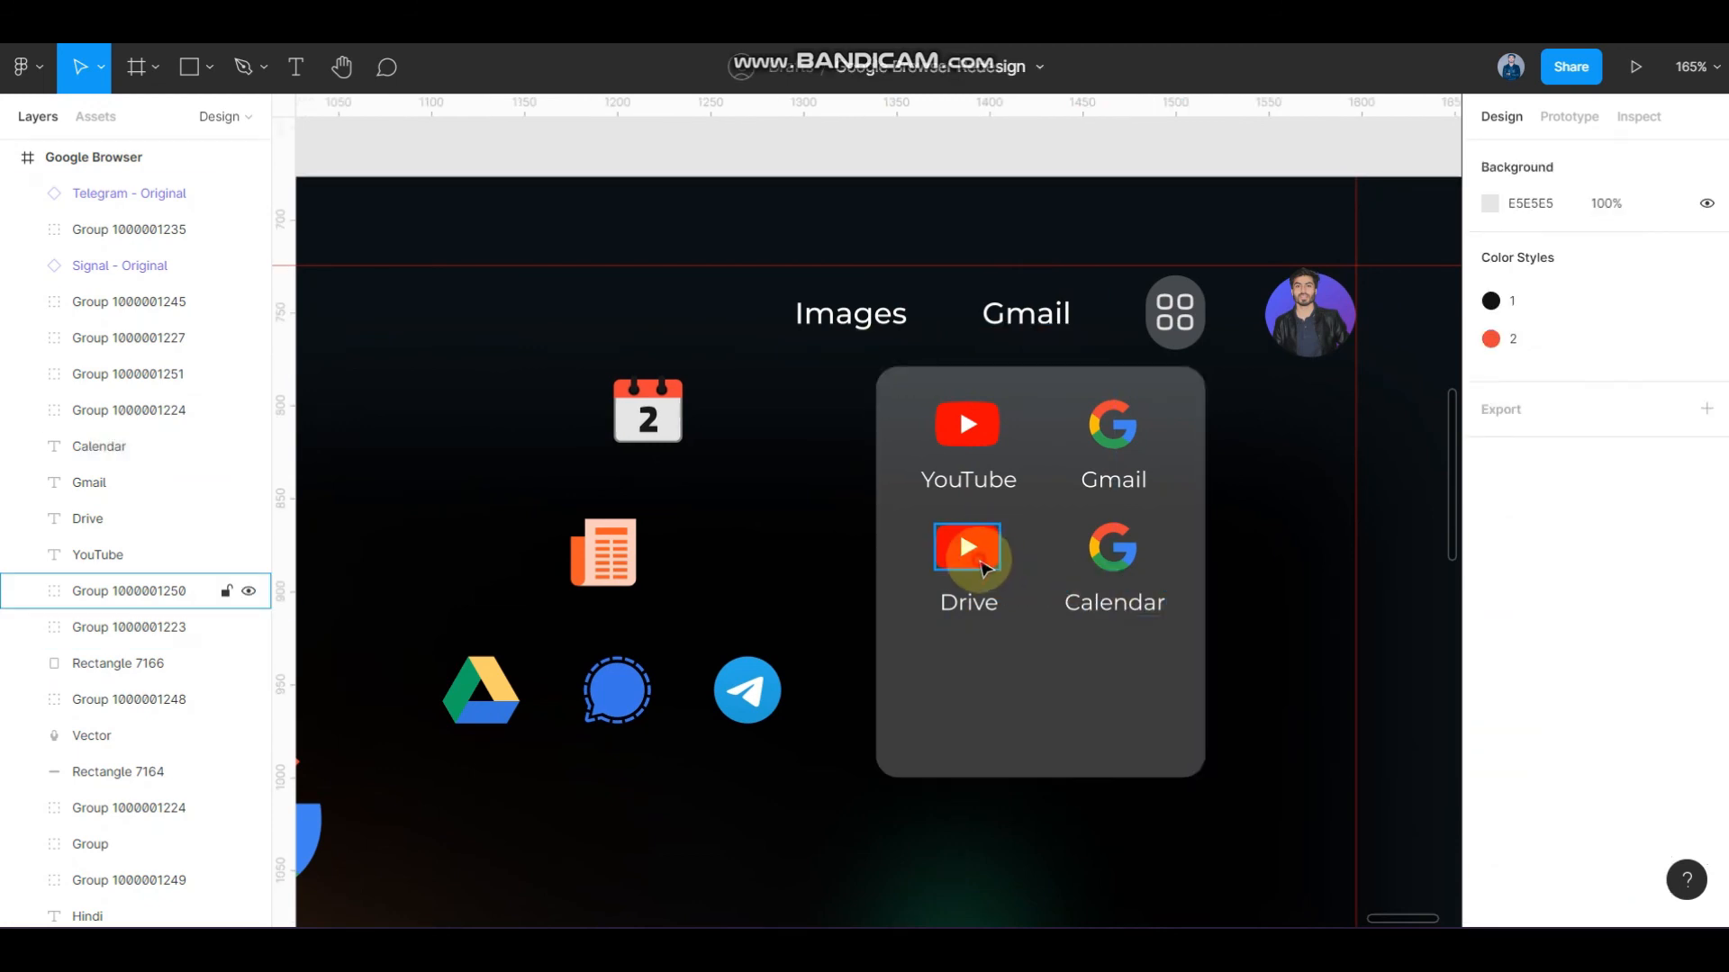
- Move the Google Drive icon into the dropdown below the Drive label and shrink it to about 37 × 32
left_click(985, 567)
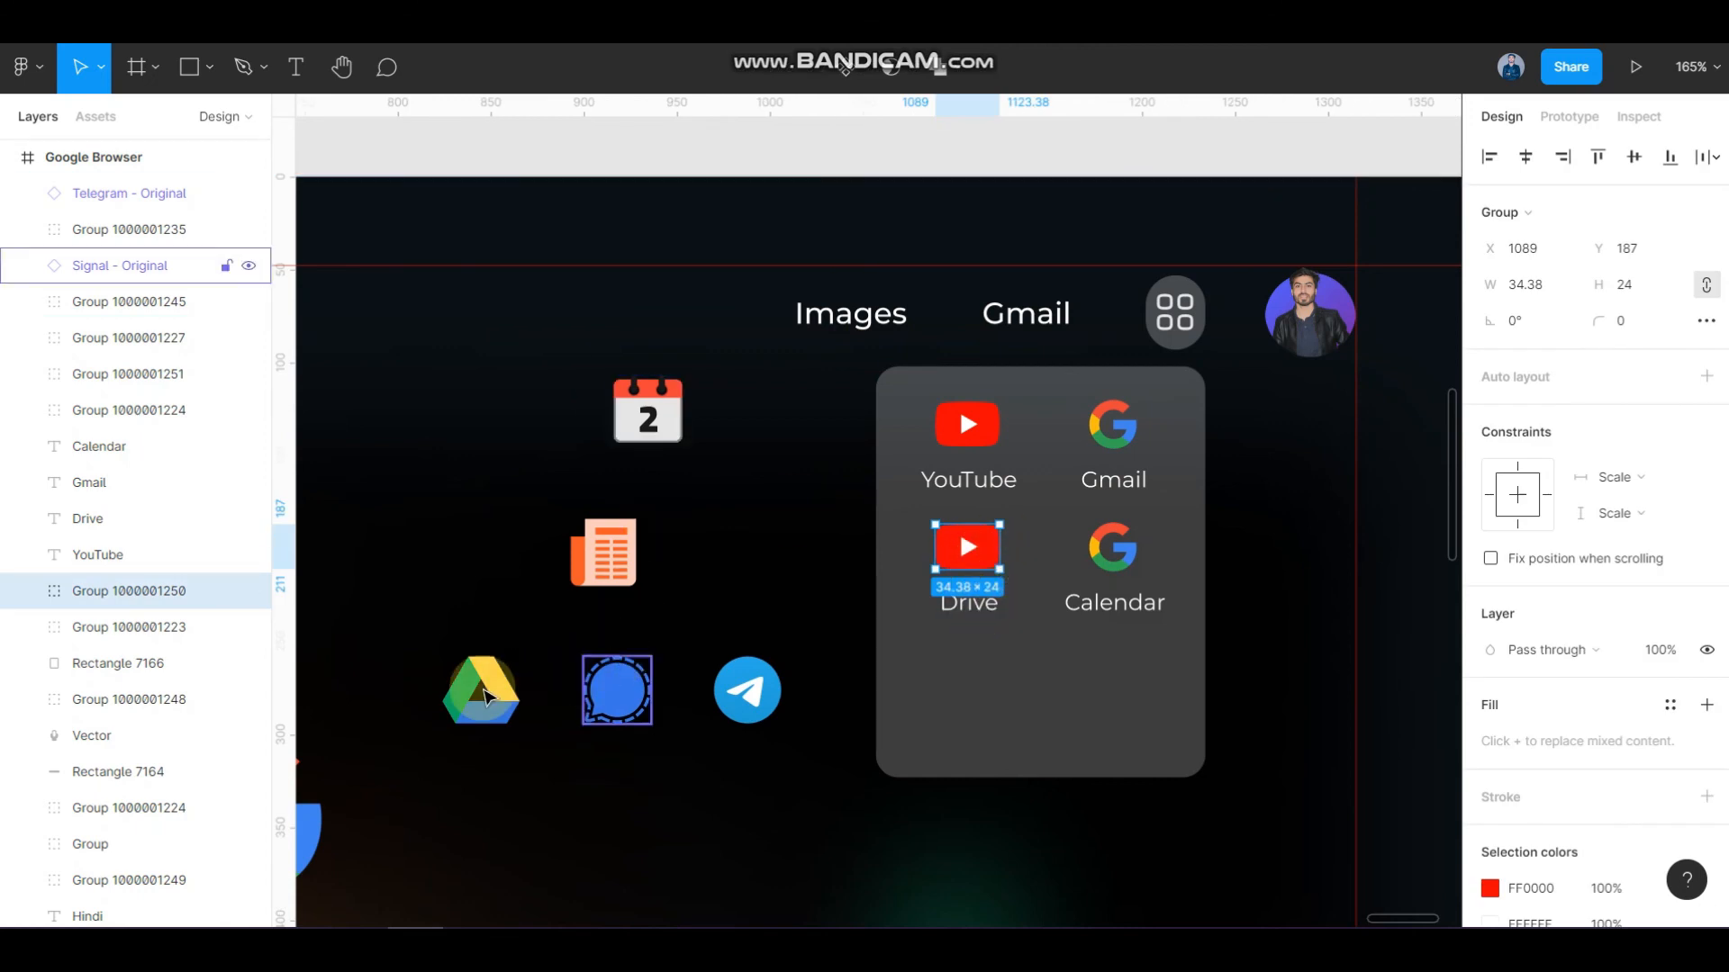
left_click(464, 664)
left_click_drag(464, 664, 976, 658)
scroll(962, 671, "up", 5)
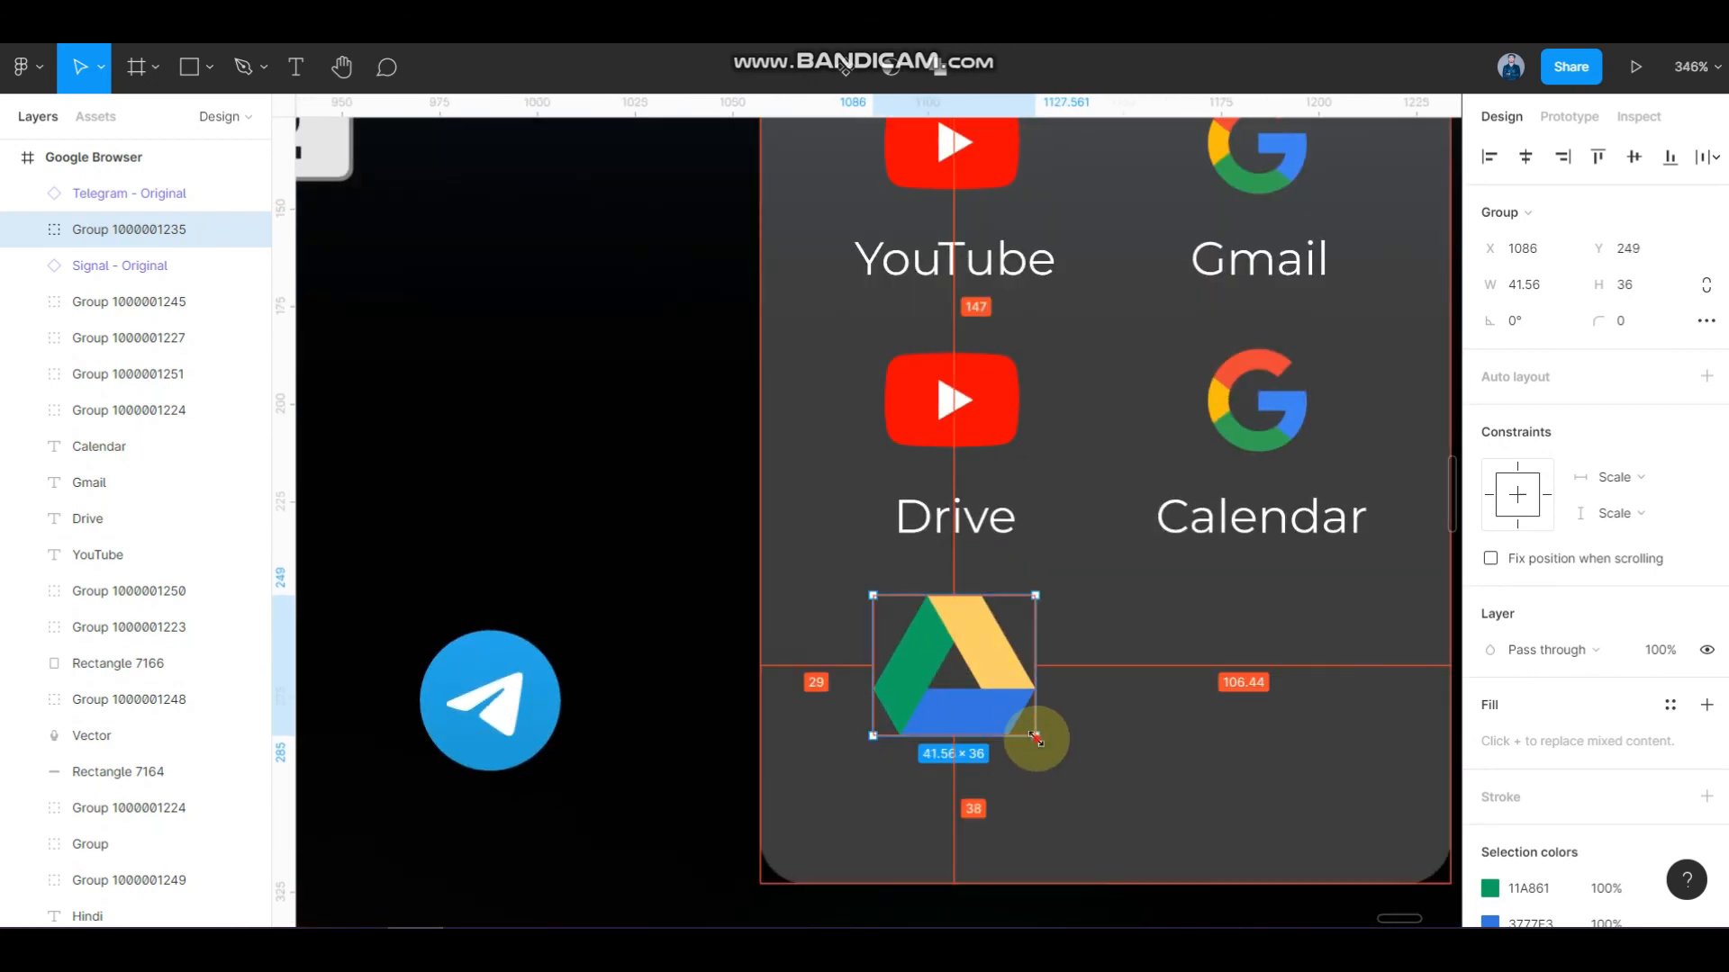
left_click_drag(1023, 731, 1022, 728)
- Swap the Google Drive icon with the YouTube icon above the Drive label and delete that YouTube icon
left_click(977, 406, "shift")
left_click(1065, 615)
left_click(983, 643)
left_click(969, 425, "shift")
left_click_drag(955, 672, 955, 415)
left_click(970, 693)
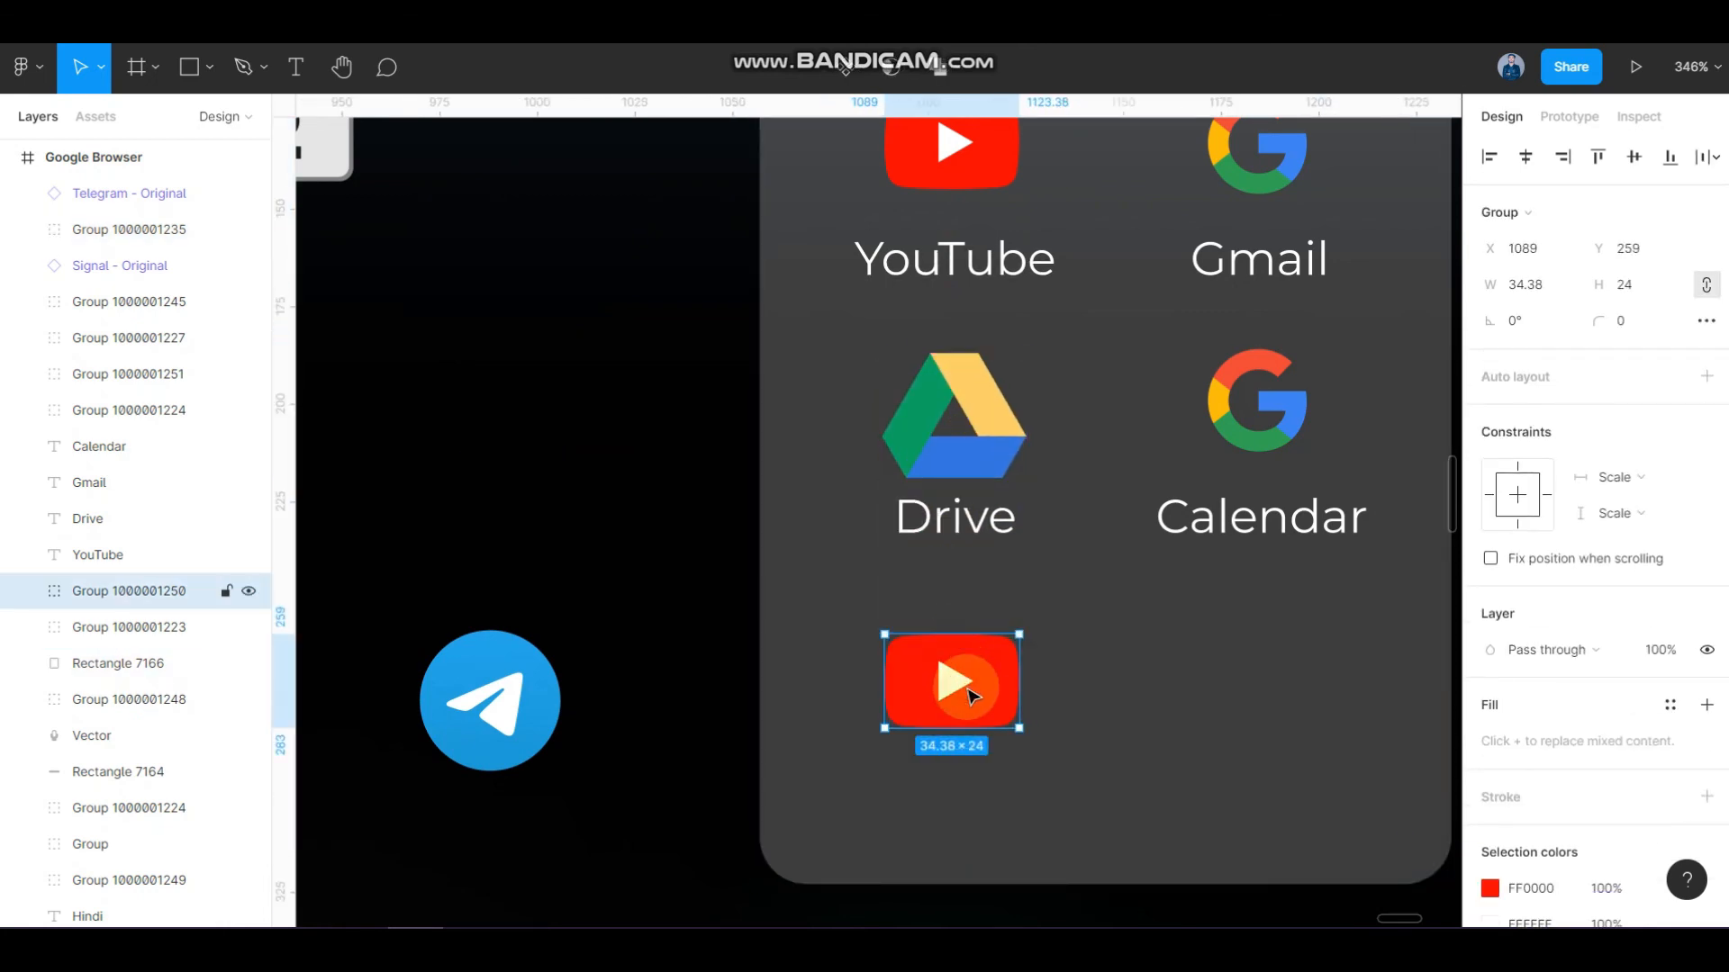
key("Delete")
- Shrink the Google Drive icon above the Drive label to about 35 × 30
left_click(978, 427)
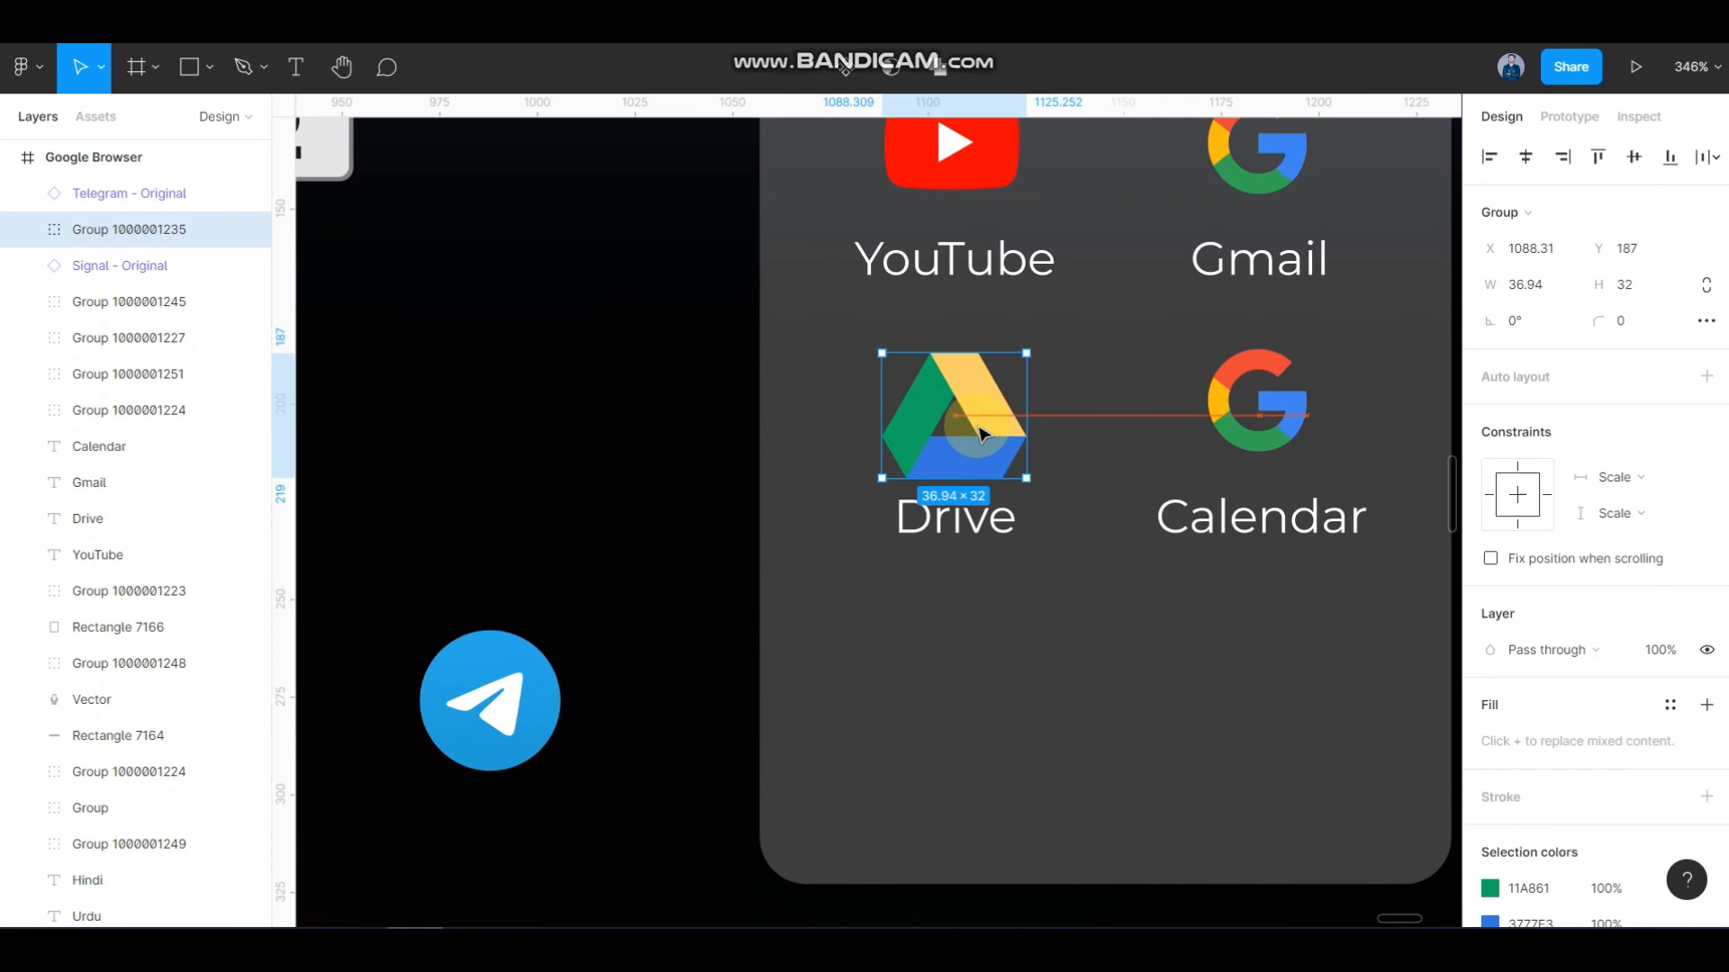
left_click_drag(1027, 483, 1020, 474)
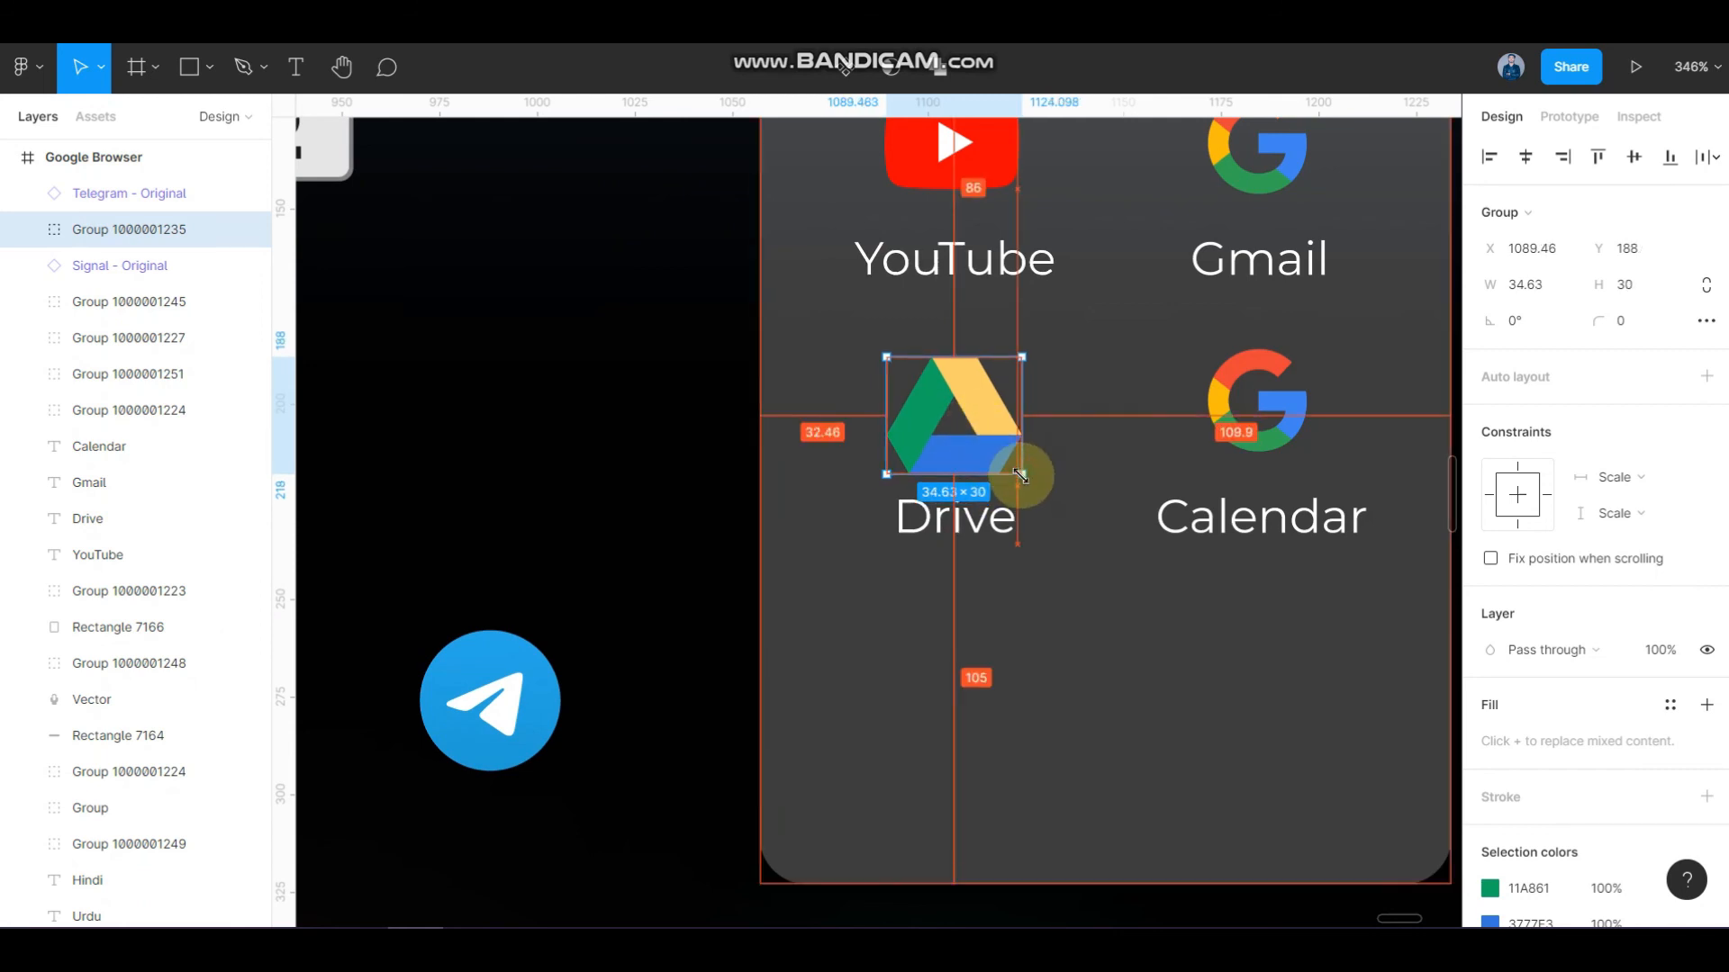
left_click(1206, 442)
scroll(1125, 468, "down", 4)
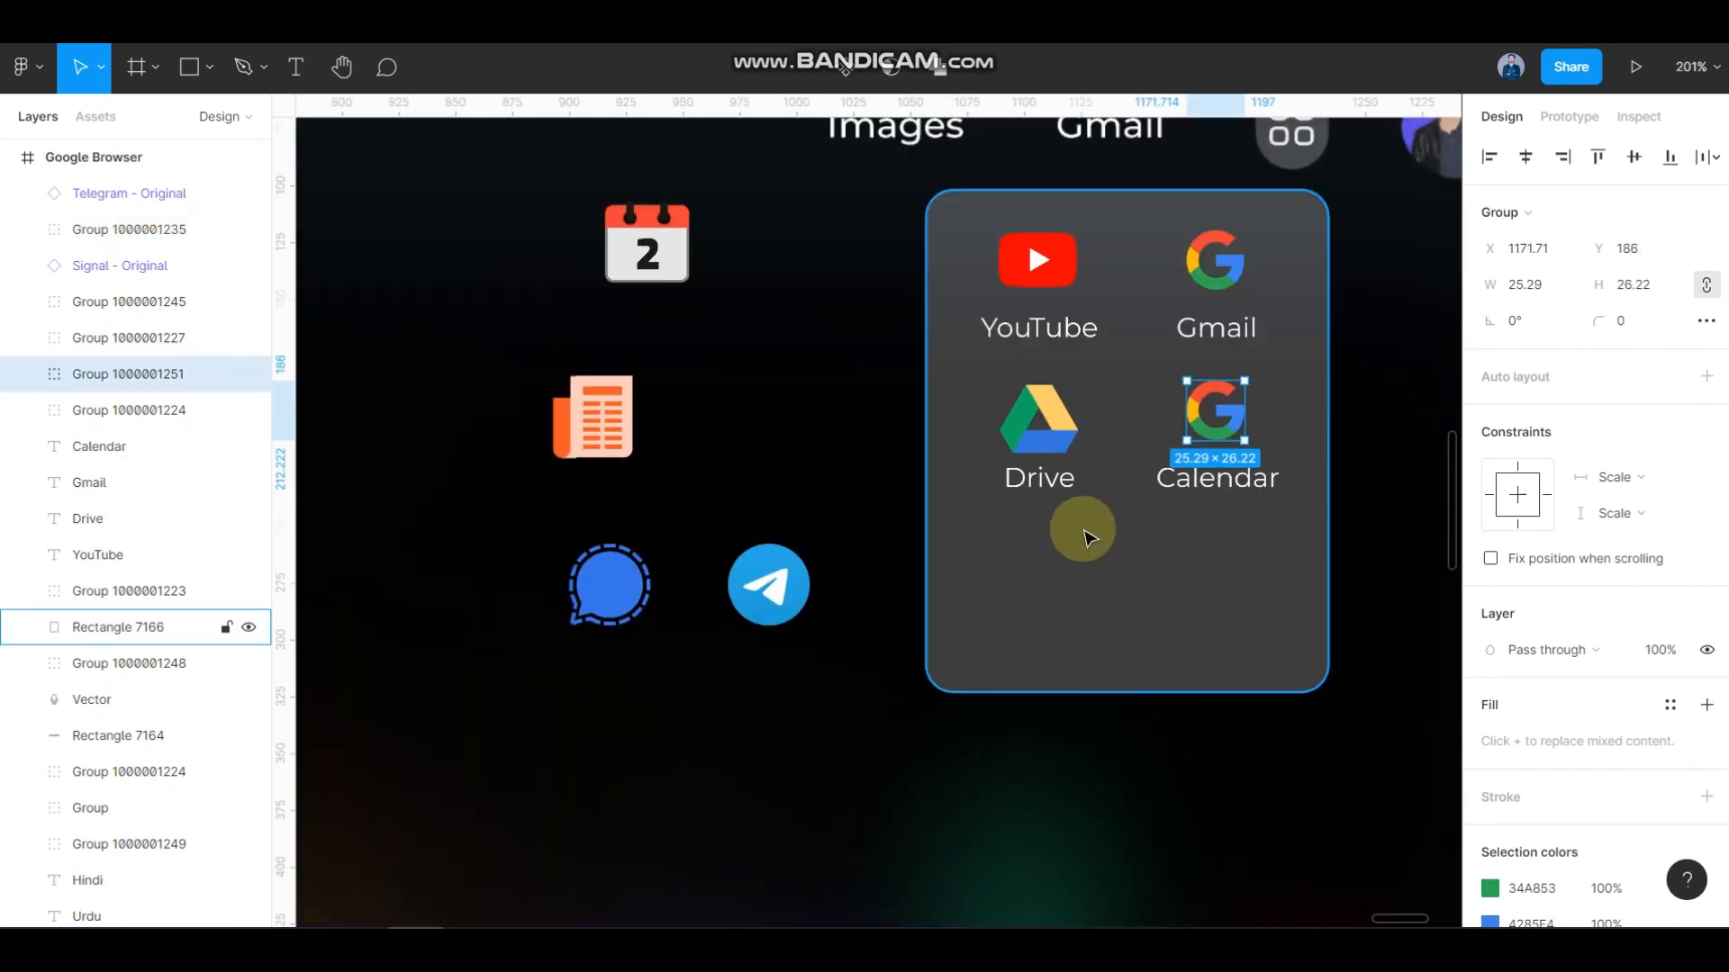
left_click(1043, 409)
scroll(1049, 418, "up", 3)
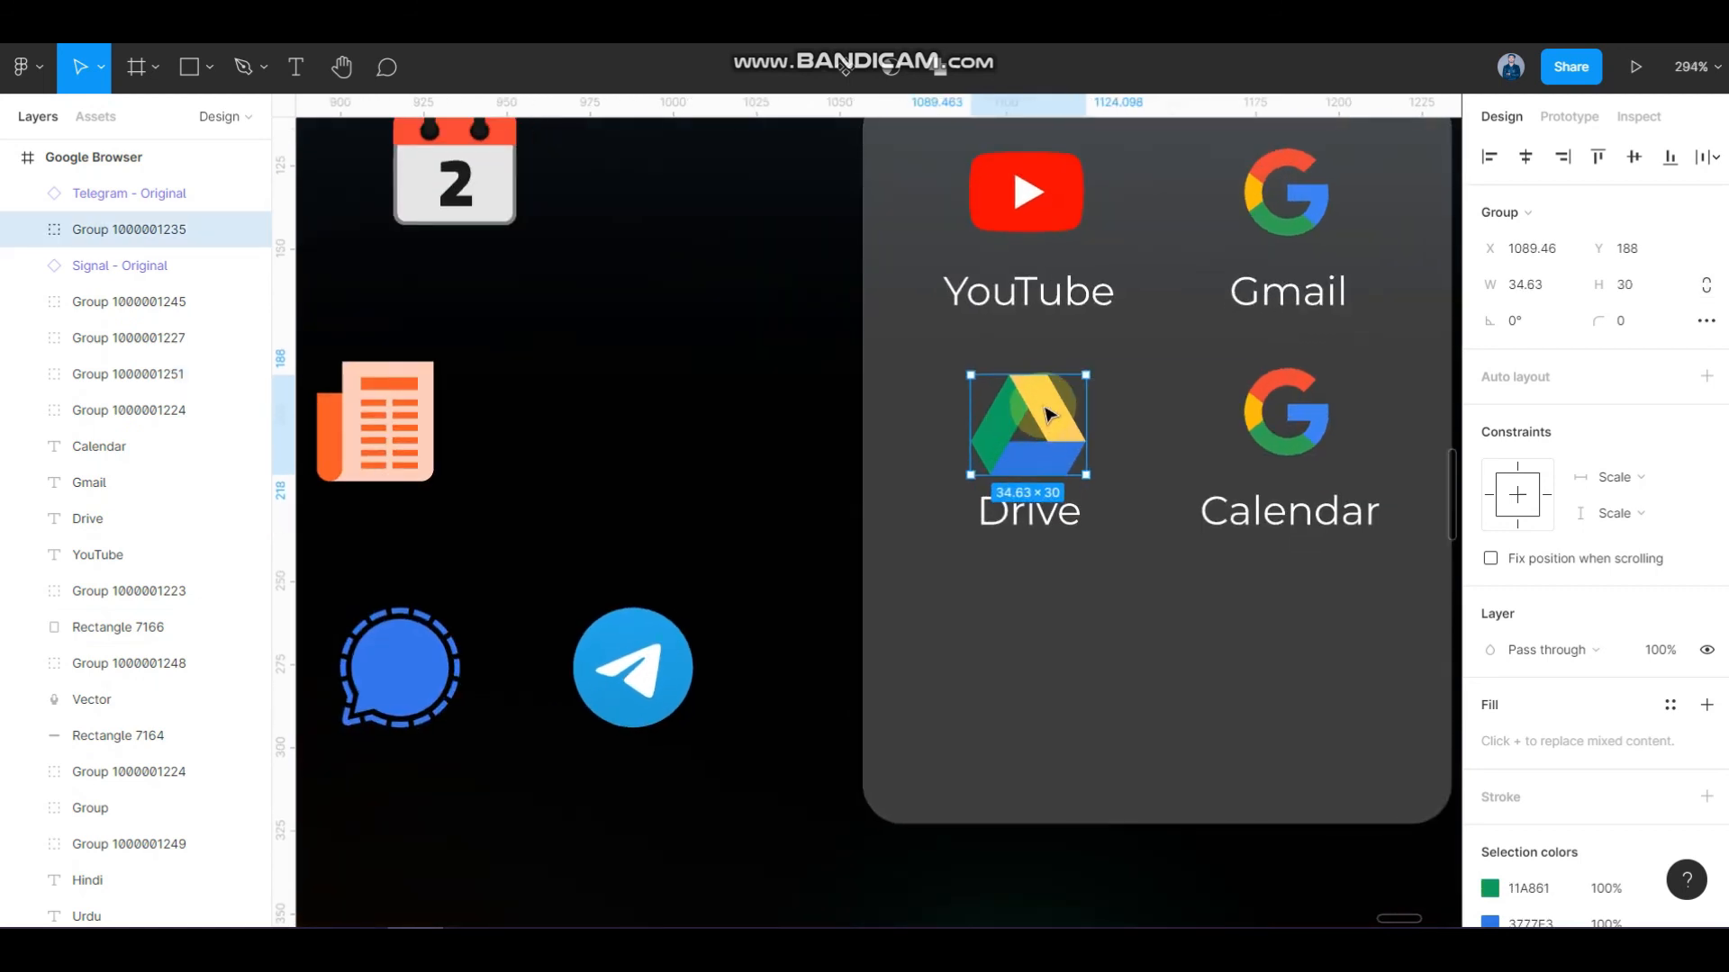
scroll(1035, 419, "down", 2)
- Move the calendar icon into the dropdown below the Calendar label and shrink it to about 29 × 28
left_click(588, 416)
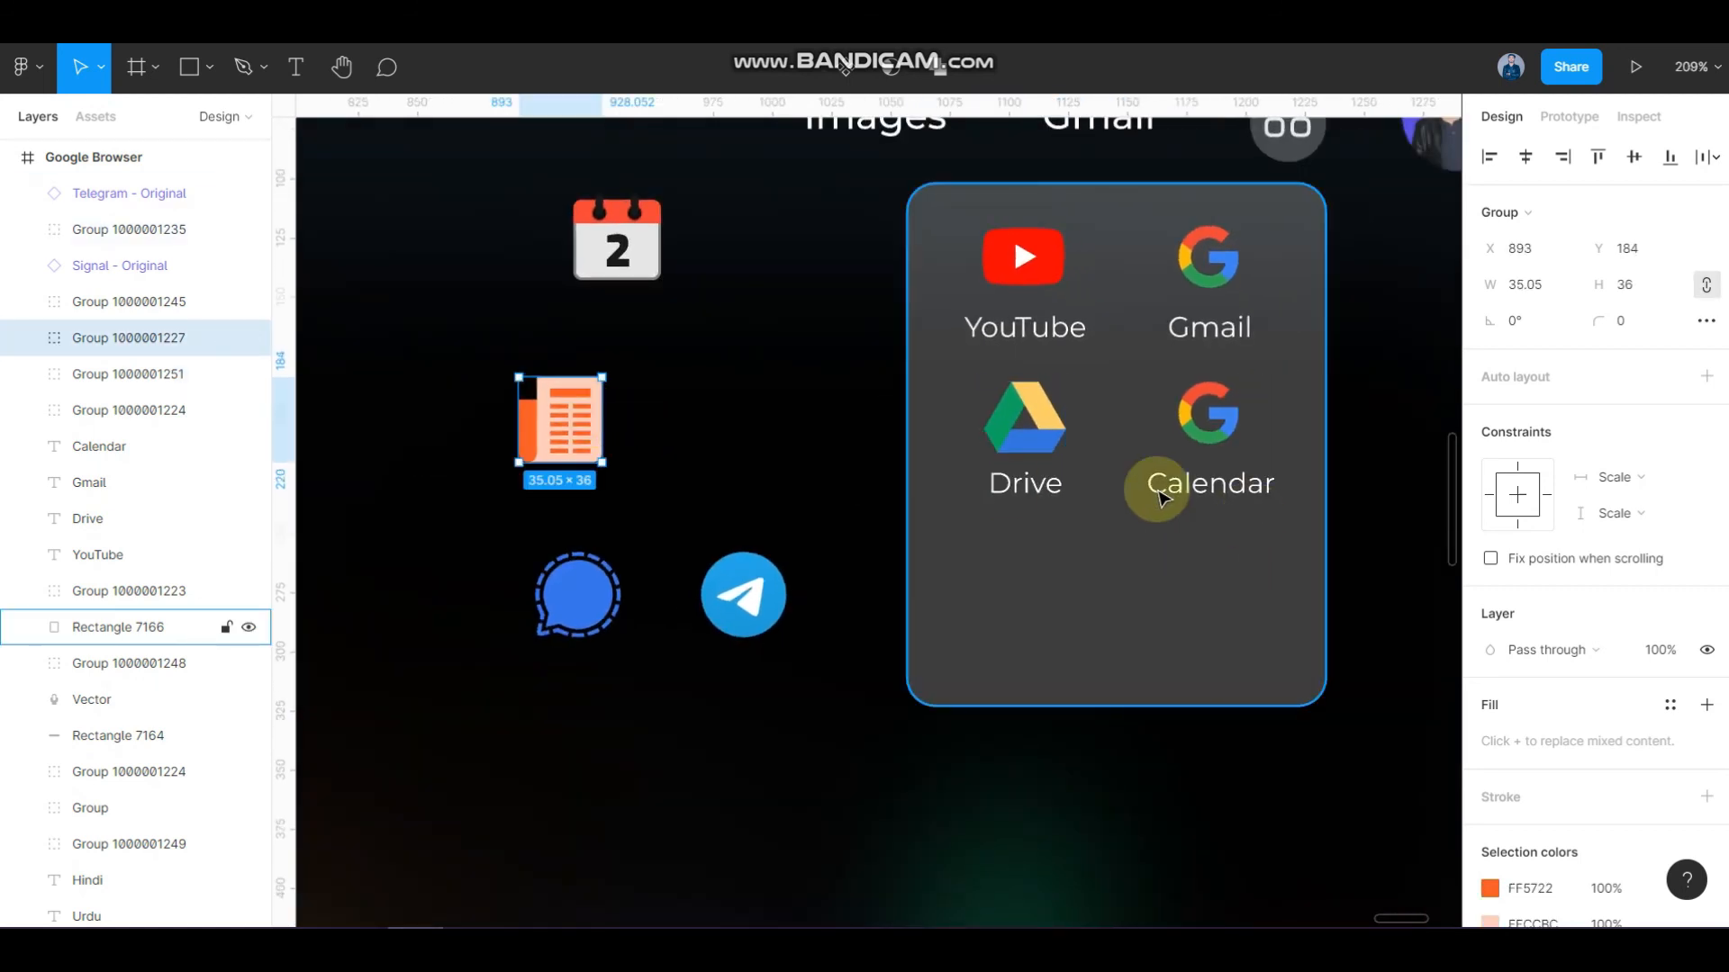
left_click_drag(630, 252, 1238, 576)
scroll(1239, 576, "up", 5)
left_click_drag(1266, 466, 1205, 551)
- Swap the calendar icon with the Google icon above the Calendar label and delete that Google icon
left_click(1182, 340, "shift")
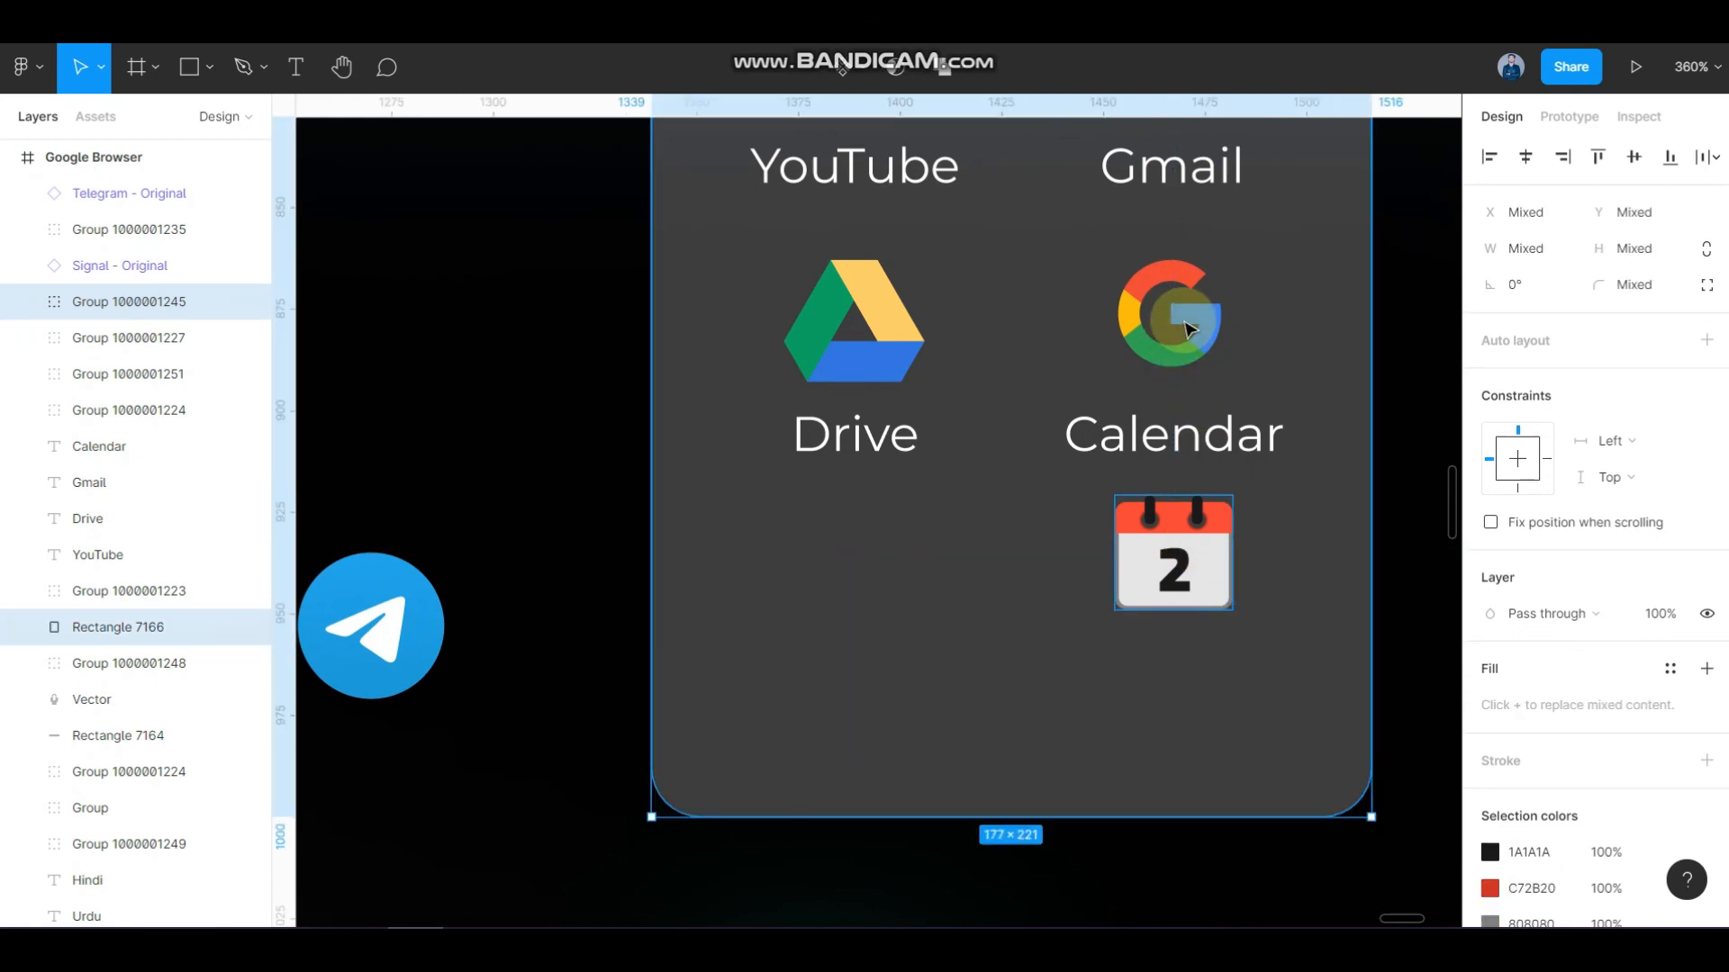
left_click(1250, 316, "shift")
left_click(1205, 331, "shift")
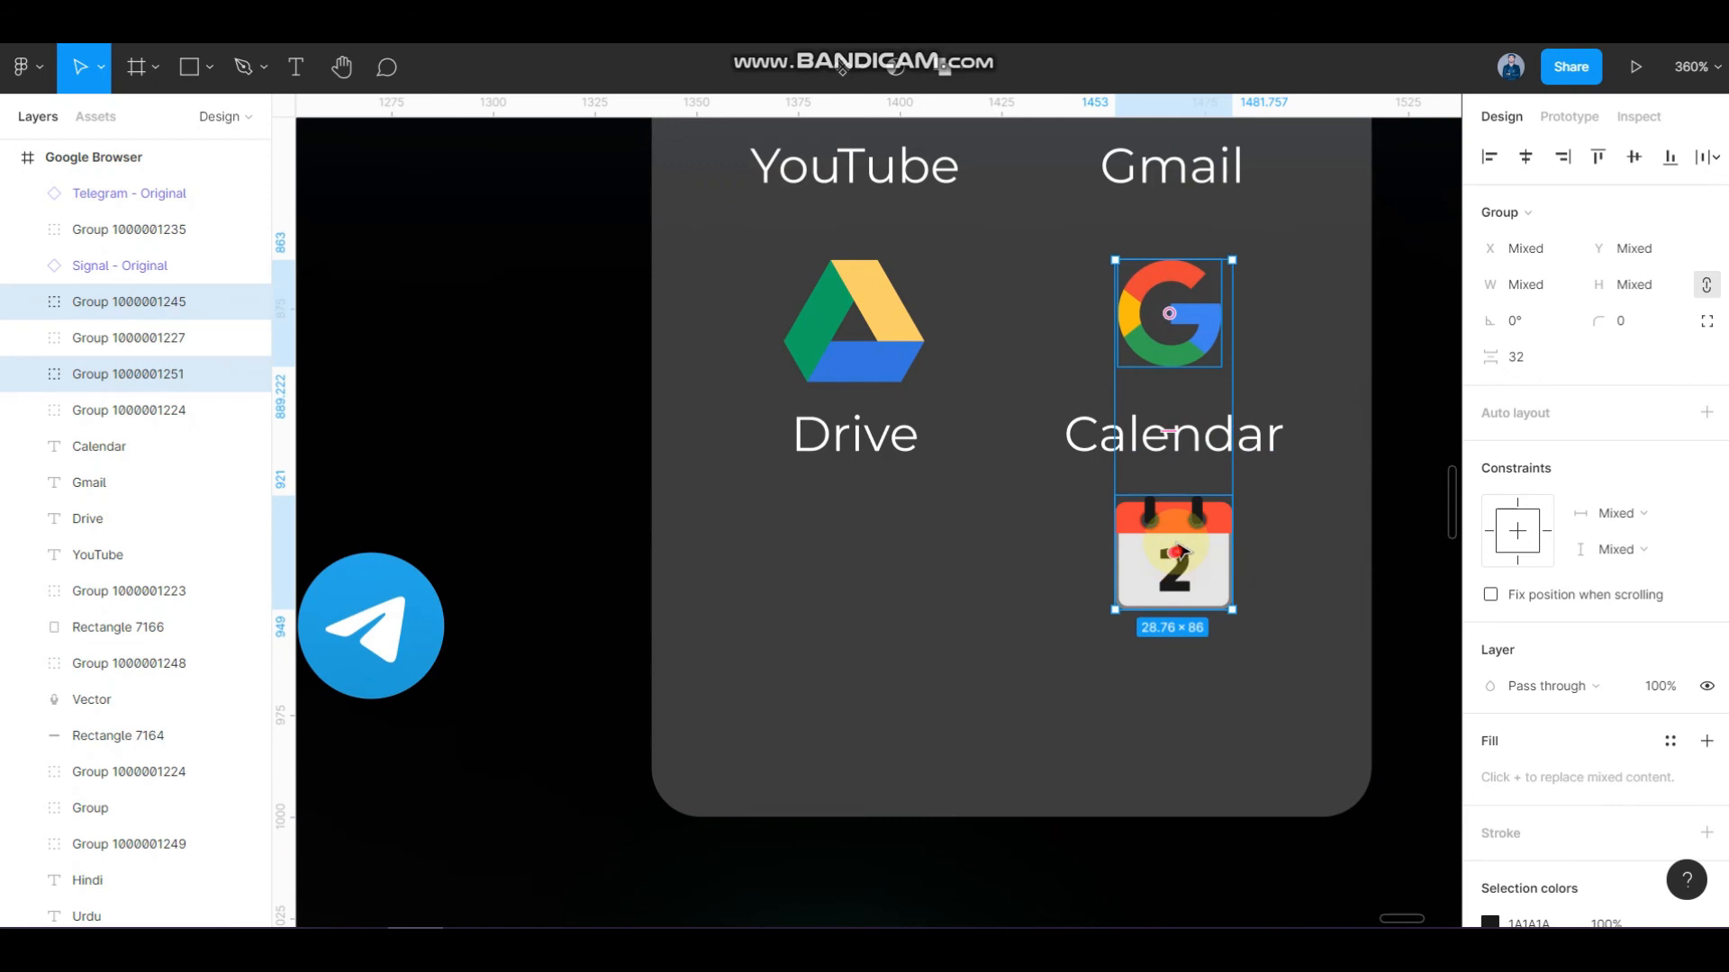
left_click_drag(1179, 551, 1169, 432)
left_click(1273, 493)
left_click(1193, 526)
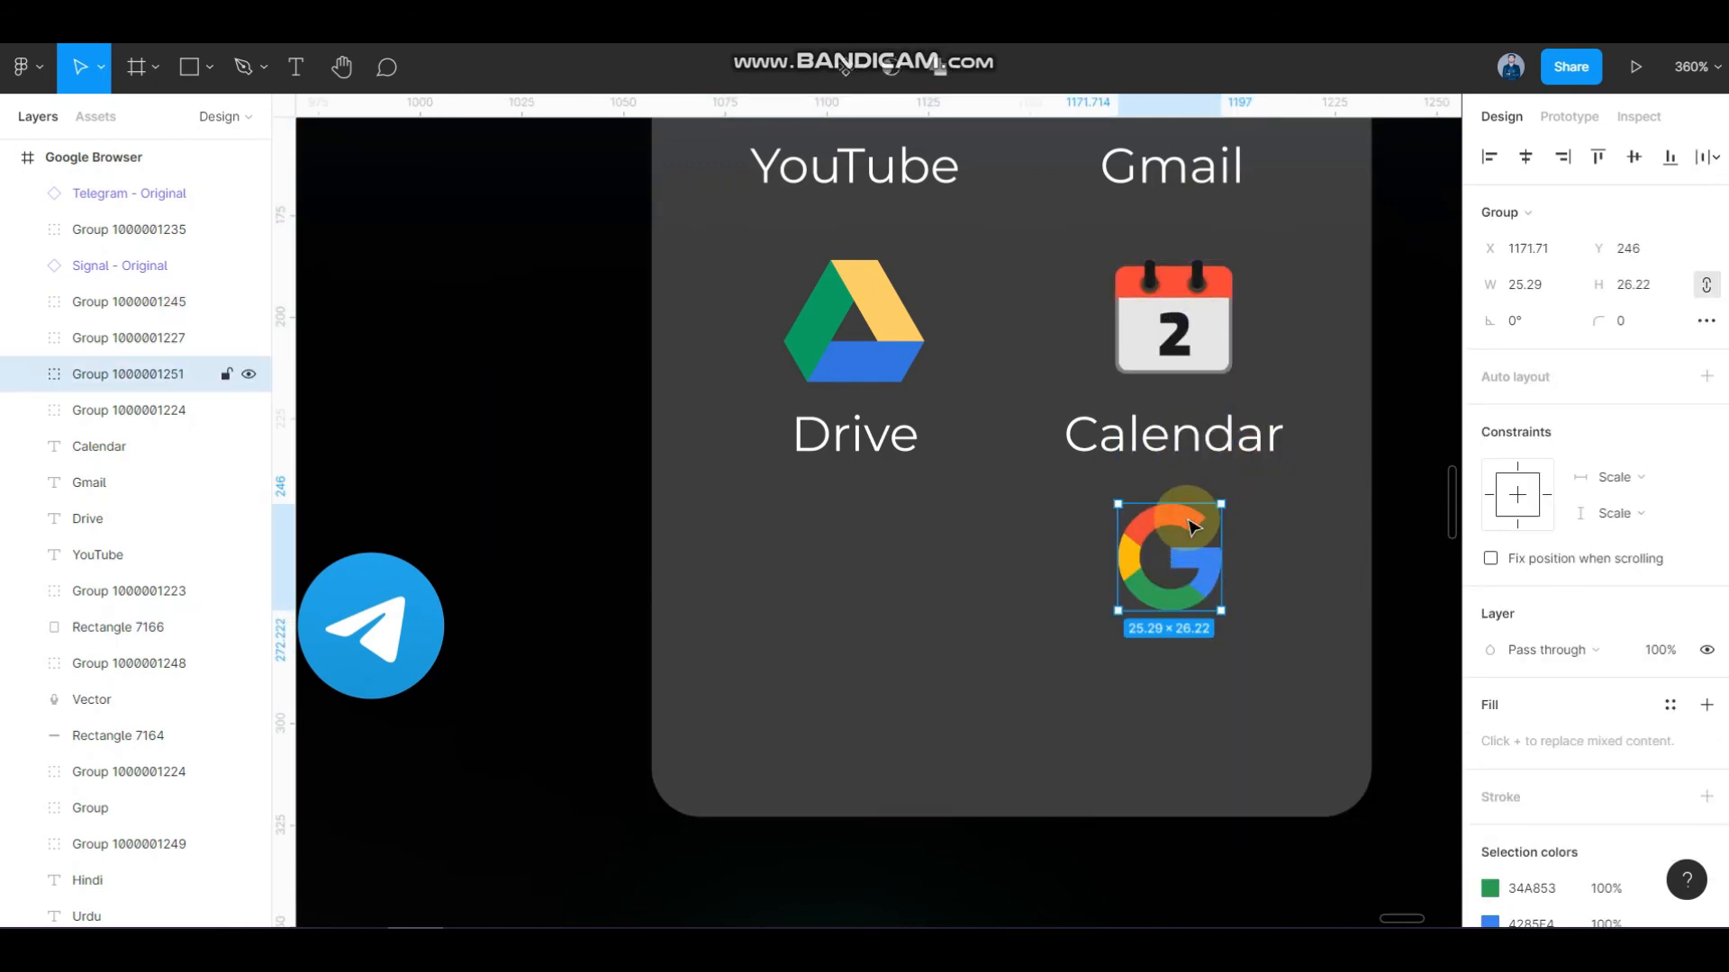
key("Delete")
- Duplicate the Drive and Calendar icon and label pairs directly below as a third row in the dropdown
scroll(1172, 440, "down", 4)
left_click(1042, 395)
left_click(1041, 437, "shift")
left_click(1174, 398, "shift")
left_click(1168, 437, "shift")
left_click_drag(1173, 407, 1165, 552)
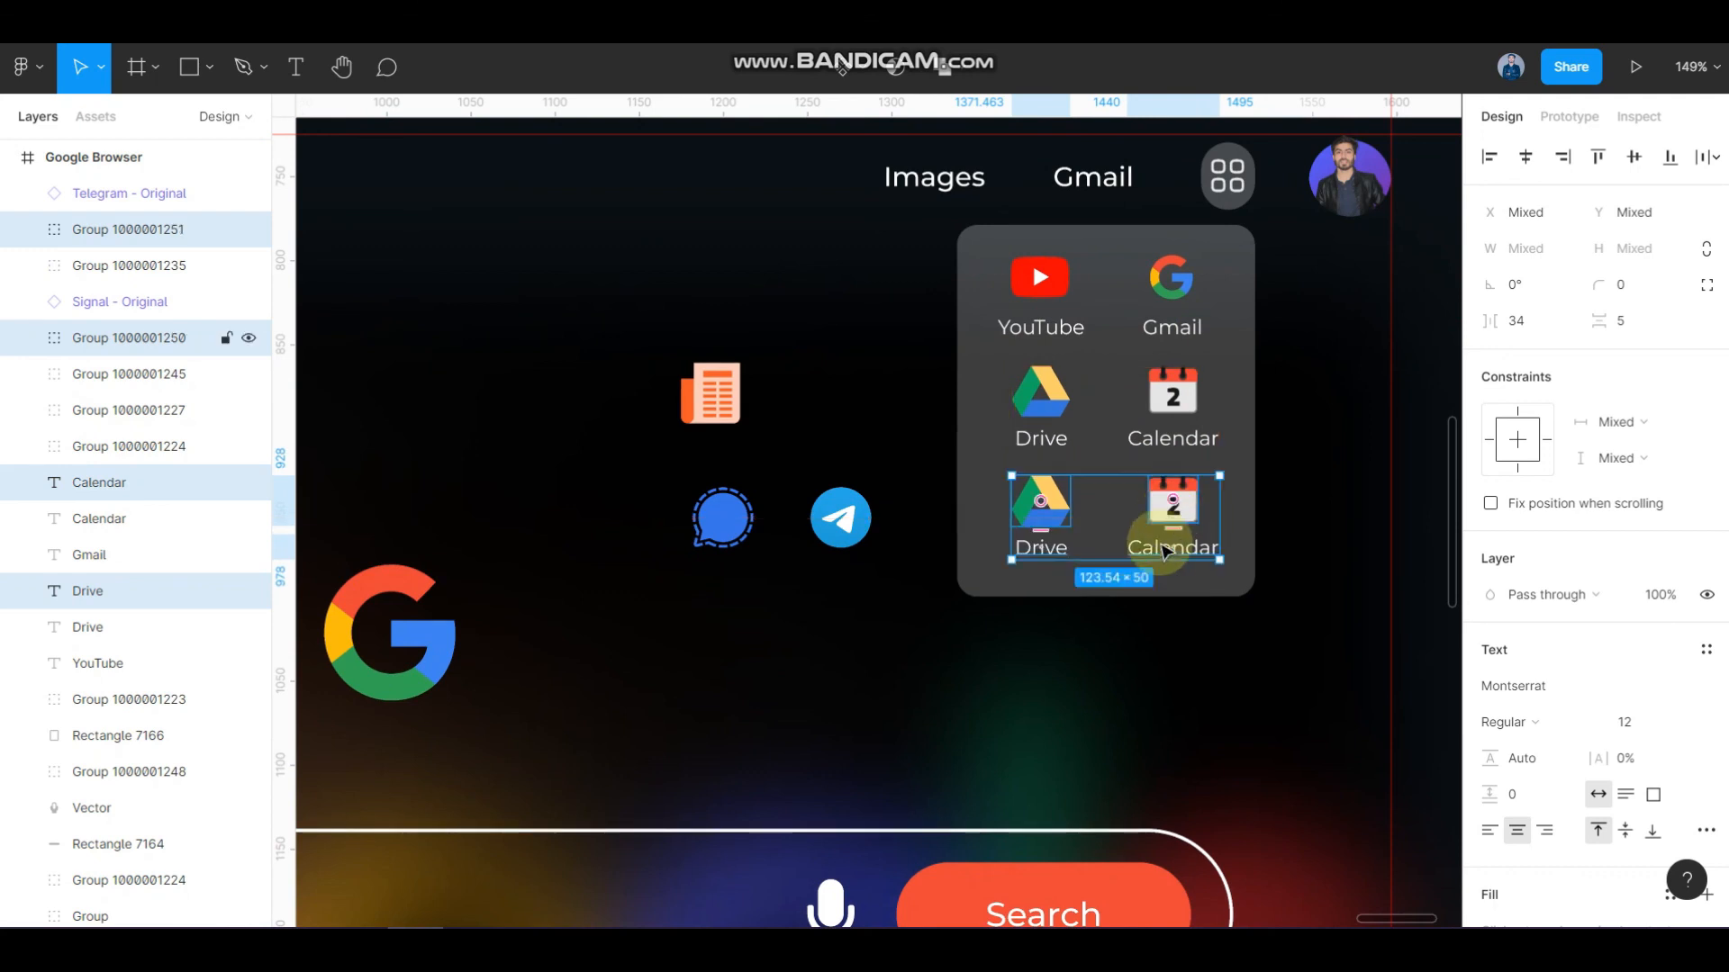
- Delete the unused orange news icon beside the dropdown
left_click(1106, 583)
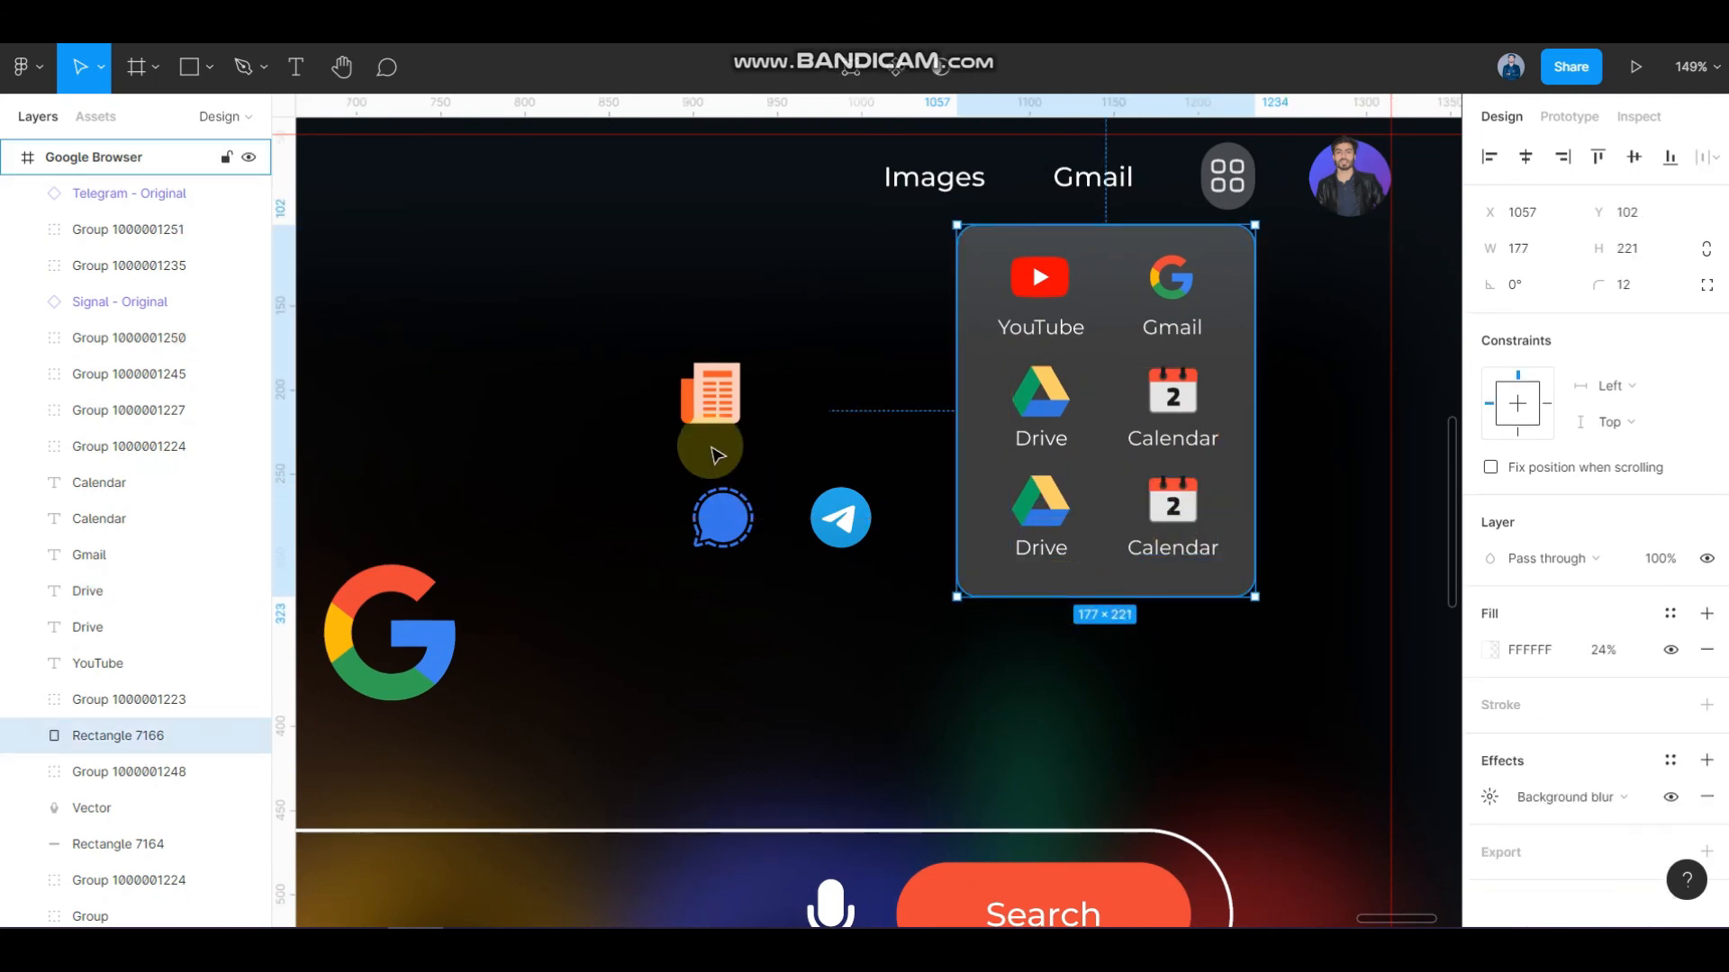
left_click(713, 407)
key("Delete")
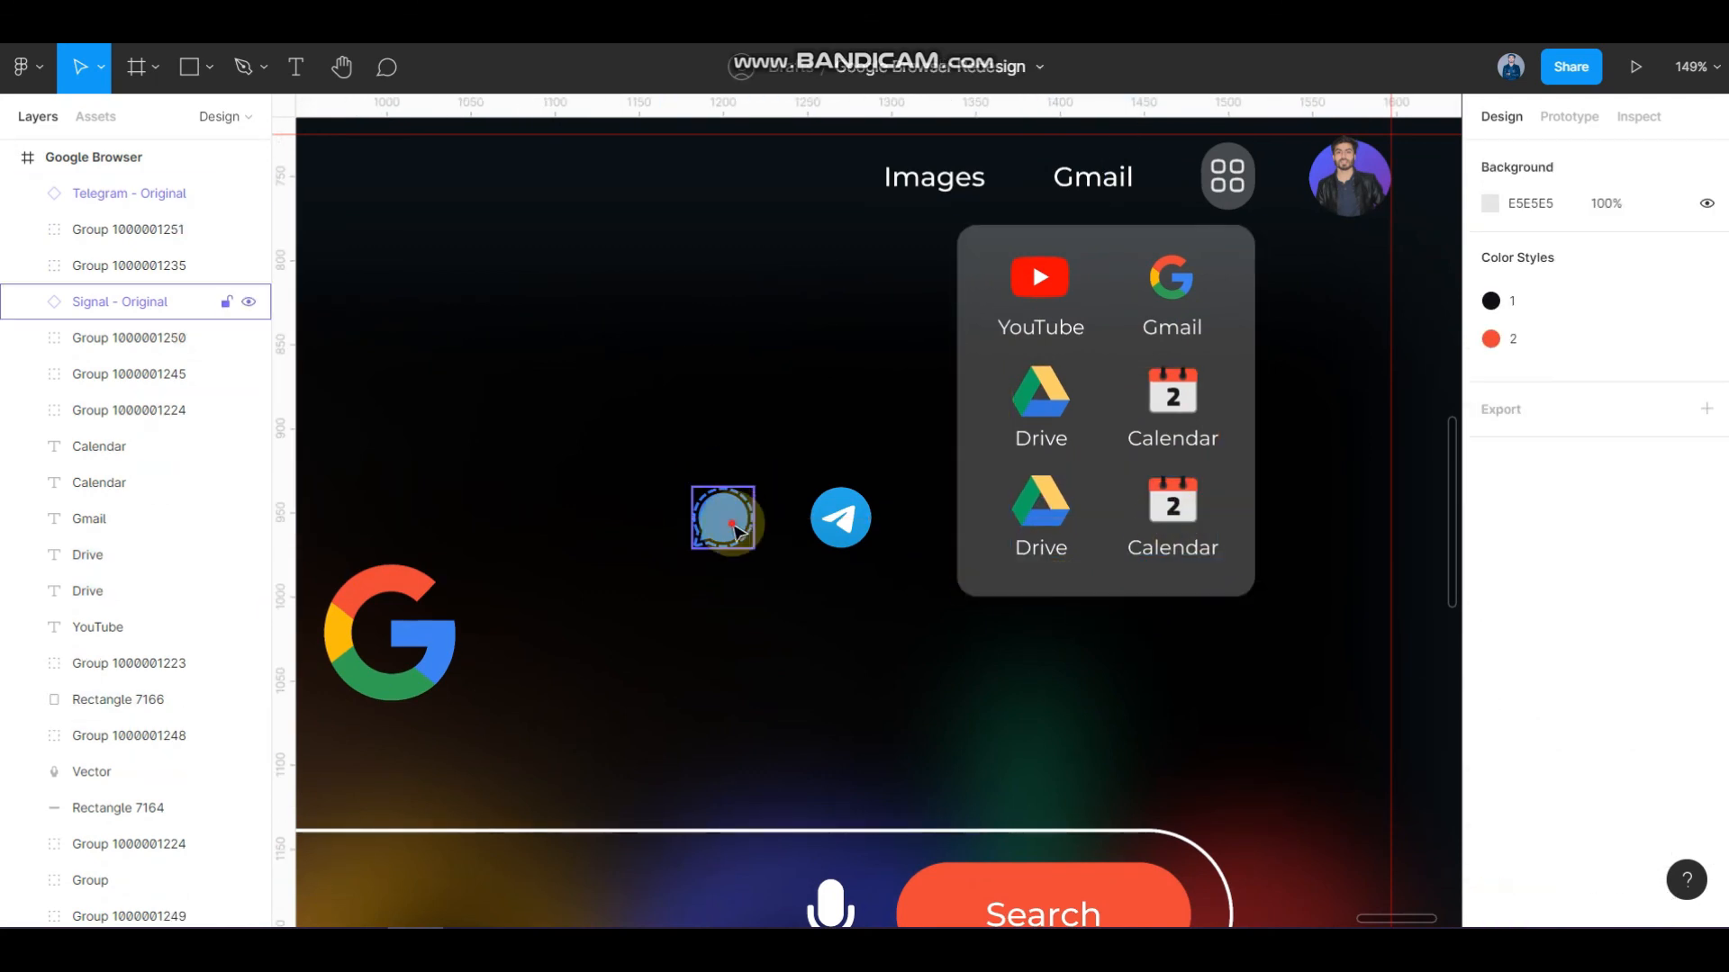
- Shrink the Telegram icon, put it in place of the third-row calendar icon in the dropdown and delete that calendar icon
left_click(733, 527)
left_click(851, 504)
left_click_drag(866, 489, 1256, 501)
scroll(1221, 501, "up", 5)
left_click(1093, 501, "shift")
left_click_drag(1093, 502, 1252, 477)
left_click(1256, 461)
key("Delete")
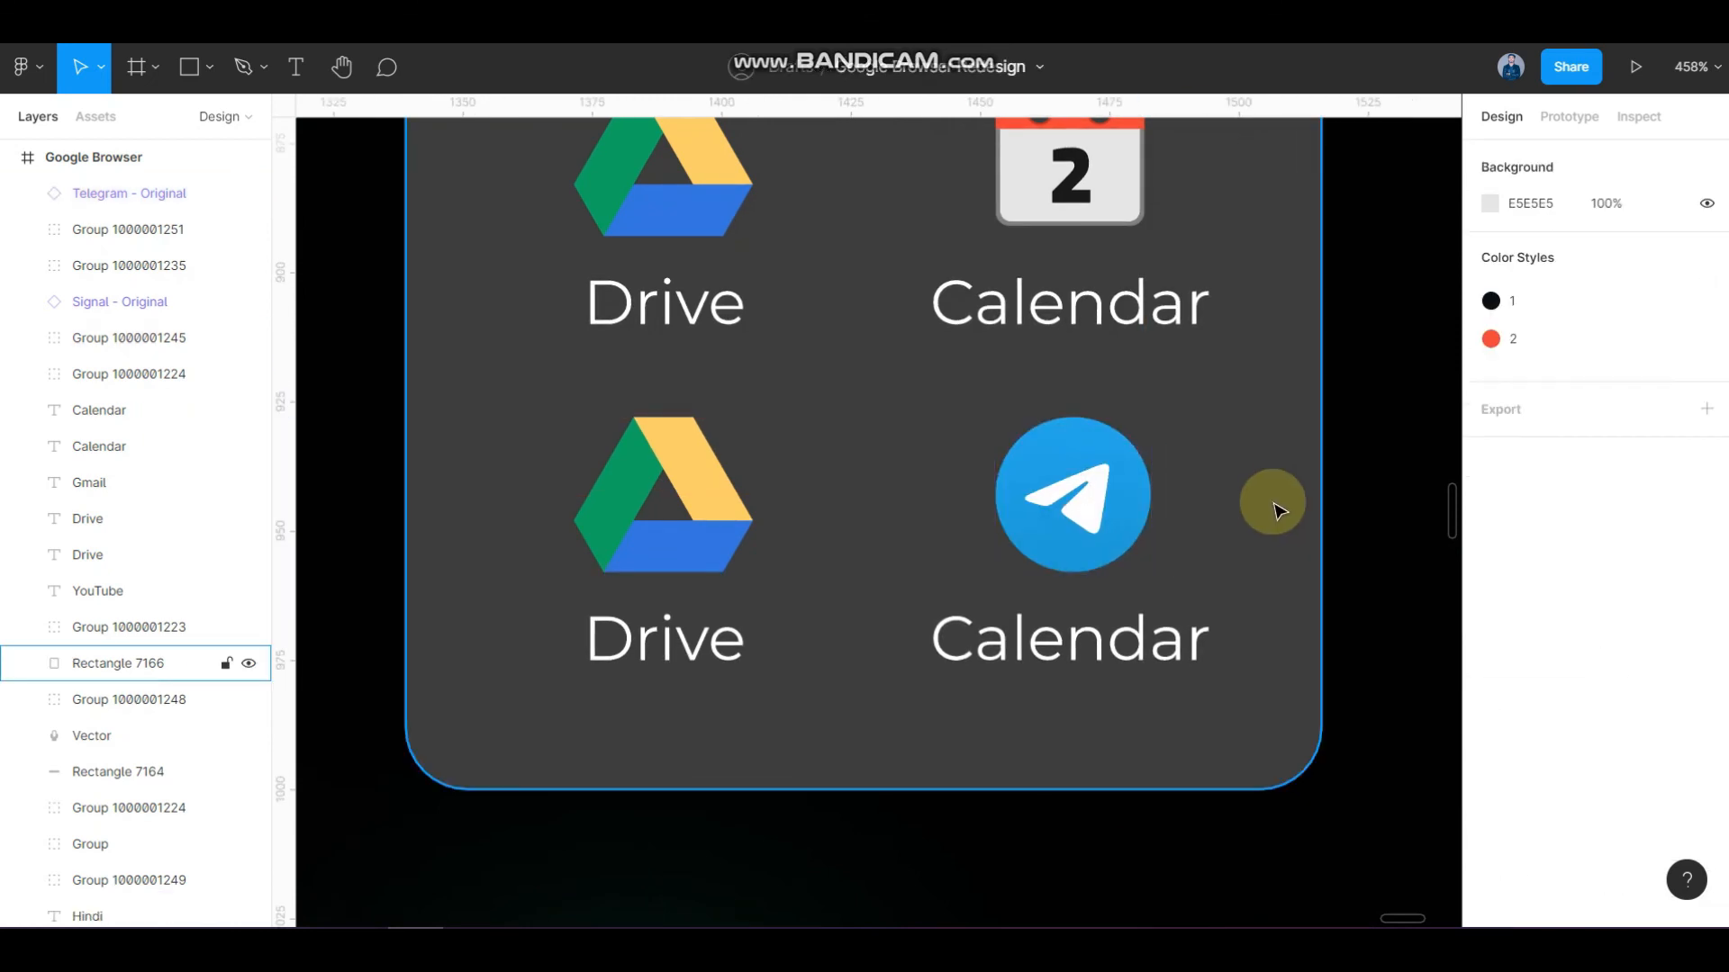
- Change the Calendar label beneath the Telegram icon in the dropdown to "Telegram"
scroll(1242, 540, "down", 5, "ctrl")
double_click(1162, 596)
type("Telegram")
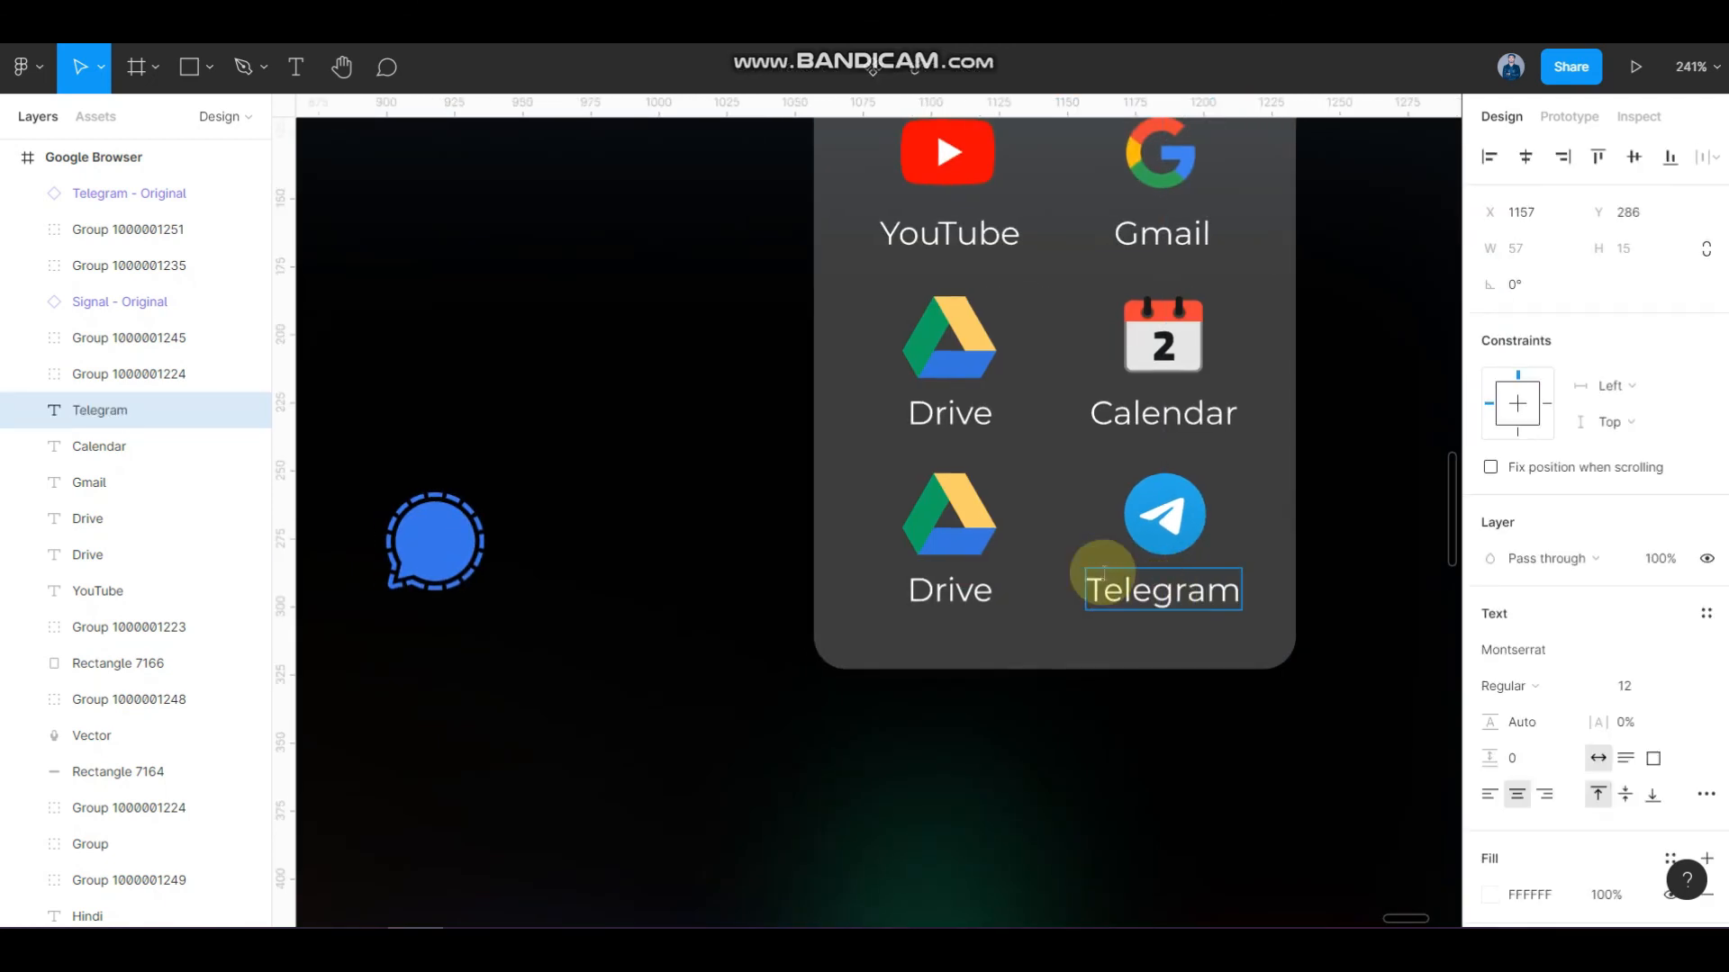
- Move the Signal icon into the place of the third-row Drive icon in the dropdown and delete that Drive icon
left_click_drag(464, 542, 744, 518)
left_click_drag(779, 456, 786, 463)
left_click_drag(705, 529, 906, 522)
key("ctrl+z")
left_click_drag(758, 514, 884, 498)
scroll(1024, 540, "up", 3)
left_click(950, 531, "shift")
left_click(1062, 487)
key("Delete")
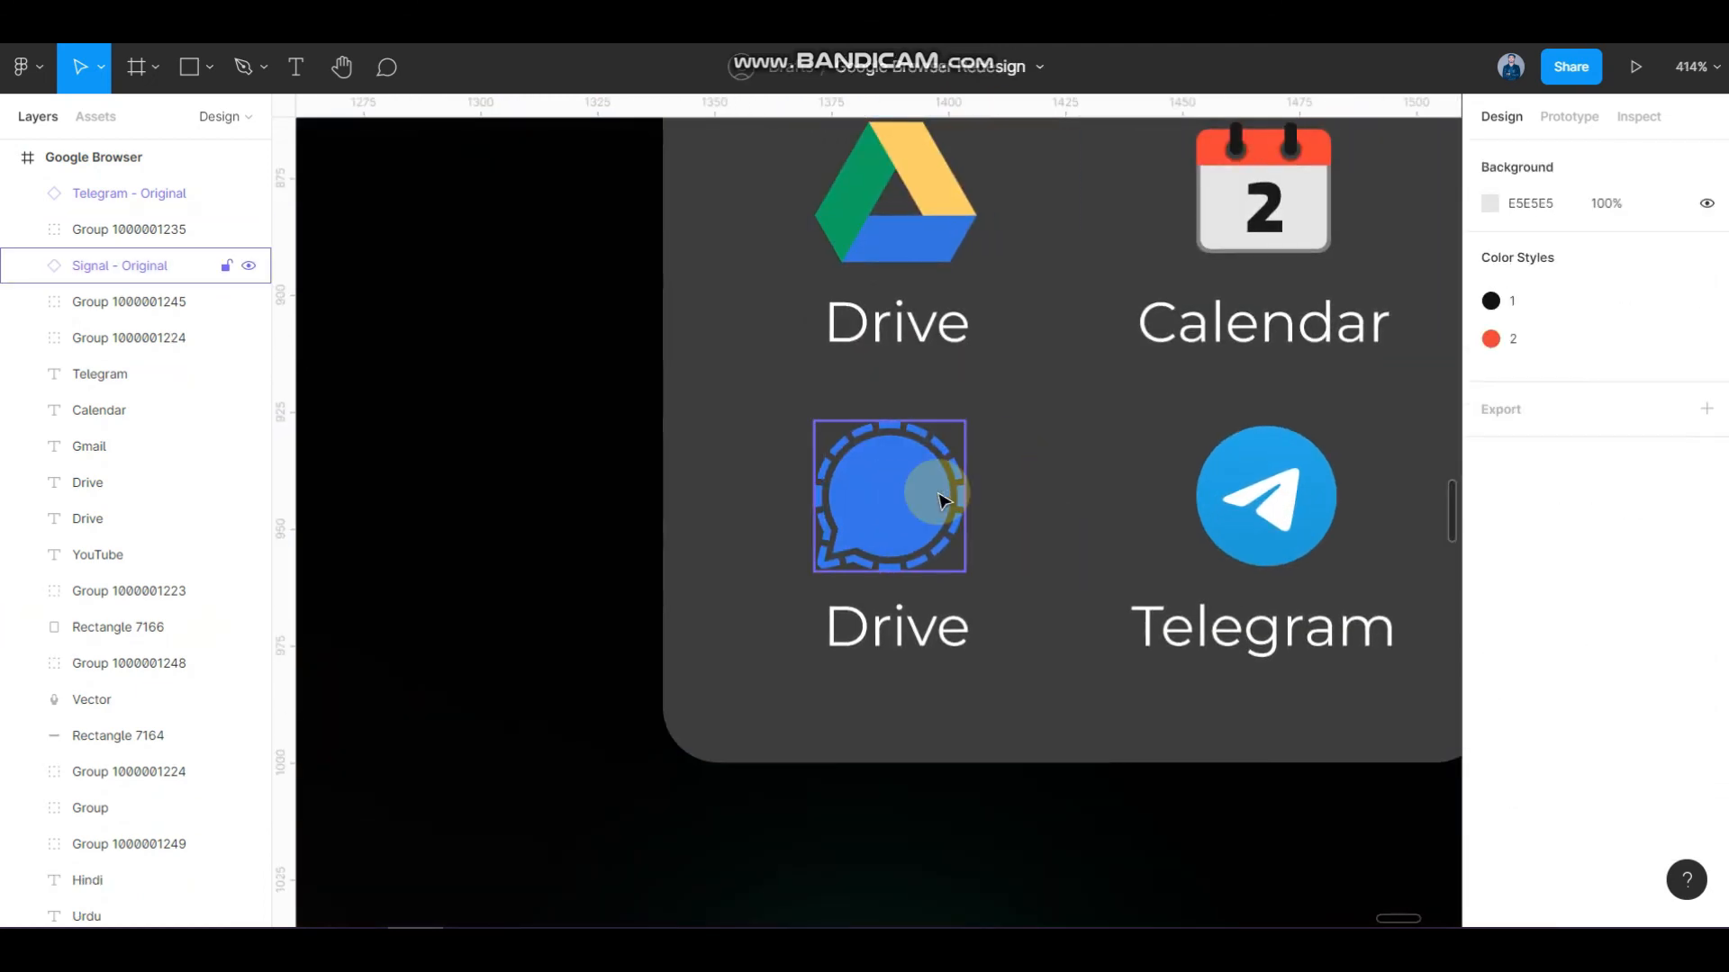
- Change the Drive label beneath the Signal icon to "Signal"
scroll(927, 504, "down", 2)
left_click(929, 591)
type("Signla")
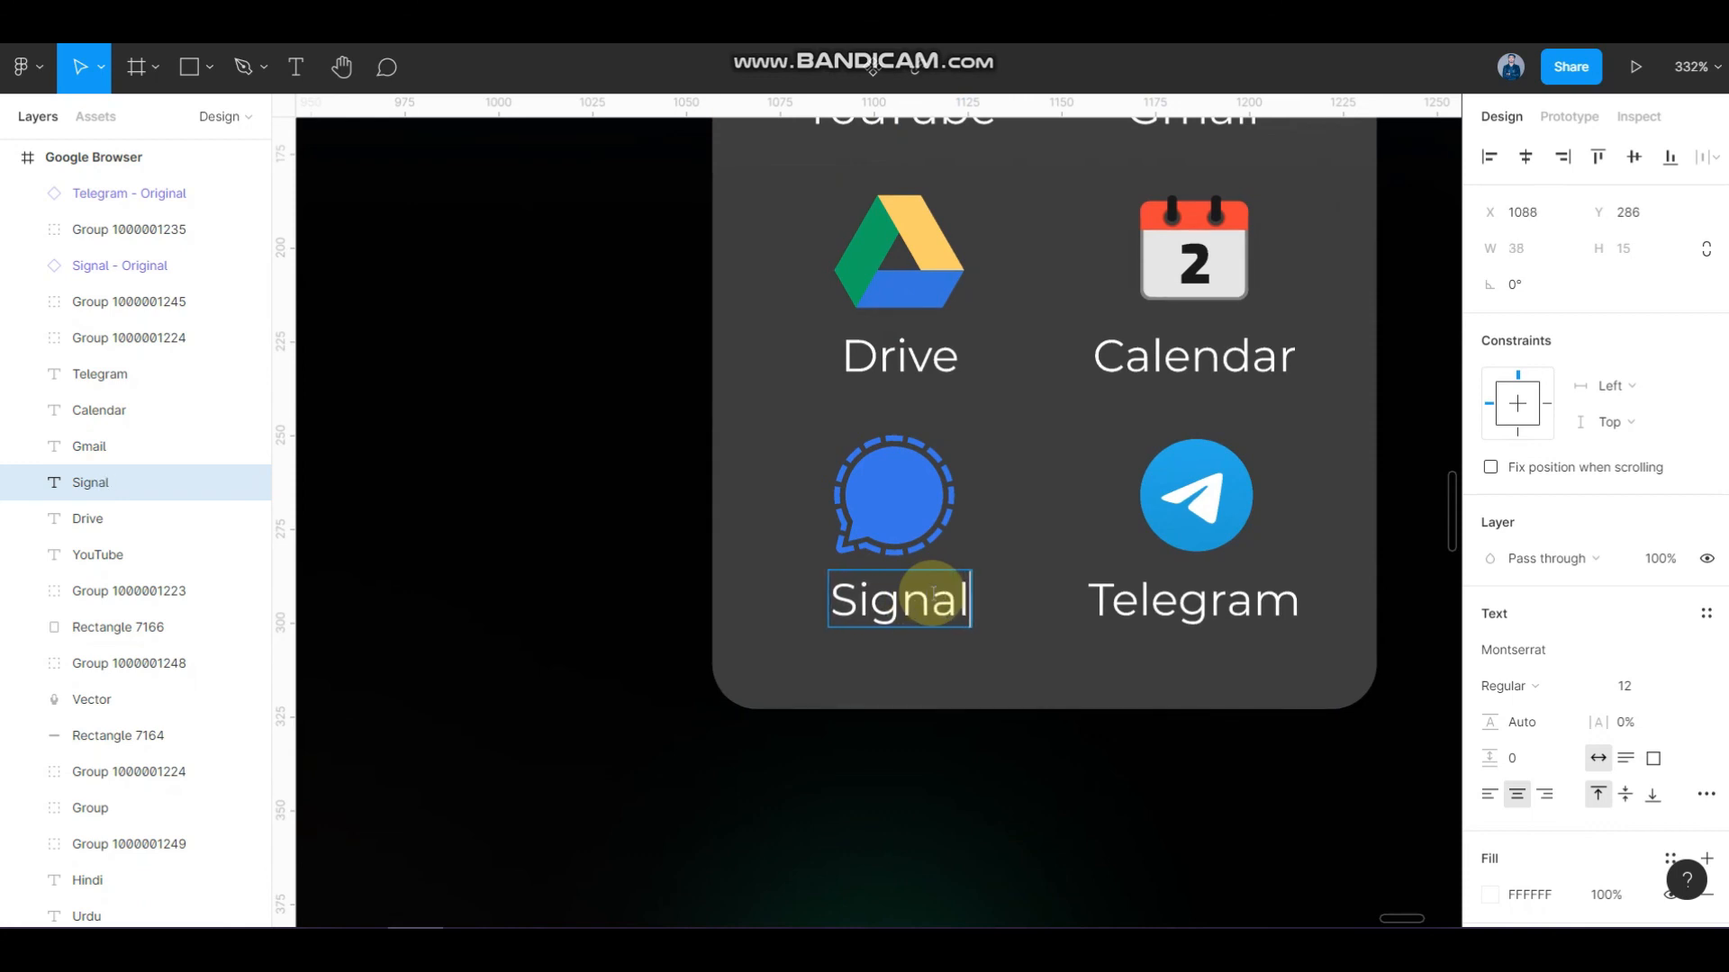
- Nudge the Signal icon slightly sideways to line it up with its label in the dropdown's third row
scroll(891, 594, "down", 3)
left_click(892, 645)
scroll(892, 645, "up", 2)
left_click(914, 540)
scroll(912, 533, "up", 1)
left_click_drag(878, 526, 885, 525)
scroll(891, 572, "down", 3)
left_click(976, 621)
scroll(873, 587, "down", 3)
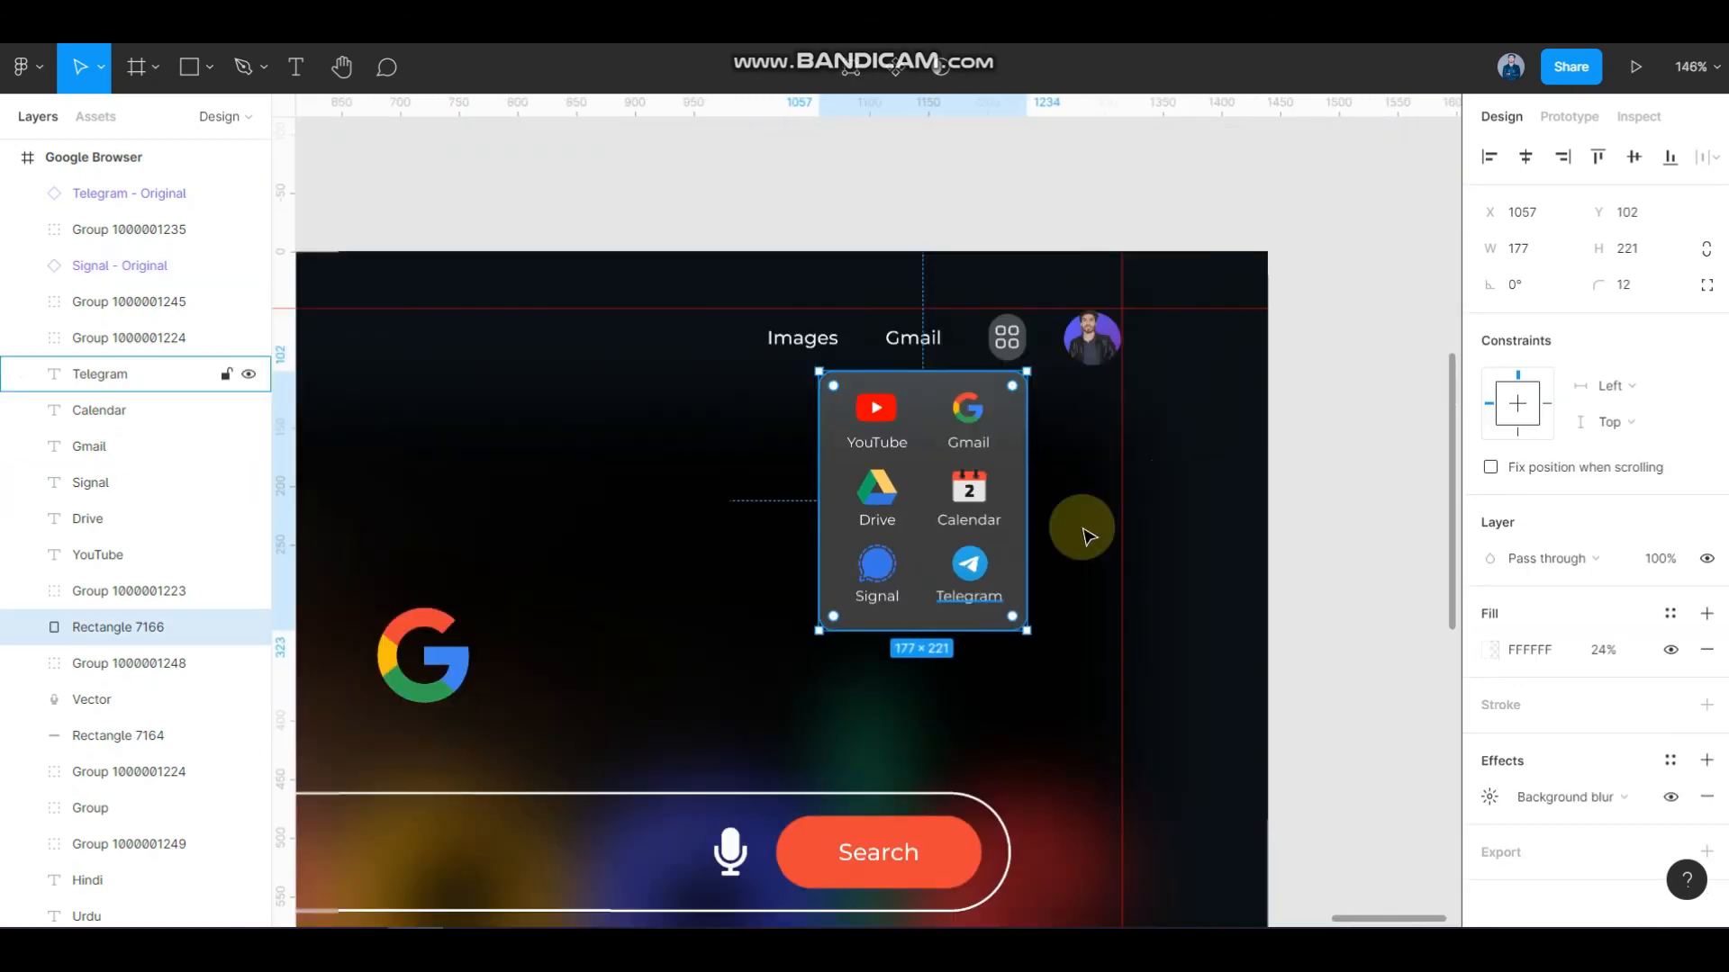
- Examine the overall layout of the Google Browser frame with the filled apps dropdown
left_click(1184, 481)
scroll(1247, 458, "down", 5)
left_click(1293, 463)
scroll(1139, 468, "down", 2)
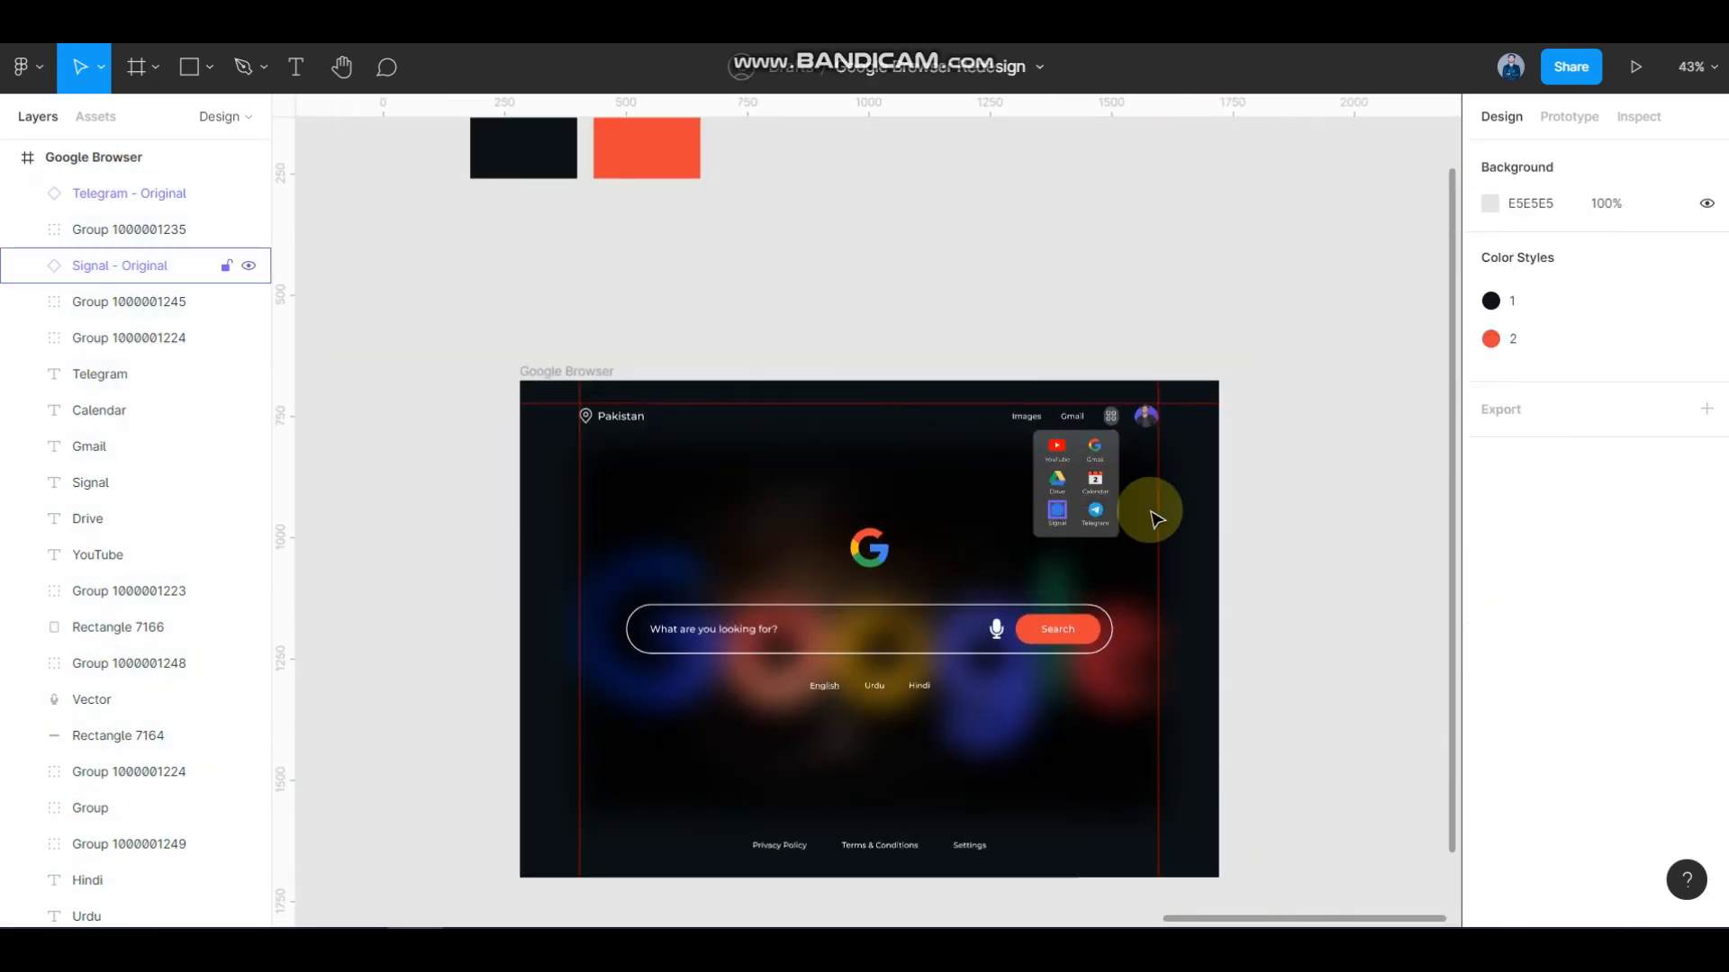
scroll(1143, 504, "left", 1)
scroll(1053, 378, "down", 1)
left_click(1081, 311)
scroll(981, 423, "down", 2)
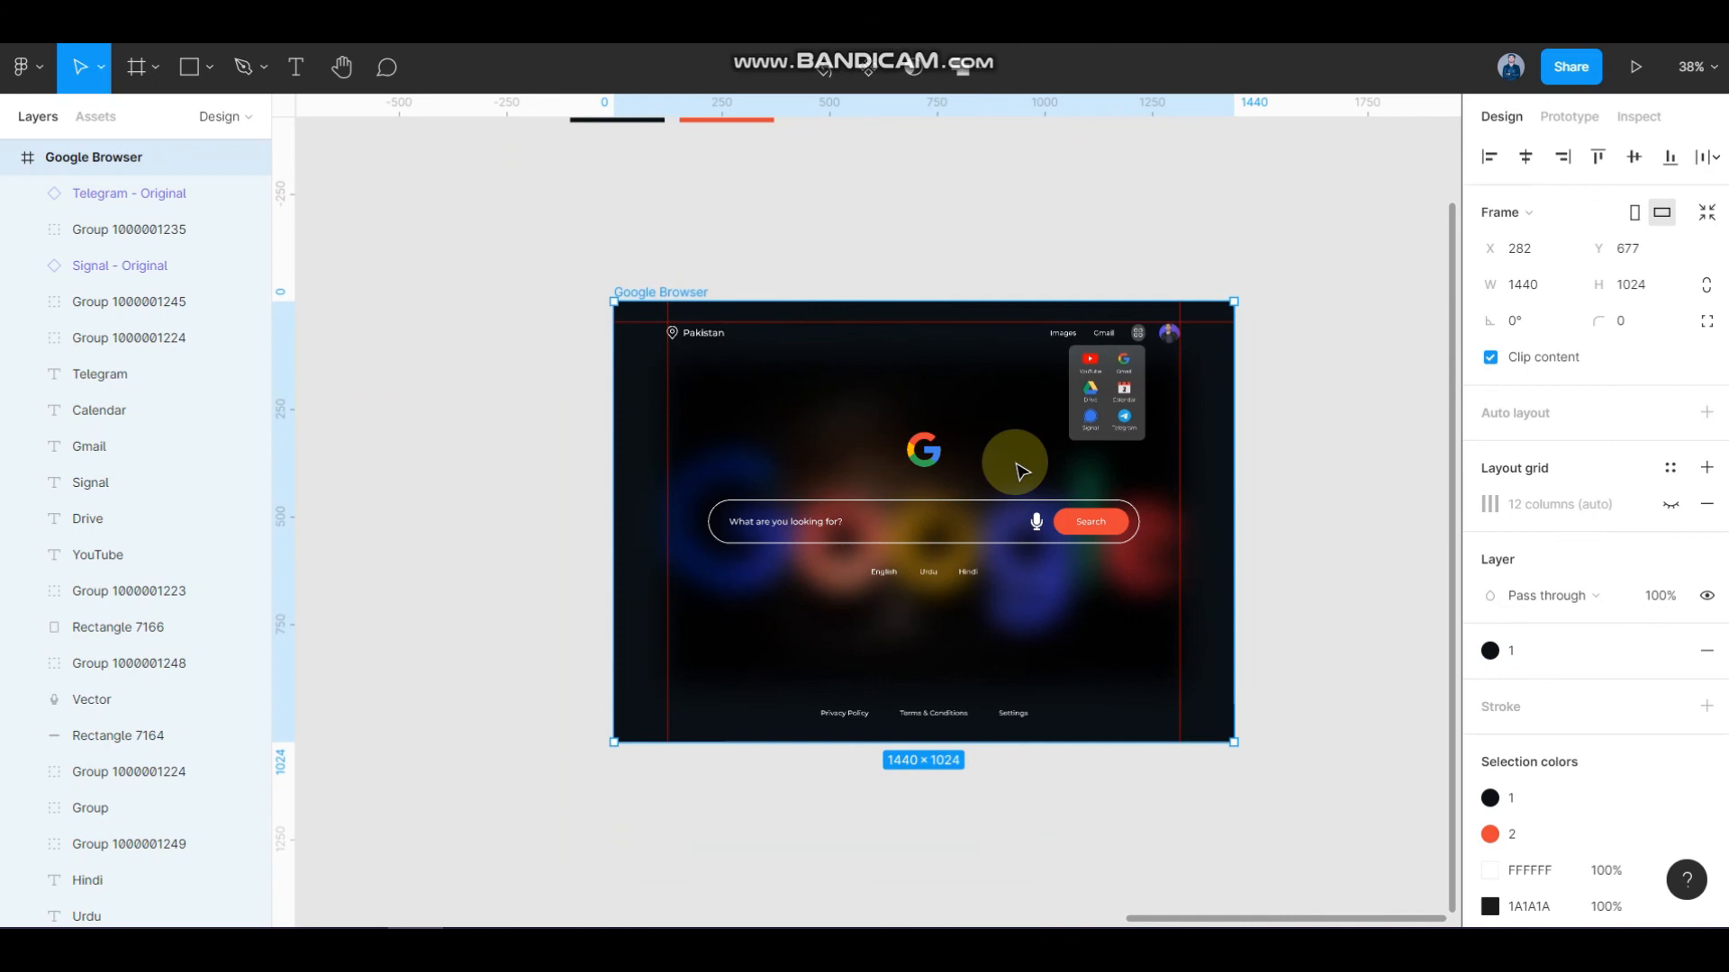
left_click(1290, 470)
scroll(1279, 573, "up", 1)
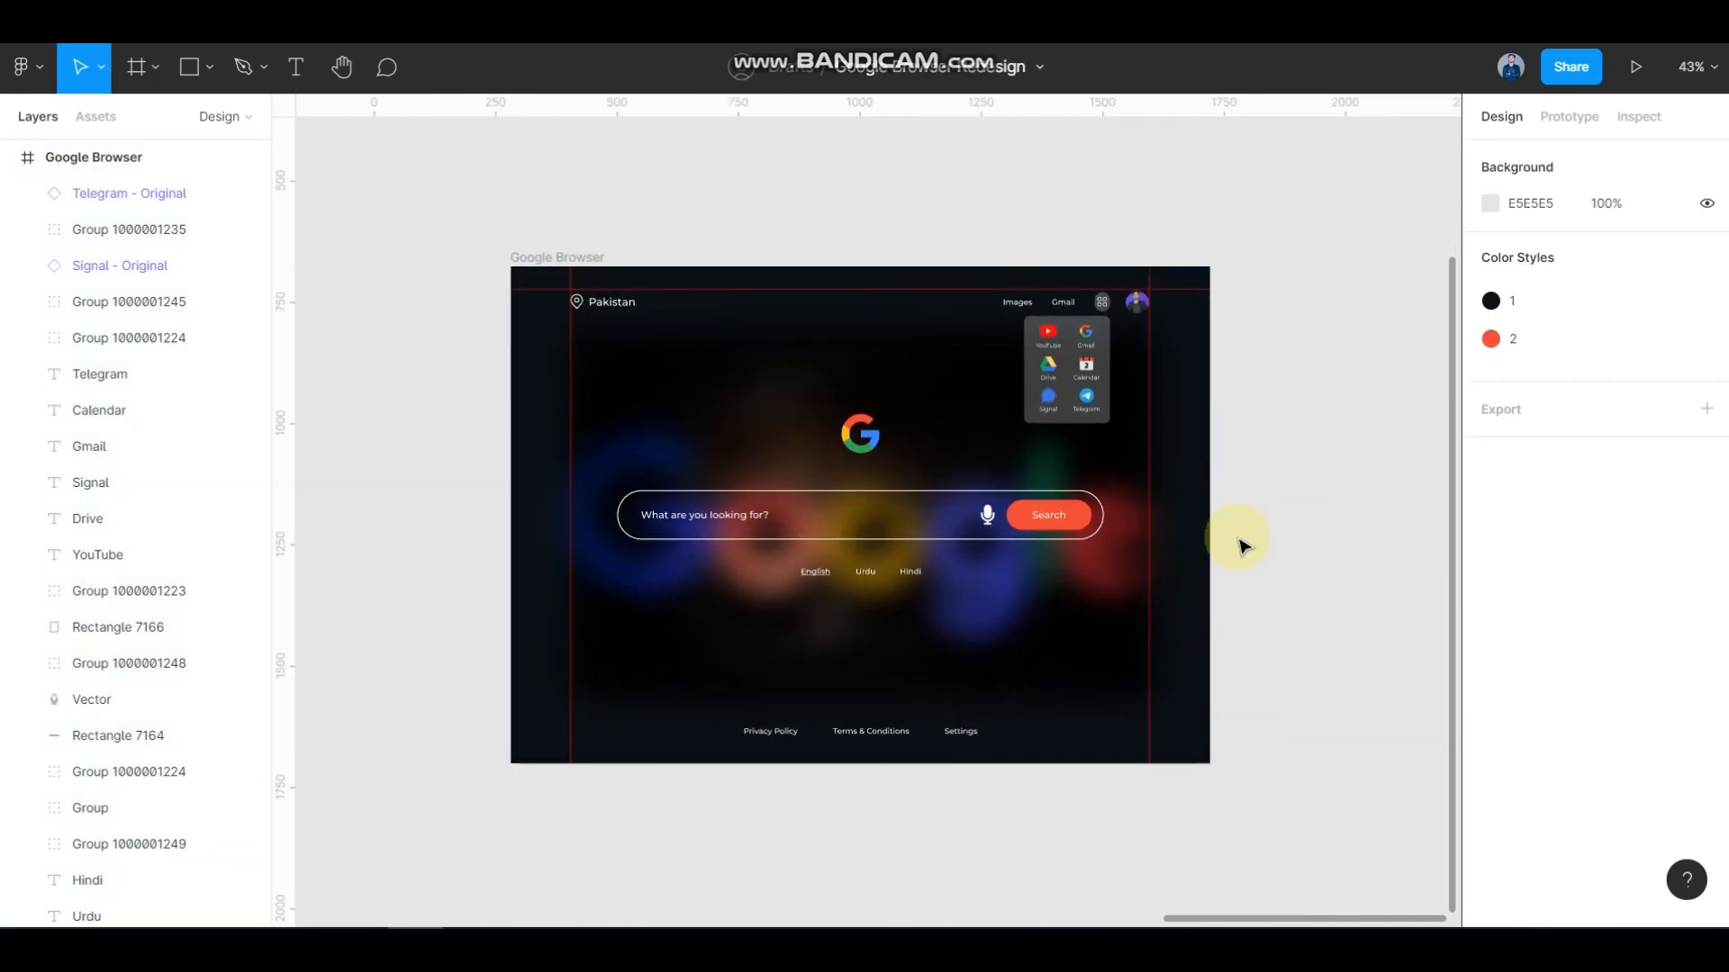
- Round the corners of the Google Browser frame by setting a corner radius
scroll(766, 416, "down", 2)
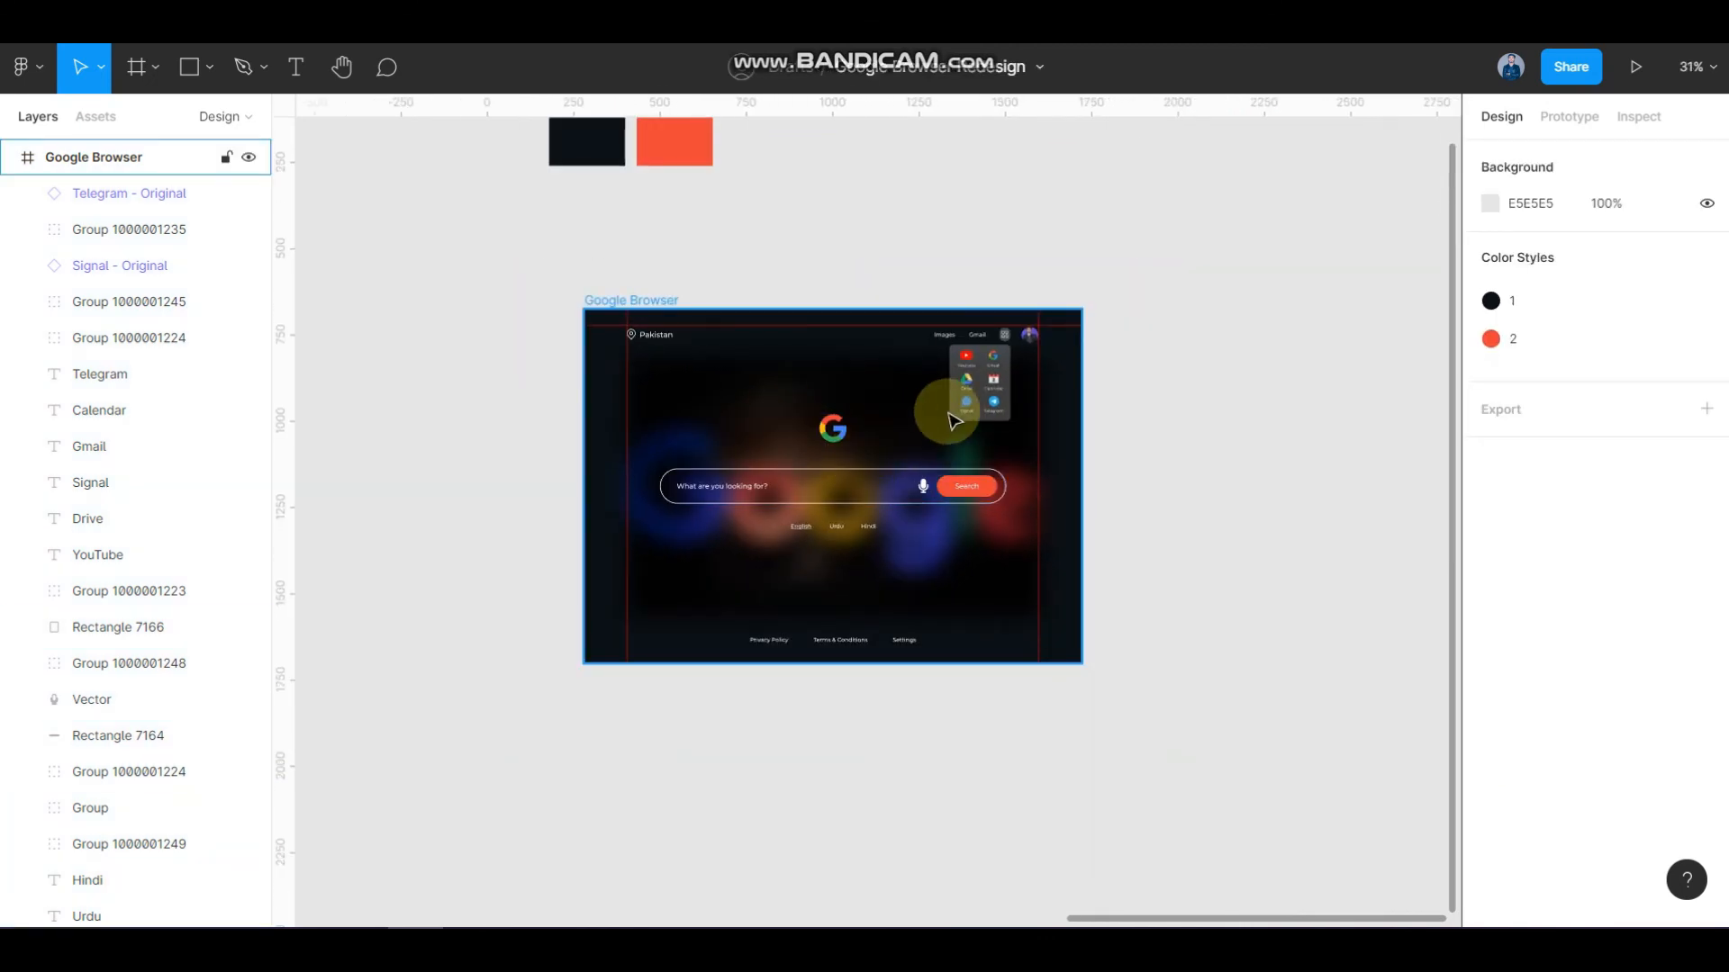
scroll(900, 425, "up", 2)
left_click(508, 255)
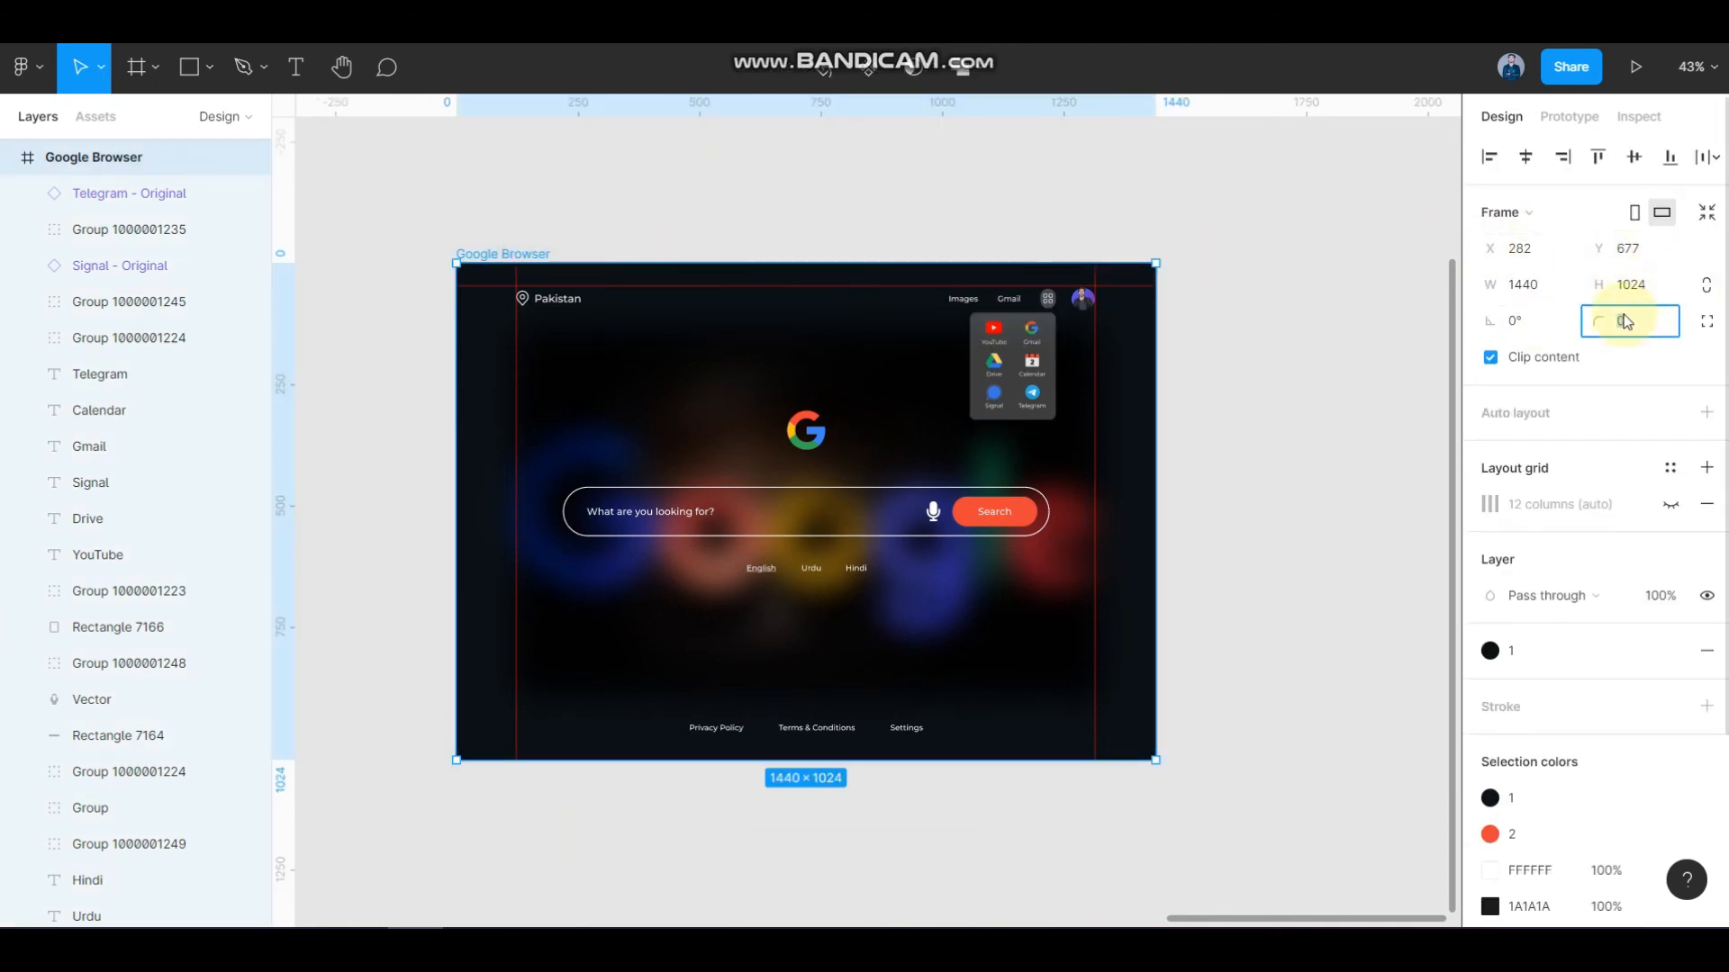
left_click(1342, 234)
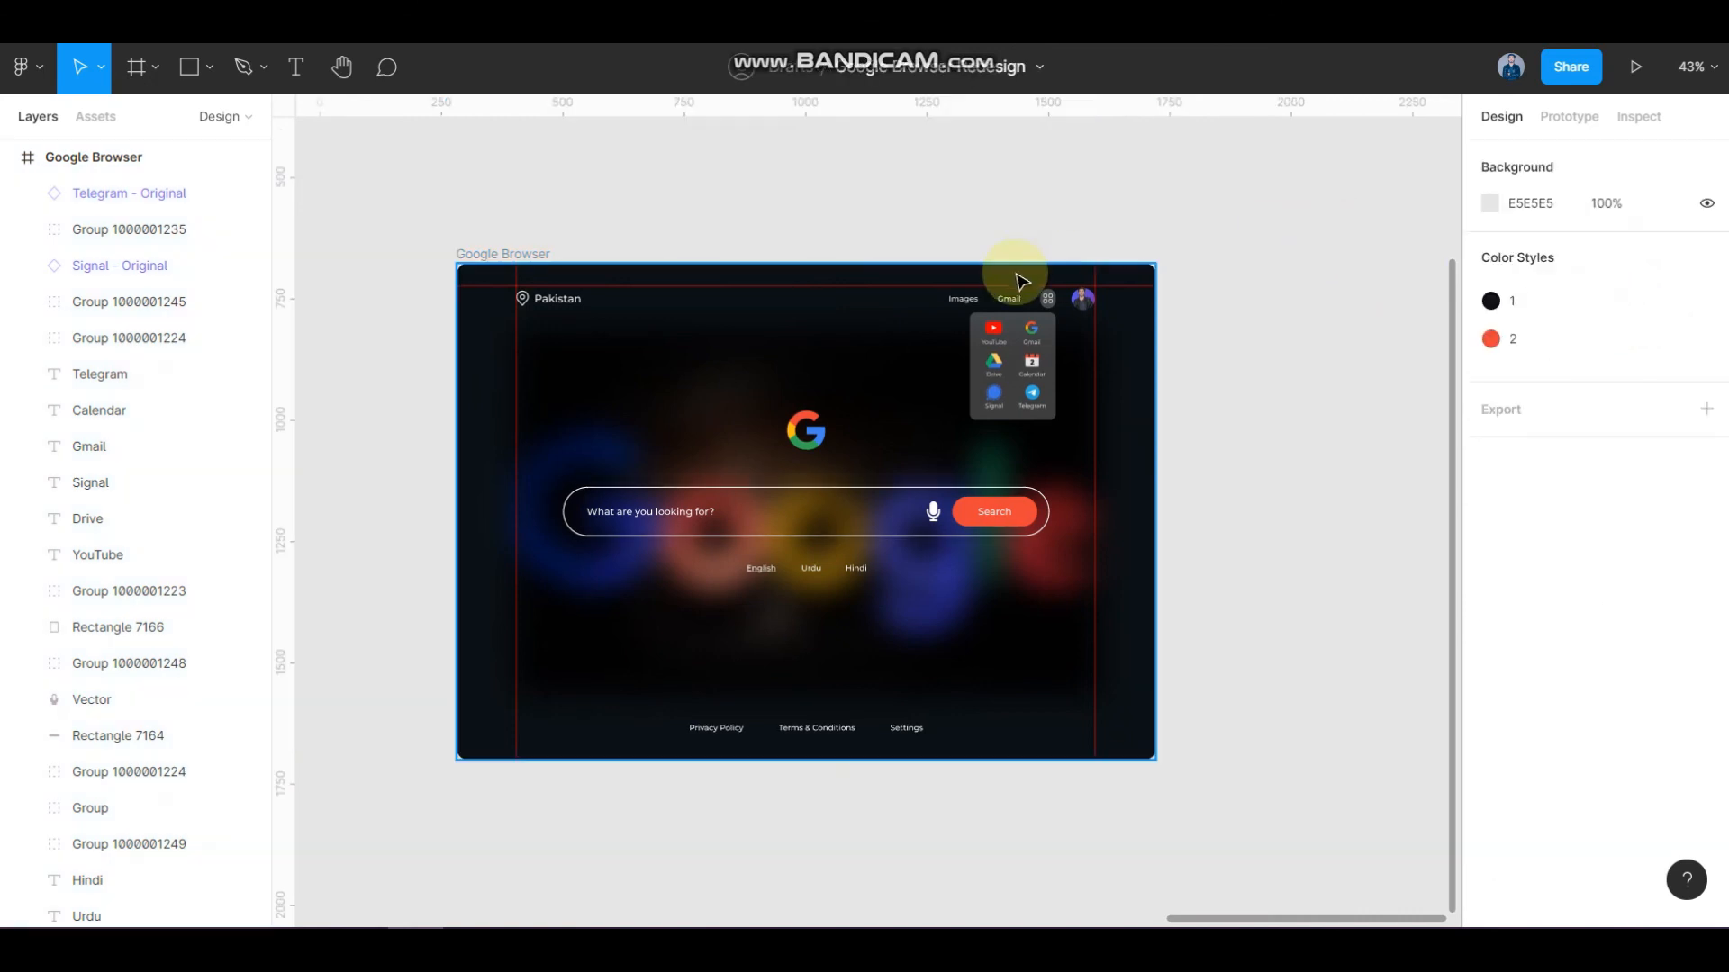
scroll(1021, 267, "down", 2)
left_click(941, 324)
scroll(927, 436, "up", 3)
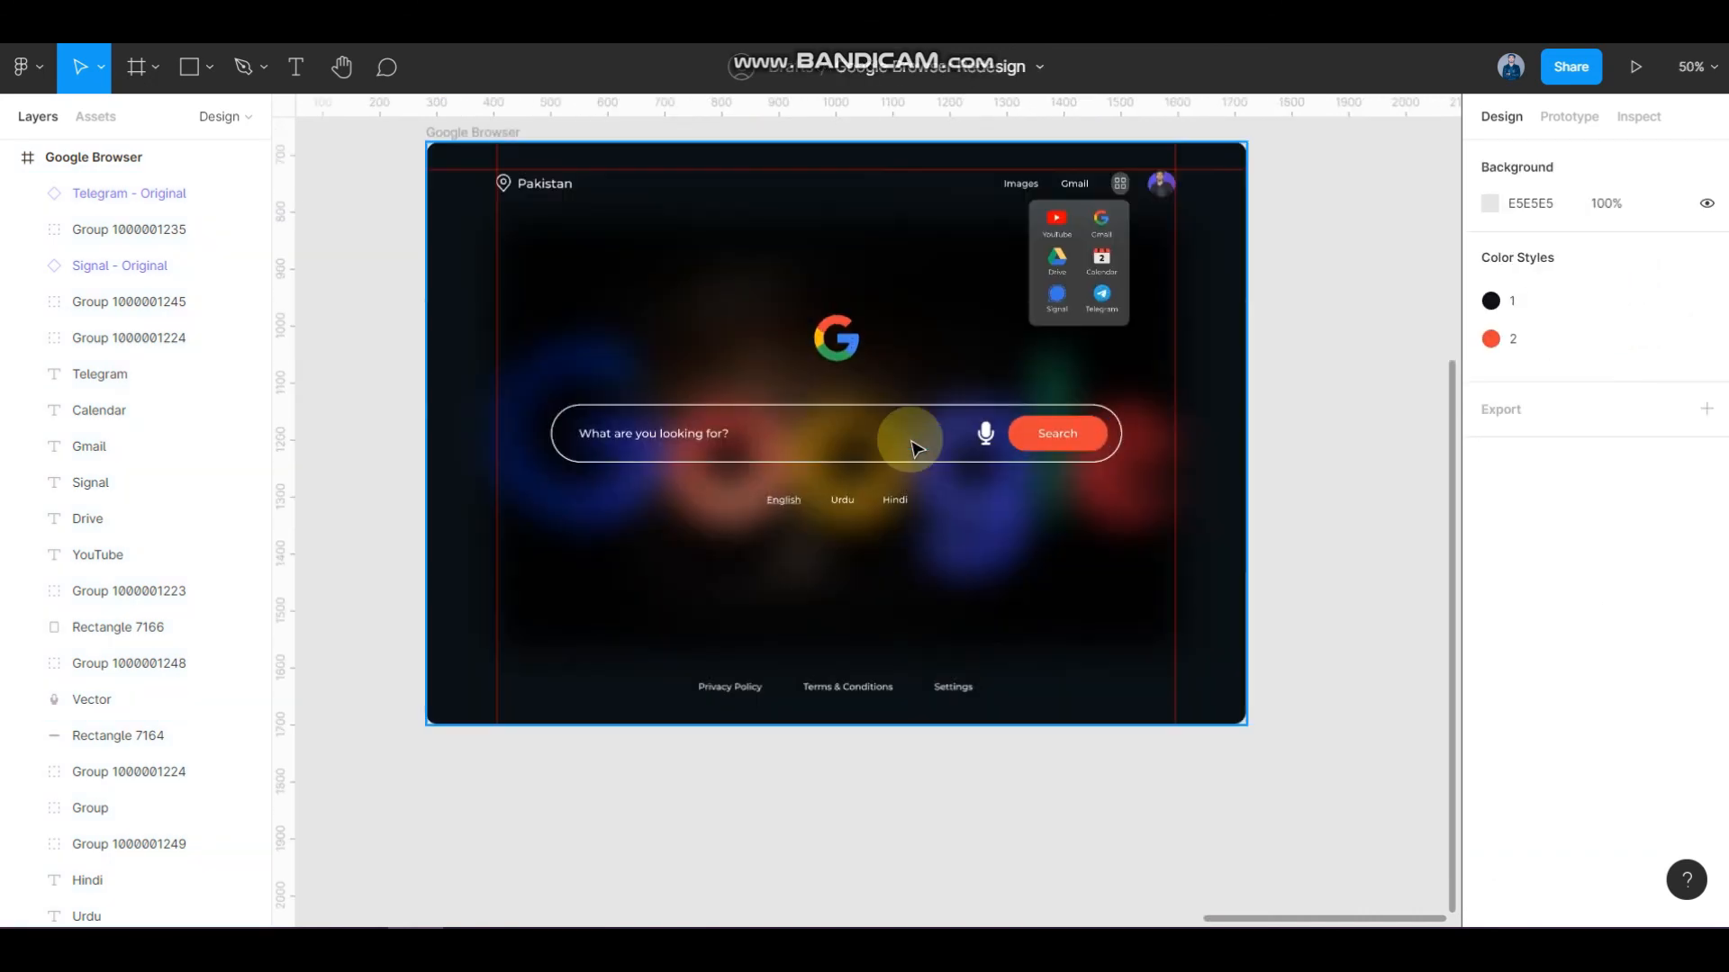
scroll(703, 419, "up", 1)
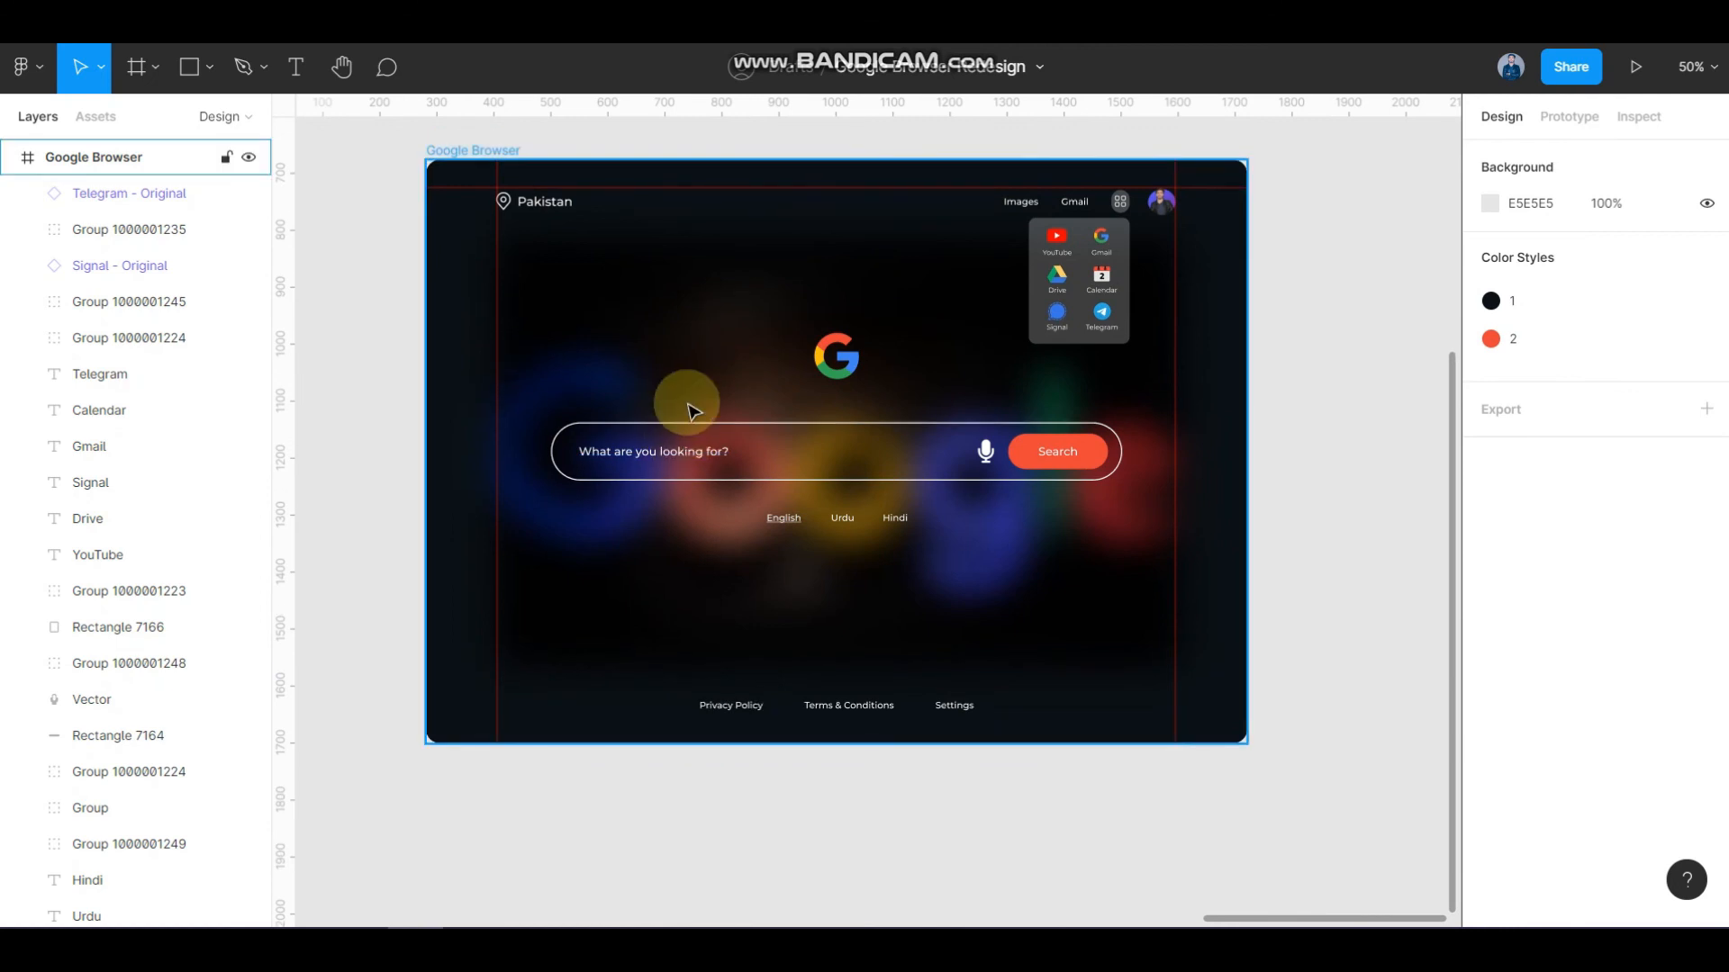
scroll(718, 404, "up", 1)
scroll(846, 379, "down", 1)
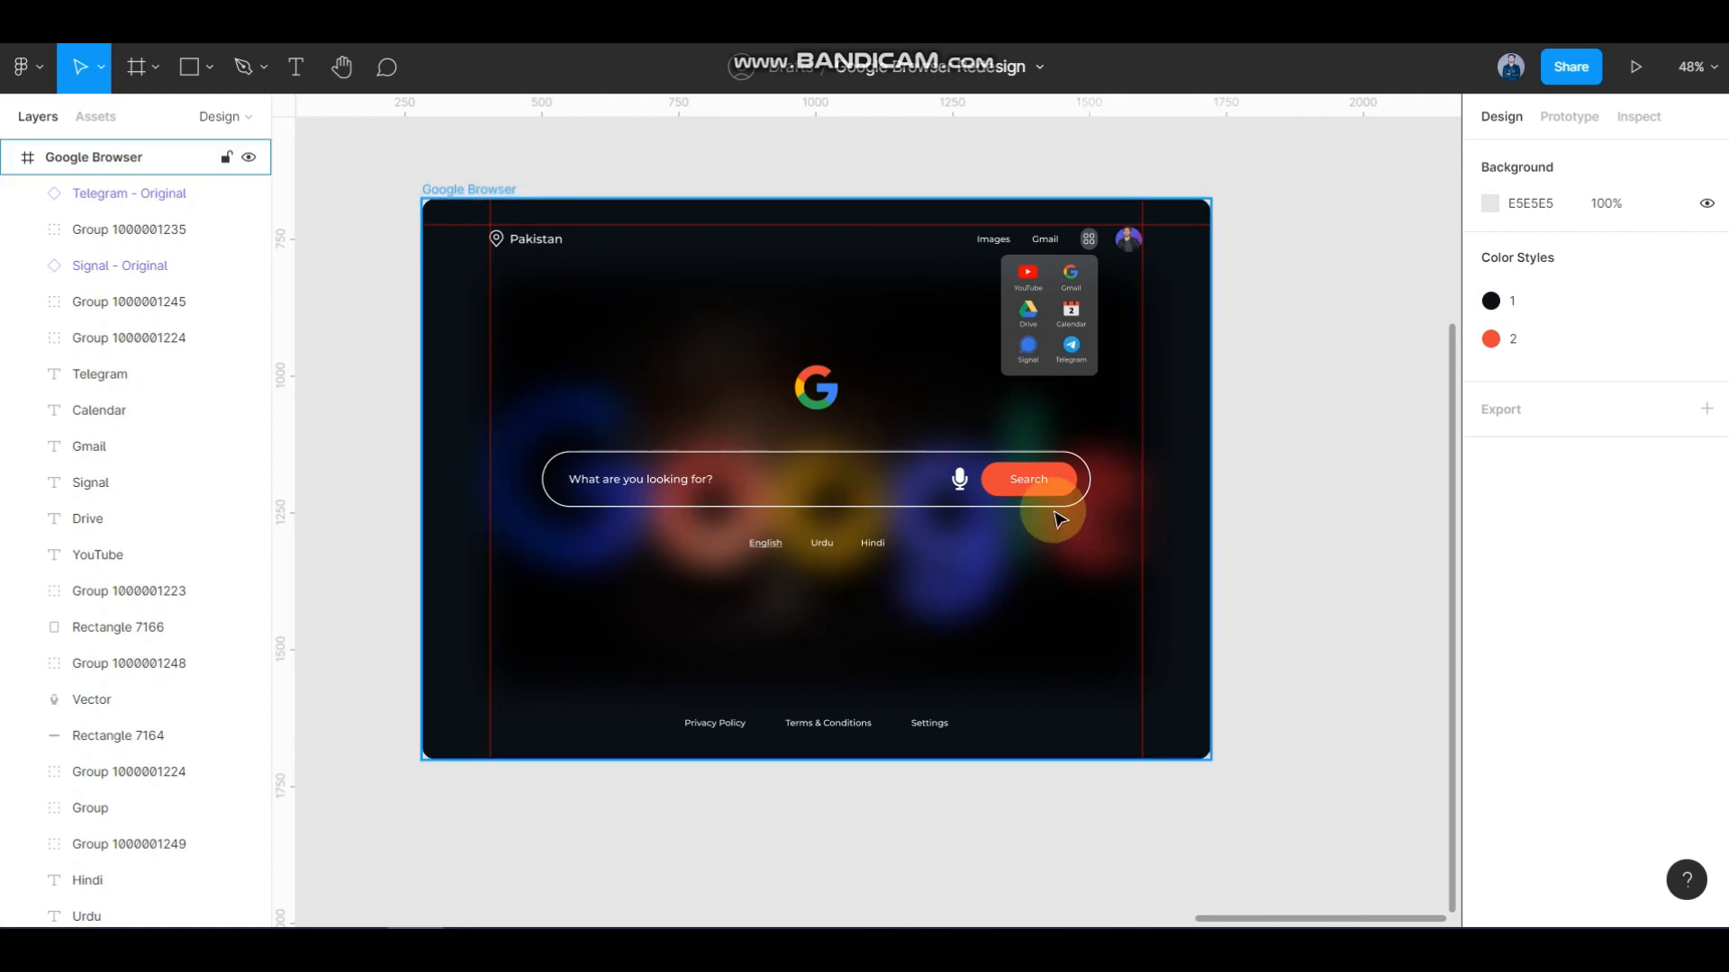
left_click(1027, 479)
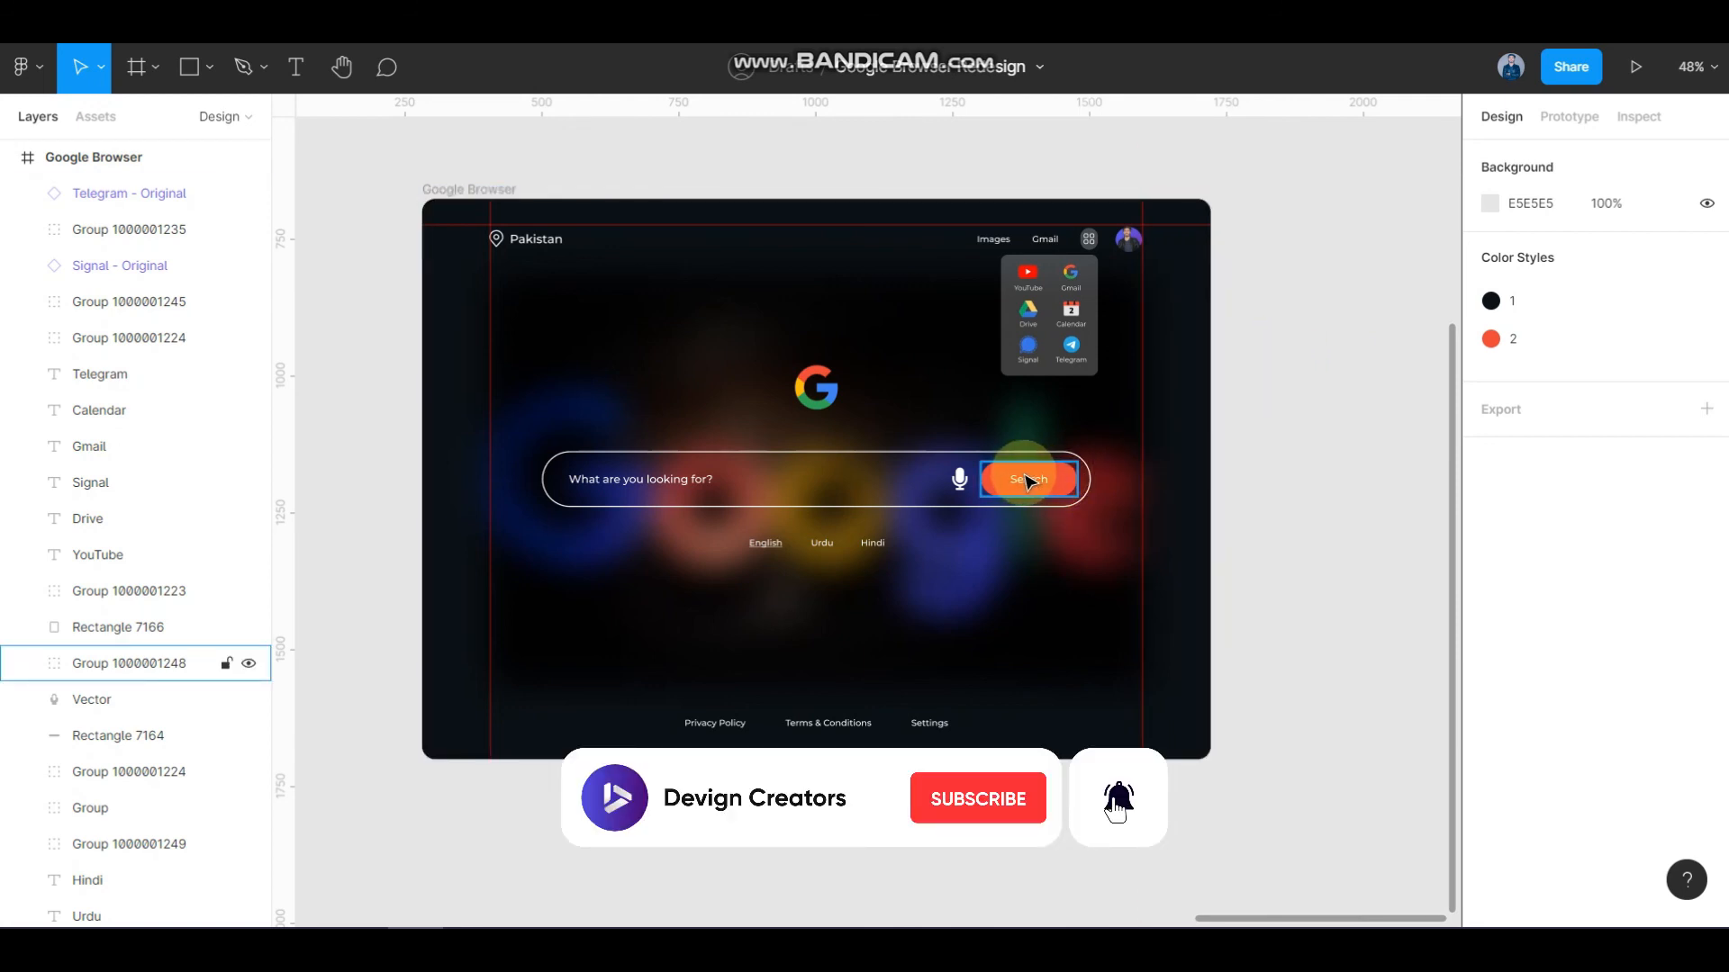